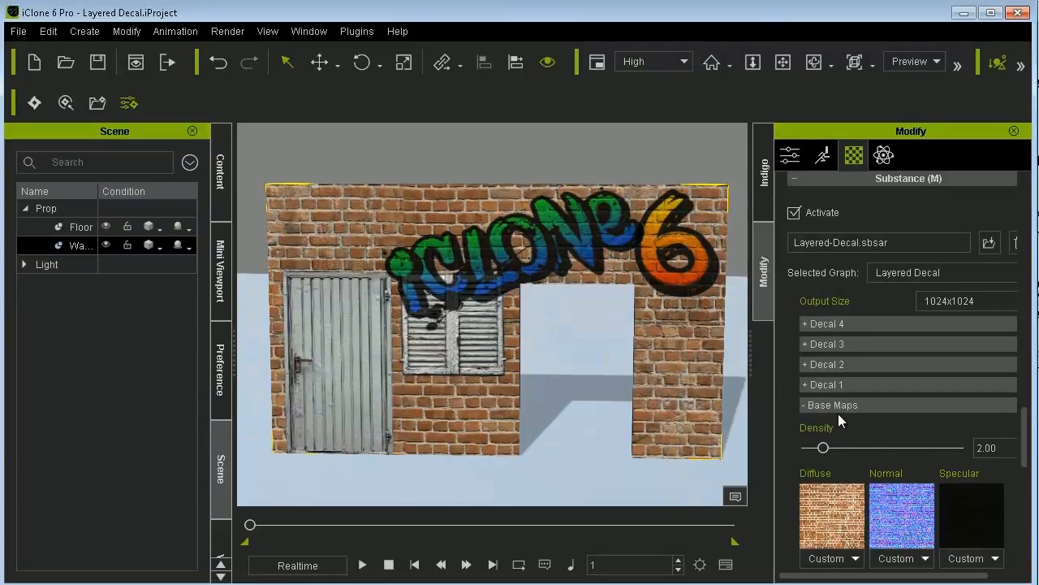
# - Try a Base Maps density of 5 on the wall's substance material and set it back to 2
pyautogui.scroll(-2, 1028, 431)
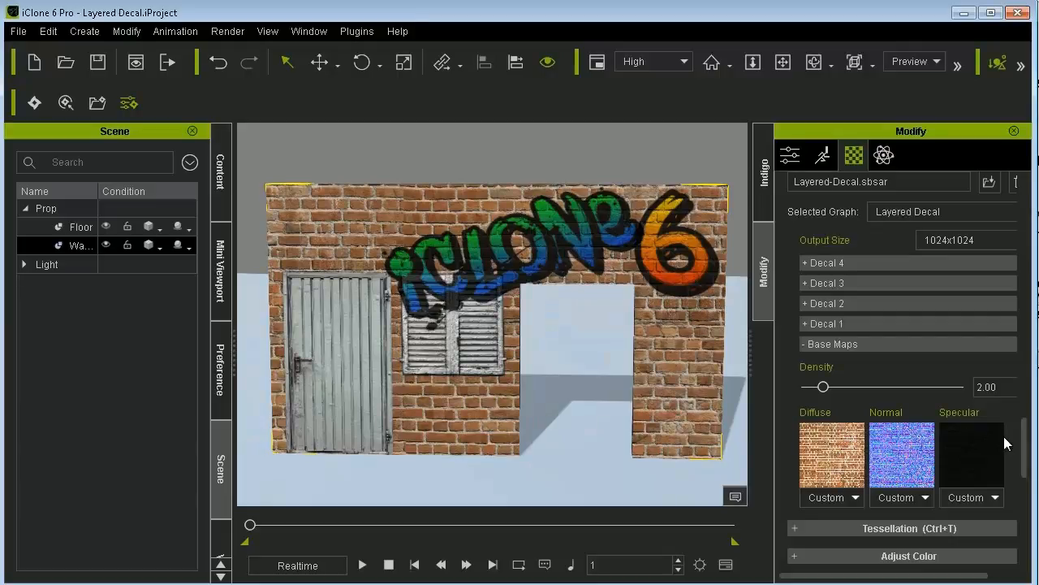
pyautogui.doubleClick(1004, 387)
pyautogui.write('5')
pyautogui.press('Return')
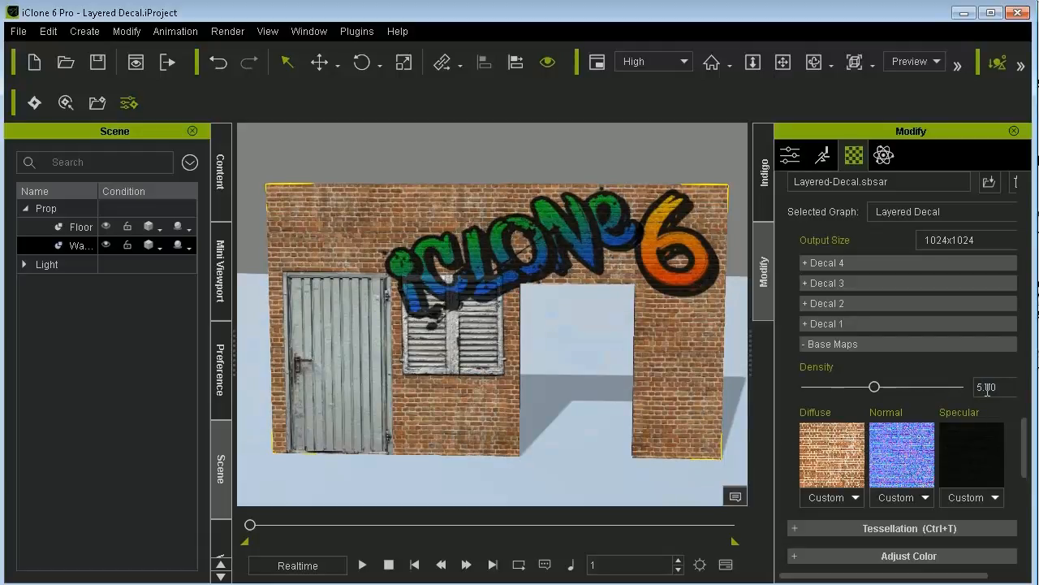
pyautogui.doubleClick(968, 390)
pyautogui.write('2')
pyautogui.press('Return')
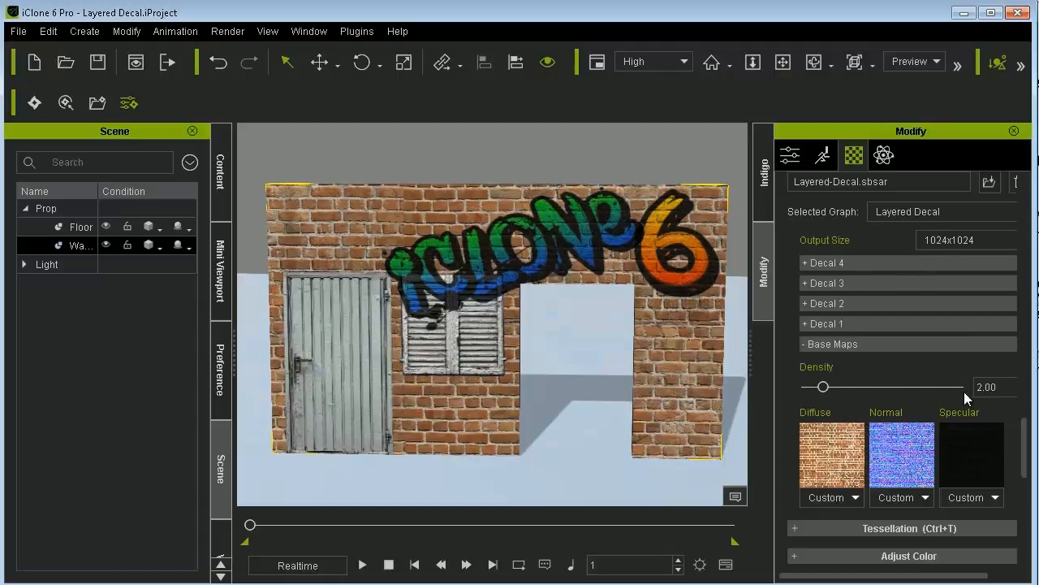
# - Move Decal 1 to a translation of about H 0.17 and V -0.39, and rotate it clockwise to about 39
pyautogui.click(910, 323)
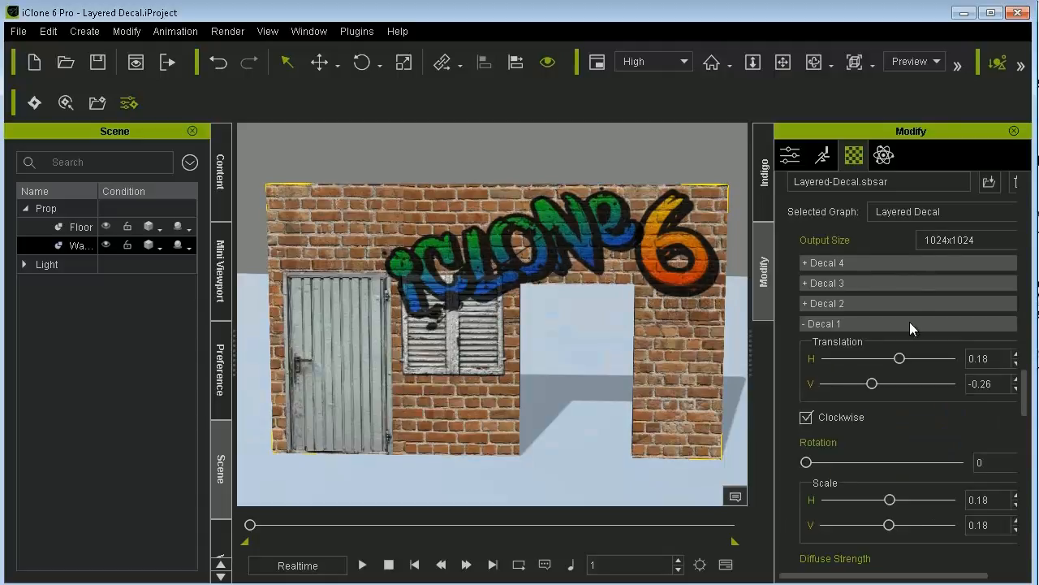
pyautogui.moveTo(1021, 389); pyautogui.dragTo(1034, 444)
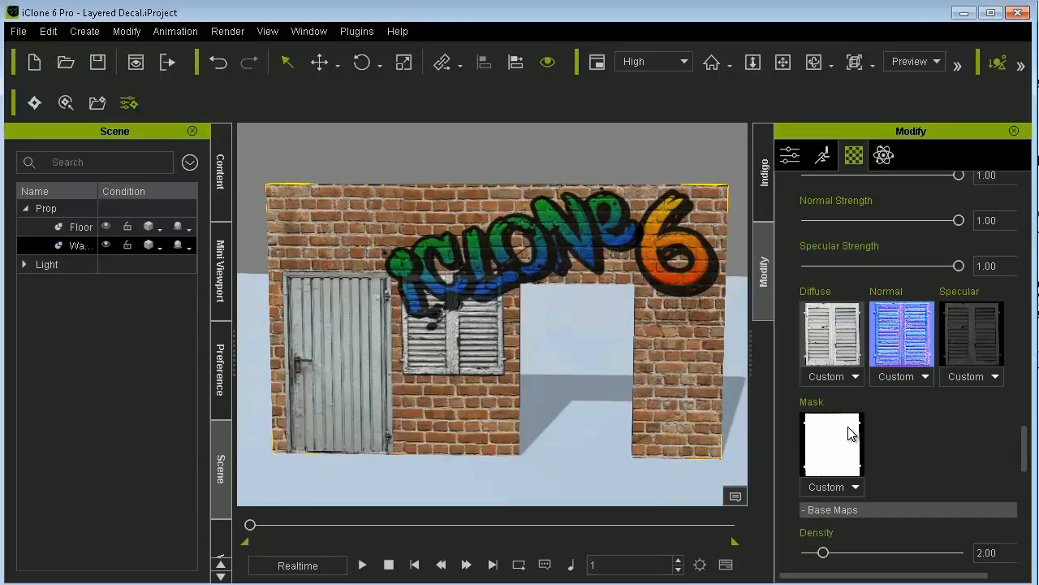
pyautogui.moveTo(1027, 448); pyautogui.dragTo(1024, 389)
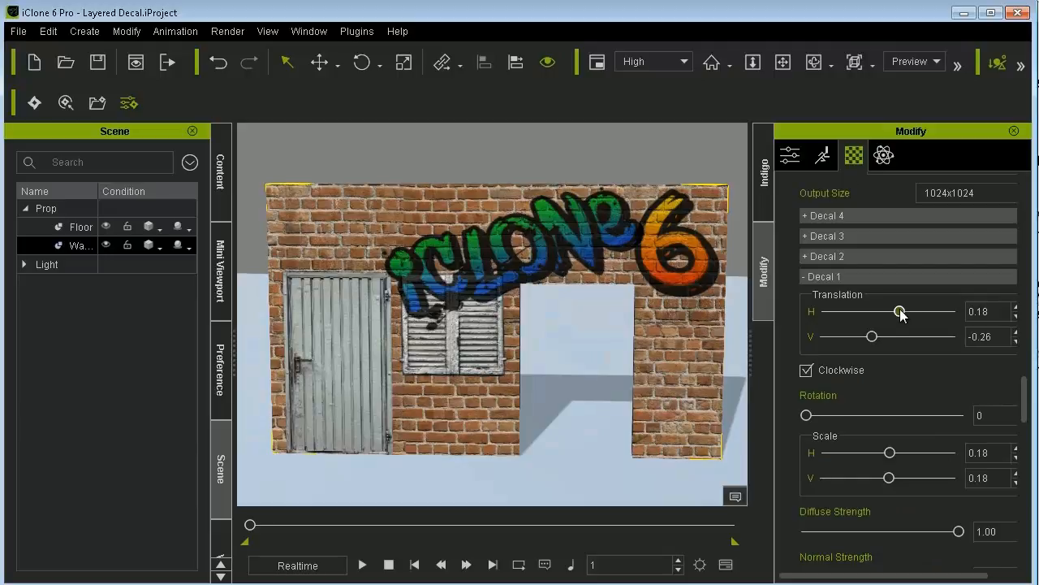
pyautogui.moveTo(900, 311); pyautogui.dragTo(863, 341)
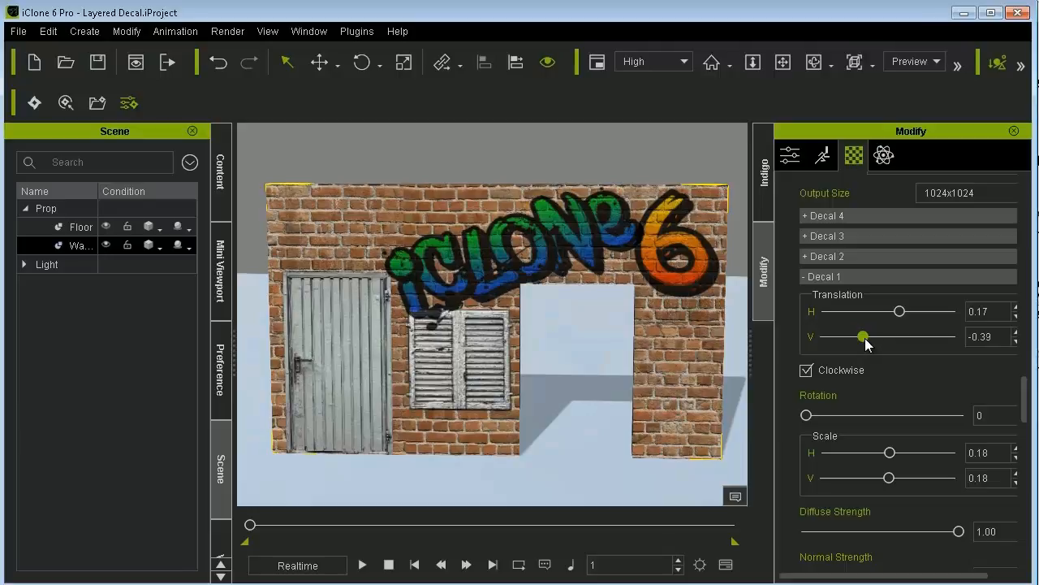
pyautogui.moveTo(809, 416)
pyautogui.mouseDown()
pyautogui.moveTo(991, 413)
pyautogui.moveTo(826, 415)
pyautogui.mouseUp()
pyautogui.click(805, 370)
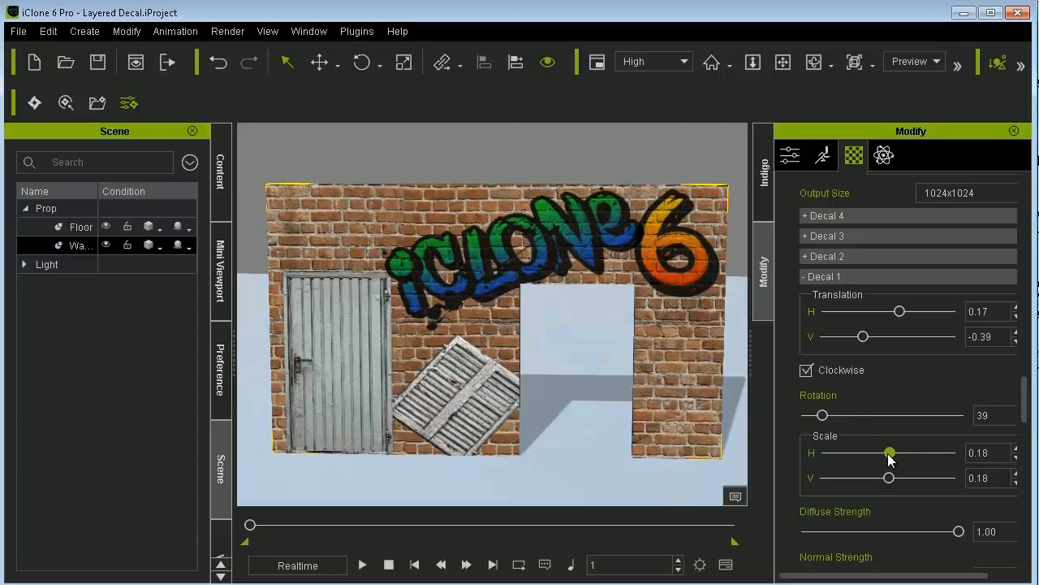
# - Try a stretched Decal 1 scale of about H 0.20 and V 1.26, and set both back to 0.18
pyautogui.moveTo(889, 452); pyautogui.dragTo(896, 479)
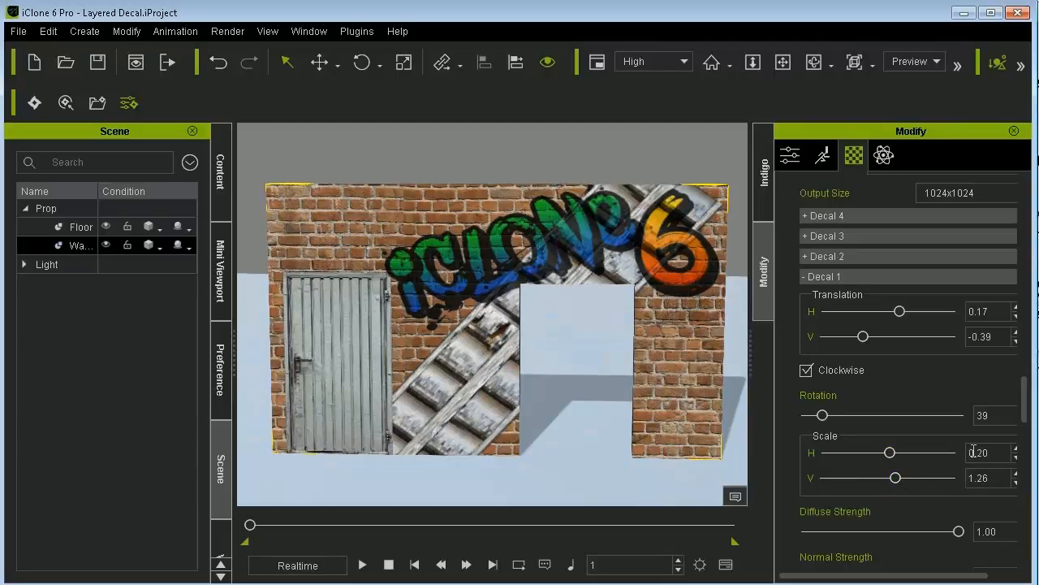
pyautogui.doubleClick(985, 453)
pyautogui.write('0.18')
pyautogui.press('Return')
pyautogui.doubleClick(973, 479)
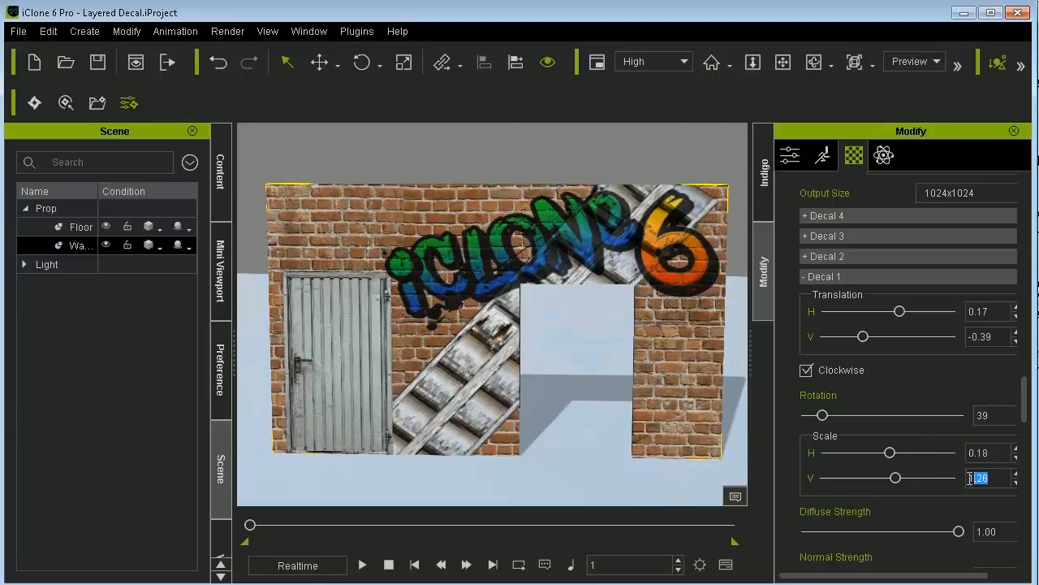
pyautogui.write('0.18')
pyautogui.press('Return')
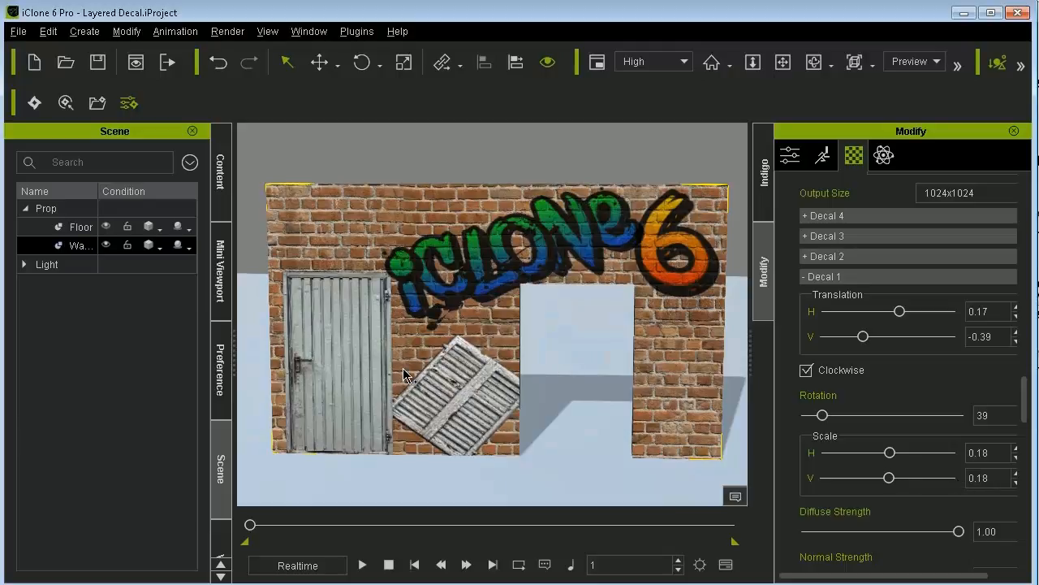
# - Frame the door closely and reduce Decal 2's Diffuse Strength to 0.00
pyautogui.moveTo(405, 370); pyautogui.dragTo(527, 303, button='middle')
pyautogui.moveTo(459, 306); pyautogui.dragTo(439, 254, button='right')
pyautogui.scroll(3, 438, 245)
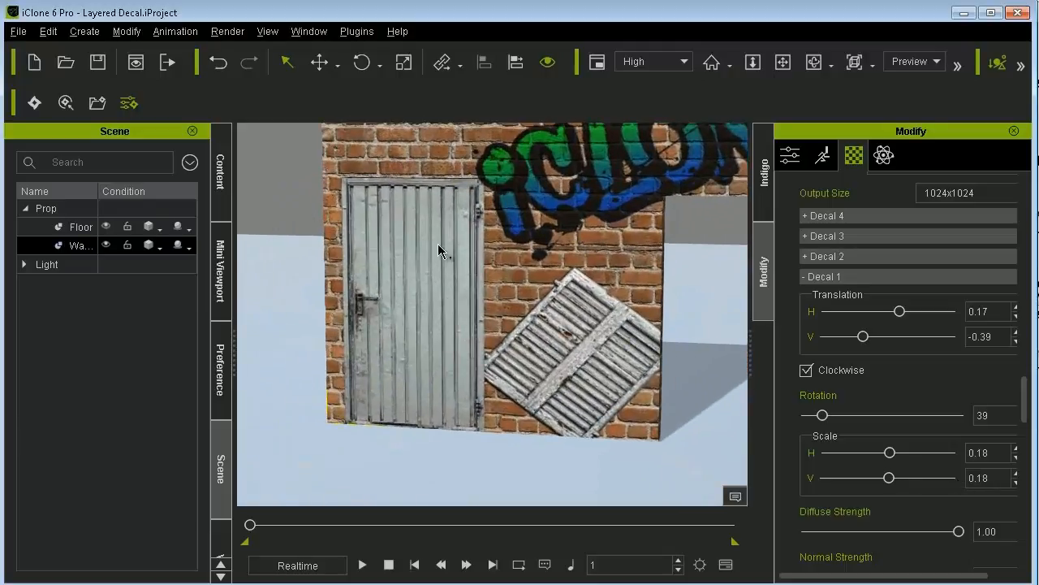
pyautogui.moveTo(438, 244); pyautogui.dragTo(517, 220, button='middle')
pyautogui.scroll(2, 511, 197)
pyautogui.scroll(1, 517, 220)
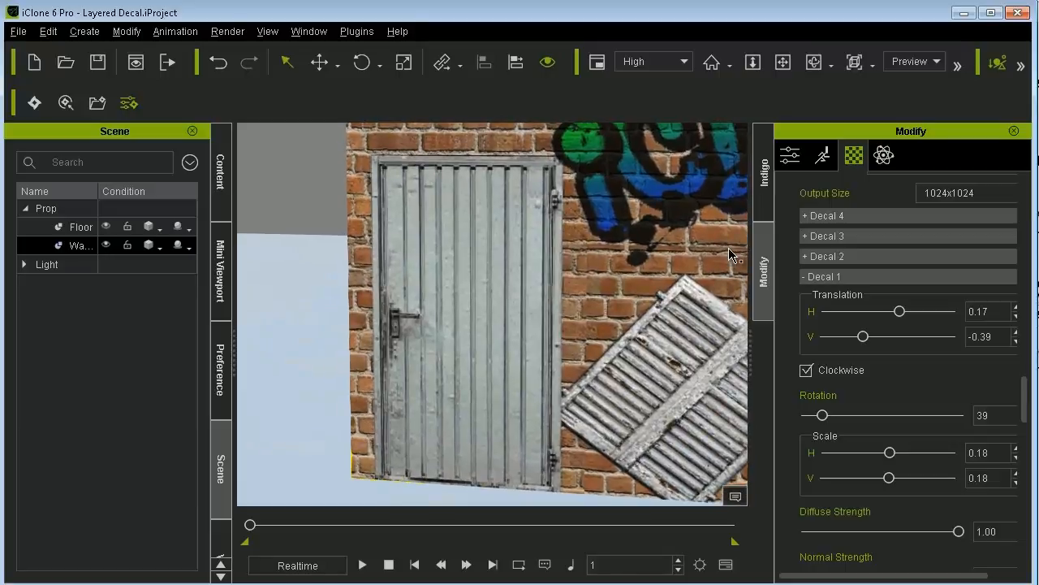
pyautogui.click(829, 256)
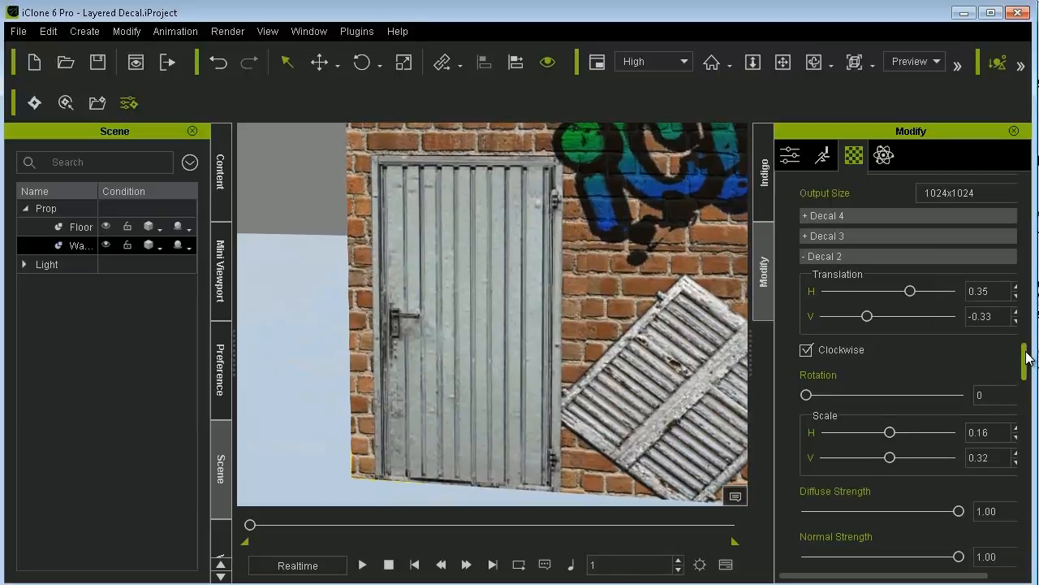
pyautogui.moveTo(1028, 357); pyautogui.dragTo(1027, 387)
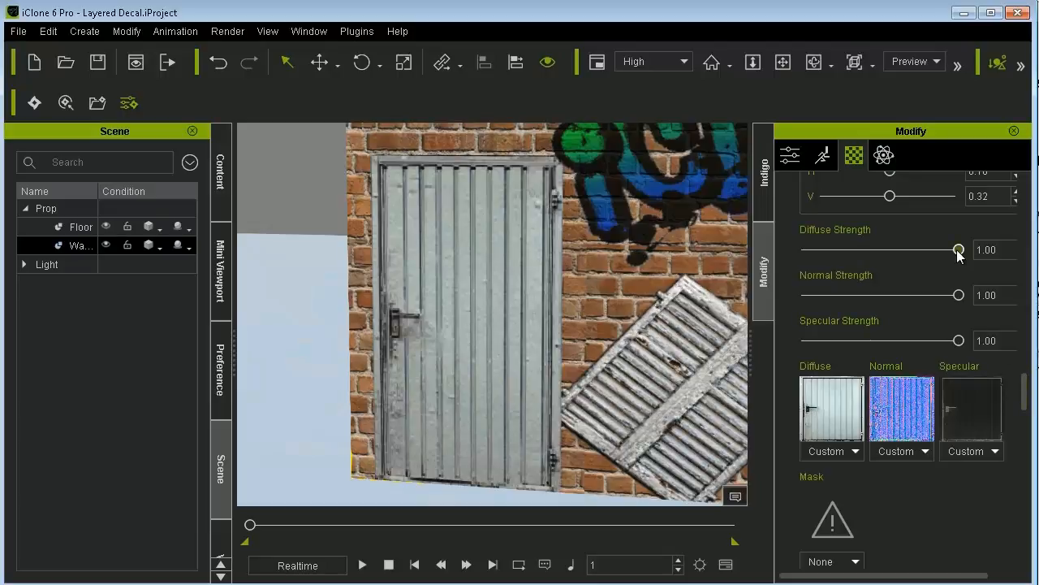
pyautogui.moveTo(959, 251); pyautogui.dragTo(794, 250)
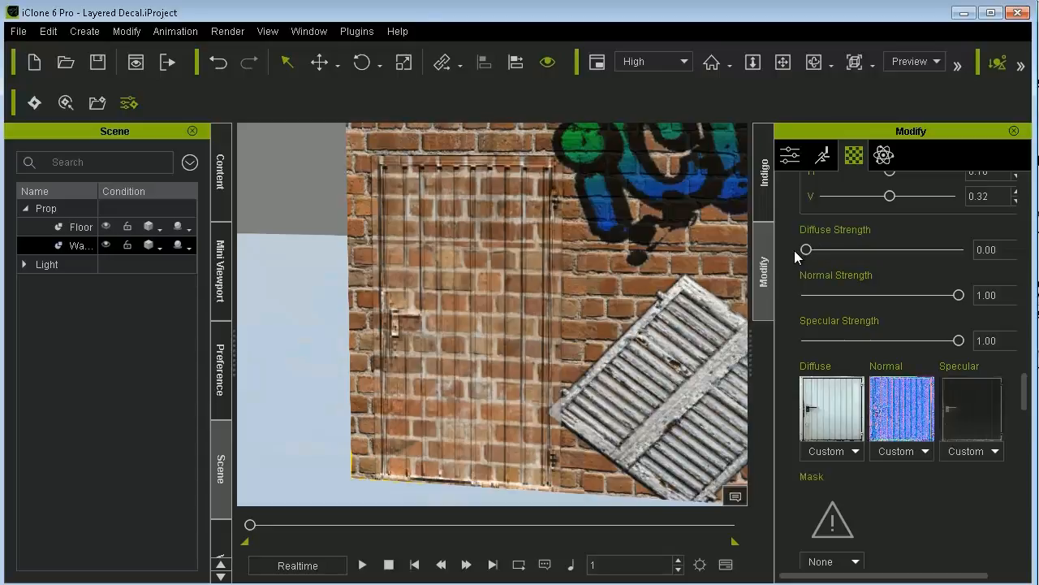
# - Inspect the door decal's surface up close and restore Decal 2's Diffuse Strength to 1.00
pyautogui.keyDown('alt'); pyautogui.moveTo(604, 290); pyautogui.dragTo(615, 325); pyautogui.keyUp('alt')
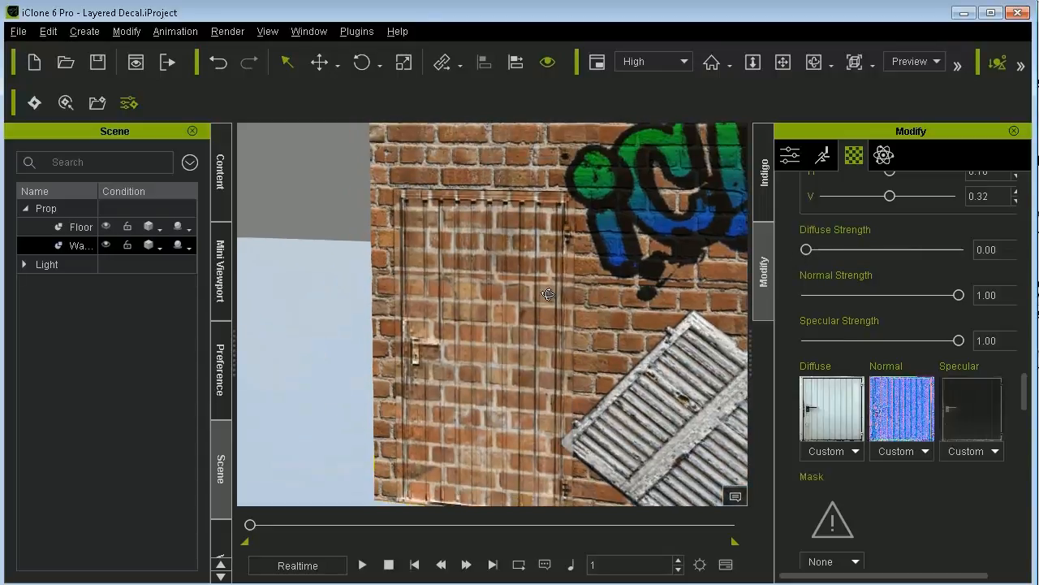
pyautogui.keyDown('alt'); pyautogui.moveTo(549, 295); pyautogui.dragTo(551, 244); pyautogui.keyUp('alt')
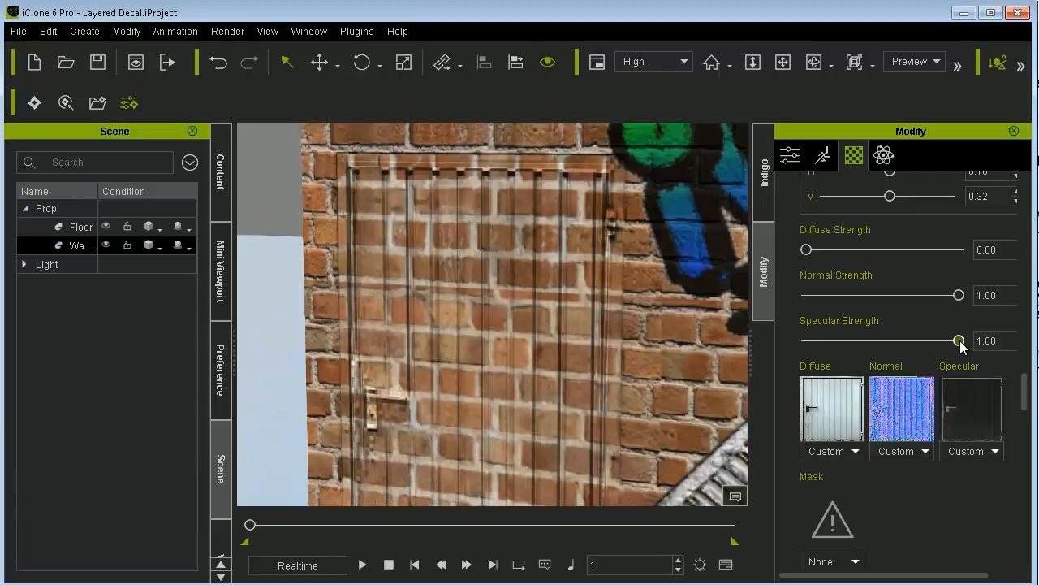
pyautogui.moveTo(959, 340)
pyautogui.mouseDown()
pyautogui.moveTo(789, 351)
pyautogui.moveTo(977, 341)
pyautogui.mouseUp()
pyautogui.moveTo(807, 249); pyautogui.dragTo(963, 254)
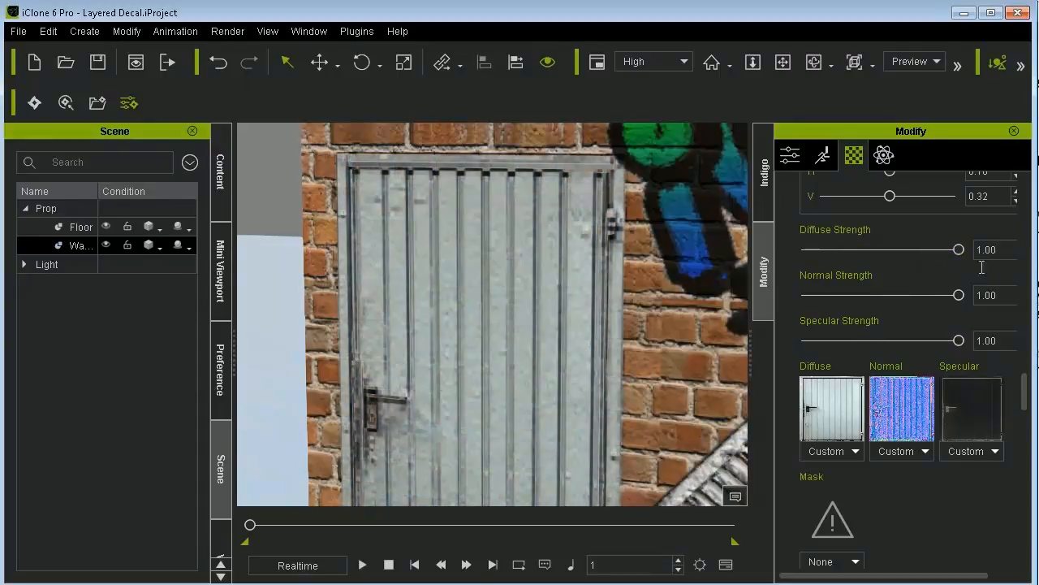
# - Reduce Decal 2's Normal Strength to 0.00 and inspect the door area on the wall
pyautogui.moveTo(959, 297); pyautogui.dragTo(780, 303)
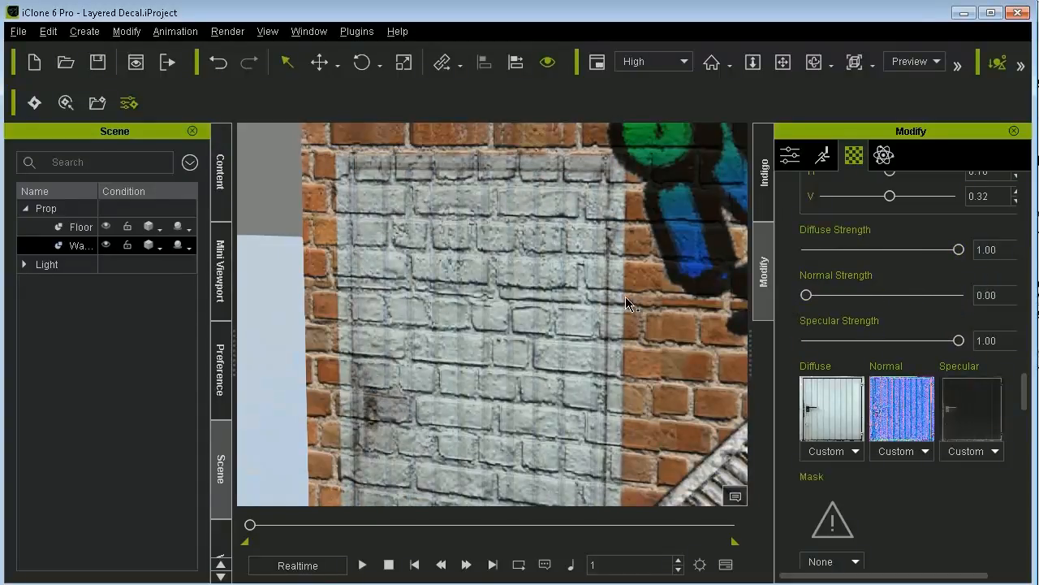
pyautogui.keyDown('alt'); pyautogui.moveTo(630, 305); pyautogui.dragTo(573, 352); pyautogui.keyUp('alt')
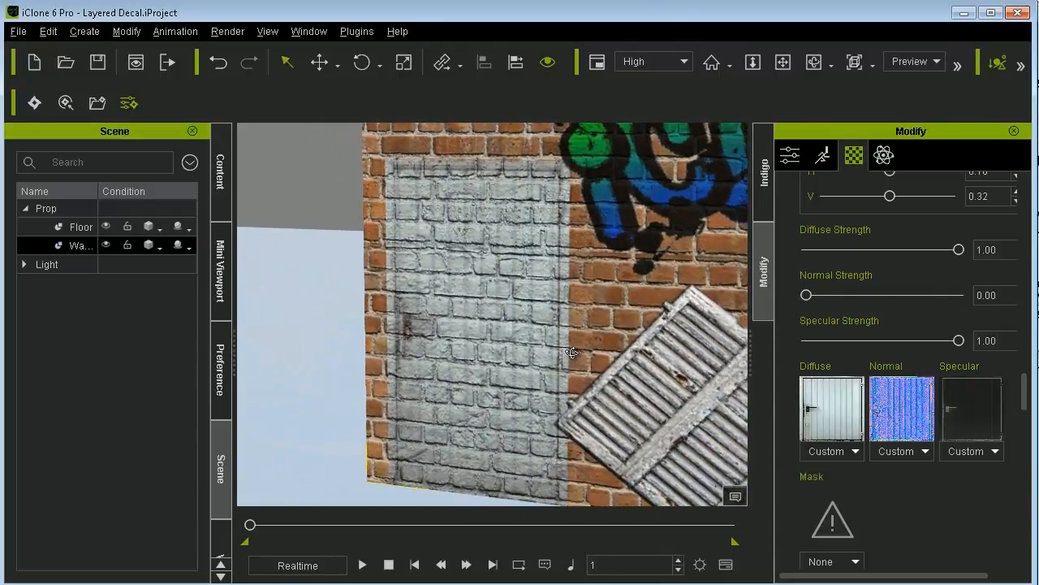
pyautogui.keyDown('alt'); pyautogui.moveTo(635, 274); pyautogui.dragTo(596, 361); pyautogui.keyUp('alt')
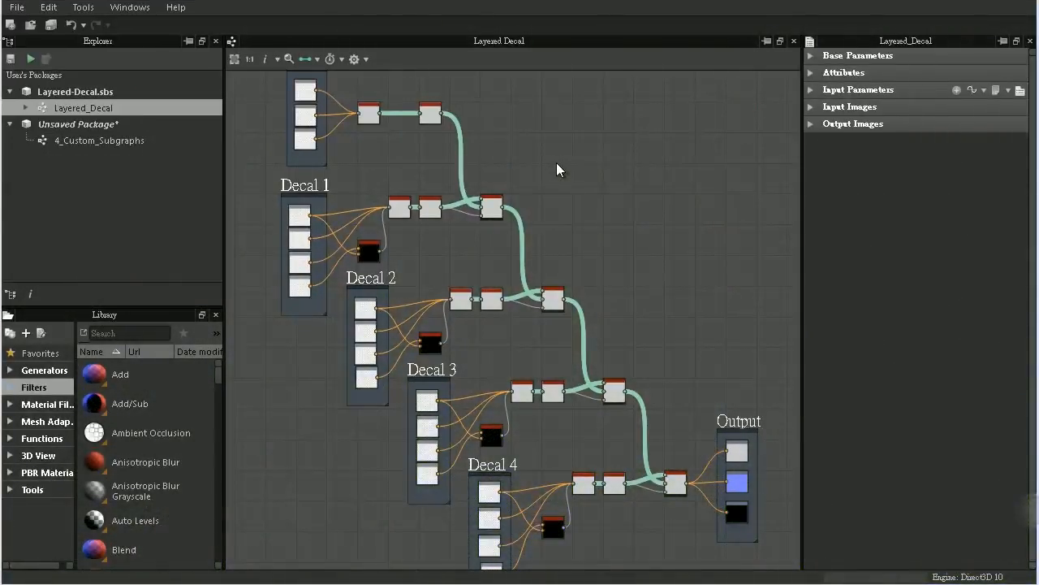
# - Switch to Substance Designer and examine the Base and Decal 1 input groups in the Layered_Decal graph
pyautogui.moveTo(667, 283); pyautogui.dragTo(583, 281, button='middle')
pyautogui.scroll(2, 524, 274)
pyautogui.moveTo(573, 237); pyautogui.dragTo(696, 356, button='middle')
pyautogui.moveTo(532, 323); pyautogui.dragTo(636, 347, button='middle')
pyautogui.moveTo(489, 306); pyautogui.dragTo(555, 351, button='middle')
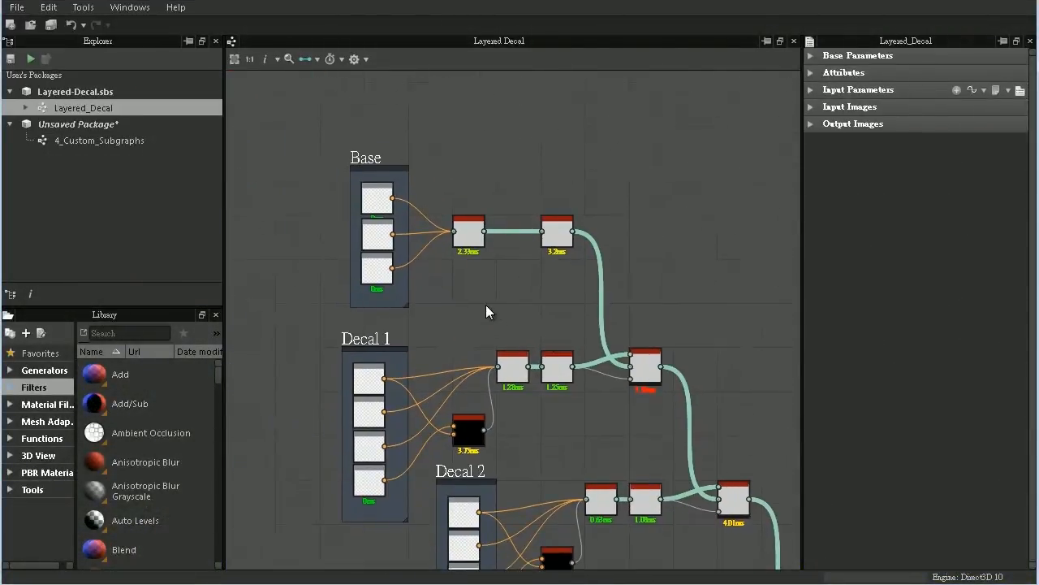
pyautogui.scroll(1, 485, 304)
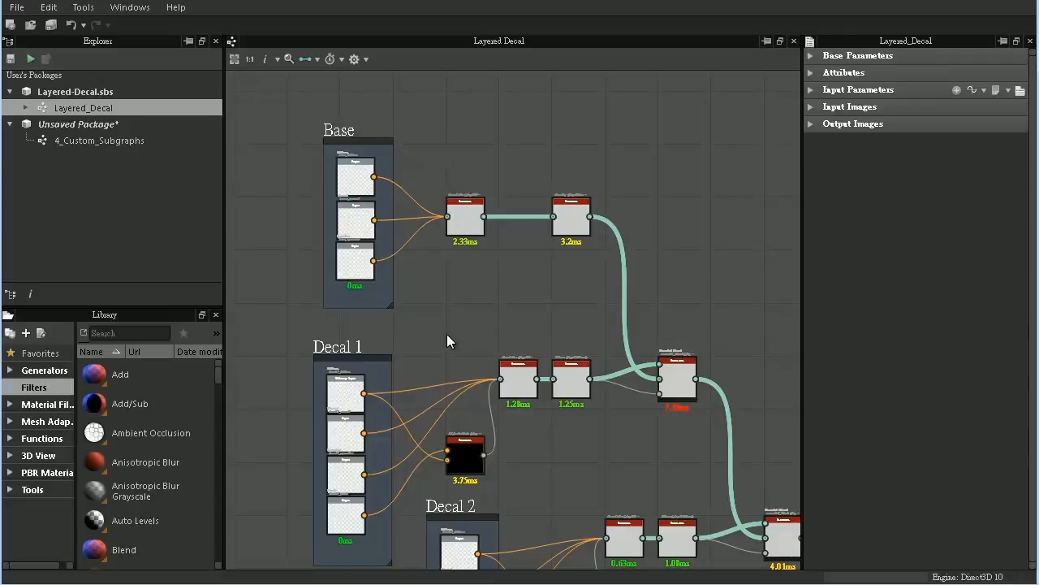
pyautogui.moveTo(451, 332); pyautogui.dragTo(422, 179, button='middle')
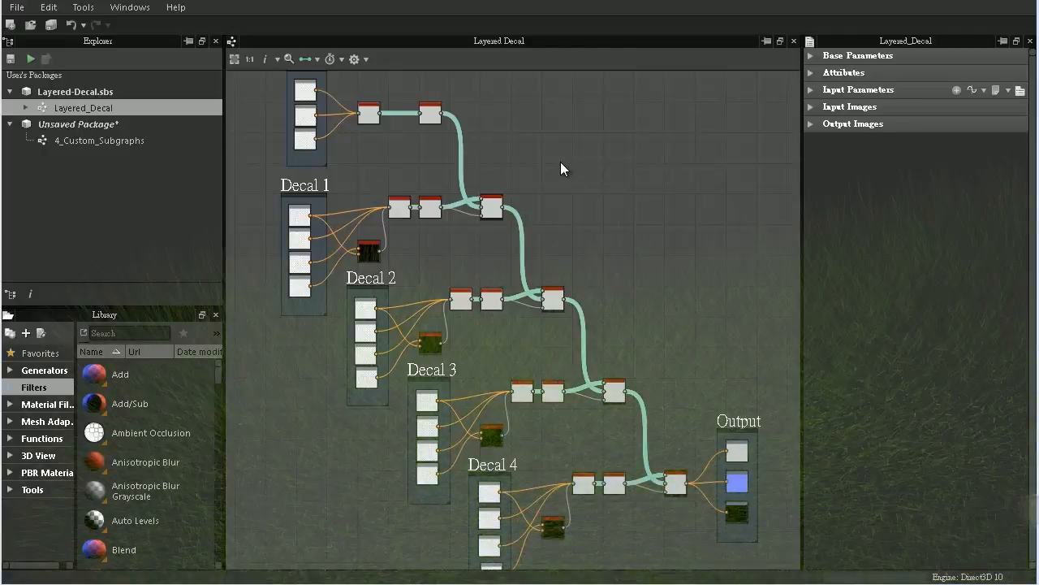
# - Examine the Layered_Decal graph from the Base group through Decals 1 to 4 to the Output
pyautogui.moveTo(685, 288); pyautogui.dragTo(600, 288, button='middle')
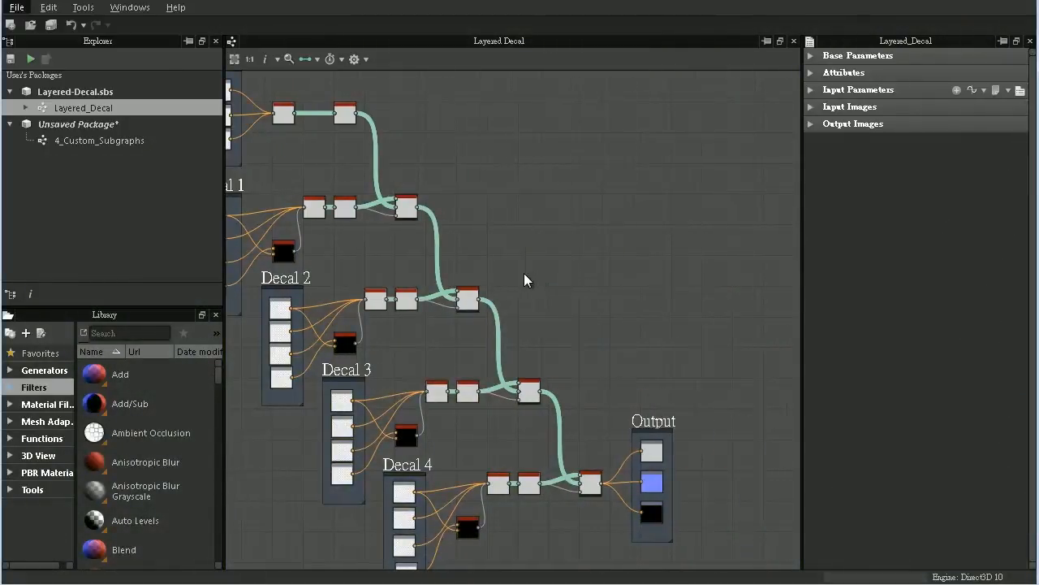
pyautogui.scroll(2, 524, 273)
pyautogui.moveTo(593, 248); pyautogui.dragTo(689, 355, button='middle')
pyautogui.moveTo(553, 321); pyautogui.dragTo(682, 361, button='middle')
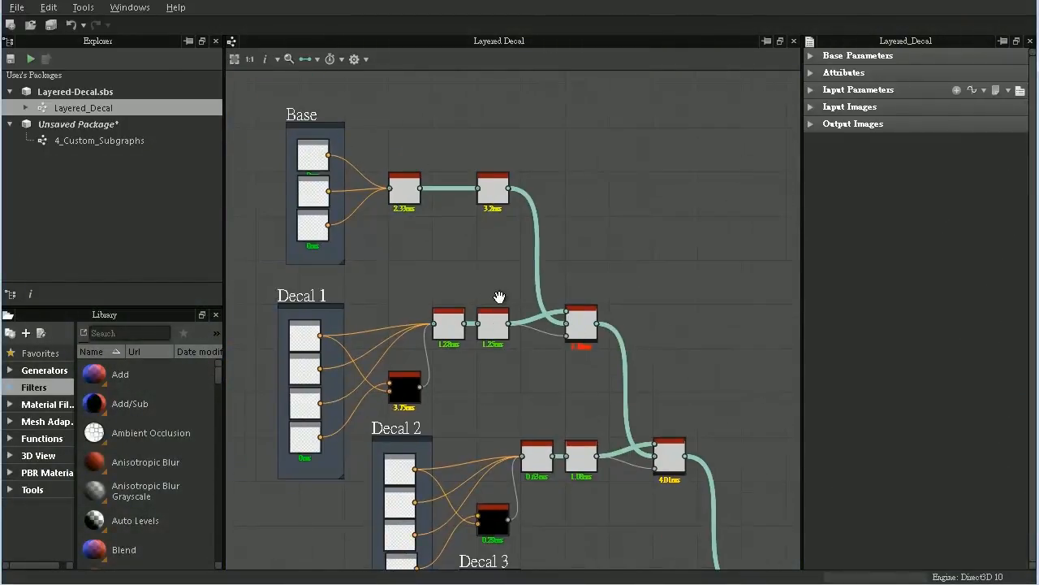
pyautogui.moveTo(499, 298); pyautogui.dragTo(563, 339, button='middle')
pyautogui.scroll(1, 488, 309)
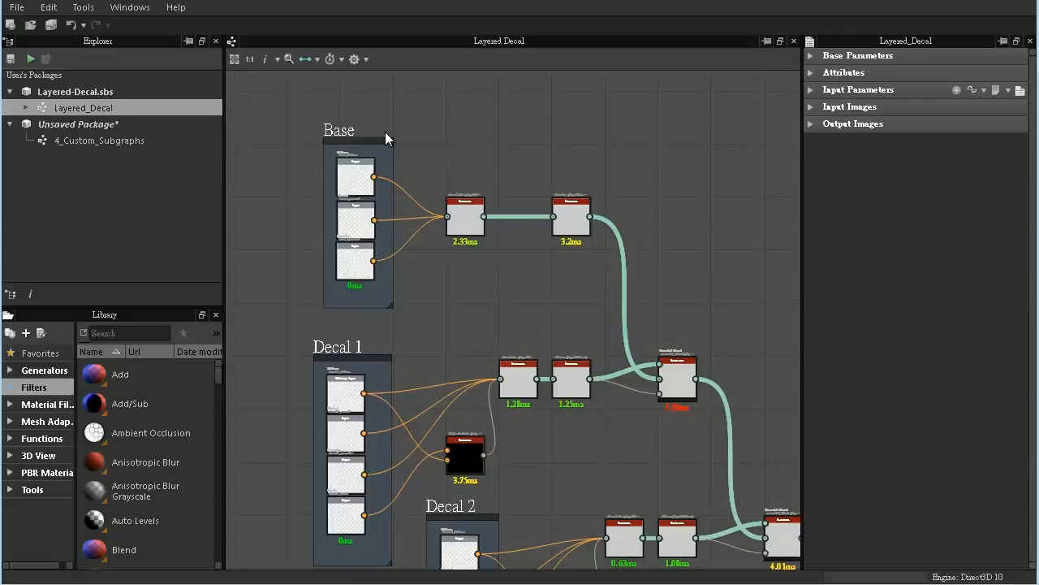
pyautogui.moveTo(473, 353); pyautogui.dragTo(422, 179, button='middle')
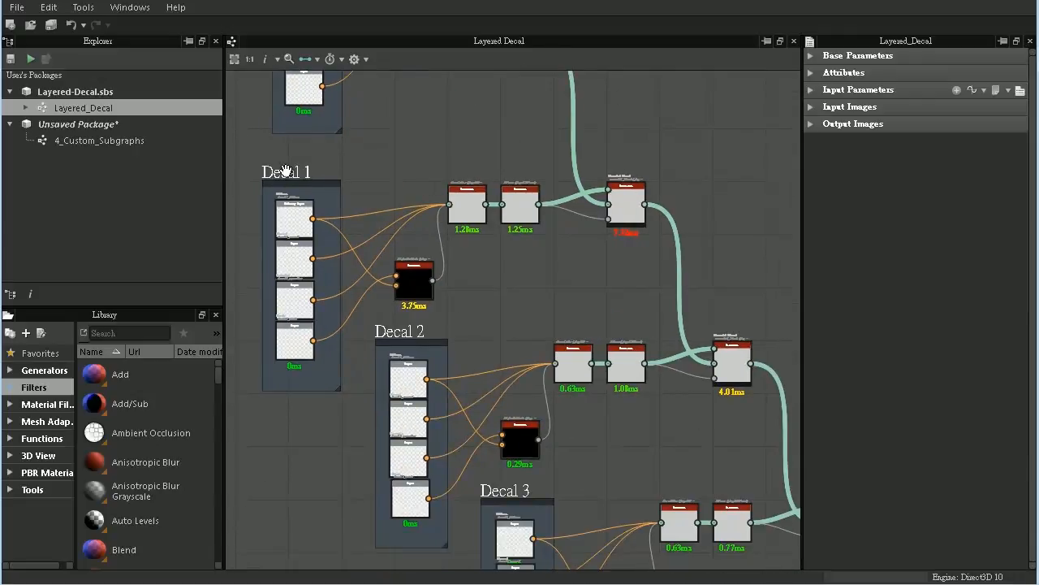
pyautogui.moveTo(464, 345); pyautogui.dragTo(379, 120, button='middle')
pyautogui.moveTo(507, 297); pyautogui.dragTo(449, 216, button='middle')
pyautogui.scroll(-4, 476, 183)
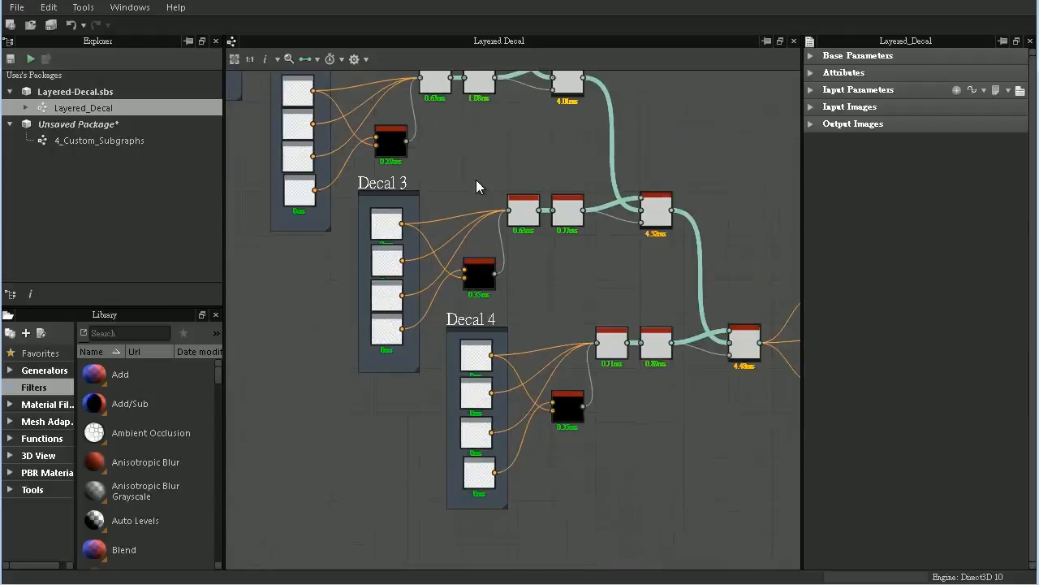
pyautogui.scroll(-2, 479, 175)
pyautogui.moveTo(488, 170); pyautogui.dragTo(506, 315, button='middle')
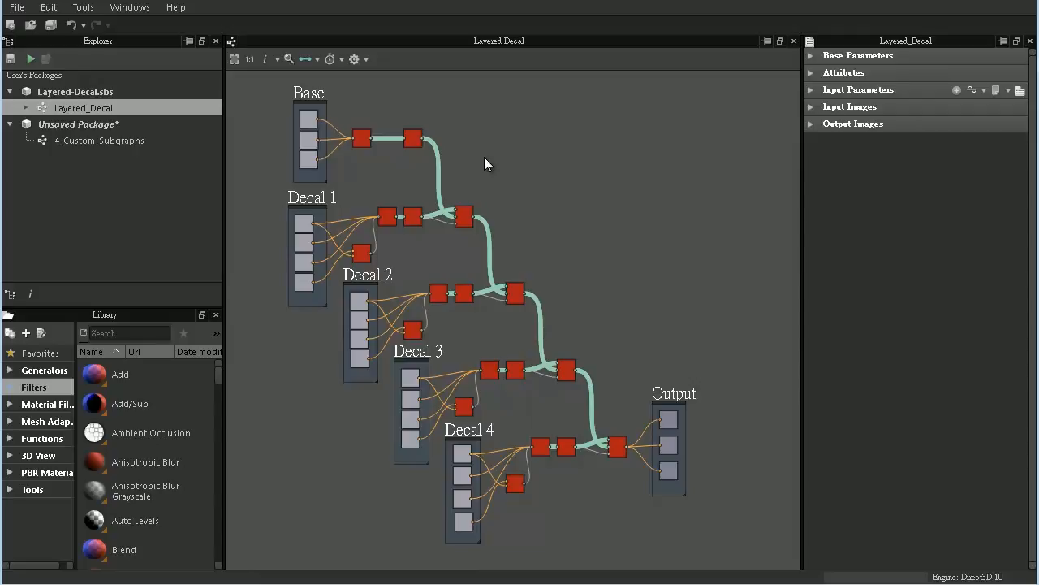
# - Select the BaseColor node fed by the Base inputs to show its instance parameters
pyautogui.moveTo(484, 157); pyautogui.dragTo(624, 269, button='middle')
pyautogui.scroll(3, 609, 264)
pyautogui.scroll(5, 595, 258)
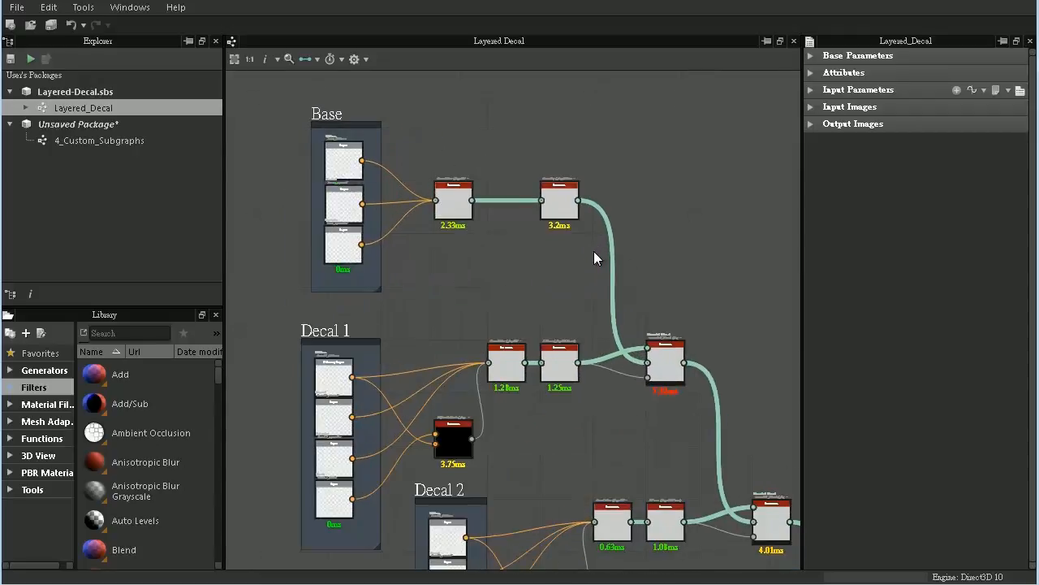
pyautogui.moveTo(482, 241); pyautogui.dragTo(550, 406, button='middle')
pyautogui.scroll(3, 501, 388)
pyautogui.click(453, 340)
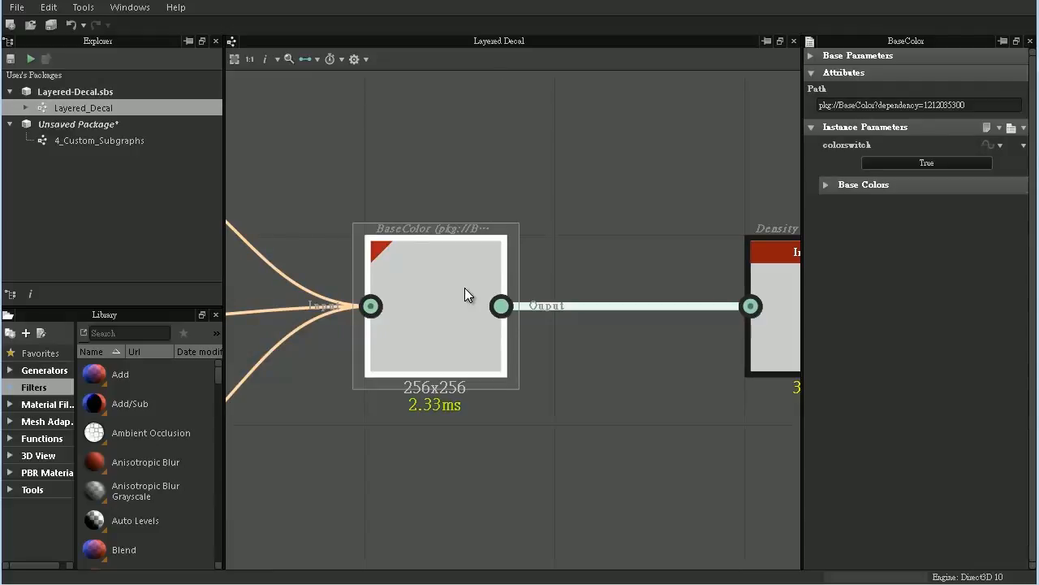
# - Examine the Density node of the Base row and the AlphaOrMask node of Decal 1
pyautogui.moveTo(685, 232); pyautogui.dragTo(366, 235, button='middle')
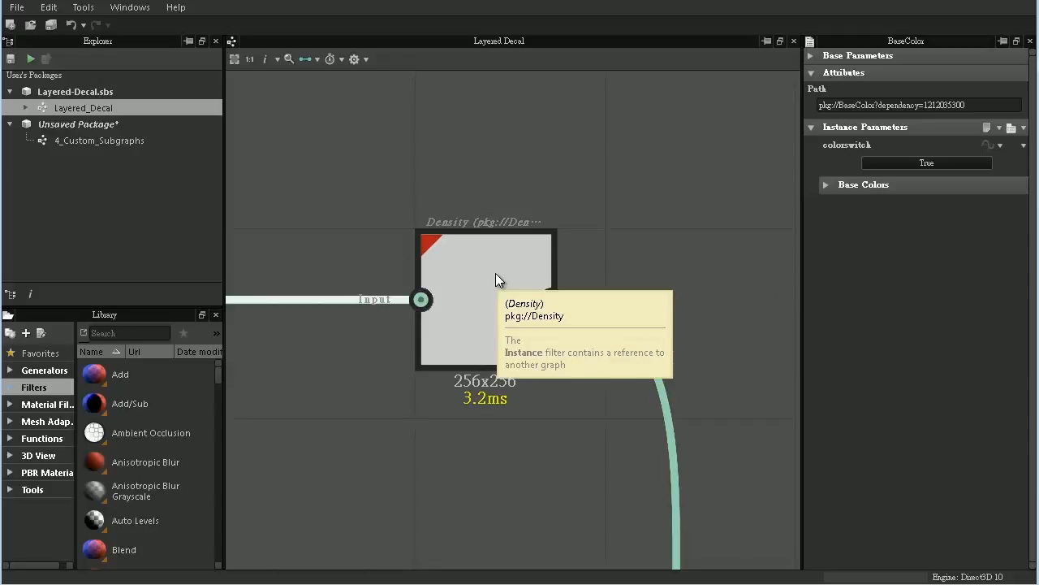
pyautogui.moveTo(454, 414); pyautogui.dragTo(521, 118, button='middle')
pyautogui.moveTo(431, 466); pyautogui.dragTo(547, 290, button='middle')
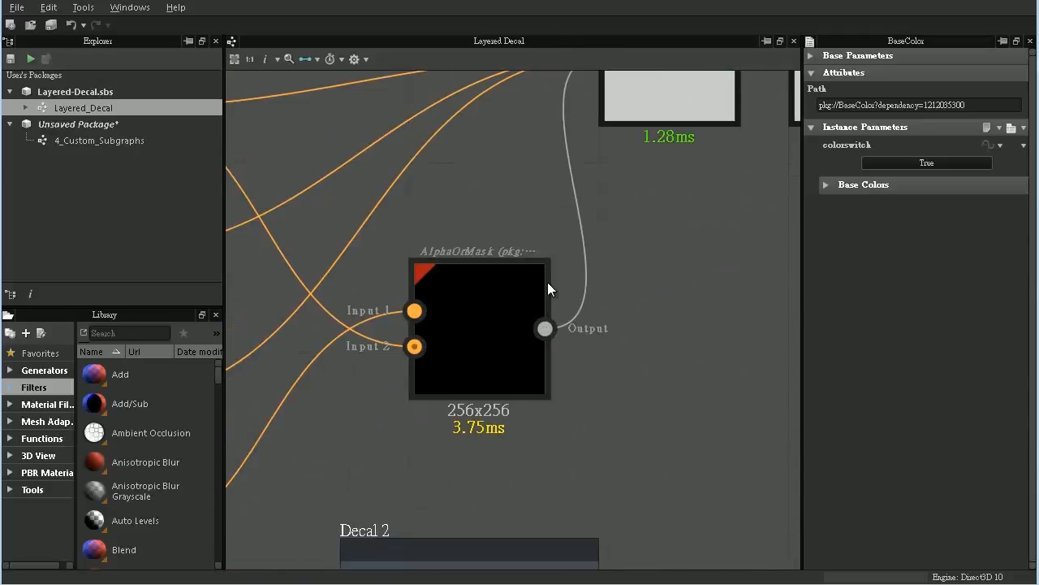
# - Select Decal 1's AlphaOrMask node and trace its connections back to the decal's Diffuse and Mask inputs
pyautogui.click(477, 314)
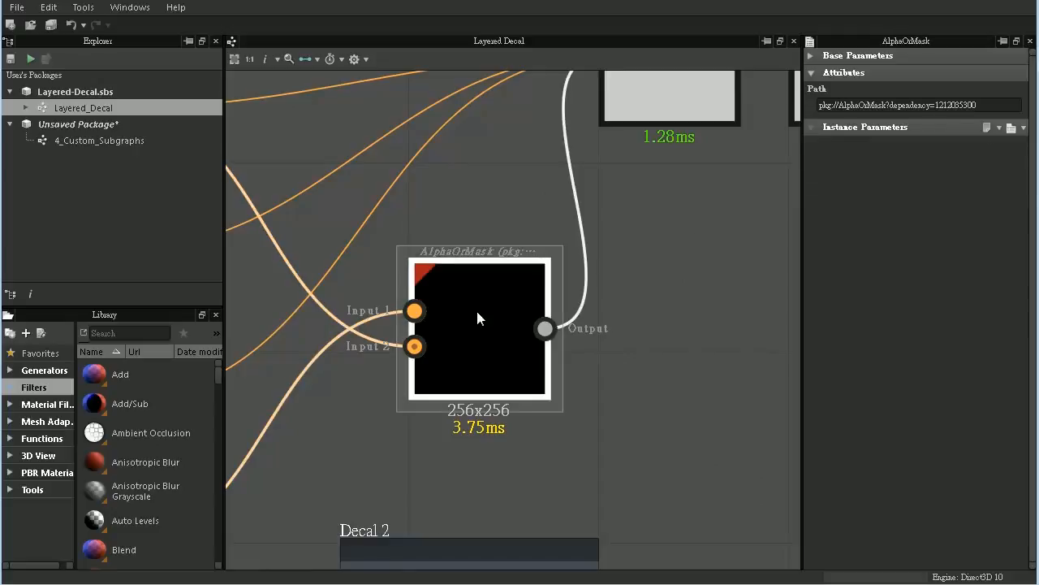
pyautogui.moveTo(410, 229); pyautogui.dragTo(648, 295, button='middle')
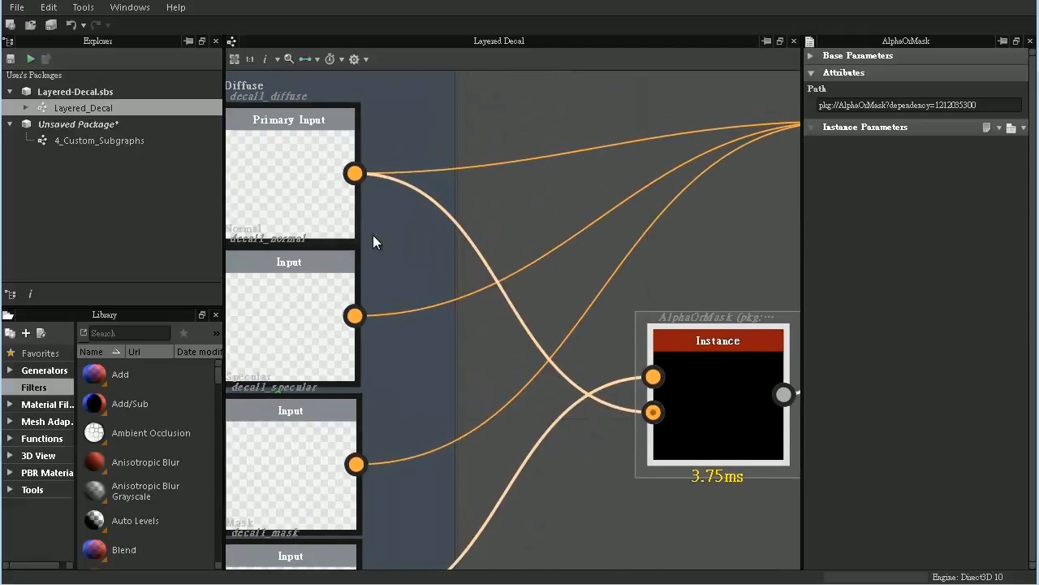
pyautogui.moveTo(355, 202); pyautogui.dragTo(410, 214, button='middle')
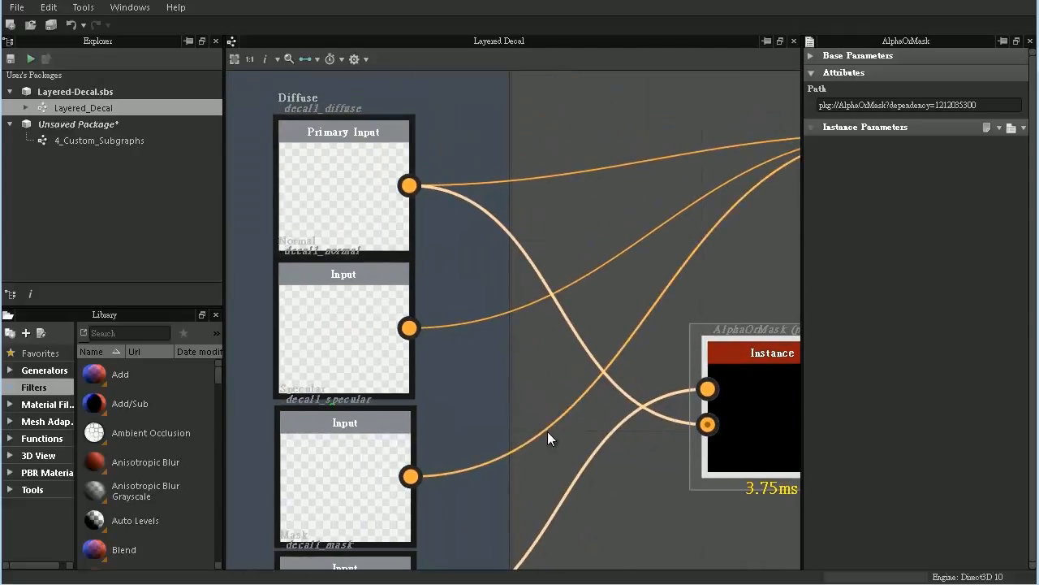
pyautogui.moveTo(483, 433); pyautogui.dragTo(496, 295, button='middle')
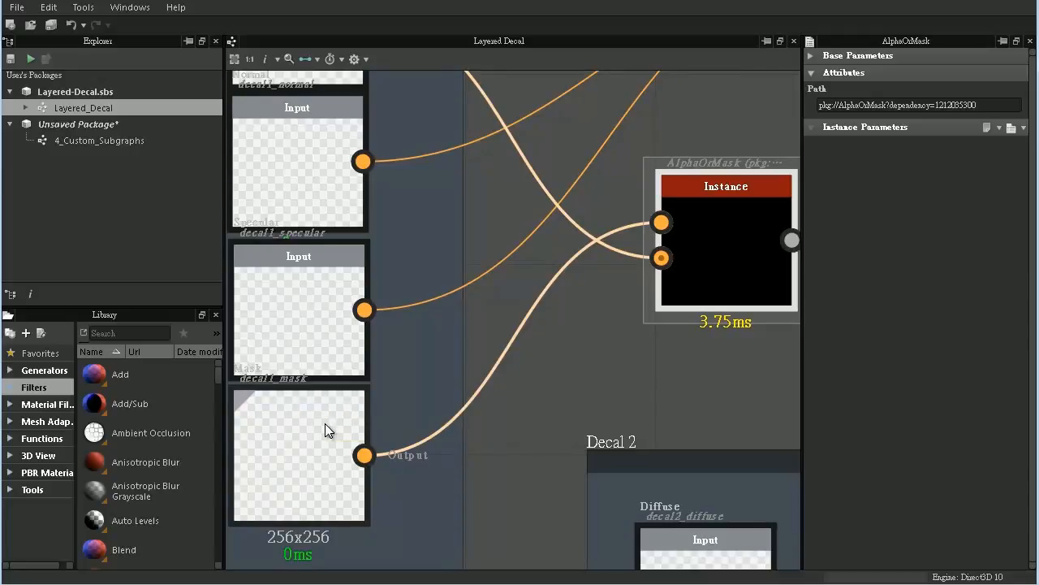
# - Follow Decal 1's row through the XForm node to Material Blend and examine the blend node's instance parameters
pyautogui.moveTo(695, 206); pyautogui.dragTo(351, 336, button='middle')
pyautogui.moveTo(674, 187); pyautogui.dragTo(452, 265, button='middle')
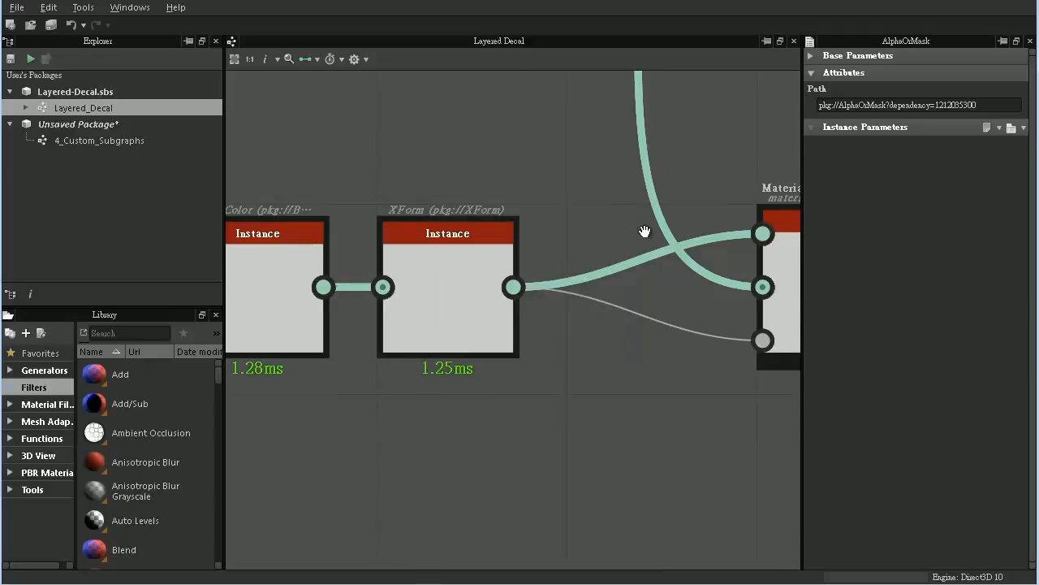
pyautogui.moveTo(645, 227); pyautogui.dragTo(394, 227, button='middle')
pyautogui.moveTo(515, 242)
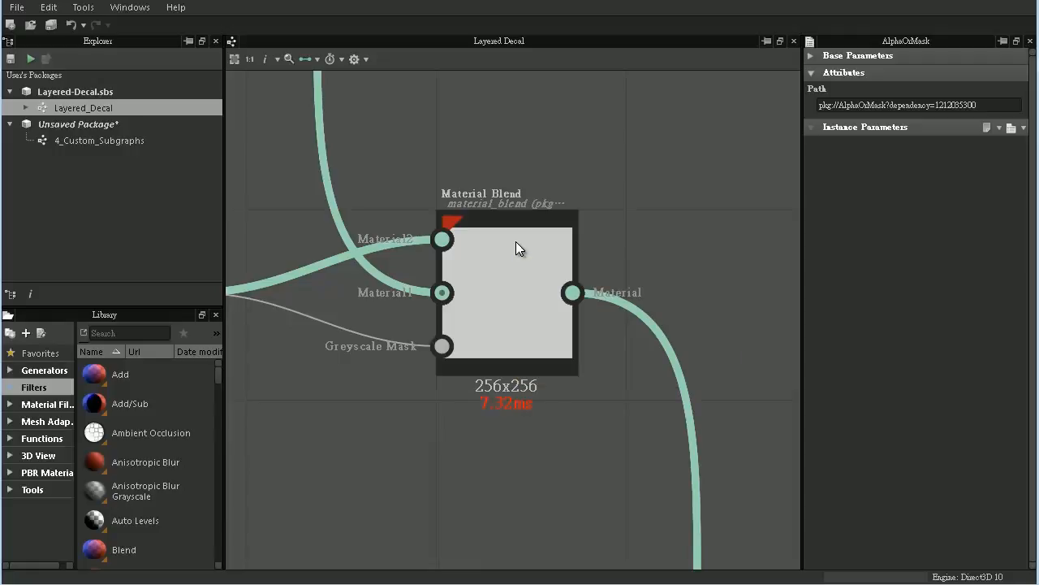
pyautogui.doubleClick(516, 241)
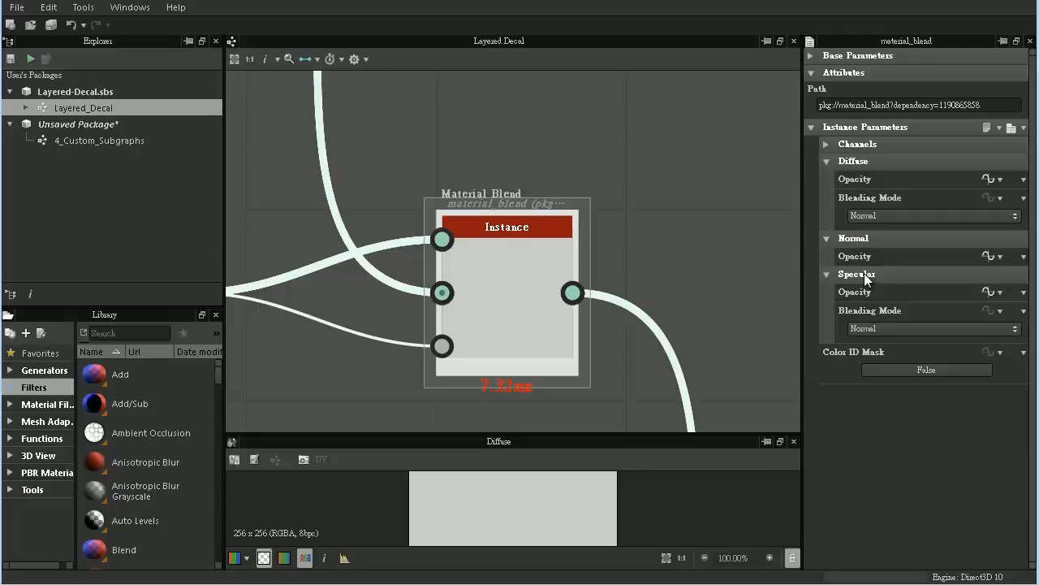
pyautogui.moveTo(653, 241); pyautogui.dragTo(588, 199, button='middle')
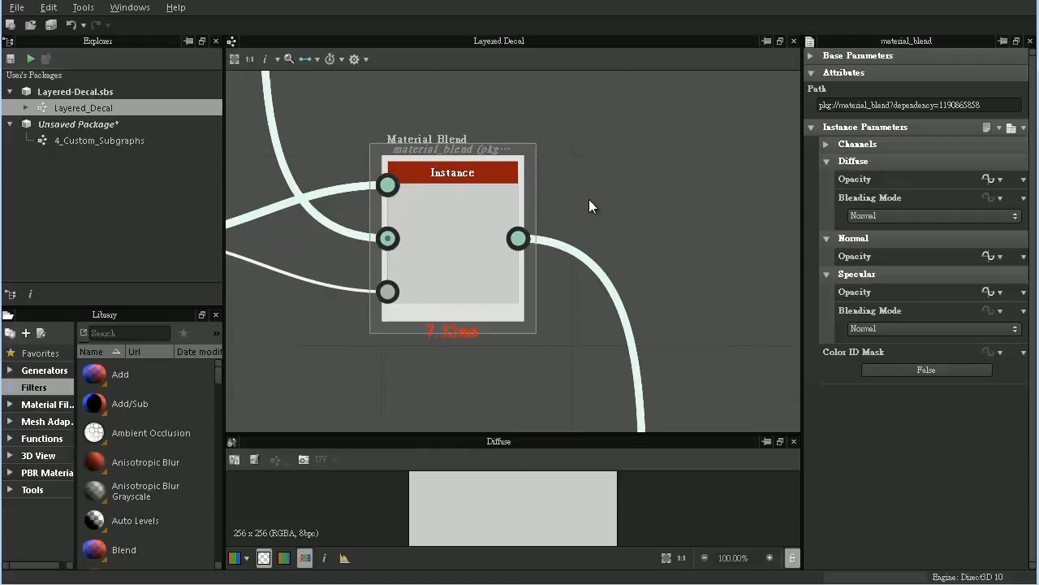
# - Trace the blend chain from Decal 1 through Decal 4 to the Diffuse, Normal and Specular output nodes
pyautogui.scroll(-5, 589, 211)
pyautogui.scroll(-5, 596, 235)
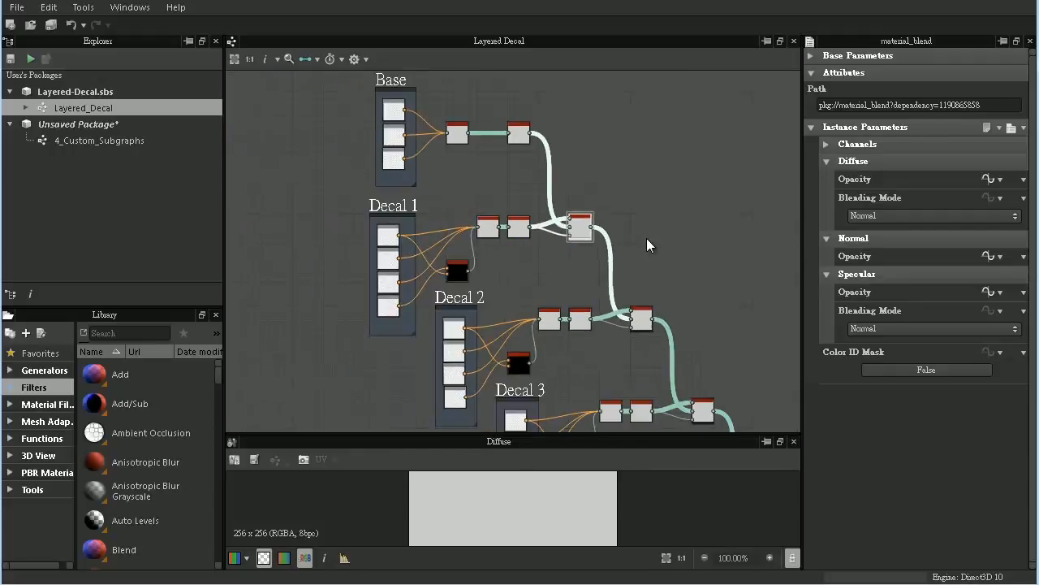
pyautogui.moveTo(679, 279); pyautogui.dragTo(537, 207, button='middle')
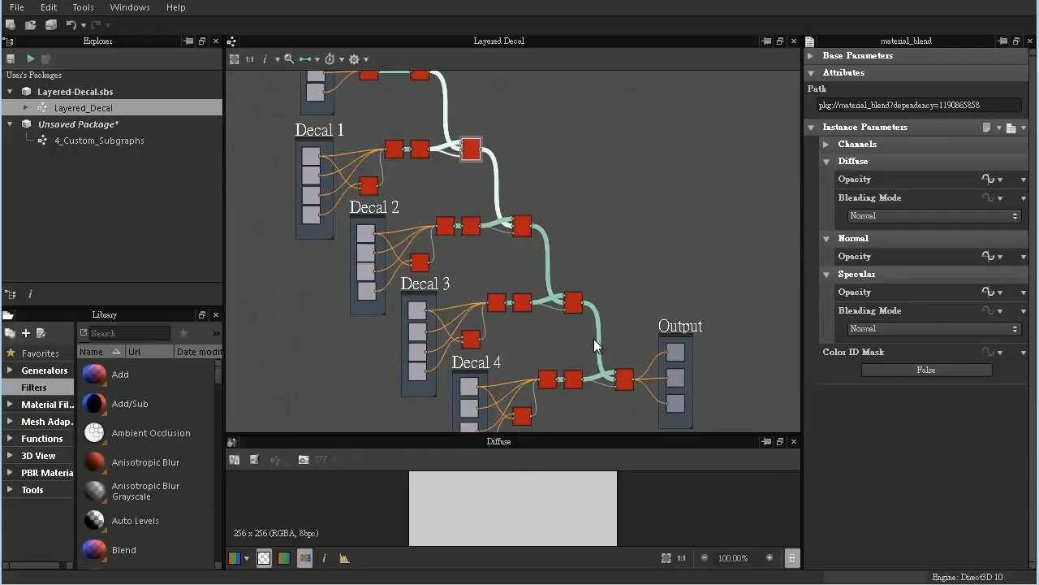
pyautogui.moveTo(594, 341); pyautogui.dragTo(389, 155, button='middle')
pyautogui.scroll(4, 519, 201)
pyautogui.moveTo(525, 181); pyautogui.dragTo(584, 230, button='middle')
pyautogui.scroll(4, 564, 228)
pyautogui.scroll(1, 585, 230)
pyautogui.moveTo(495, 178); pyautogui.dragTo(543, 174, button='middle')
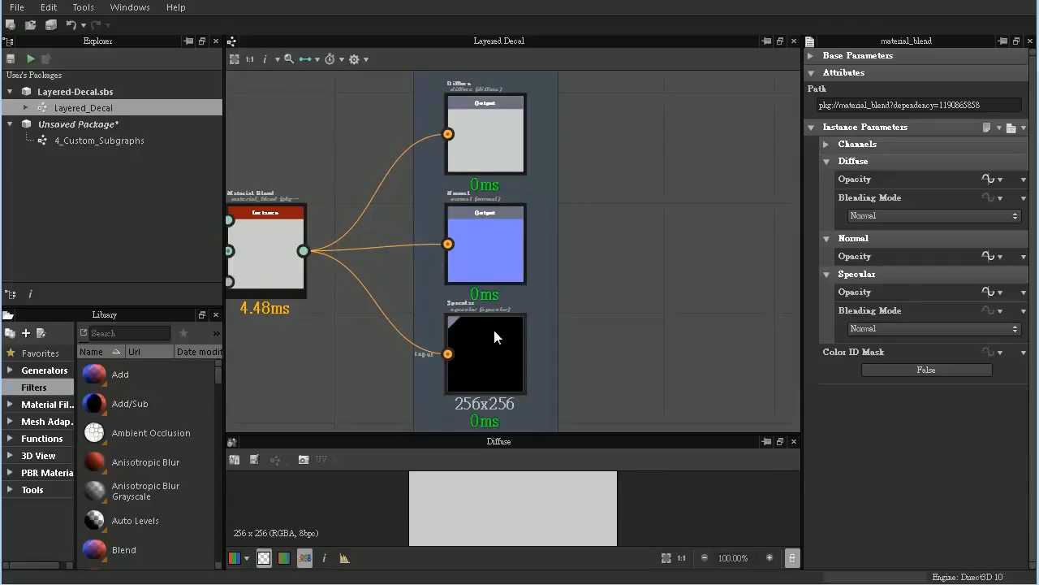
# - Open the 4_Custom_Subgraphs graph and examine its BaseColor, Density, AlphaOrMask and XForm nodes
pyautogui.doubleClick(135, 143)
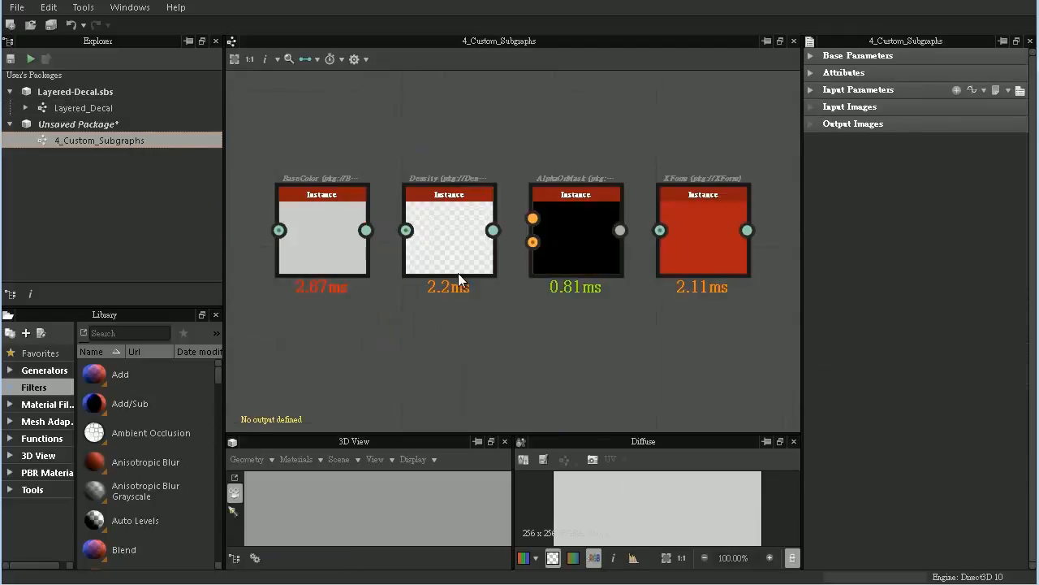
pyautogui.moveTo(513, 321); pyautogui.dragTo(595, 333, button='middle')
pyautogui.scroll(3, 595, 333)
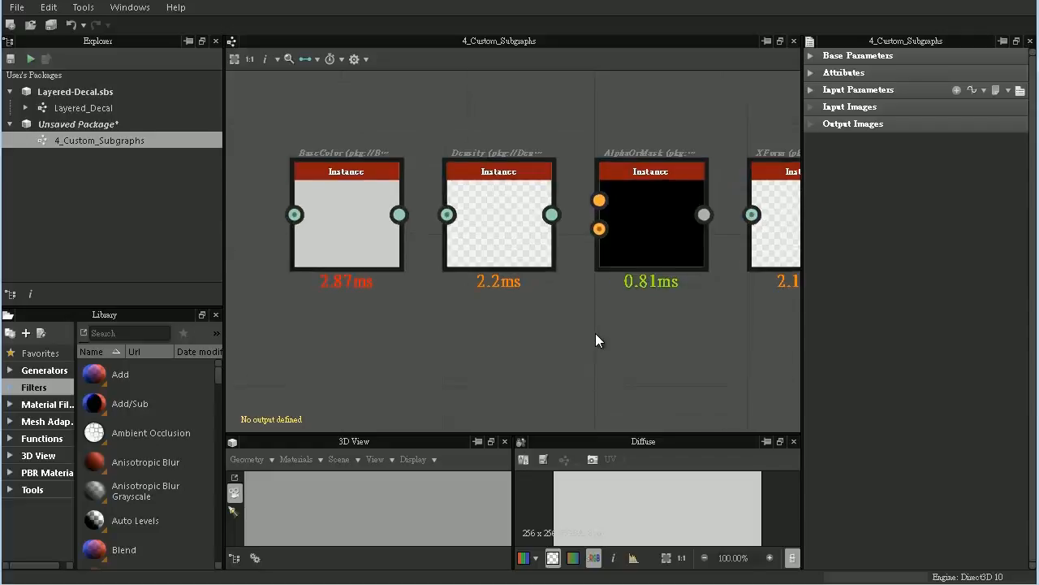
pyautogui.moveTo(447, 273); pyautogui.dragTo(487, 300, button='middle')
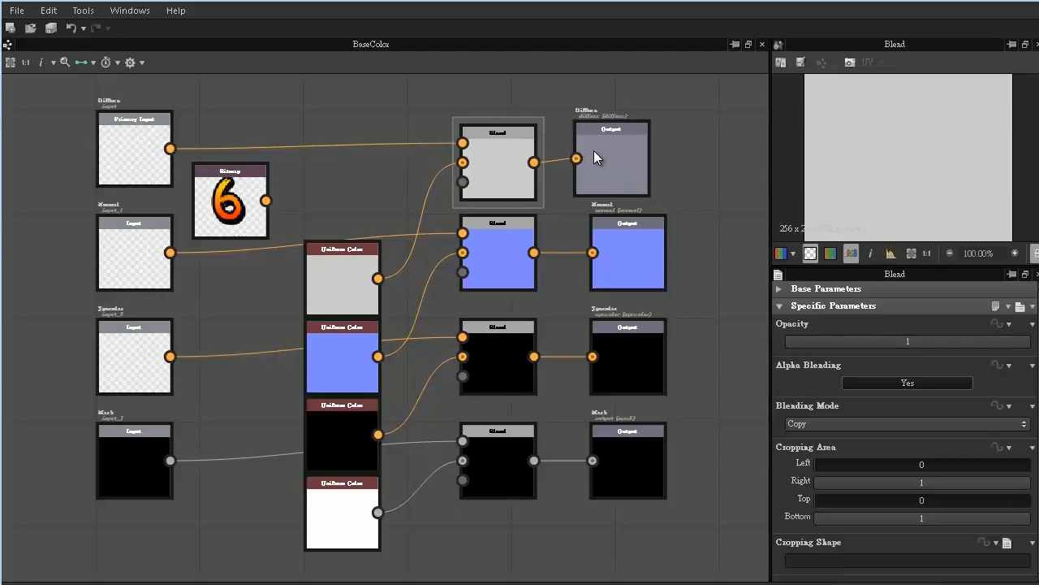
# - In the BaseColor graph, connect the Bitmap node to the Diffuse row's Blend node, and inspect the Diffuse output and blue Uniform Color
pyautogui.click(234, 191)
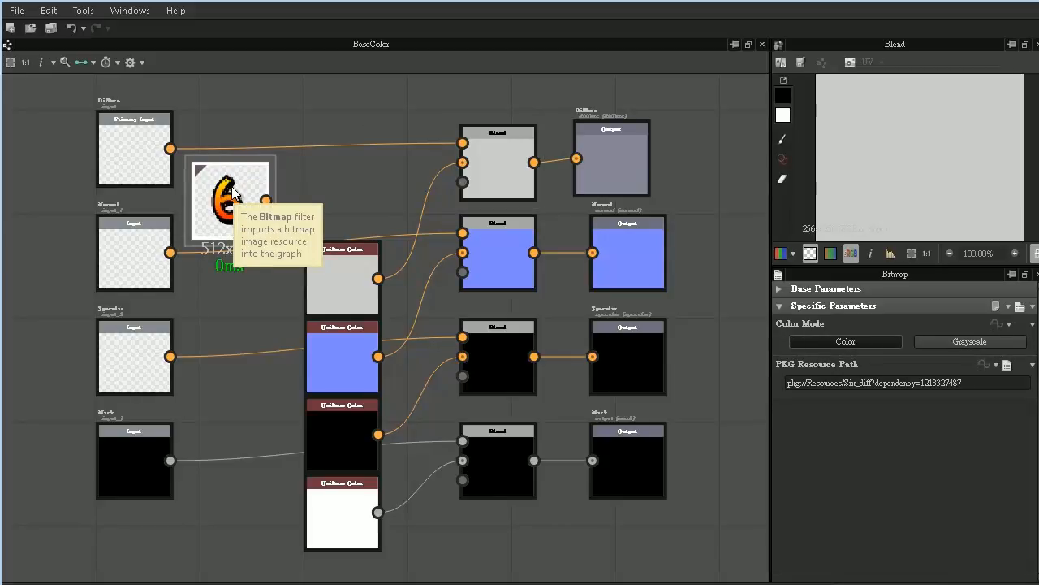
pyautogui.moveTo(265, 200); pyautogui.dragTo(462, 144)
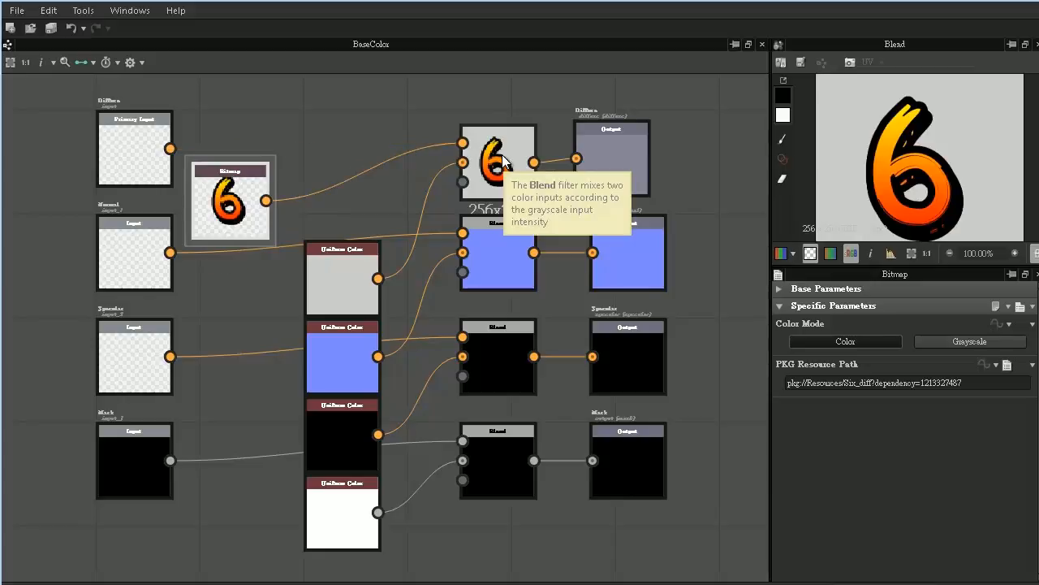
pyautogui.click(603, 148)
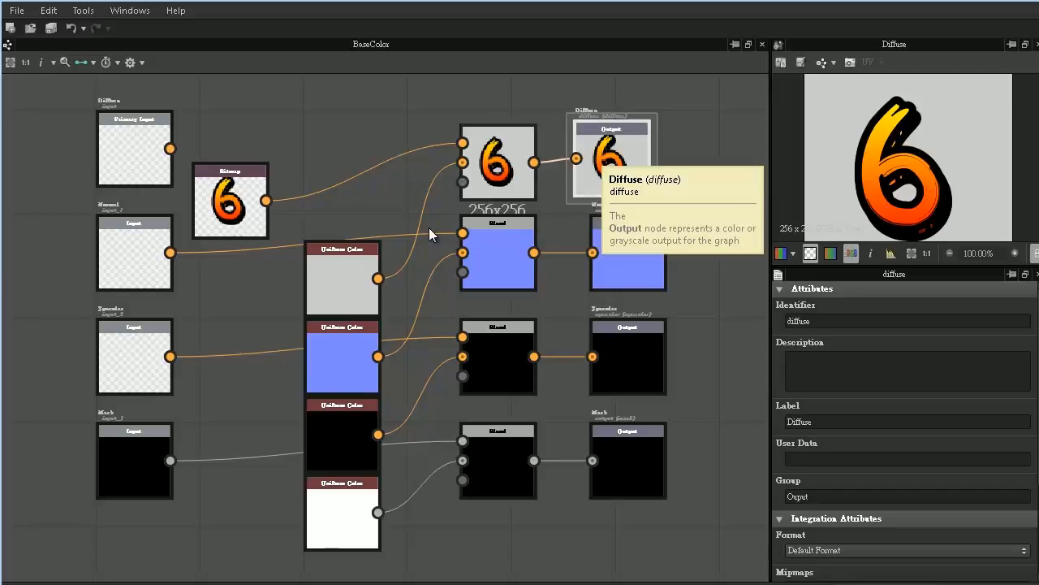
pyautogui.click(341, 376)
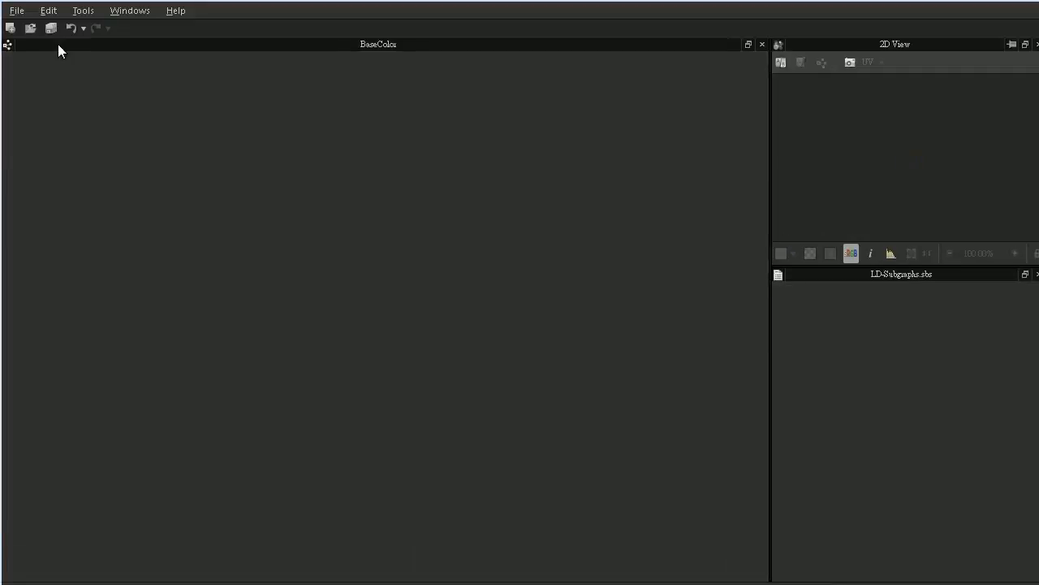
# - Start a new substance with the graph name BaseColor and the size mode Relative To Parent
pyautogui.click(16, 11)
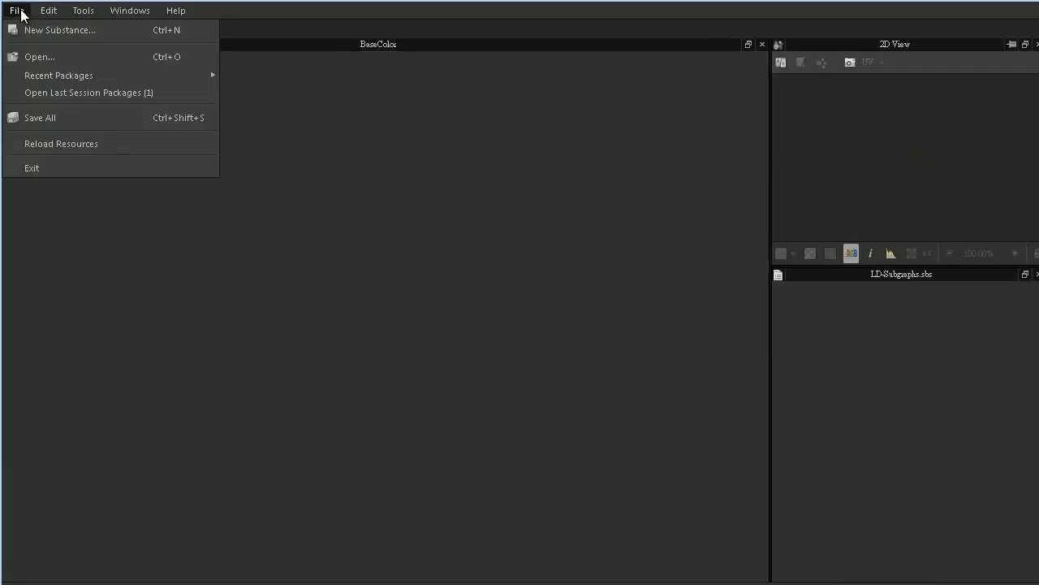
pyautogui.click(51, 30)
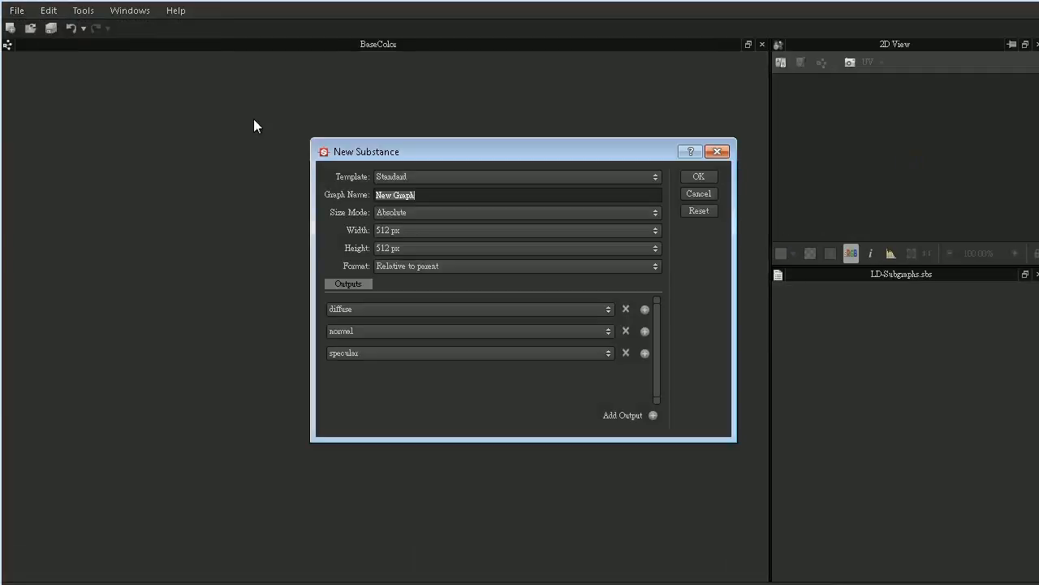
pyautogui.write('BaseColor')
pyautogui.click(428, 209)
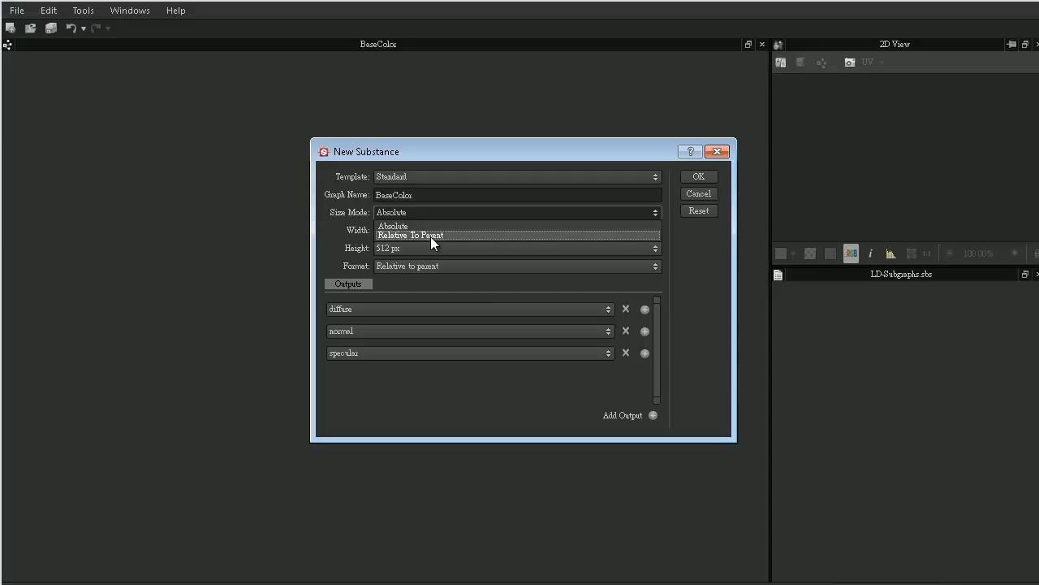
pyautogui.click(430, 236)
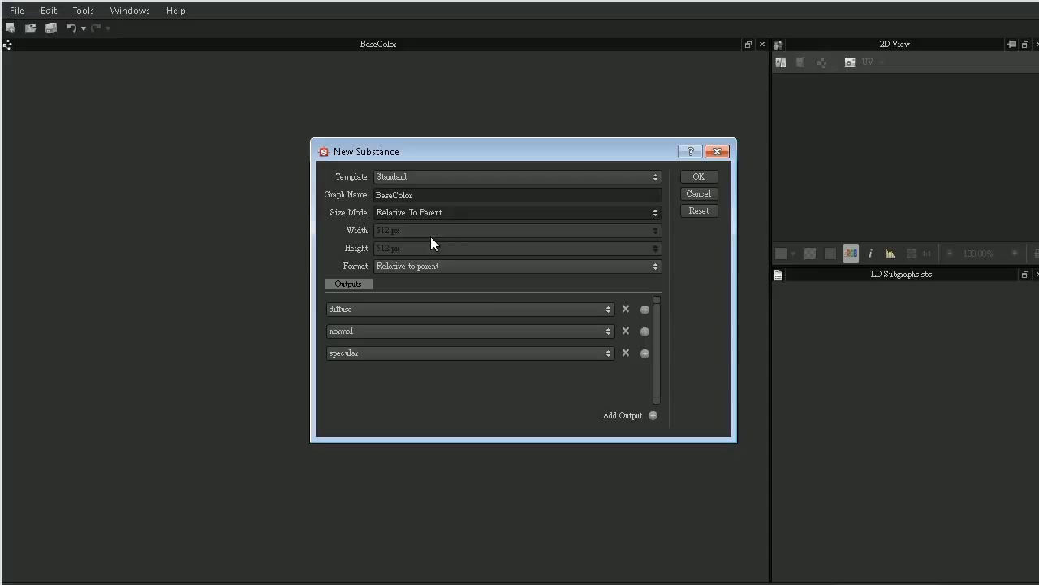
# - Add a fourth output of type mask to the new substance and create the graph
pyautogui.click(645, 352)
pyautogui.click(600, 374)
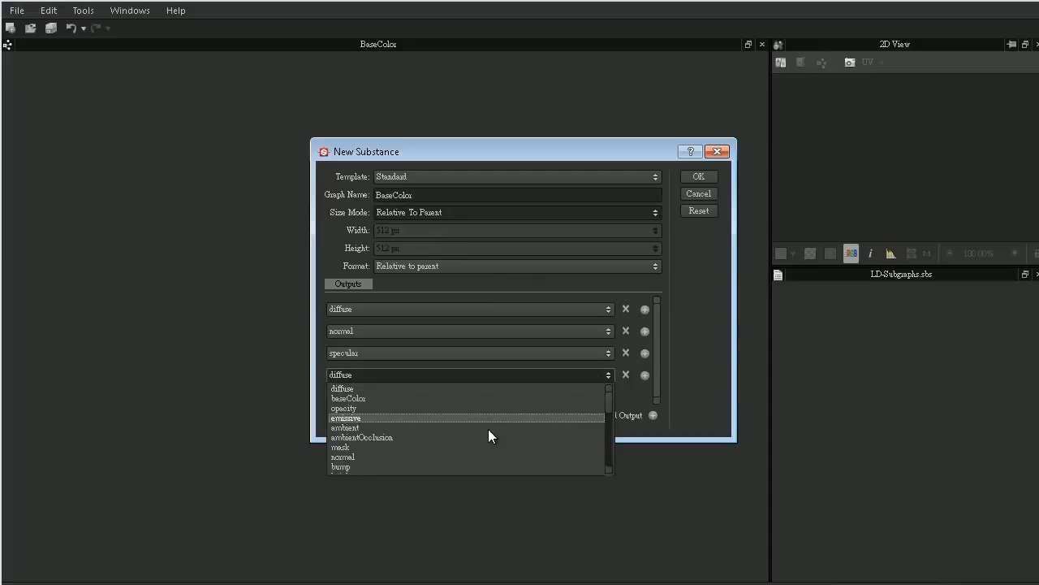
pyautogui.click(436, 446)
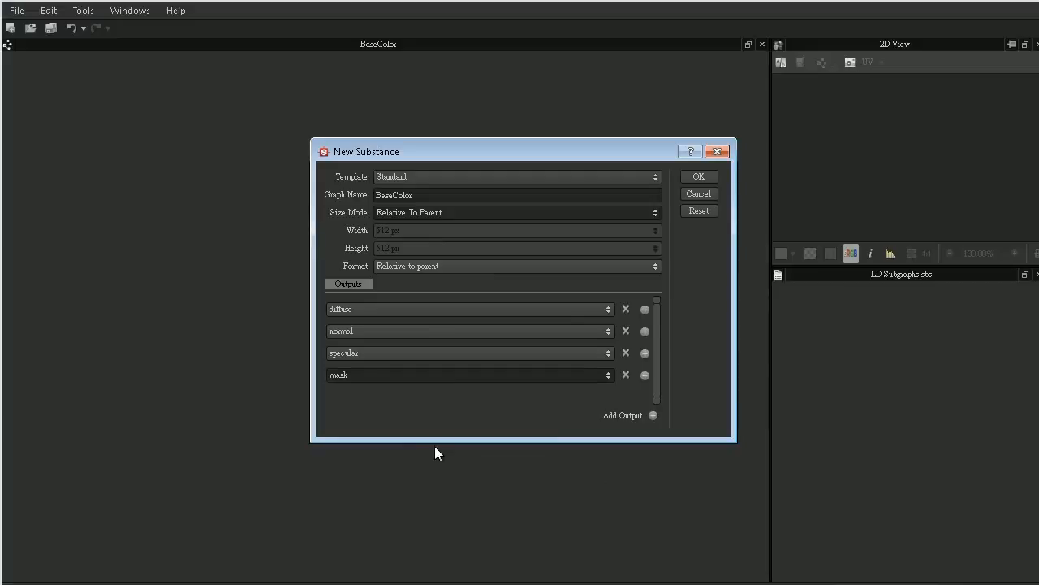
pyautogui.click(696, 177)
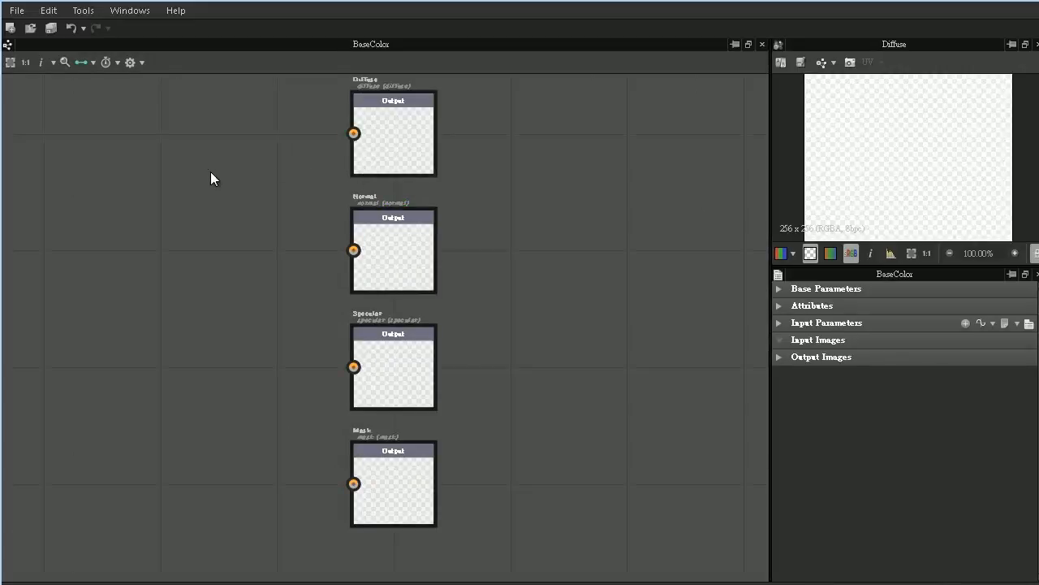
# - Add a Color Image Input node to the BaseColor graph, well to the left of the Diffuse output node
pyautogui.moveTo(172, 169); pyautogui.dragTo(466, 179, button='middle')
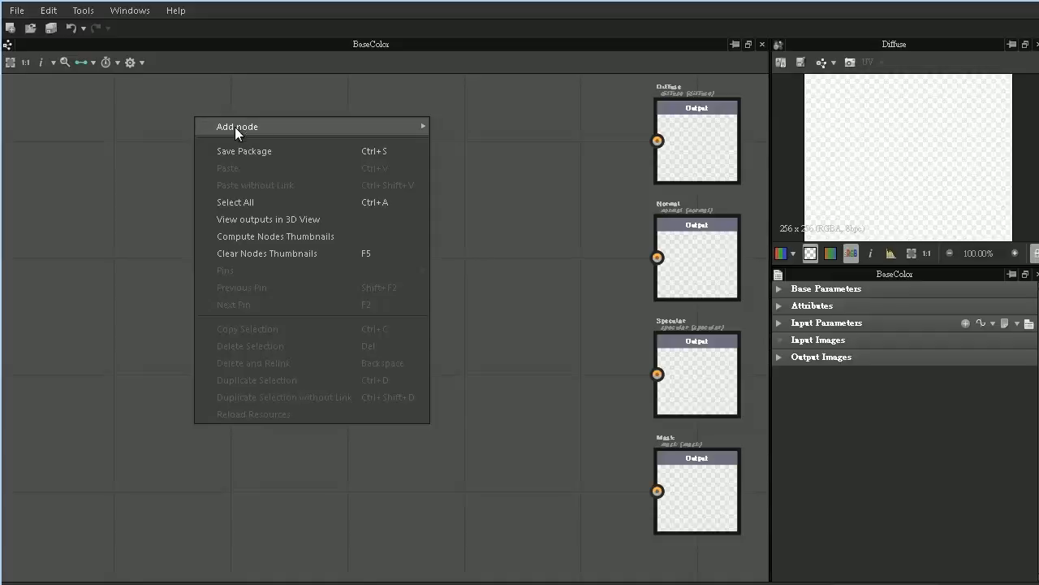
pyautogui.moveTo(235, 127)
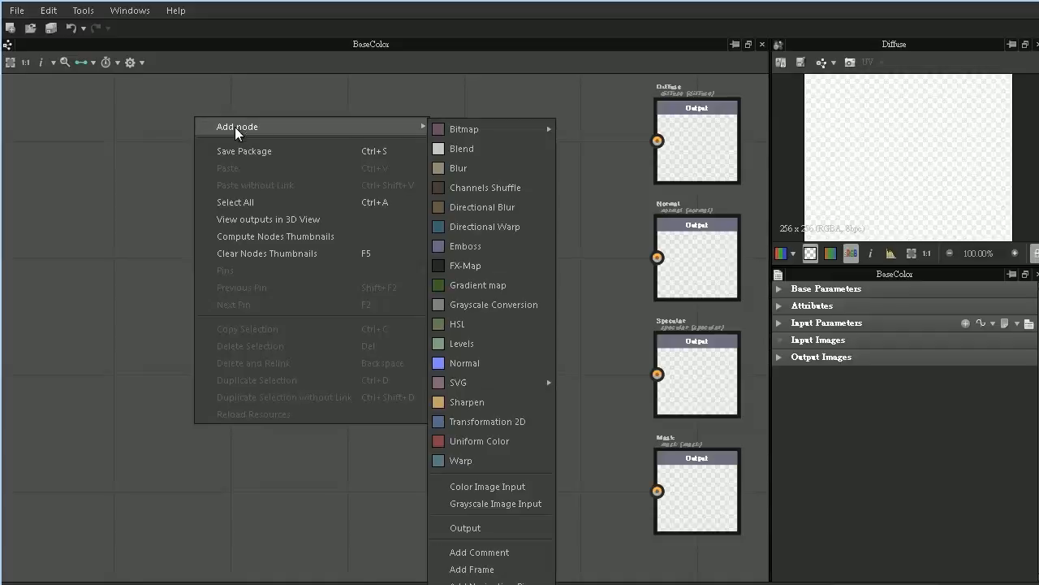
pyautogui.click(490, 486)
pyautogui.moveTo(201, 131); pyautogui.dragTo(180, 181)
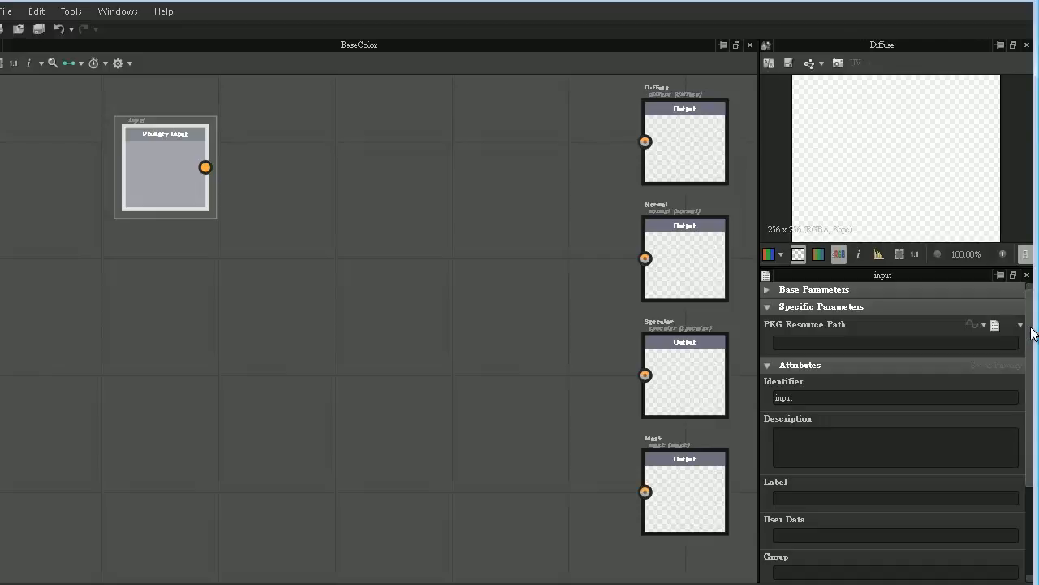
# - Add an RGBA usage of type diffuse to the new input node's integration attributes
pyautogui.scroll(-1, 1033, 341)
pyautogui.scroll(-5, 1032, 341)
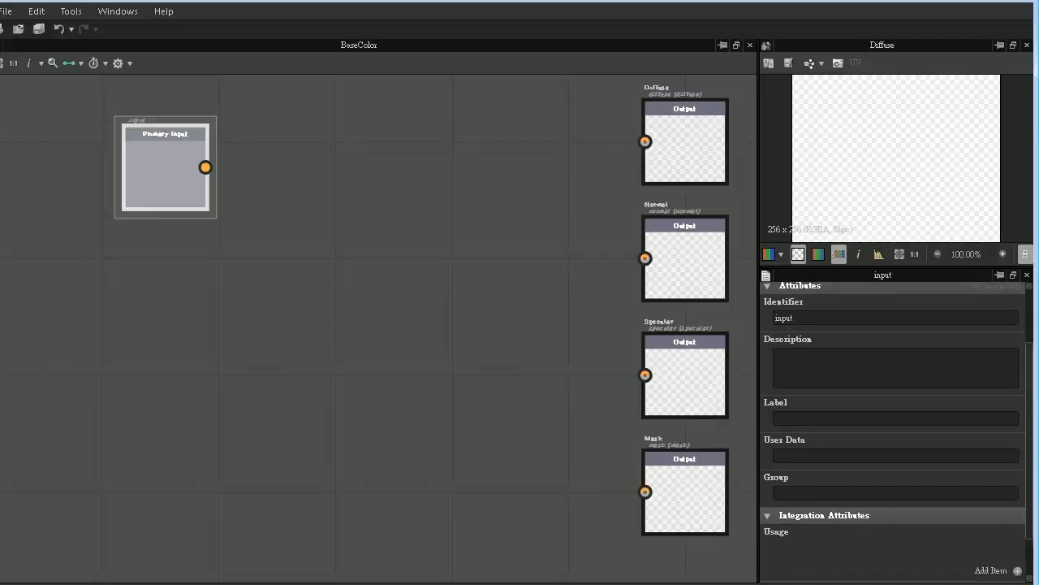
pyautogui.click(1018, 517)
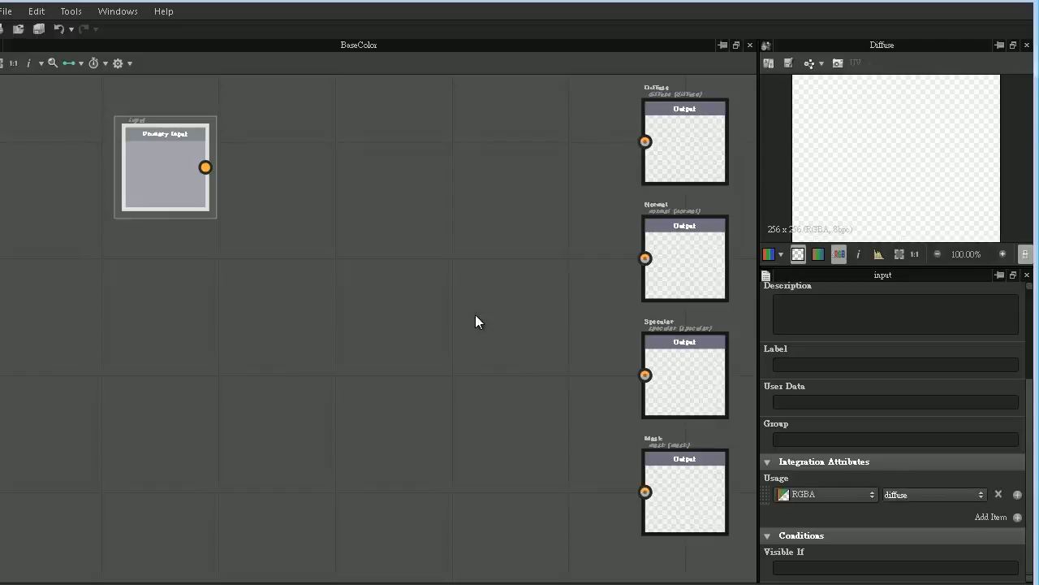
# - Label the input node Diffuse and assign it to the group Input
pyautogui.click(790, 363)
pyautogui.write('De')
pyautogui.write('iffuse')
pyautogui.press('Return')
pyautogui.click(815, 434)
pyautogui.write('Input')
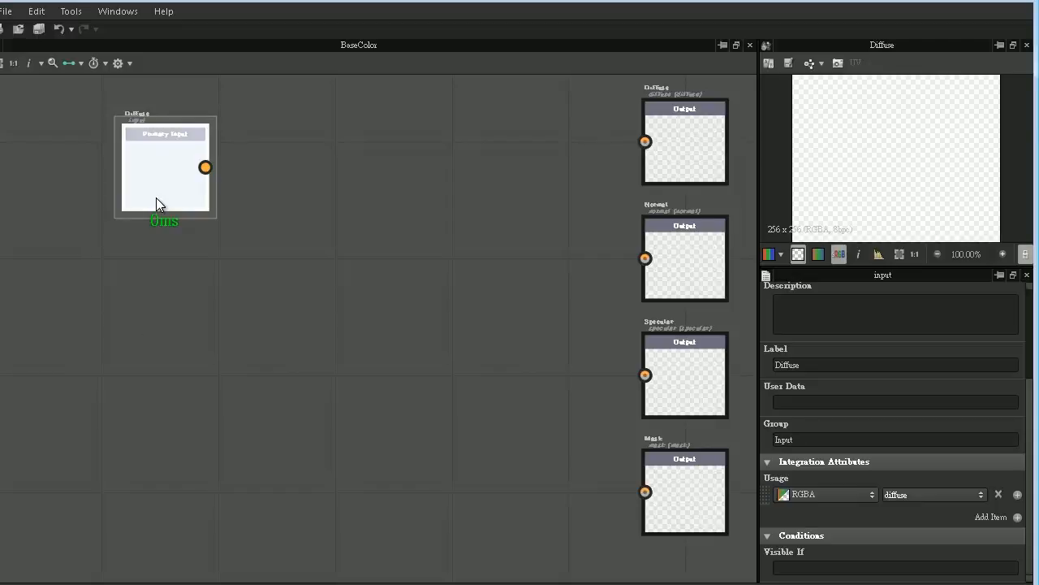
# - Duplicate the Diffuse input node, place the copy directly below the original and select it
pyautogui.moveTo(162, 201); pyautogui.dragTo(141, 190)
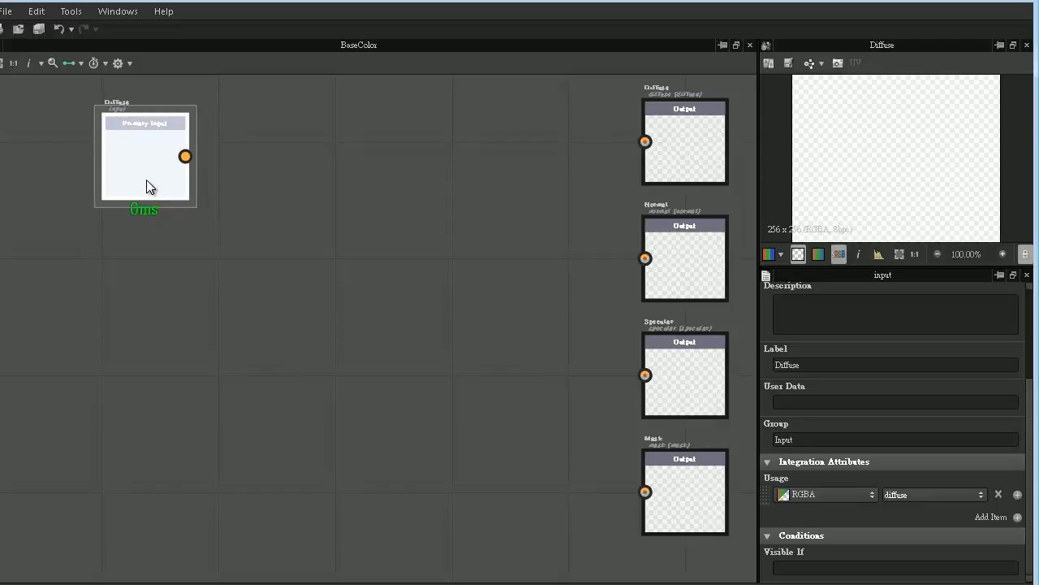
pyautogui.hotkey('ctrl', 'd')
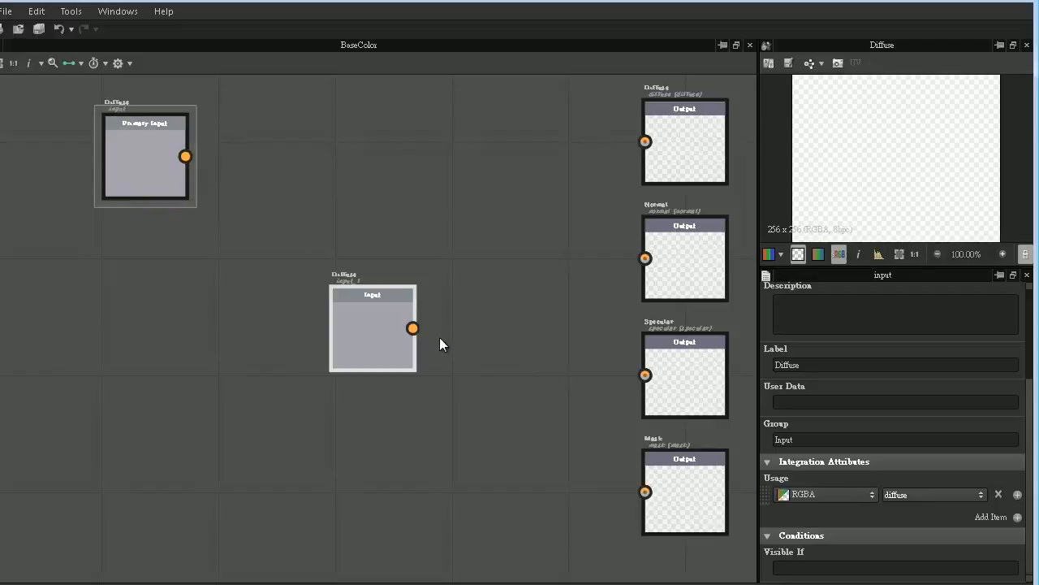
pyautogui.moveTo(373, 325); pyautogui.dragTo(143, 268)
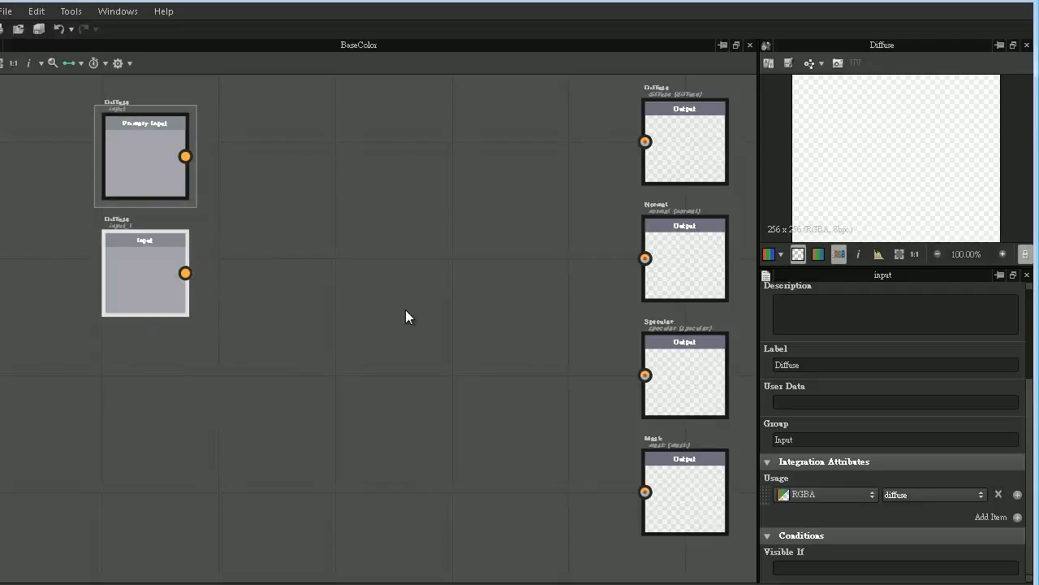
pyautogui.click(143, 286)
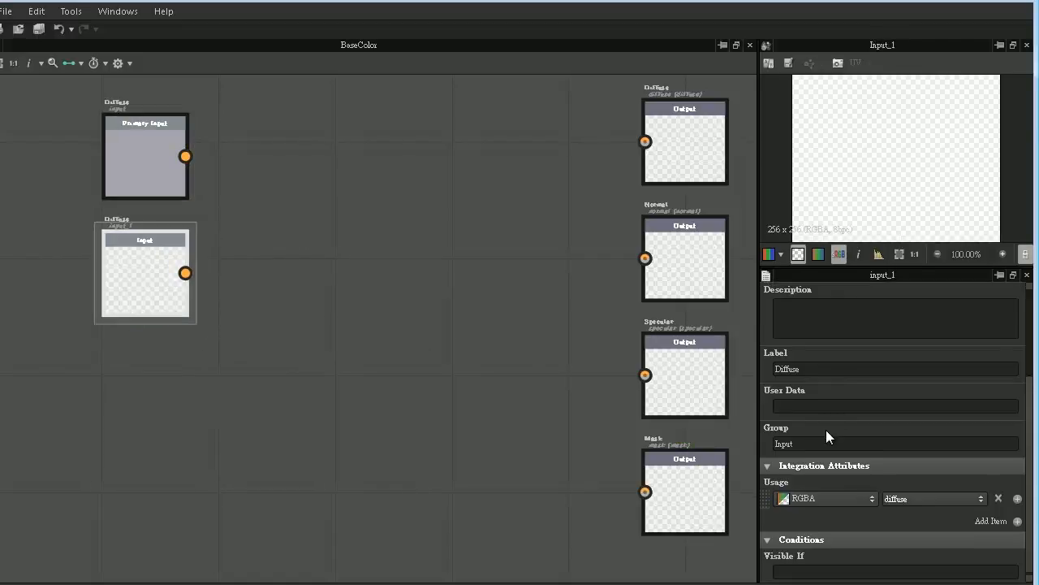
# - Label the duplicated input node Normal and set its RGBA usage to normal
pyautogui.moveTo(824, 371); pyautogui.dragTo(695, 392)
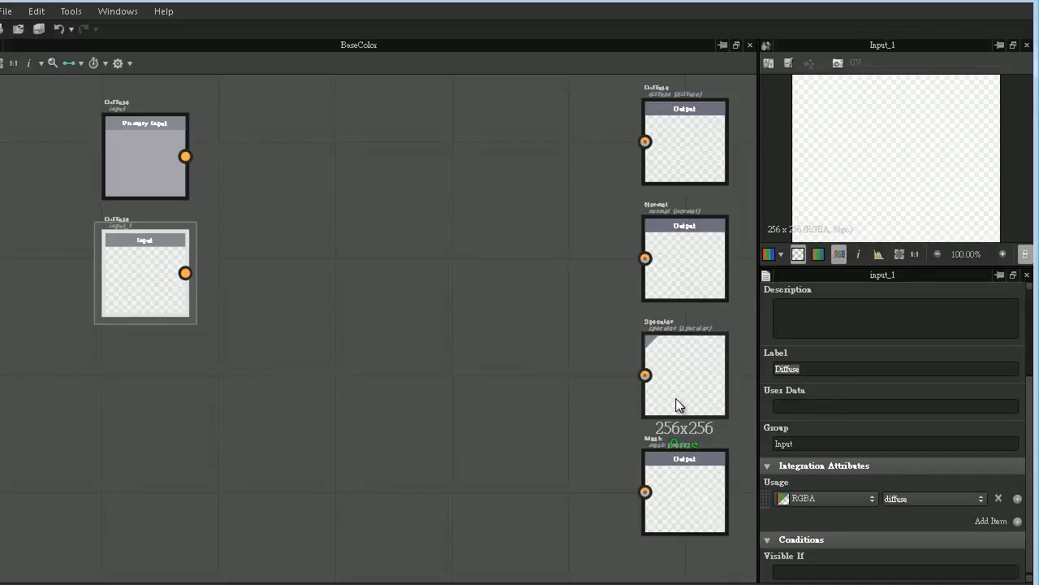
pyautogui.write('Normal')
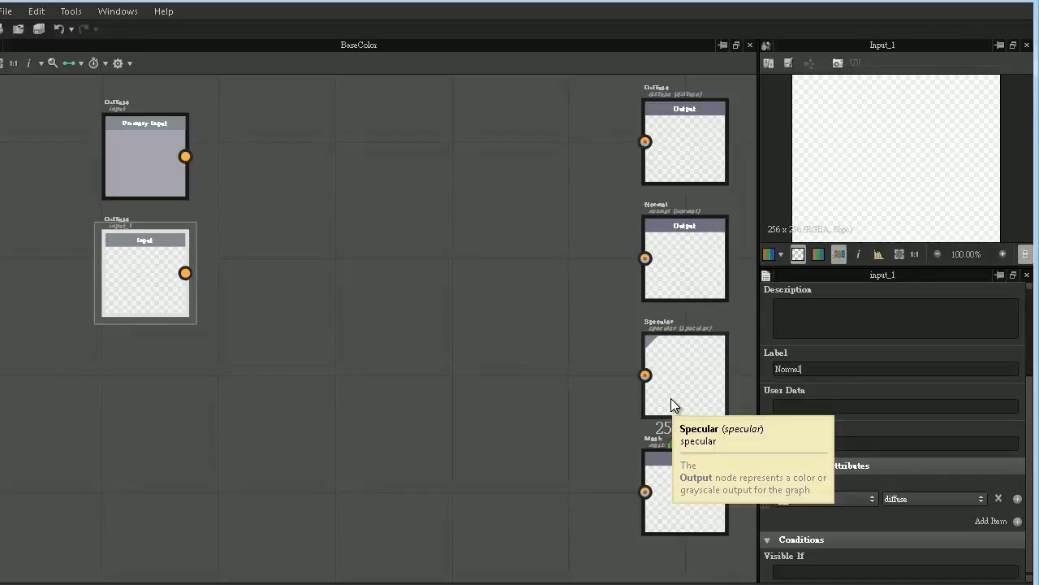
pyautogui.click(983, 500)
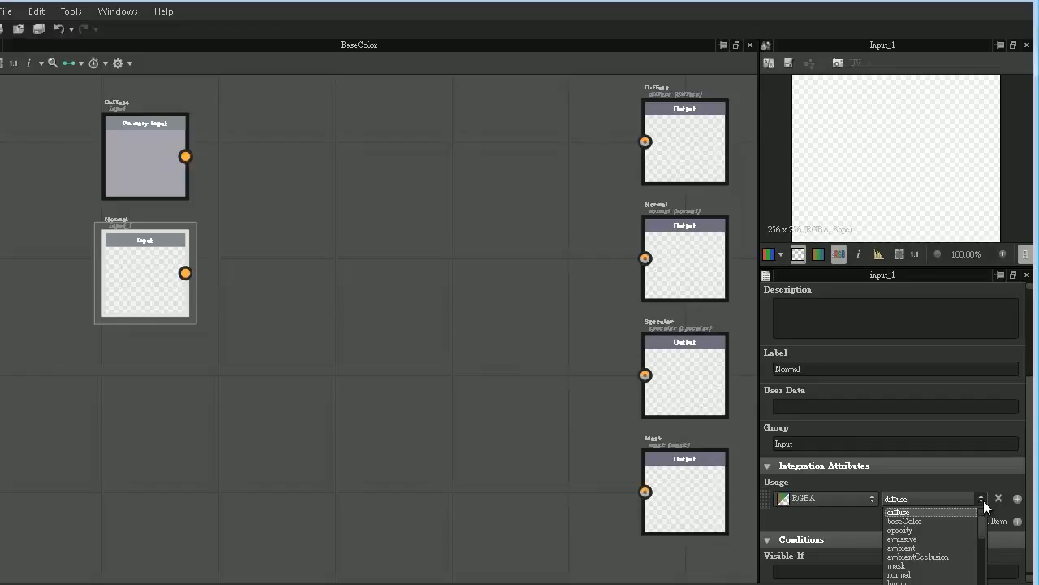
pyautogui.click(899, 574)
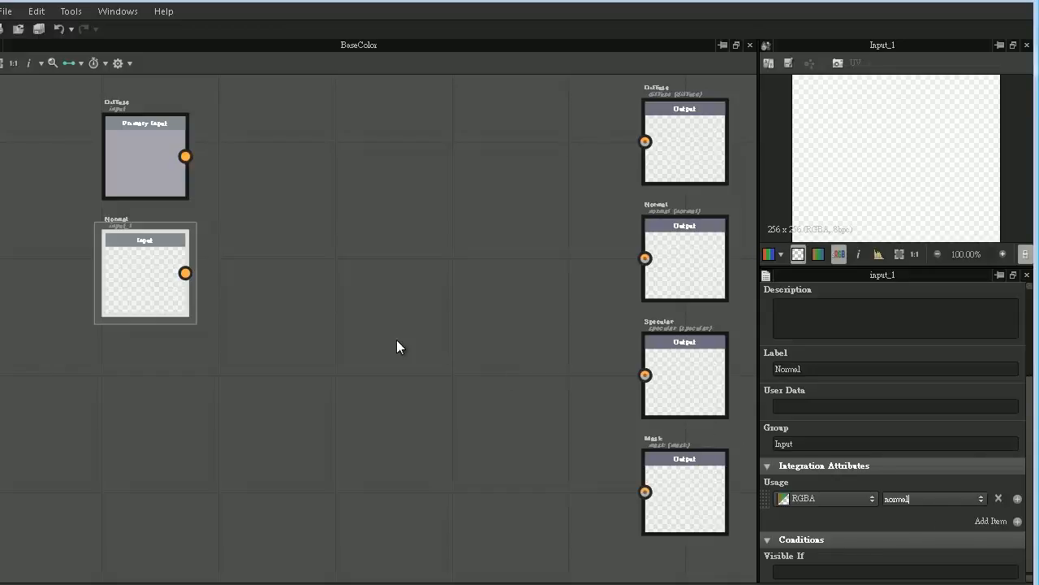
# - Duplicate the Normal input node and place the copy directly below it
pyautogui.click(160, 279)
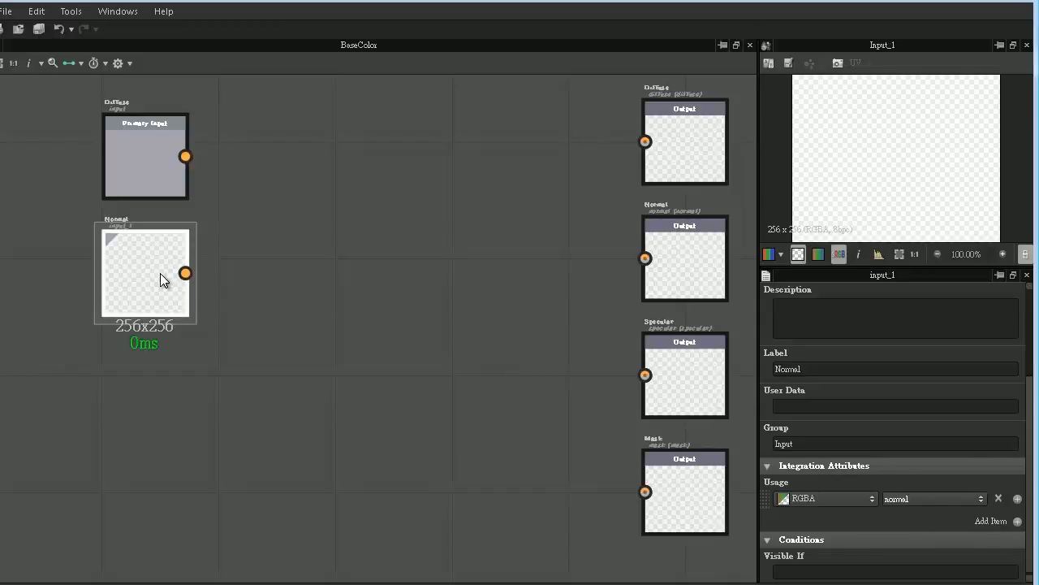
pyautogui.hotkey('ctrl', 'd')
pyautogui.moveTo(370, 350); pyautogui.dragTo(150, 403)
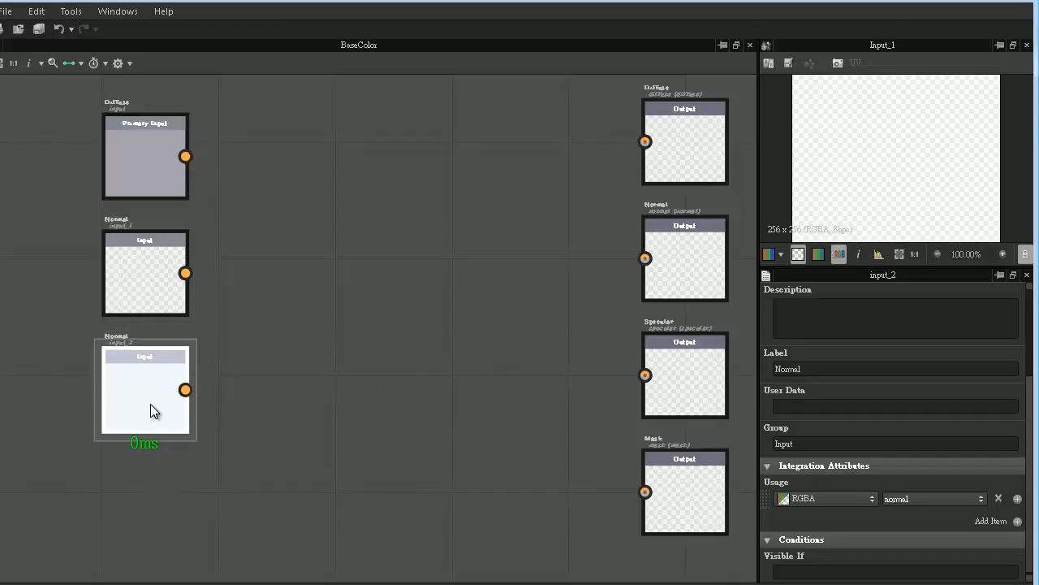
# - Label the third input node Specular and set its RGBA usage to specular
pyautogui.doubleClick(832, 367)
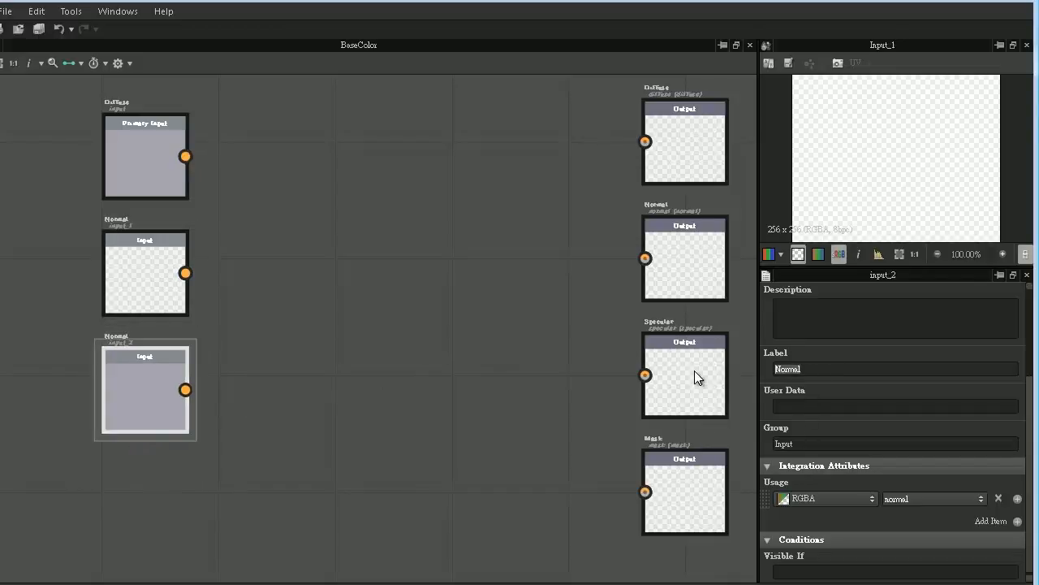
pyautogui.write('Specul')
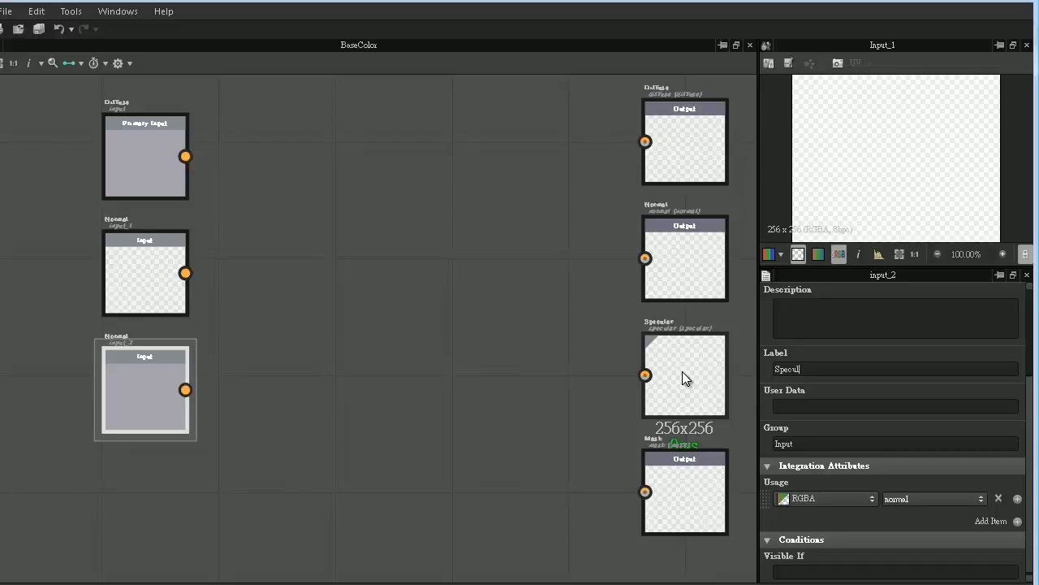
pyautogui.write('ar')
pyautogui.click(982, 499)
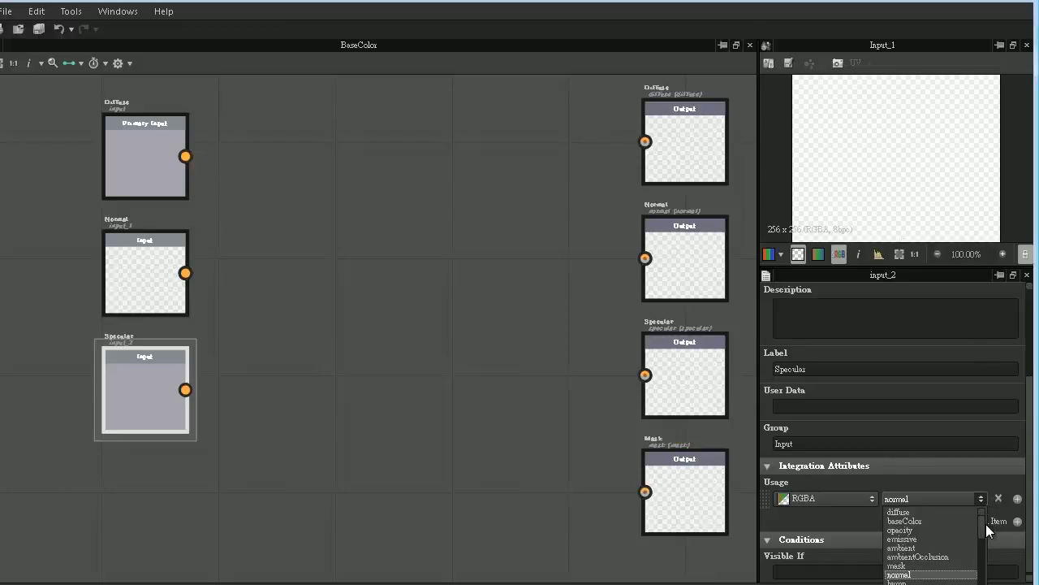
pyautogui.scroll(-3, 983, 525)
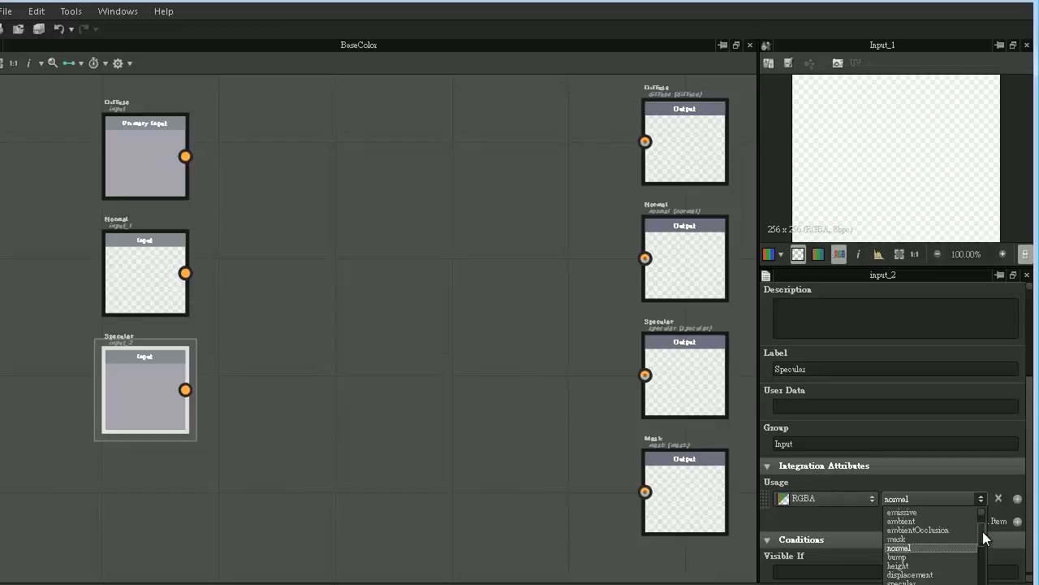
pyautogui.scroll(-1, 982, 547)
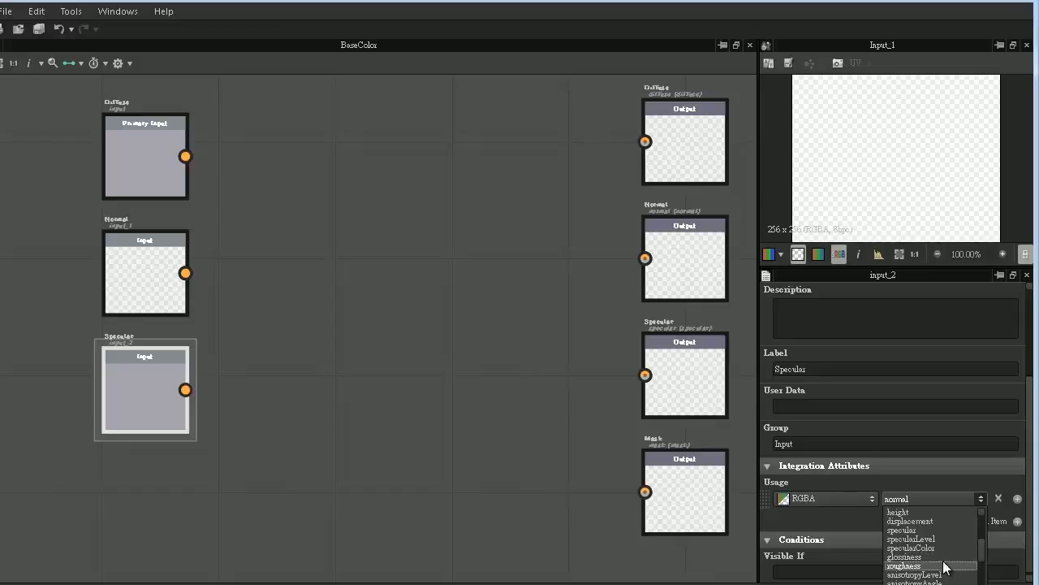
pyautogui.moveTo(982, 544); pyautogui.dragTo(983, 530)
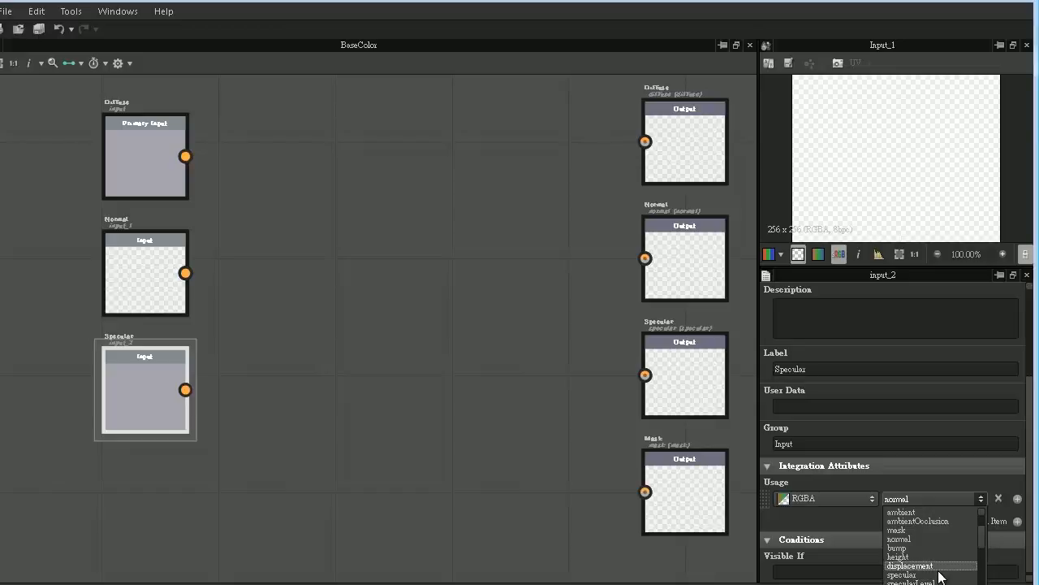
pyautogui.click(903, 574)
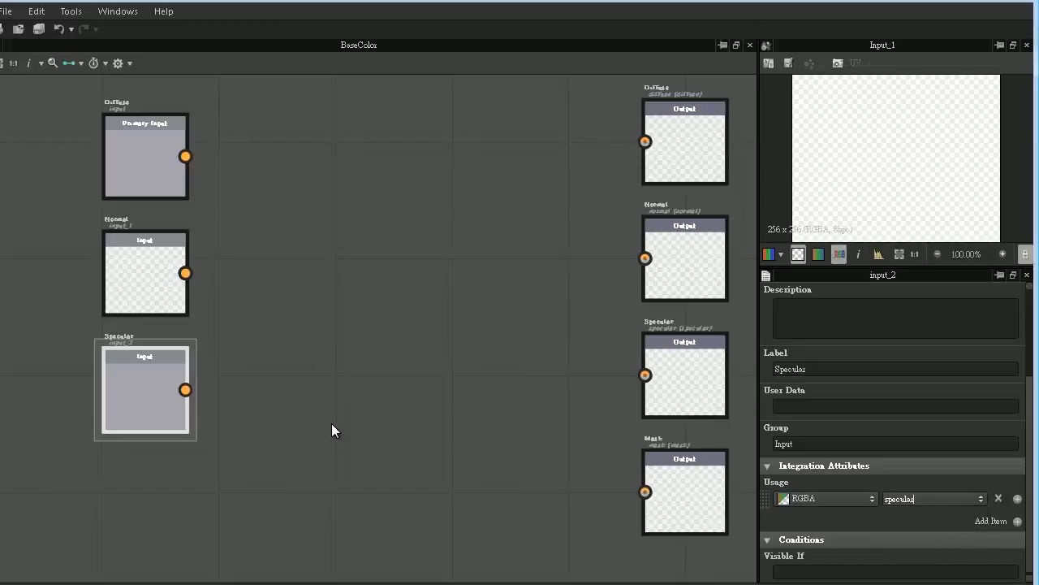
# - Add a Grayscale Image Input node to the graph and place it directly below the Specular input
pyautogui.rightClick(345, 203)
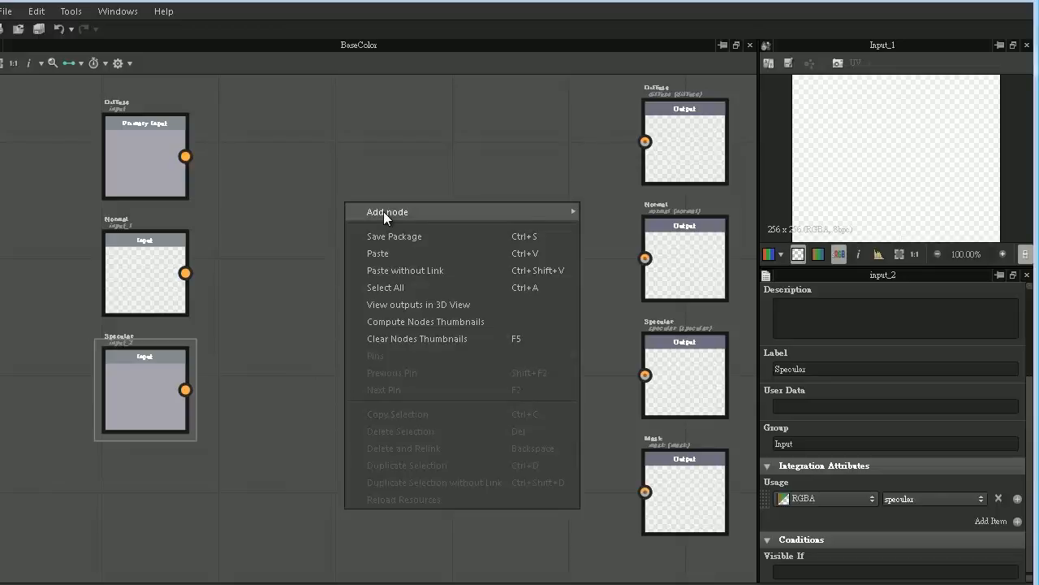
pyautogui.moveTo(384, 211)
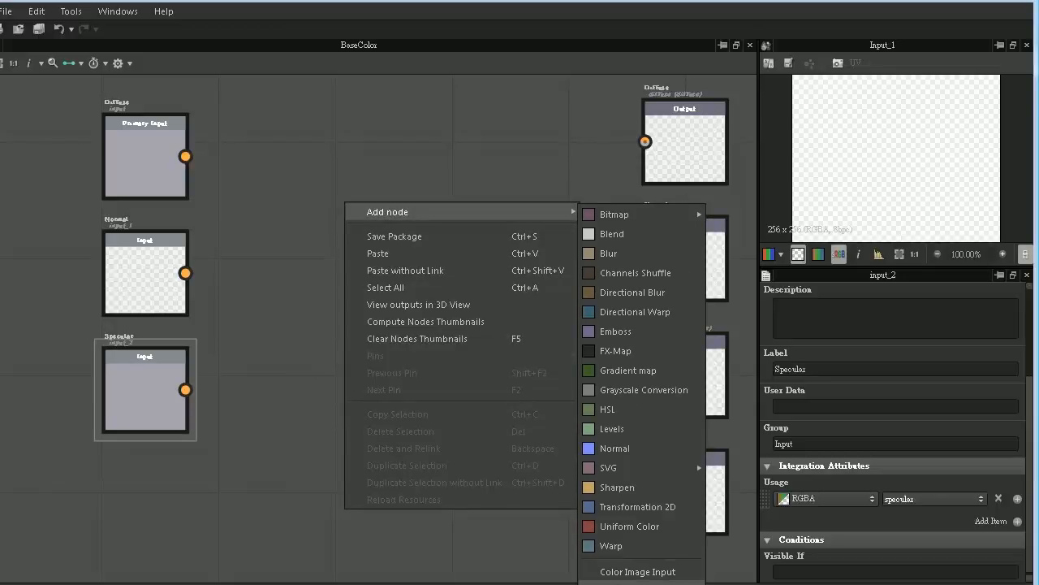
pyautogui.click(637, 583)
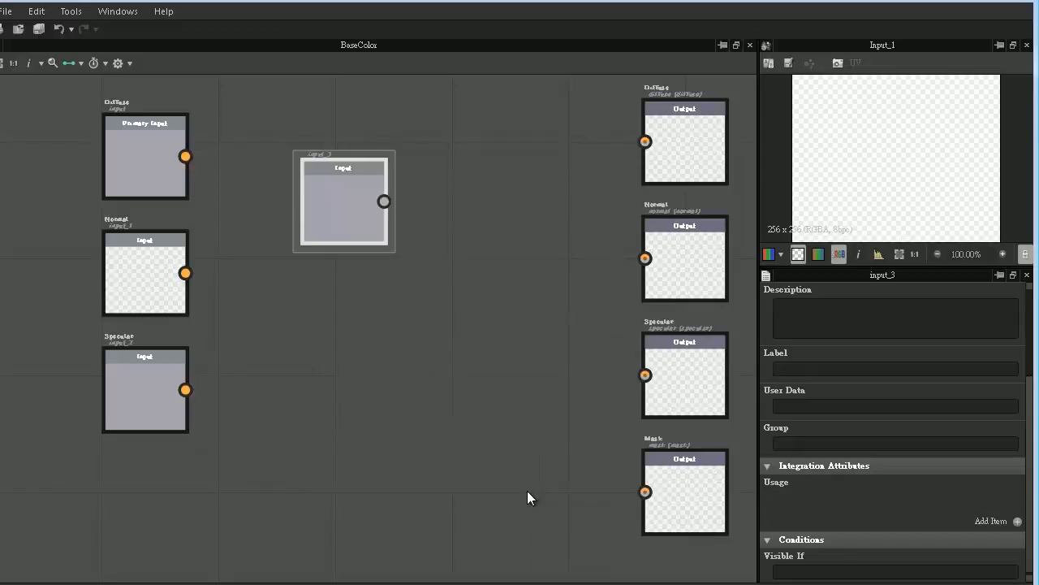
pyautogui.doubleClick(337, 198)
pyautogui.moveTo(341, 199); pyautogui.dragTo(137, 491)
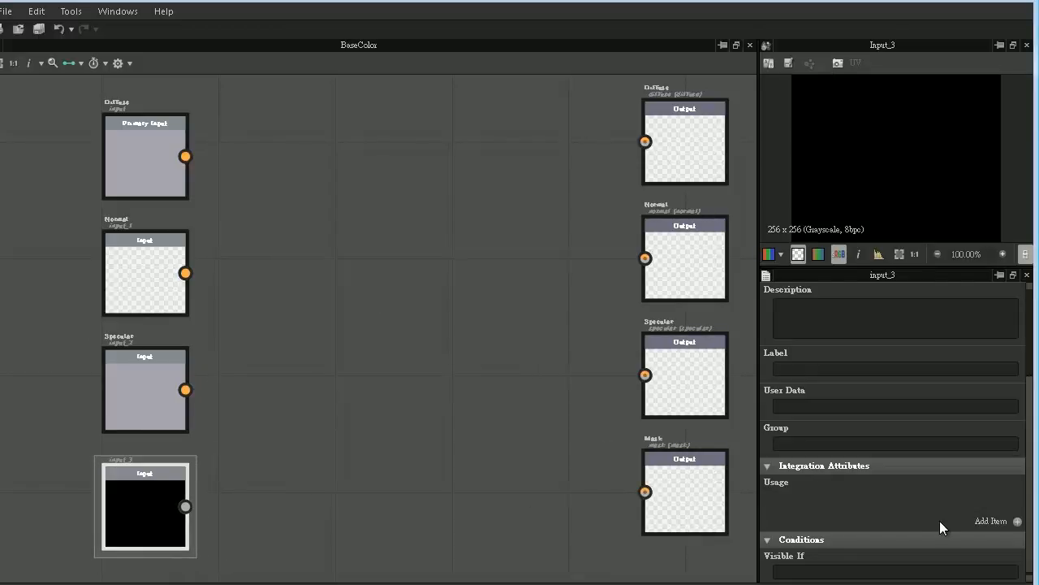
# - Add an RGBA usage of type mask to the grayscale input, assign it to the group Input and label it Mask
pyautogui.click(1015, 520)
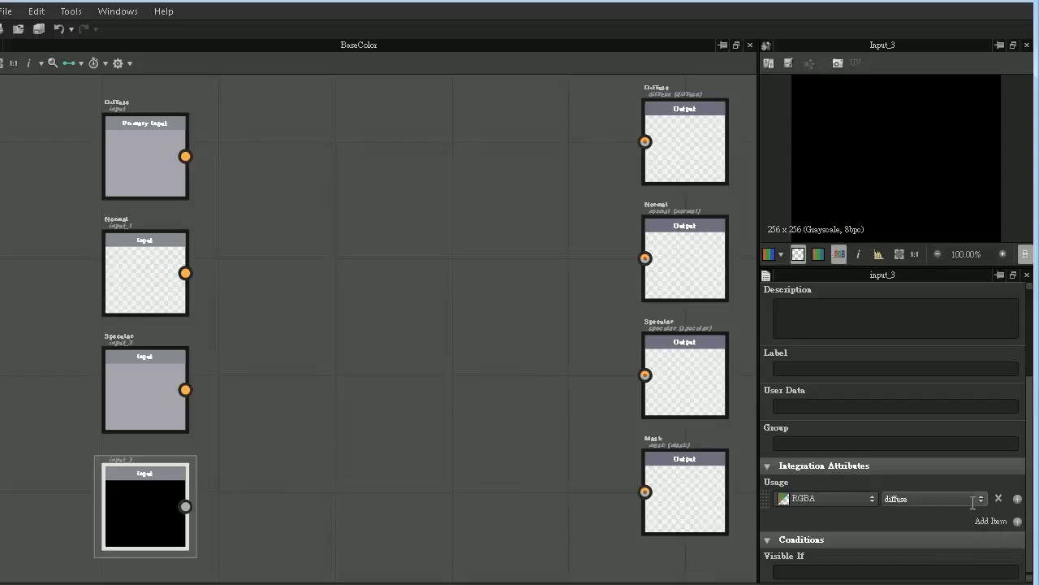
pyautogui.click(982, 497)
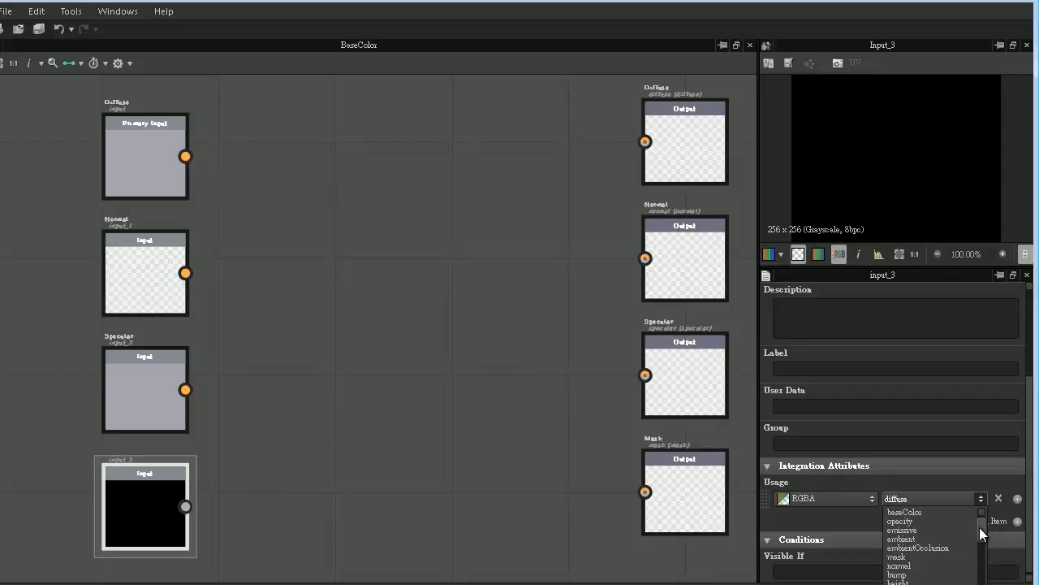
pyautogui.click(924, 565)
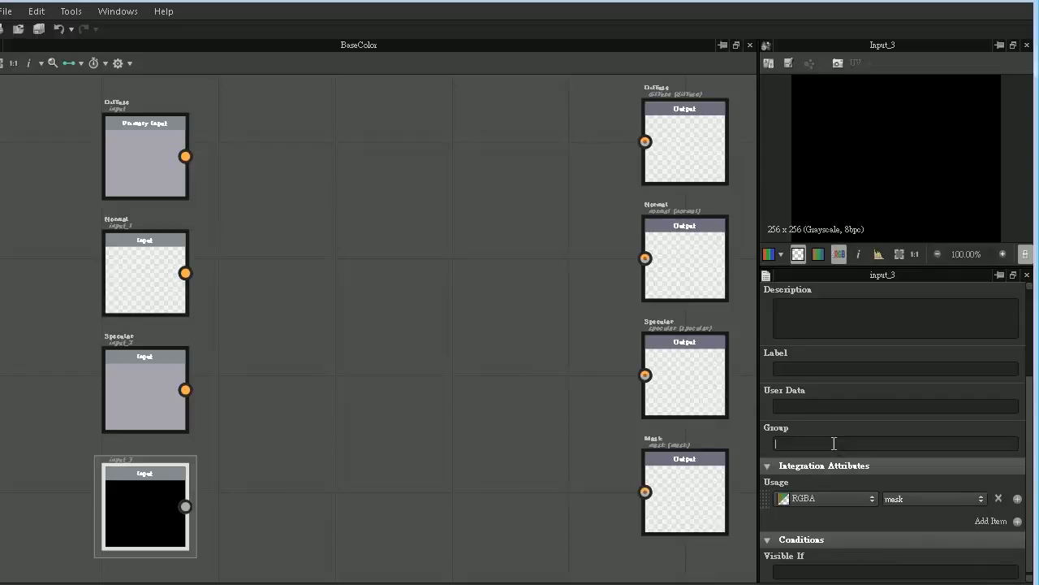
pyautogui.write('Input')
pyautogui.click(788, 365)
pyautogui.write('Mask')
pyautogui.press('Return')
pyautogui.click(150, 388)
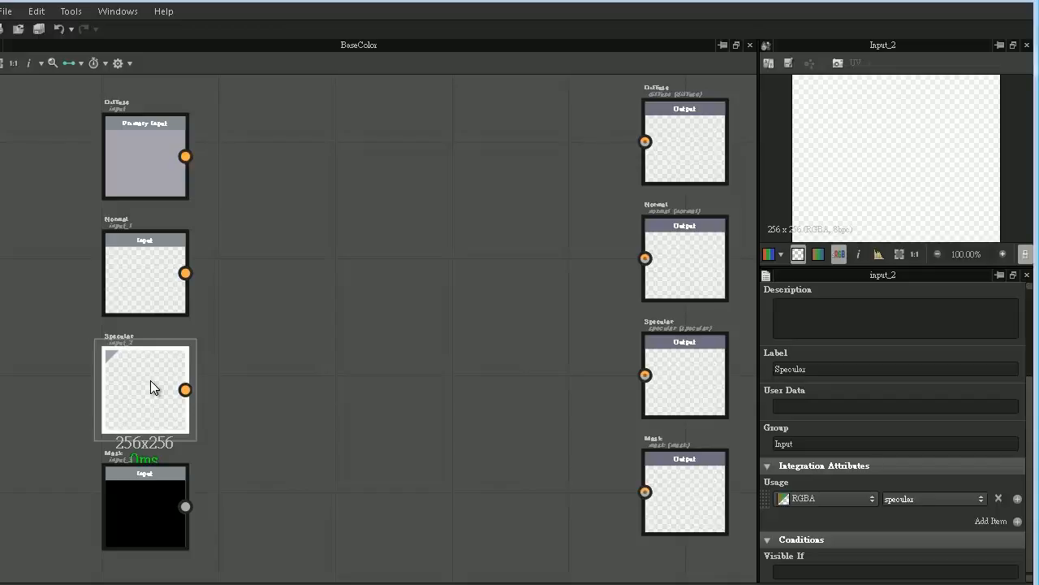
# - Add a Uniform Color node and place it midway between the input and output columns
pyautogui.rightClick(352, 126)
pyautogui.moveTo(381, 135)
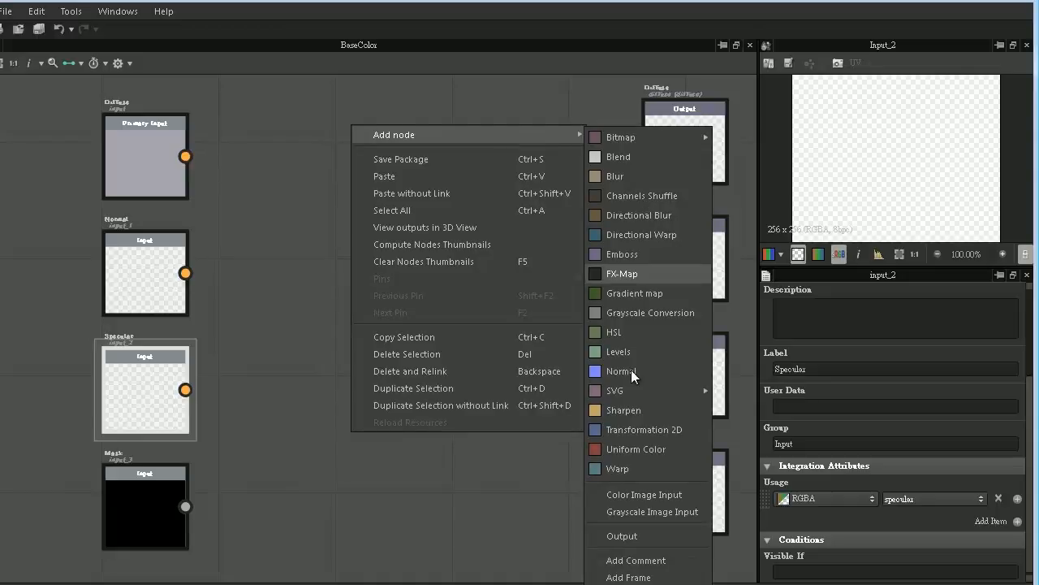
pyautogui.click(642, 448)
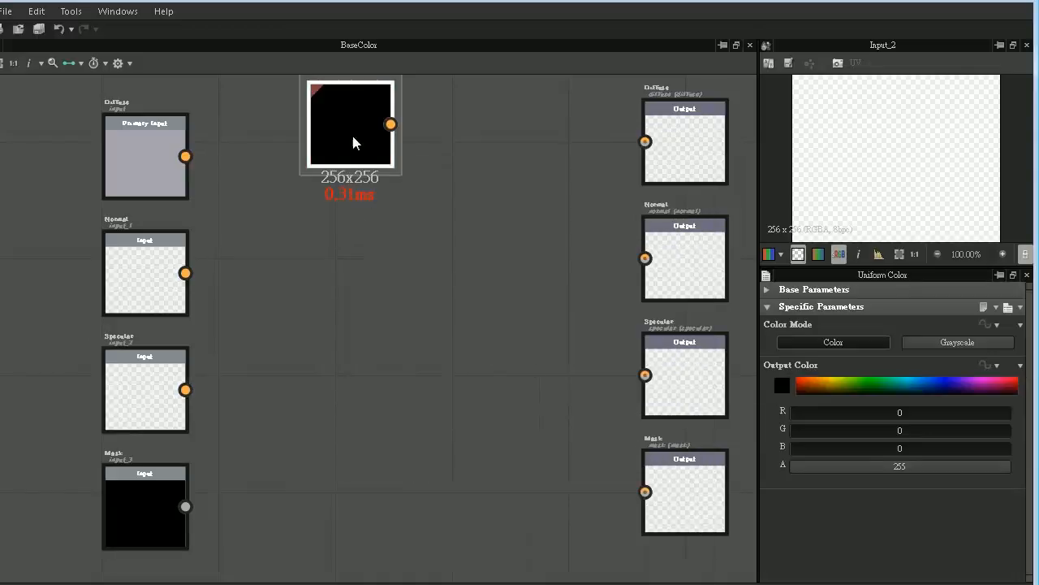
pyautogui.moveTo(352, 132); pyautogui.dragTo(392, 316)
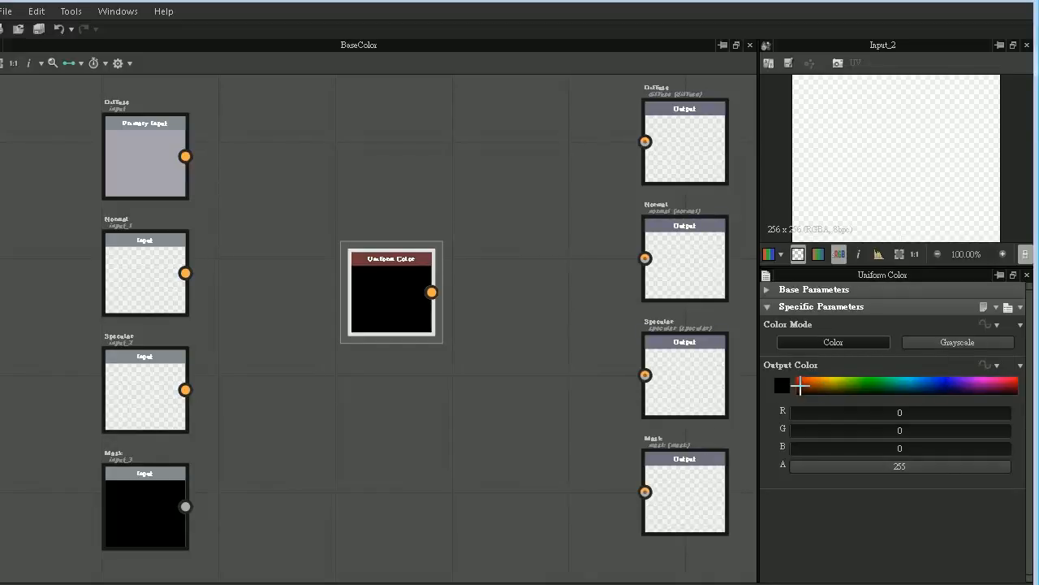
# - Set the Uniform Color node's output color to light gray (RGB 218, 218, 218), preview it and move the node closer to the inputs
pyautogui.click(778, 389)
pyautogui.moveTo(92, 406); pyautogui.dragTo(70, 381)
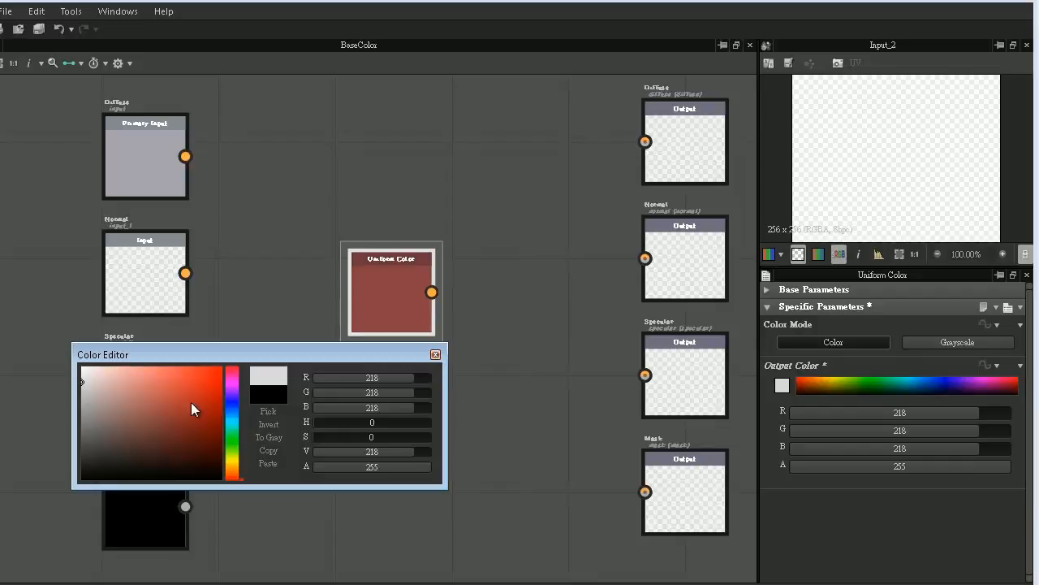
pyautogui.click(436, 354)
pyautogui.doubleClick(402, 304)
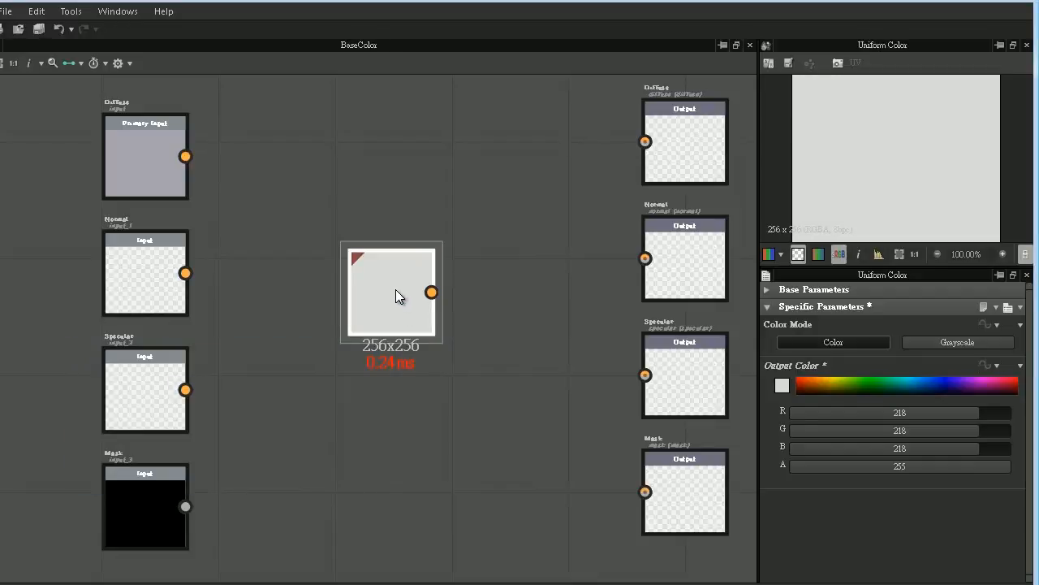
pyautogui.moveTo(395, 289); pyautogui.dragTo(324, 330)
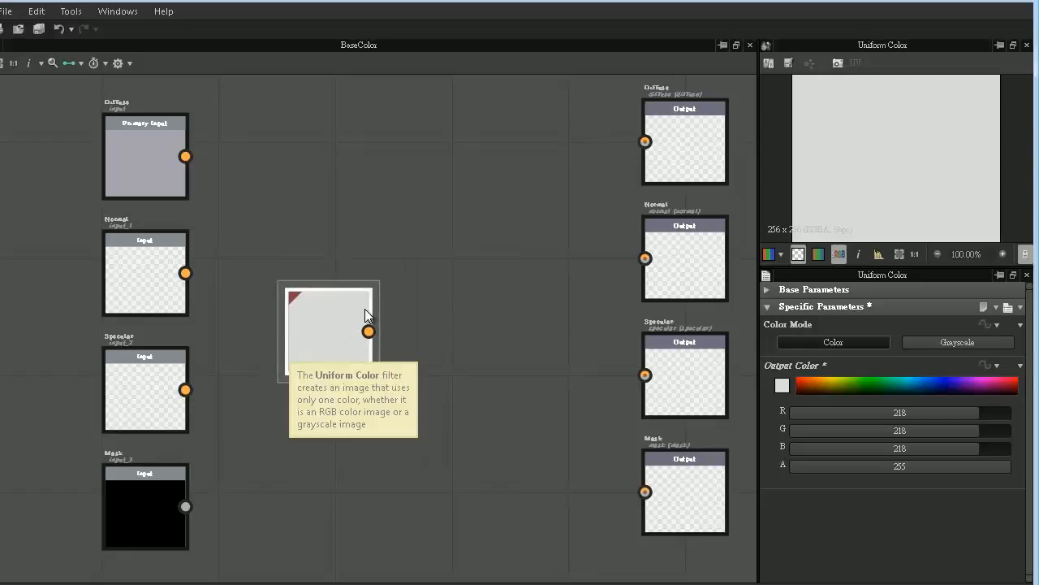
# - Add a second Uniform Color node and place it directly below the light gray one
pyautogui.rightClick(467, 204)
pyautogui.moveTo(510, 215)
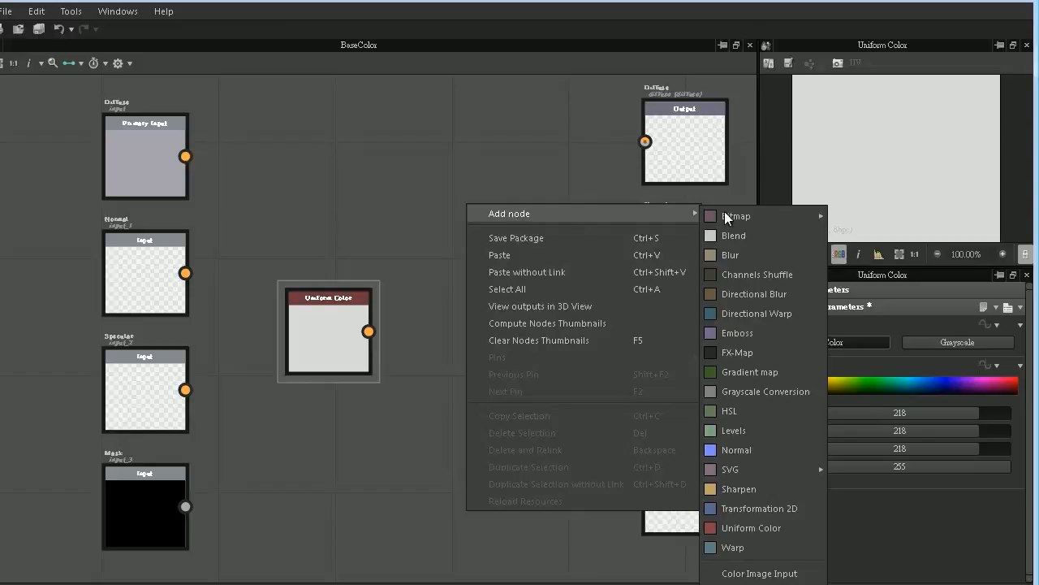
pyautogui.click(752, 526)
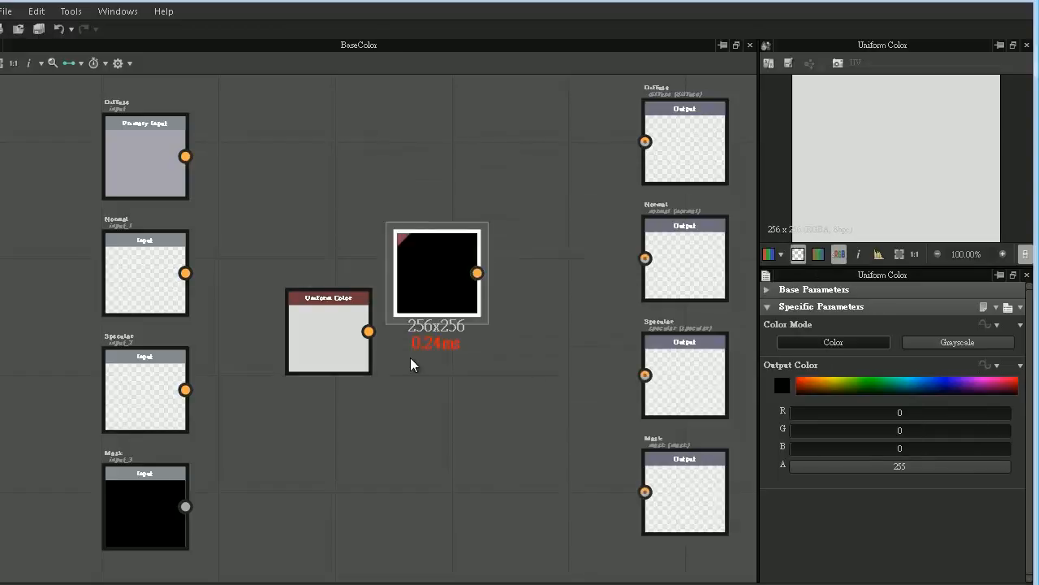
pyautogui.moveTo(410, 358); pyautogui.dragTo(330, 416)
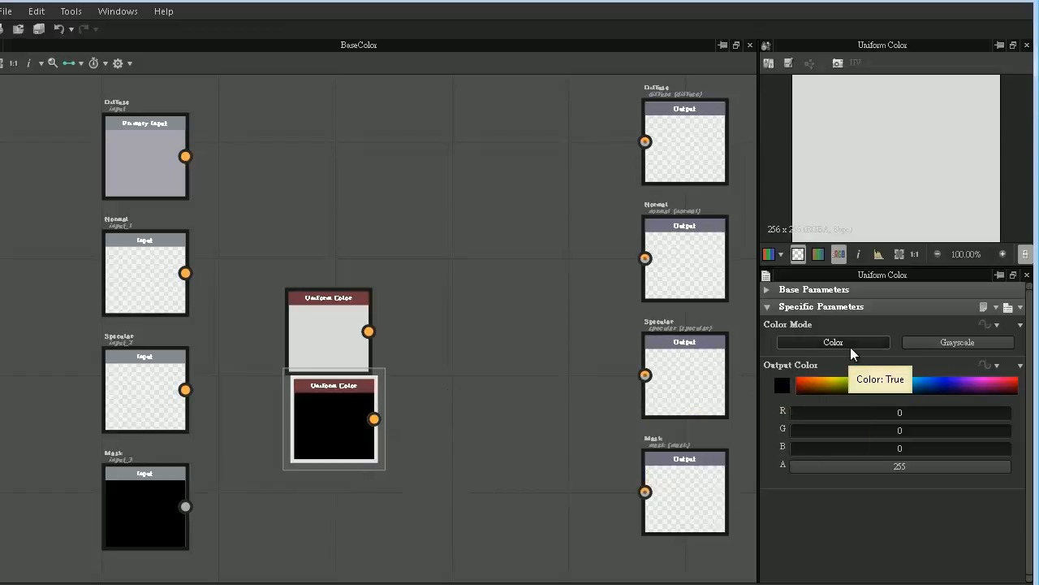
# - Set the second Uniform Color node's output color to normal-map blue (RGB 128, 128, 255)
pyautogui.click(777, 383)
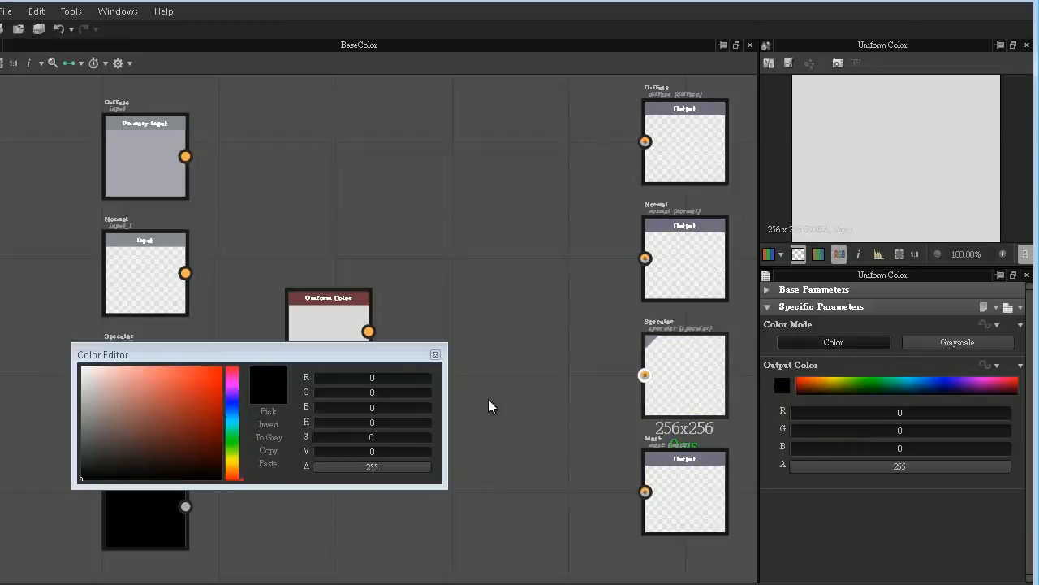
pyautogui.click(233, 416)
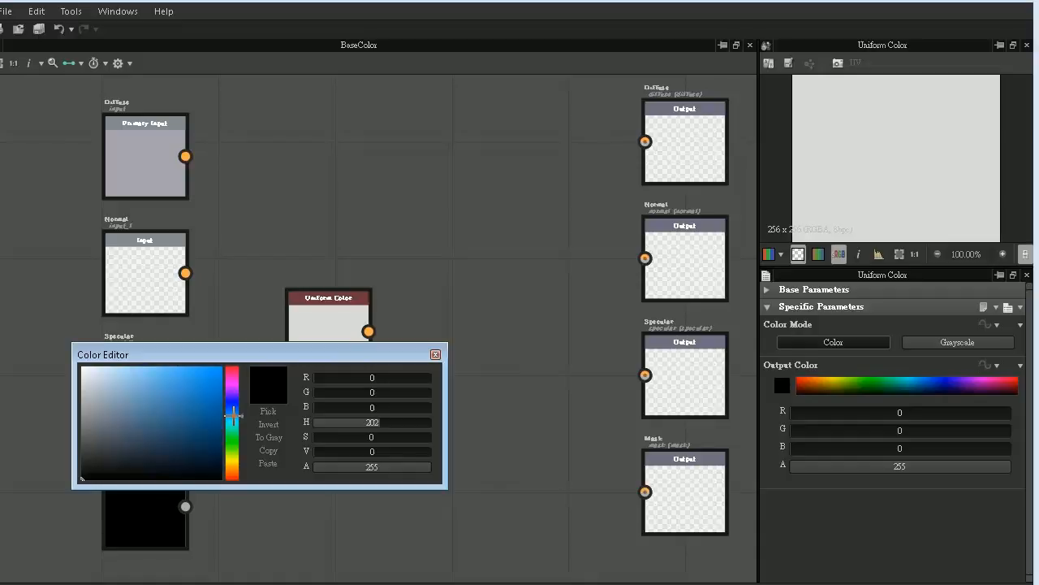
pyautogui.click(204, 398)
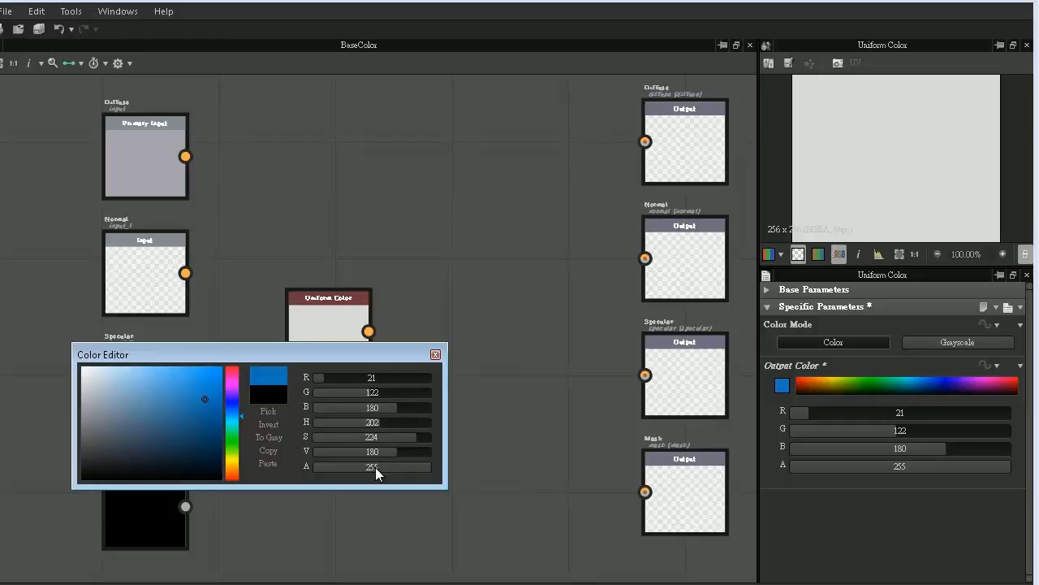
pyautogui.doubleClick(390, 378)
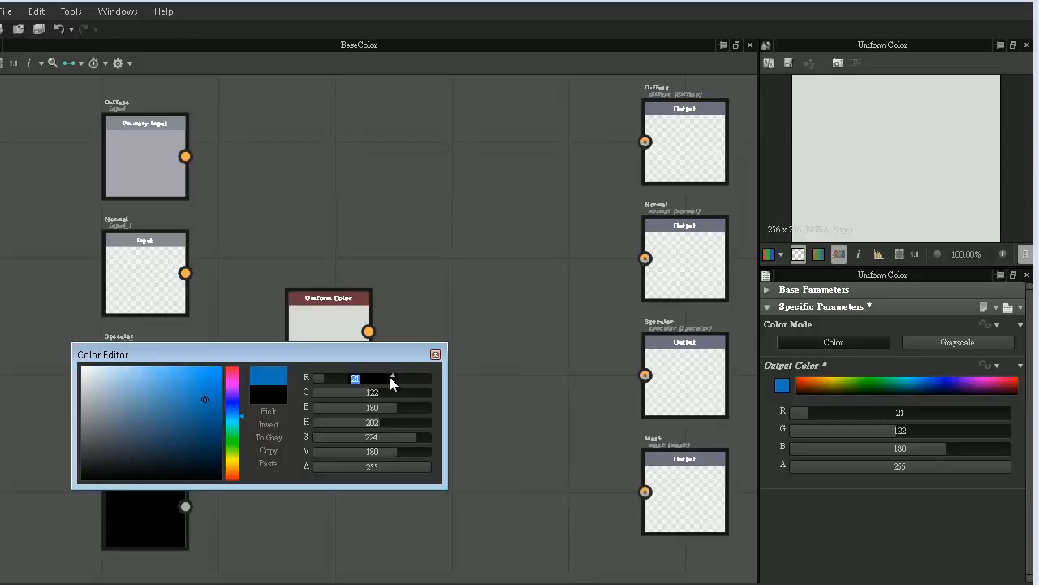
pyautogui.write('128')
pyautogui.press('Tab')
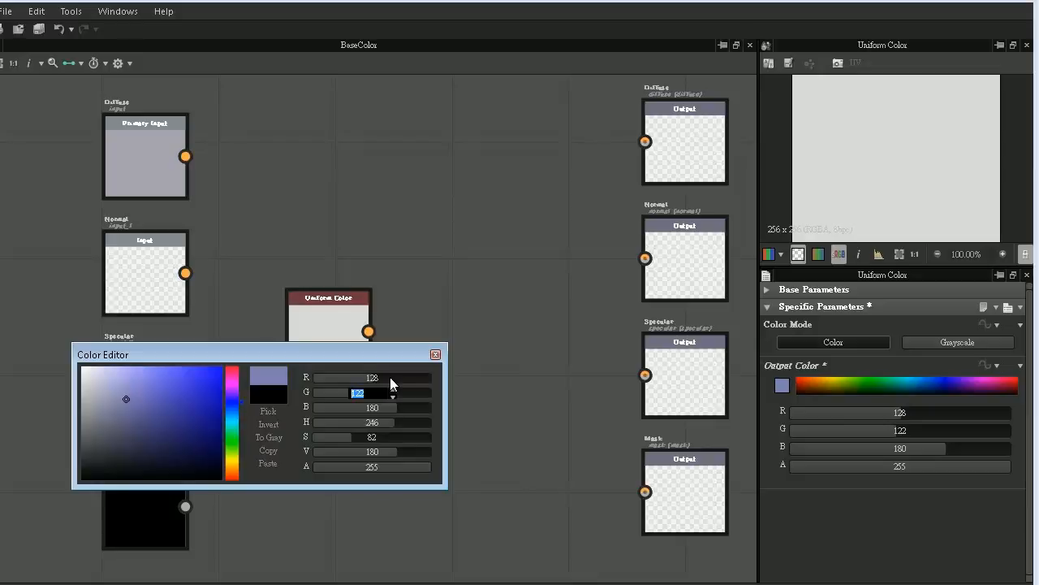
pyautogui.write('12')
pyautogui.press('Return')
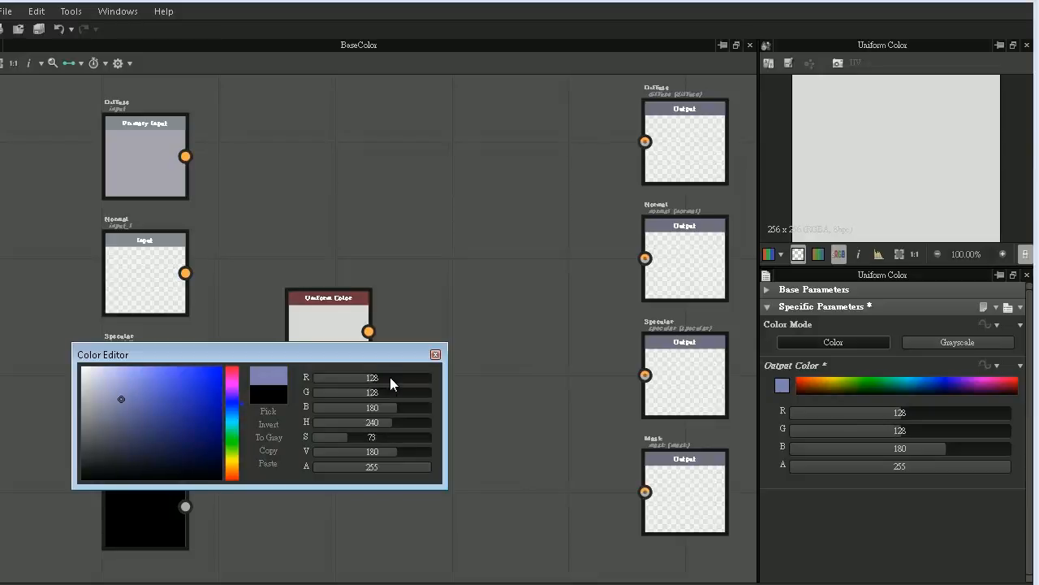
pyautogui.moveTo(404, 399); pyautogui.dragTo(480, 406)
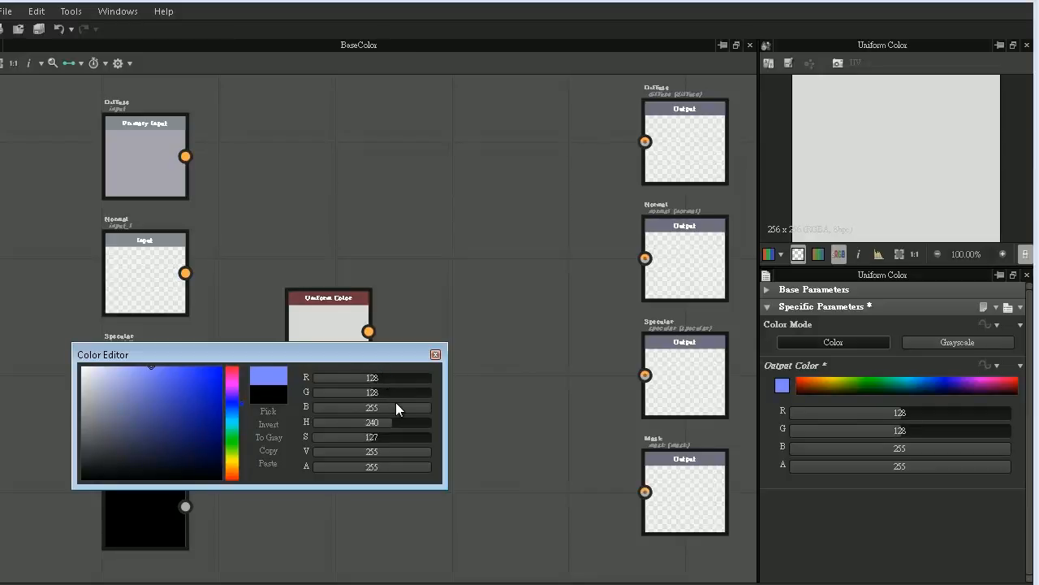
pyautogui.click(436, 355)
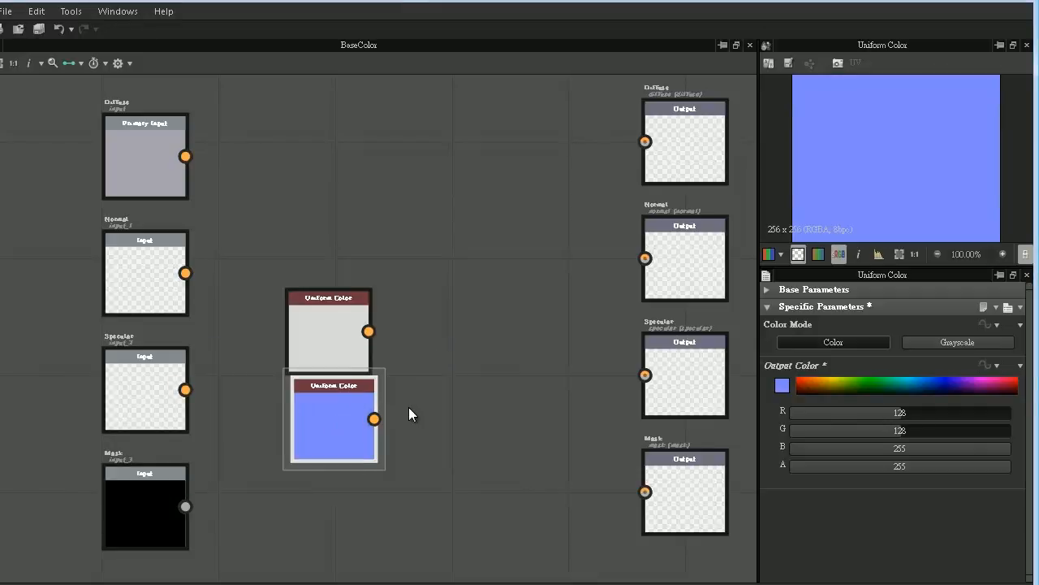
# - Duplicate the light gray Uniform Color node, place the copy directly below the blue one and preview it
pyautogui.click(336, 336)
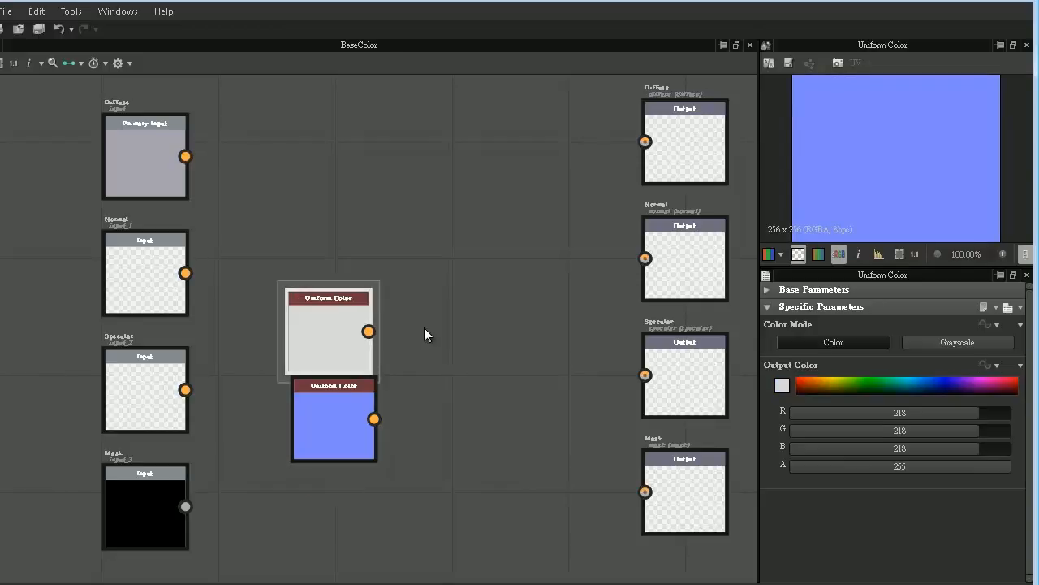
pyautogui.hotkey('ctrl', 'v')
pyautogui.moveTo(377, 314); pyautogui.dragTo(338, 487)
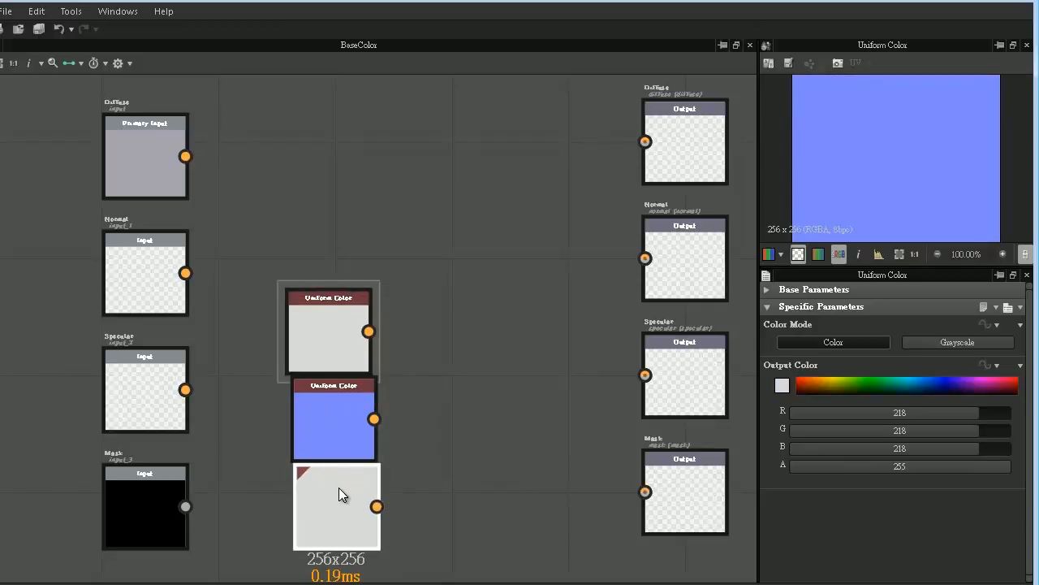
pyautogui.moveTo(463, 445); pyautogui.dragTo(321, 342, button='middle')
pyautogui.doubleClick(198, 398)
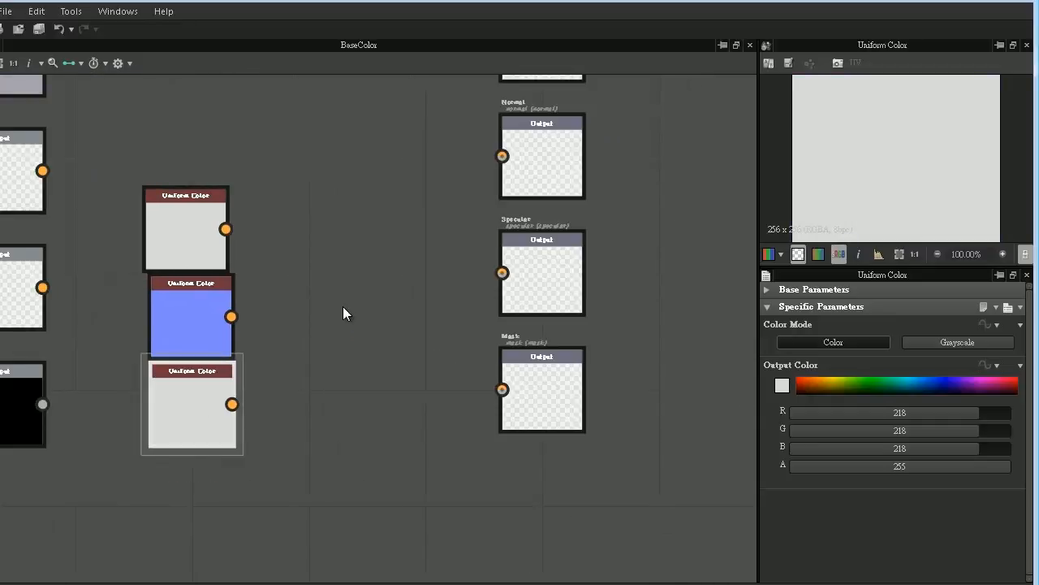
pyautogui.moveTo(343, 306); pyautogui.dragTo(385, 320, button='middle')
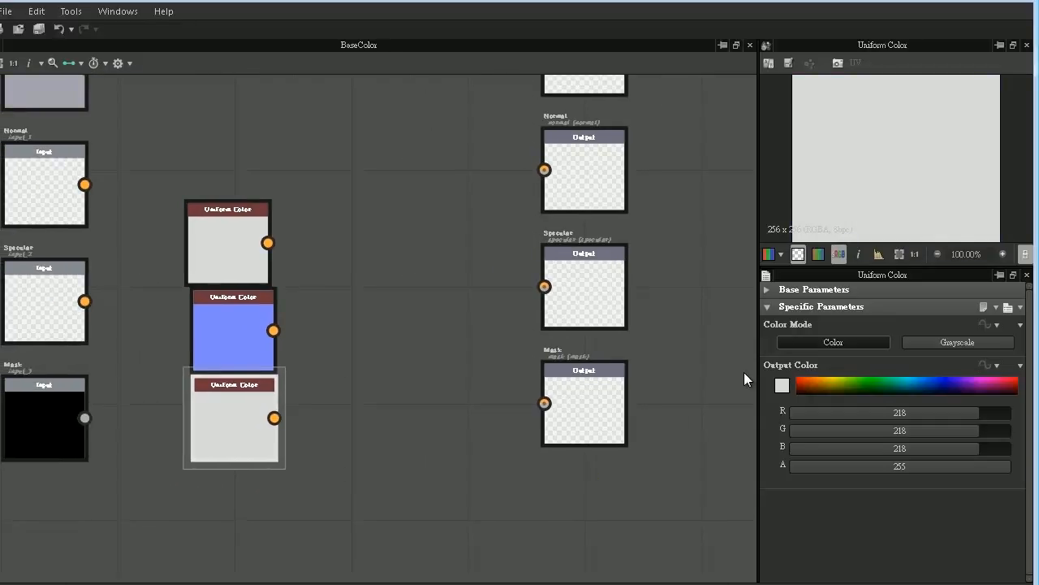
# - Set the third Uniform Color node's output color to black (RGB 0, 0, 0), sampling it from the black Mask input
pyautogui.click(782, 388)
pyautogui.moveTo(122, 439); pyautogui.dragTo(24, 496)
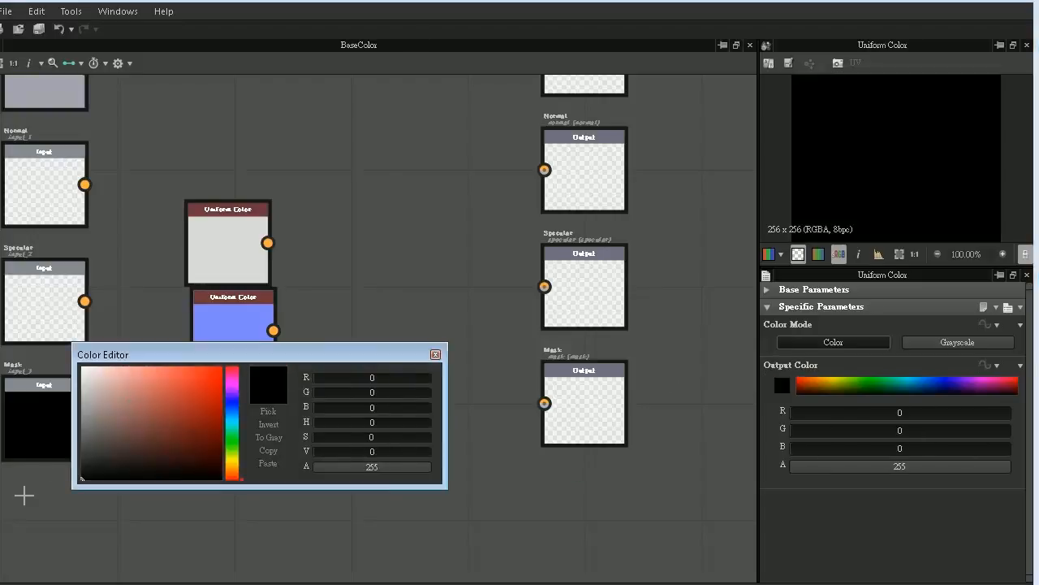
pyautogui.click(436, 354)
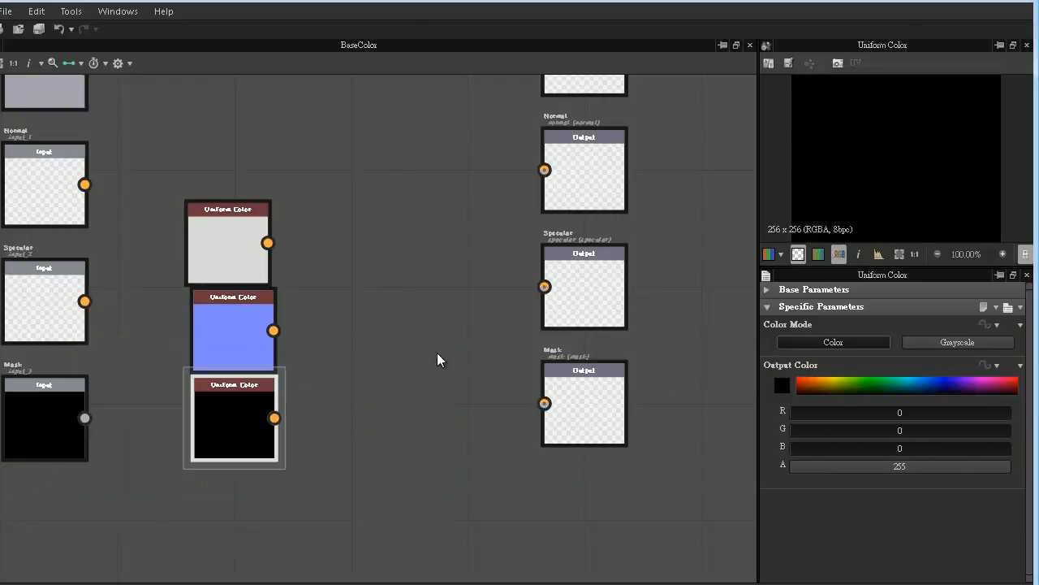
# - Duplicate the black Uniform Color node, place the copy directly below it and select the copy
pyautogui.moveTo(413, 429); pyautogui.dragTo(450, 388, button='middle')
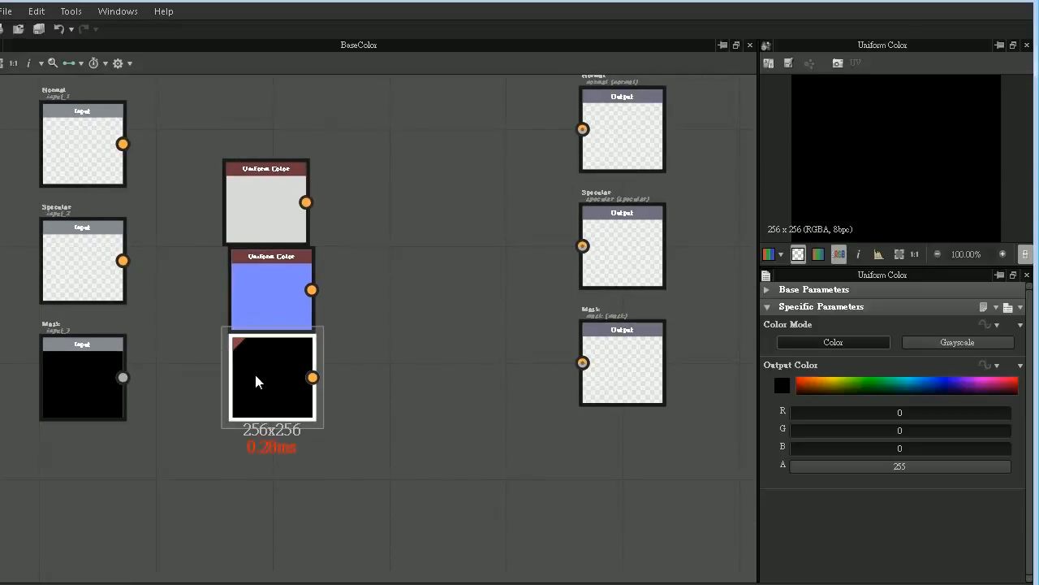
pyautogui.hotkey('ctrl', 'd')
pyautogui.moveTo(341, 383); pyautogui.dragTo(272, 458)
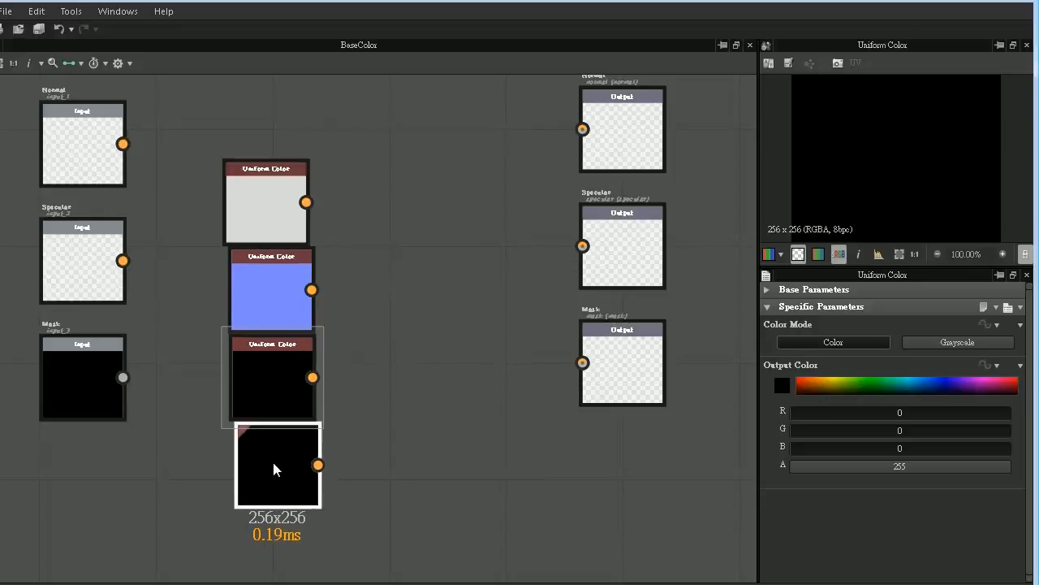
pyautogui.click(274, 461)
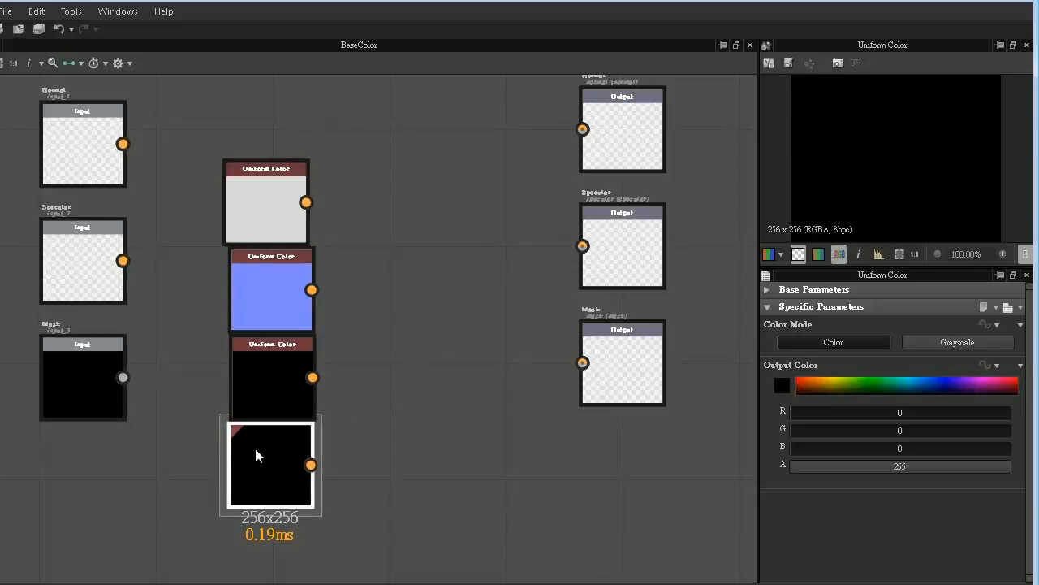
# - Switch the fourth Uniform Color node to Grayscale, set its output to white (255) and preview it
pyautogui.click(935, 341)
pyautogui.moveTo(914, 383); pyautogui.dragTo(1033, 380)
pyautogui.doubleClick(279, 456)
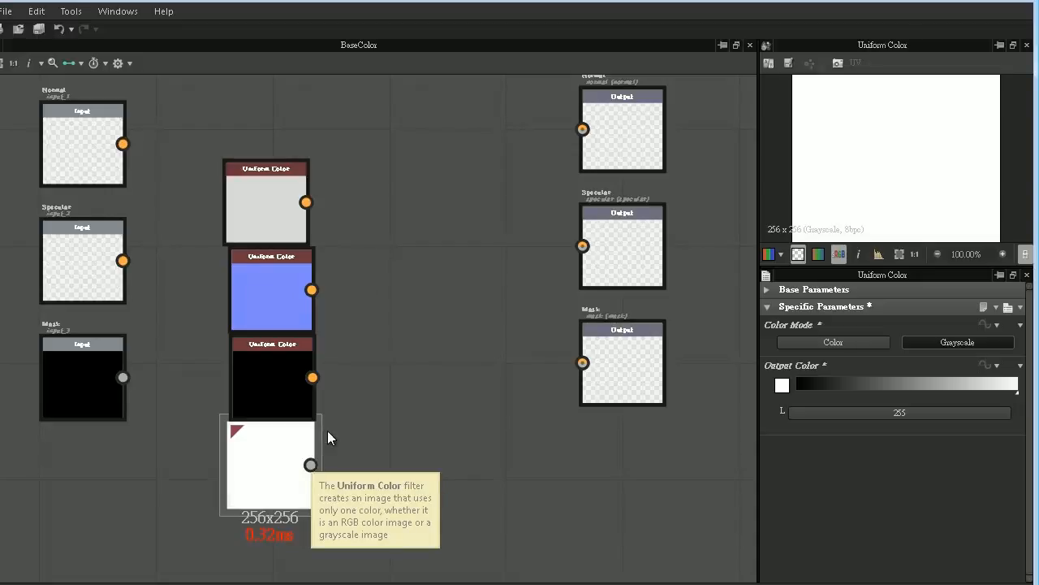
# - Add a Blend node, place it between the Diffuse input and output, and delete its automatic link from the white color node
pyautogui.moveTo(401, 142); pyautogui.dragTo(401, 249, button='middle')
pyautogui.rightClick(377, 175)
pyautogui.moveTo(397, 185)
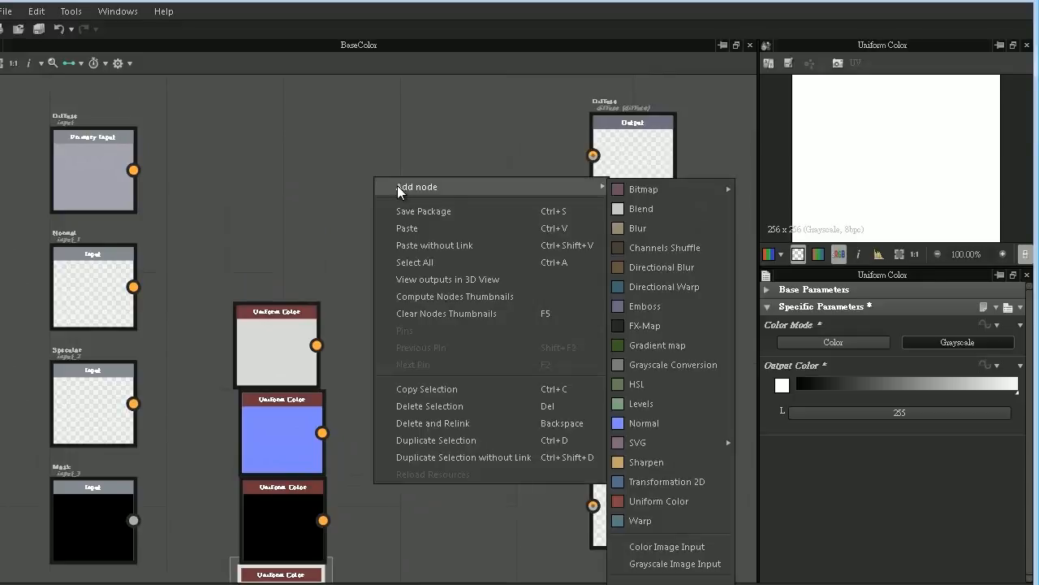
pyautogui.click(650, 205)
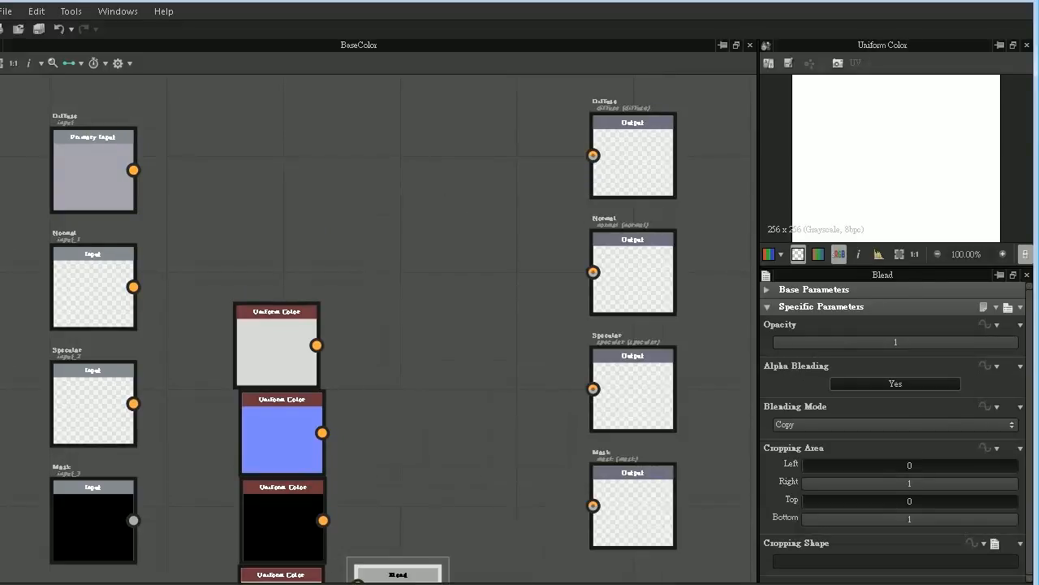
pyautogui.moveTo(398, 574); pyautogui.dragTo(468, 163)
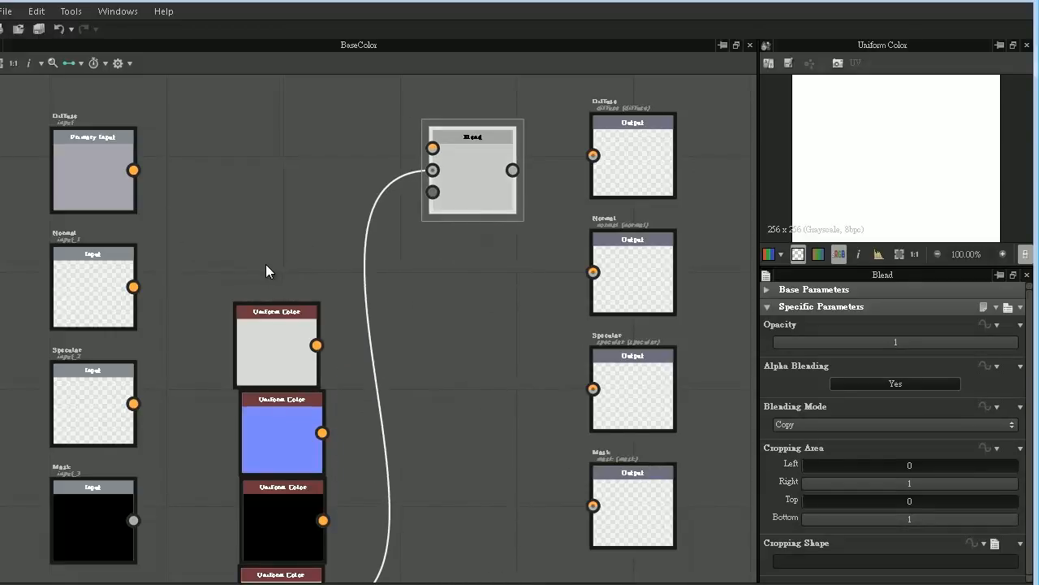
pyautogui.press('Delete')
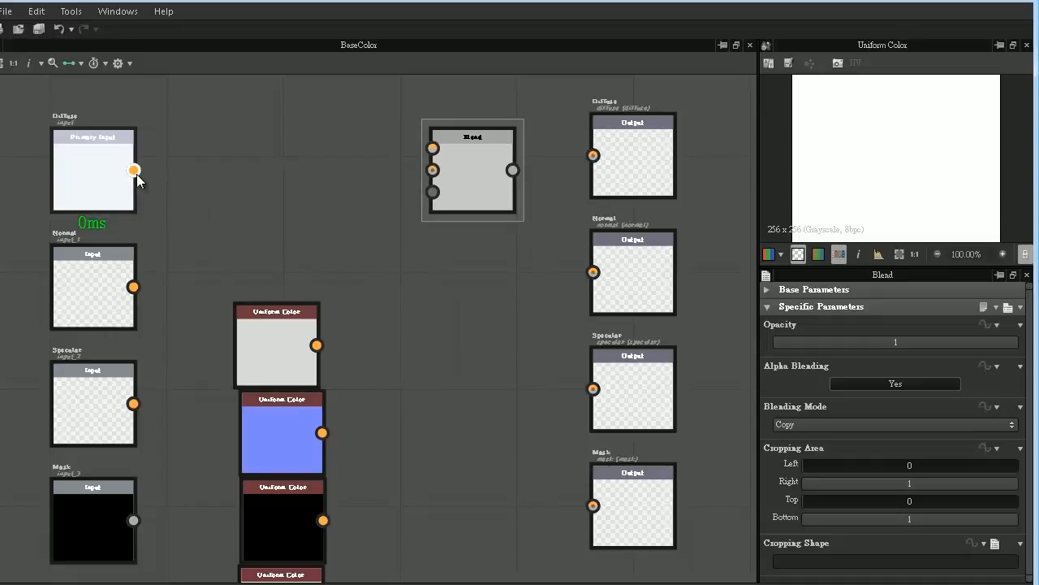
# - Connect the Diffuse input and light gray color to the Blend node's first and second inputs, and its output to the Diffuse output
pyautogui.moveTo(134, 171)
pyautogui.mouseDown()
pyautogui.moveTo(251, 176)
pyautogui.moveTo(431, 146)
pyautogui.moveTo(432, 158)
pyautogui.moveTo(134, 172)
pyautogui.mouseUp()
pyautogui.moveTo(482, 162); pyautogui.dragTo(455, 184)
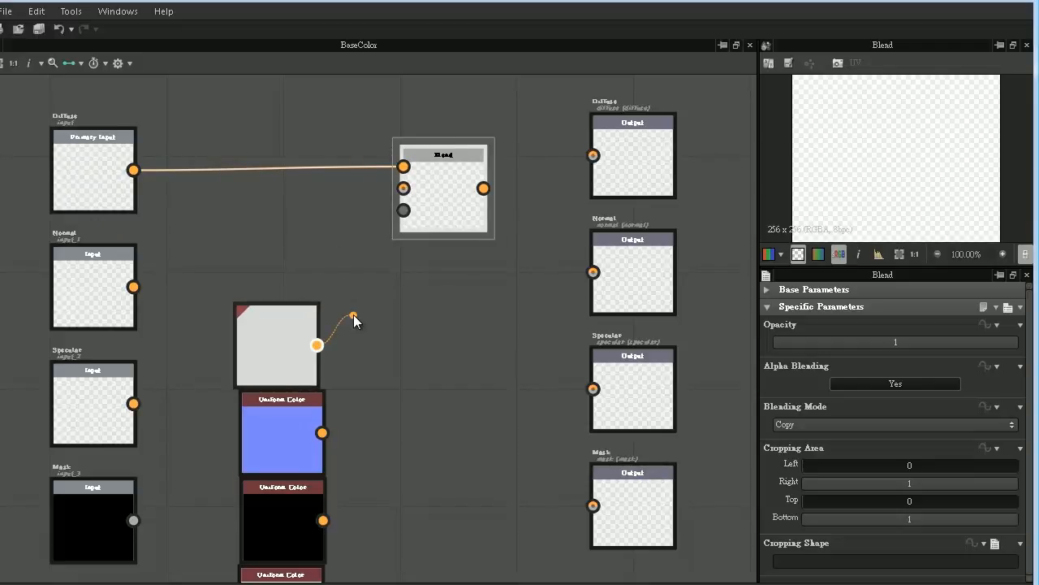
pyautogui.moveTo(353, 314); pyautogui.dragTo(595, 161)
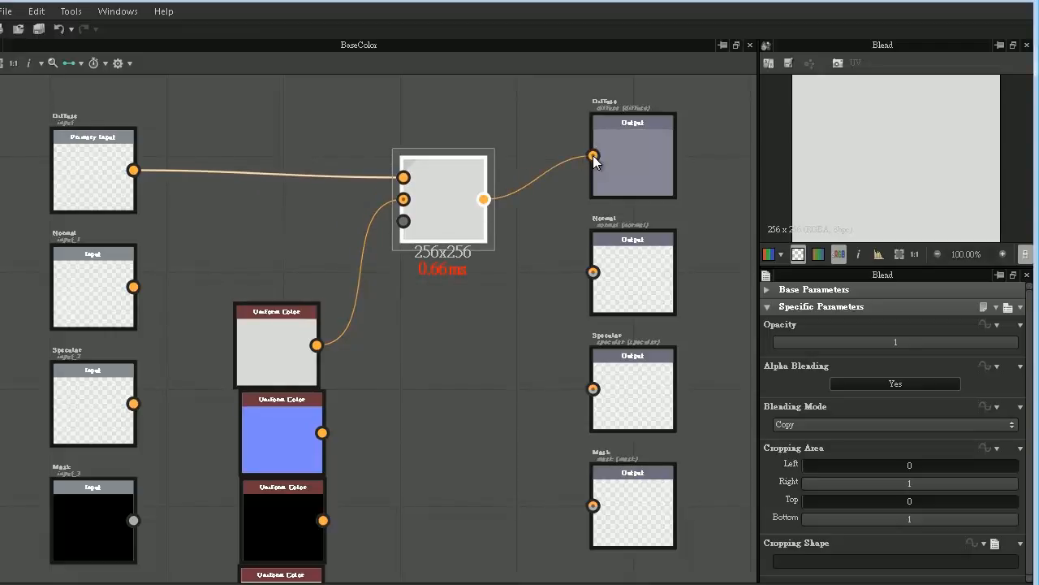
pyautogui.click(615, 151)
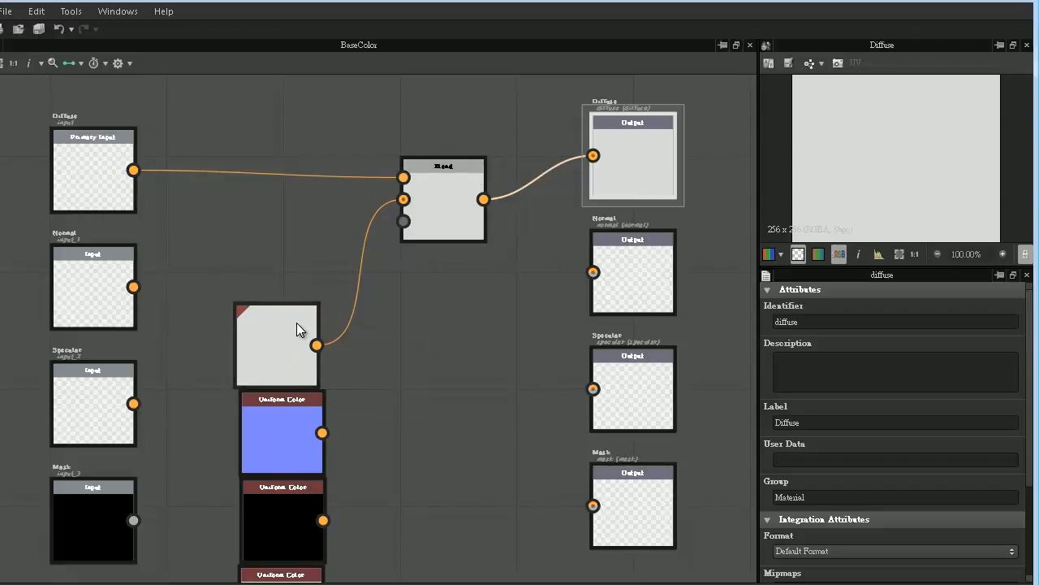
# - Duplicate the Blend node, delete the copy's two inherited input links and align it below the original
pyautogui.click(462, 199)
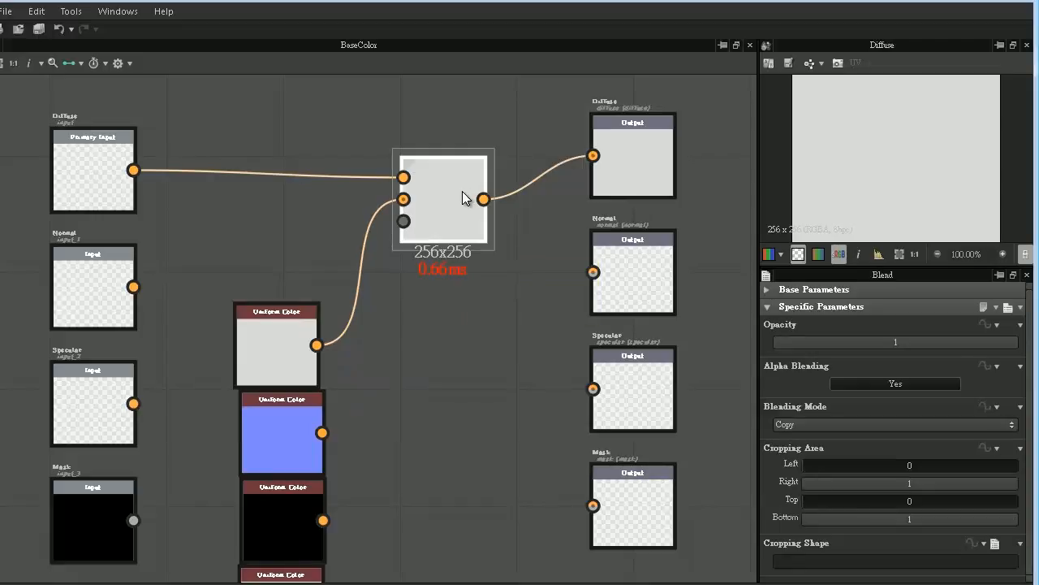
pyautogui.hotkey('ctrl', 'd')
pyautogui.moveTo(388, 326); pyautogui.dragTo(459, 317)
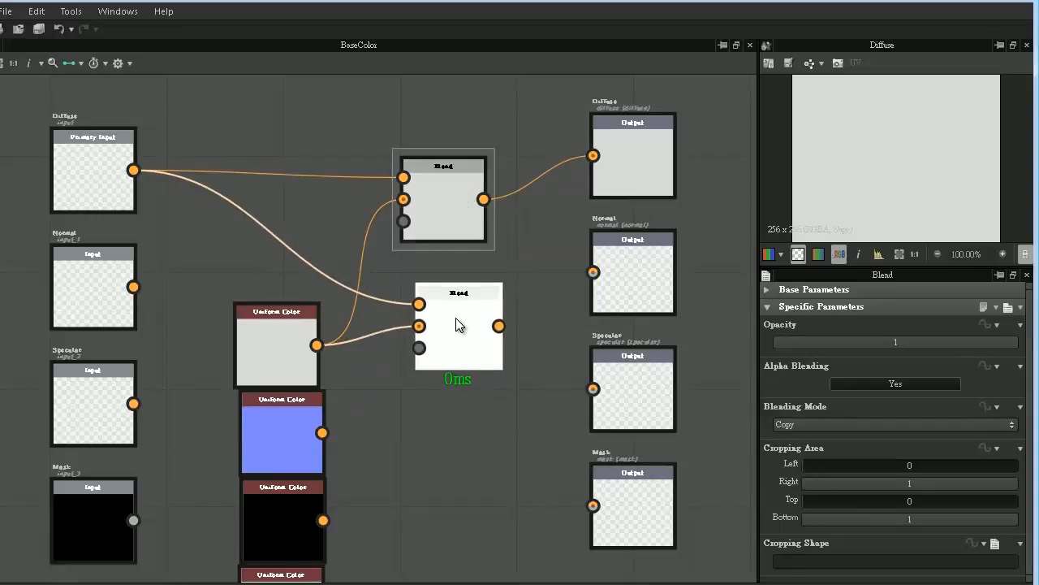
pyautogui.moveTo(476, 355); pyautogui.dragTo(469, 306, button='middle')
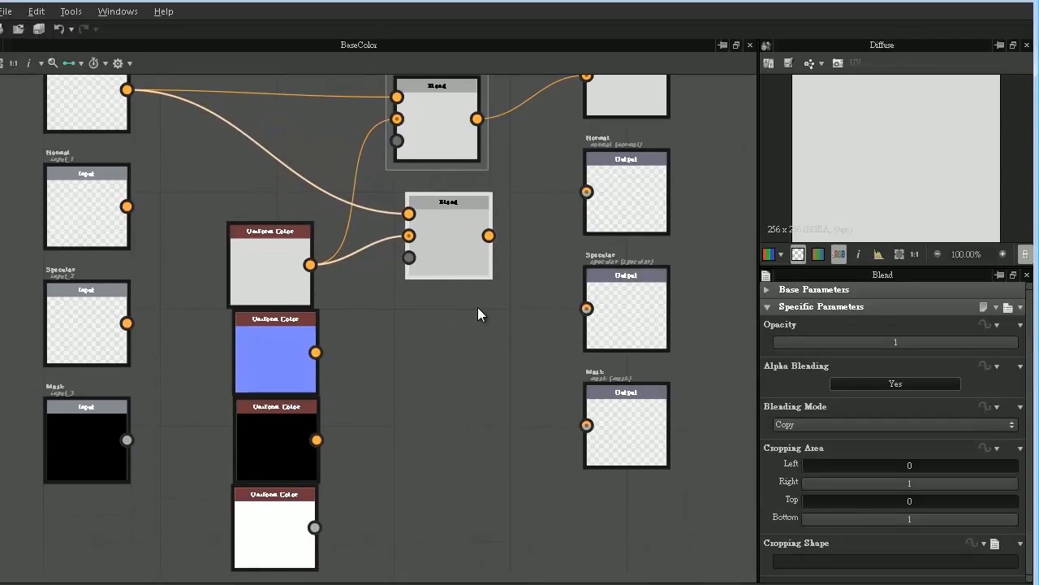
pyautogui.moveTo(368, 207); pyautogui.dragTo(383, 281)
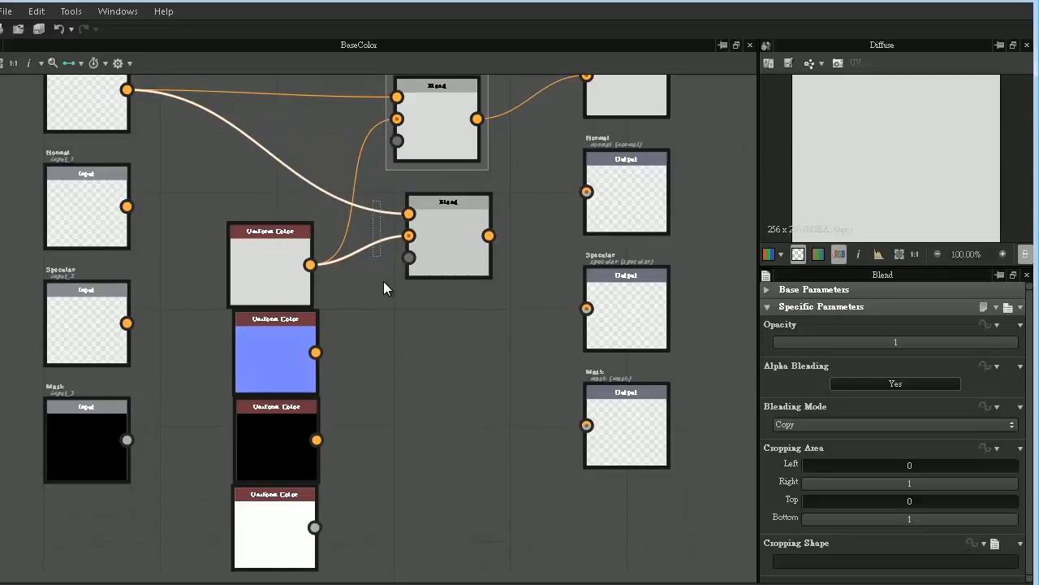
pyautogui.press('Delete')
pyautogui.moveTo(453, 258); pyautogui.dragTo(438, 258)
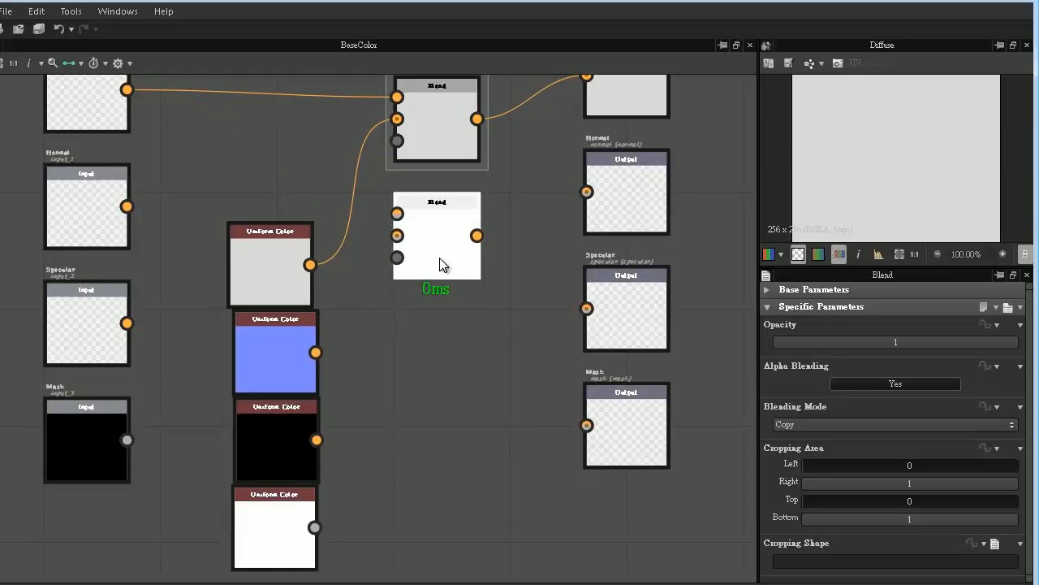
# - Paste two more unlinked Blend nodes and stack them below the second one, level with the Specular and Mask rows
pyautogui.hotkey('ctrl', 'v')
pyautogui.moveTo(377, 314); pyautogui.dragTo(463, 495)
pyautogui.hotkey('ctrl', 'v')
pyautogui.click(397, 347)
pyautogui.click(414, 325)
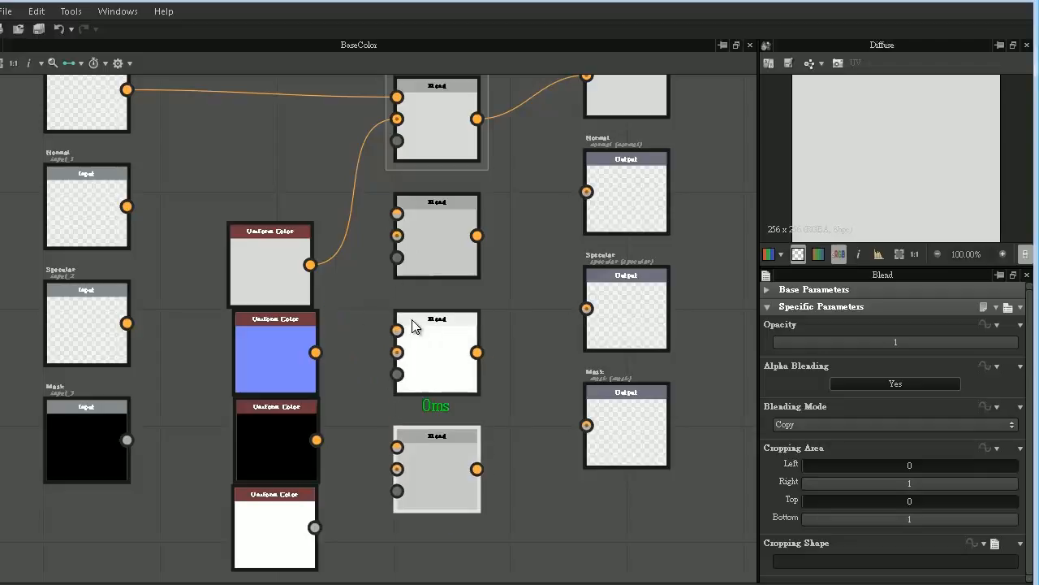
# - Connect the Normal, Specular and Mask inputs, paired with the blue, black and white color nodes, to the second, third and fourth Blend nodes
pyautogui.moveTo(316, 351); pyautogui.dragTo(397, 236)
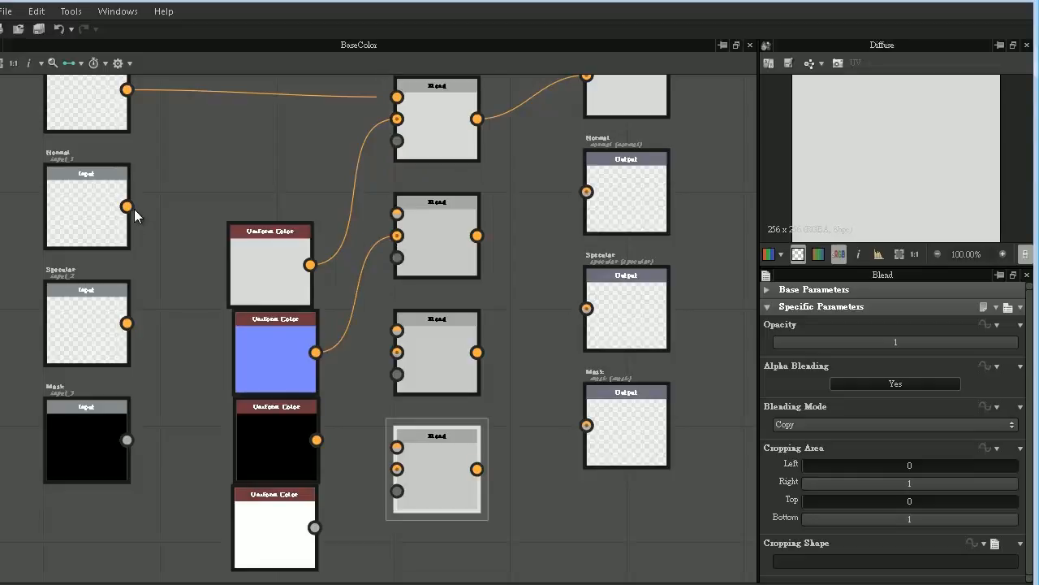
pyautogui.moveTo(127, 207); pyautogui.dragTo(396, 215)
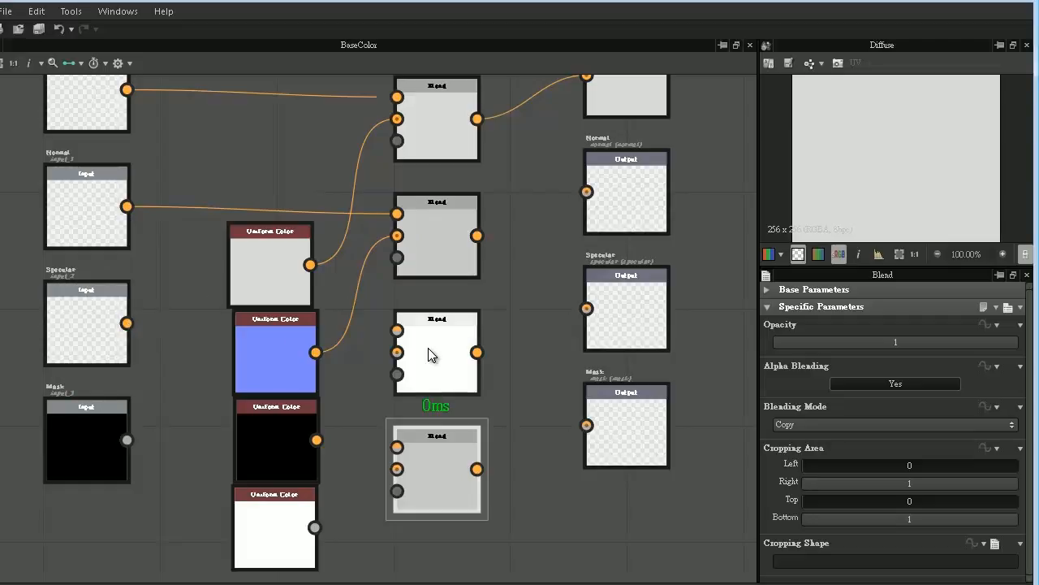
pyautogui.moveTo(395, 331); pyautogui.dragTo(126, 324)
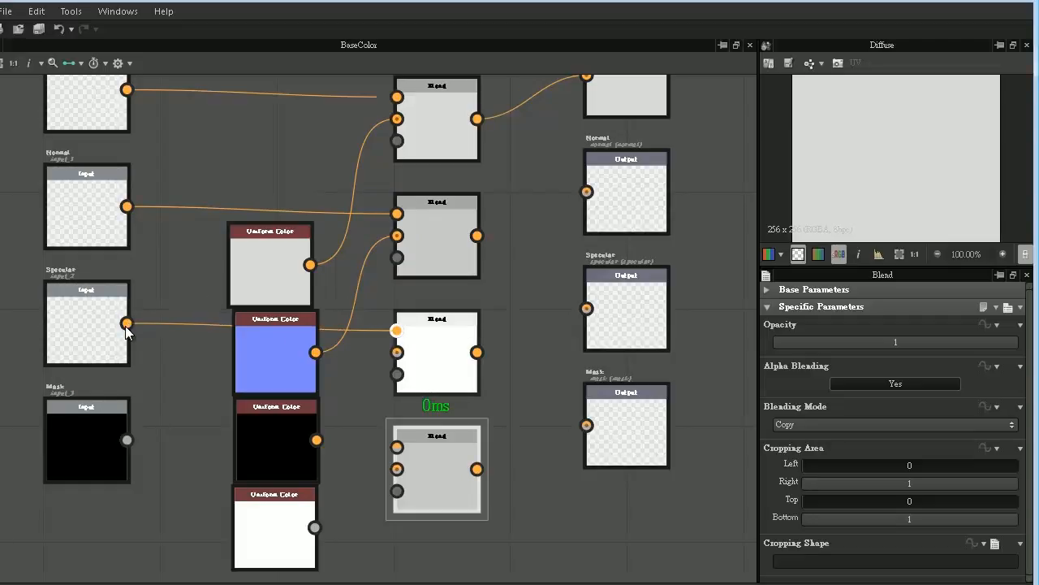
pyautogui.moveTo(316, 439); pyautogui.dragTo(397, 351)
pyautogui.moveTo(397, 447); pyautogui.dragTo(127, 439)
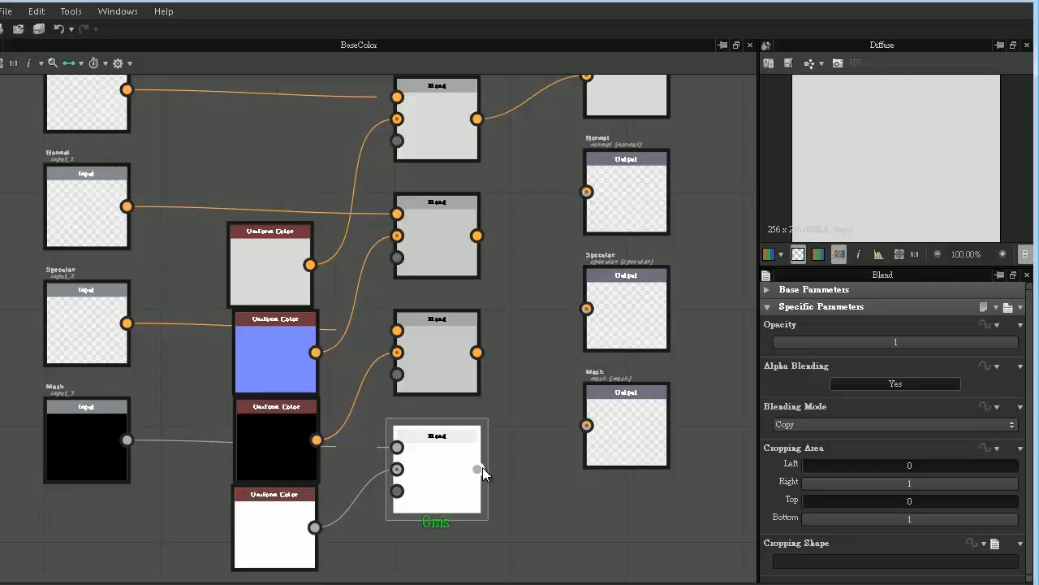
# - Connect the fourth, third and second Blend nodes to the Mask, Specular and Normal outputs respectively
pyautogui.moveTo(479, 467); pyautogui.dragTo(586, 425)
pyautogui.moveTo(478, 352); pyautogui.dragTo(586, 309)
pyautogui.moveTo(477, 236); pyautogui.dragTo(564, 190)
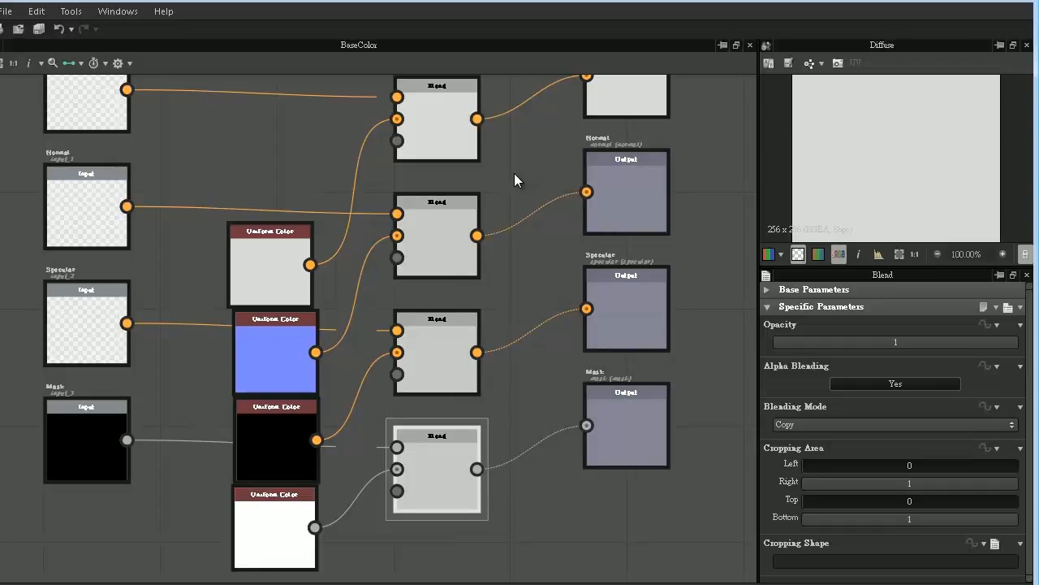
# - Compute the node thumbnails for the BaseColor graph
pyautogui.moveTo(514, 173); pyautogui.dragTo(524, 224, button='middle')
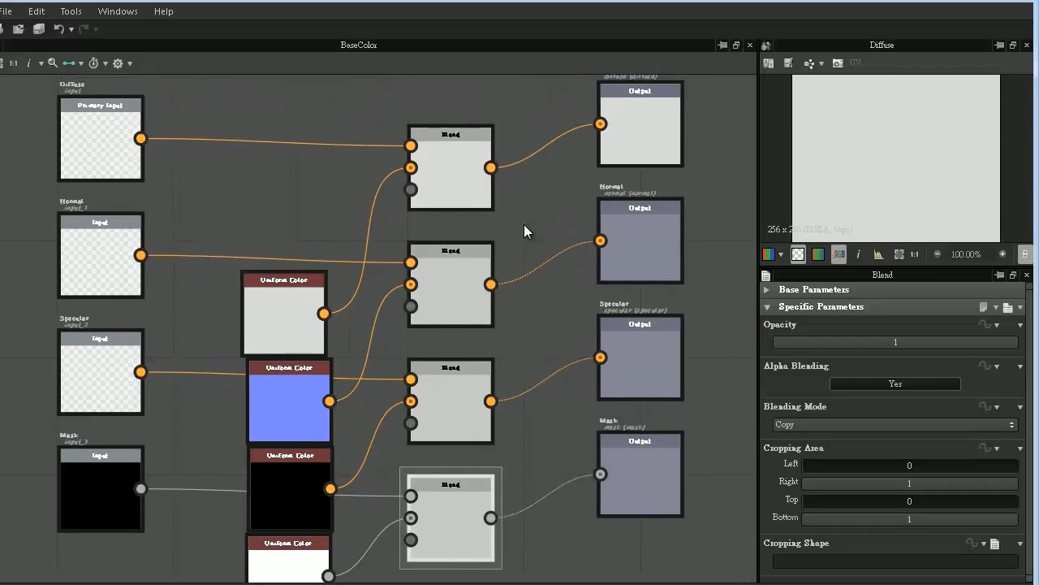
pyautogui.scroll(-1, 524, 224)
pyautogui.rightClick(516, 209)
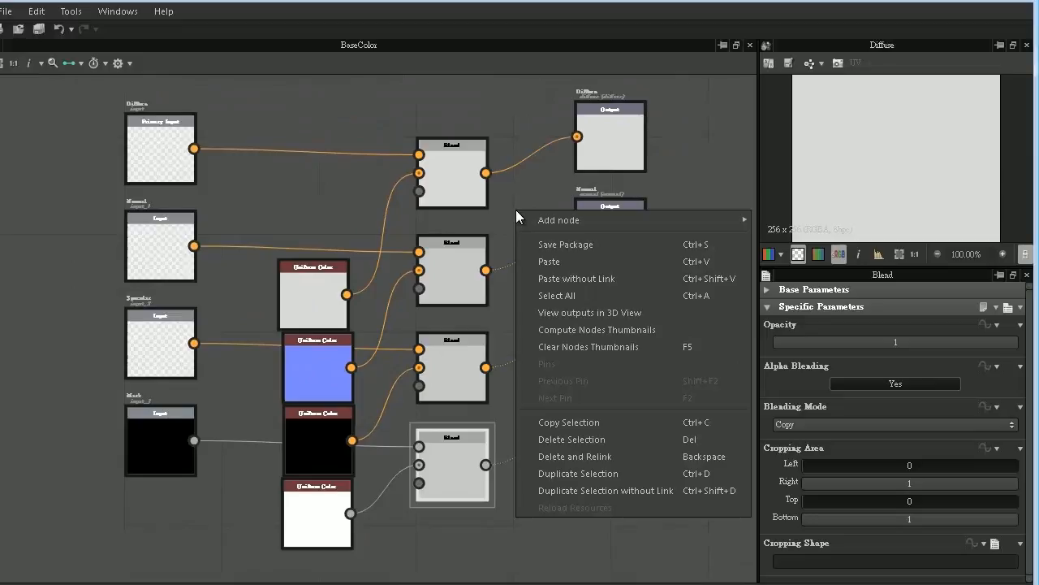
pyautogui.click(576, 330)
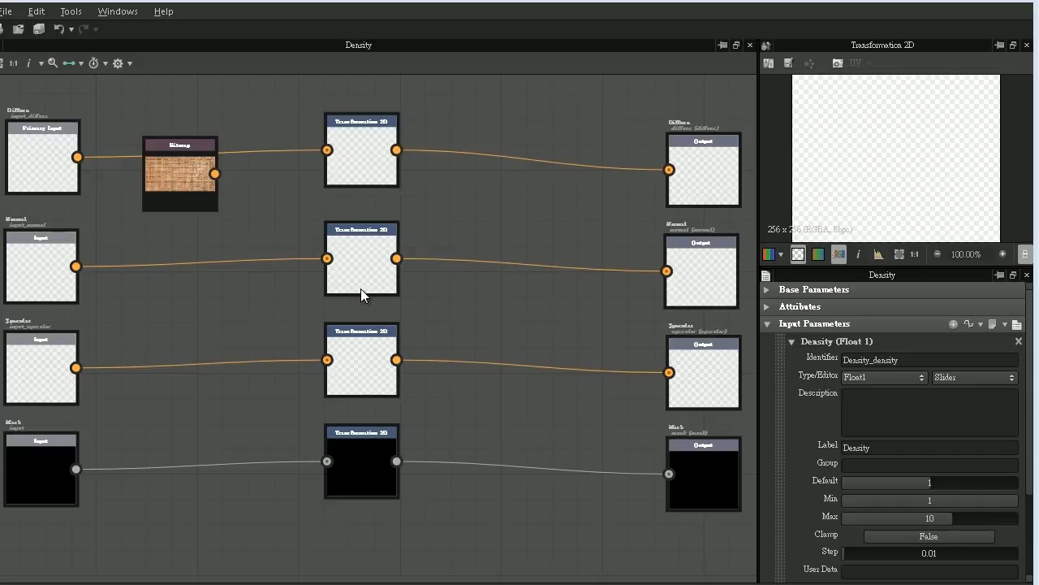
# - Examine the transform matrix function of the Diffuse row's Transformation 2D node, and return to the Density graph
pyautogui.click(357, 133)
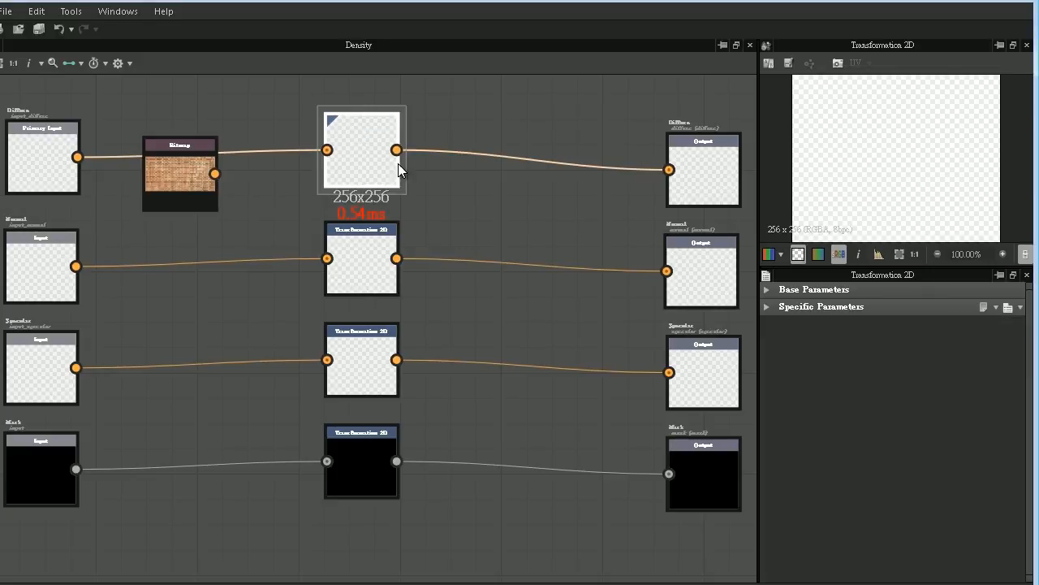
pyautogui.click(766, 307)
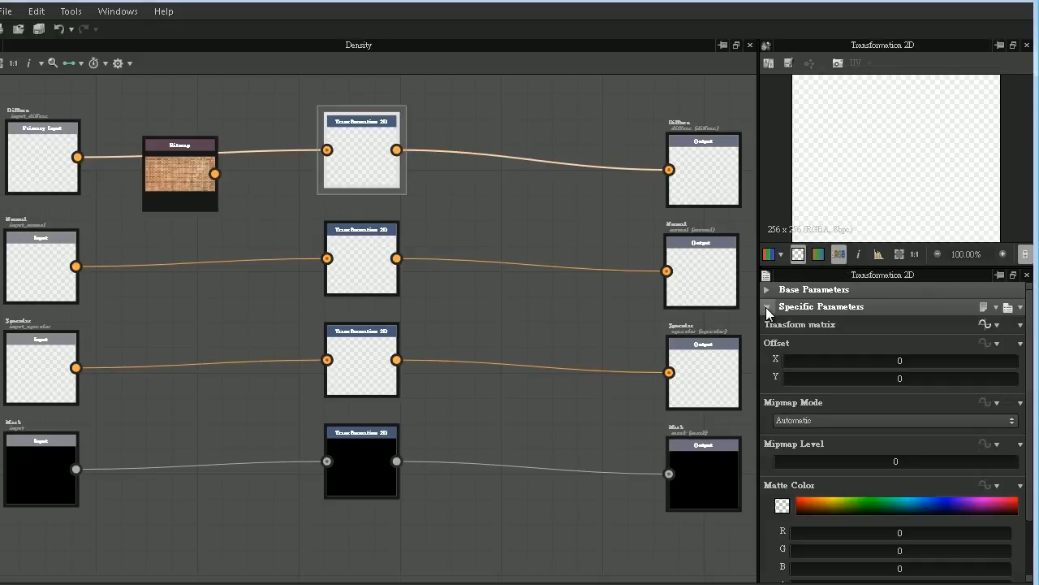
pyautogui.click(988, 326)
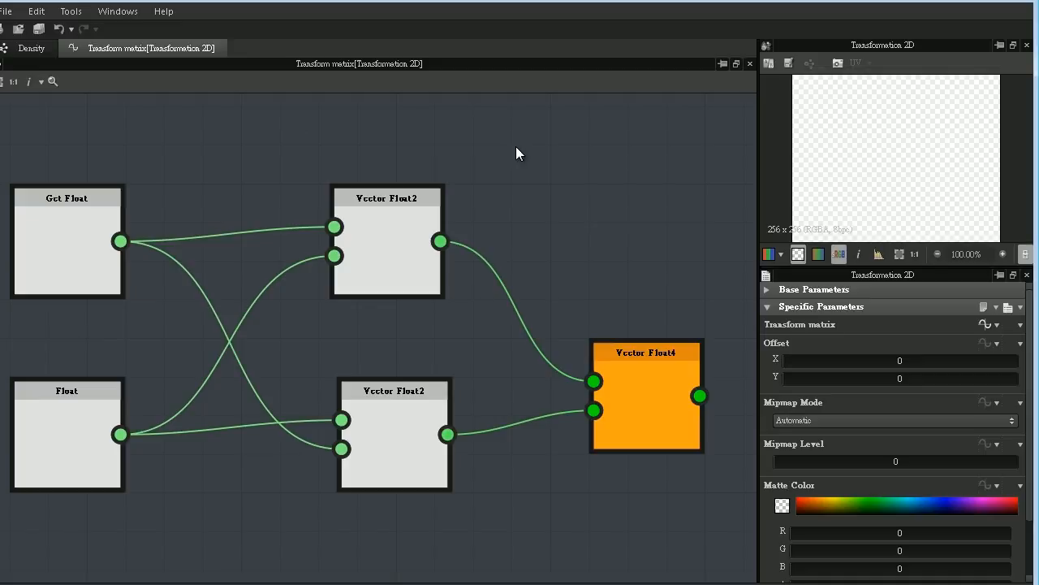
pyautogui.click(40, 47)
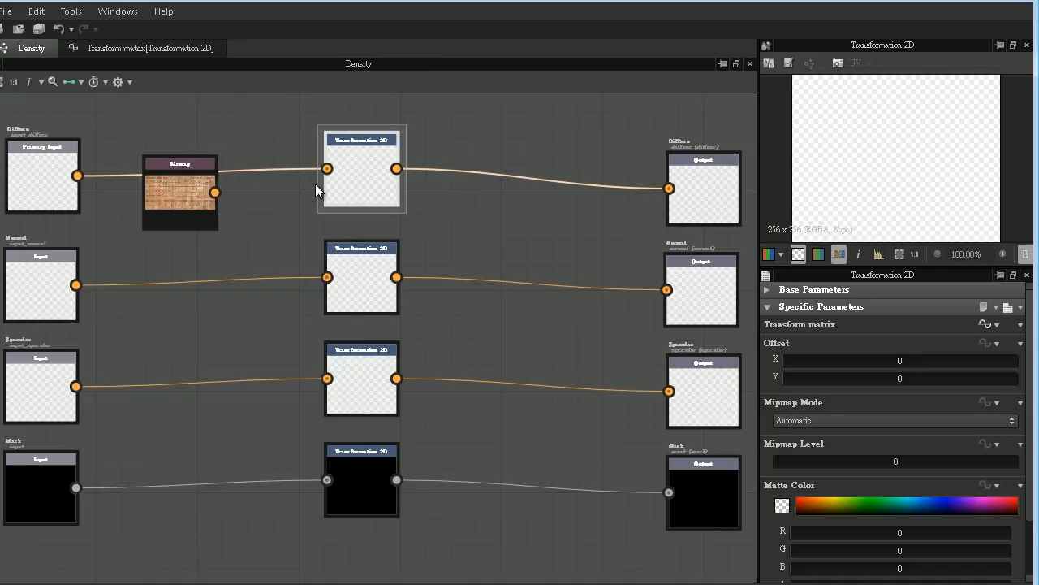
# - Connect the brick Bitmap to the Diffuse row's Transformation 2D node and set the Density parameter's default to 5
pyautogui.moveTo(215, 191); pyautogui.dragTo(339, 167)
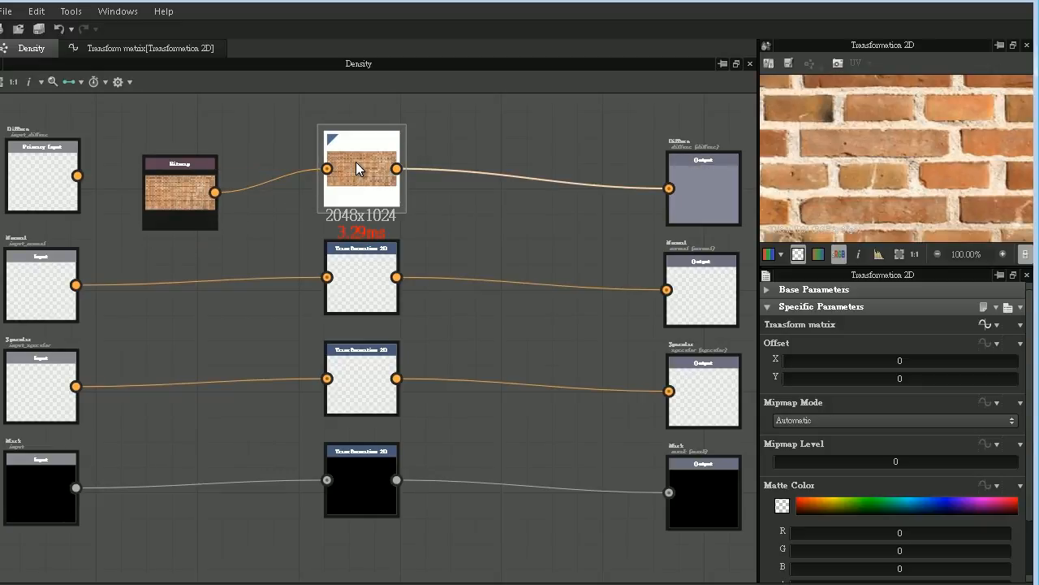
pyautogui.click(462, 139)
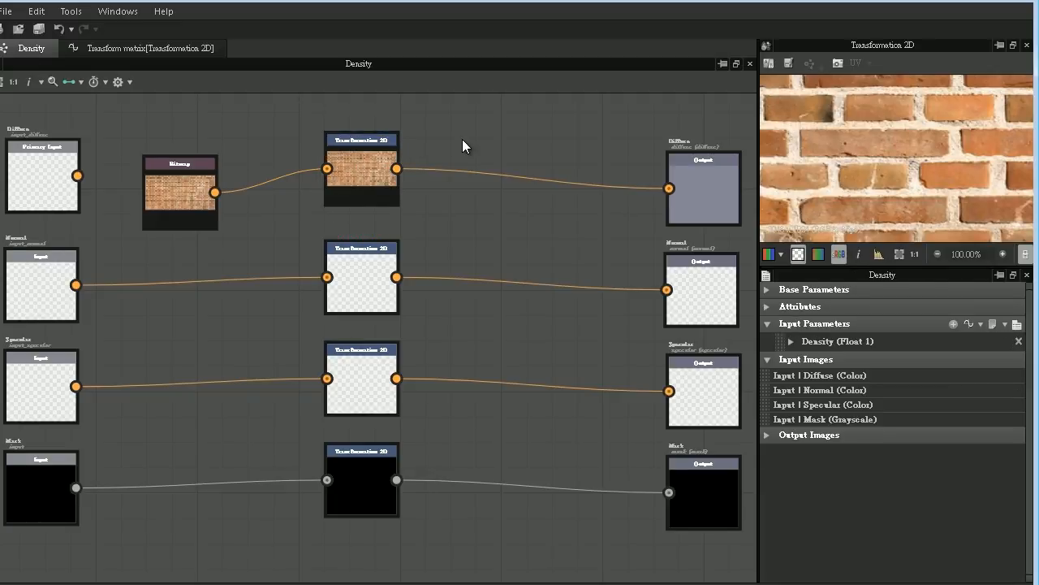
pyautogui.click(792, 341)
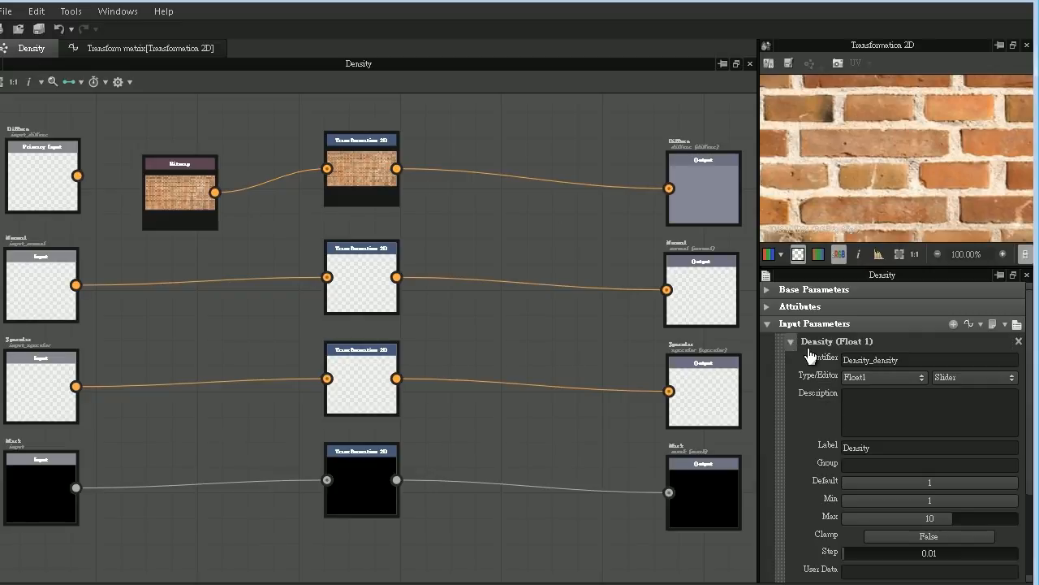
pyautogui.doubleClick(924, 482)
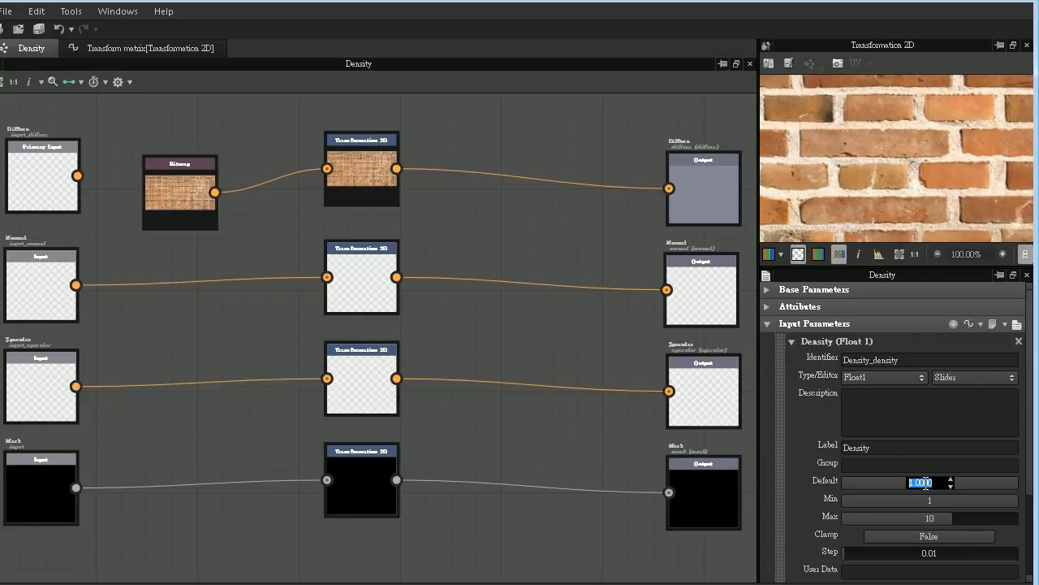
pyautogui.write('5')
pyautogui.press('Return')
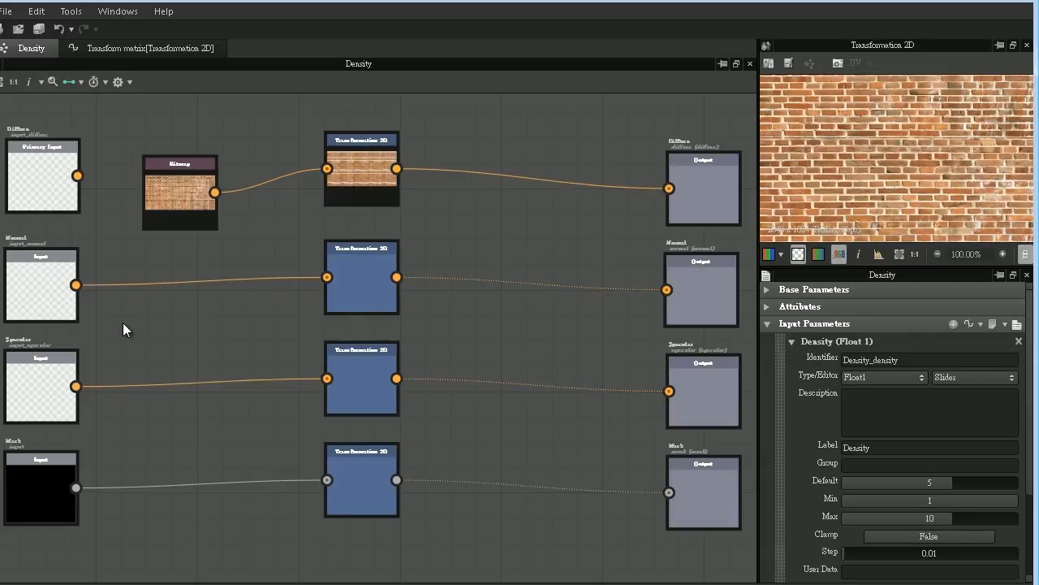
pyautogui.click(369, 166)
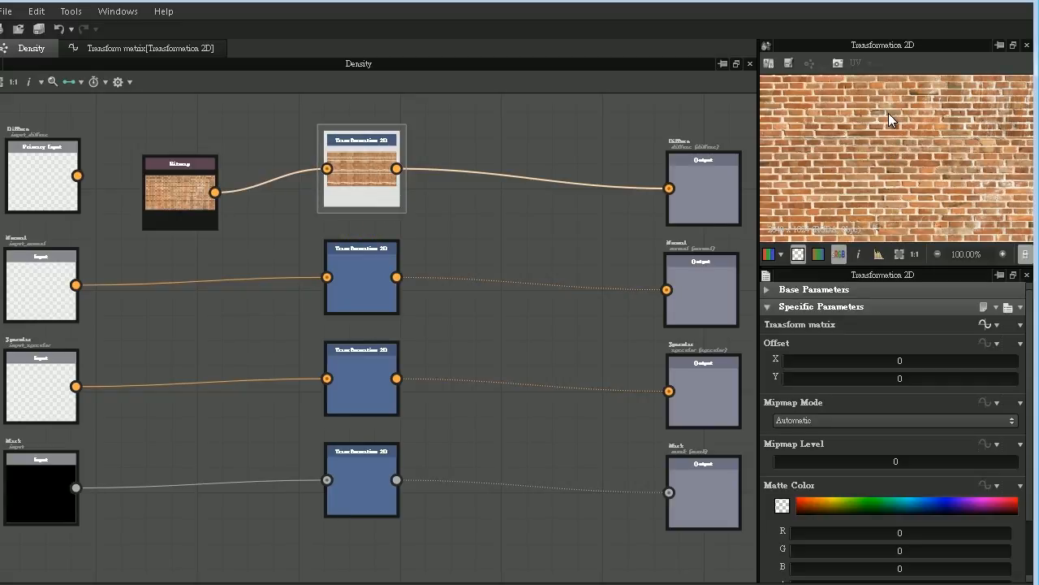
# - Set the Density parameter's default to 0.1 and fit the Transformation 2D result in the preview
pyautogui.click(500, 153)
pyautogui.click(790, 342)
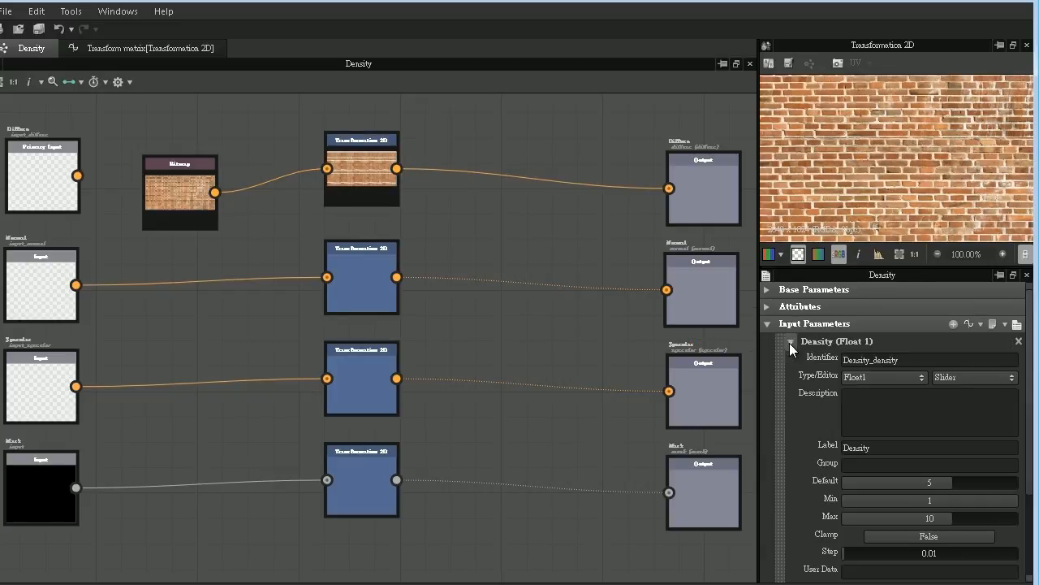
pyautogui.click(936, 484)
pyautogui.write('0.1')
pyautogui.press('Return')
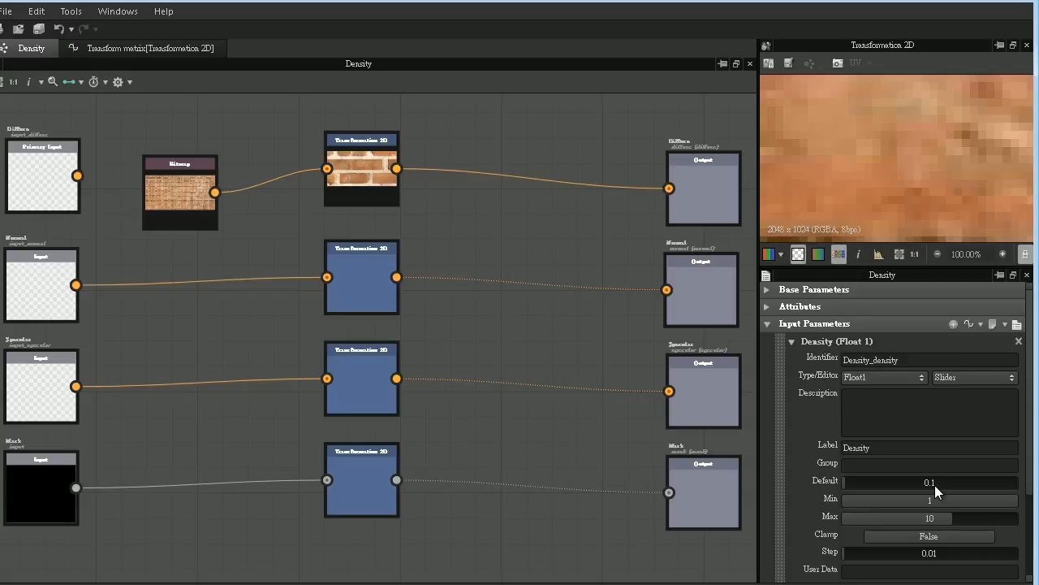
pyautogui.click(362, 164)
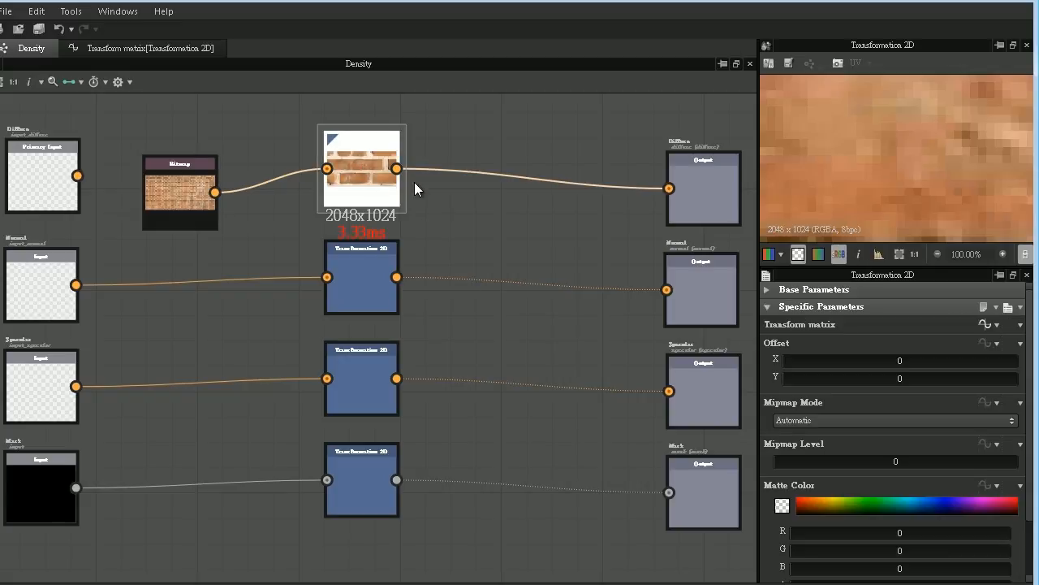
pyautogui.click(898, 257)
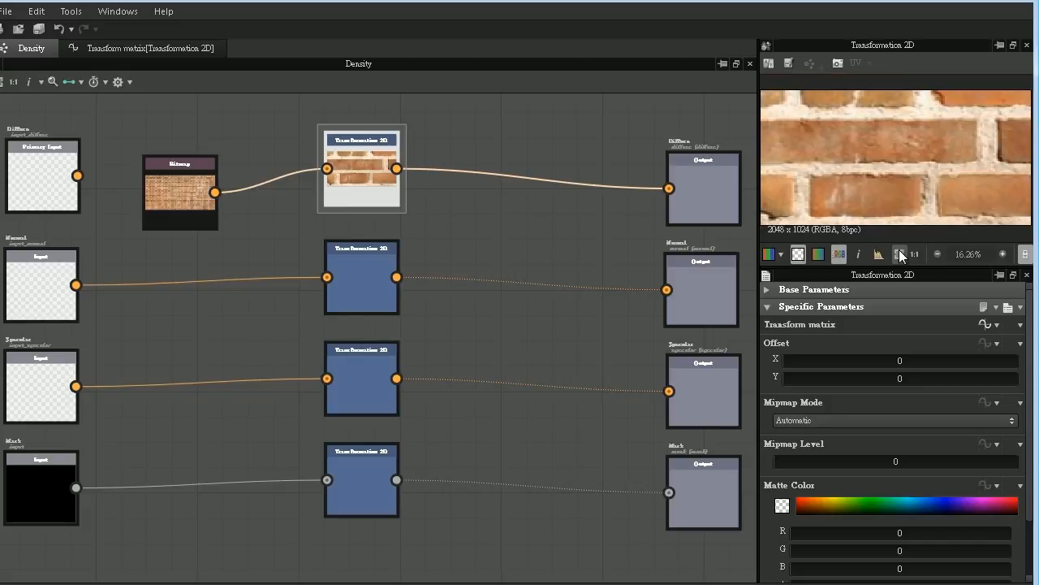
pyautogui.click(716, 190)
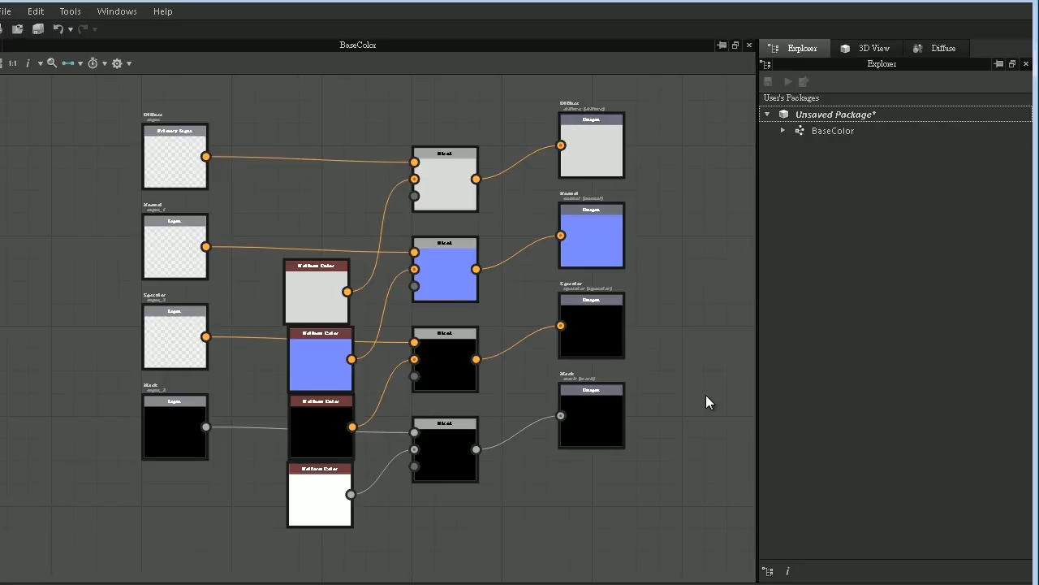
# - Save the unsaved package containing the BaseColor graph under the file name LD_Subgraphs
pyautogui.rightClick(807, 116)
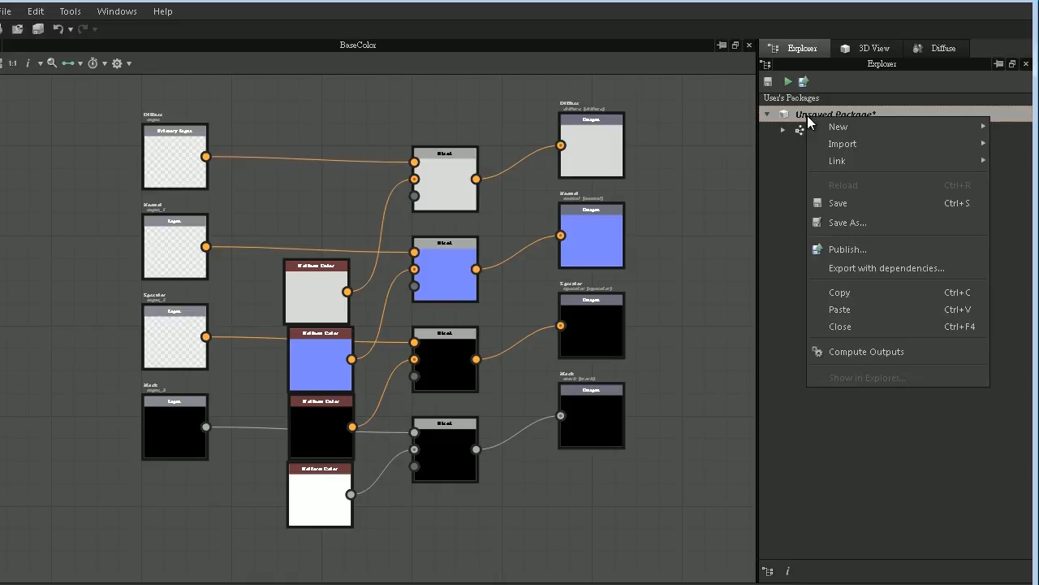
pyautogui.click(850, 225)
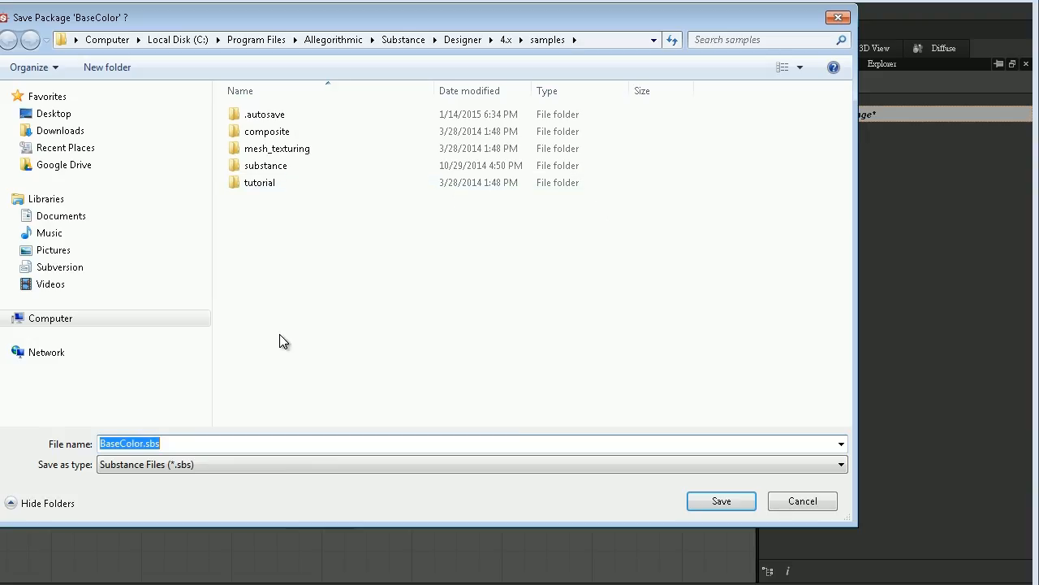
pyautogui.write('LD_')
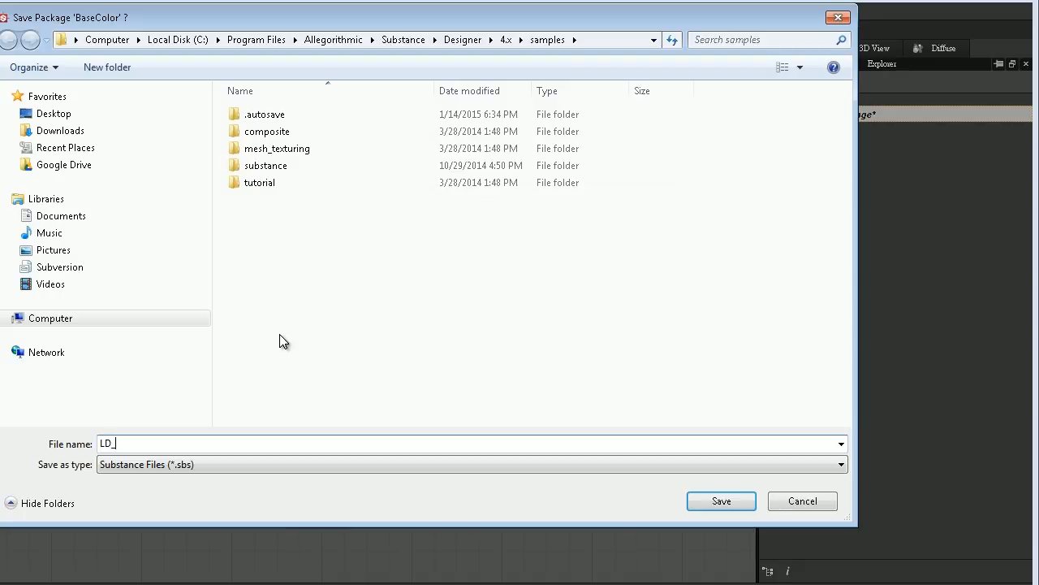
pyautogui.write('Subgraphs')
pyautogui.click(721, 501)
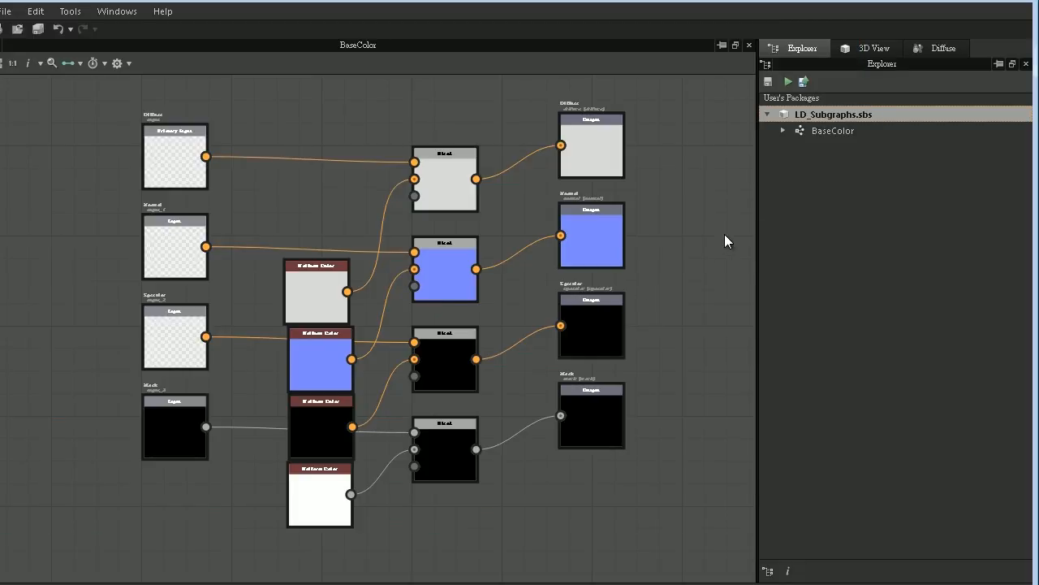
# - Start a new graph in the LD_Subgraphs package, named Density, with its size mode set to Relative To Parent
pyautogui.rightClick(819, 114)
pyautogui.moveTo(848, 123)
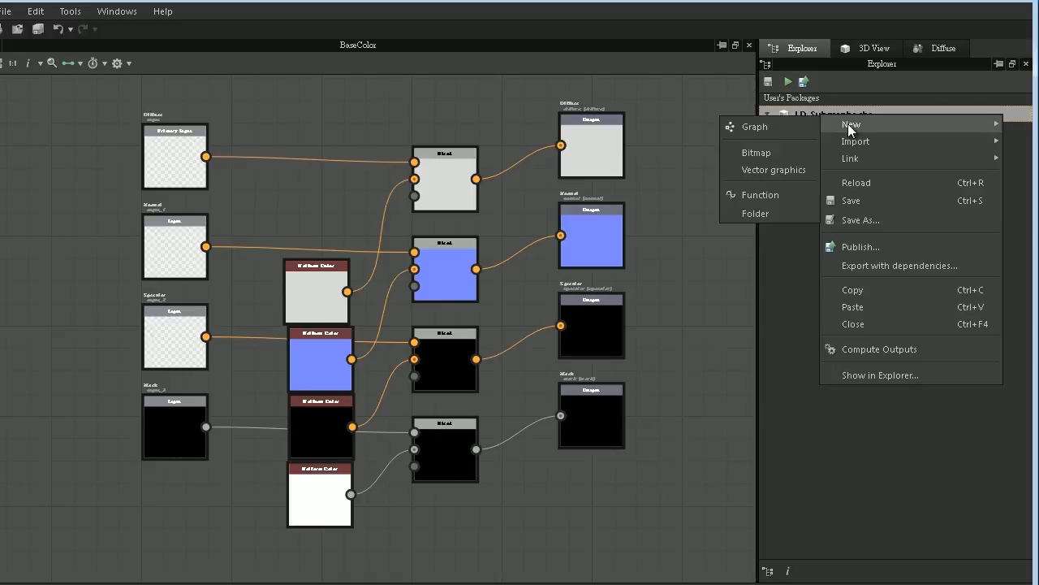
pyautogui.click(785, 129)
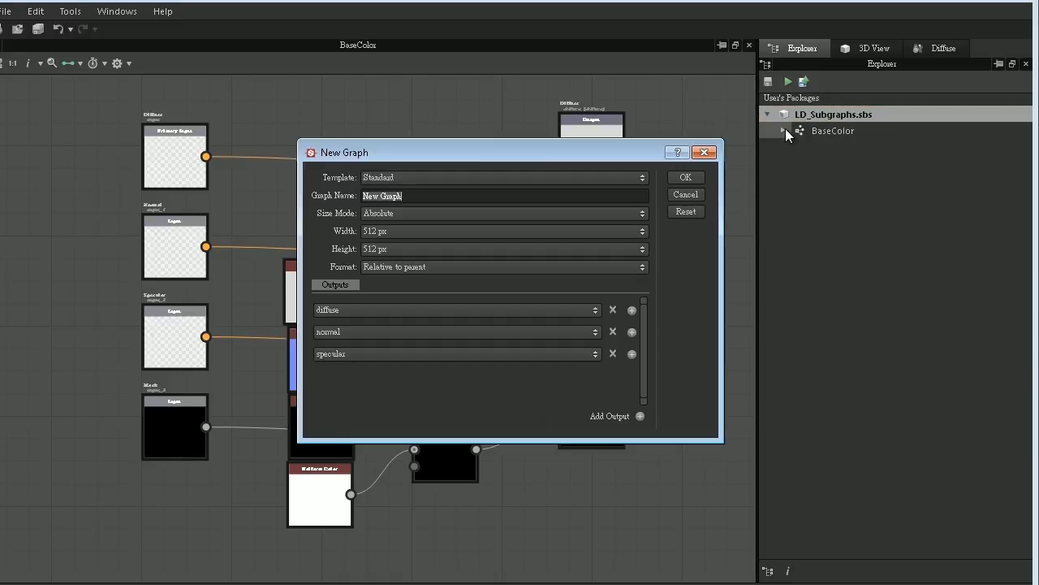
pyautogui.write('Dne')
pyautogui.press('BackSpace')
pyautogui.press('BackSpace')
pyautogui.write('ensity')
pyautogui.click(508, 215)
pyautogui.click(453, 235)
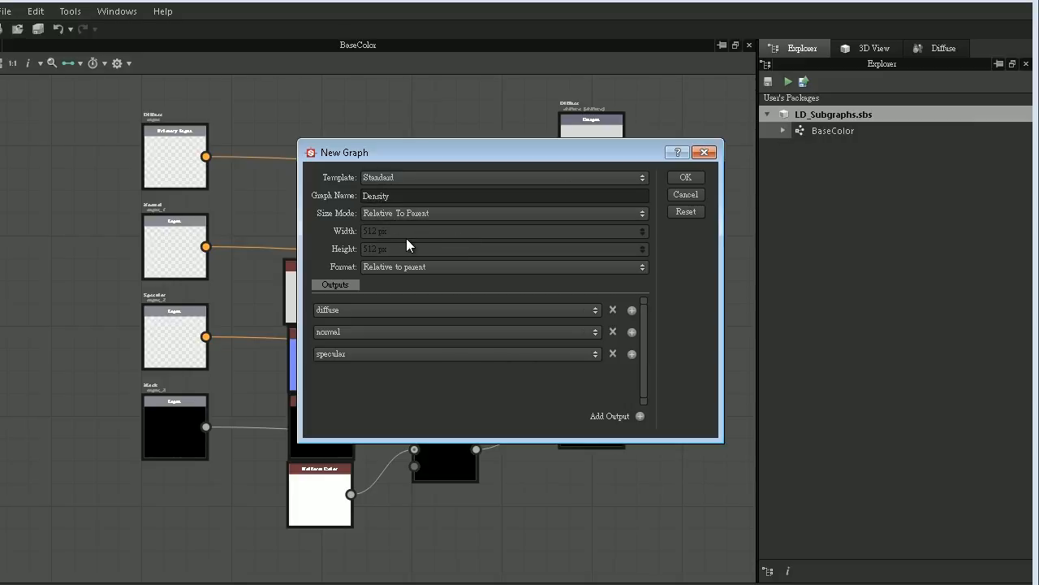
# - Add a fourth output of type mask to the new Density graph and create the graph
pyautogui.click(633, 355)
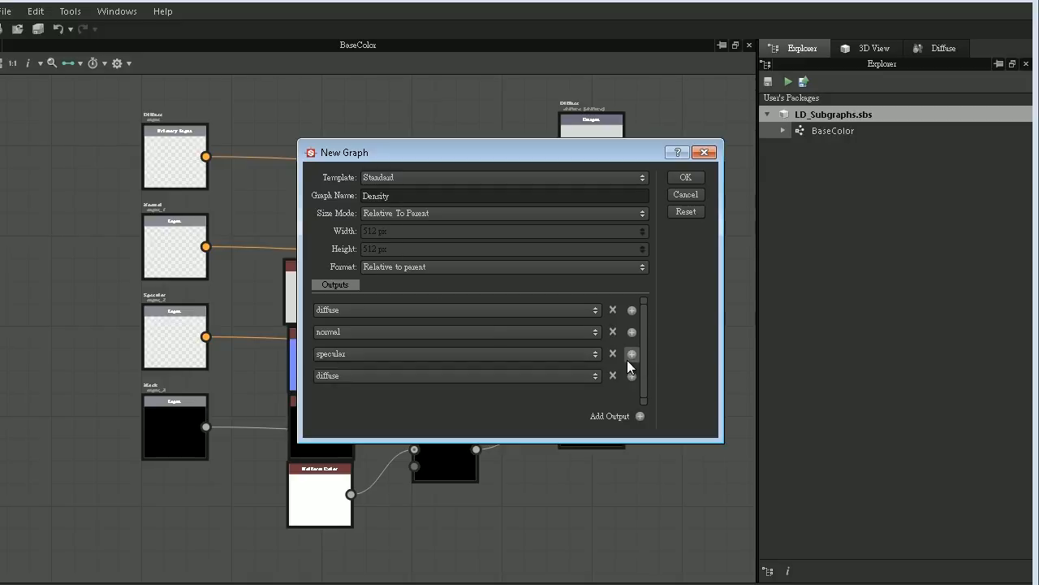
pyautogui.click(567, 375)
pyautogui.click(410, 448)
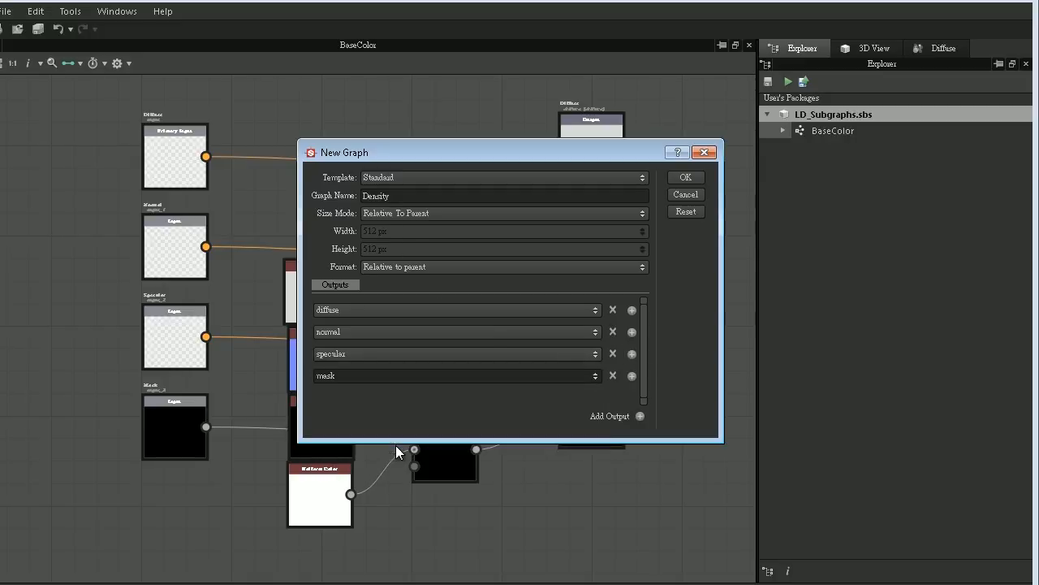
pyautogui.click(686, 177)
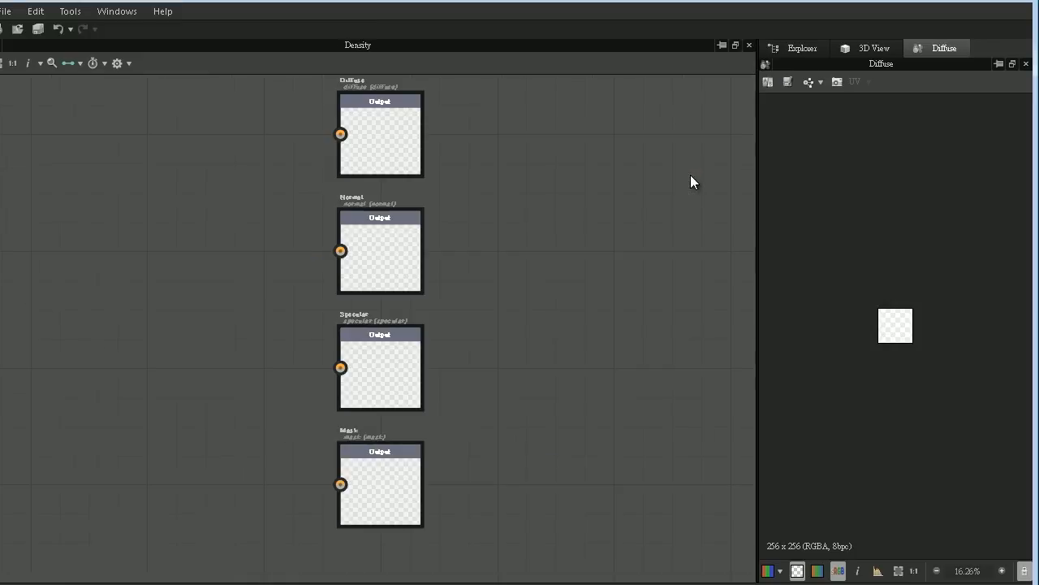
# - Copy the four input nodes from BaseColor into the Density graph and align them to the left of the output nodes
pyautogui.click(792, 57)
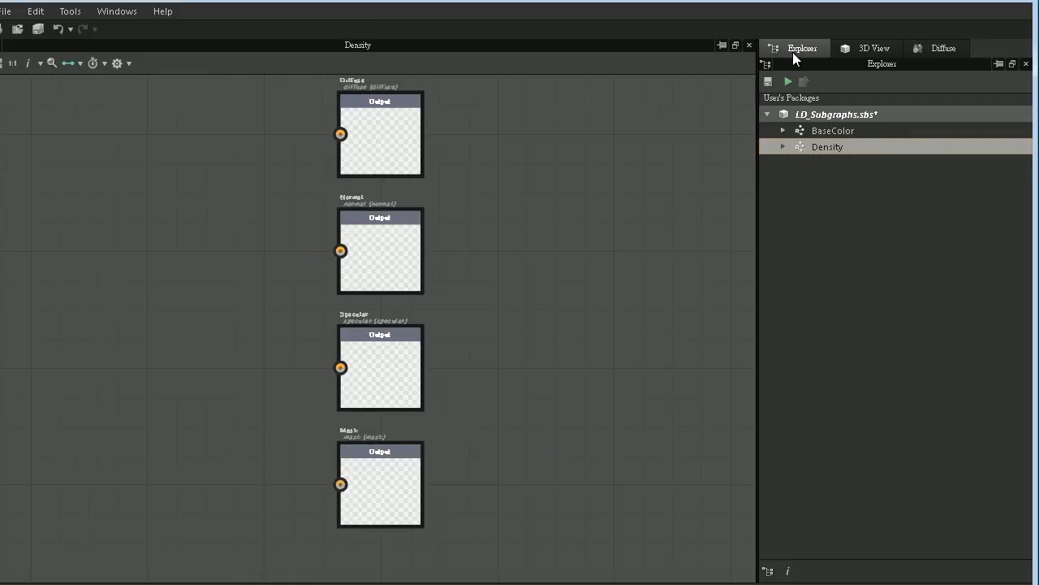
pyautogui.doubleClick(802, 130)
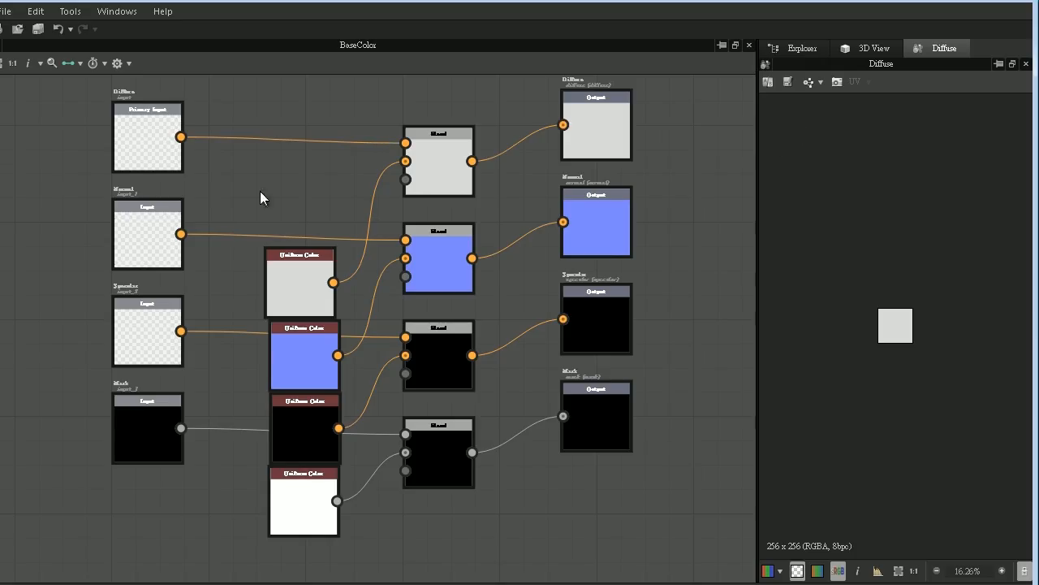
pyautogui.moveTo(57, 98); pyautogui.dragTo(171, 501)
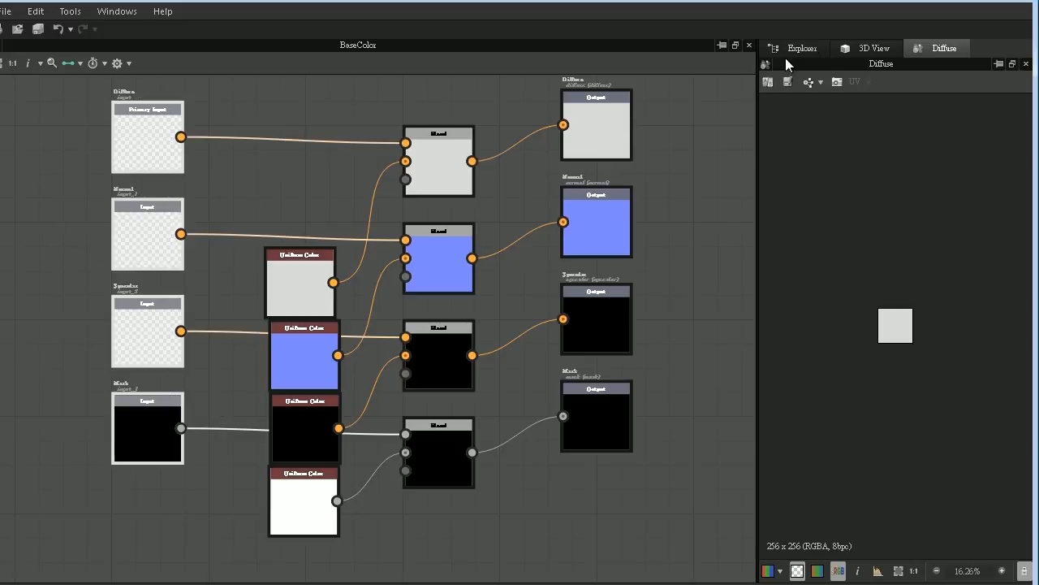
pyautogui.click(804, 48)
pyautogui.doubleClick(812, 144)
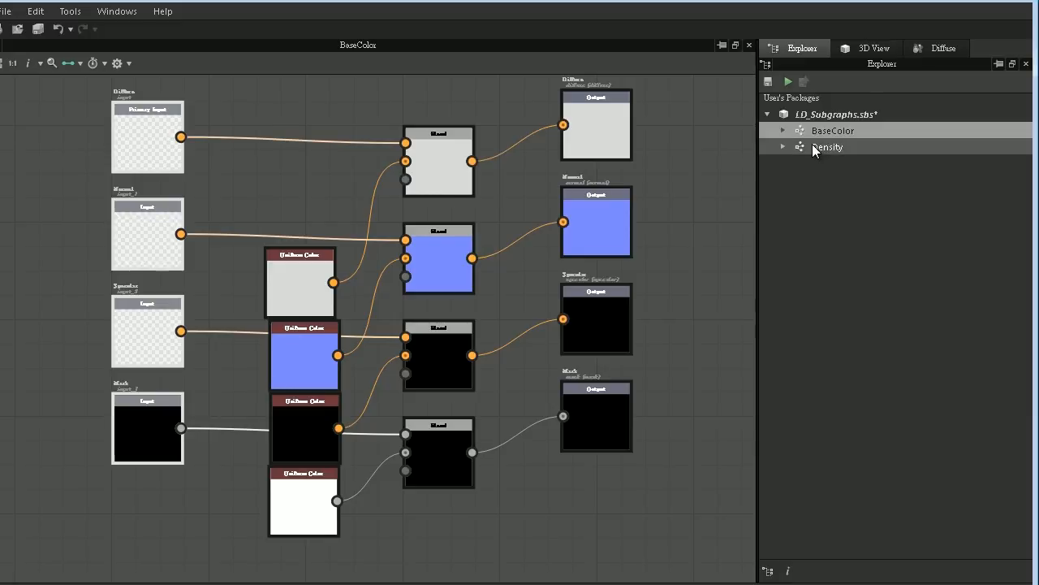
pyautogui.hotkey('ctrl', 'v')
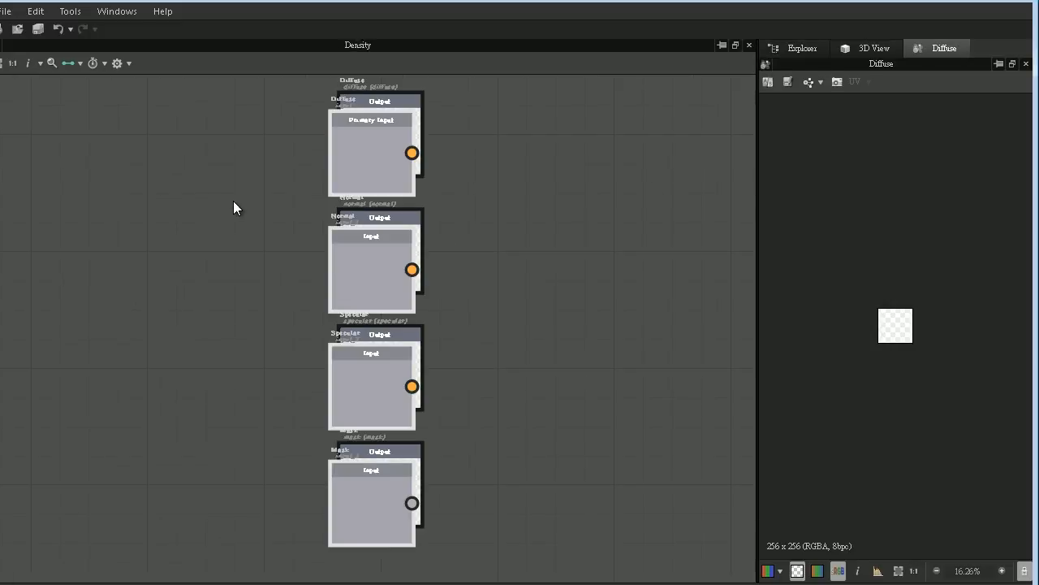
pyautogui.moveTo(359, 167); pyautogui.dragTo(48, 152)
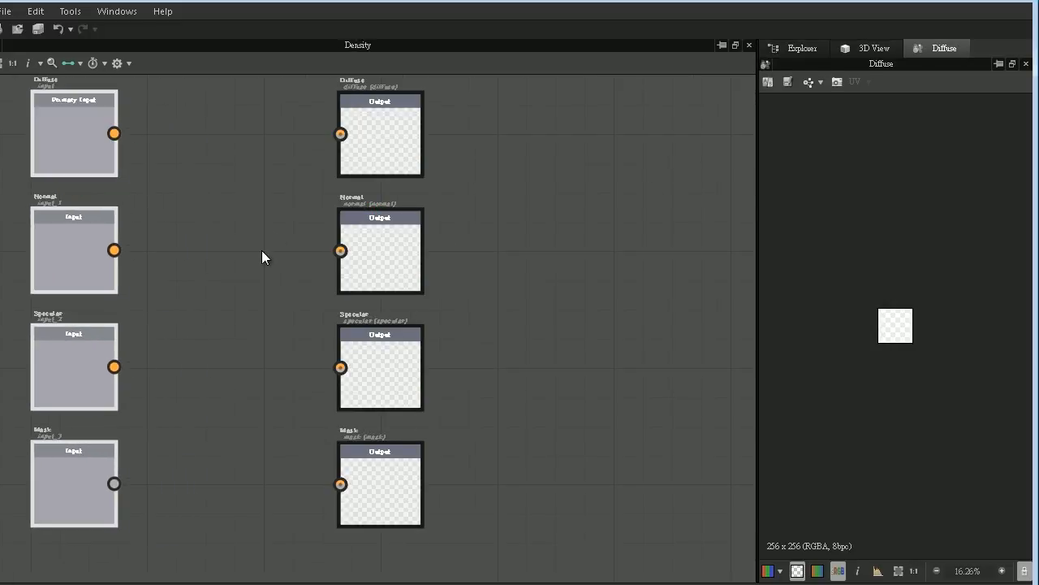
# - Shift the four input nodes further from the outputs and add a Transformation 2D node between the Diffuse input and output
pyautogui.moveTo(200, 254); pyautogui.dragTo(354, 254, button='middle')
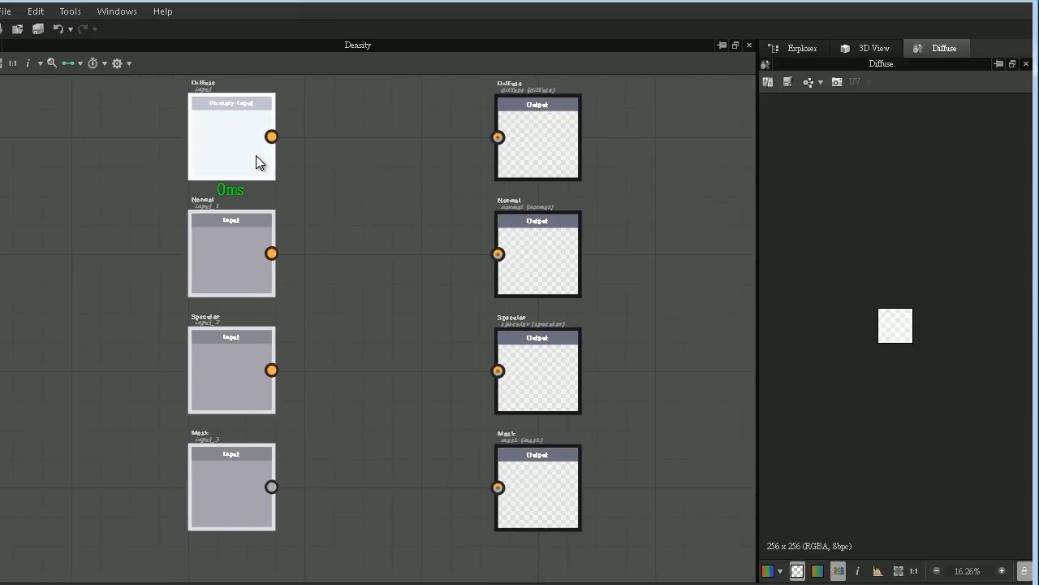
pyautogui.moveTo(258, 157); pyautogui.dragTo(150, 161)
pyautogui.rightClick(276, 114)
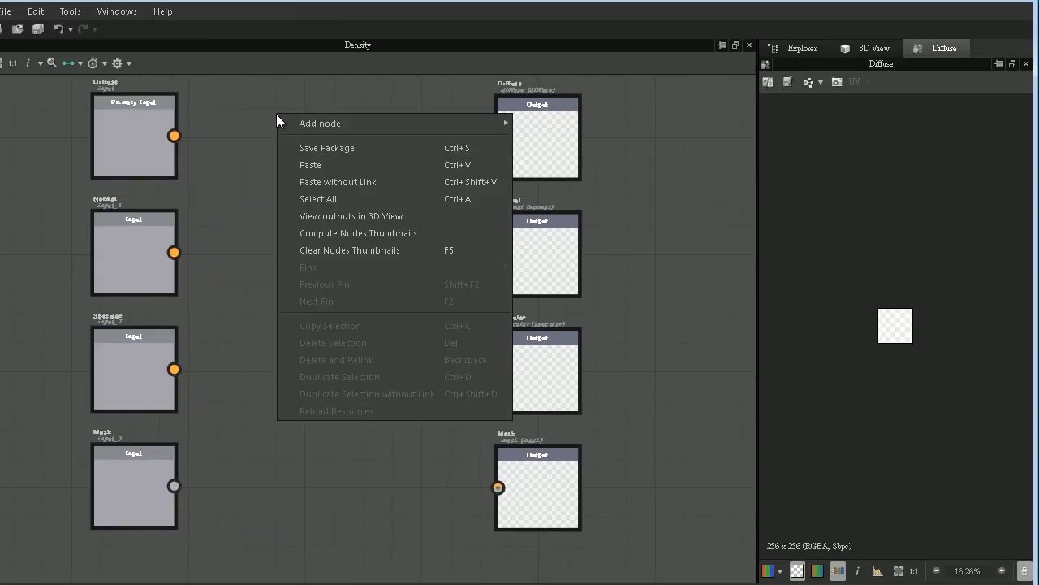
pyautogui.moveTo(327, 123)
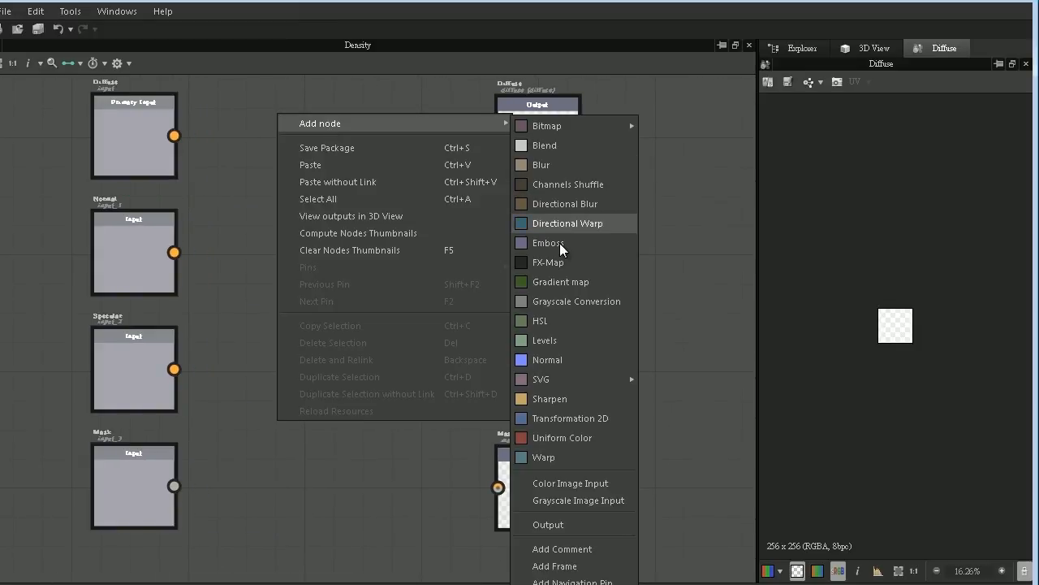
pyautogui.click(570, 417)
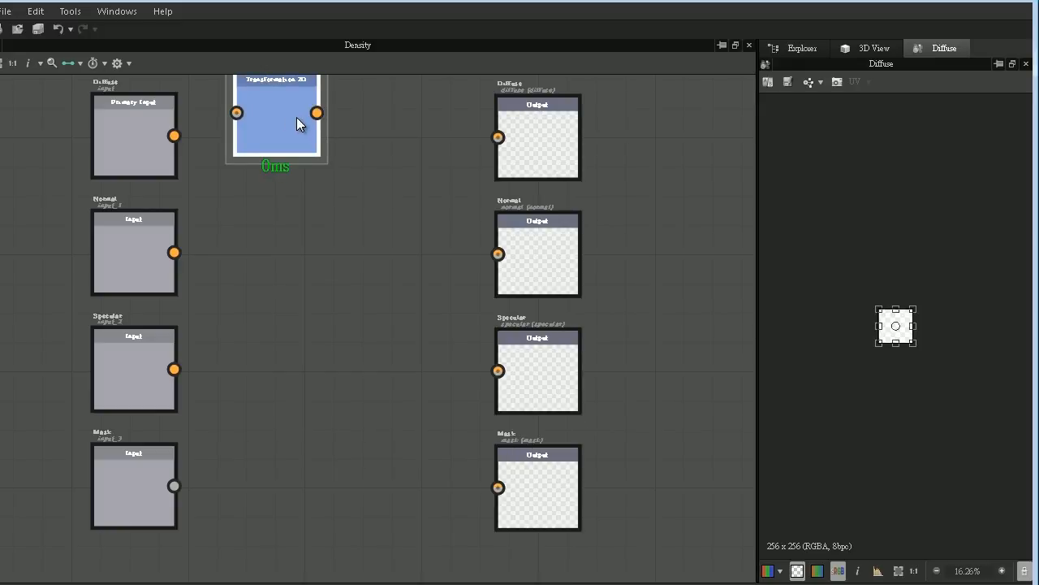
pyautogui.moveTo(296, 117); pyautogui.dragTo(367, 149)
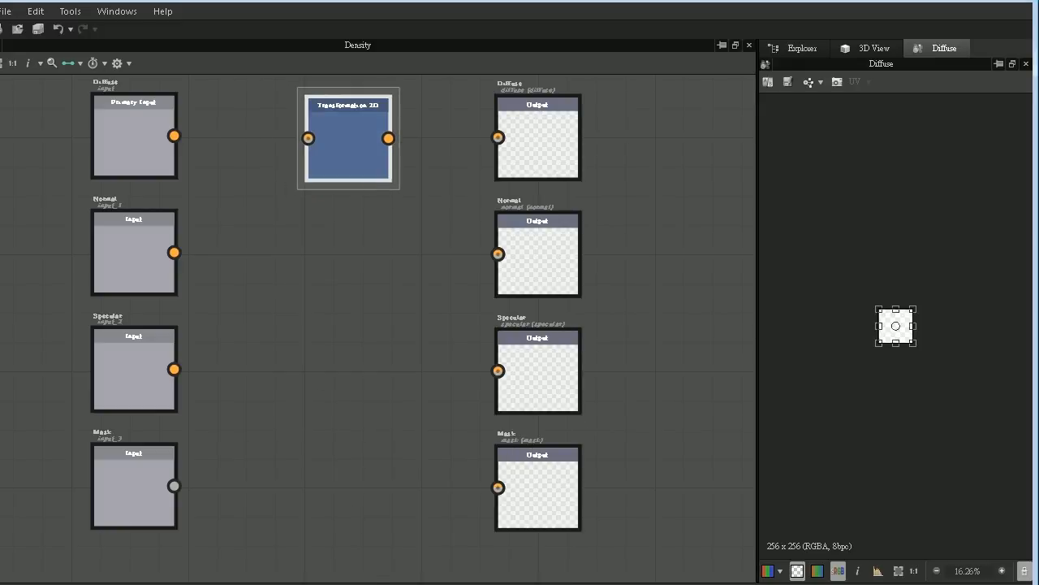
# - Assign an empty function to the Transformation 2D node's Transform matrix and open that function for editing
pyautogui.moveTo(394, 580); pyautogui.dragTo(861, 125)
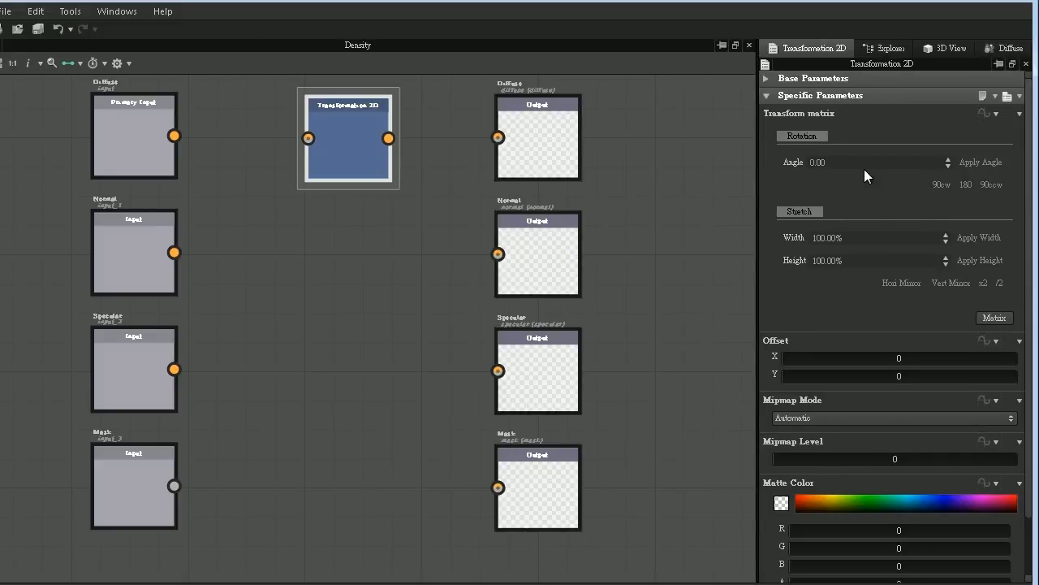
pyautogui.click(989, 114)
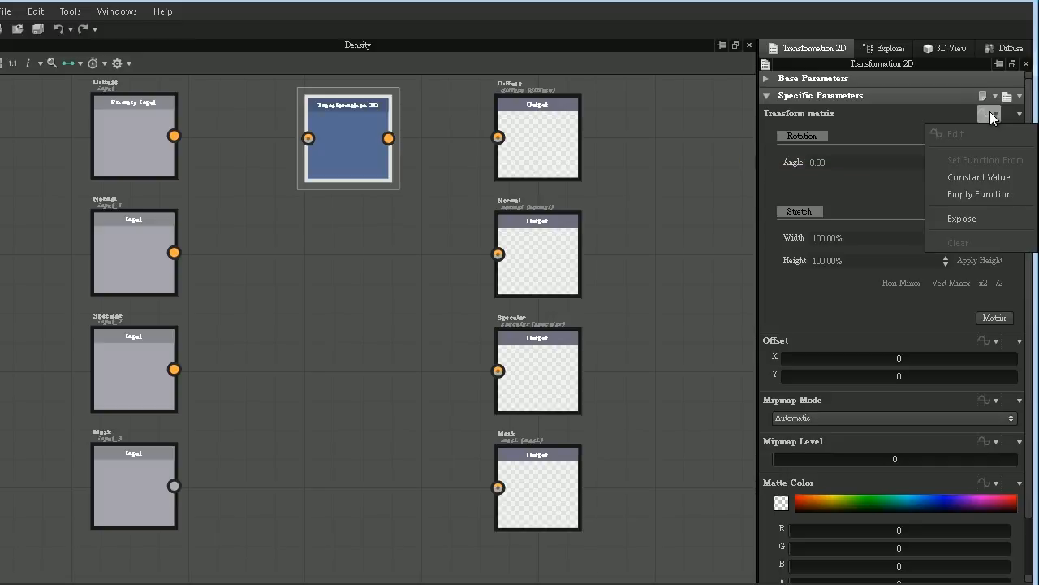
pyautogui.click(979, 195)
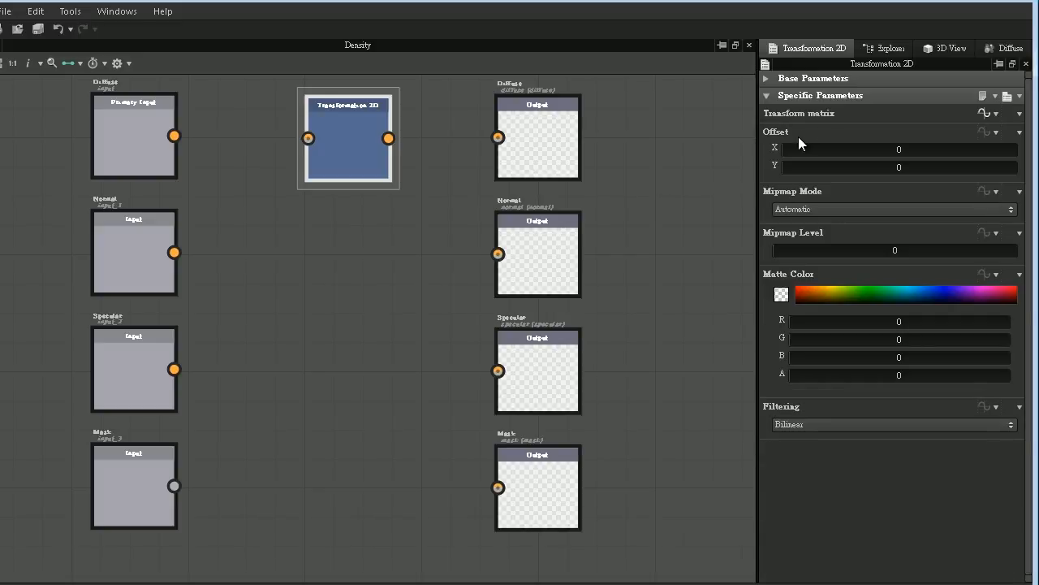
pyautogui.click(984, 115)
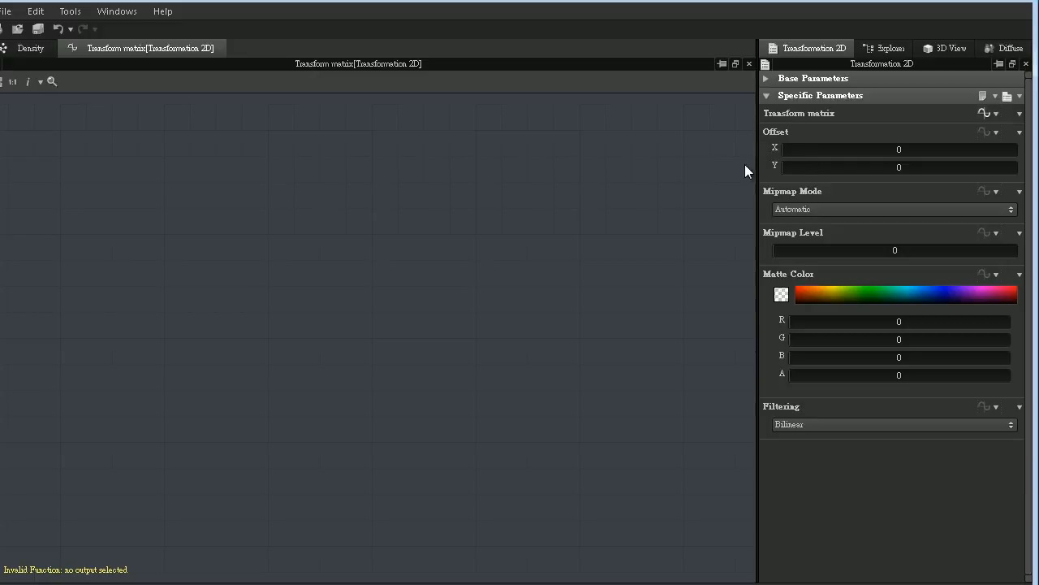
# - Add a constant Float node to the Transform matrix function and place it low in the graph
pyautogui.rightClick(146, 167)
pyautogui.moveTo(353, 175)
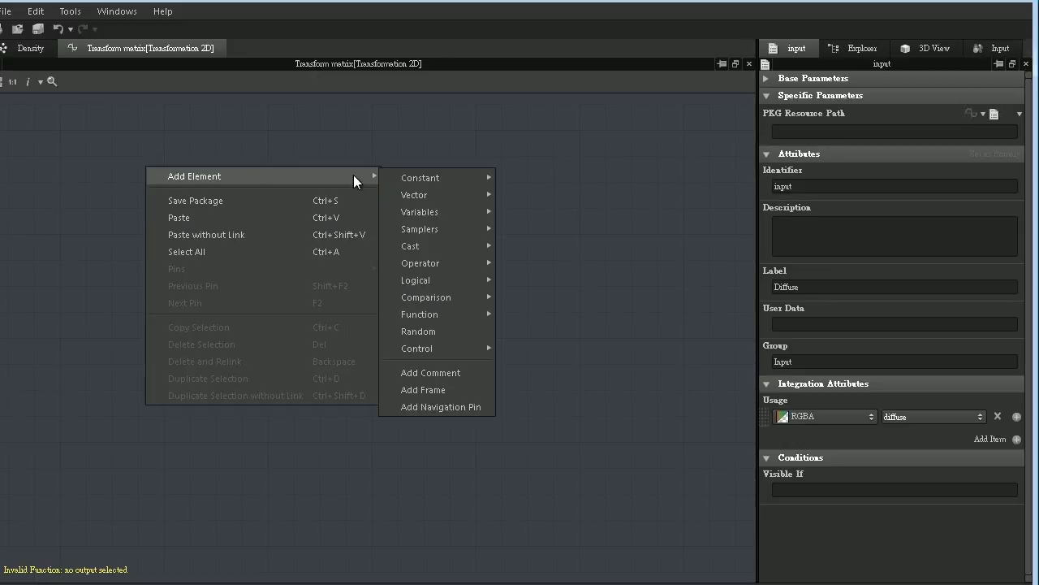
pyautogui.moveTo(438, 183)
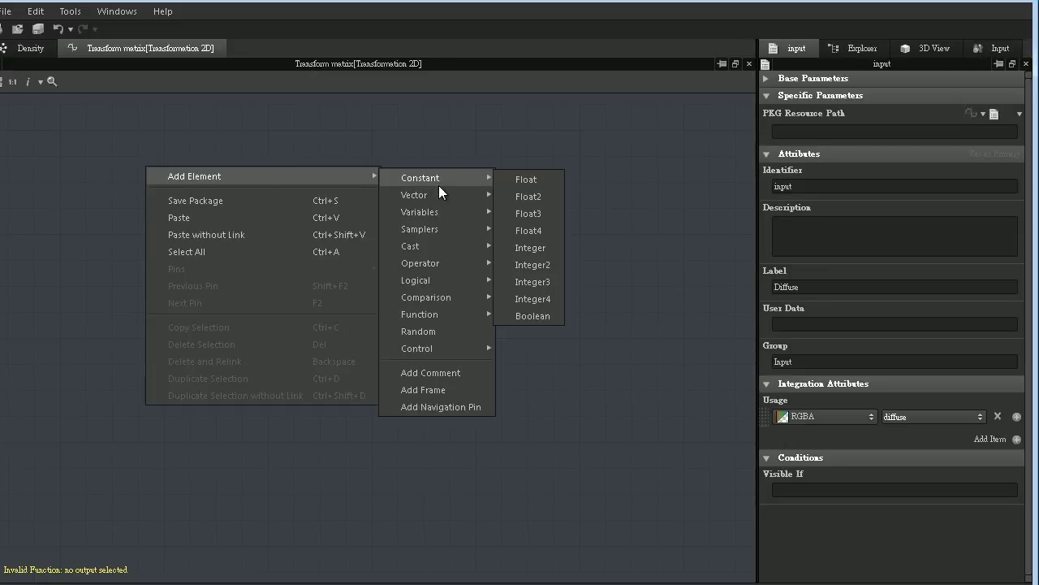
pyautogui.click(527, 181)
pyautogui.moveTo(153, 172); pyautogui.dragTo(156, 383)
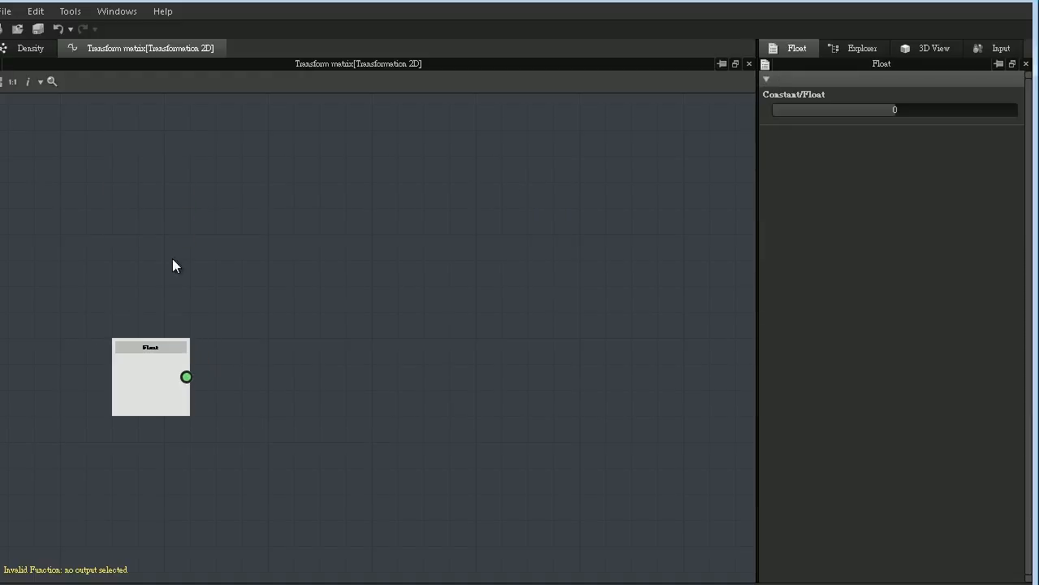
# - Add a Get Float variable node and align it above the constant Float node
pyautogui.rightClick(187, 162)
pyautogui.moveTo(219, 173)
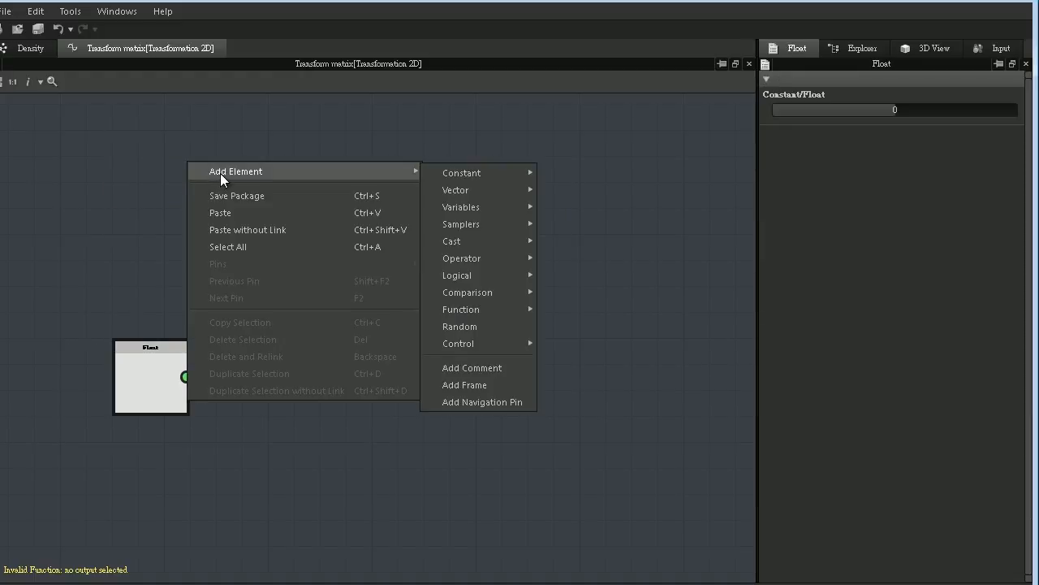
pyautogui.moveTo(485, 207)
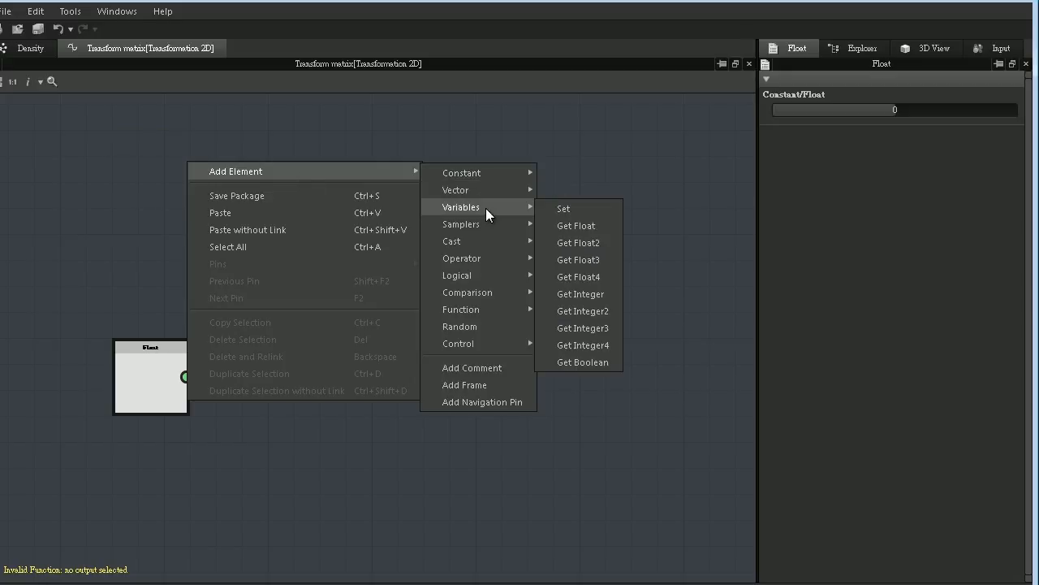
pyautogui.click(584, 228)
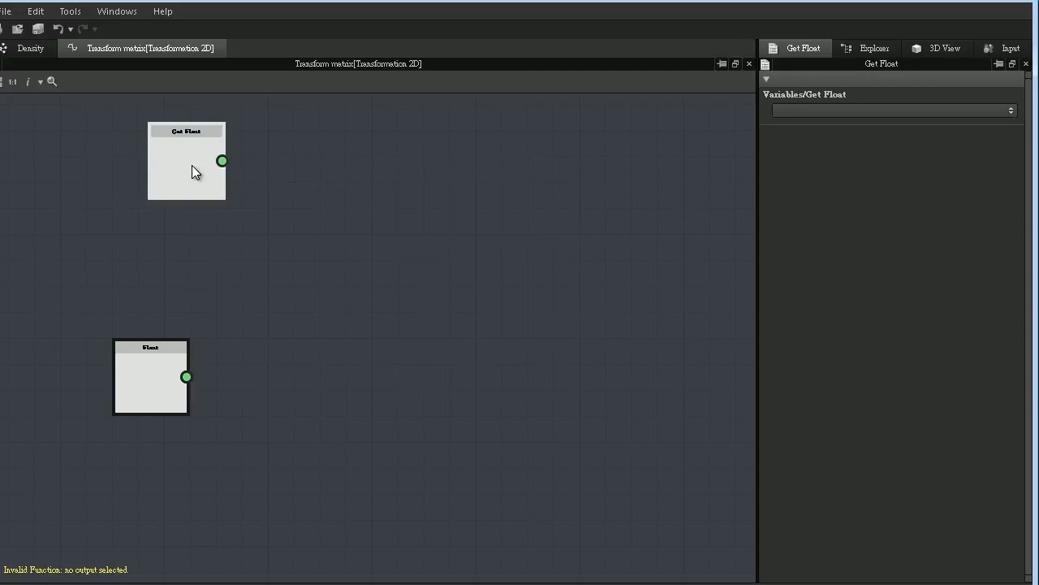
pyautogui.moveTo(191, 170); pyautogui.dragTo(156, 227)
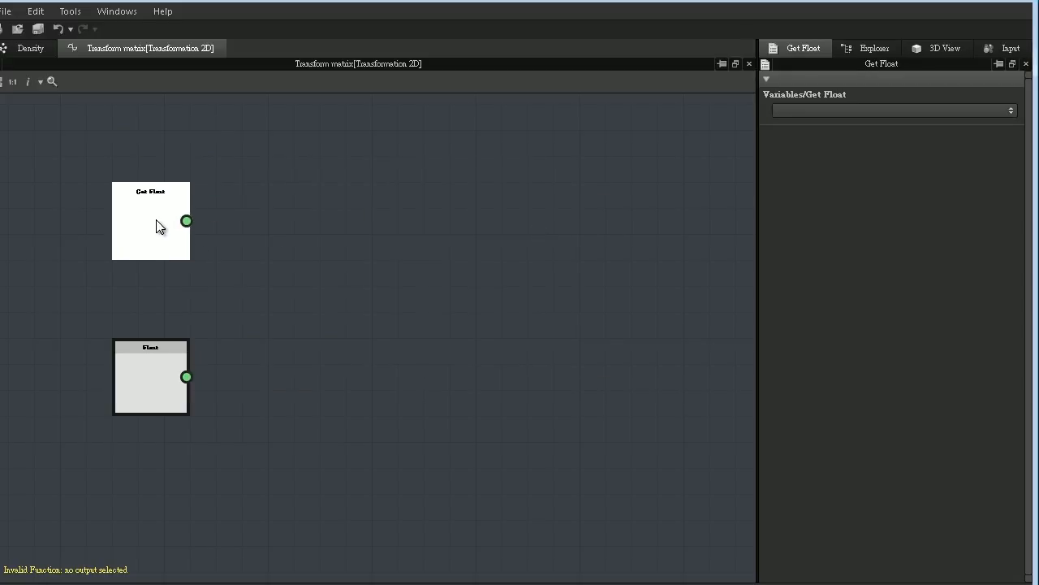
# - Add a Vector Float4 node well to the right of the float nodes and delete its automatic link from Get Float
pyautogui.rightClick(432, 180)
pyautogui.moveTo(526, 182)
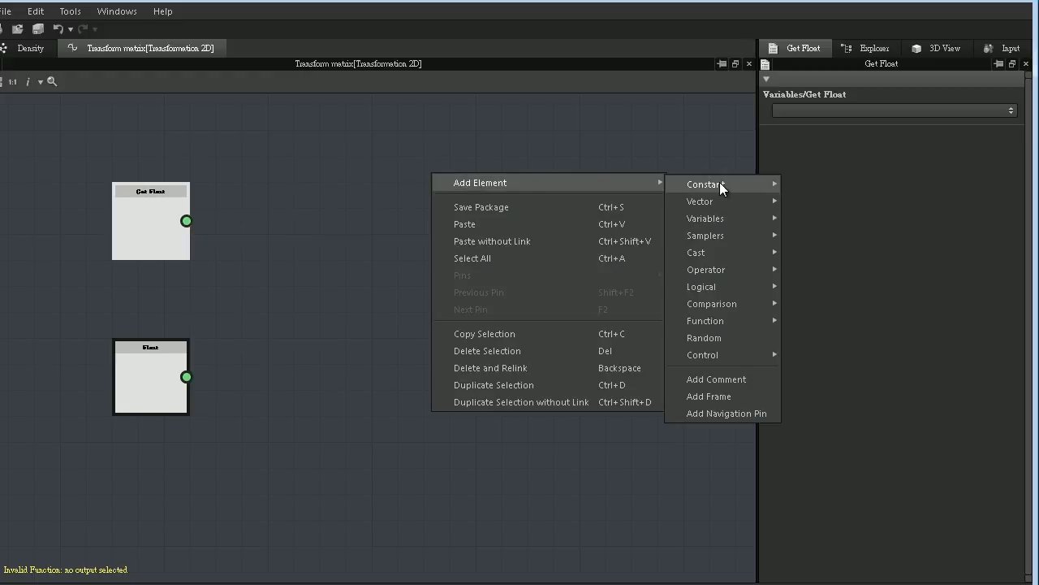
pyautogui.moveTo(723, 200)
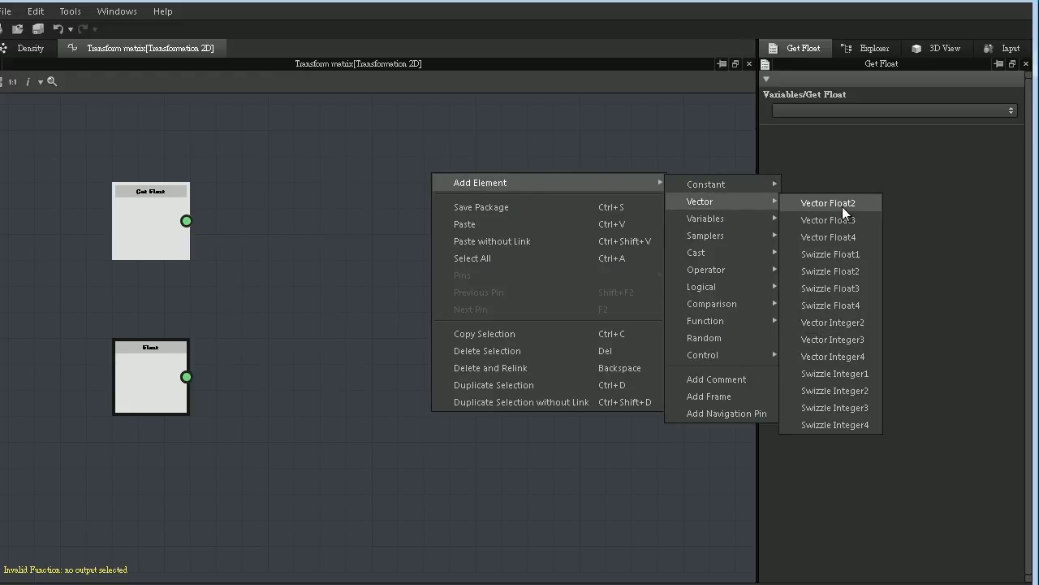
pyautogui.click(846, 238)
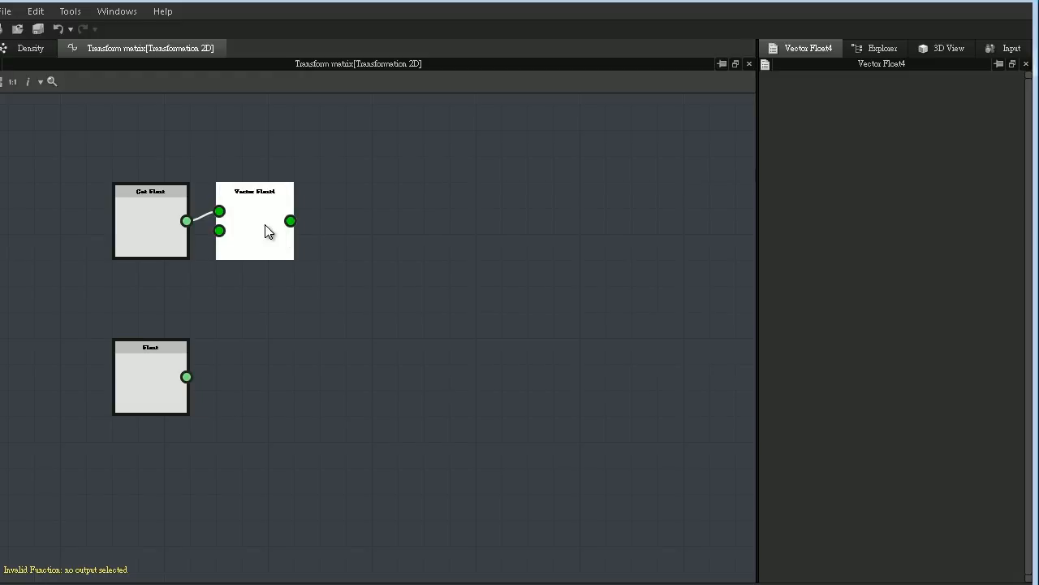
pyautogui.moveTo(269, 229); pyautogui.dragTo(589, 307)
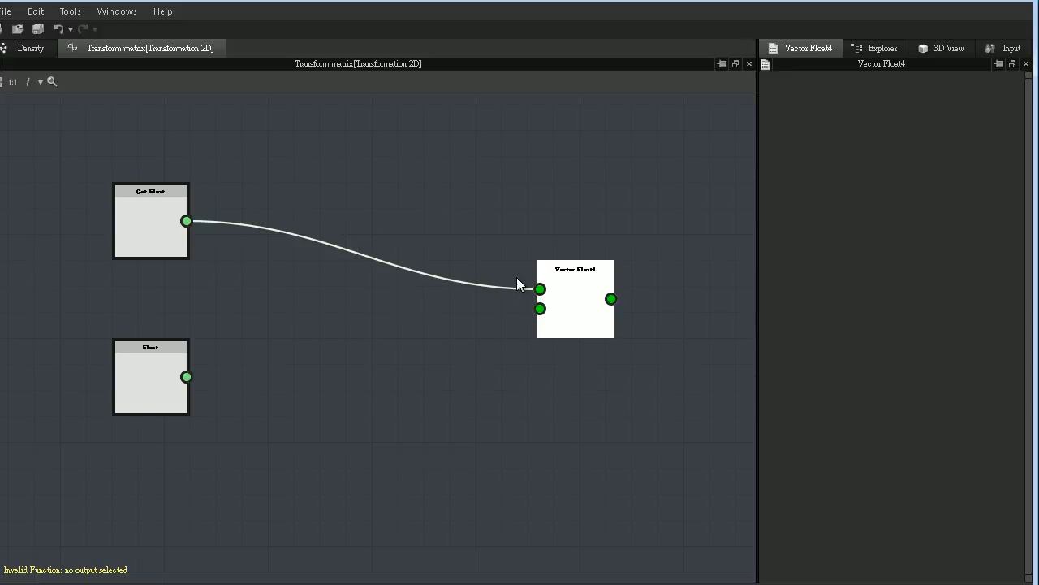
pyautogui.moveTo(344, 191); pyautogui.dragTo(346, 378)
pyautogui.press('Delete')
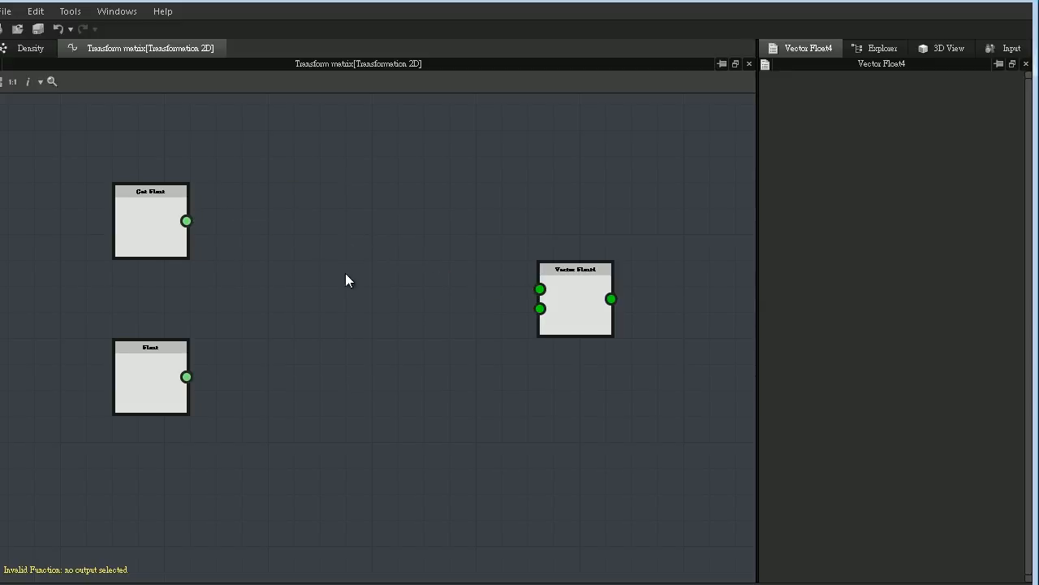
# - Add a Vector Float2 node between the float nodes and Vector Float4, and place a copy of it below
pyautogui.rightClick(347, 206)
pyautogui.moveTo(387, 207)
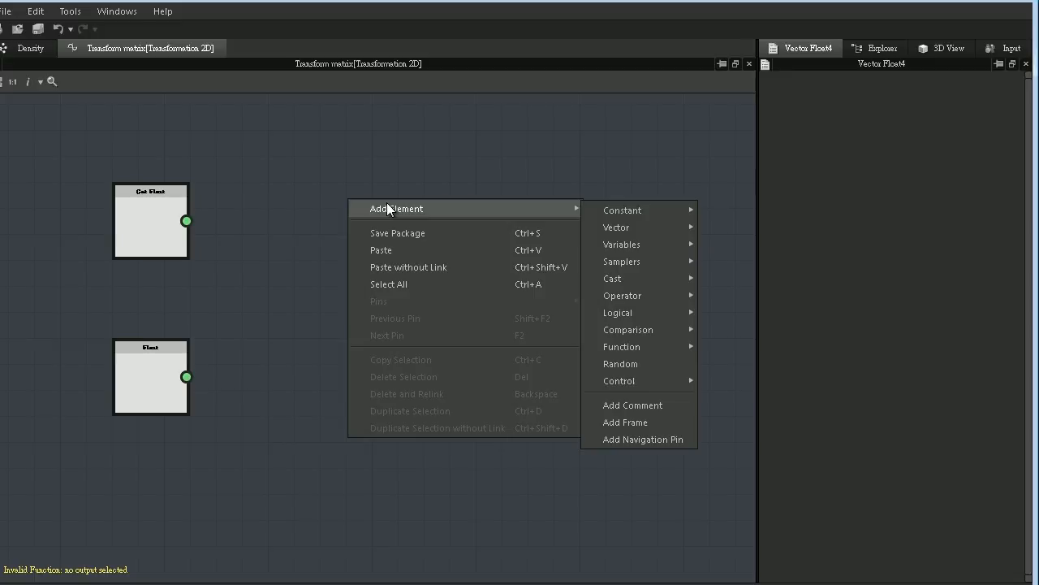
pyautogui.moveTo(621, 228)
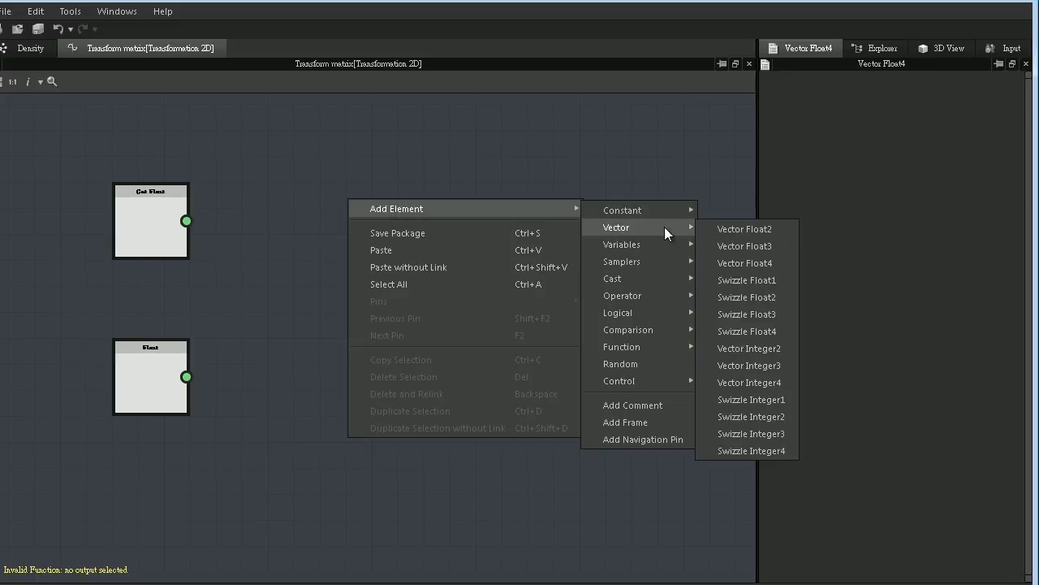
pyautogui.click(755, 230)
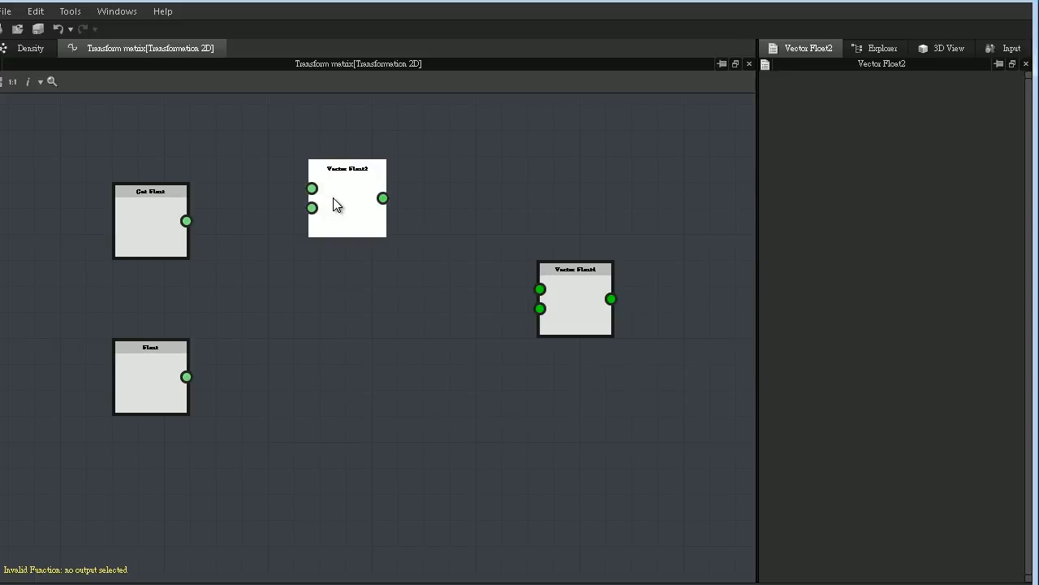
pyautogui.hotkey('ctrl', 'c')
pyautogui.hotkey('ctrl', 'v')
pyautogui.moveTo(371, 367); pyautogui.dragTo(350, 420)
pyautogui.click(406, 328)
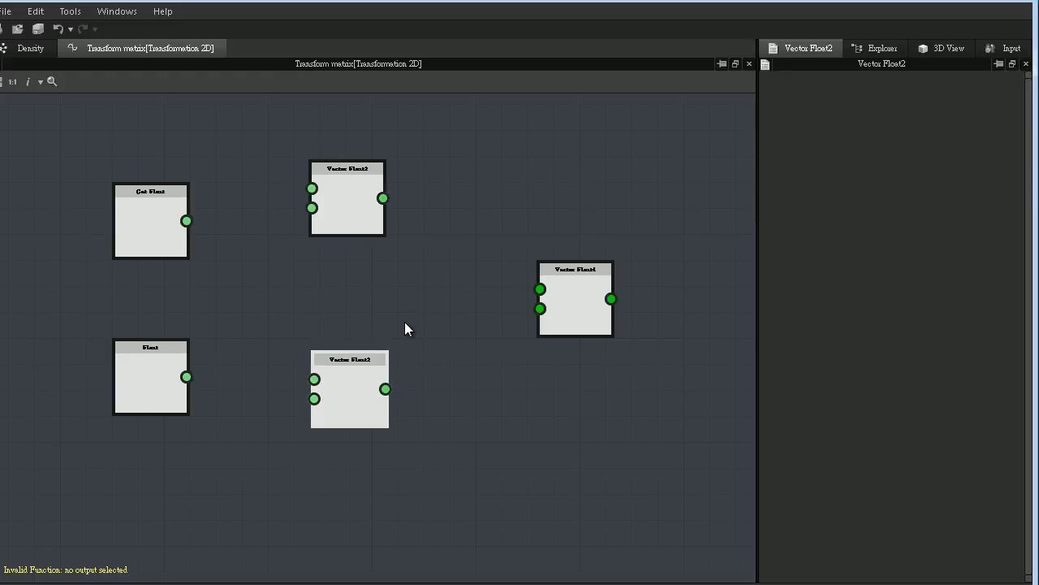
# - Move Vector Float4 closer and connect the upper Vector Float2 to its first input and the lower one to its second
pyautogui.scroll(2, 441, 341)
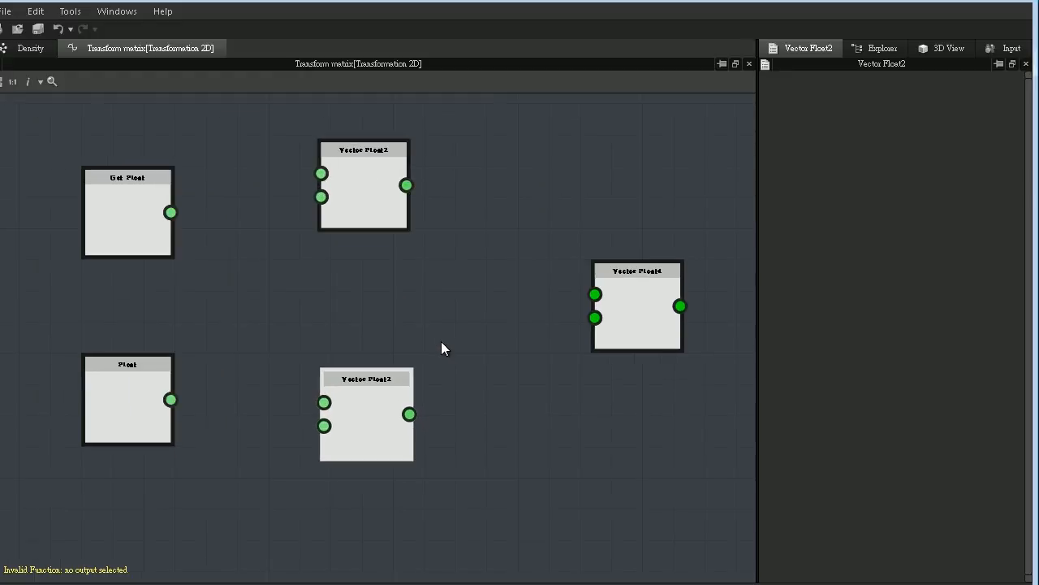
pyautogui.moveTo(640, 316); pyautogui.dragTo(536, 307)
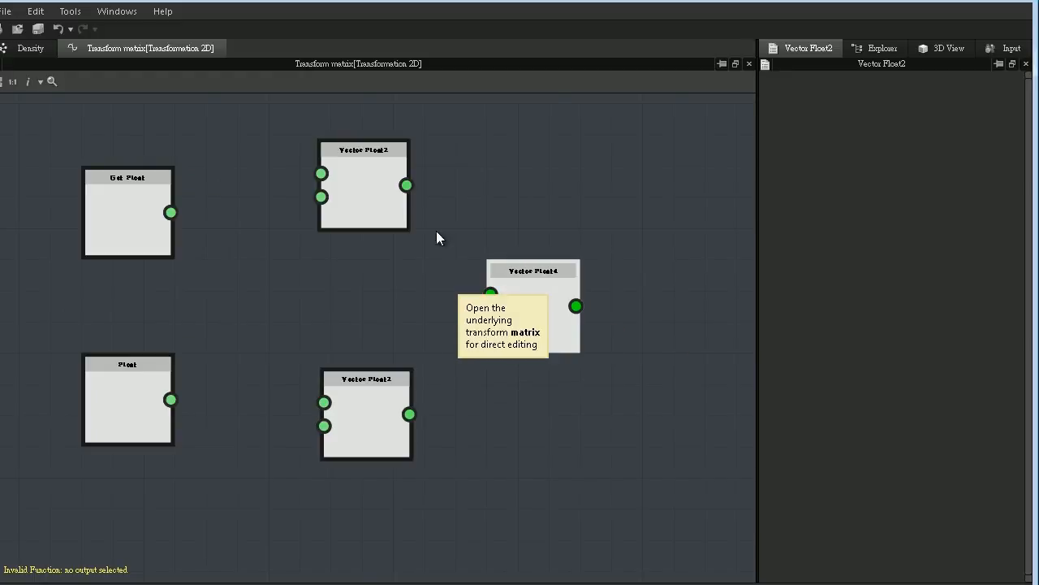
pyautogui.moveTo(406, 185); pyautogui.dragTo(491, 297)
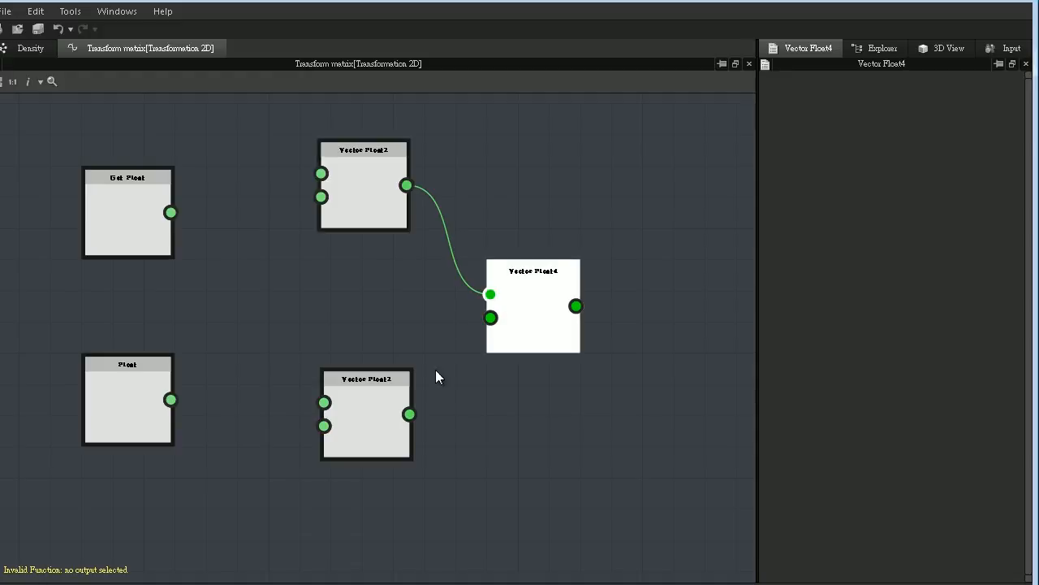
pyautogui.moveTo(409, 414); pyautogui.dragTo(491, 317)
# - Connect Get Float to the upper Vector Float2's first and the lower one's second input, and Float to their two remaining inputs
pyautogui.click(166, 390)
pyautogui.moveTo(172, 399); pyautogui.dragTo(329, 203)
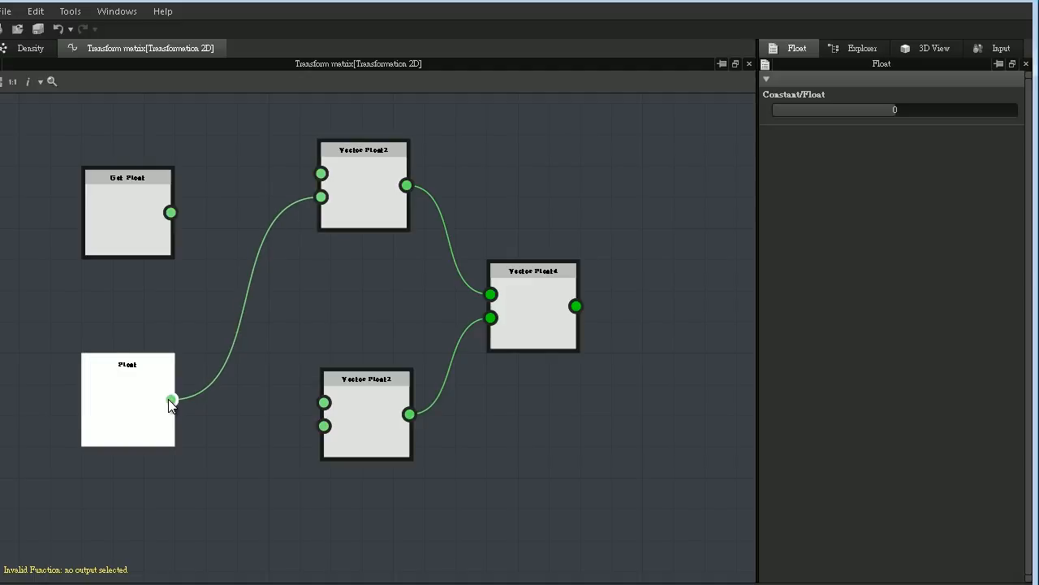
pyautogui.moveTo(169, 399); pyautogui.dragTo(323, 403)
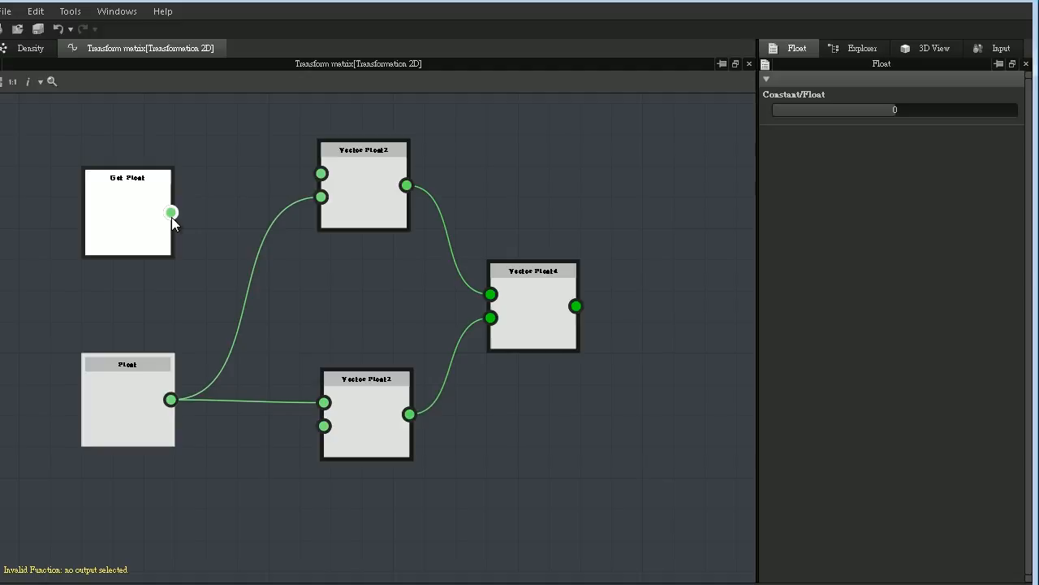
pyautogui.moveTo(169, 212); pyautogui.dragTo(322, 174)
pyautogui.moveTo(207, 288); pyautogui.dragTo(322, 426)
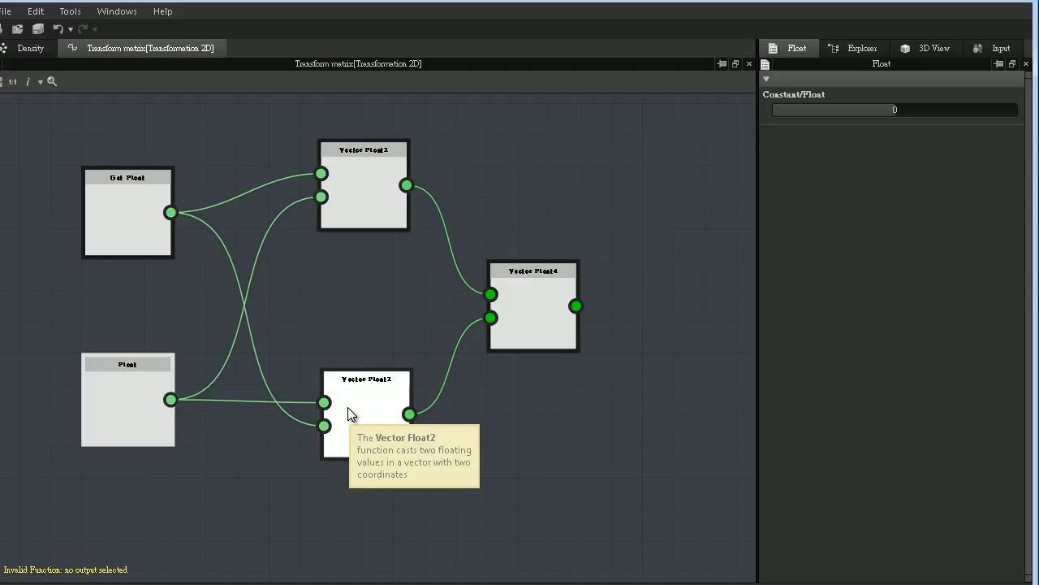
# - Set the Vector Float4 node as the output node of the Transform matrix function
pyautogui.click(524, 301)
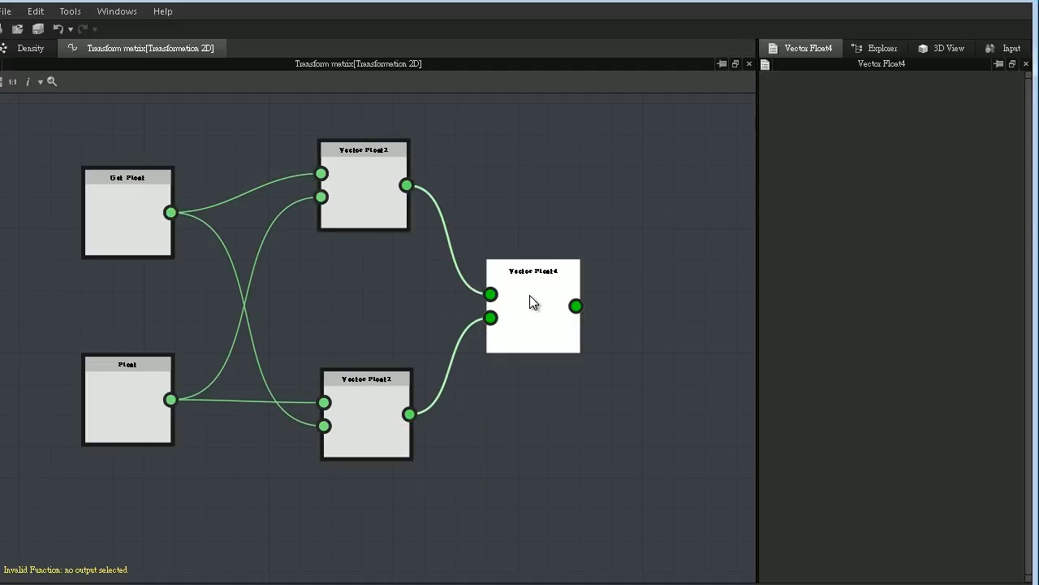
pyautogui.rightClick(530, 298)
pyautogui.click(571, 340)
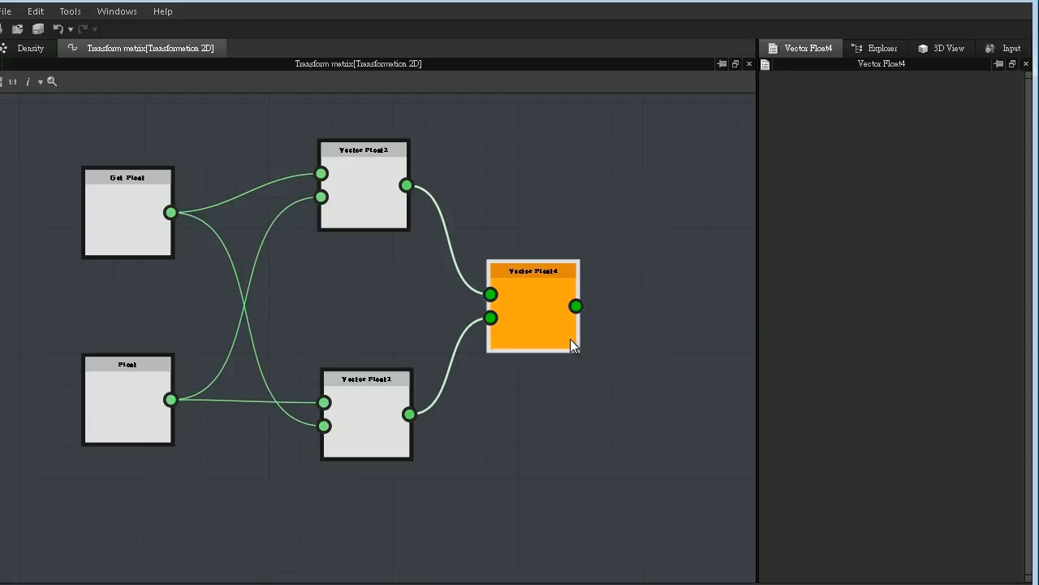
# - Check the variables available to the Get Float node
pyautogui.click(136, 209)
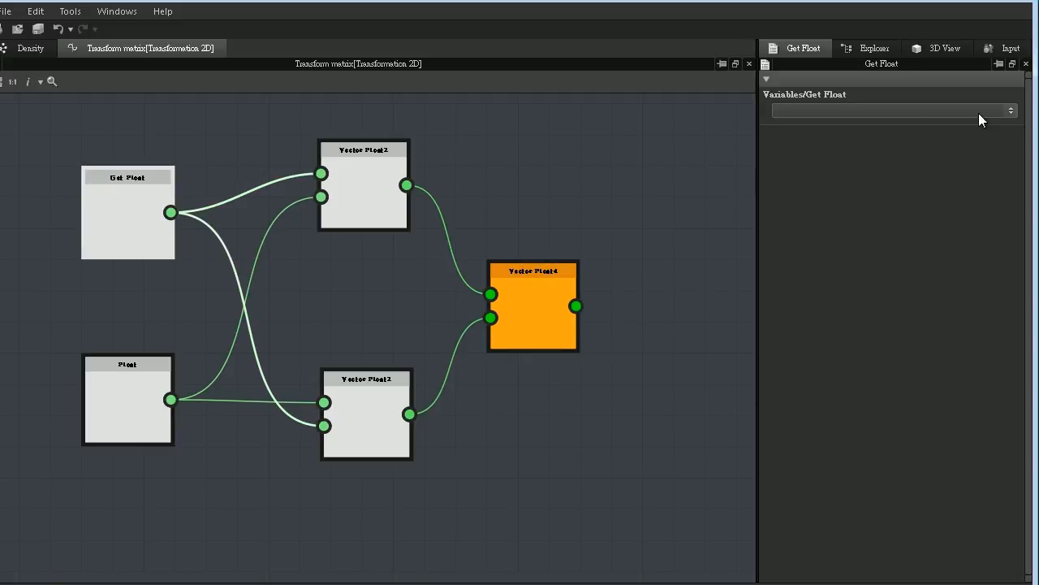
pyautogui.click(1011, 111)
pyautogui.click(1021, 120)
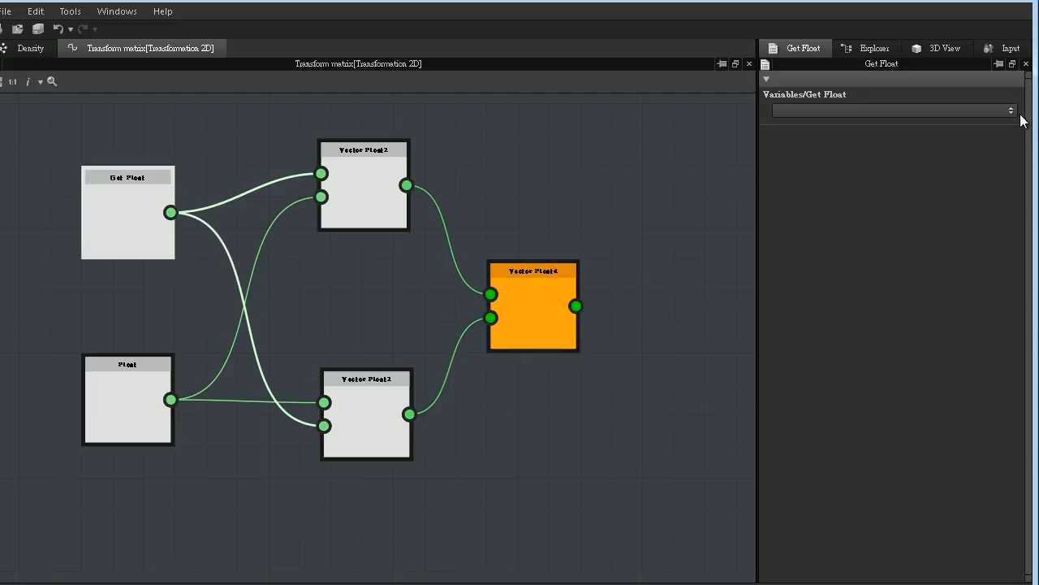
# - Add a Float1 input parameter to the Density graph with identifier density, label Density and a maximum of 10
pyautogui.click(33, 53)
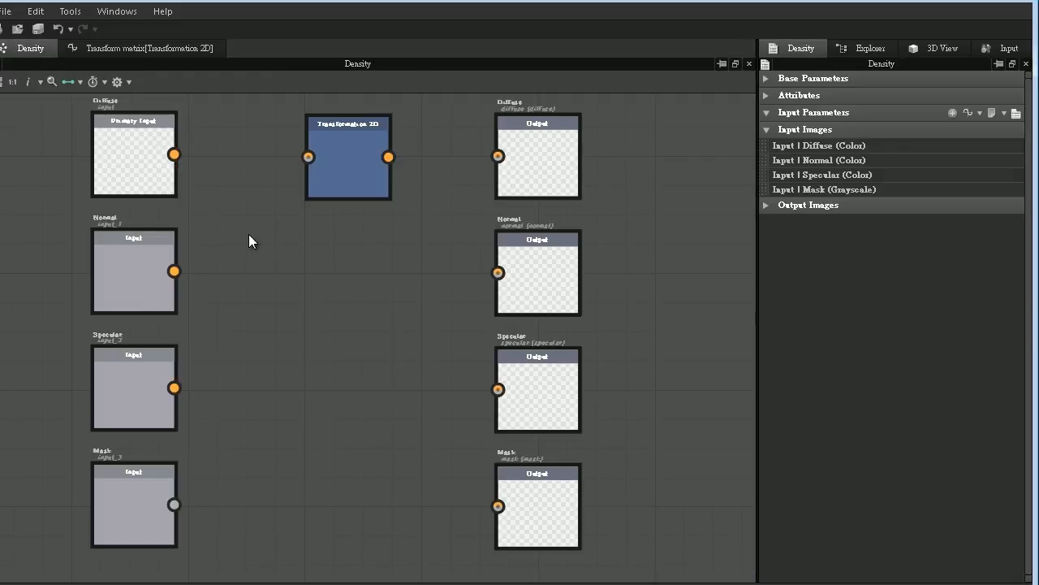
pyautogui.click(956, 115)
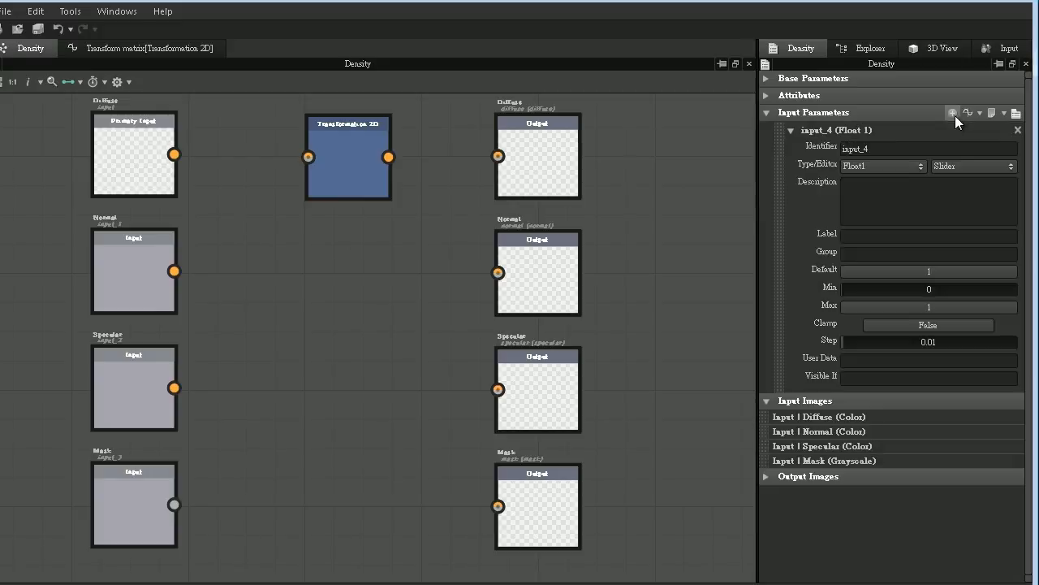
pyautogui.doubleClick(858, 149)
pyautogui.write('densit')
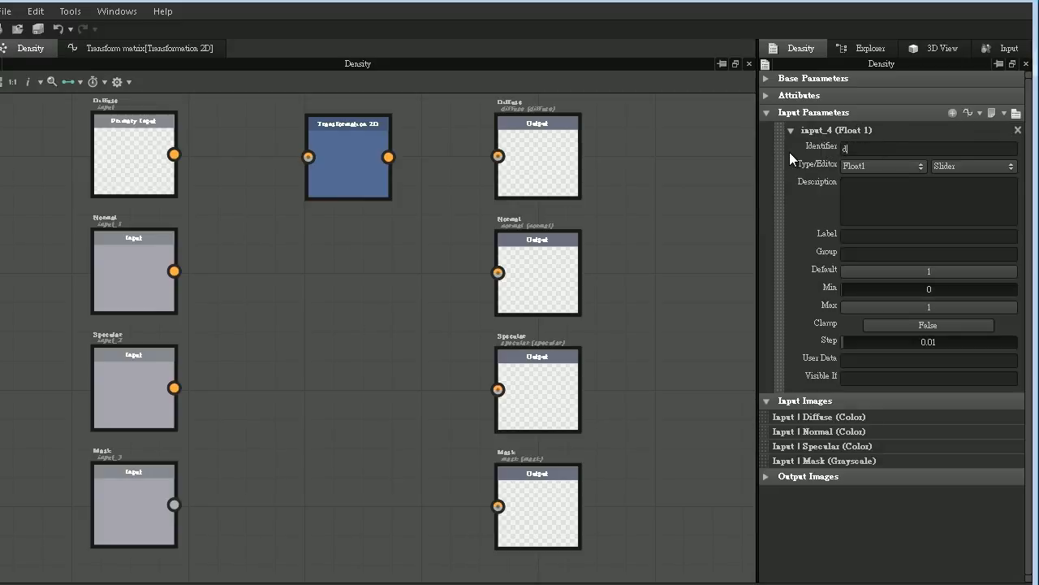
pyautogui.write('y')
pyautogui.click(851, 237)
pyautogui.write('Density')
pyautogui.doubleClick(894, 304)
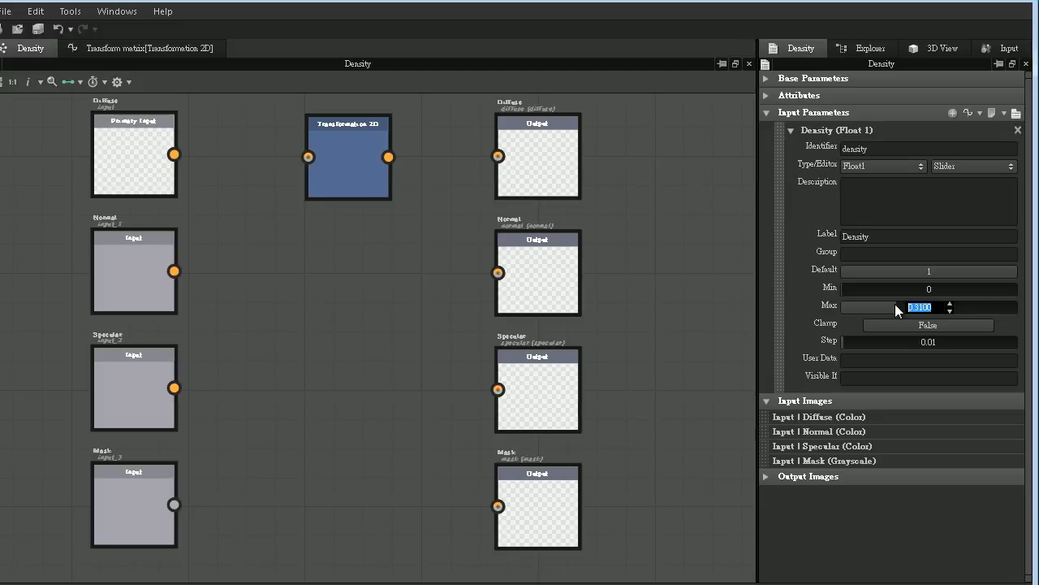
pyautogui.write('10')
pyautogui.press('Return')
# - Assign the density variable to the Get Float node in the Transform matrix function
pyautogui.click(97, 46)
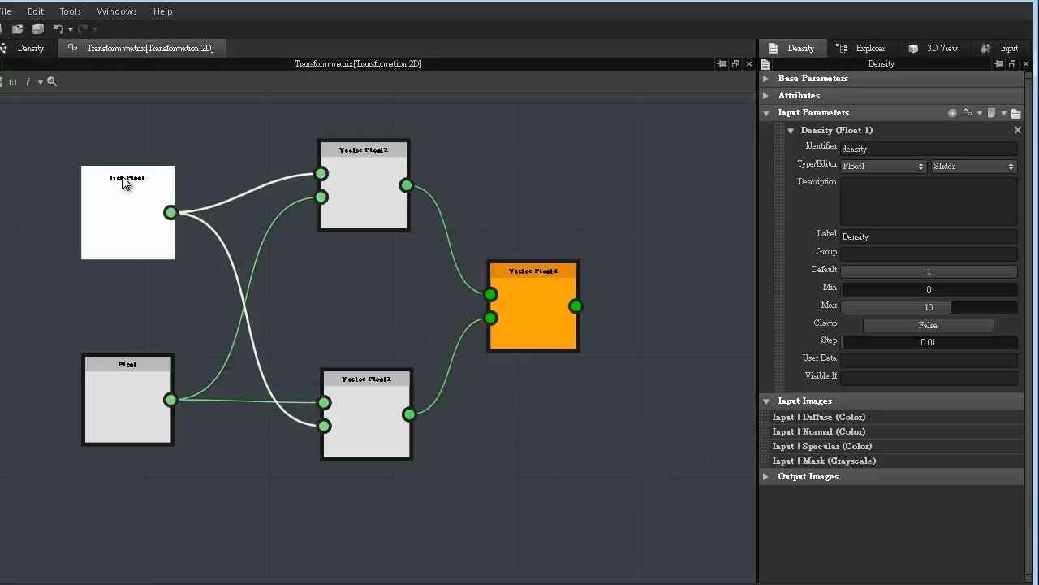
pyautogui.click(124, 183)
pyautogui.click(1011, 110)
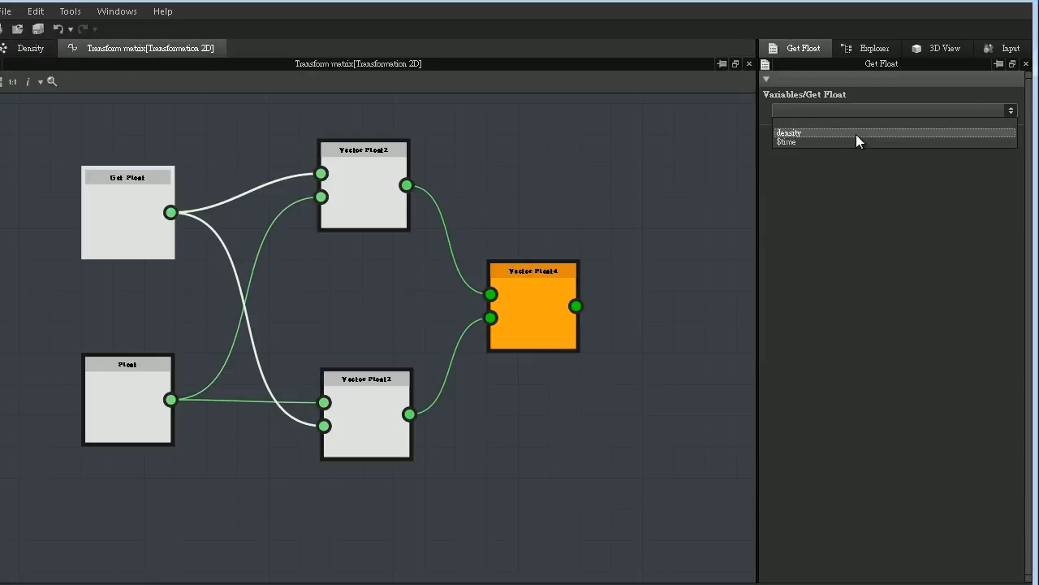
pyautogui.click(858, 133)
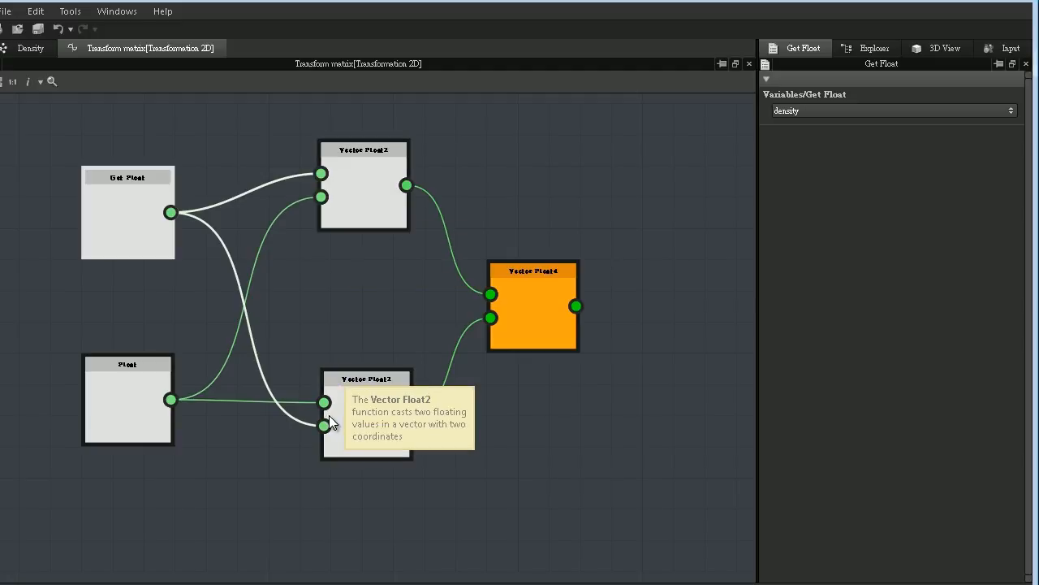
# - Duplicate the Density graph's Transformation 2D node three times, placing the copies in the Normal, Specular and Mask rows
pyautogui.click(27, 47)
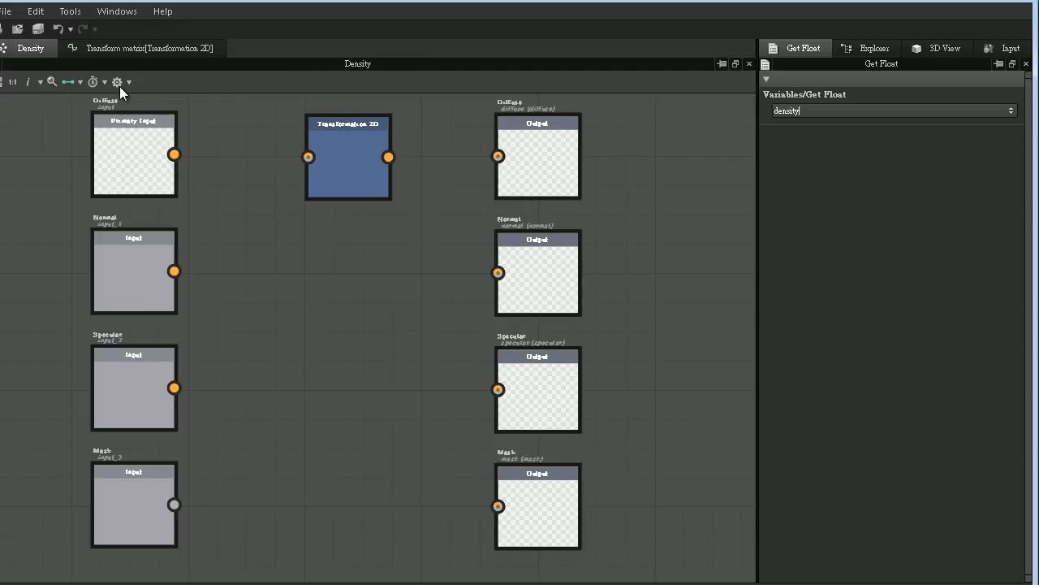
pyautogui.click(334, 139)
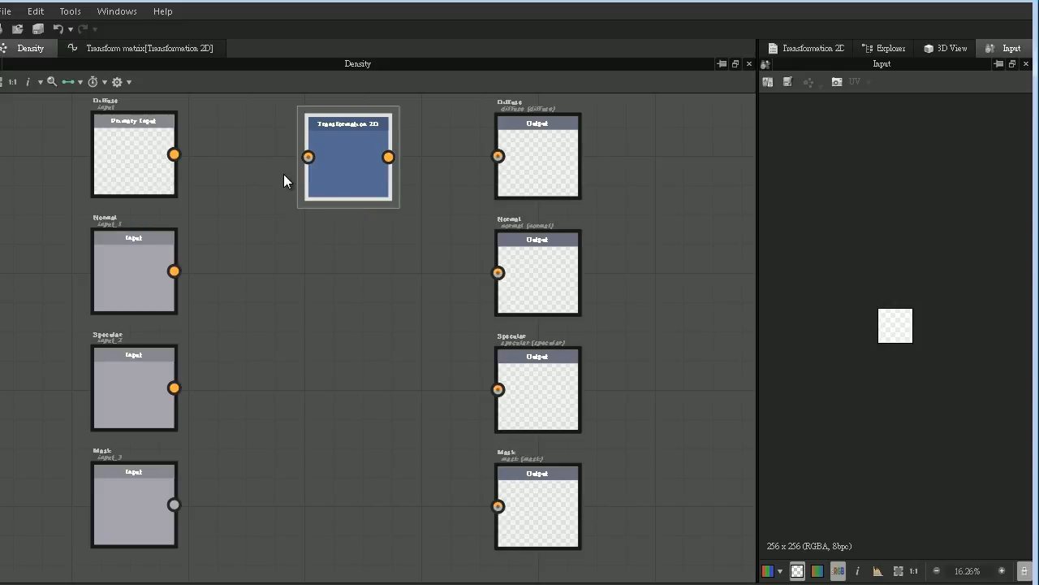
pyautogui.hotkey('ctrl', 'd')
pyautogui.click(332, 264)
pyautogui.hotkey('ctrl', 'd')
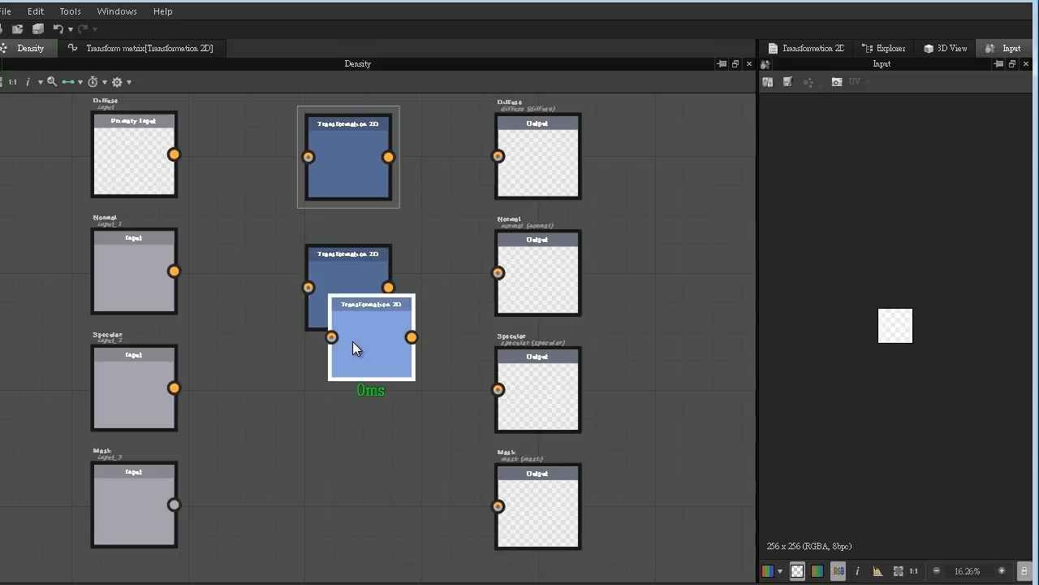
pyautogui.click(327, 401)
pyautogui.hotkey('ctrl', 'd')
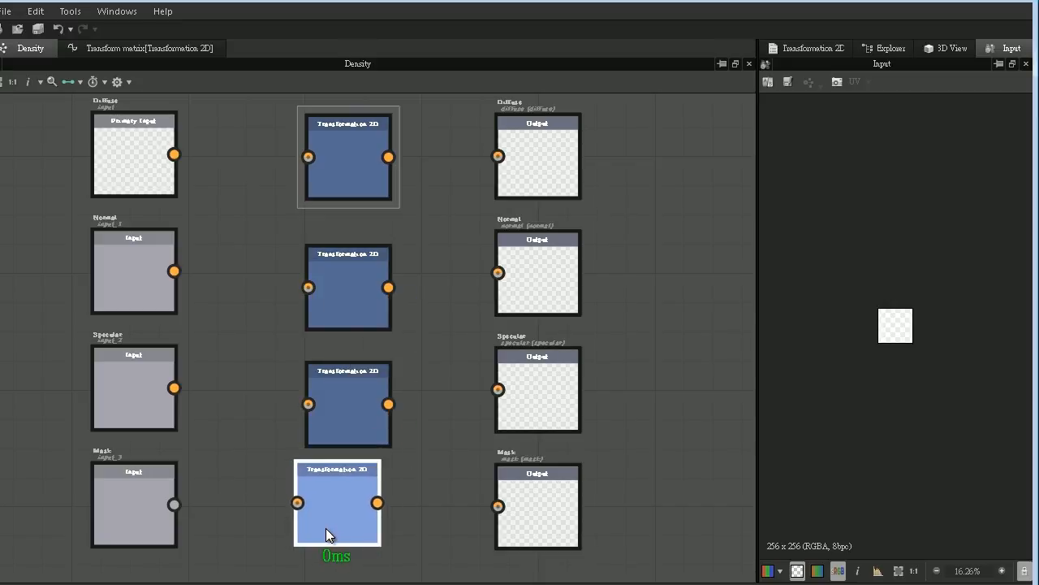
pyautogui.click(311, 513)
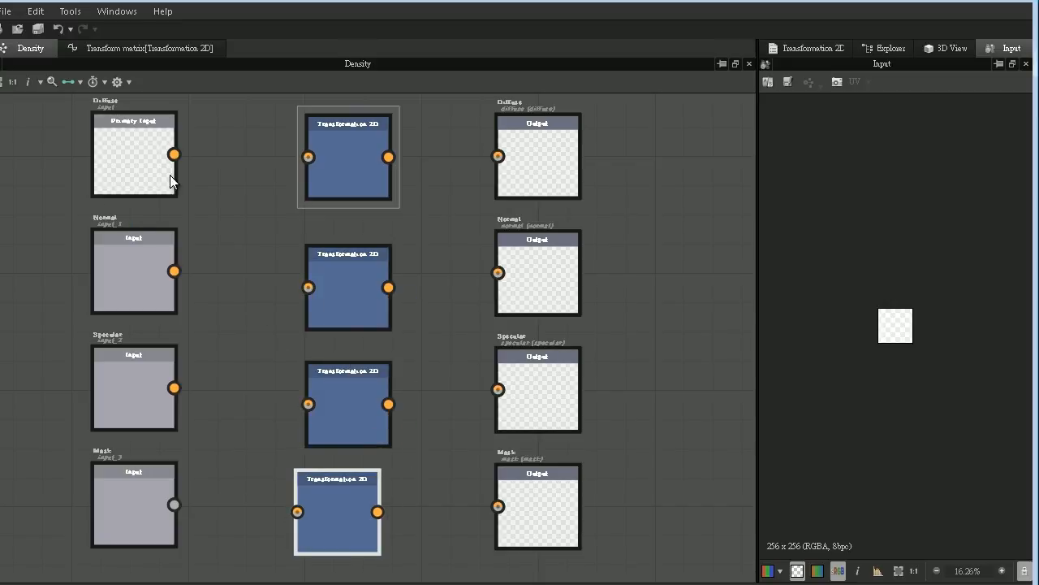
# - Connect the Diffuse, Normal, Specular and Mask inputs to the Transformation 2D nodes in their respective rows
pyautogui.moveTo(174, 154)
pyautogui.mouseDown()
pyautogui.moveTo(273, 172)
pyautogui.moveTo(308, 166)
pyautogui.moveTo(306, 156)
pyautogui.moveTo(196, 165)
pyautogui.moveTo(173, 155)
pyautogui.mouseUp()
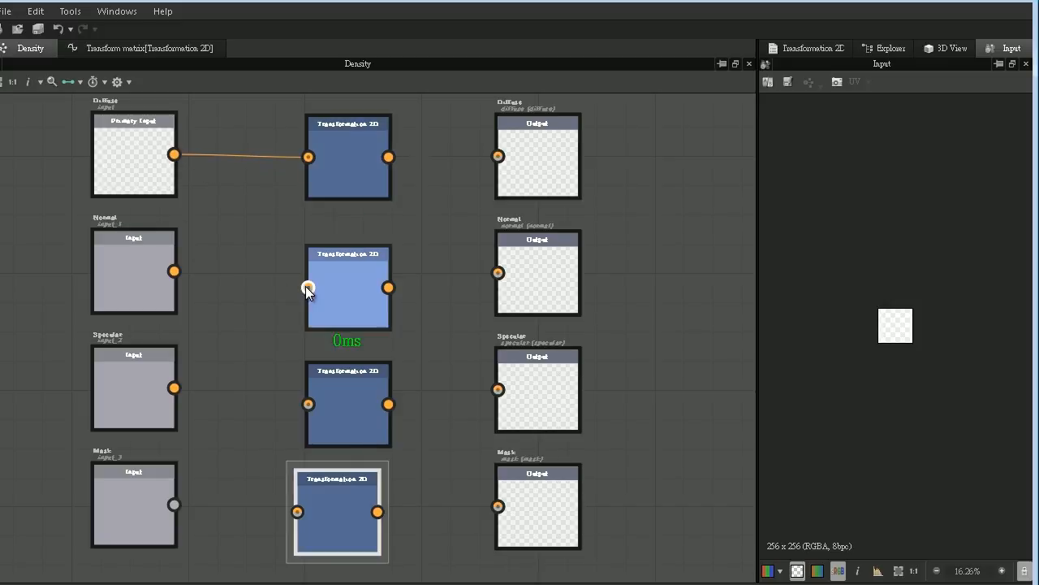
pyautogui.moveTo(307, 288); pyautogui.dragTo(174, 271)
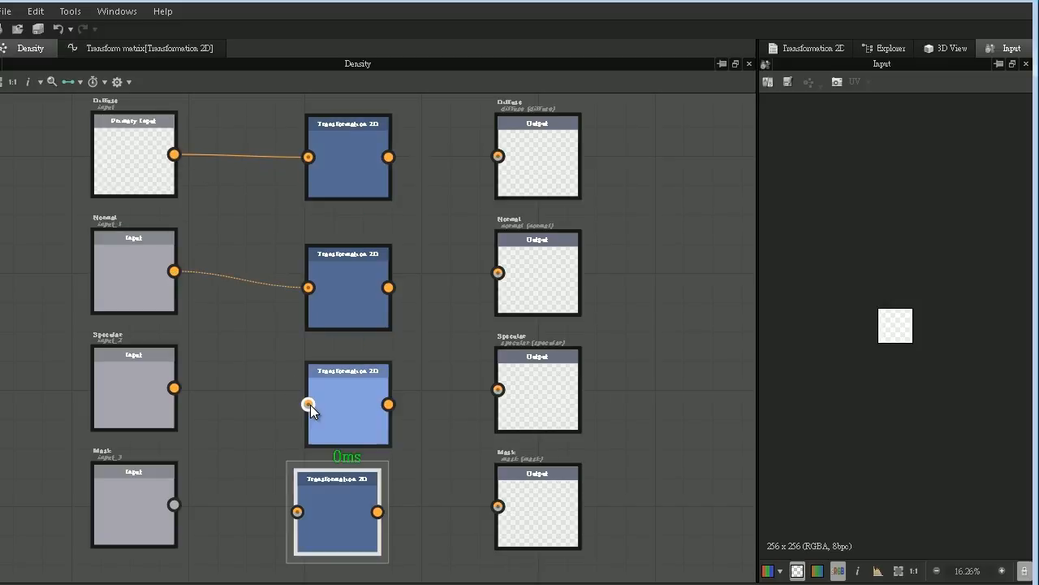
pyautogui.moveTo(308, 404); pyautogui.dragTo(174, 388)
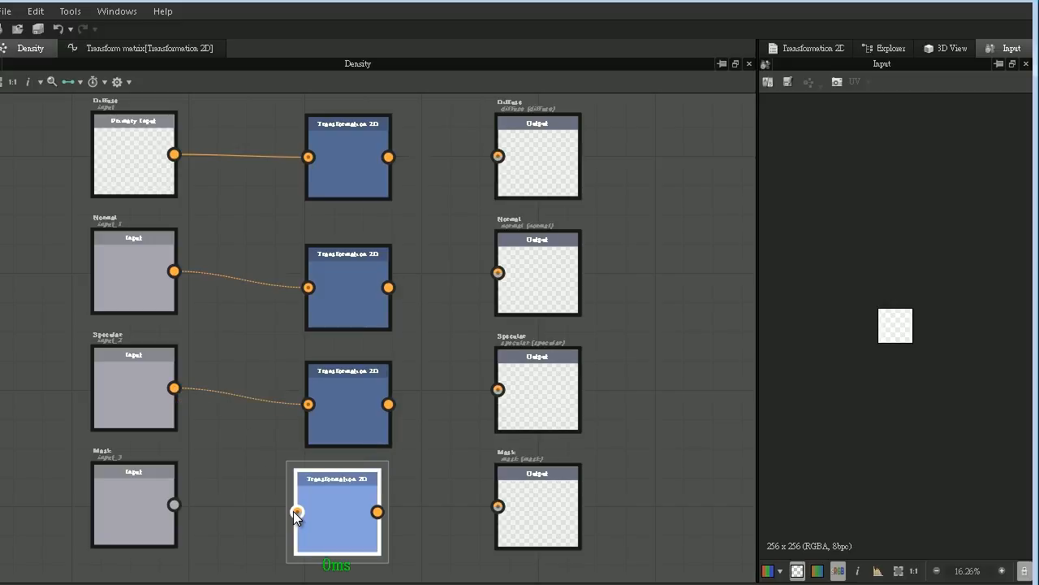
pyautogui.moveTo(175, 503); pyautogui.dragTo(175, 504)
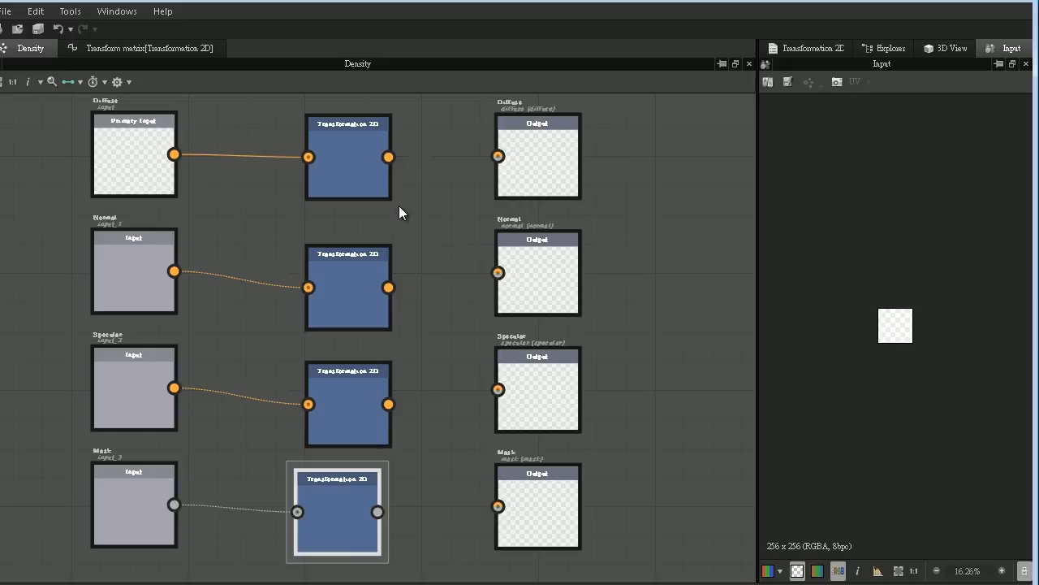
# - Connect the four Transformation 2D nodes to the Diffuse, Normal, Specular and Mask outputs in their respective rows
pyautogui.moveTo(457, 154); pyautogui.dragTo(497, 156)
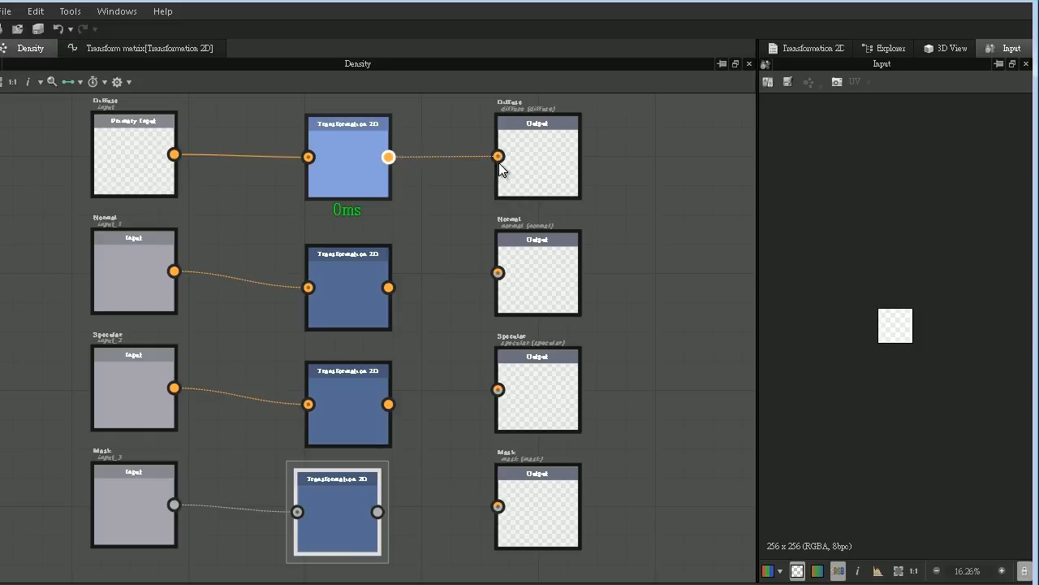
pyautogui.moveTo(389, 287); pyautogui.dragTo(502, 276)
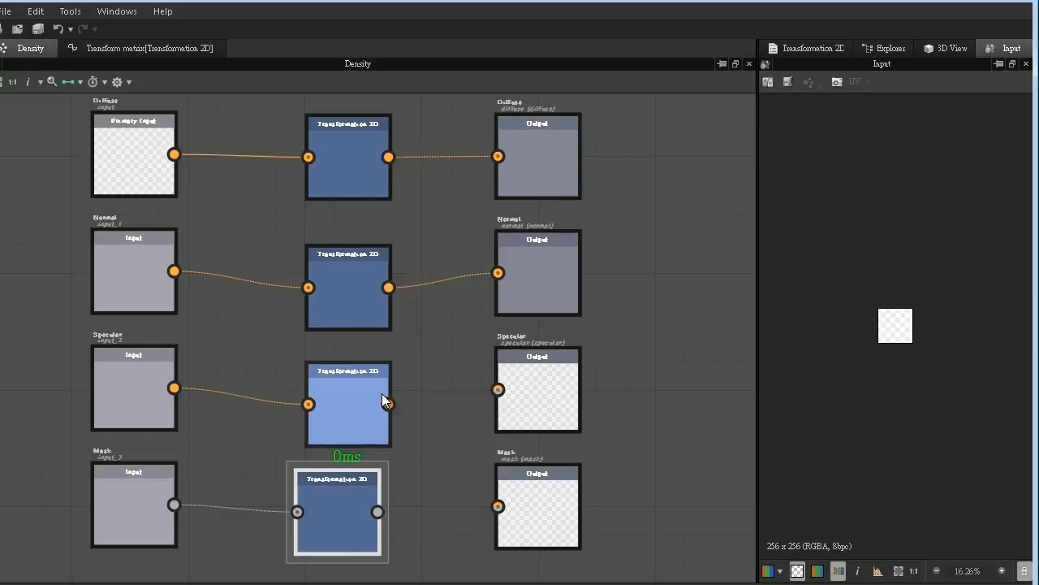
pyautogui.moveTo(388, 404); pyautogui.dragTo(498, 389)
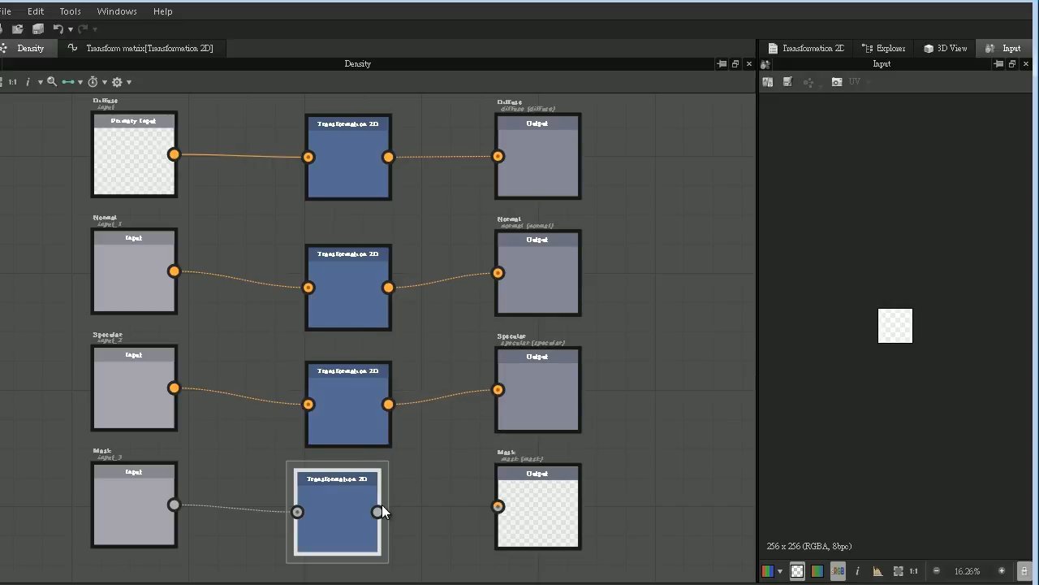
pyautogui.moveTo(378, 510); pyautogui.dragTo(495, 511)
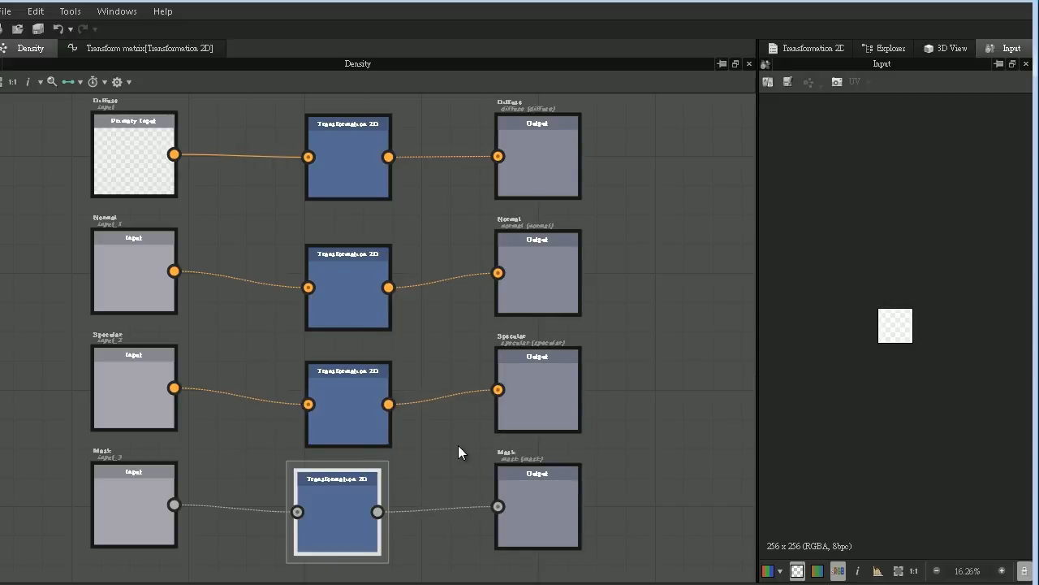
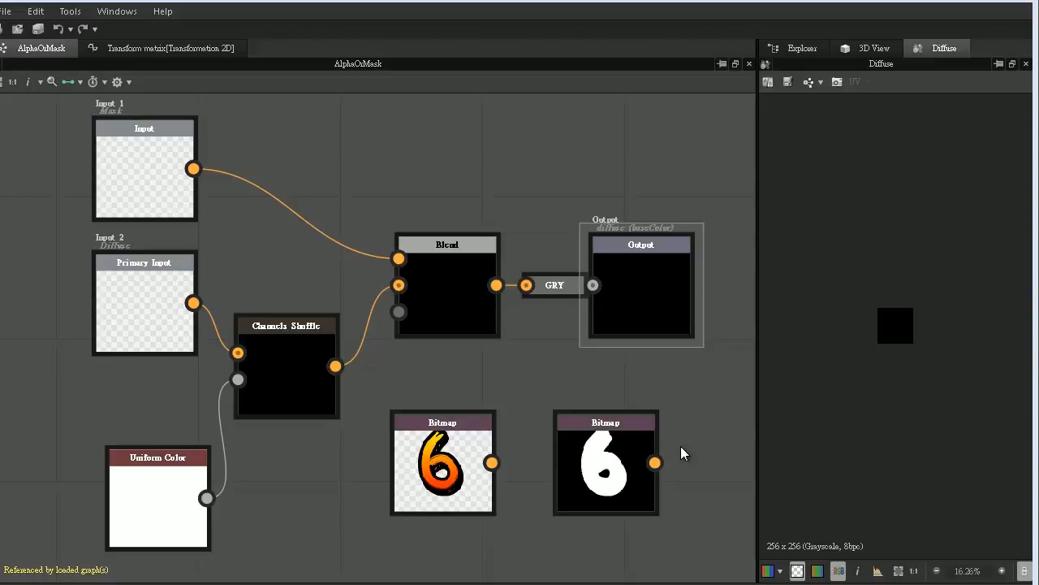
# - Test the finished AlphaOrMask graph by feeding the coloured bitmap into Channels Shuffle and the black-and-white bitmap into Blend
pyautogui.click(166, 305)
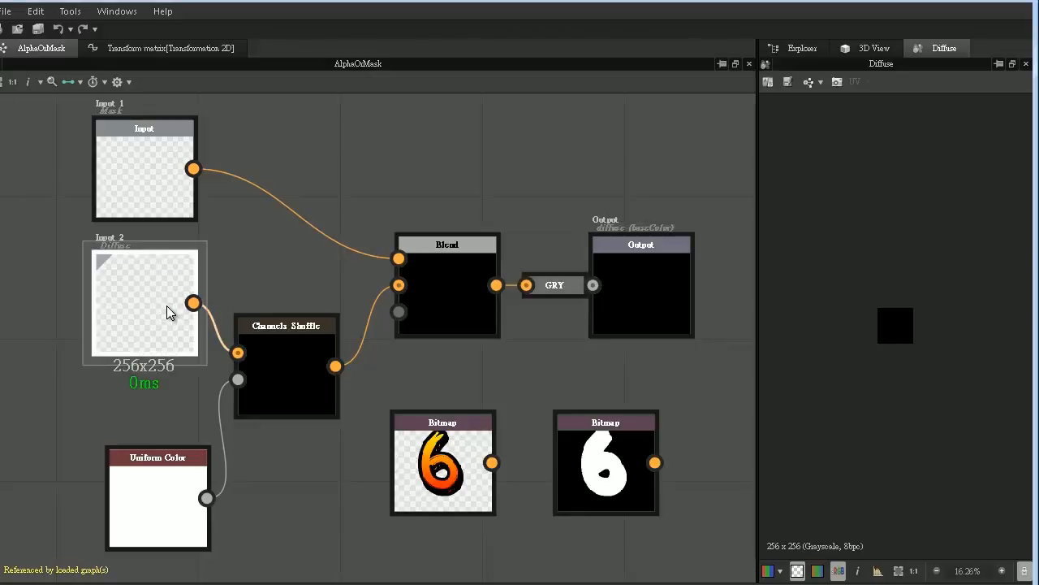
pyautogui.click(140, 162)
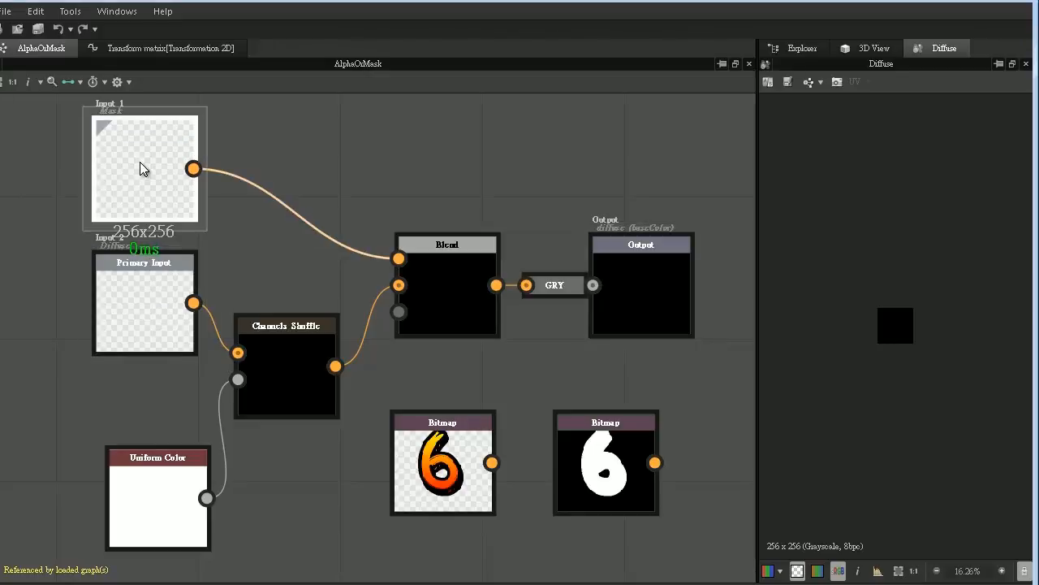
pyautogui.click(495, 467)
pyautogui.moveTo(495, 467); pyautogui.dragTo(237, 353)
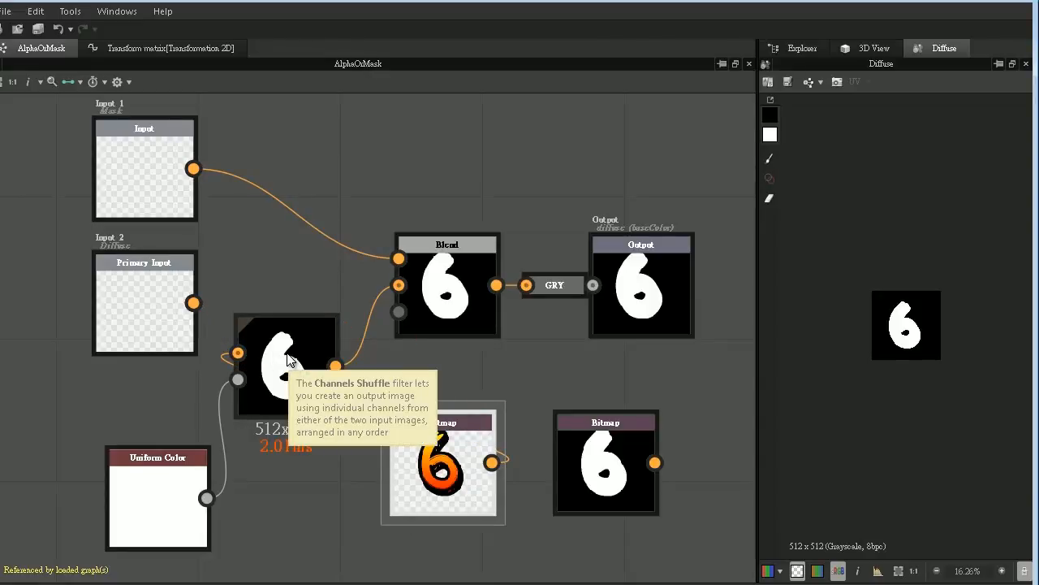
pyautogui.moveTo(606, 445); pyautogui.dragTo(398, 258)
pyautogui.click(443, 278)
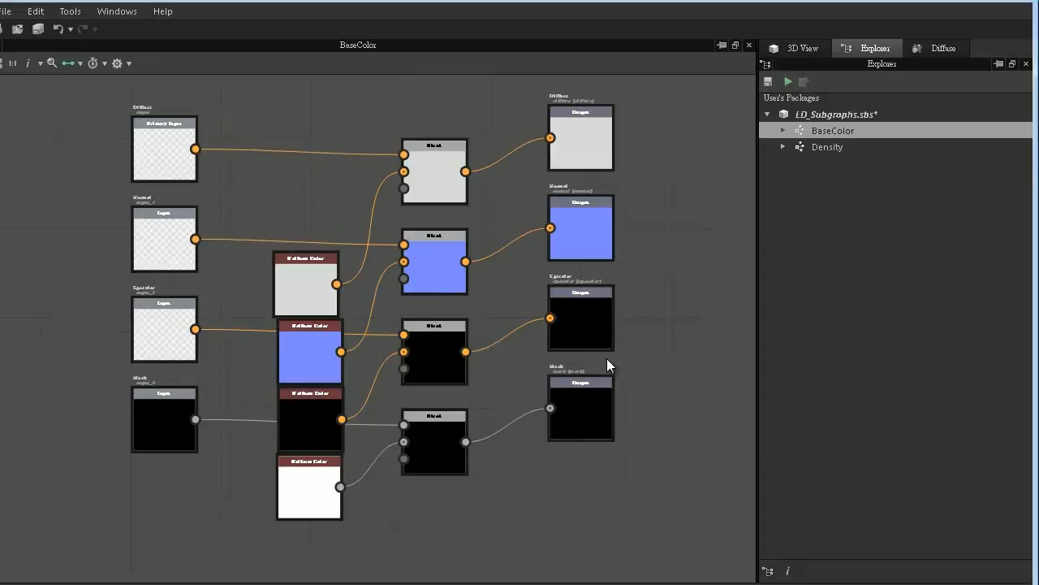
# - Save the LD_Subgraphs package and set up a new graph in it named AlphaOrMask with size mode Relative To Parent
pyautogui.rightClick(827, 116)
pyautogui.click(872, 204)
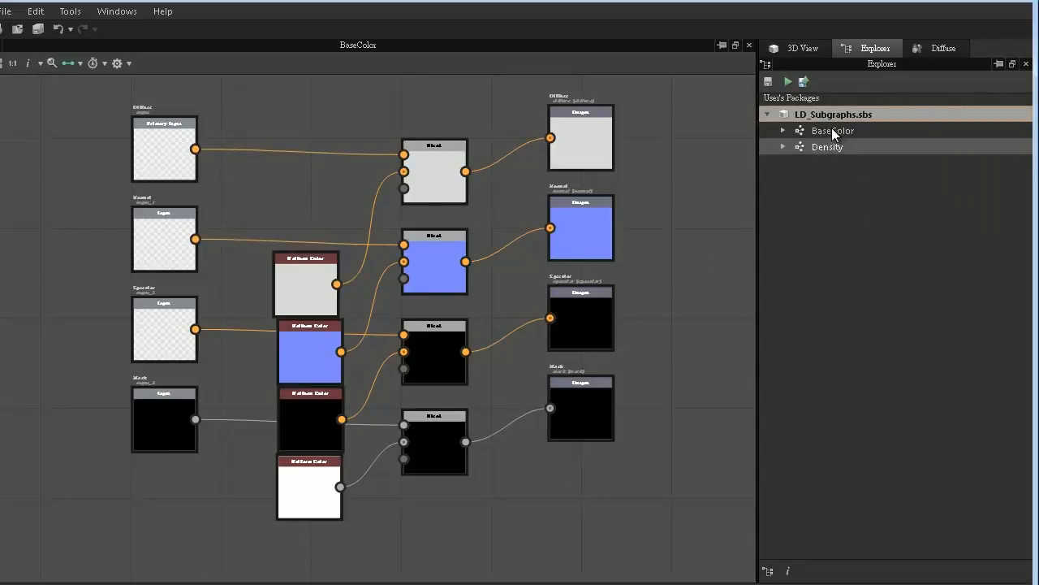
pyautogui.rightClick(833, 113)
pyautogui.moveTo(859, 125)
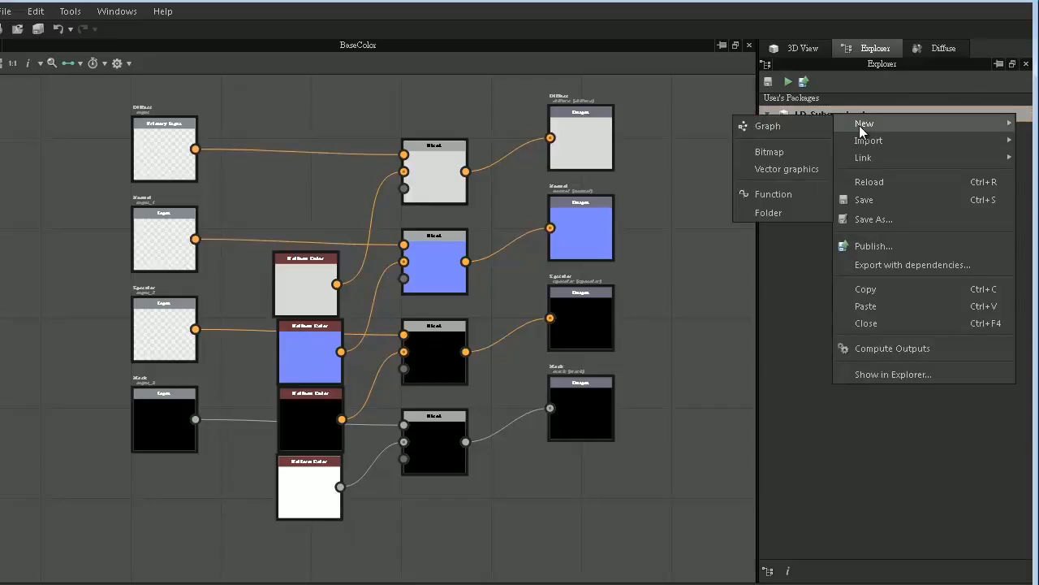
pyautogui.click(802, 126)
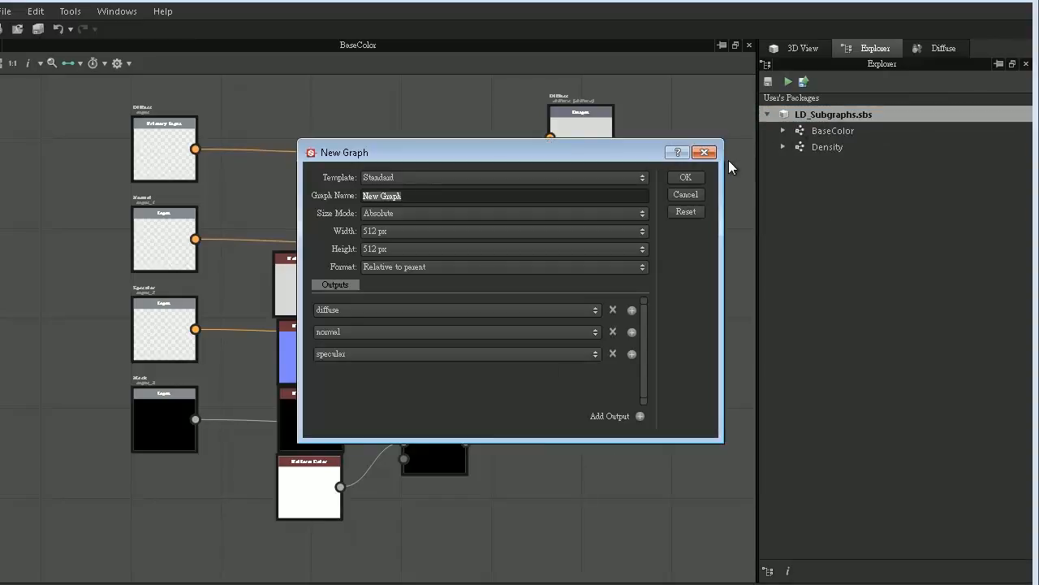
pyautogui.write('AlphaOrMask')
pyautogui.click(521, 211)
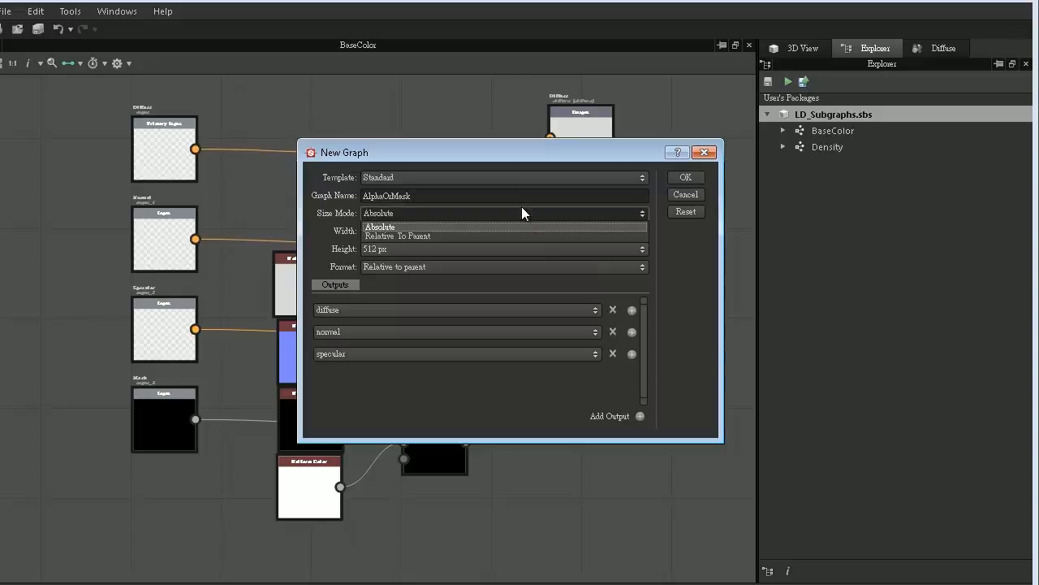
pyautogui.click(443, 236)
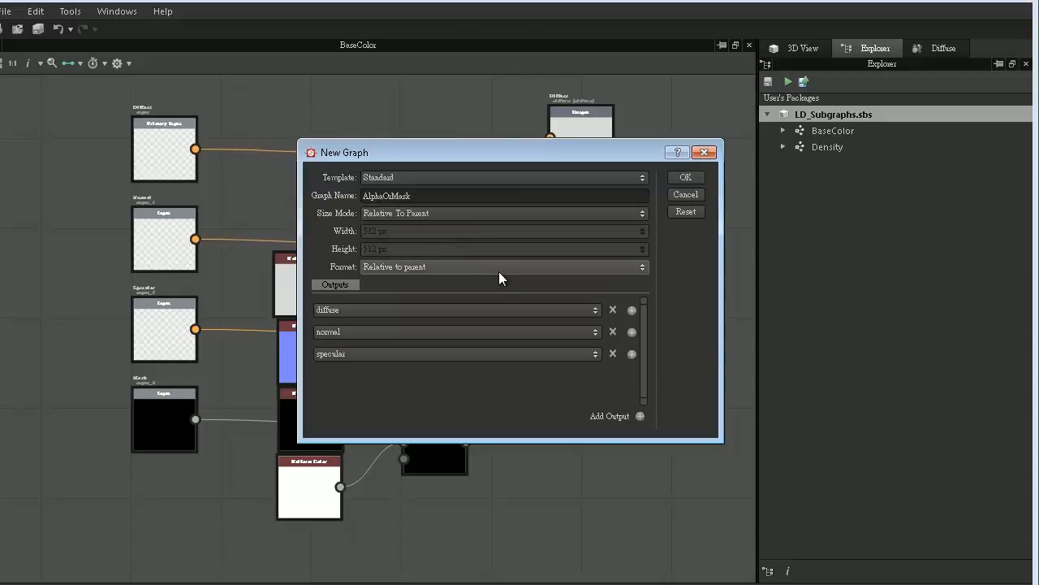
# - Reduce the new graph's outputs to a single baseColor output and create the graph
pyautogui.click(611, 309)
pyautogui.click(613, 311)
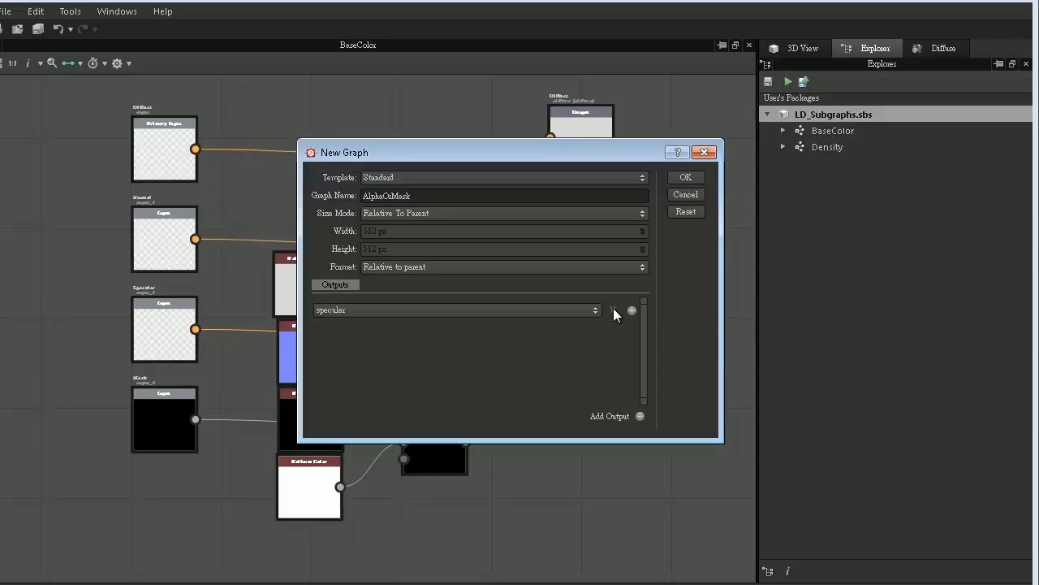
pyautogui.click(589, 311)
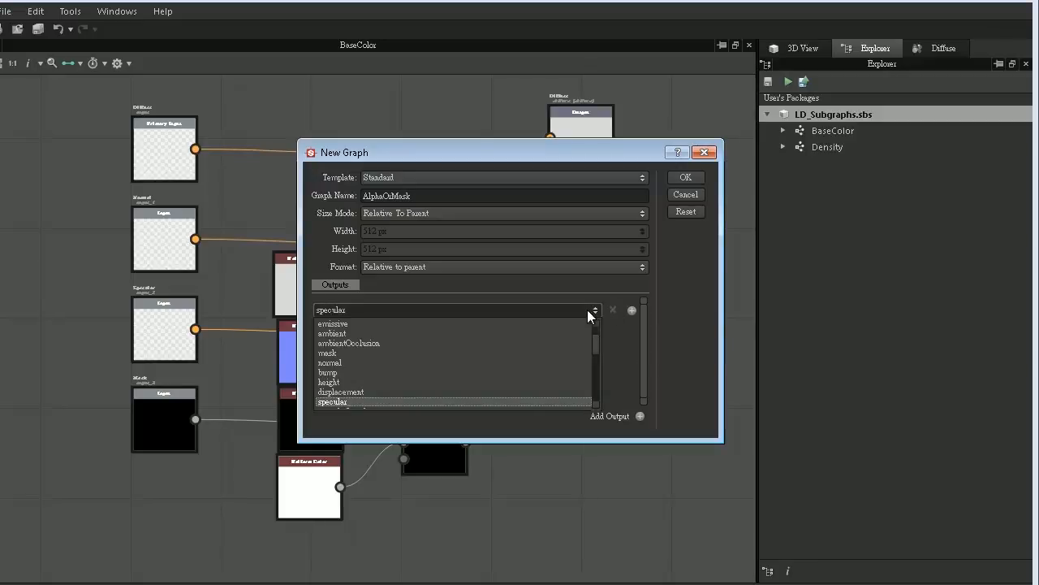
pyautogui.moveTo(597, 341); pyautogui.dragTo(597, 329)
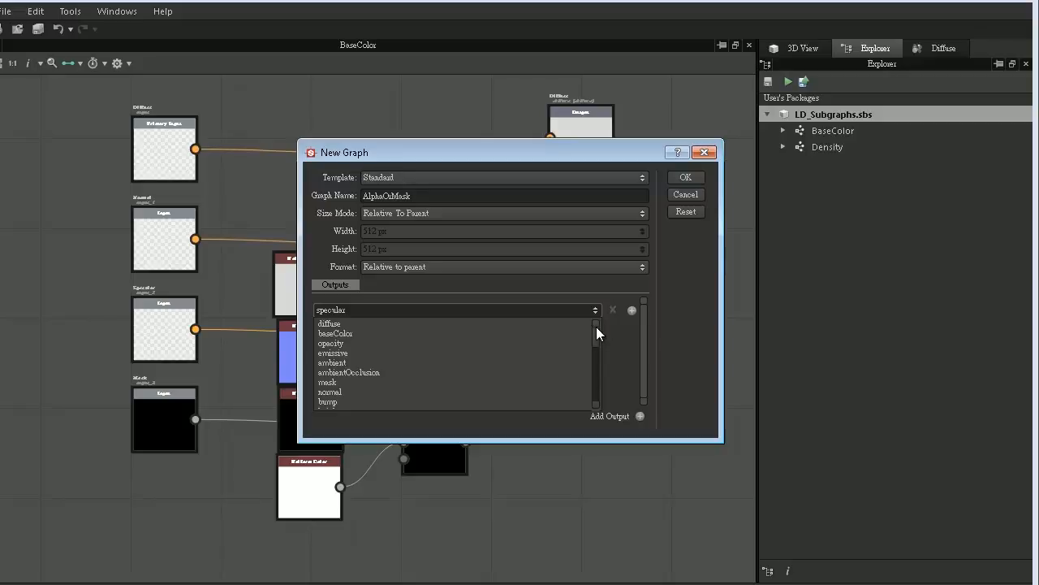
pyautogui.click(355, 334)
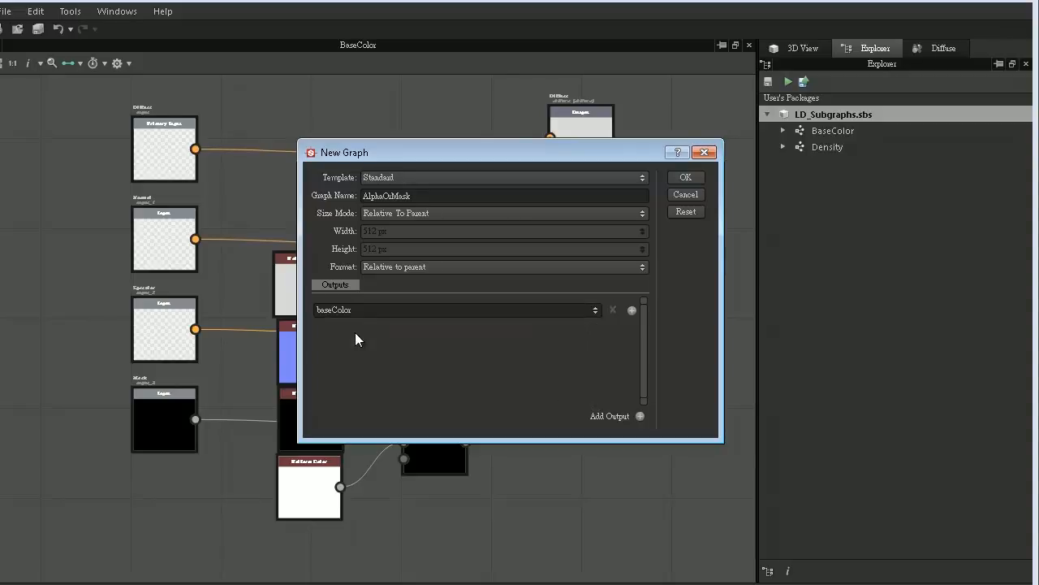
pyautogui.click(684, 177)
# - Move the Base Color output aside and add a Color Image Input node at the opposite side of the graph
pyautogui.scroll(-8, 680, 176)
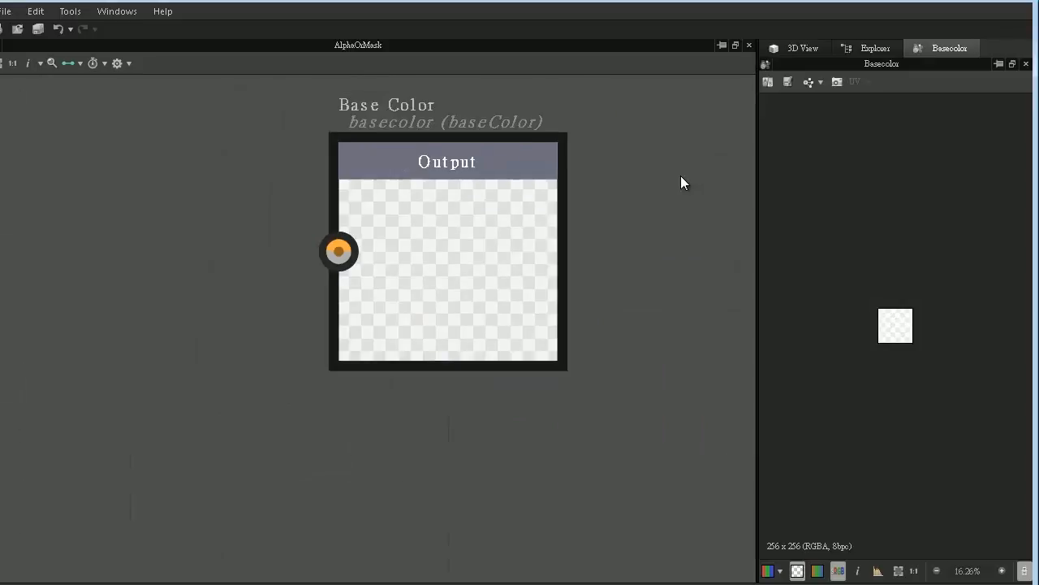
pyautogui.moveTo(549, 229); pyautogui.dragTo(604, 287, button='middle')
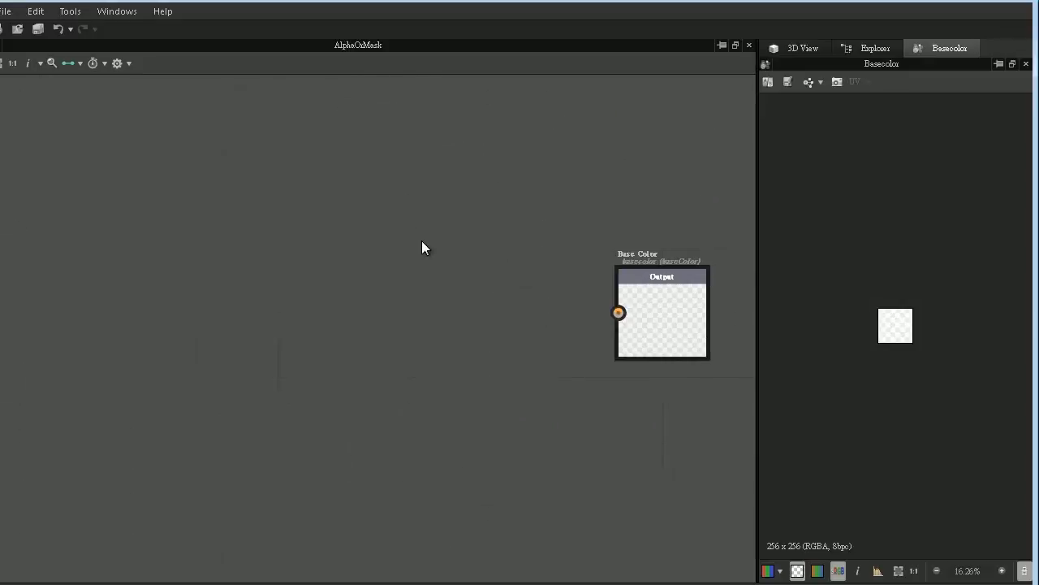
pyautogui.rightClick(313, 185)
pyautogui.moveTo(358, 195)
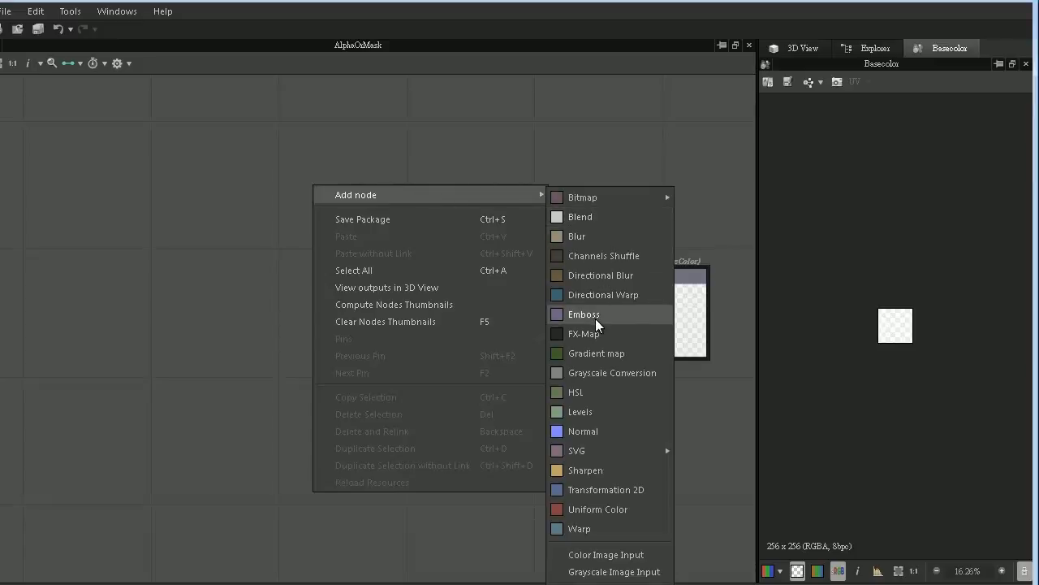
pyautogui.click(605, 555)
pyautogui.click(244, 192)
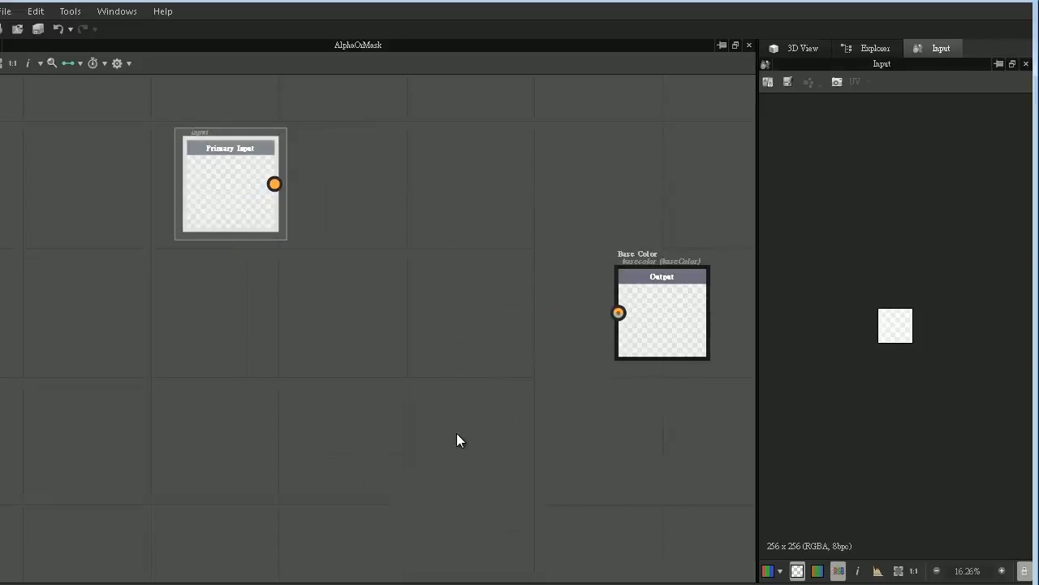
# - Dock the node parameters alongside the 3D View and Explorer, and label the colour input node Input 1
pyautogui.moveTo(365, 581); pyautogui.dragTo(903, 128)
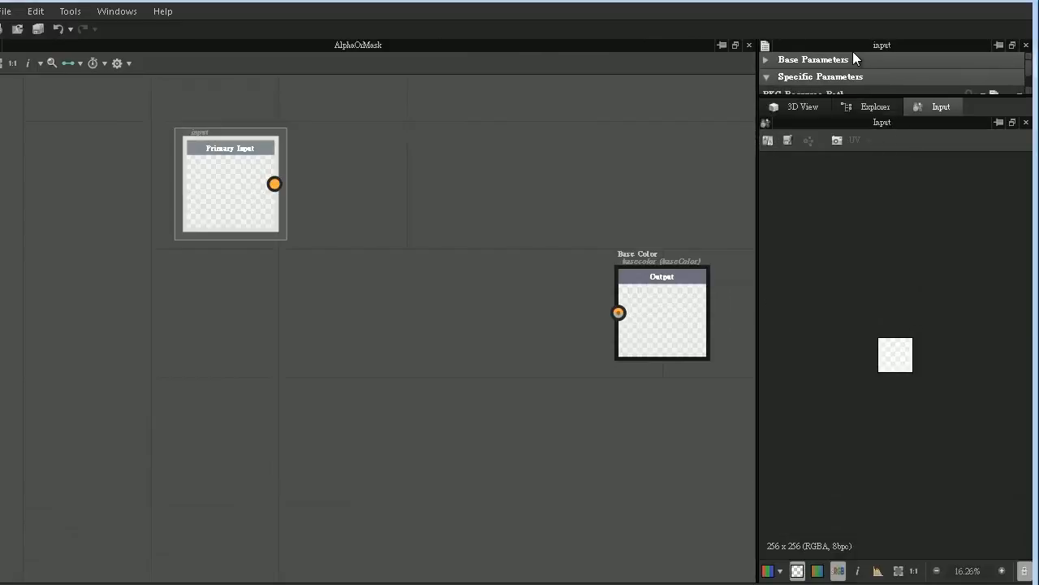
pyautogui.moveTo(852, 46); pyautogui.dragTo(924, 123)
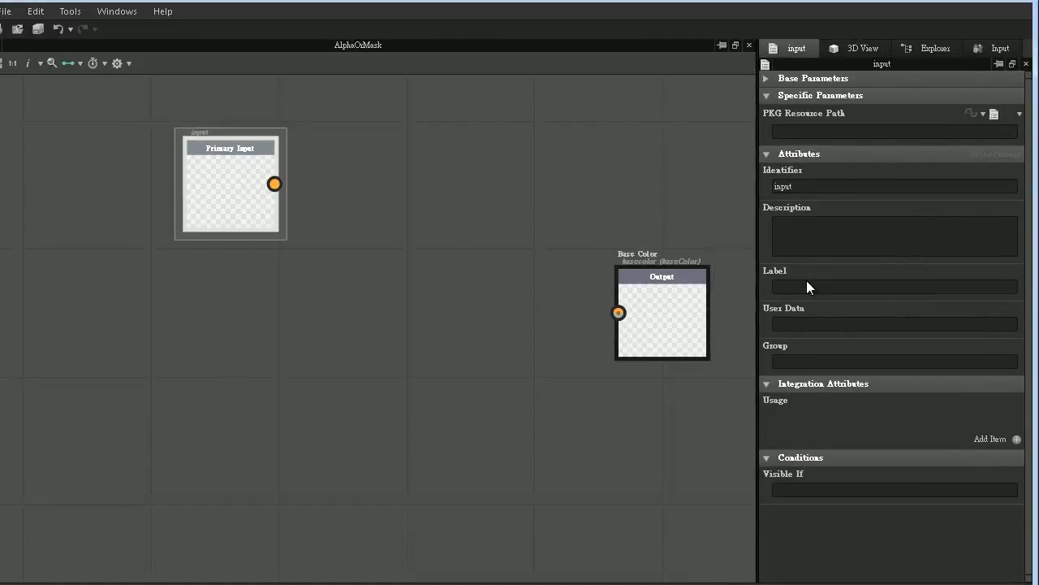
pyautogui.write('nput 1')
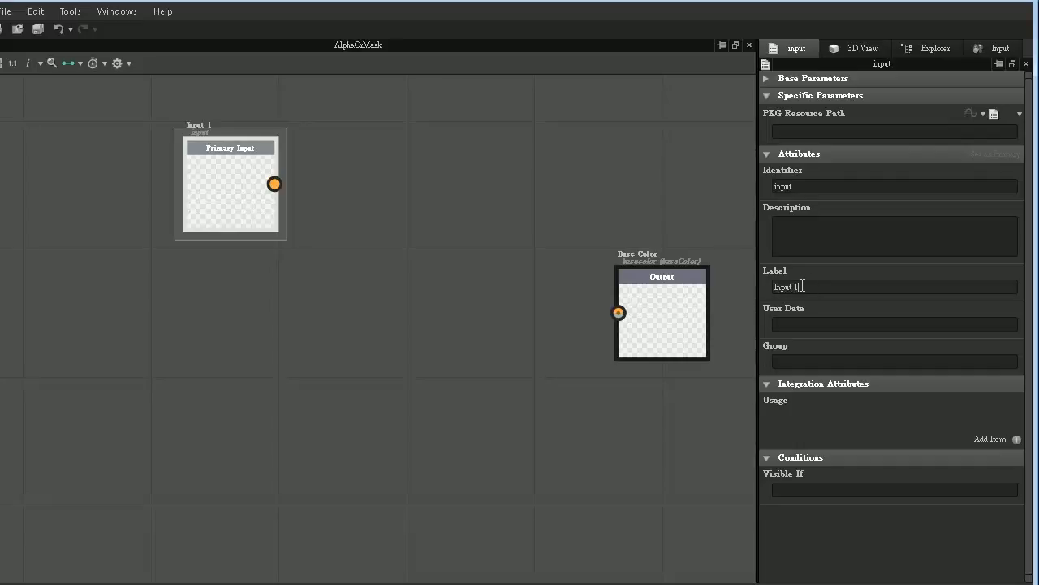
# - Duplicate the Input 1 node and arrange the copy below the original
pyautogui.doubleClick(212, 163)
pyautogui.hotkey('ctrl', 'c')
pyautogui.hotkey('ctrl', 'v')
pyautogui.moveTo(360, 312); pyautogui.dragTo(186, 312)
pyautogui.doubleClick(186, 312)
pyautogui.moveTo(231, 198); pyautogui.dragTo(190, 182)
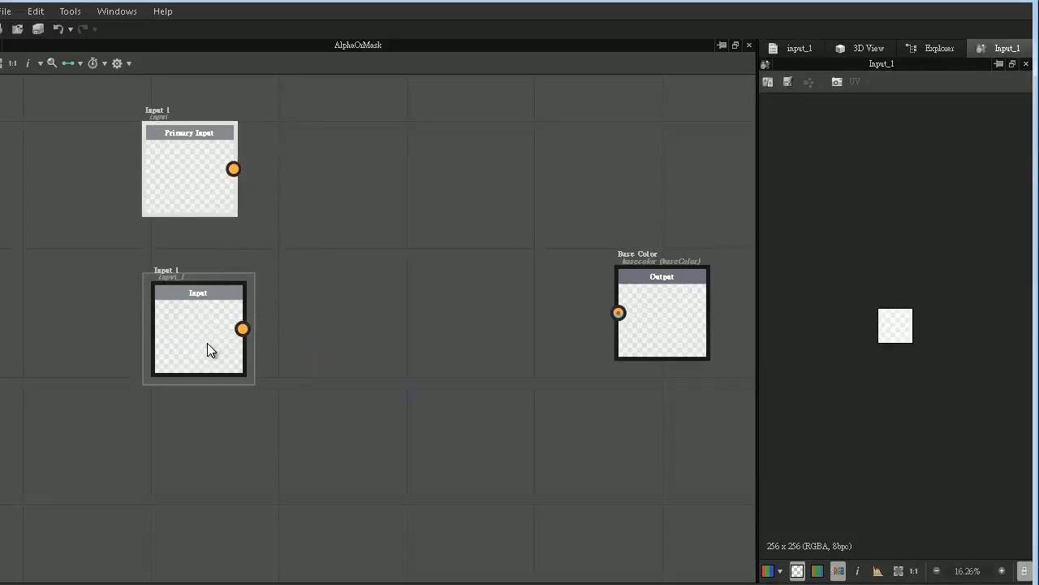
# - Label the copied input node Input 2 and align Input 1 directly above it
pyautogui.click(804, 47)
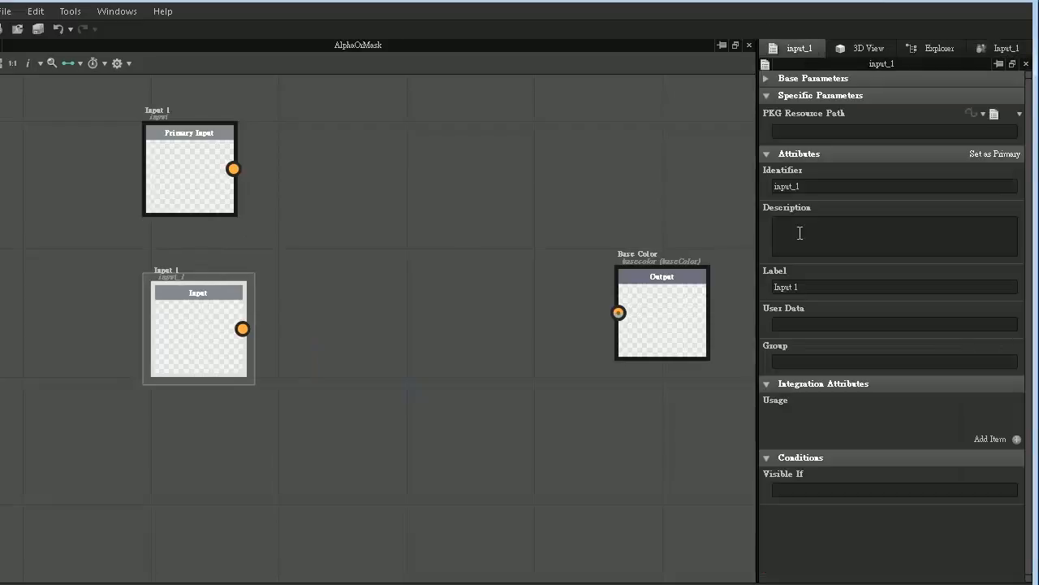
pyautogui.press('BackSpace')
pyautogui.write('2')
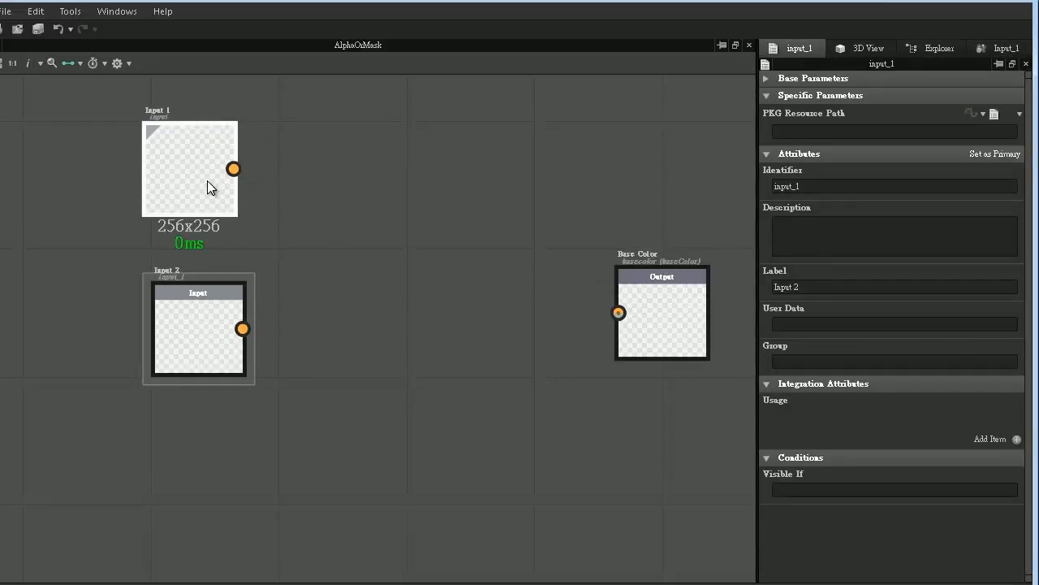
pyautogui.moveTo(209, 182); pyautogui.dragTo(218, 182)
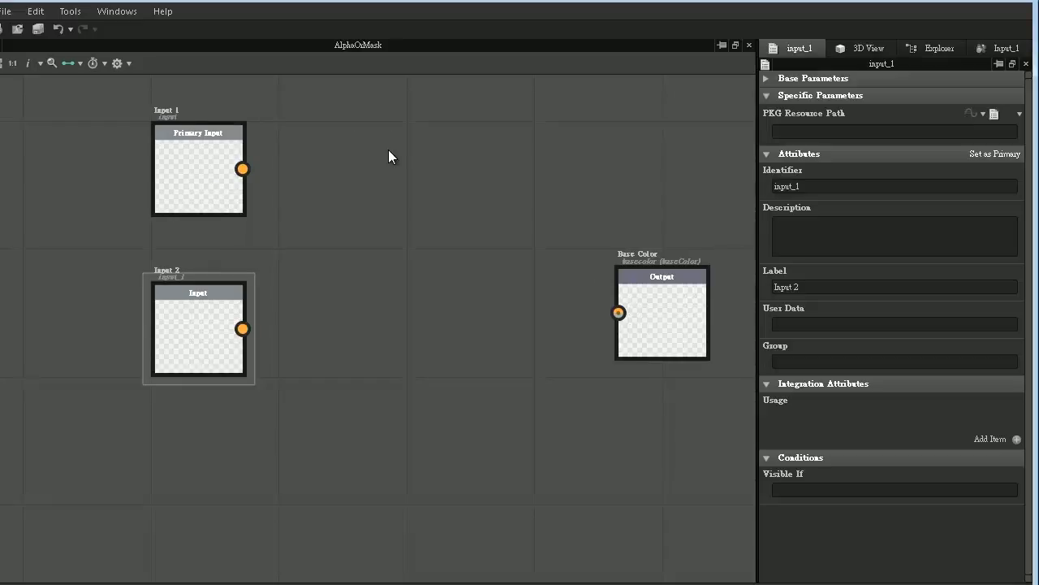
# - Add a Uniform Color node below Input 2 and make it grayscale white with a luminance of 255
pyautogui.rightClick(388, 150)
pyautogui.moveTo(433, 160)
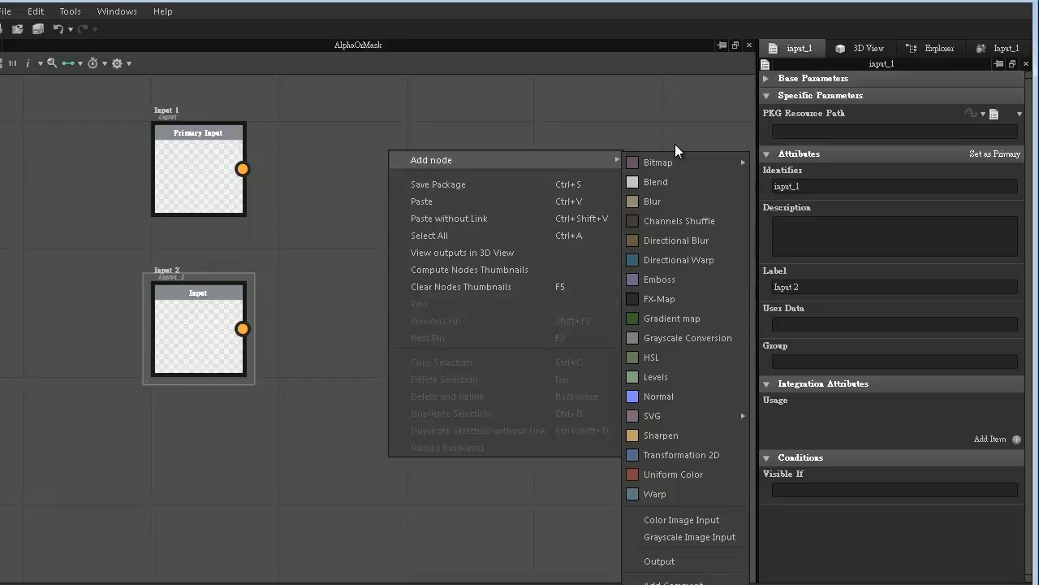
pyautogui.click(680, 476)
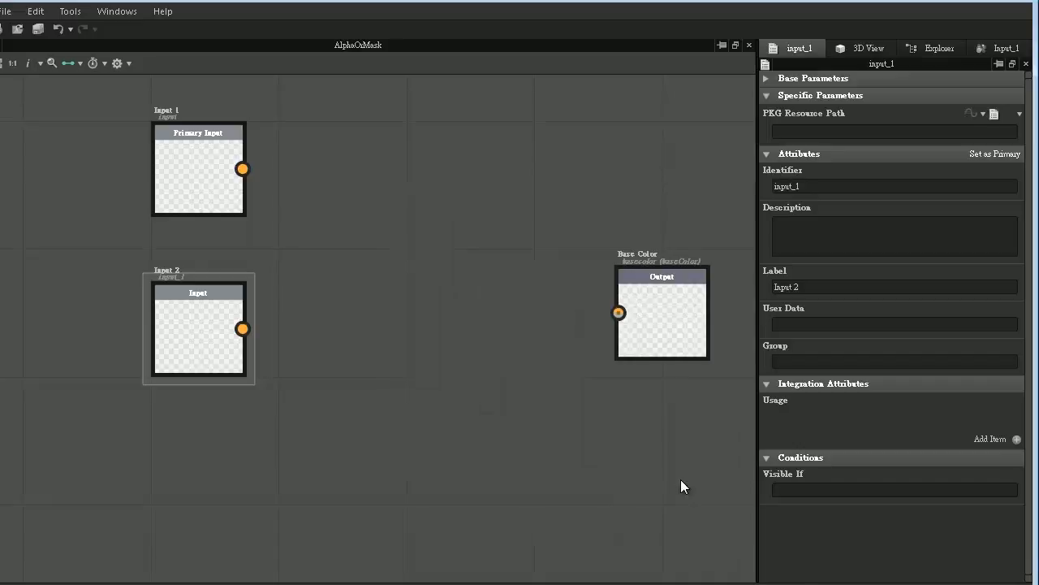
pyautogui.moveTo(378, 184); pyautogui.dragTo(231, 490)
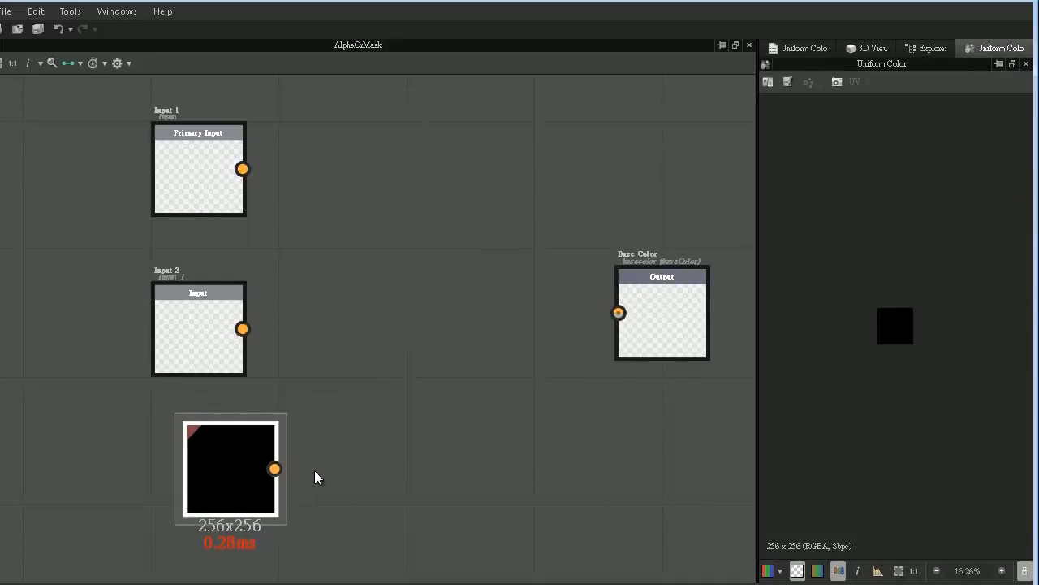
pyautogui.click(802, 49)
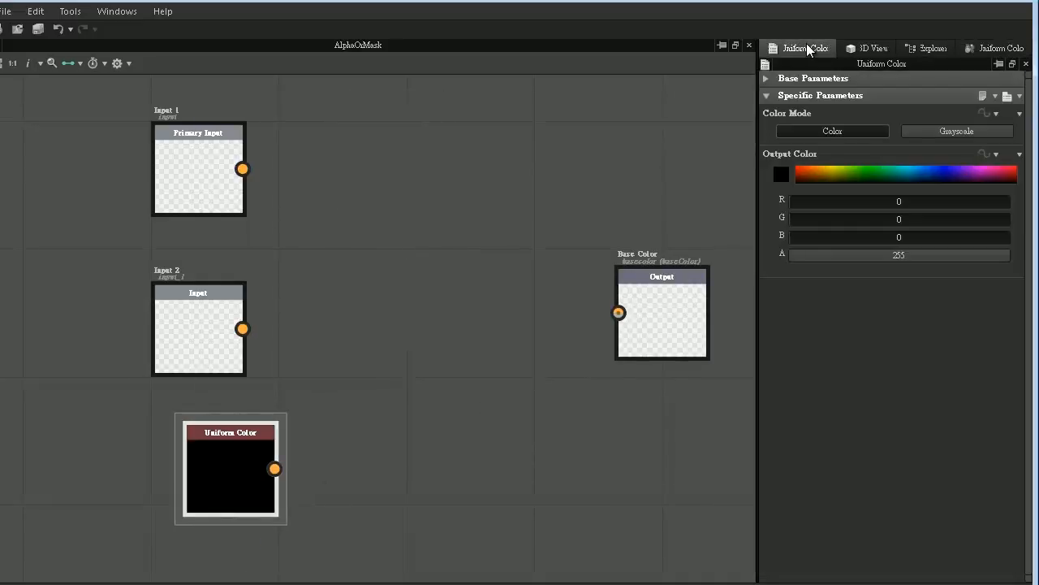
pyautogui.click(928, 130)
pyautogui.moveTo(896, 171); pyautogui.dragTo(1035, 171)
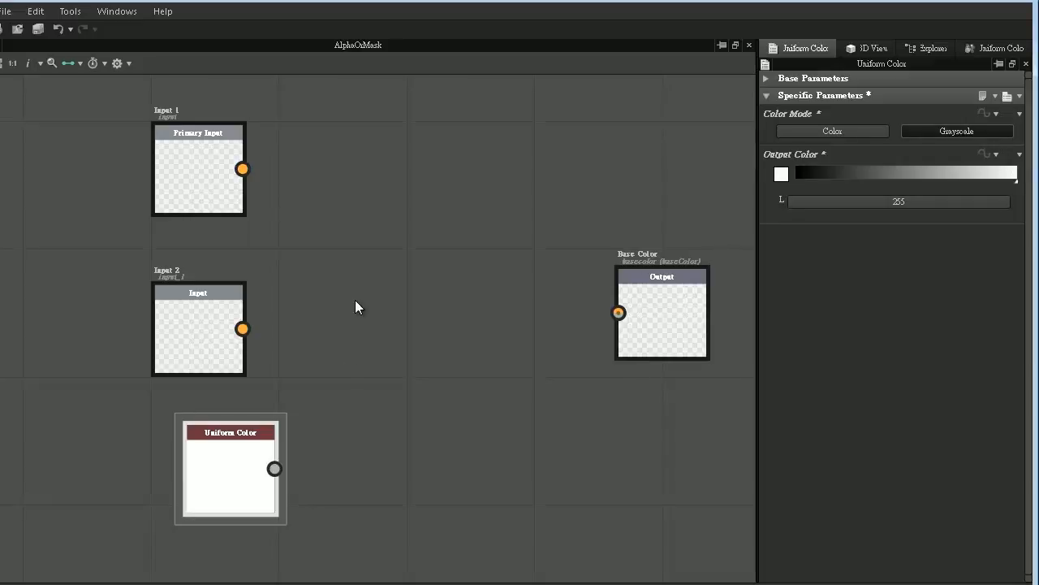
# - Add a Channels Shuffle node, connecting Input 2 to its first input and the white Uniform Color to its second
pyautogui.rightClick(350, 256)
pyautogui.moveTo(373, 263)
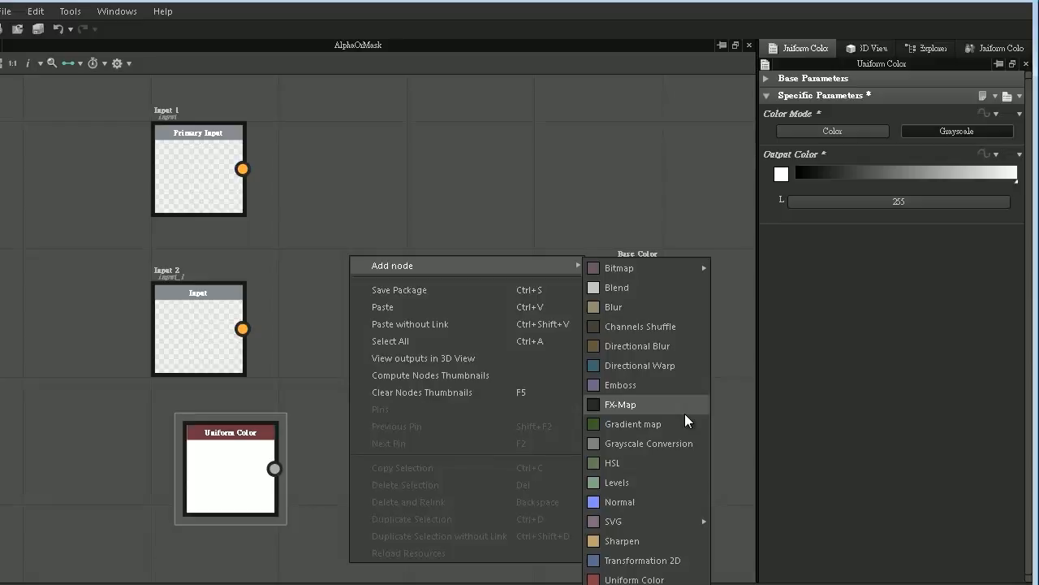
pyautogui.click(686, 329)
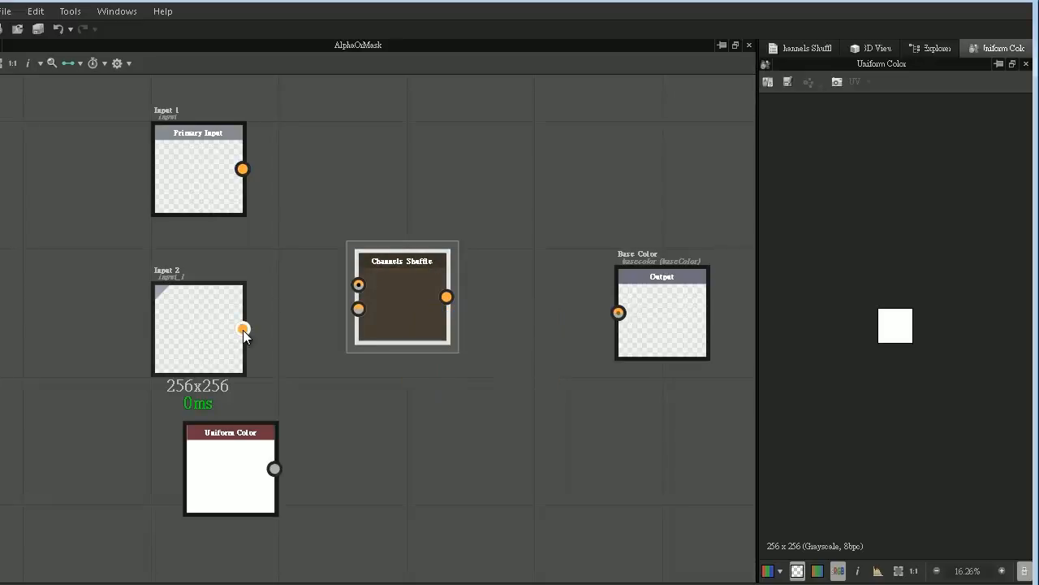
pyautogui.moveTo(243, 329); pyautogui.dragTo(358, 284)
pyautogui.moveTo(416, 335); pyautogui.dragTo(414, 367)
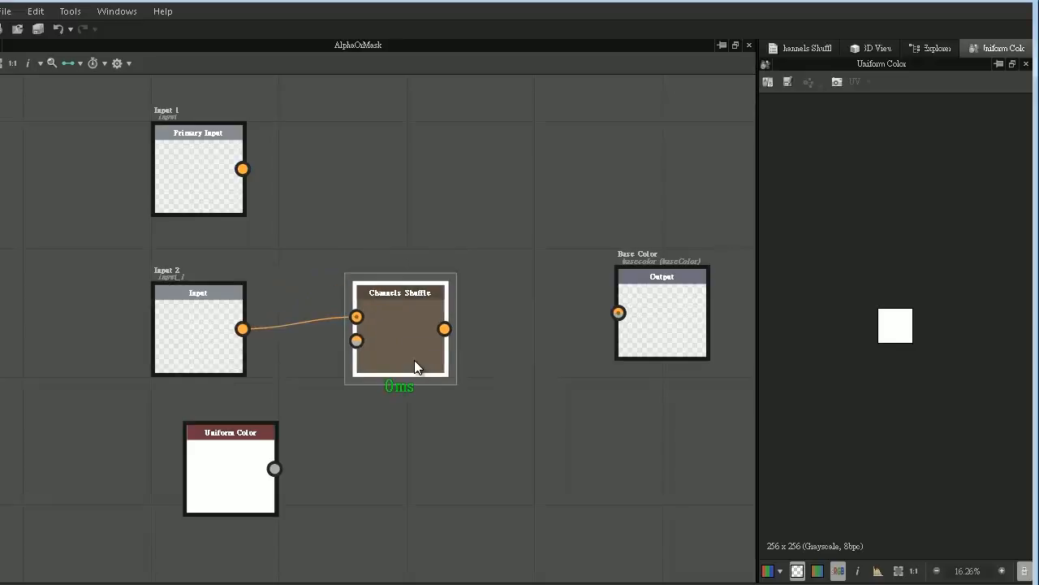
pyautogui.moveTo(274, 468); pyautogui.dragTo(364, 370)
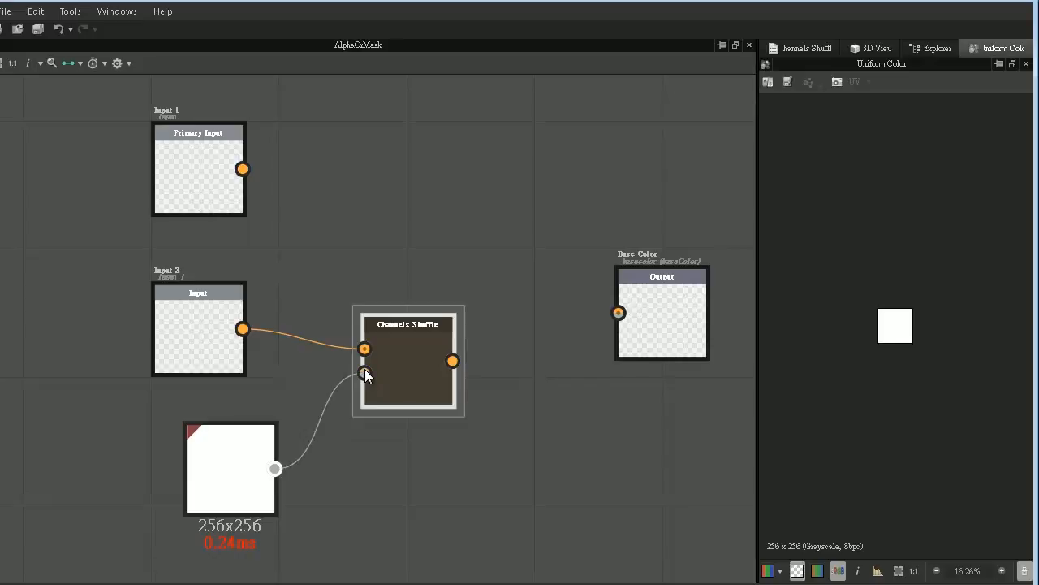
# - Open the Channels Shuffle node's parameters and set its Alpha Channel to Input 2 Alpha Channel
pyautogui.doubleClick(412, 367)
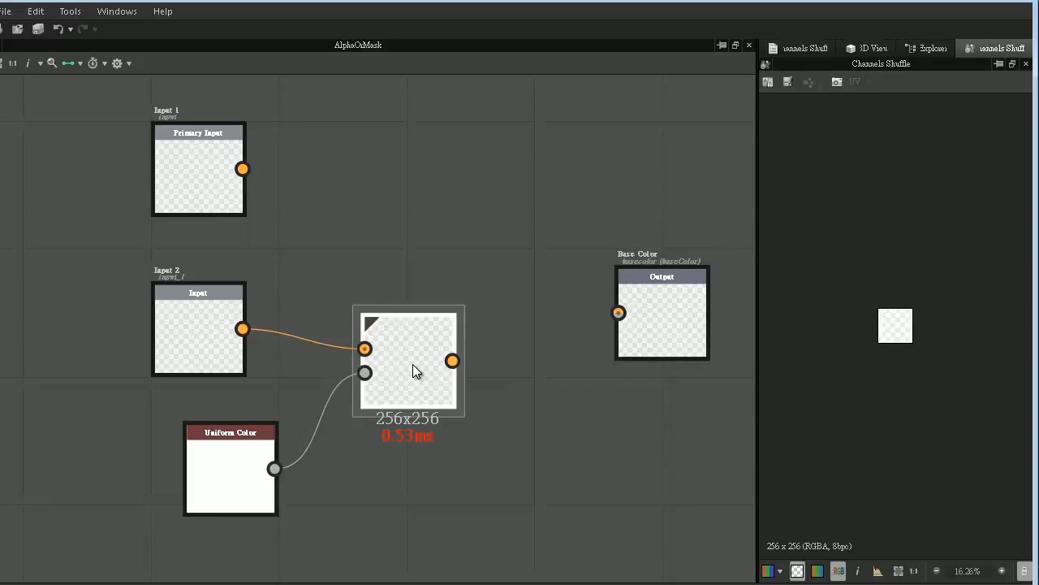
pyautogui.click(800, 48)
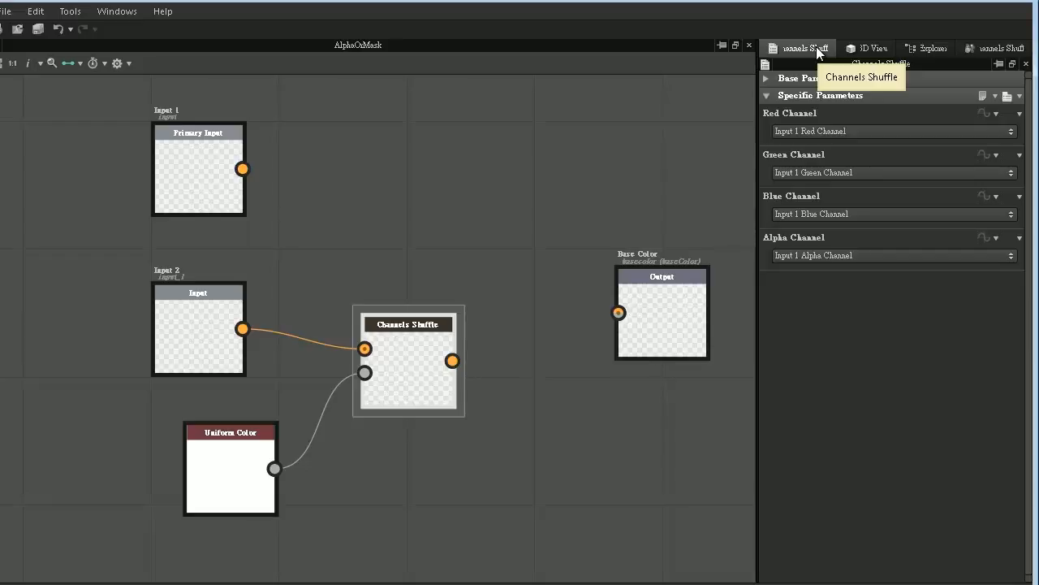
pyautogui.click(837, 255)
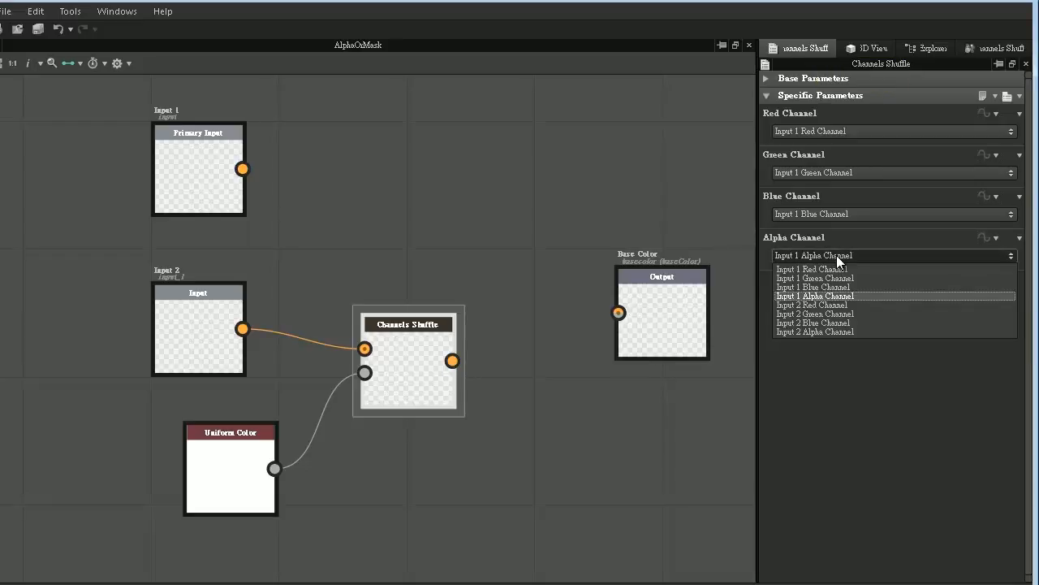
pyautogui.click(819, 331)
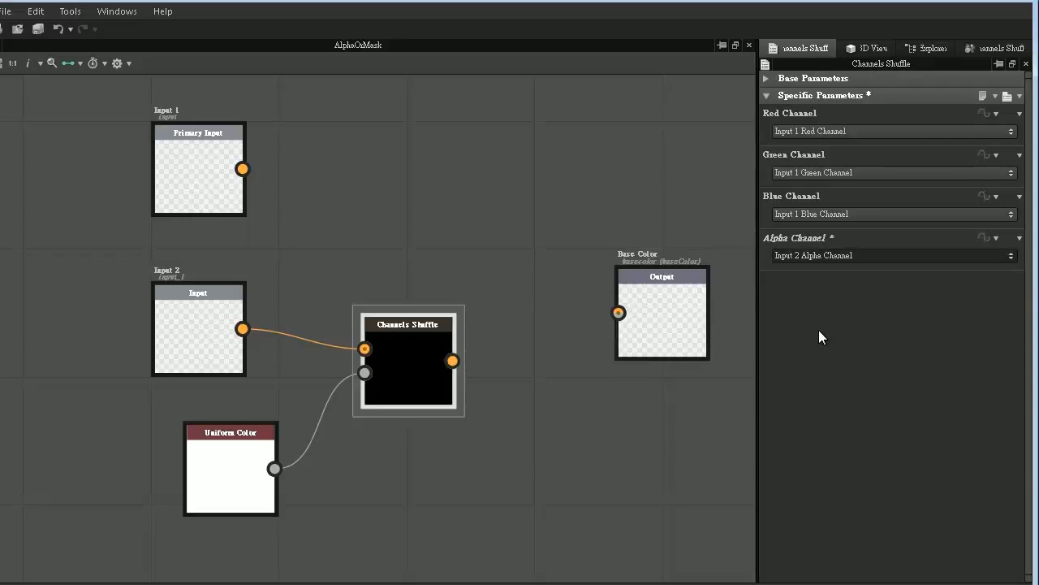
# - Set the Channels Shuffle's Red, Green and Blue channels all to Input 1 Alpha Channel
pyautogui.click(795, 132)
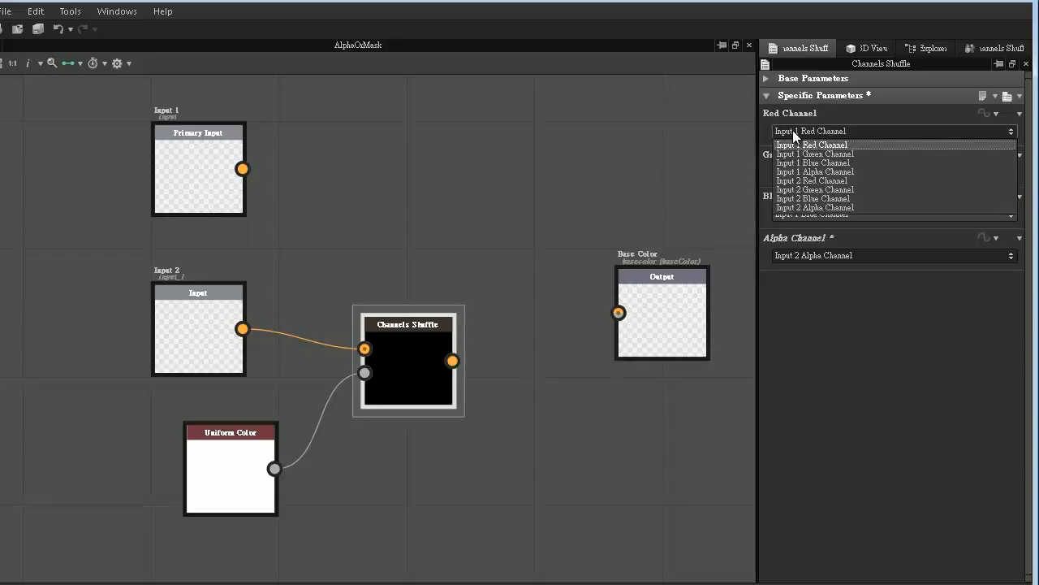
pyautogui.click(815, 172)
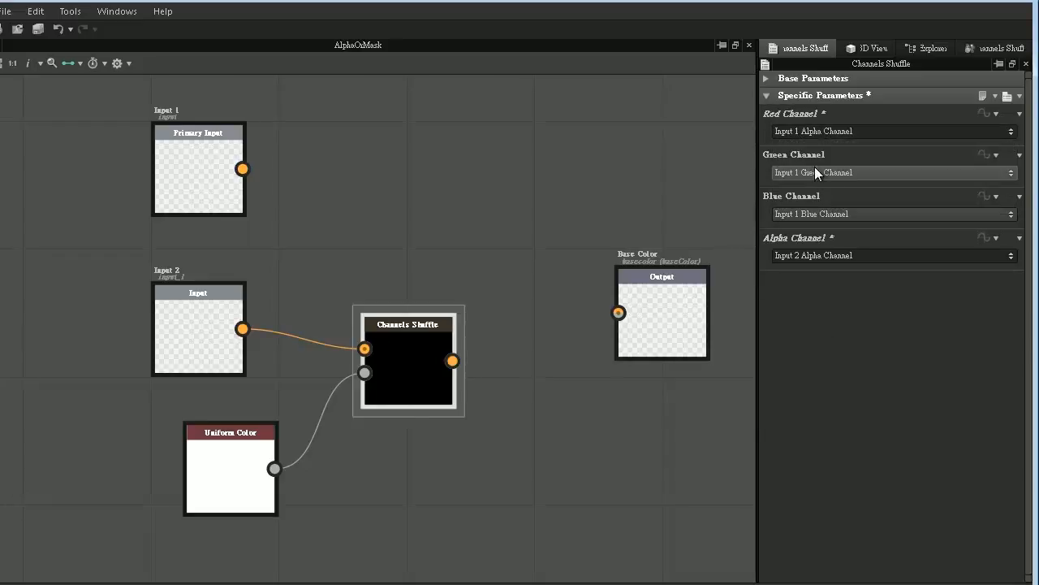
pyautogui.click(816, 172)
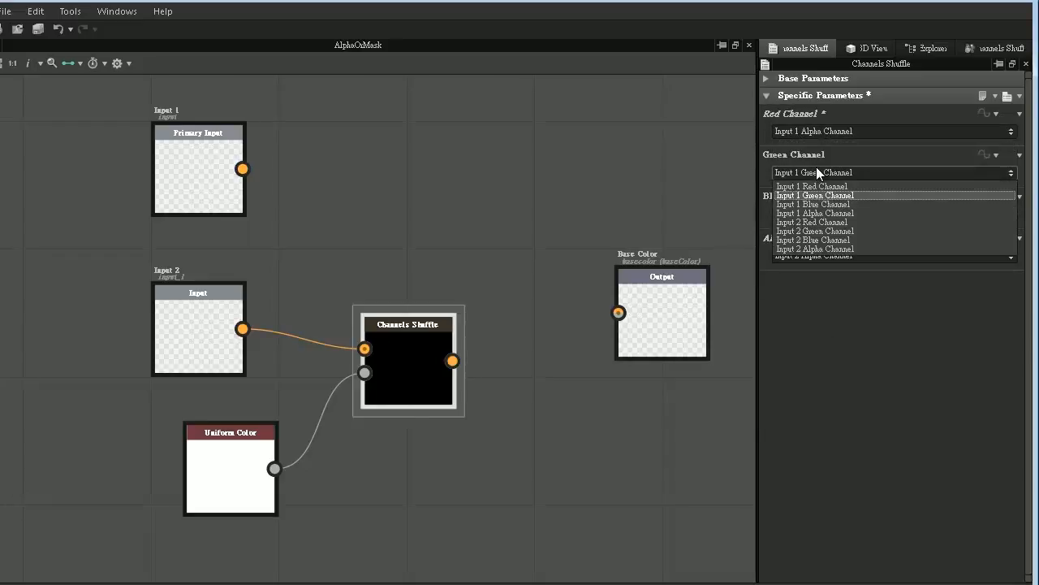
pyautogui.click(825, 214)
pyautogui.click(828, 216)
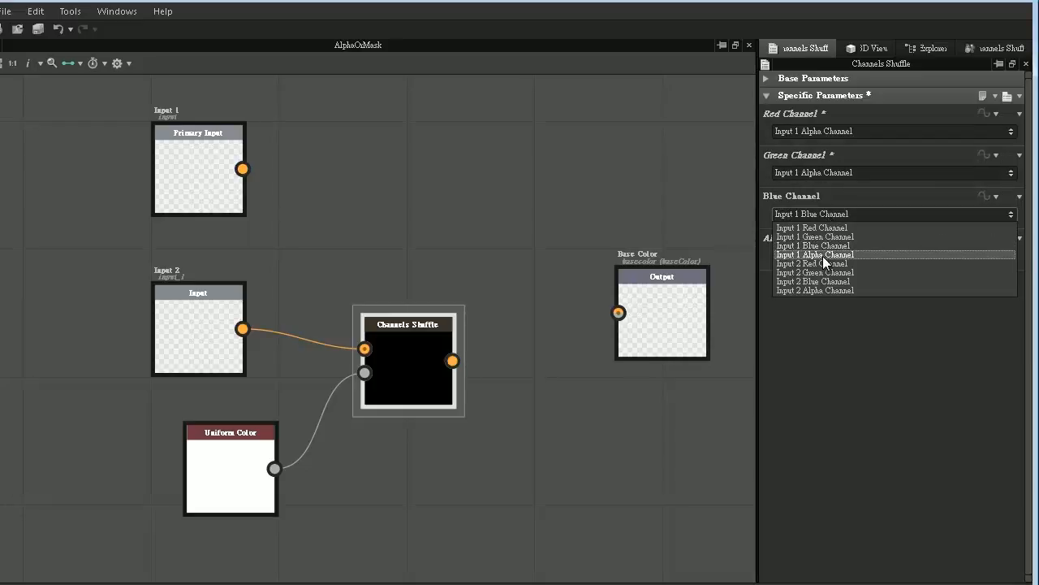
pyautogui.click(823, 255)
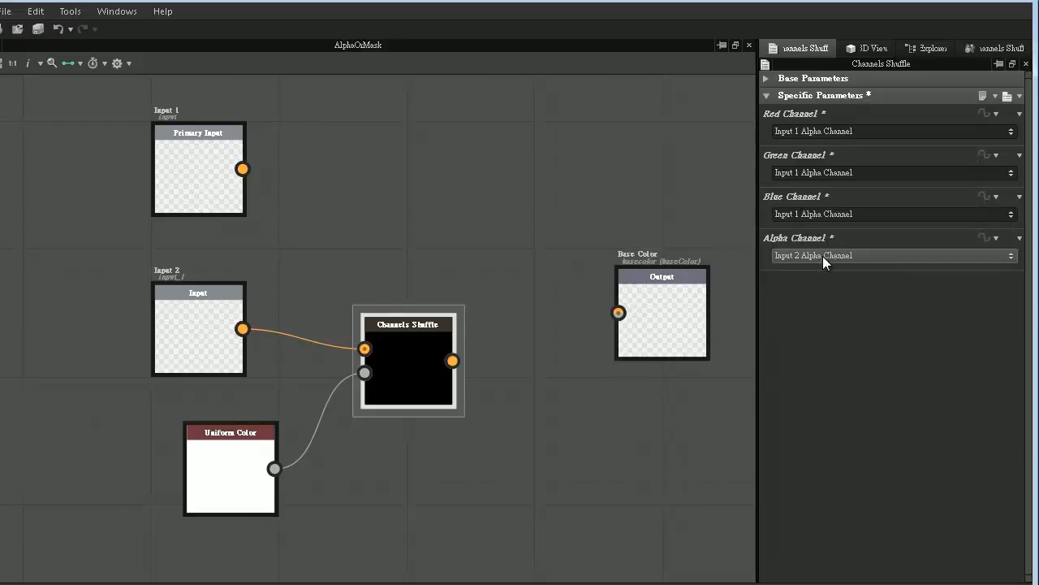
# - Add a Blend node with Input 1 as foreground and the Channels Shuffle as background, placing it above the Channels Shuffle
pyautogui.rightClick(470, 161)
pyautogui.moveTo(531, 169)
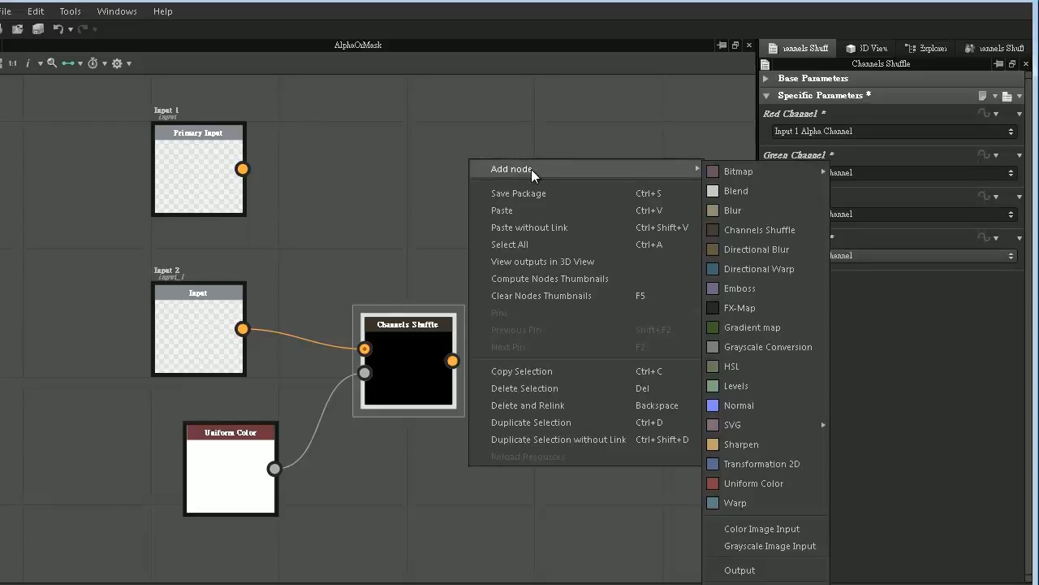
pyautogui.click(745, 183)
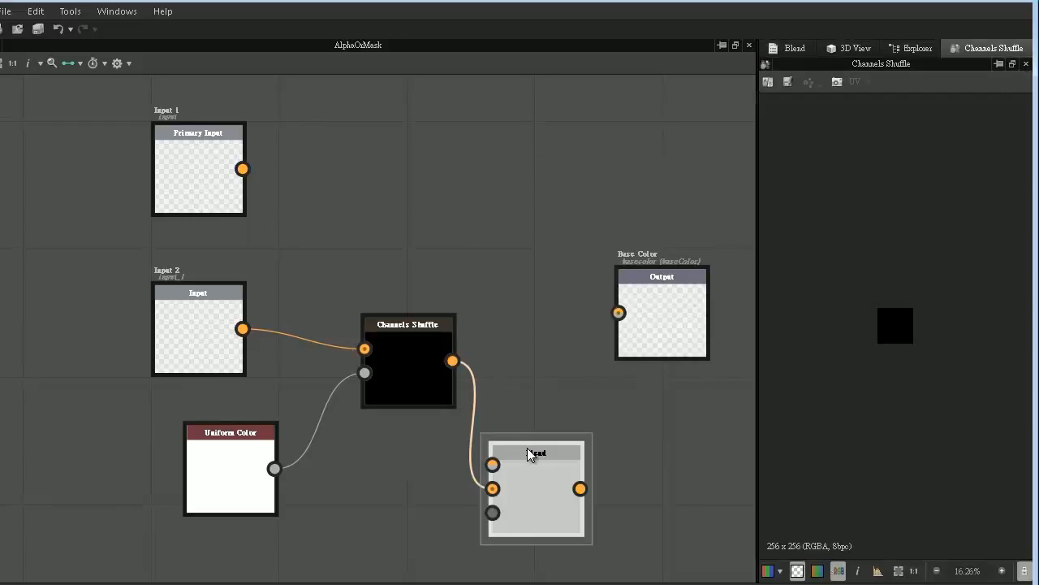
pyautogui.moveTo(538, 484); pyautogui.dragTo(521, 212)
pyautogui.moveTo(243, 168); pyautogui.dragTo(474, 199)
pyautogui.doubleClick(508, 207)
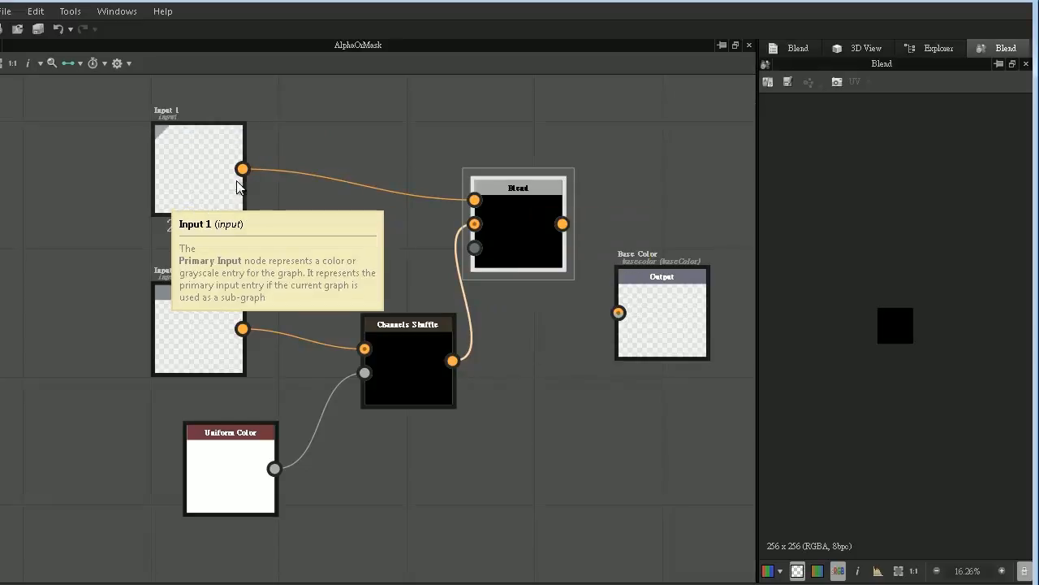
pyautogui.moveTo(415, 345); pyautogui.dragTo(380, 344)
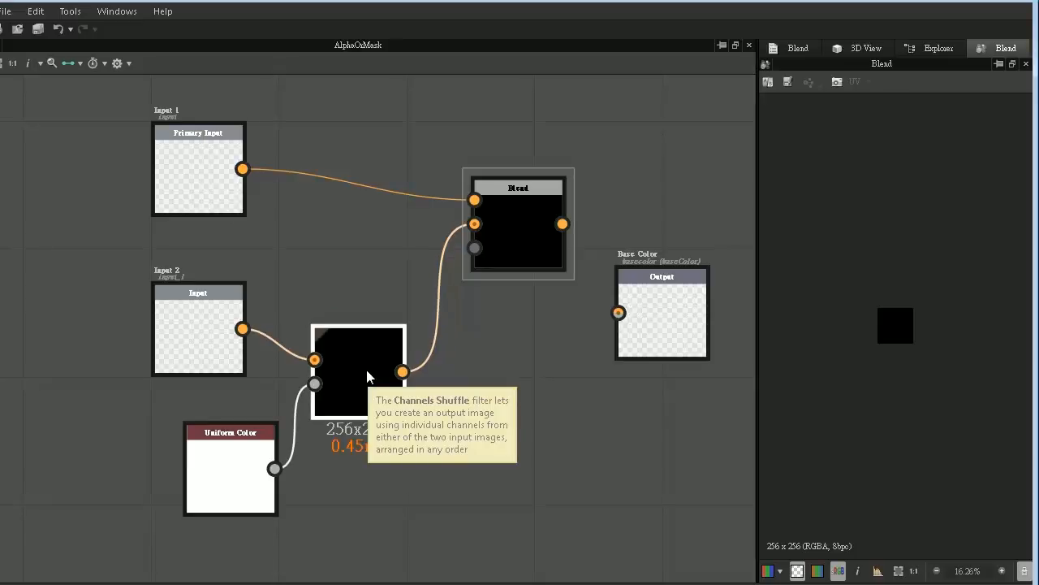
pyautogui.moveTo(526, 230); pyautogui.dragTo(430, 238)
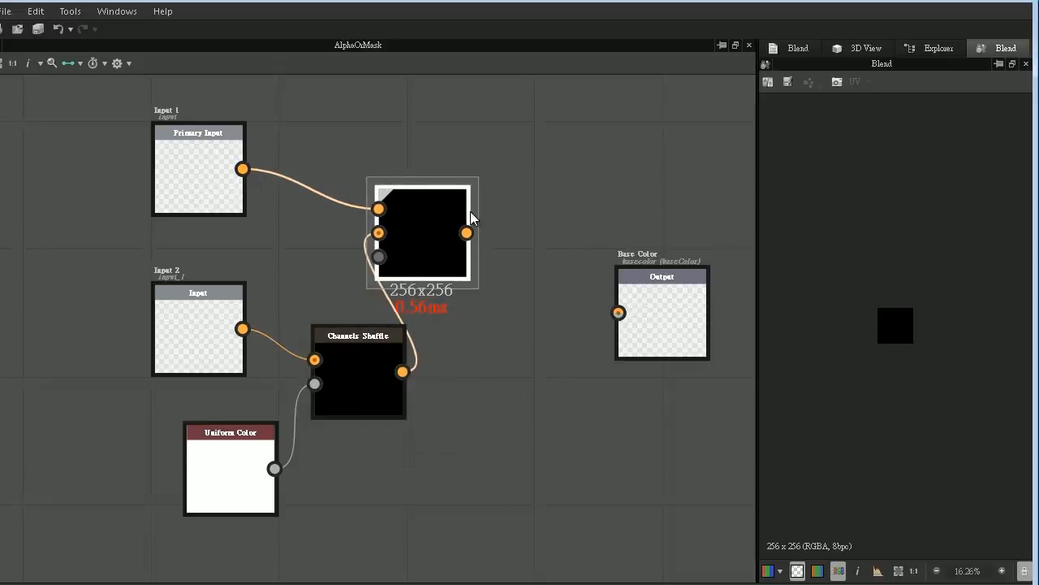
# - Add a docked Grayscale Conversion node linking the Blend to the Base Color output, and save the LD_Subgraphs package
pyautogui.rightClick(523, 138)
pyautogui.moveTo(671, 148)
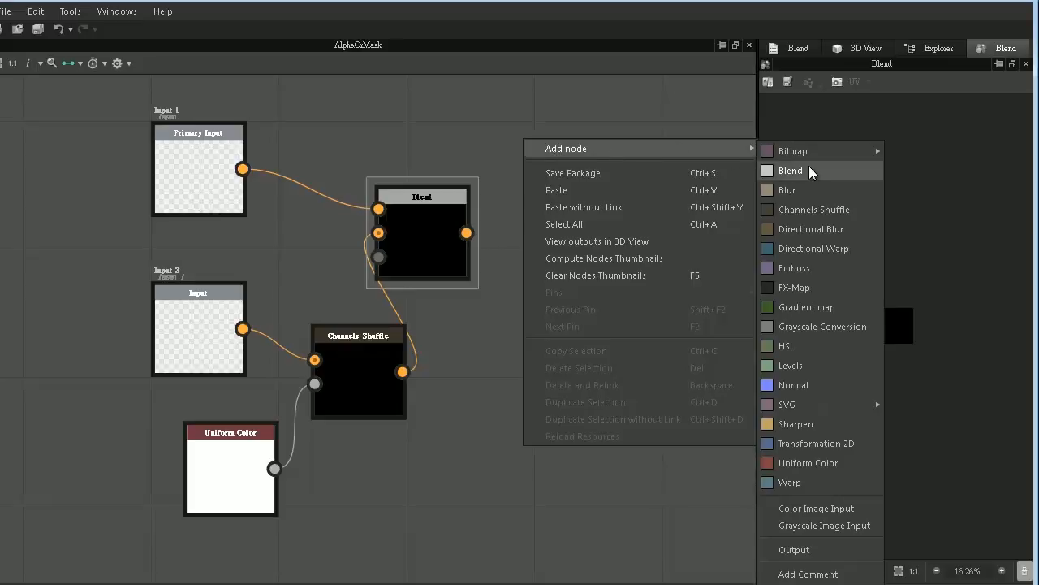
pyautogui.click(809, 326)
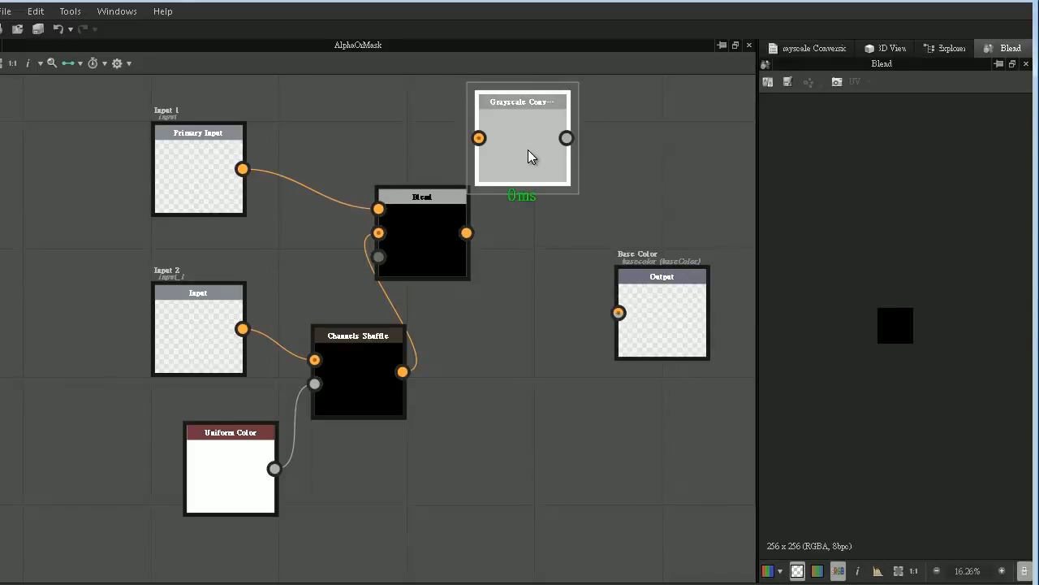
pyautogui.moveTo(533, 155); pyautogui.dragTo(546, 265)
pyautogui.moveTo(467, 234); pyautogui.dragTo(507, 234)
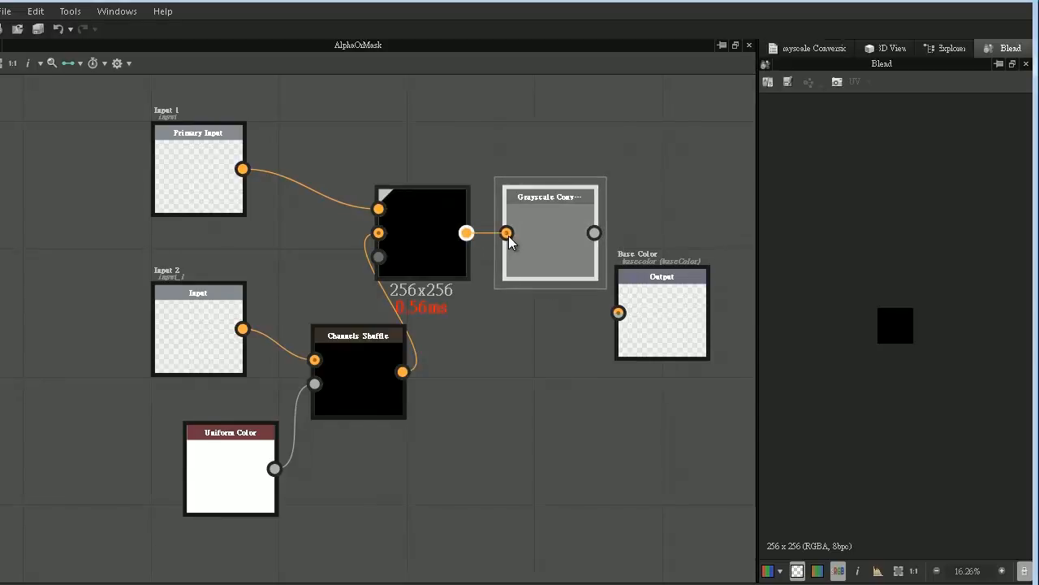
pyautogui.moveTo(594, 234); pyautogui.dragTo(619, 313)
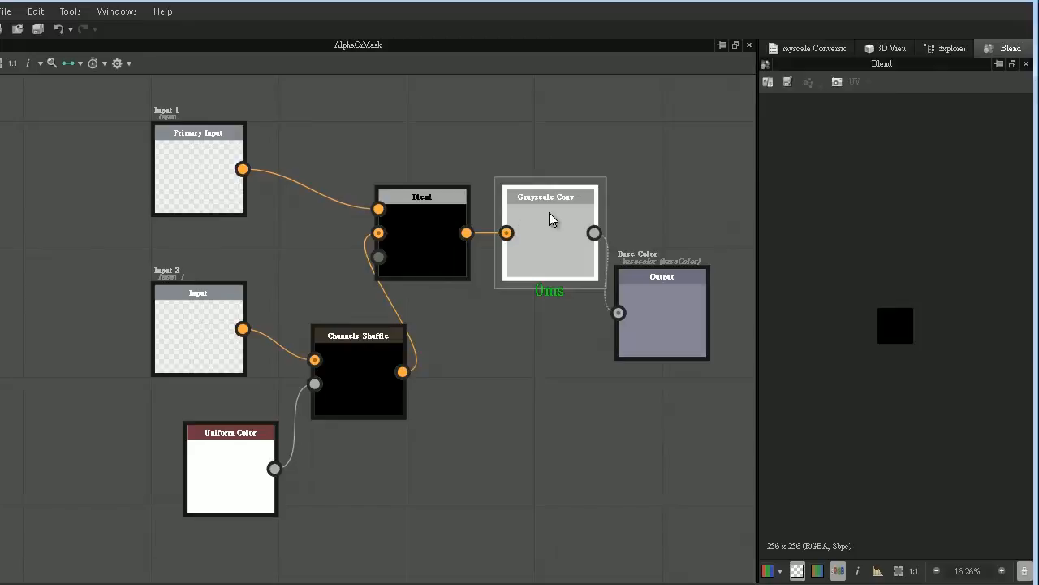
pyautogui.press('d')
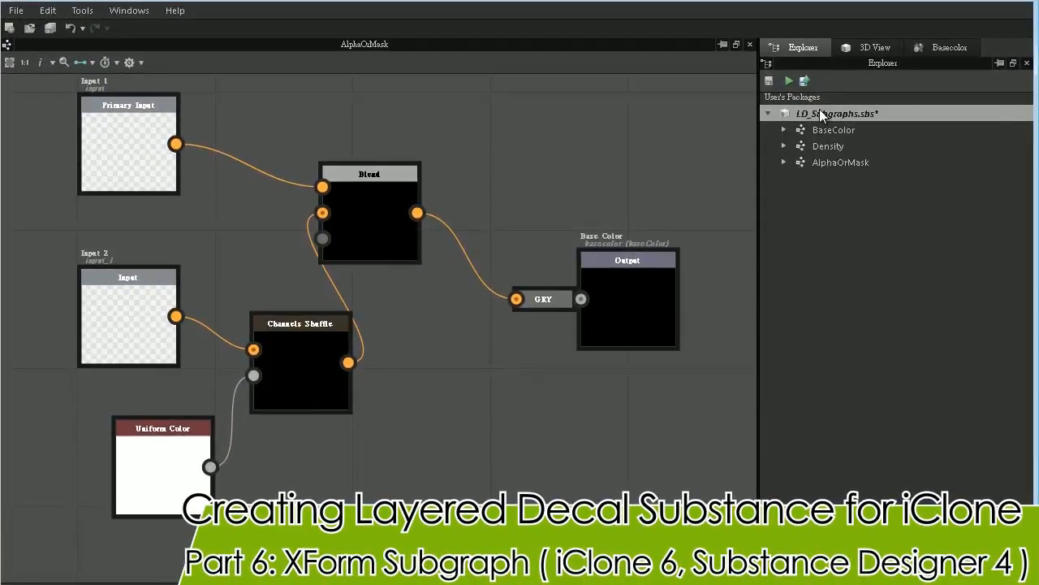
pyautogui.rightClick(819, 109)
pyautogui.click(857, 193)
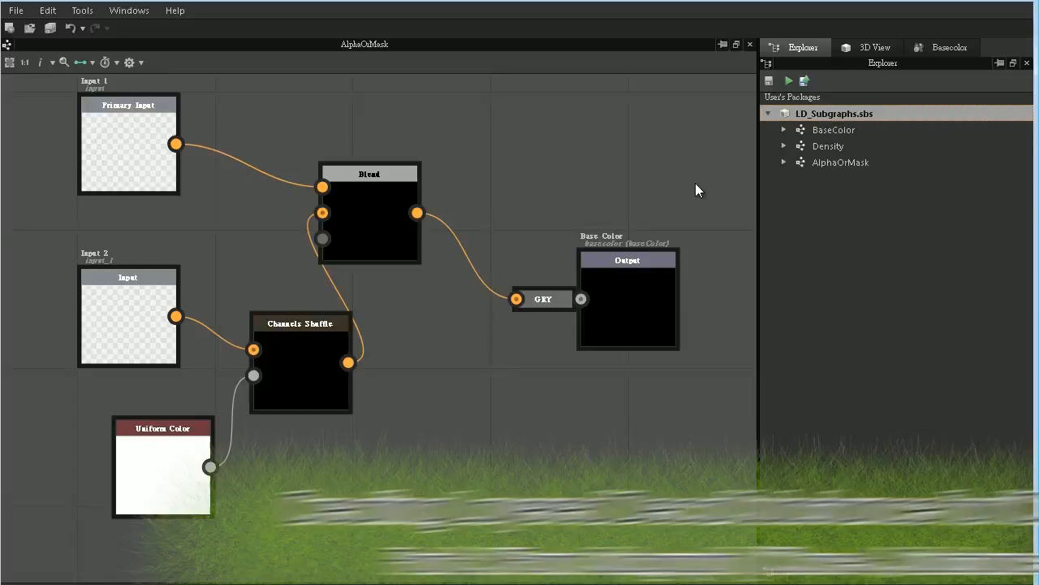
# - Create a graph named Xform in LD_Subgraphs with size mode Relative To Parent and an added mask output besides diffuse, normal and specular
pyautogui.rightClick(818, 112)
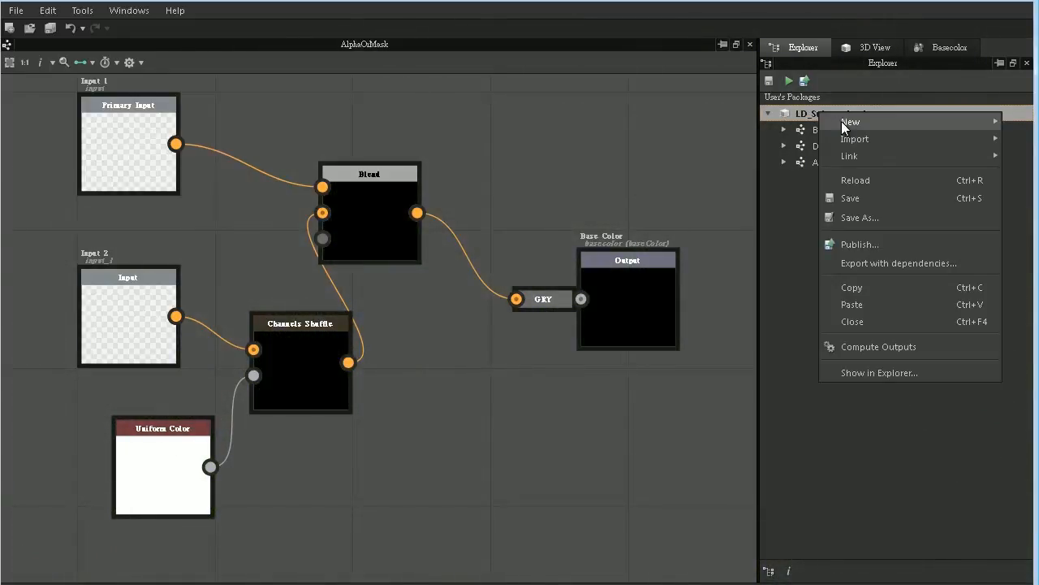
pyautogui.moveTo(843, 122)
pyautogui.click(778, 127)
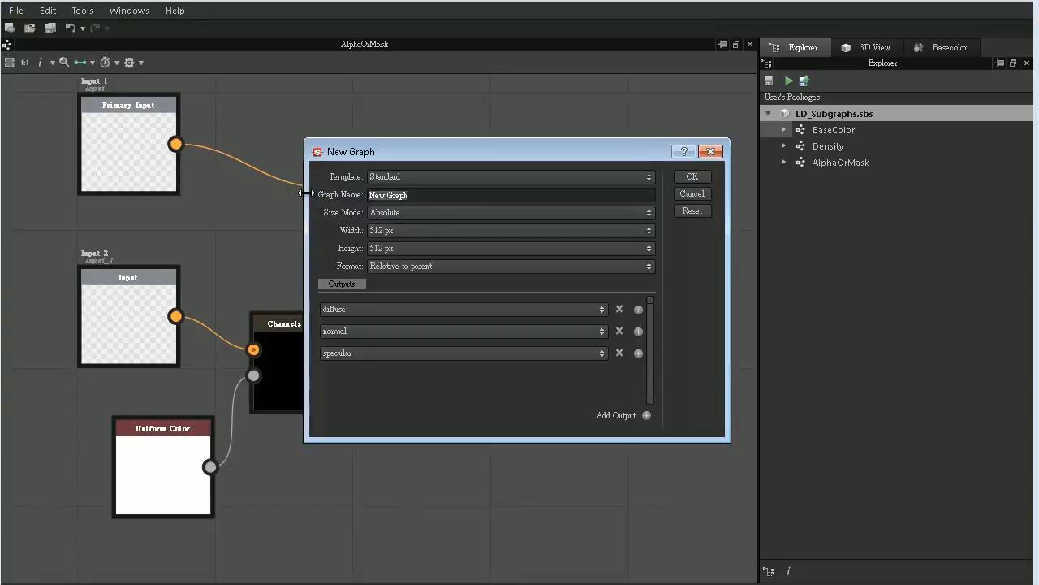
pyautogui.write('Xform')
pyautogui.click(381, 208)
pyautogui.click(392, 232)
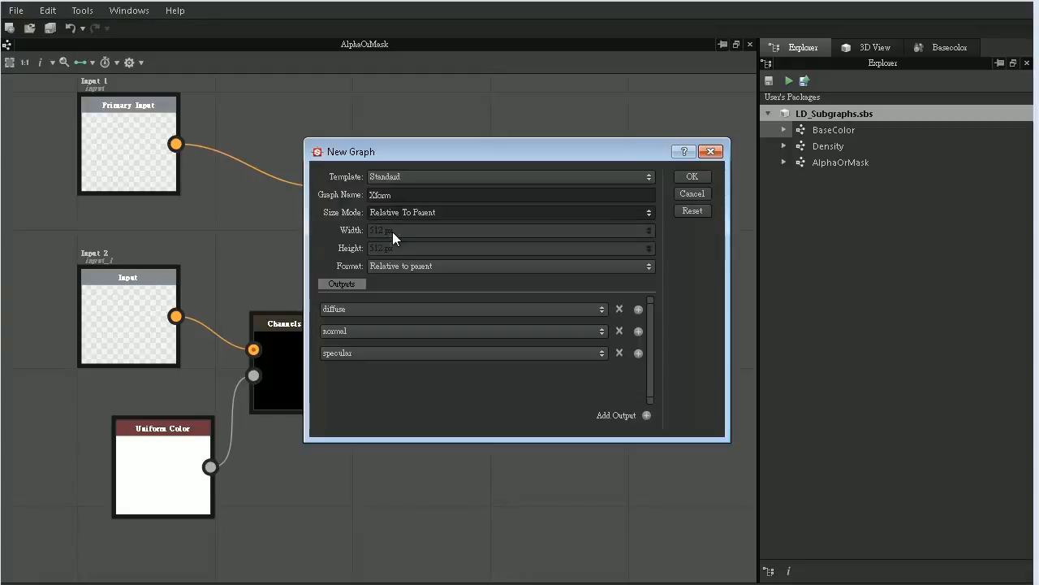
pyautogui.click(638, 353)
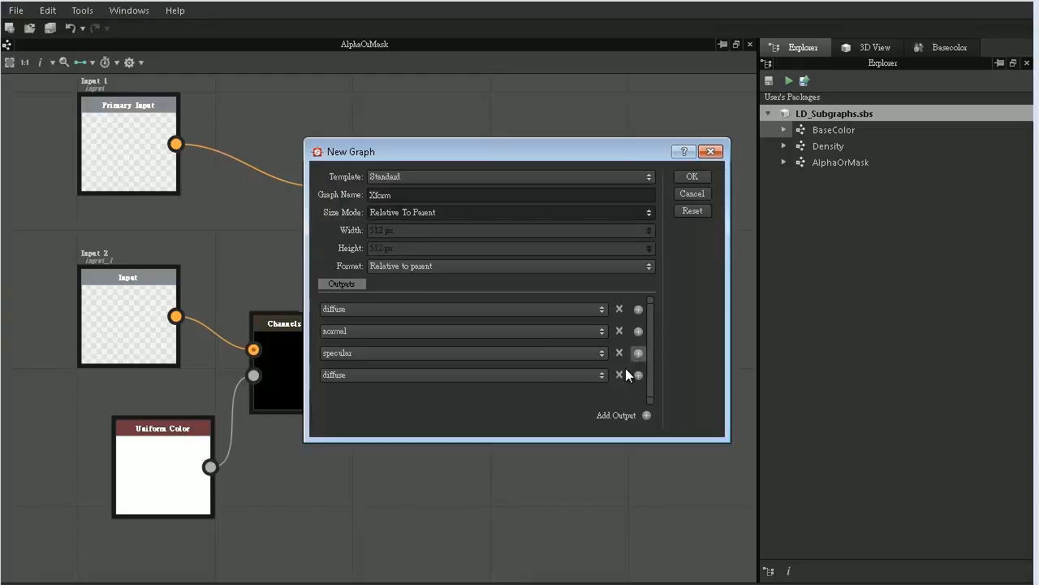
pyautogui.click(602, 375)
pyautogui.click(427, 446)
pyautogui.click(691, 176)
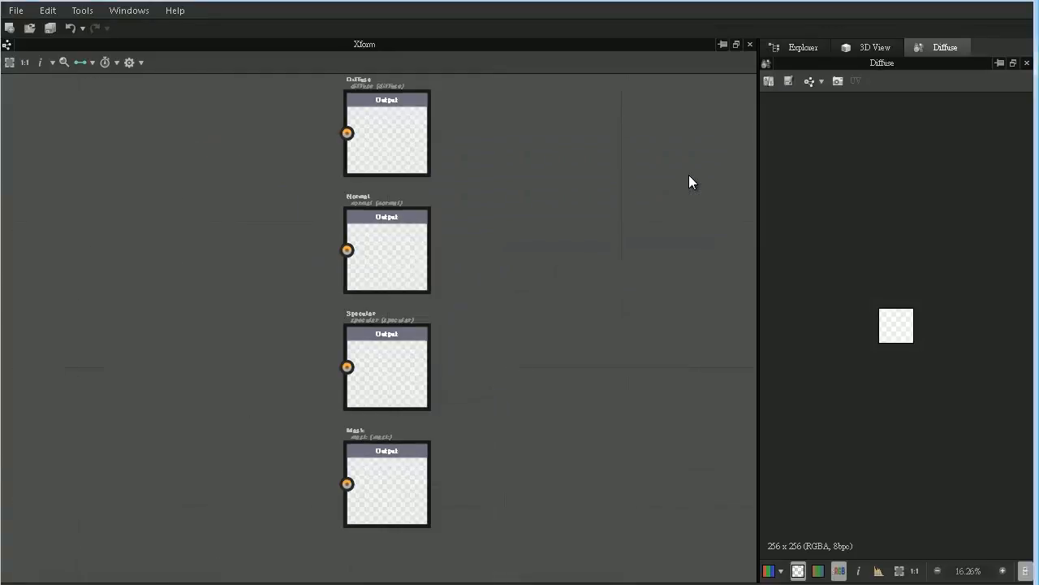
# - Copy the Diffuse, Normal, Specular and Mask input nodes from the BaseColor graph and paste them into Xform
pyautogui.click(803, 47)
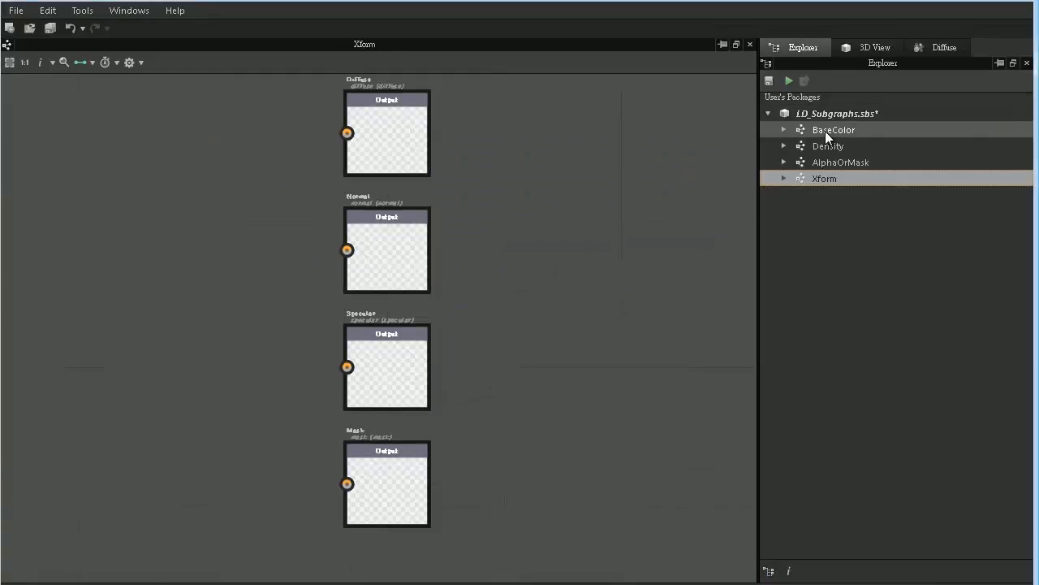
pyautogui.doubleClick(802, 133)
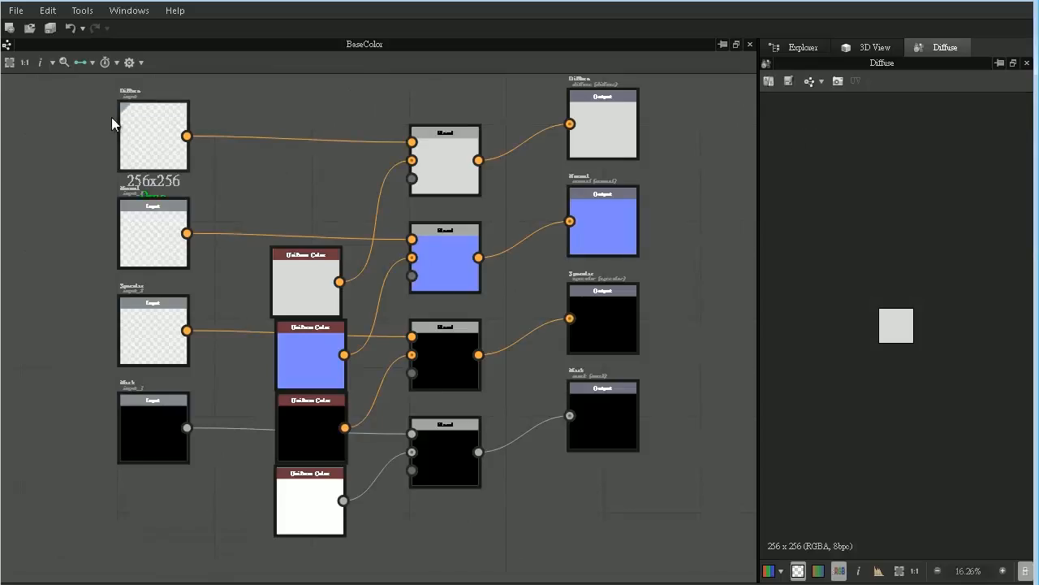
pyautogui.moveTo(87, 103); pyautogui.dragTo(188, 514)
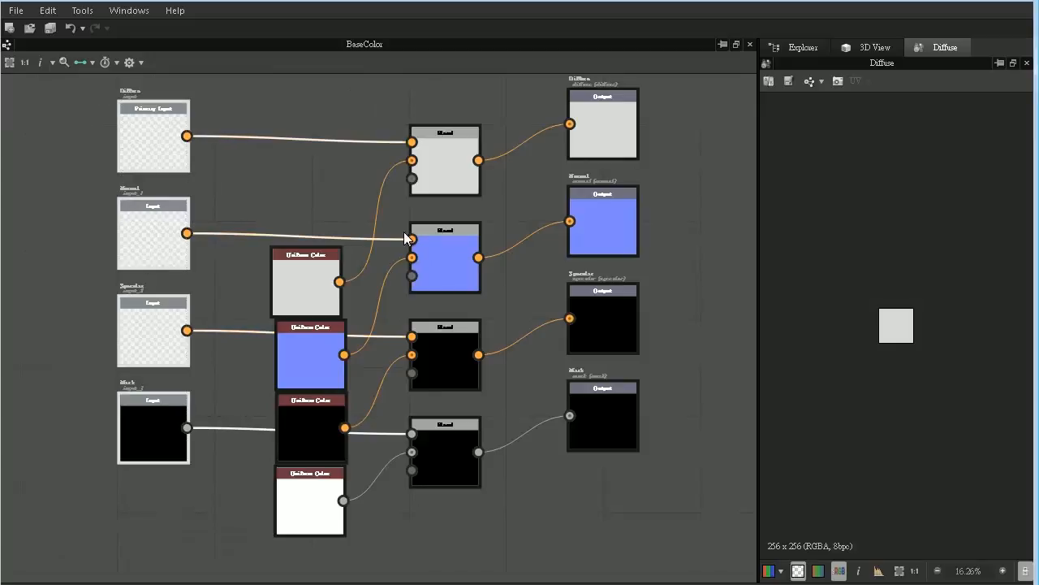
pyautogui.click(800, 48)
pyautogui.doubleClick(822, 179)
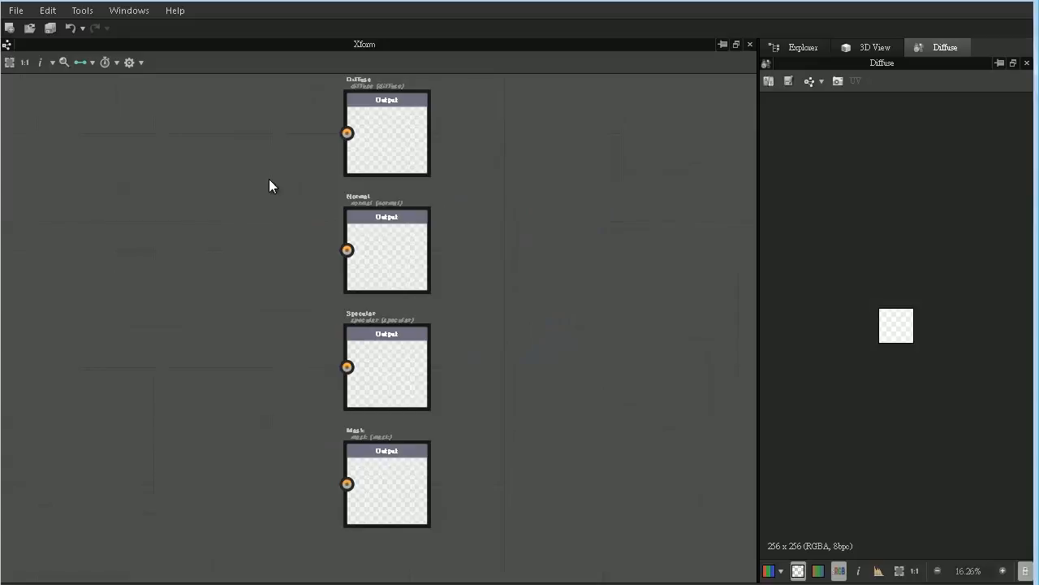
pyautogui.hotkey('ctrl', 'v')
# - Move the four pasted input nodes well to the left of the outputs, each level with its matching output
pyautogui.moveTo(260, 188); pyautogui.dragTo(462, 224, button='middle')
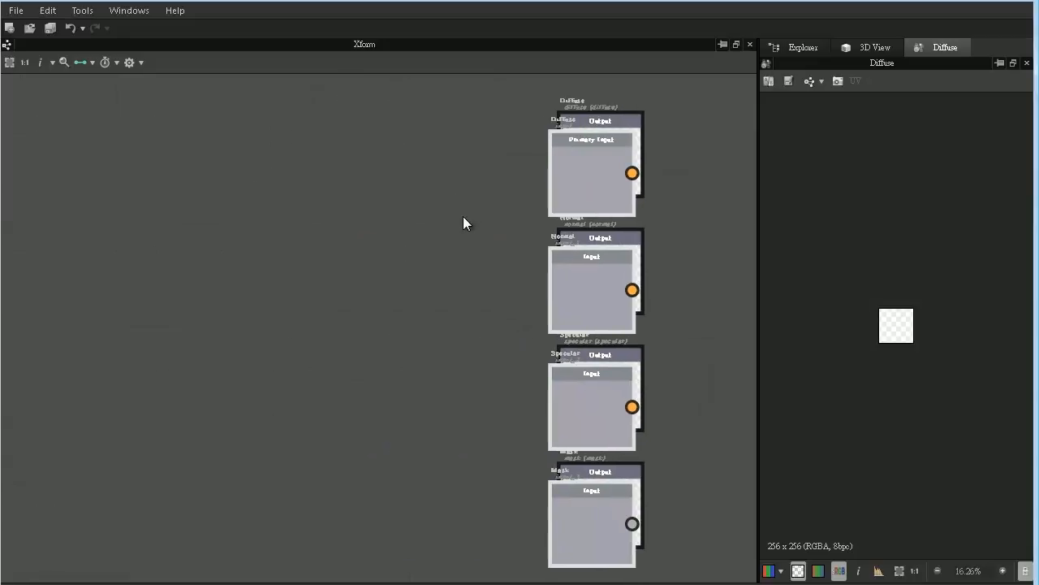
pyautogui.scroll(-2, 463, 216)
pyautogui.moveTo(529, 204); pyautogui.dragTo(122, 194)
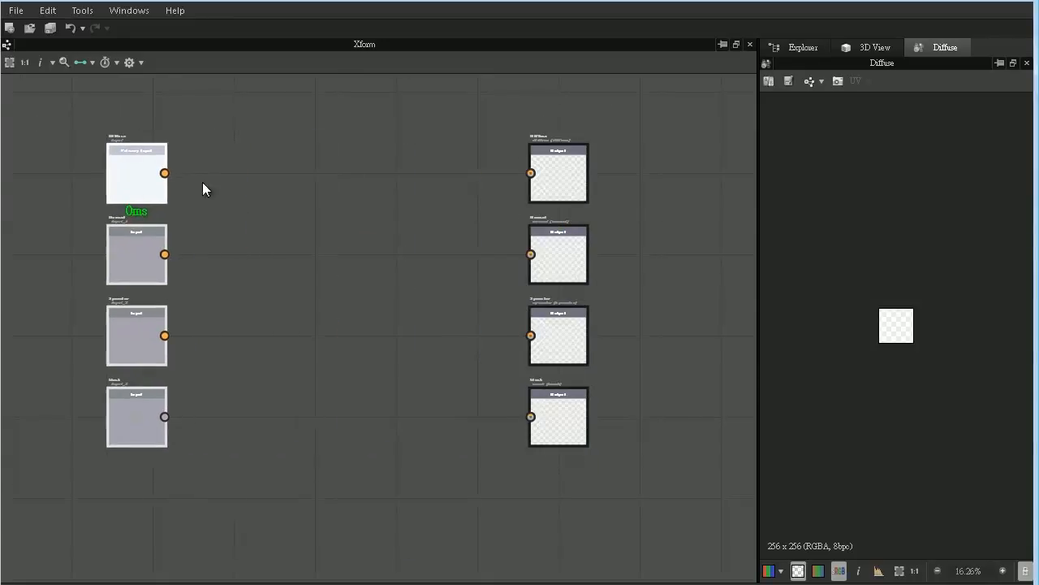
pyautogui.click(293, 203)
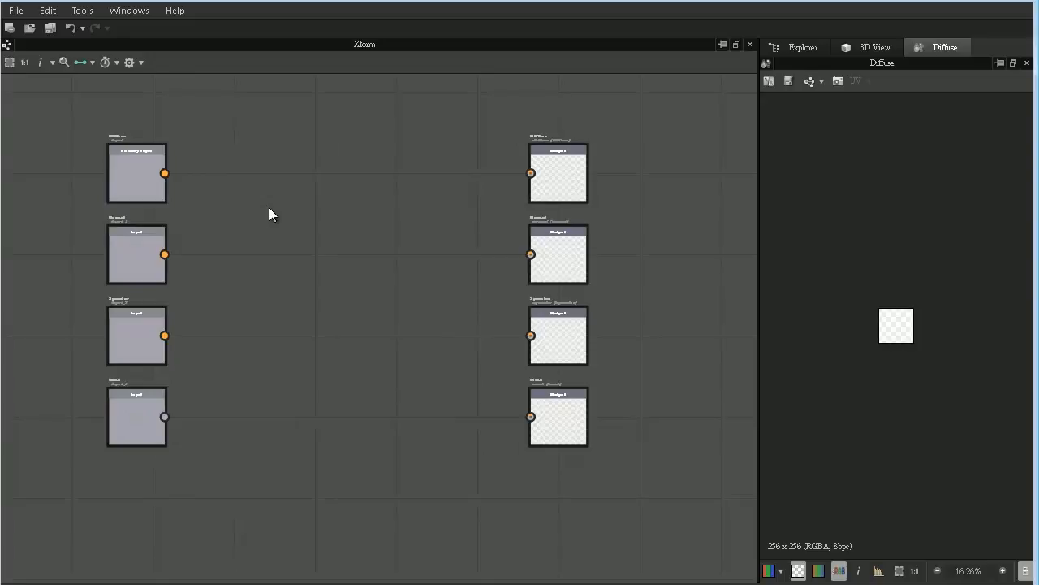
# - Add a Transformation 2D node and place it just right of the Diffuse input node
pyautogui.rightClick(270, 208)
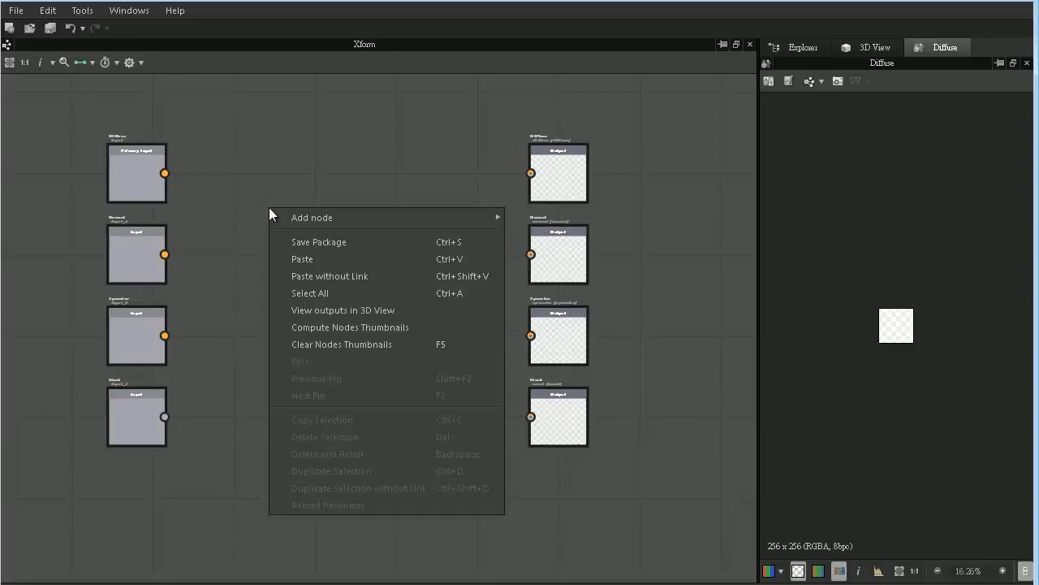
pyautogui.moveTo(297, 216)
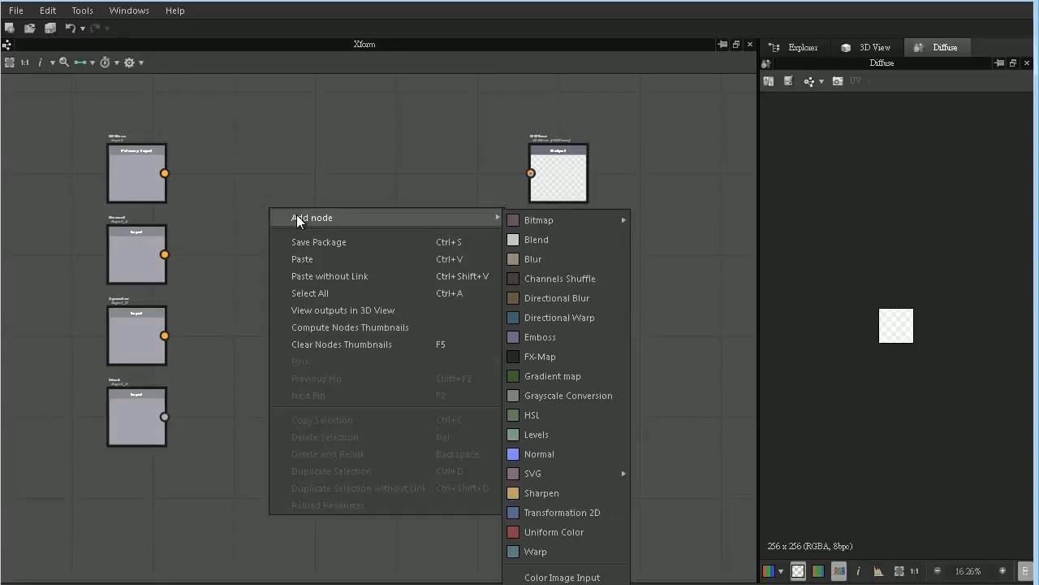
pyautogui.click(570, 513)
pyautogui.moveTo(276, 203); pyautogui.dragTo(260, 185)
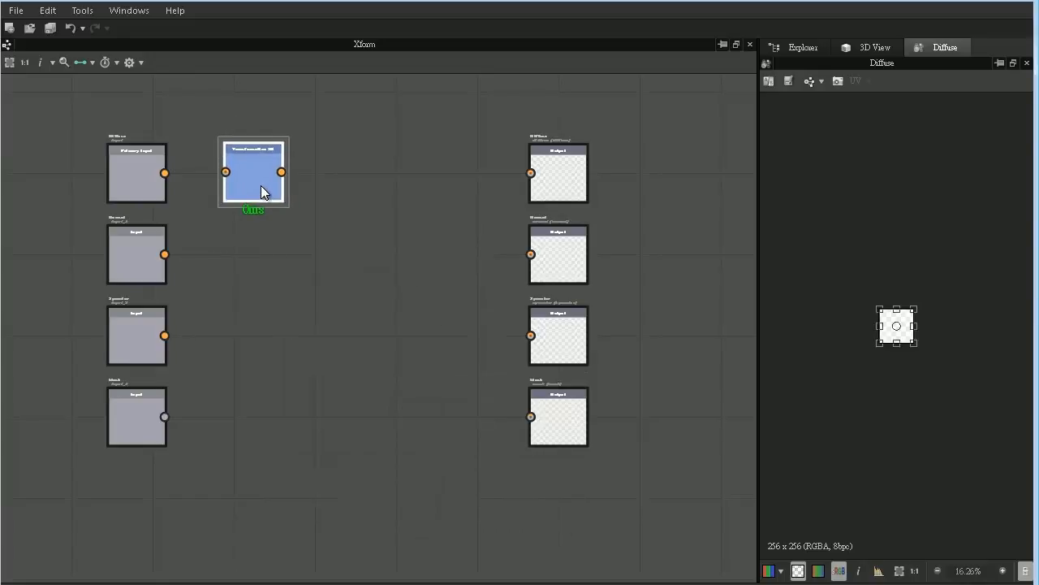
# - Paste two more Transformation 2D nodes and arrange all three in a row between the Diffuse input and output nodes
pyautogui.hotkey('ctrl', 'v')
pyautogui.moveTo(381, 325); pyautogui.dragTo(359, 173)
pyautogui.hotkey('ctrl', 'v')
pyautogui.moveTo(413, 298); pyautogui.dragTo(466, 181)
pyautogui.moveTo(360, 193); pyautogui.dragTo(348, 189)
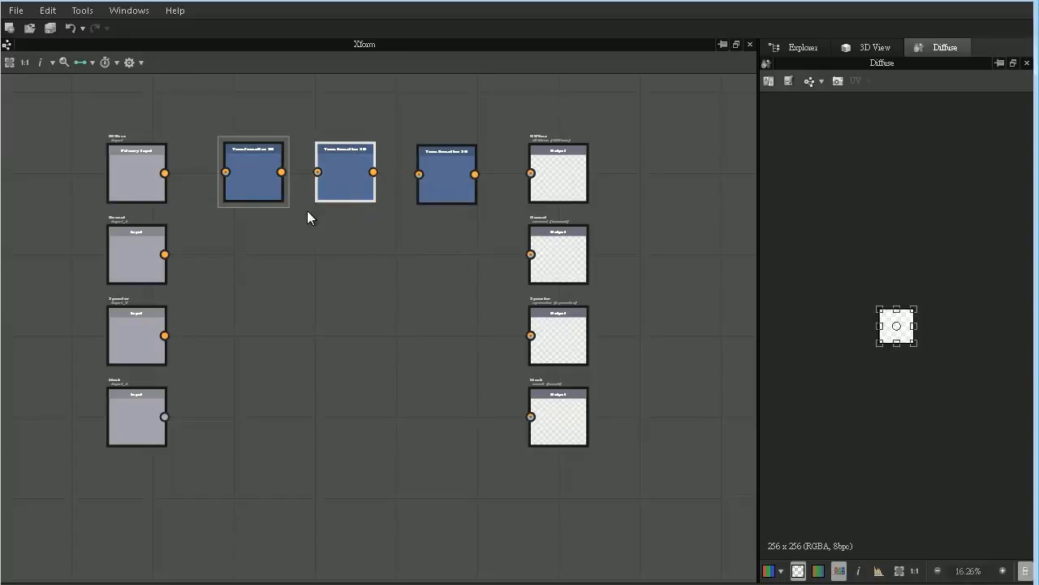
pyautogui.moveTo(264, 179); pyautogui.dragTo(260, 180)
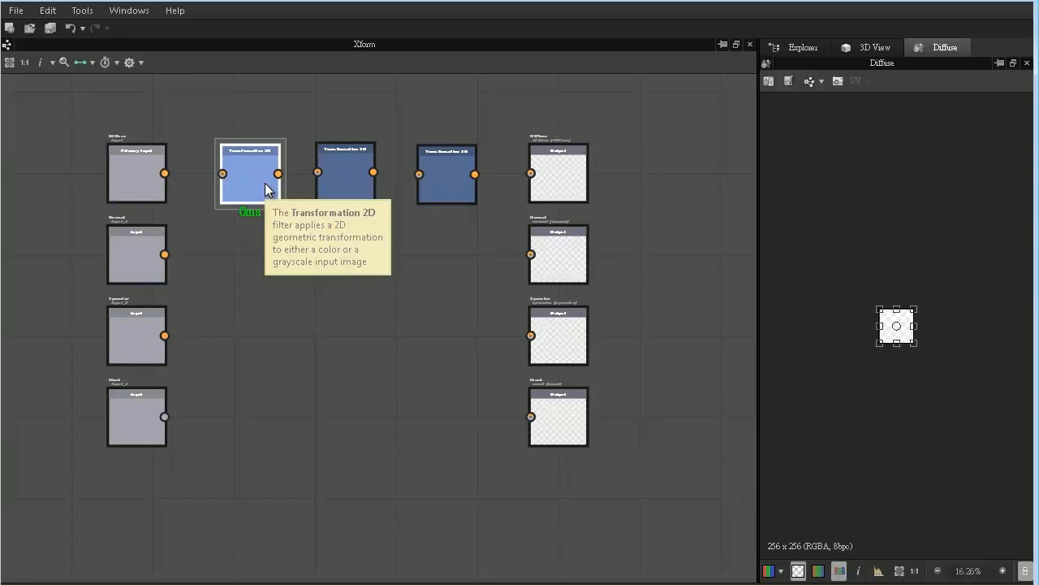
# - Assign an empty function to the Transform matrix of the first Transformation 2D node and open that function for editing
pyautogui.doubleClick(266, 184)
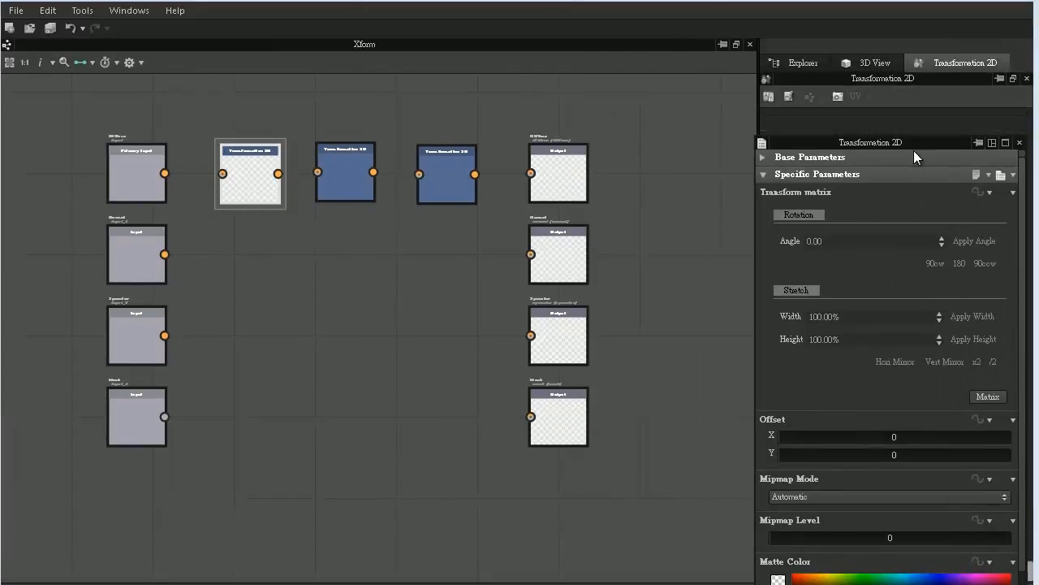
pyautogui.moveTo(913, 150); pyautogui.dragTo(915, 151)
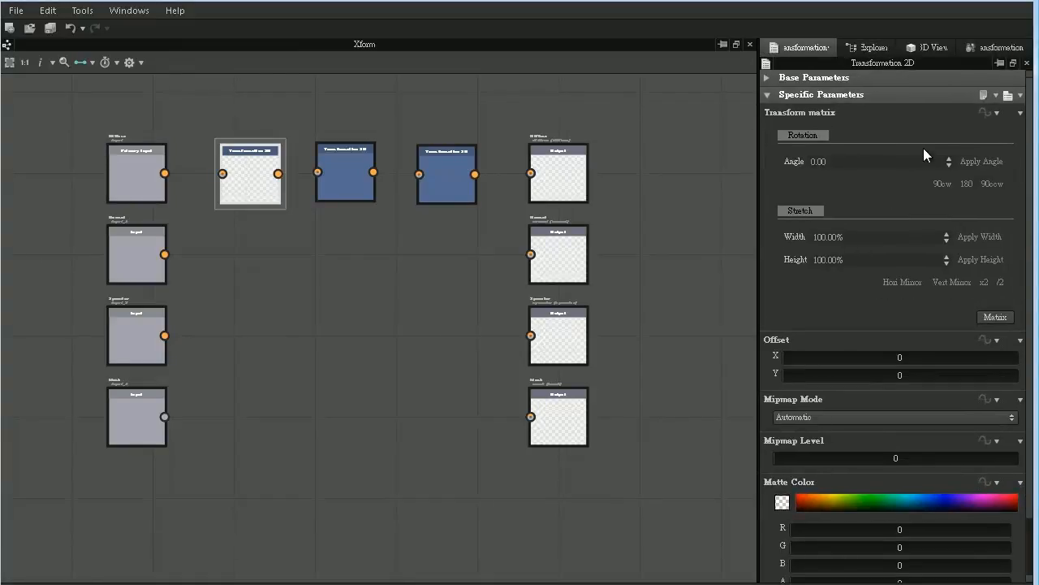
pyautogui.click(995, 116)
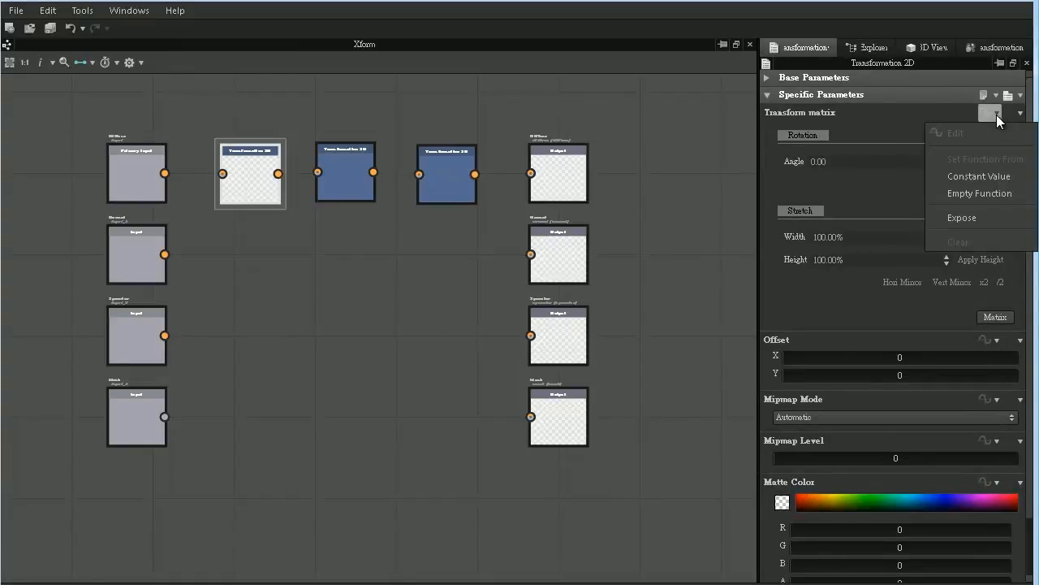
pyautogui.click(973, 195)
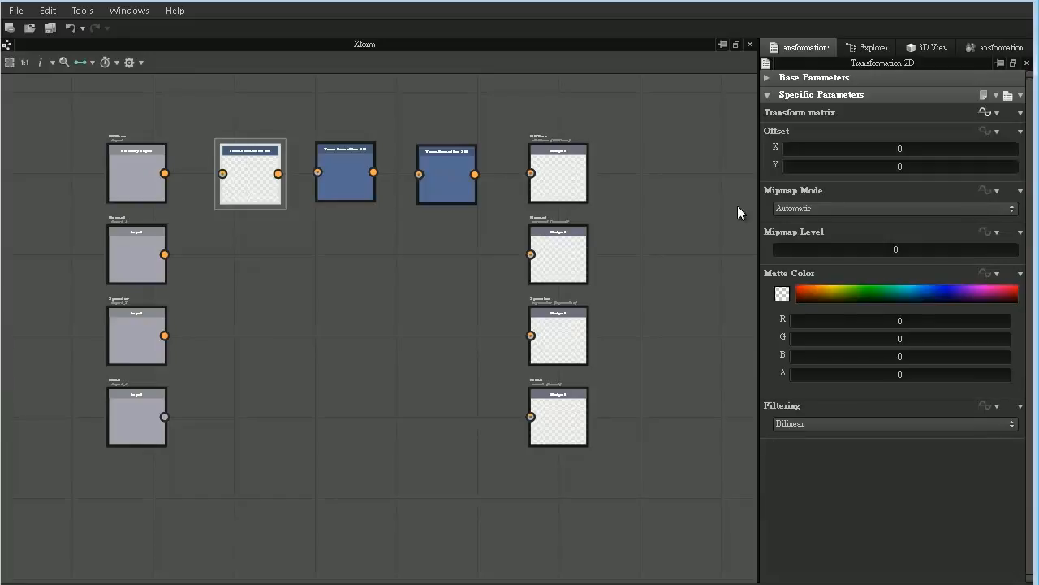
pyautogui.click(984, 112)
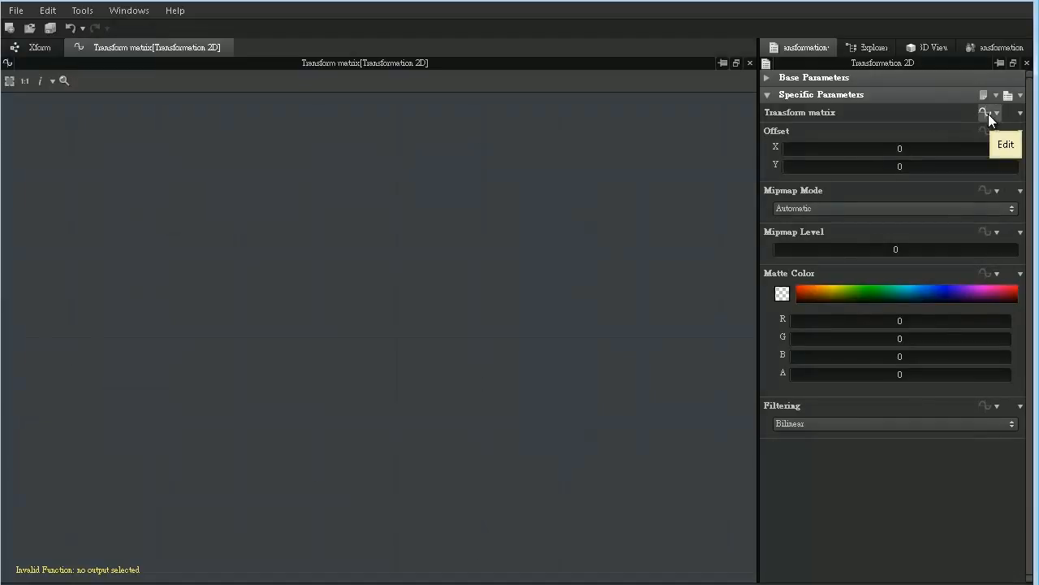
# - Add a Get Float2 variable node in the upper area of the Transform matrix function graph
pyautogui.rightClick(186, 127)
pyautogui.moveTo(212, 137)
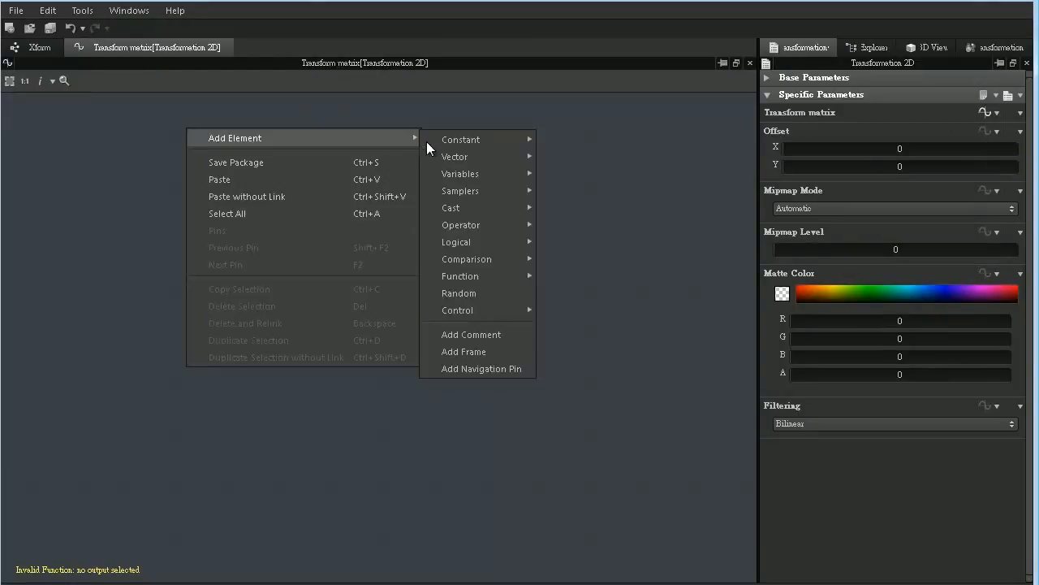
pyautogui.moveTo(475, 143)
pyautogui.moveTo(478, 174)
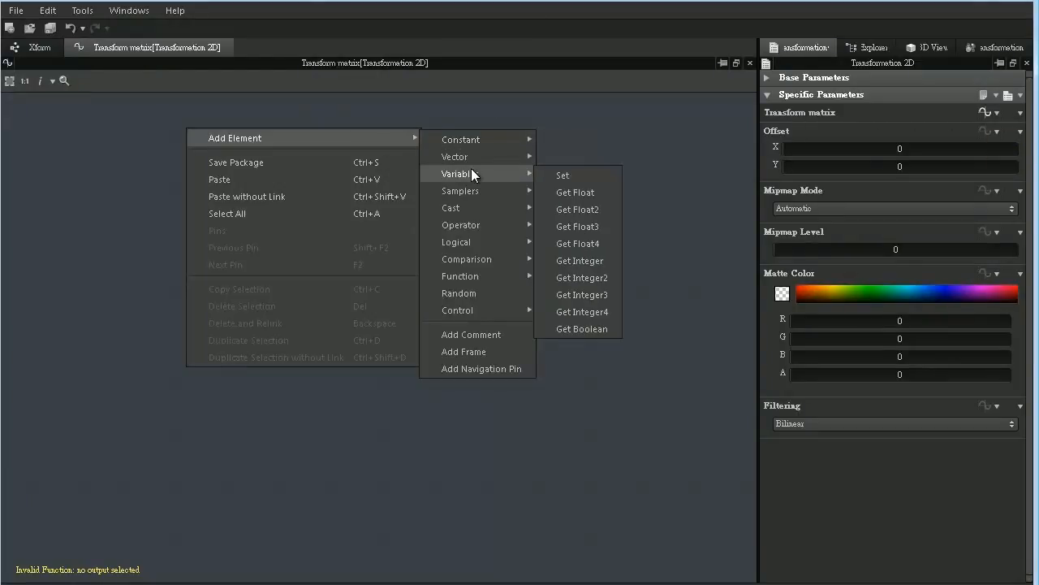
pyautogui.click(583, 208)
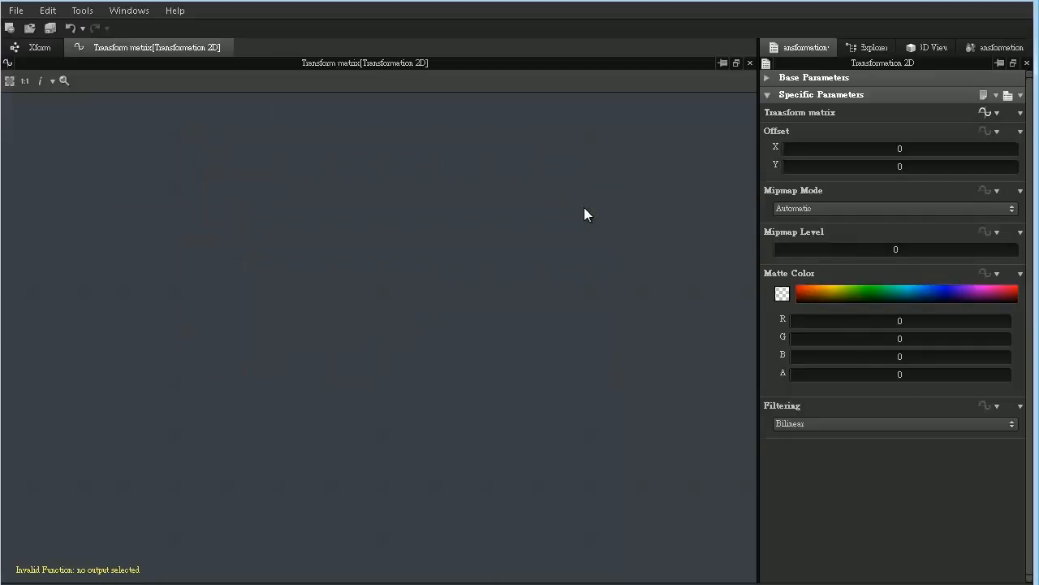
pyautogui.moveTo(191, 248); pyautogui.dragTo(205, 225)
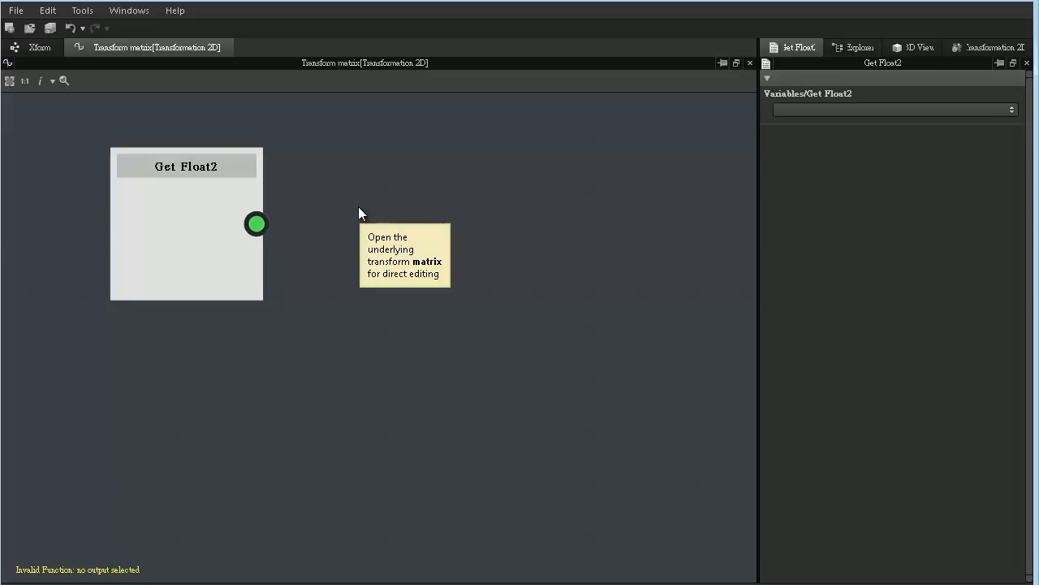
# - Add a Multiplication operator node beside Get Float2, with Get Float2 feeding its first input
pyautogui.rightClick(358, 207)
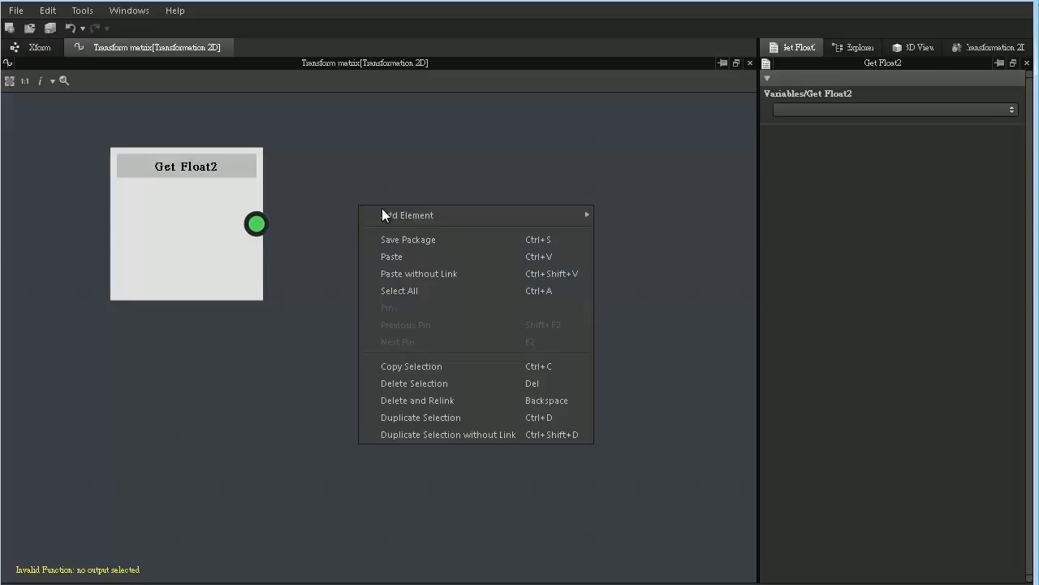
pyautogui.moveTo(385, 213)
pyautogui.moveTo(641, 303)
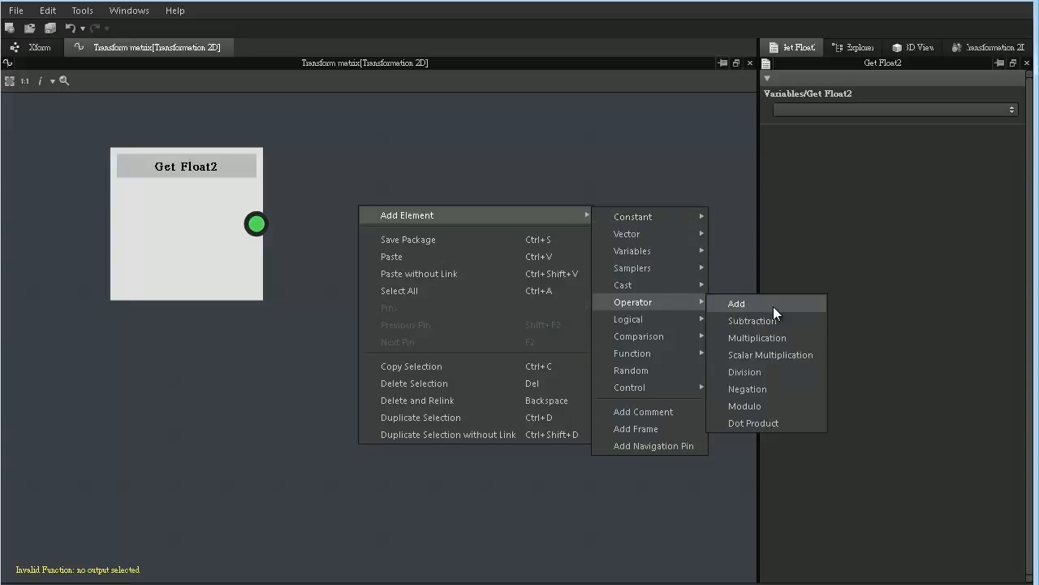
pyautogui.click(722, 337)
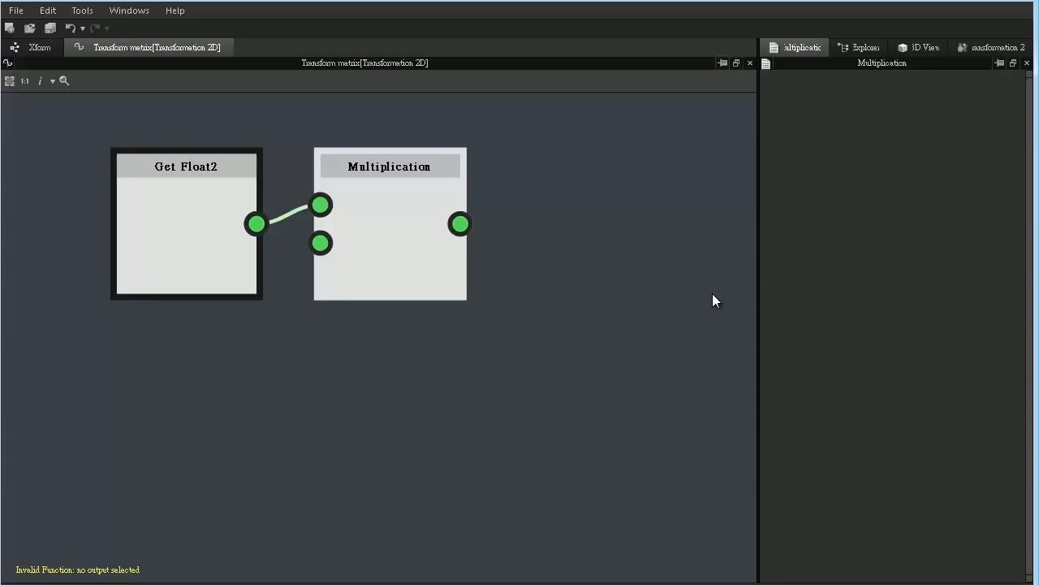
# - Add a Float2 constant node and place it below the Get Float2 node
pyautogui.rightClick(554, 237)
pyautogui.moveTo(623, 250)
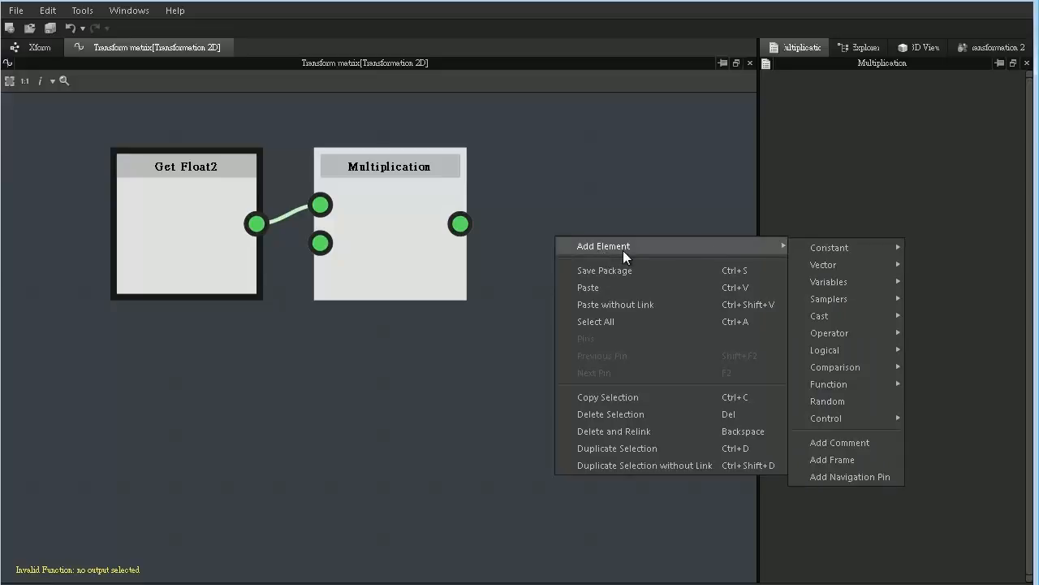
pyautogui.moveTo(818, 249)
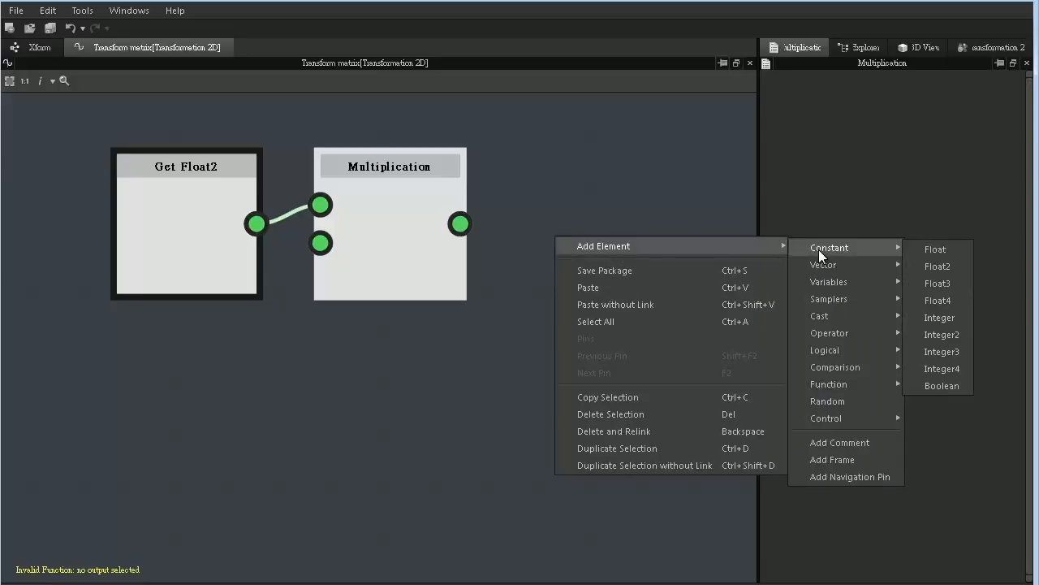
pyautogui.click(956, 266)
pyautogui.moveTo(532, 277); pyautogui.dragTo(195, 422)
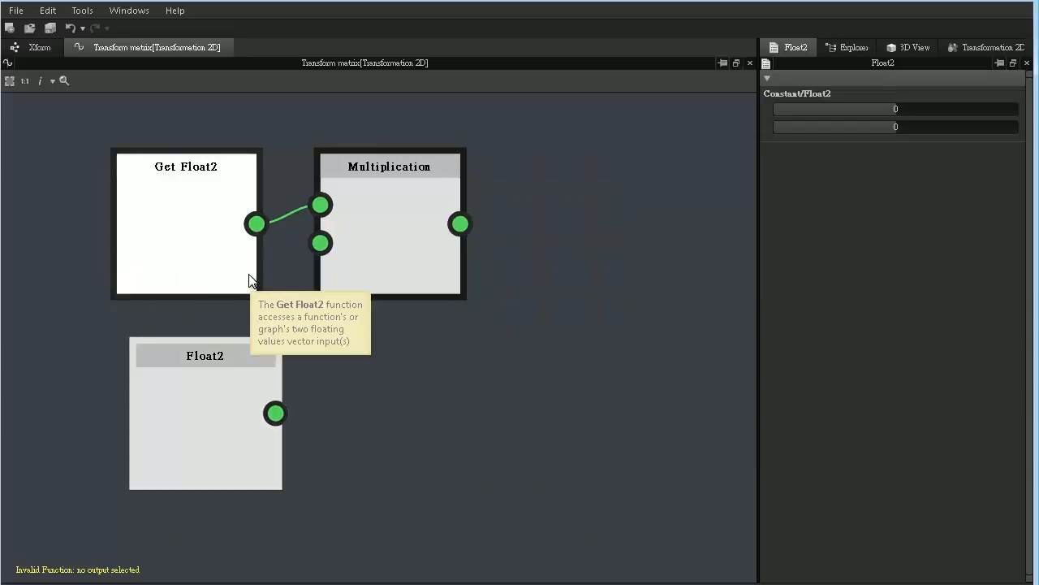
# - Set both Float2 constant values to 100 and connect the node to the second input of Multiplication, repositioned between the two source rows
pyautogui.click(955, 114)
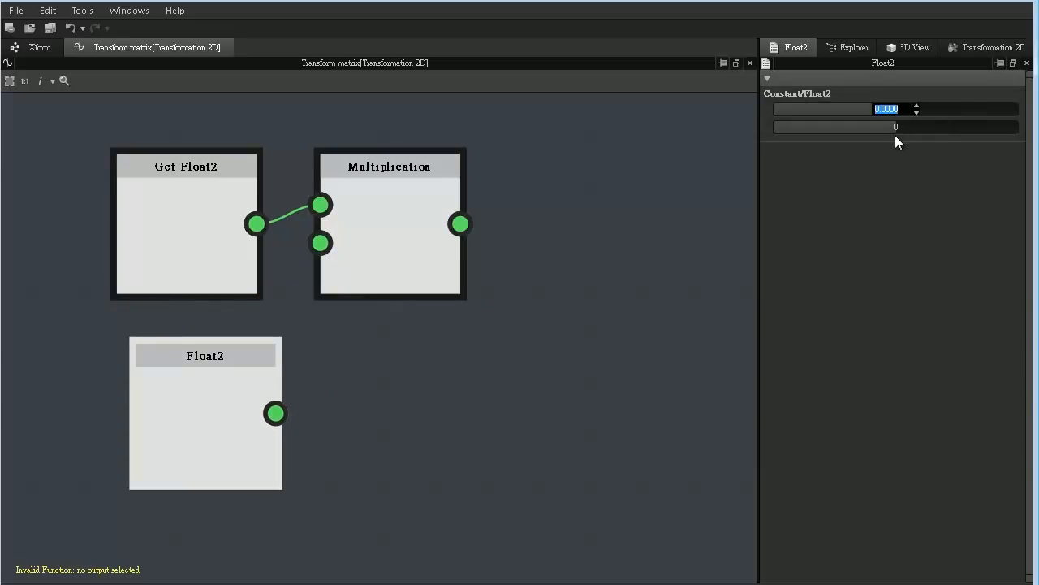
pyautogui.write('100')
pyautogui.press('Return')
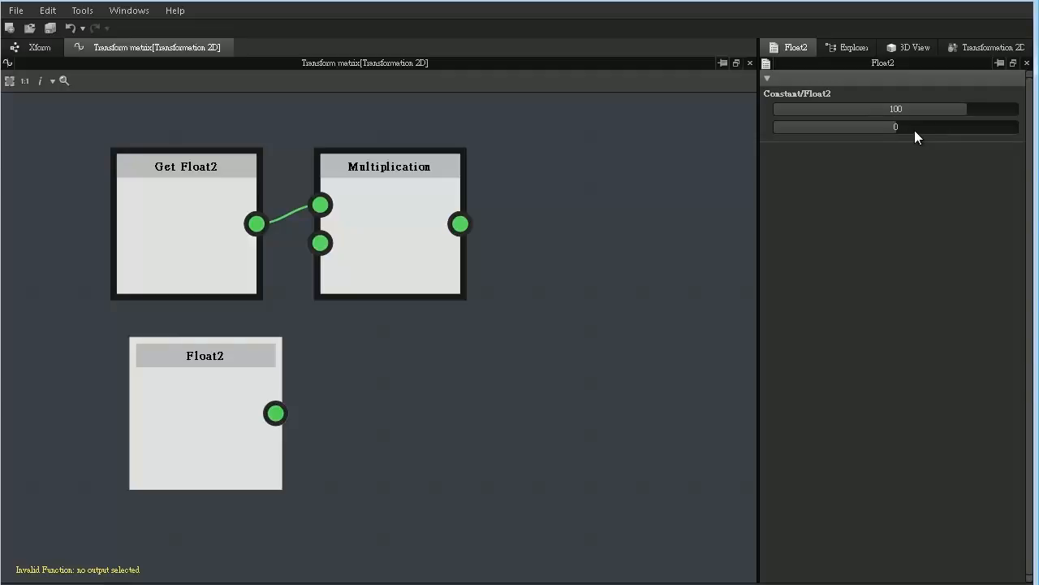
pyautogui.doubleClick(924, 126)
pyautogui.write('100')
pyautogui.press('Return')
pyautogui.moveTo(276, 414); pyautogui.dragTo(321, 243)
pyautogui.moveTo(408, 290); pyautogui.dragTo(463, 317)
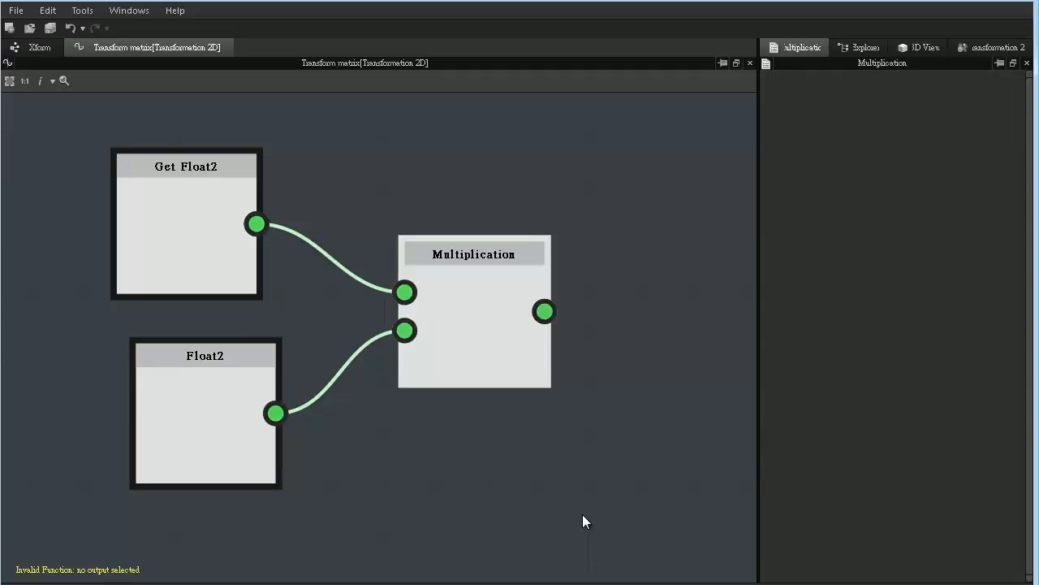
# - Find the Scale Matrix function in the library and place an instance of it just right of the Multiplication node
pyautogui.moveTo(581, 583); pyautogui.dragTo(815, 130)
pyautogui.moveTo(845, 231); pyautogui.dragTo(849, 219)
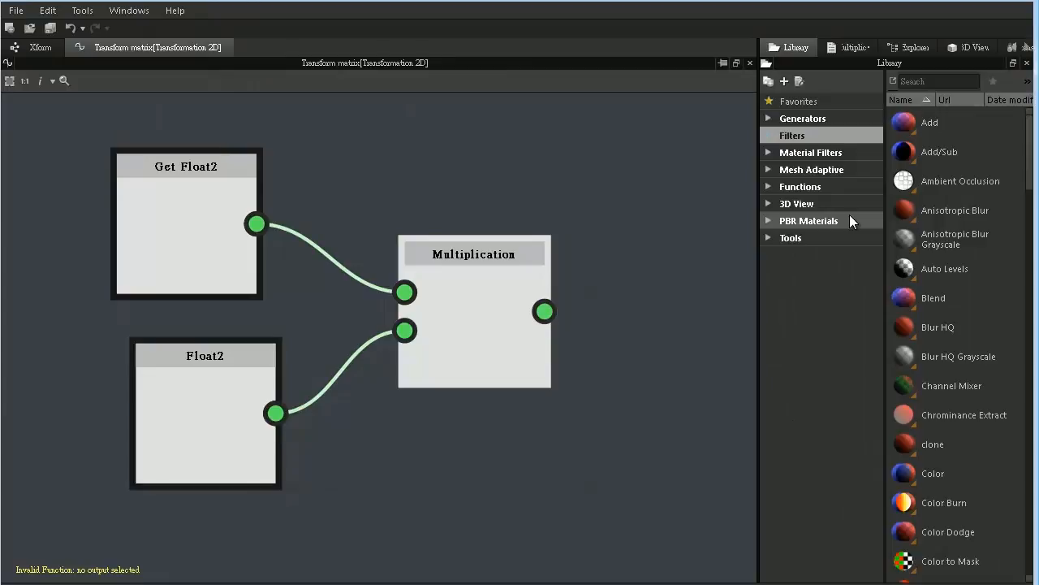
pyautogui.click(919, 82)
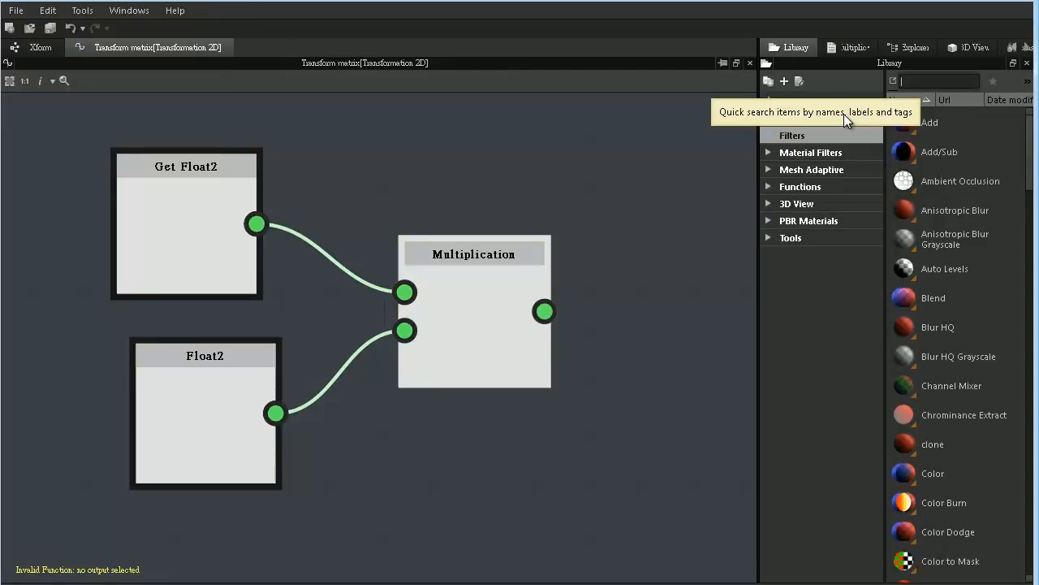
pyautogui.write('Scale')
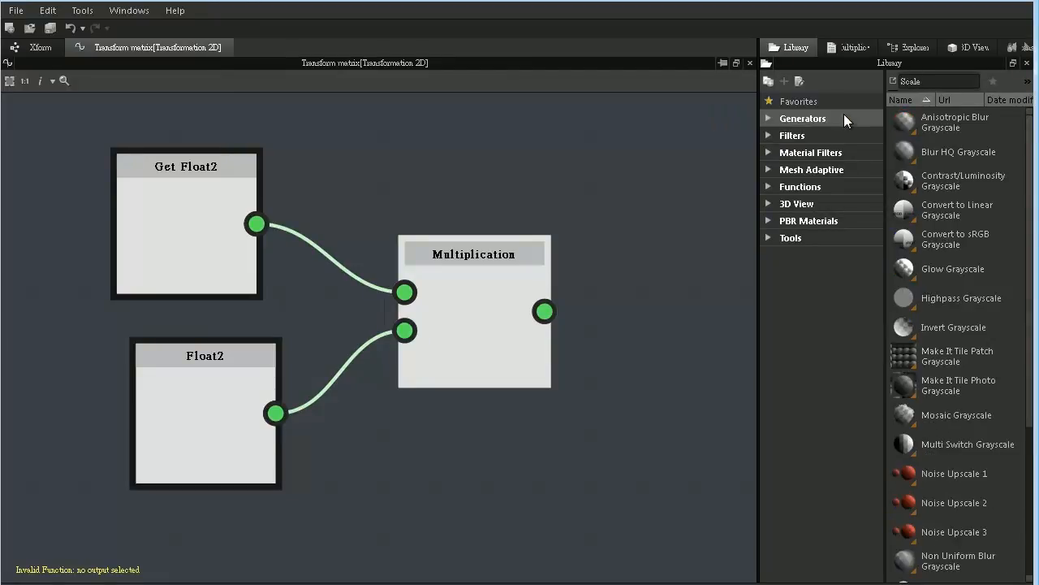
pyautogui.write('Matr')
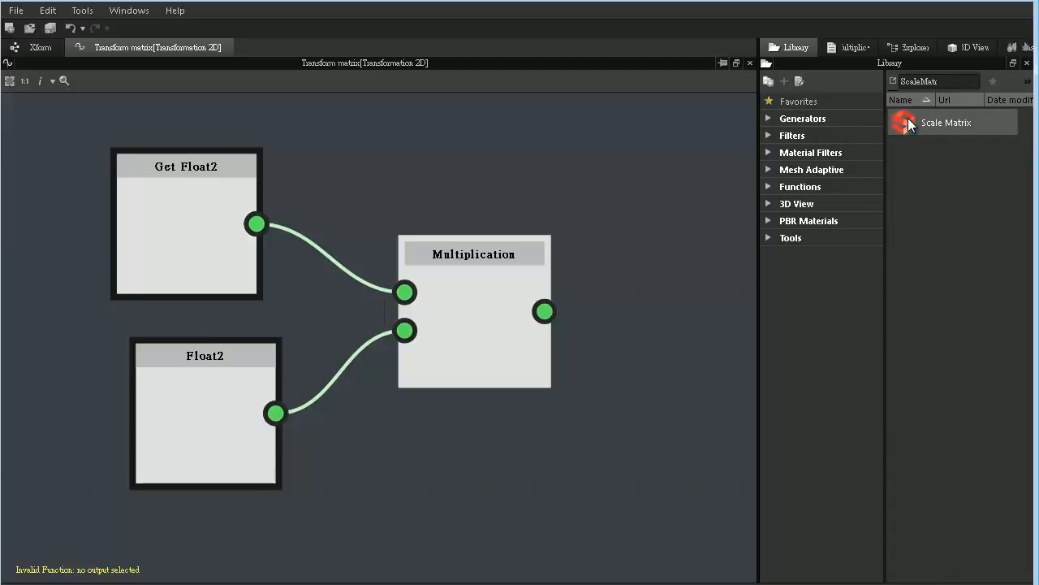
pyautogui.moveTo(907, 121); pyautogui.dragTo(694, 314)
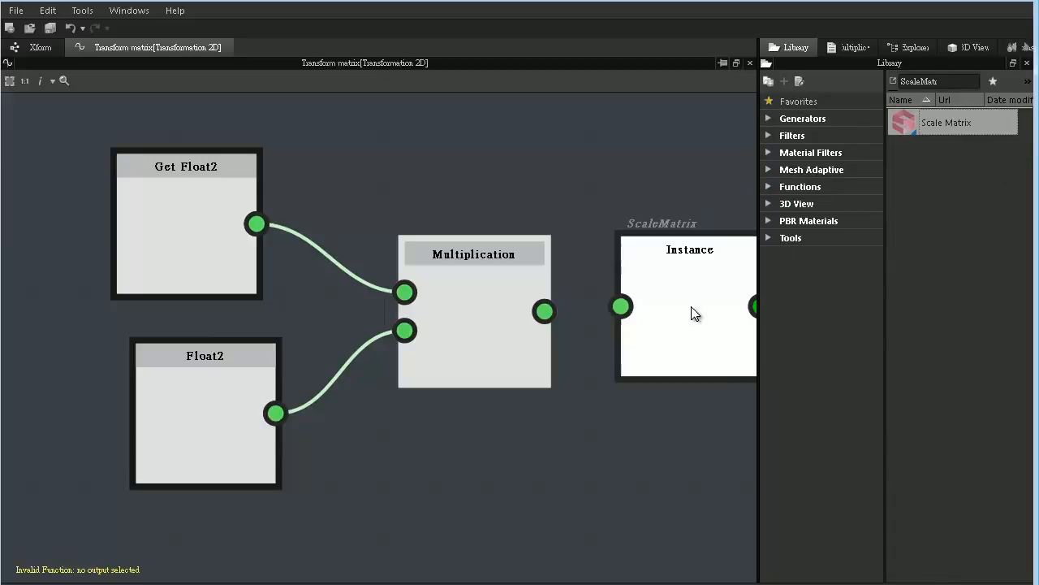
pyautogui.click(691, 306)
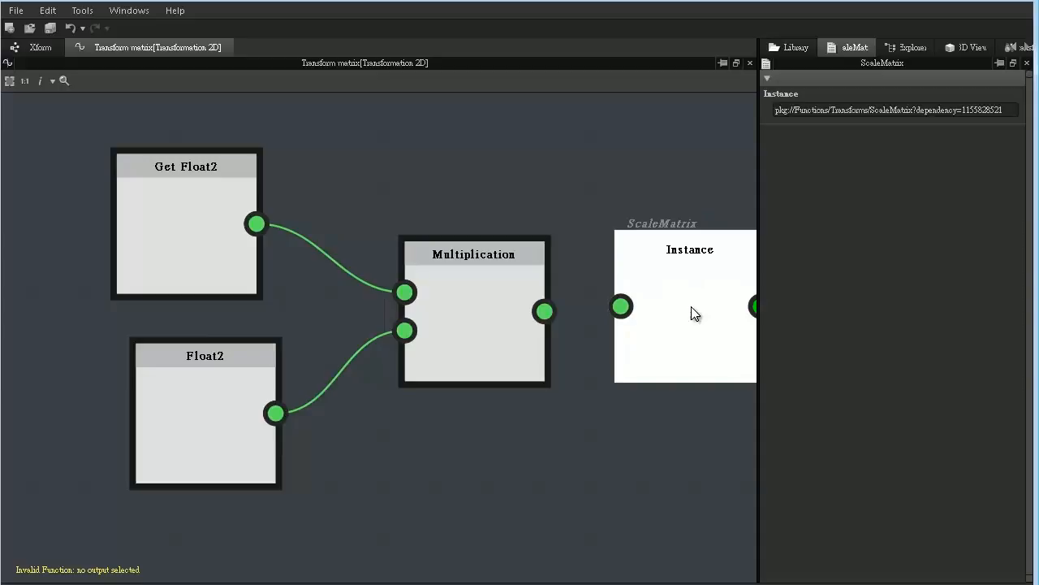
# - Connect the Multiplication output to the ScaleMatrix instance and set that instance as the function's output node
pyautogui.click(521, 297)
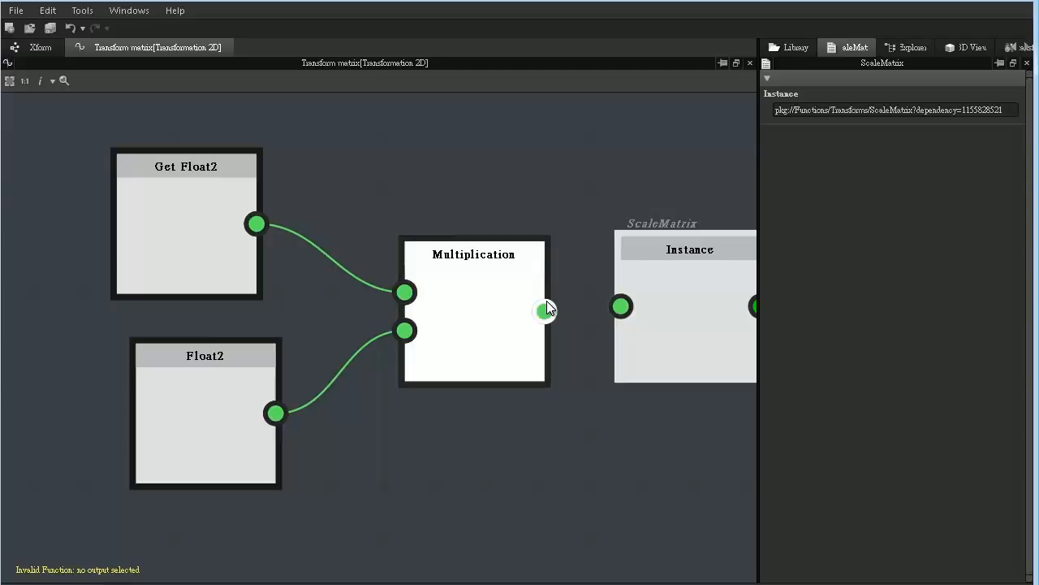
pyautogui.moveTo(545, 309); pyautogui.dragTo(622, 307)
pyautogui.rightClick(662, 286)
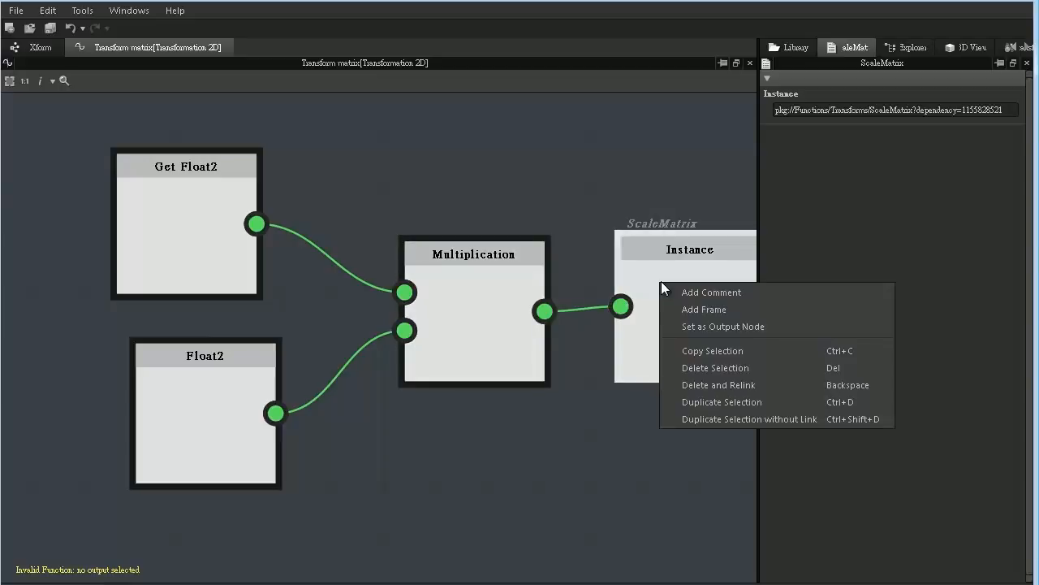
pyautogui.click(705, 331)
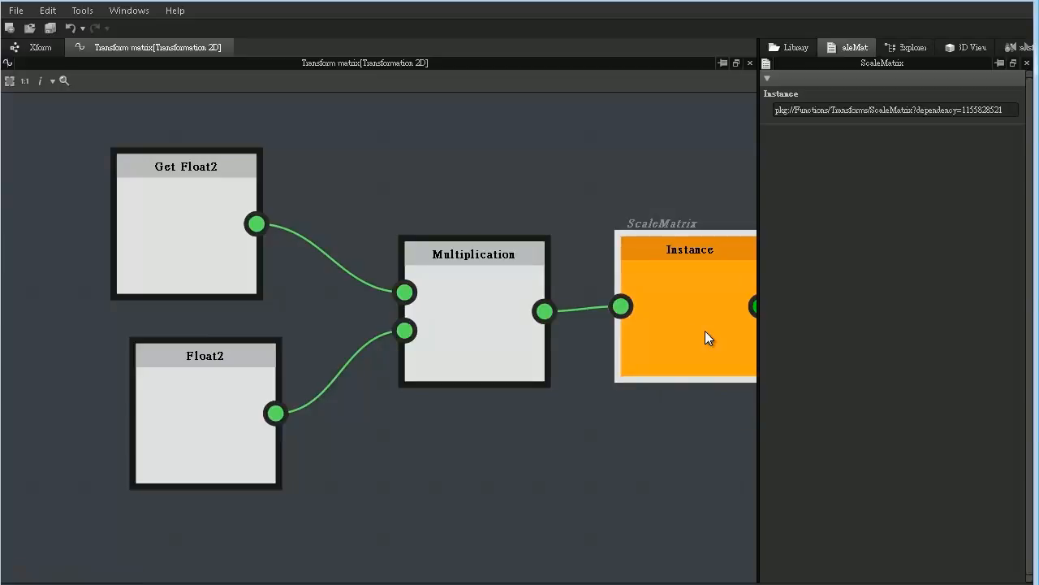
# - Return to the Xform graph and add an input parameter to it with the type Float2
pyautogui.click(208, 261)
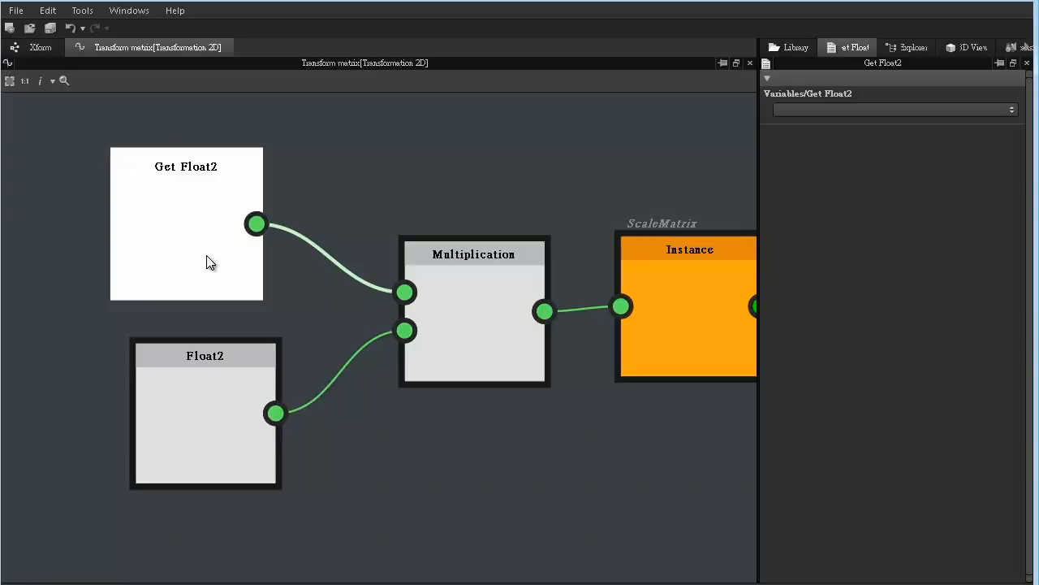
pyautogui.click(39, 47)
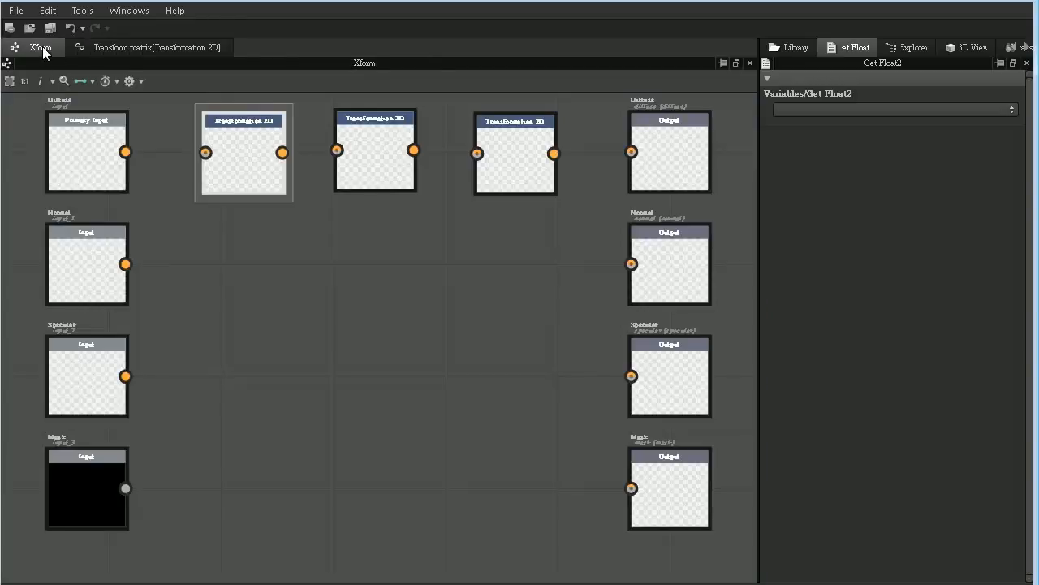
pyautogui.click(171, 220)
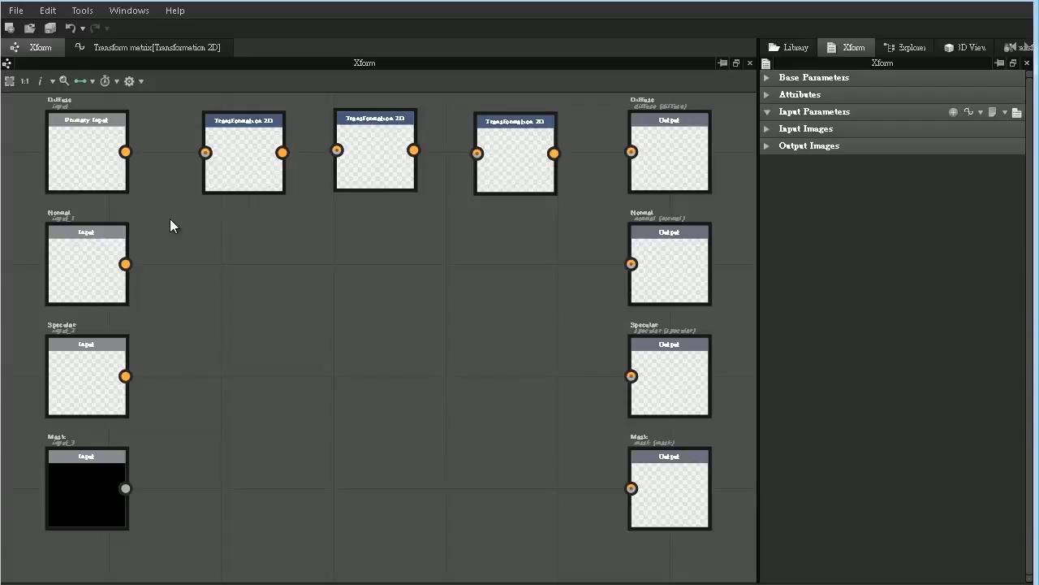
pyautogui.click(954, 111)
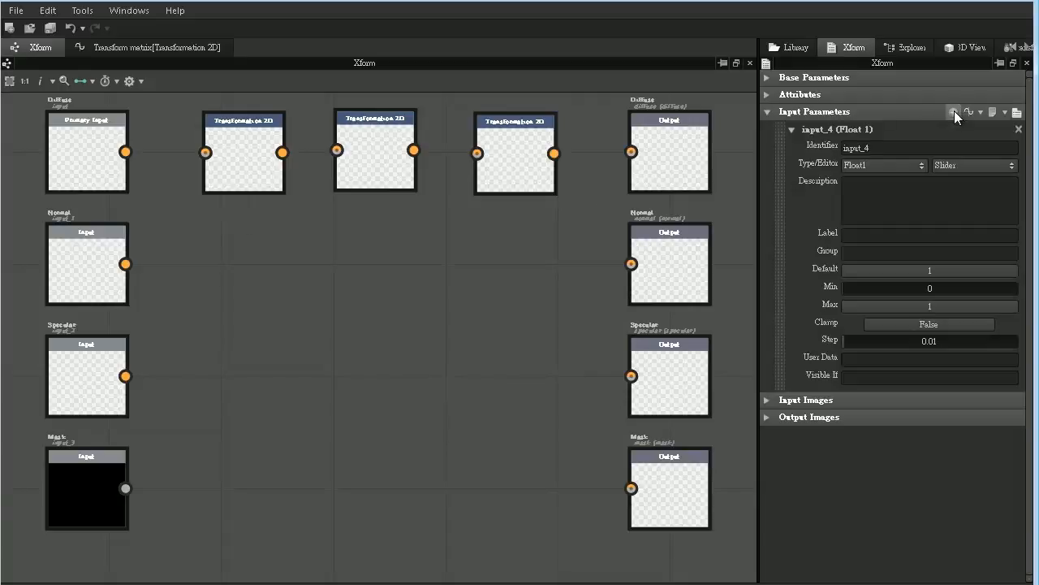
pyautogui.click(918, 167)
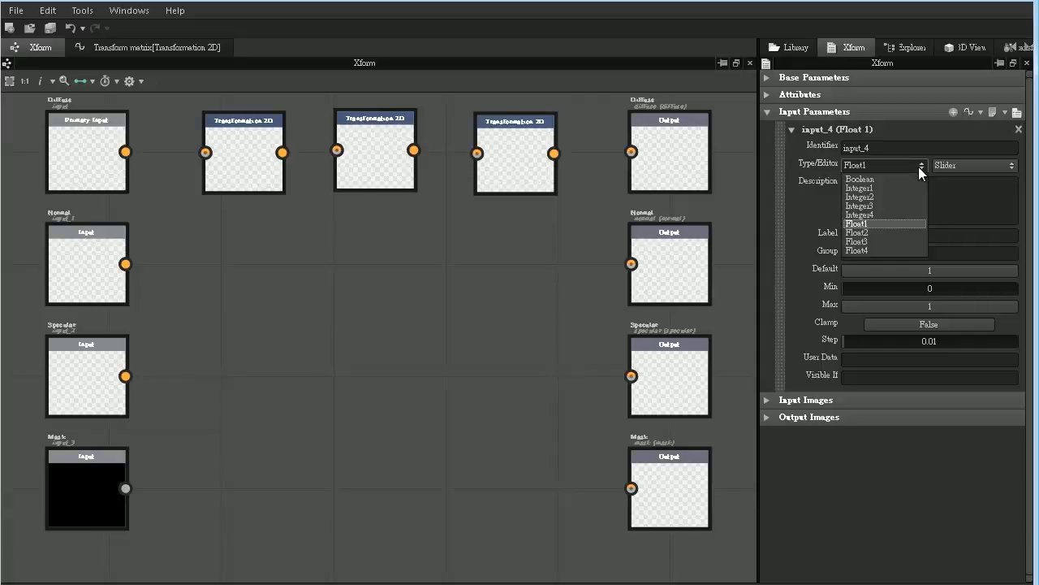
pyautogui.click(877, 233)
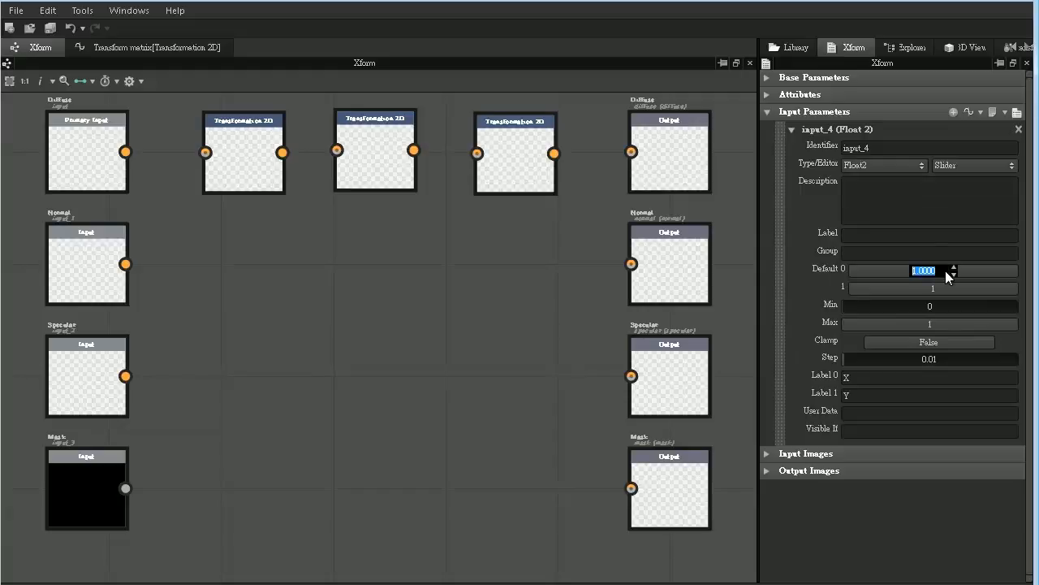
# - Set the Float2 input parameter's first default component to 1, its minimum to -10 and its maximum to 10
pyautogui.press('Return')
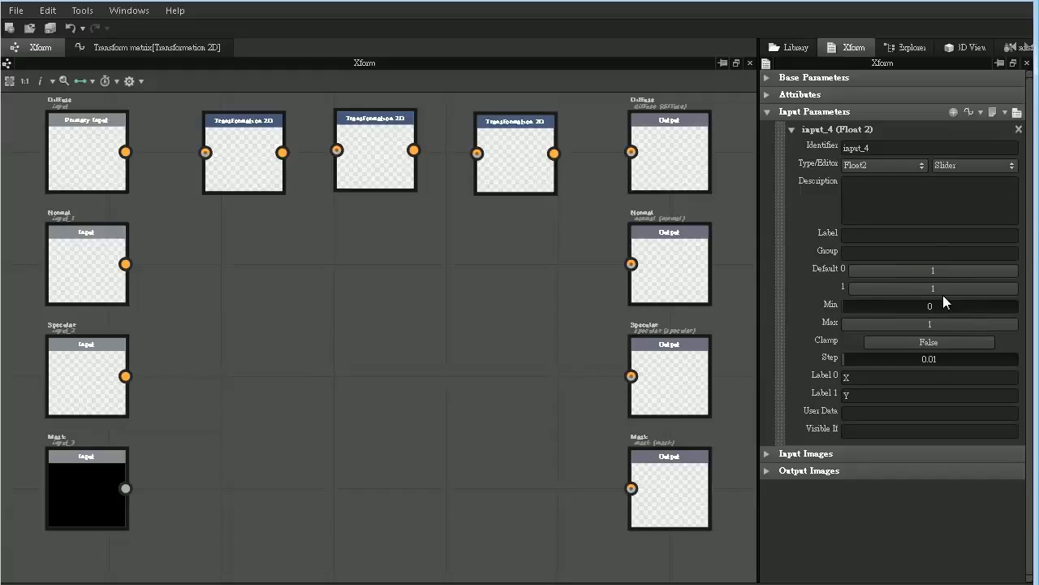
pyautogui.click(944, 306)
pyautogui.write('-')
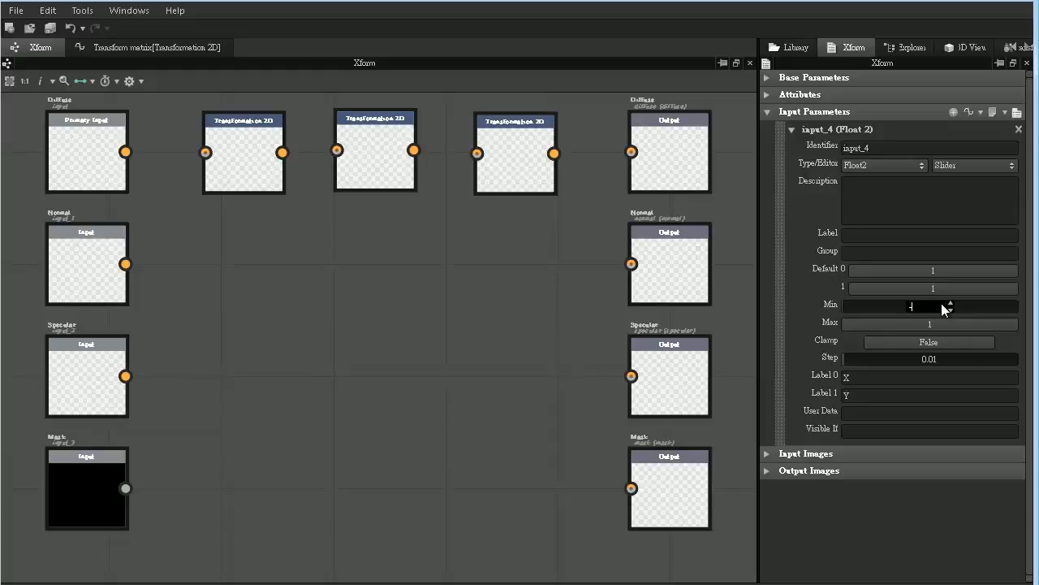
pyautogui.write('10')
pyautogui.press('Return')
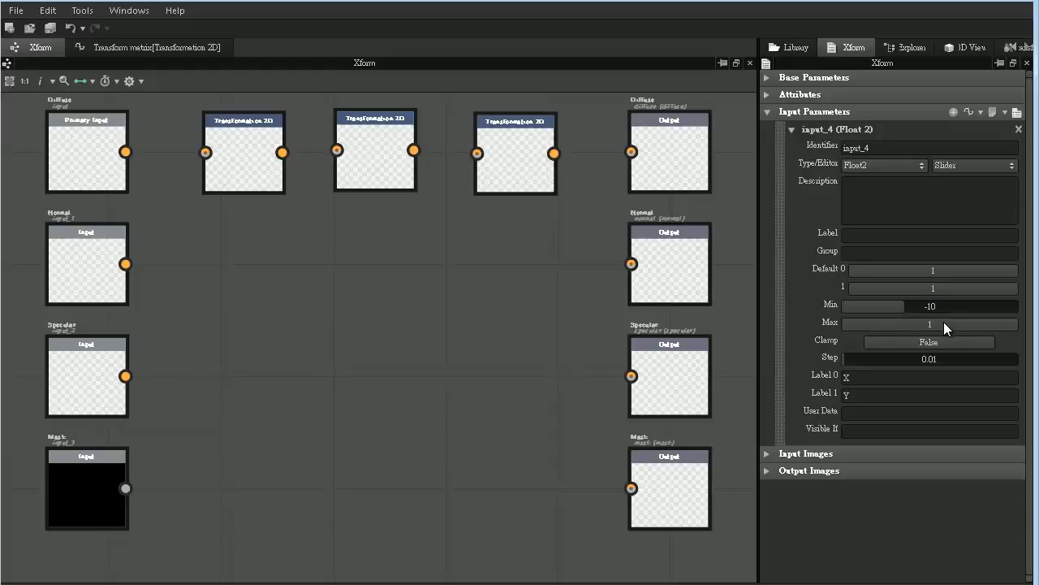
pyautogui.click(944, 323)
pyautogui.write('10')
pyautogui.press('Return')
# - Assign the Float2 input parameter to the group Xform and label it Scale
pyautogui.write('Xform')
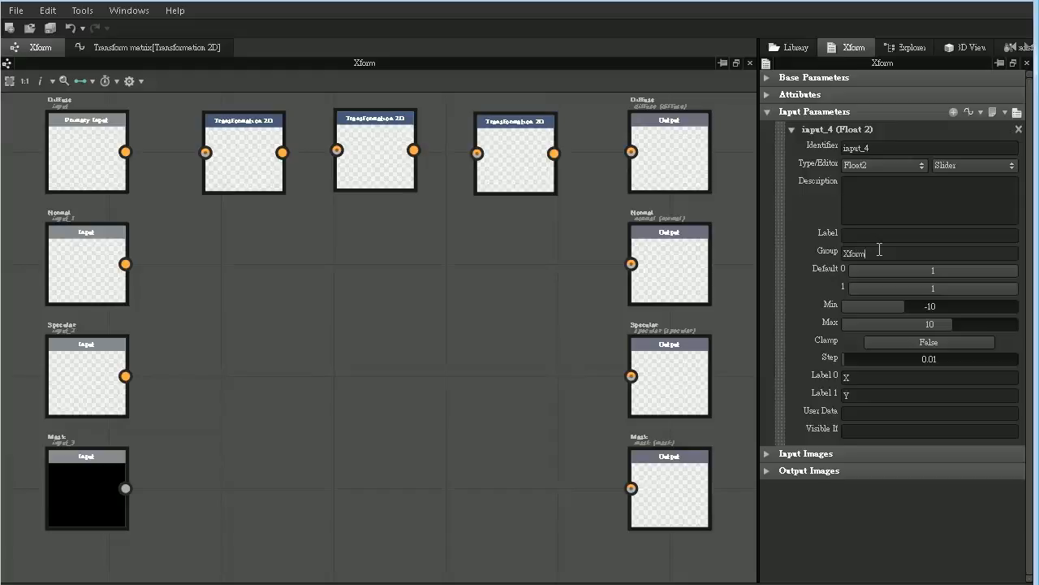
pyautogui.press('Return')
pyautogui.press('Return')
# - Return to the Transform matrix function and make the Get Float2 node read the variable input_4
pyautogui.click(155, 47)
pyautogui.click(164, 179)
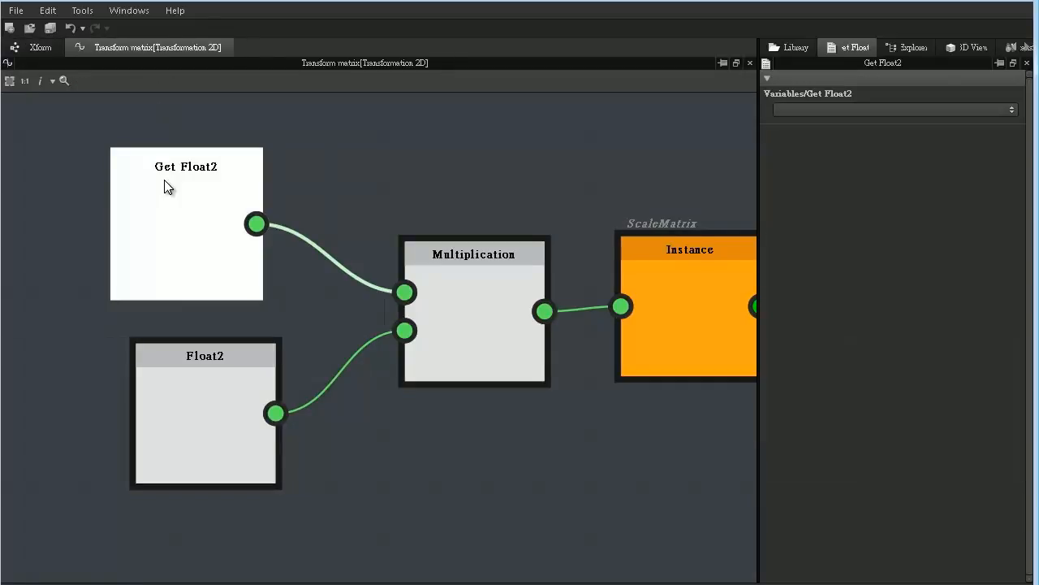
pyautogui.click(1011, 117)
pyautogui.click(931, 134)
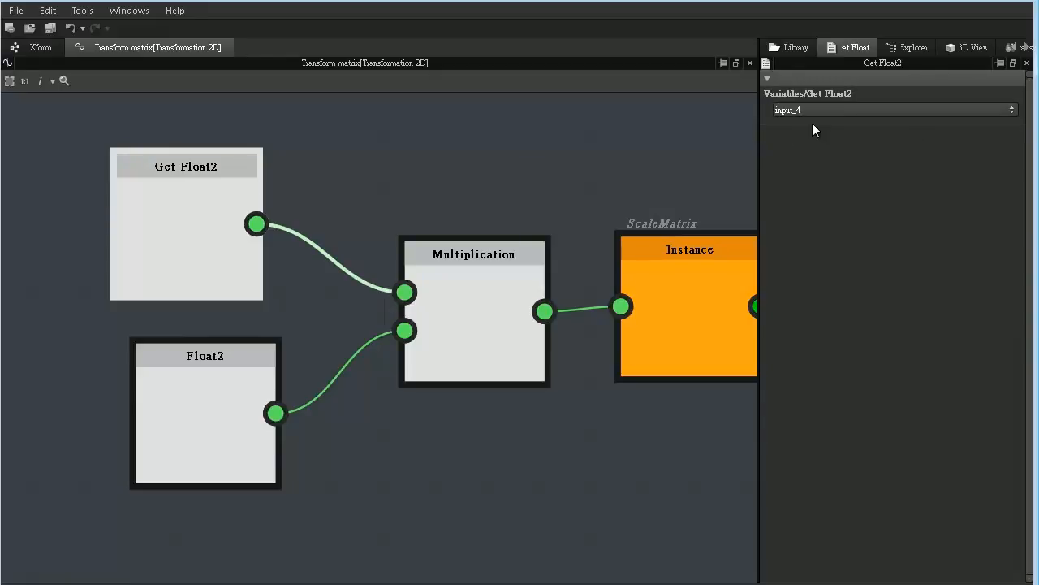
# - Rename the Scale parameter's identifier to scale in the Xform graph and check the variable used by the Get Float2 node
pyautogui.click(38, 48)
pyautogui.click(259, 157)
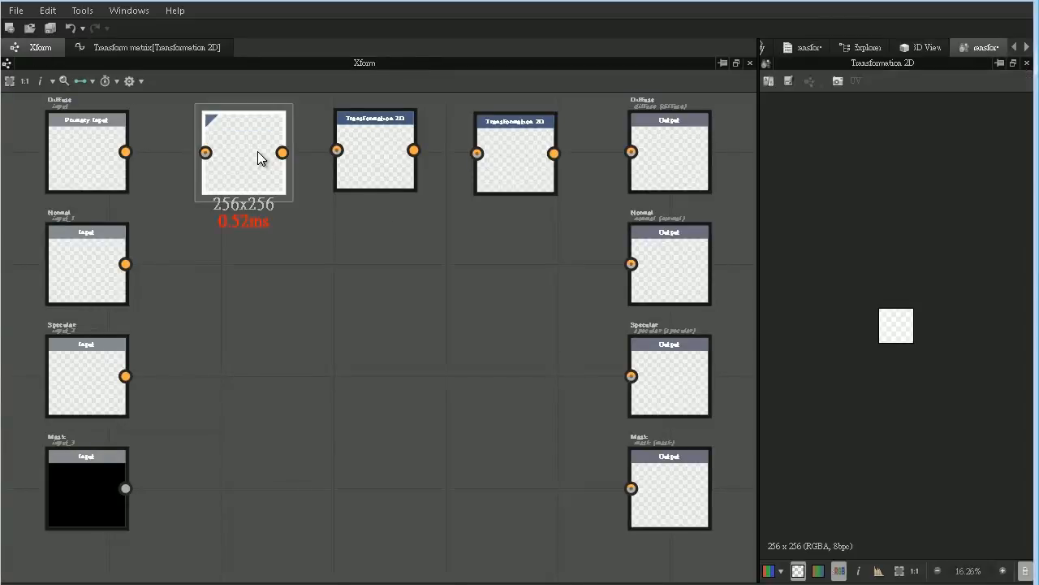
pyautogui.click(368, 272)
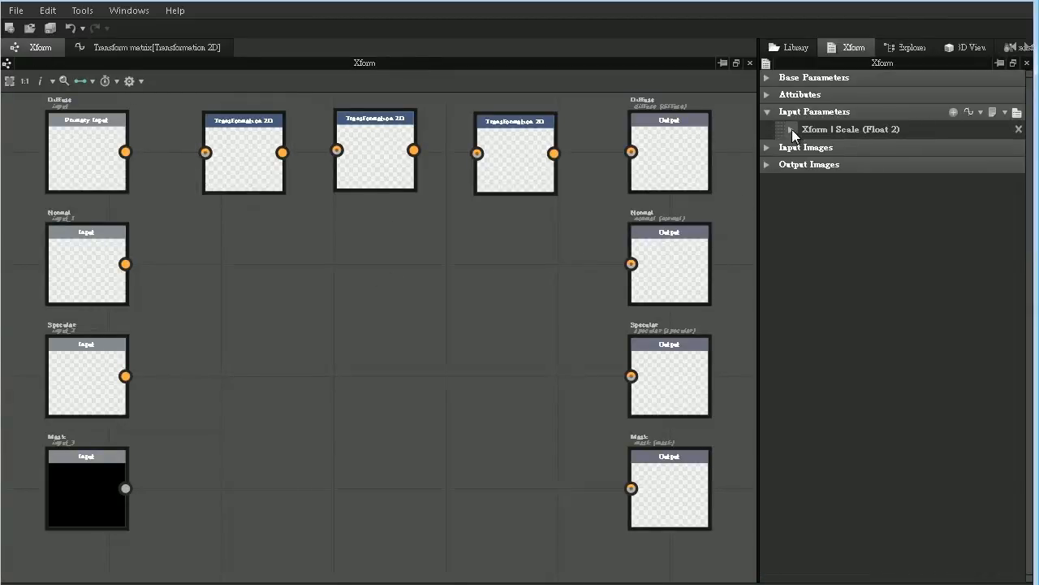
pyautogui.click(791, 129)
pyautogui.click(877, 147)
pyautogui.moveTo(877, 148); pyautogui.dragTo(792, 160)
pyautogui.press('BackSpace')
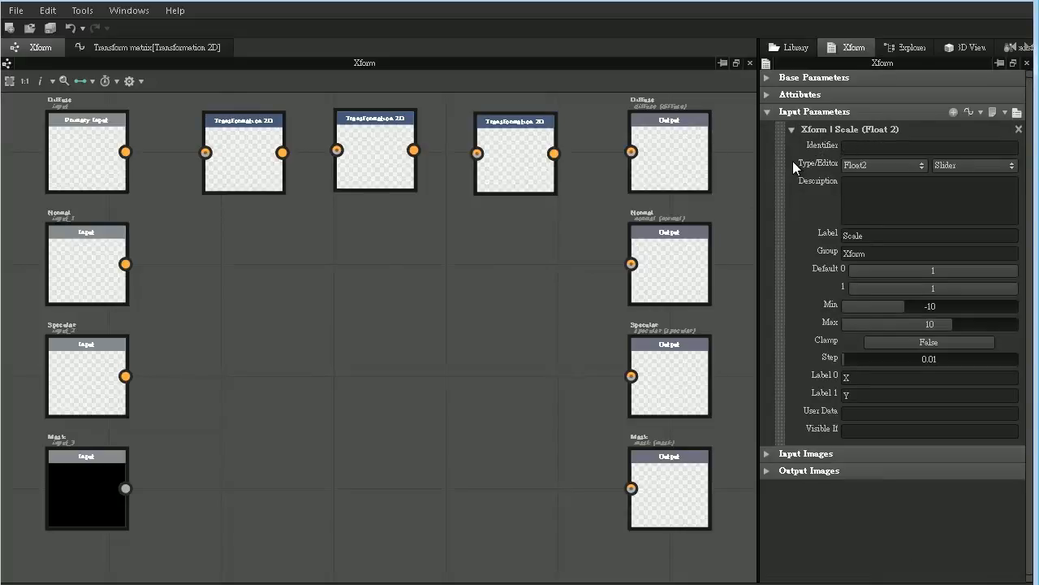
pyautogui.write('scale')
pyautogui.click(198, 46)
pyautogui.click(211, 203)
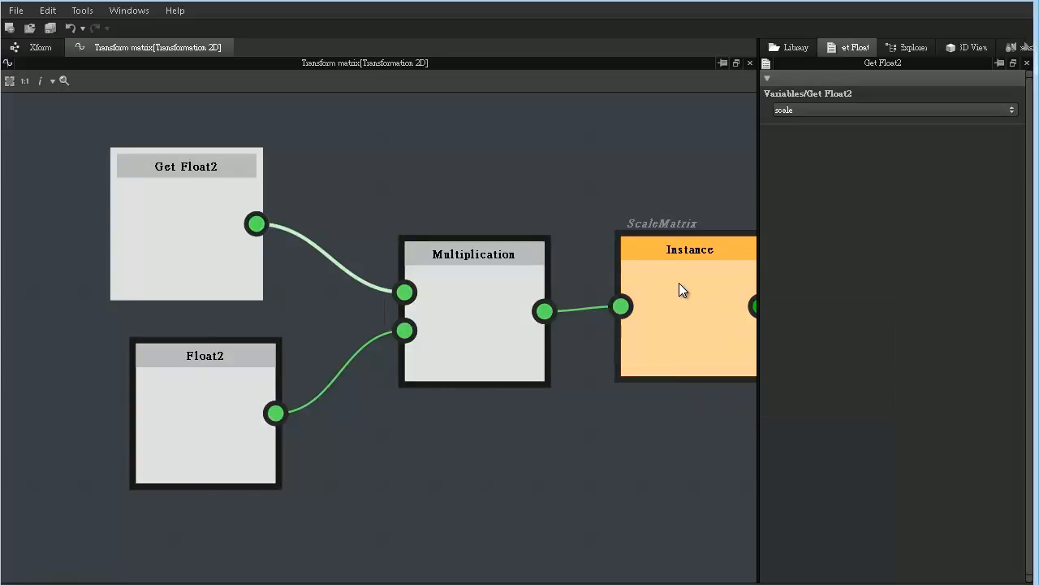
# - Give the middle Transformation 2D node's transform matrix an empty function and open that function for editing
pyautogui.click(43, 44)
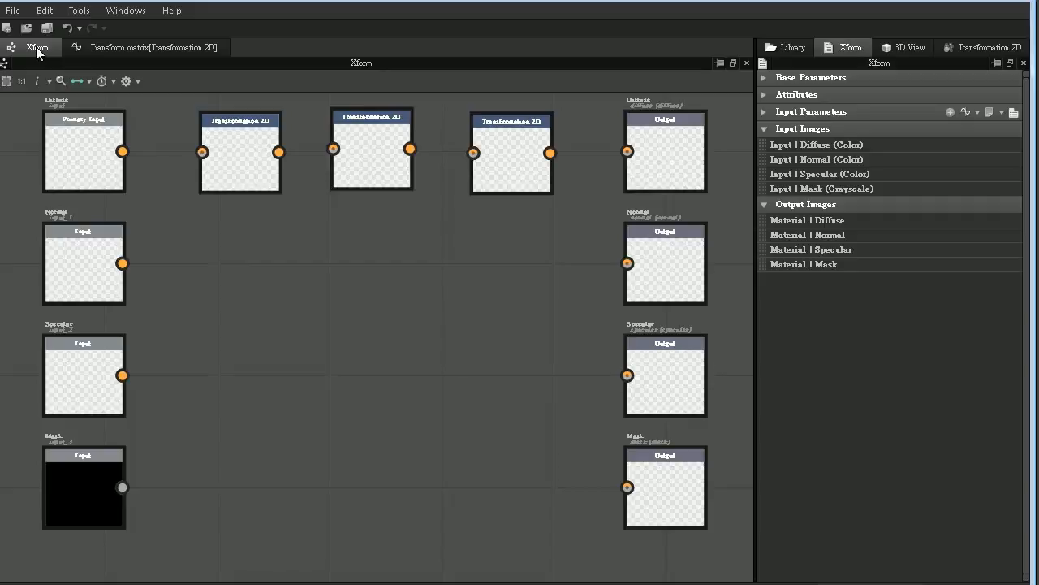
pyautogui.doubleClick(369, 144)
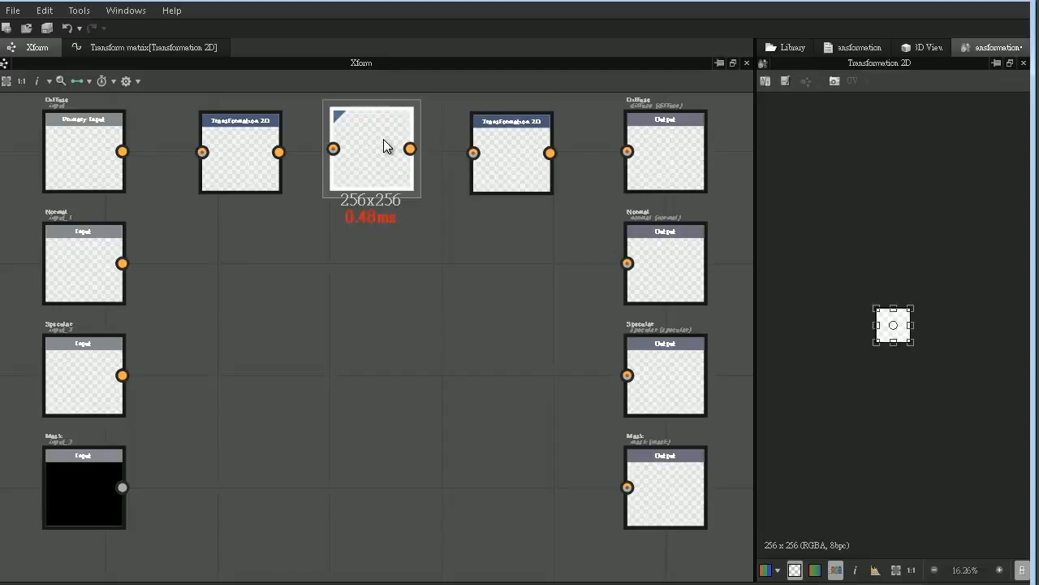
pyautogui.click(851, 50)
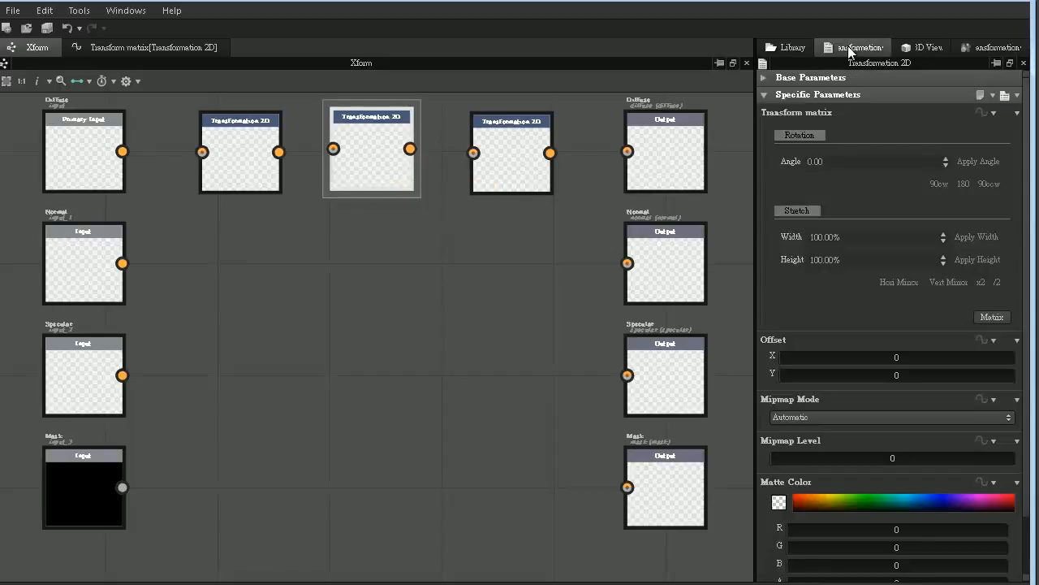
pyautogui.click(990, 113)
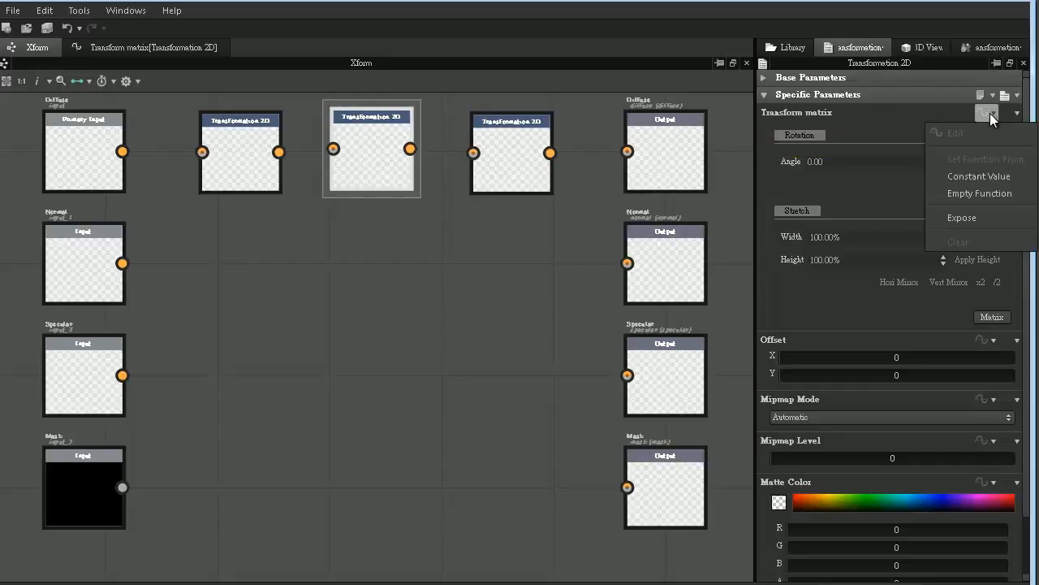
pyautogui.click(984, 188)
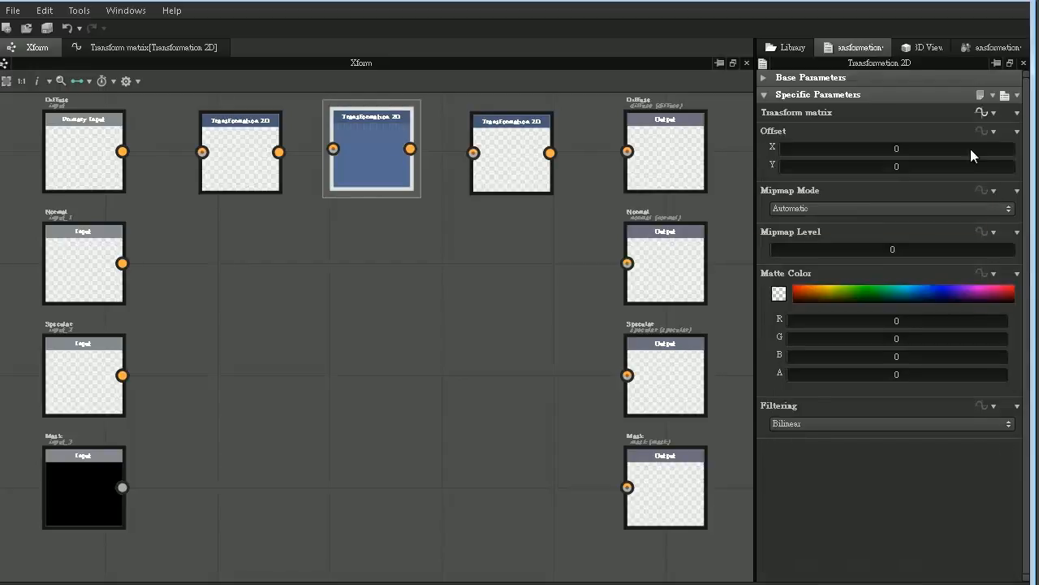
pyautogui.click(982, 113)
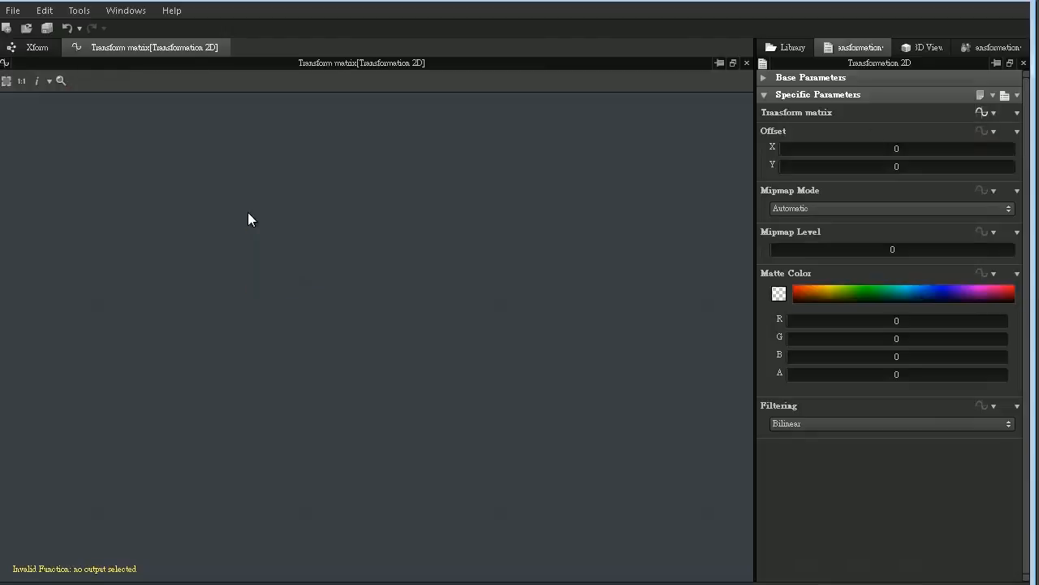
# - Search the library for the Rotation Matrix function, place an instance of it in the graph and set it as the output node
pyautogui.click(788, 48)
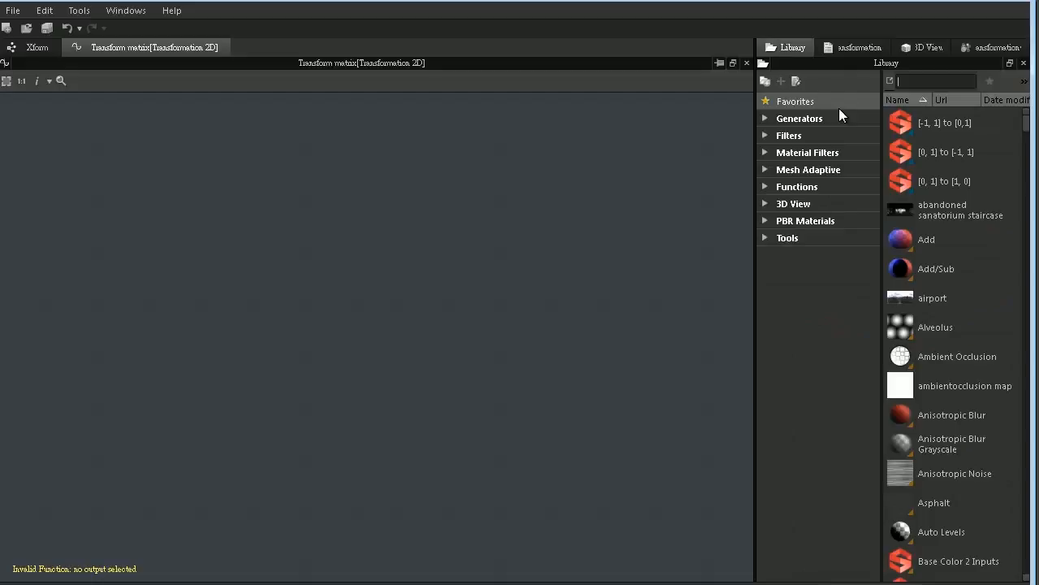
pyautogui.write('rotation')
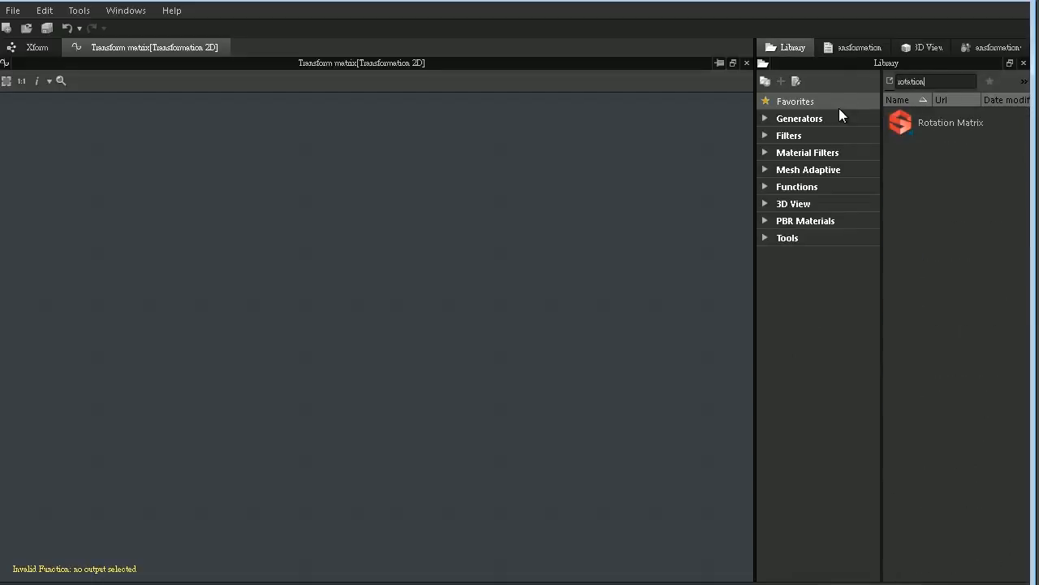
pyautogui.moveTo(902, 122); pyautogui.dragTo(639, 301)
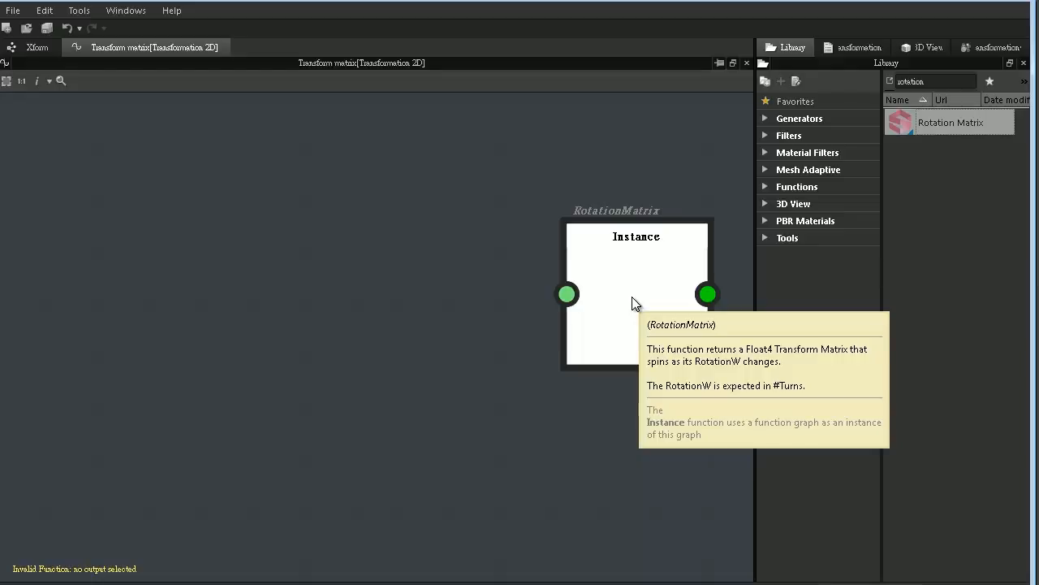
pyautogui.rightClick(639, 277)
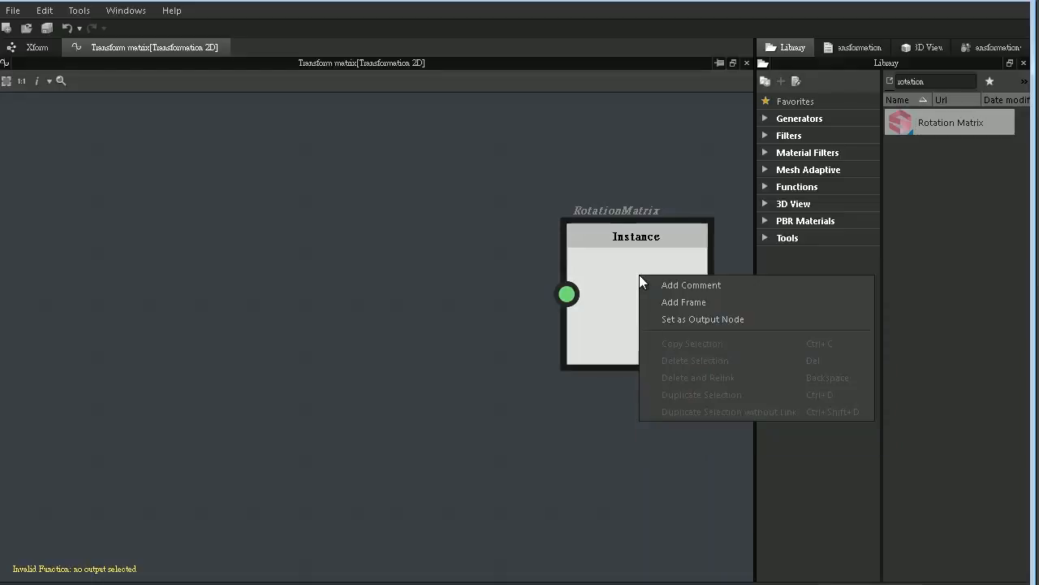
pyautogui.click(681, 319)
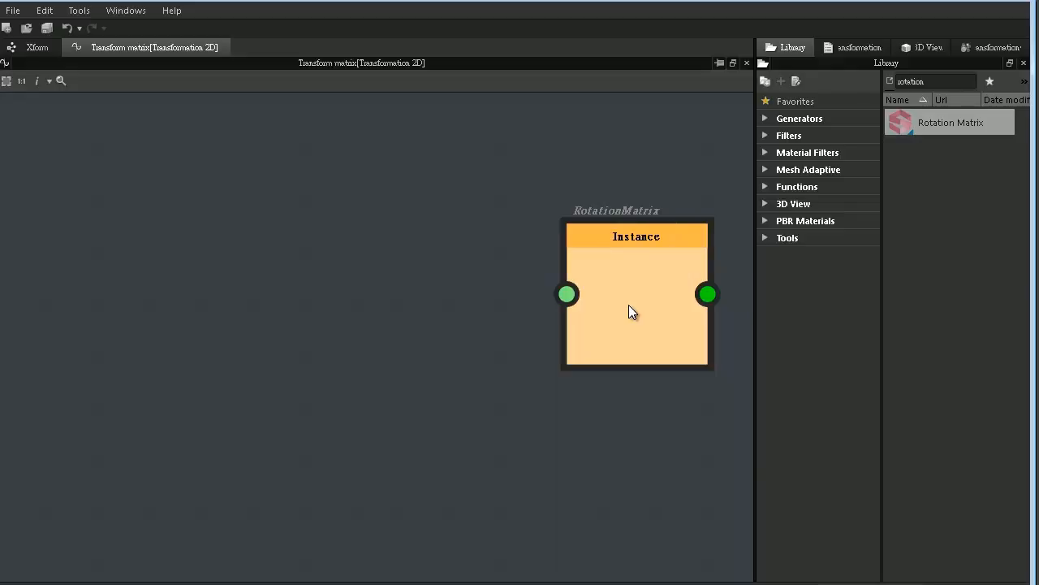
# - Add a Get Integer variable node well to the left of the RotationMatrix instance
pyautogui.rightClick(162, 221)
pyautogui.moveTo(189, 229)
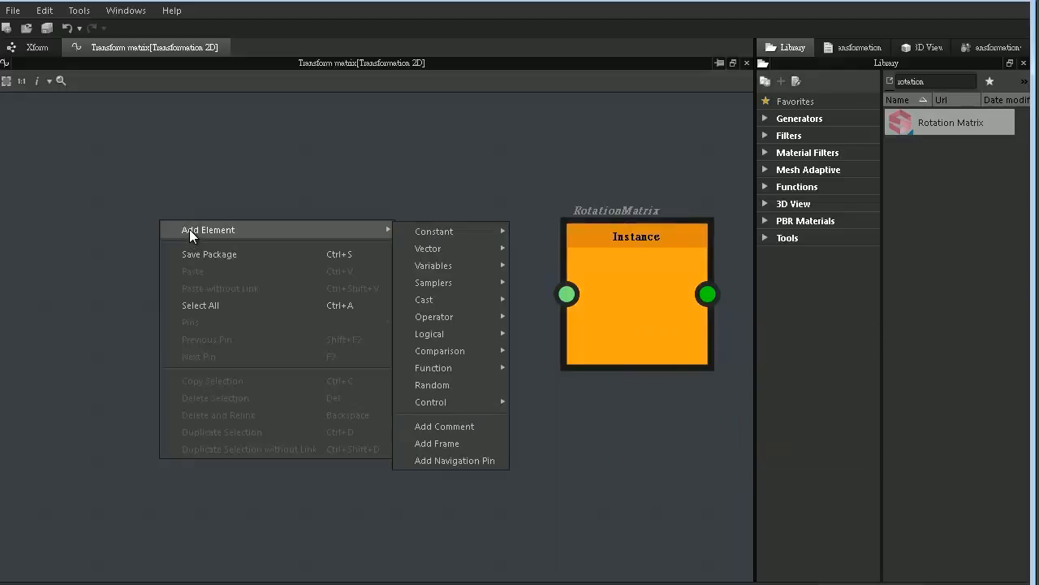
pyautogui.moveTo(447, 268)
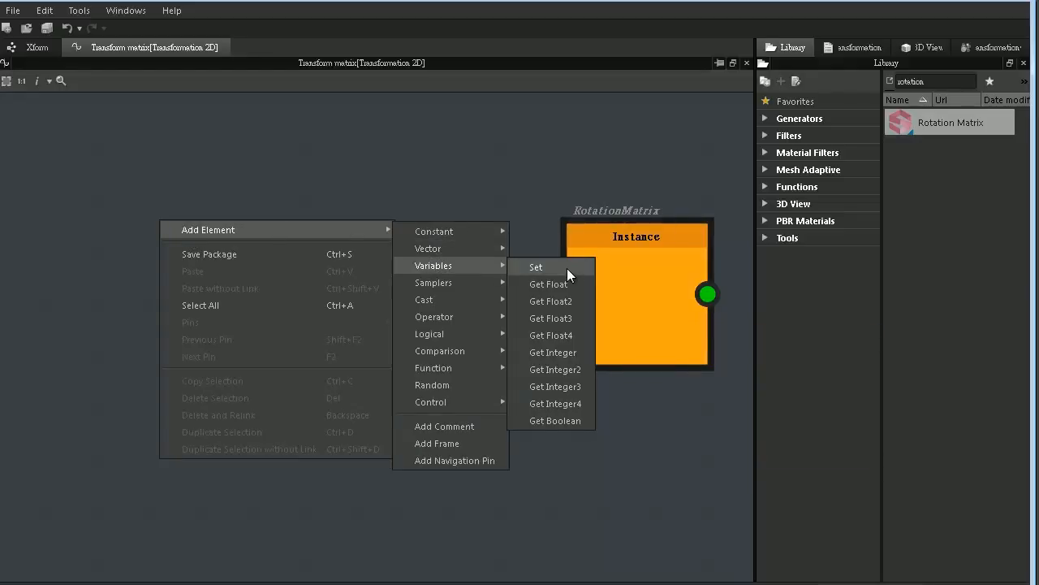
pyautogui.click(567, 352)
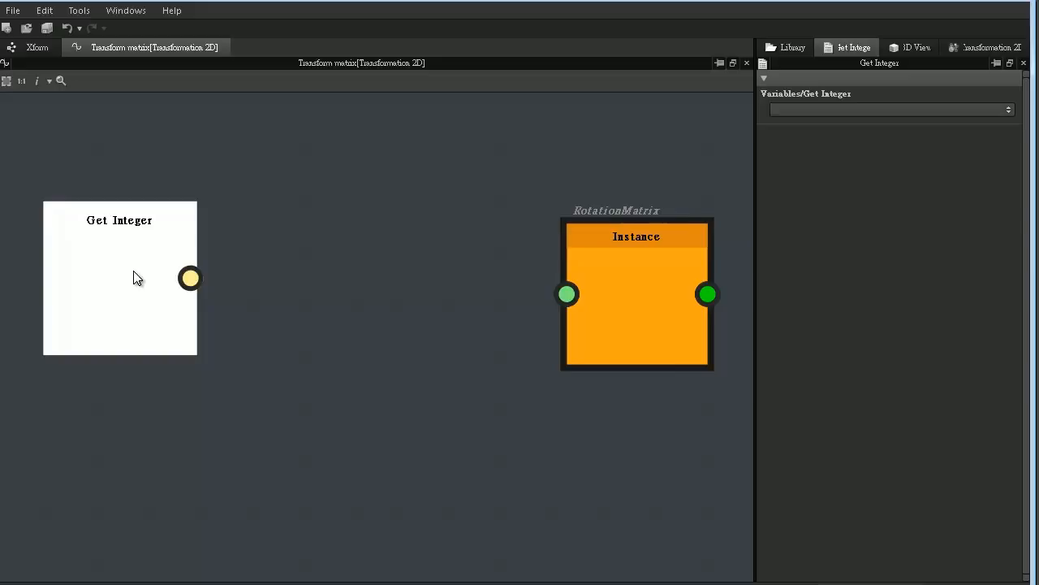
# - Add a To Float cast node fed by Get Integer and shift both nodes further away from the RotationMatrix instance
pyautogui.rightClick(255, 221)
pyautogui.moveTo(276, 229)
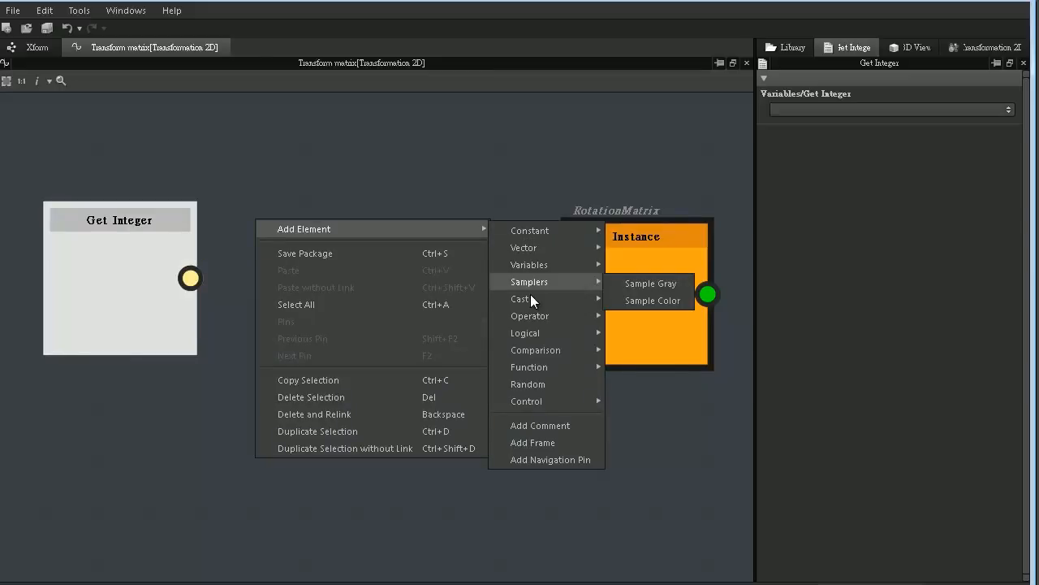
pyautogui.moveTo(534, 301)
pyautogui.click(640, 301)
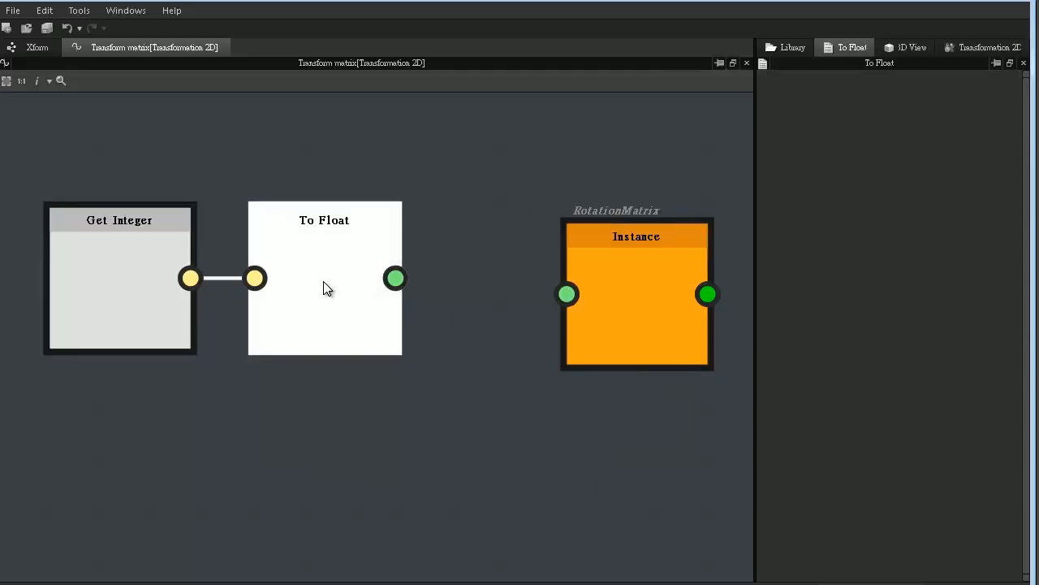
pyautogui.scroll(-2, 324, 289)
pyautogui.moveTo(197, 275); pyautogui.dragTo(72, 280)
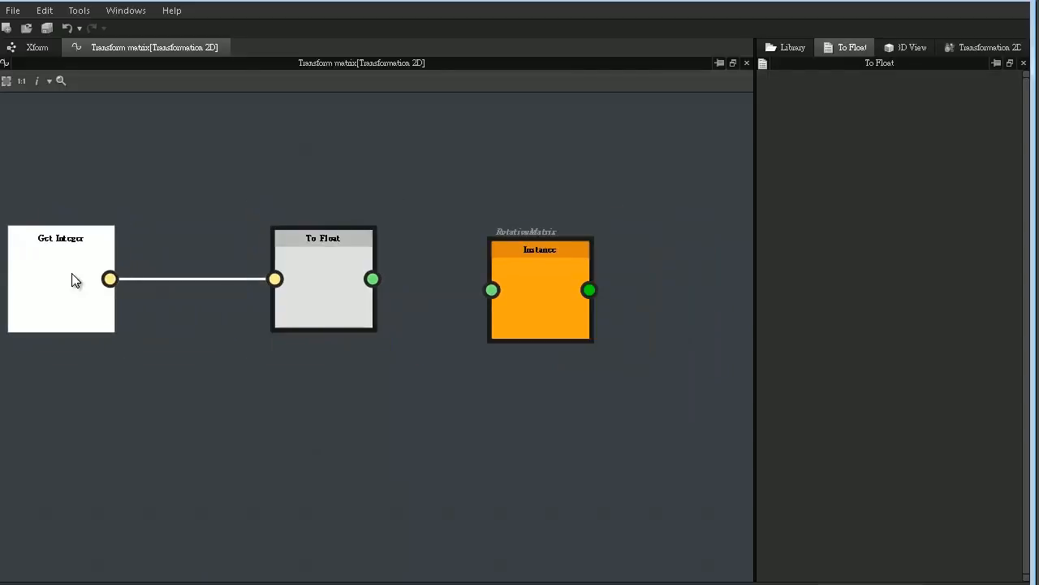
pyautogui.click(355, 249)
pyautogui.moveTo(331, 260); pyautogui.dragTo(223, 260)
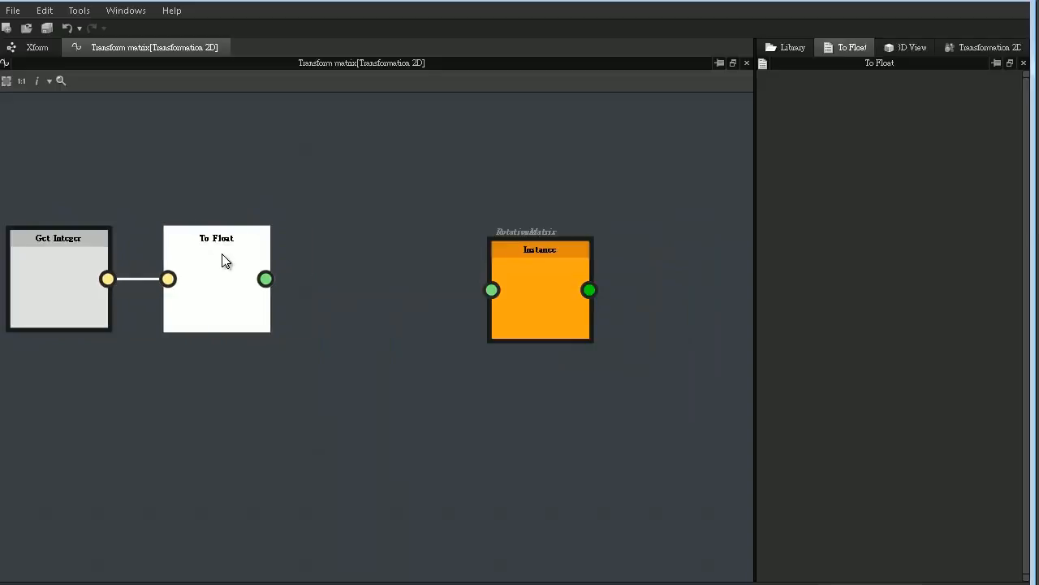
pyautogui.click(356, 257)
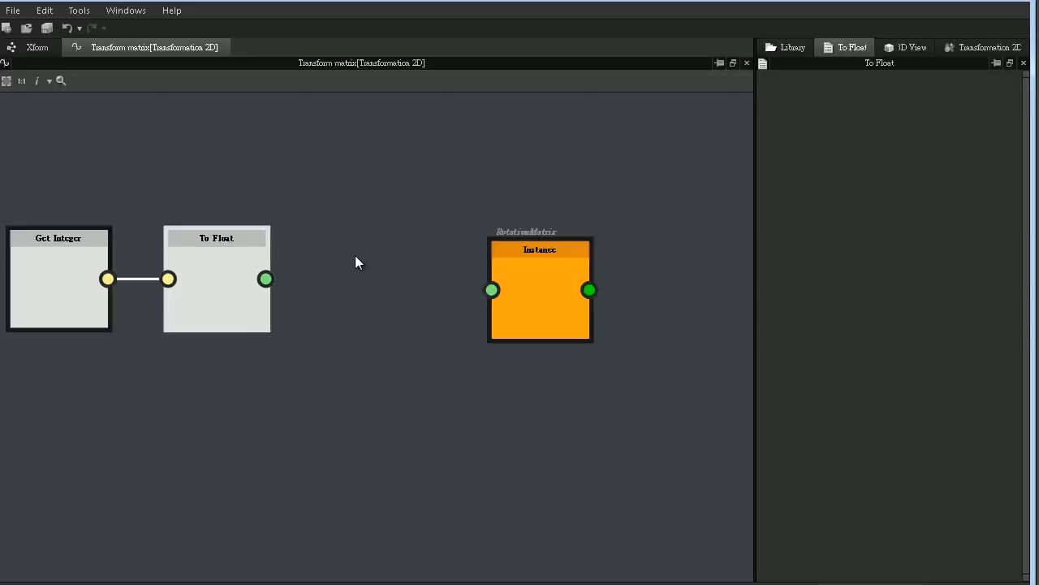
# - Add a Float constant node, place it below the To Float node and set its value to 360
pyautogui.rightClick(356, 256)
pyautogui.moveTo(388, 264)
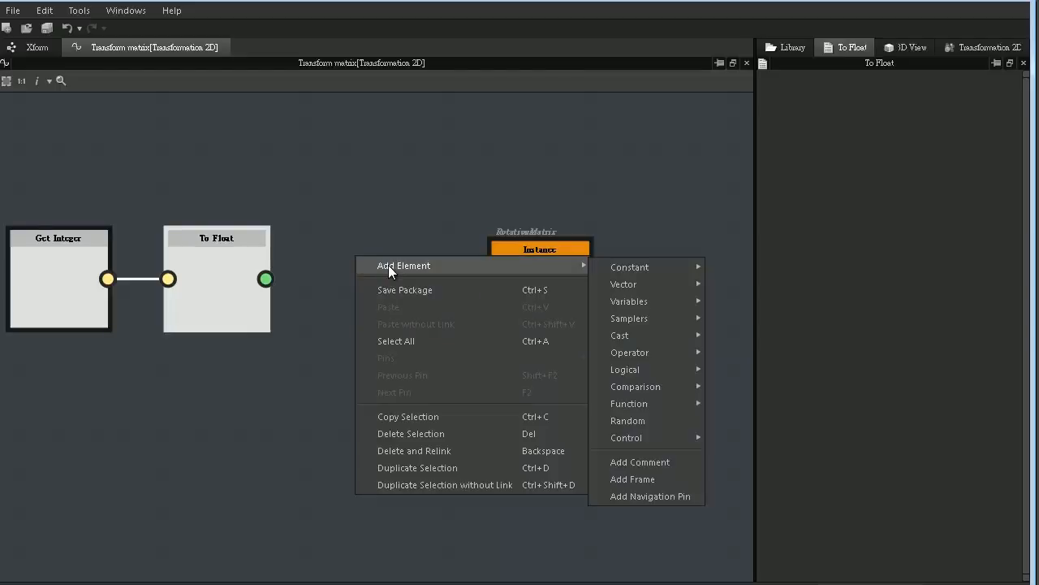
pyautogui.moveTo(658, 267)
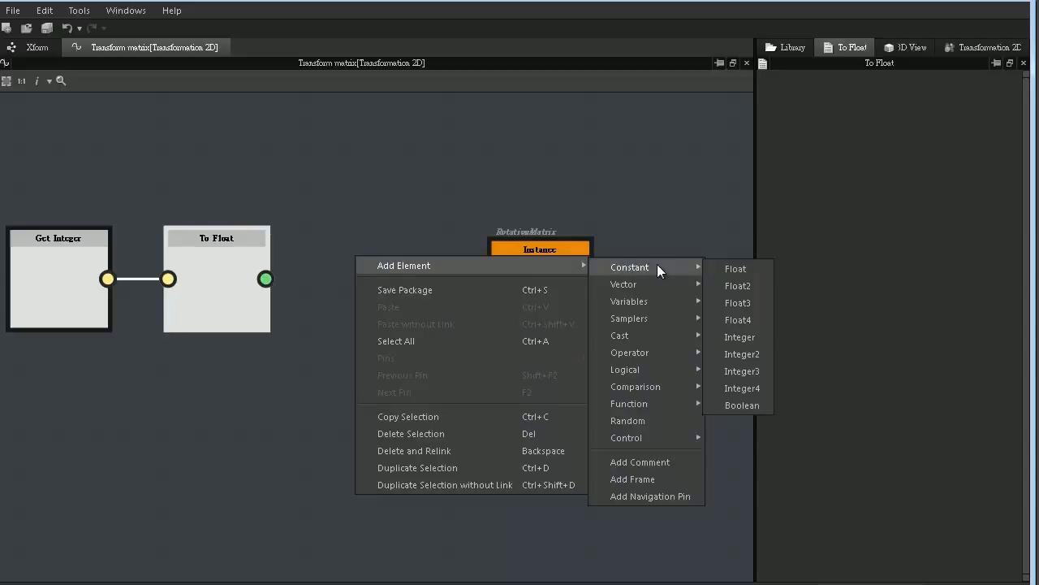
pyautogui.click(730, 268)
pyautogui.moveTo(344, 243); pyautogui.dragTo(208, 416)
pyautogui.click(863, 109)
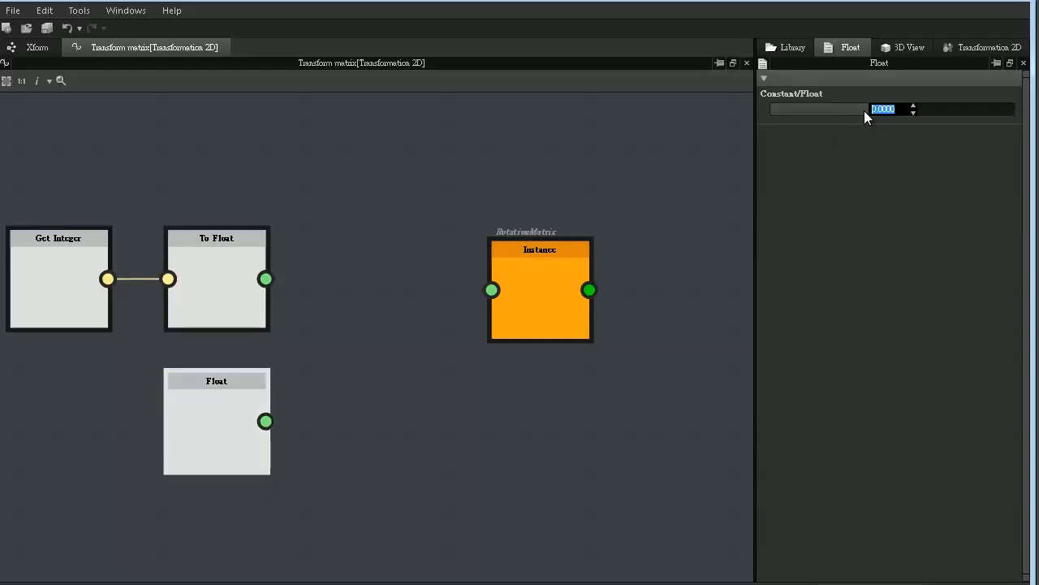
pyautogui.write('360')
pyautogui.press('Return')
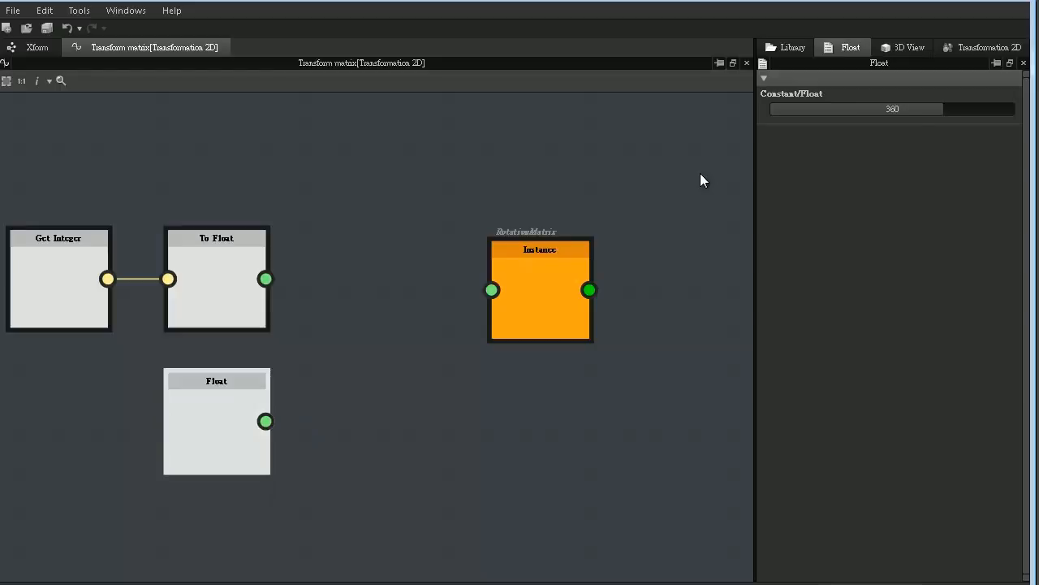
# - Add a Division node that divides the To Float output by the 360 Float constant and link its result to the RotationMatrix instance
pyautogui.rightClick(431, 170)
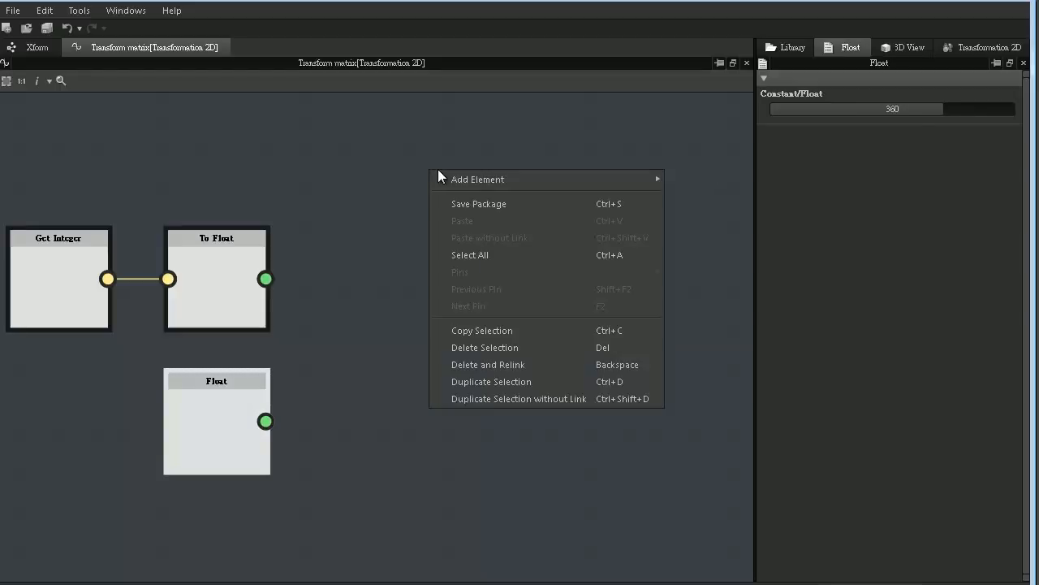
pyautogui.moveTo(460, 179)
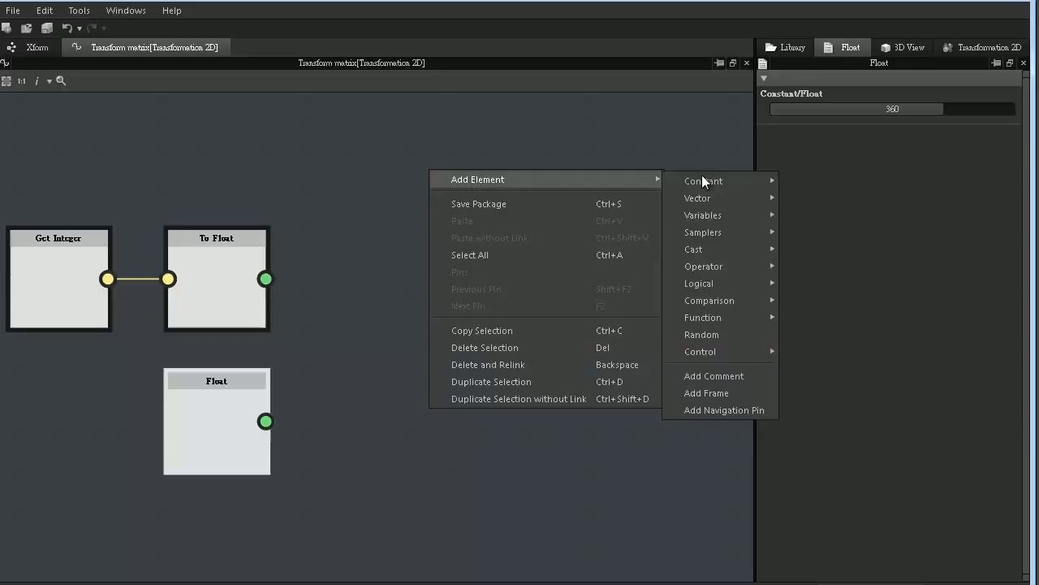
pyautogui.moveTo(742, 268)
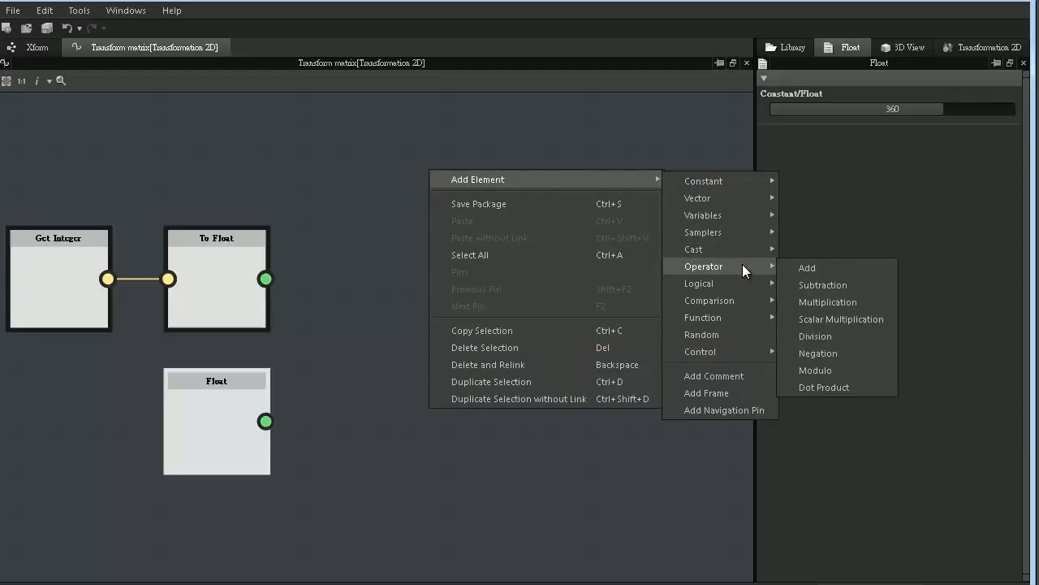
pyautogui.click(832, 336)
pyautogui.moveTo(349, 419); pyautogui.dragTo(368, 335)
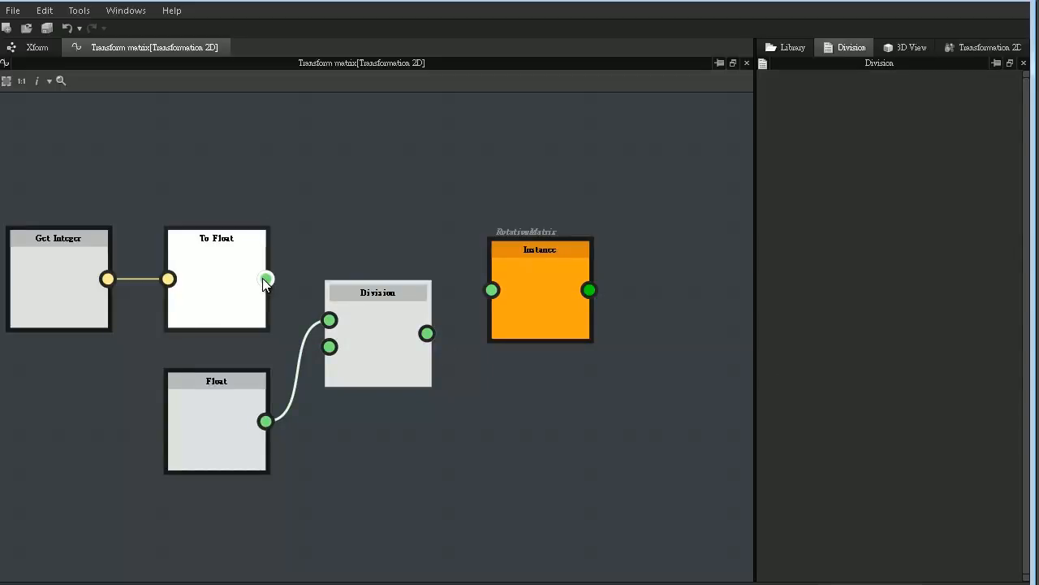
pyautogui.moveTo(329, 322); pyautogui.dragTo(329, 322)
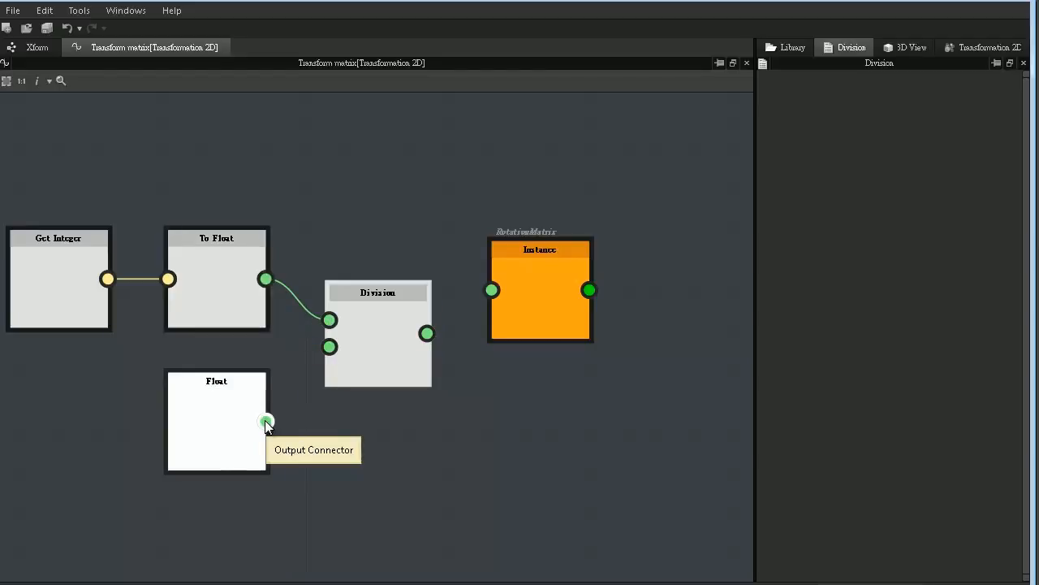
pyautogui.moveTo(287, 413); pyautogui.dragTo(327, 350)
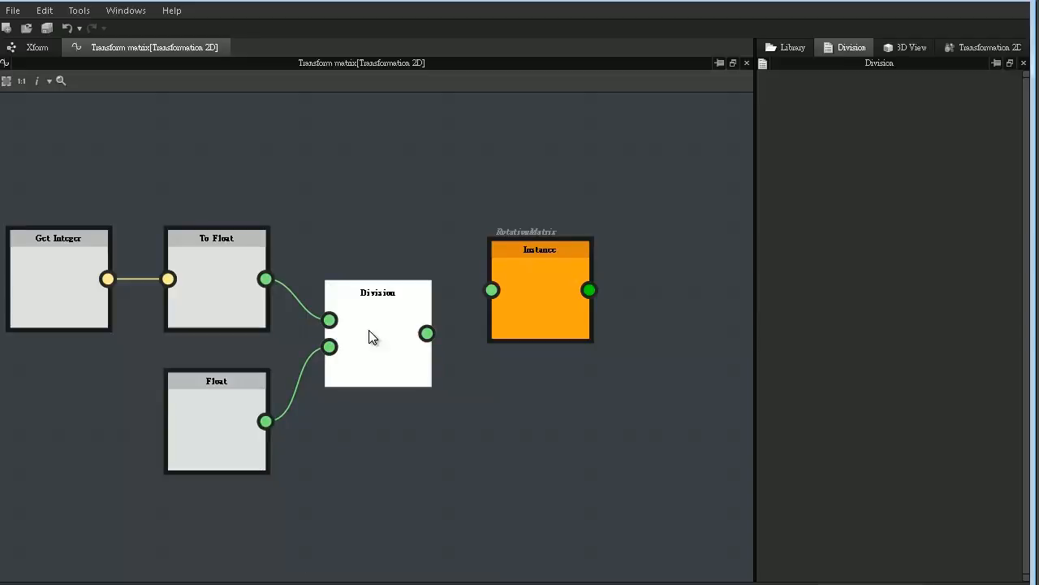
pyautogui.moveTo(455, 299); pyautogui.dragTo(491, 286)
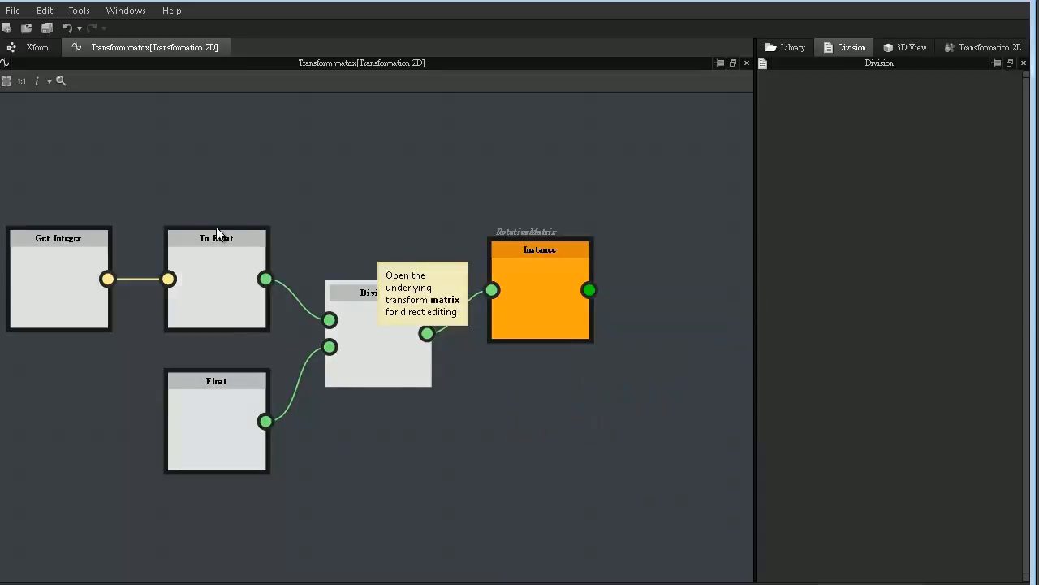
# - Disconnect the RotationMatrix instance from the Division node and move the instance further away to make room between them
pyautogui.click(70, 274)
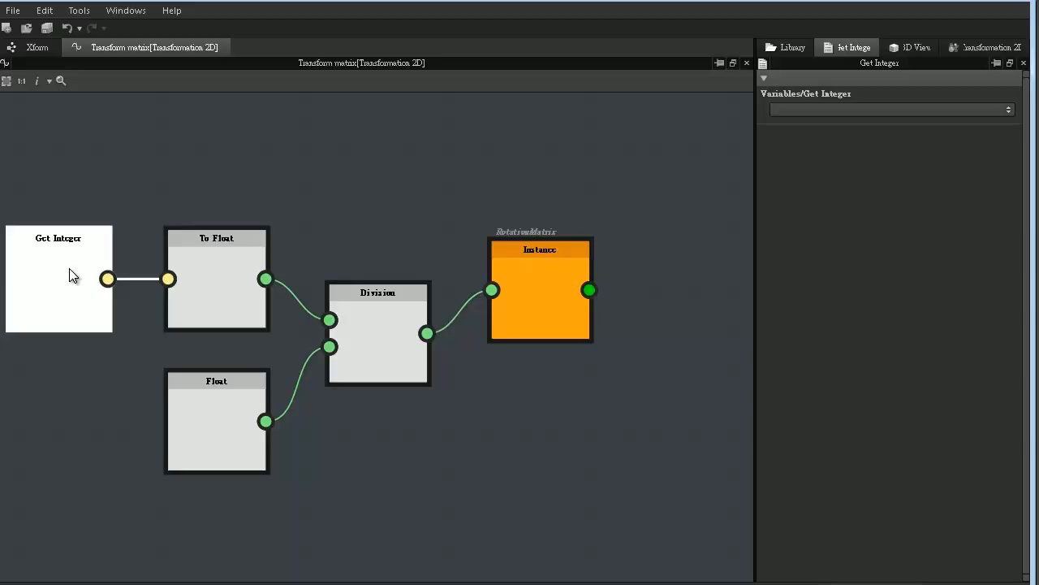
pyautogui.moveTo(65, 292)
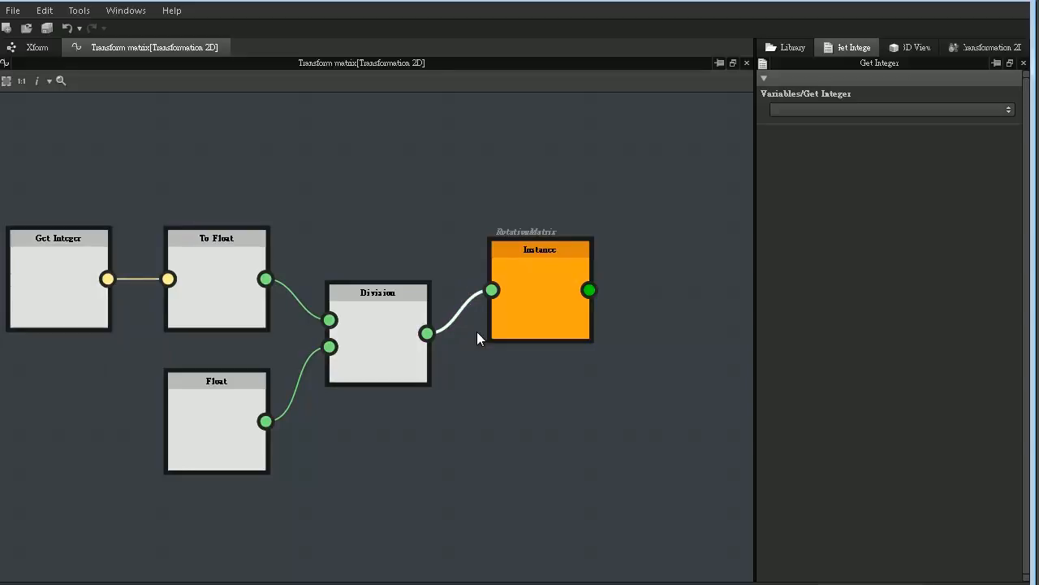
pyautogui.moveTo(519, 310); pyautogui.dragTo(634, 294)
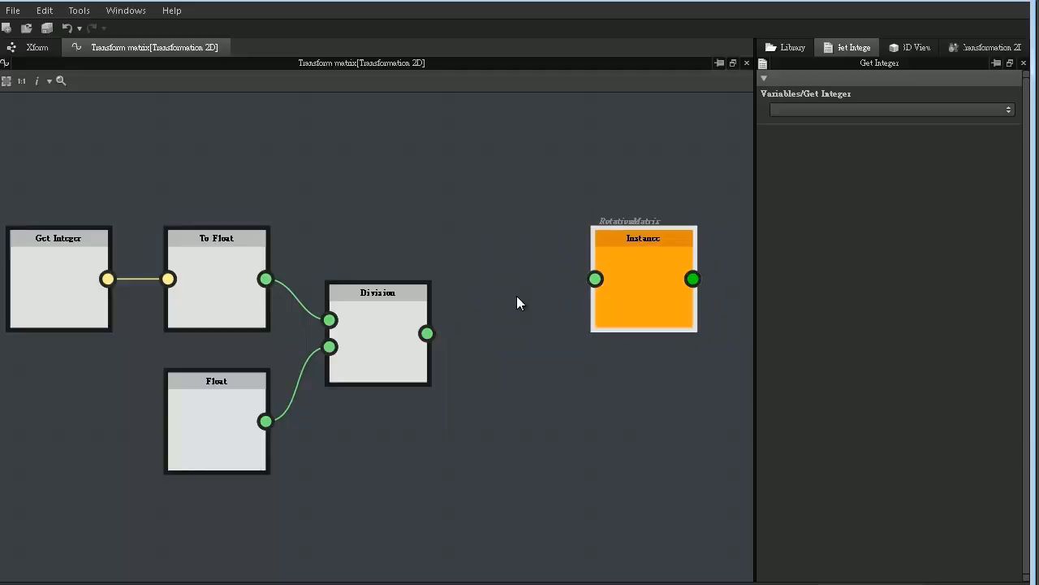
# - Add another Float constant node, place it below the Division node and set its value to -1
pyautogui.rightClick(519, 294)
pyautogui.moveTo(573, 304)
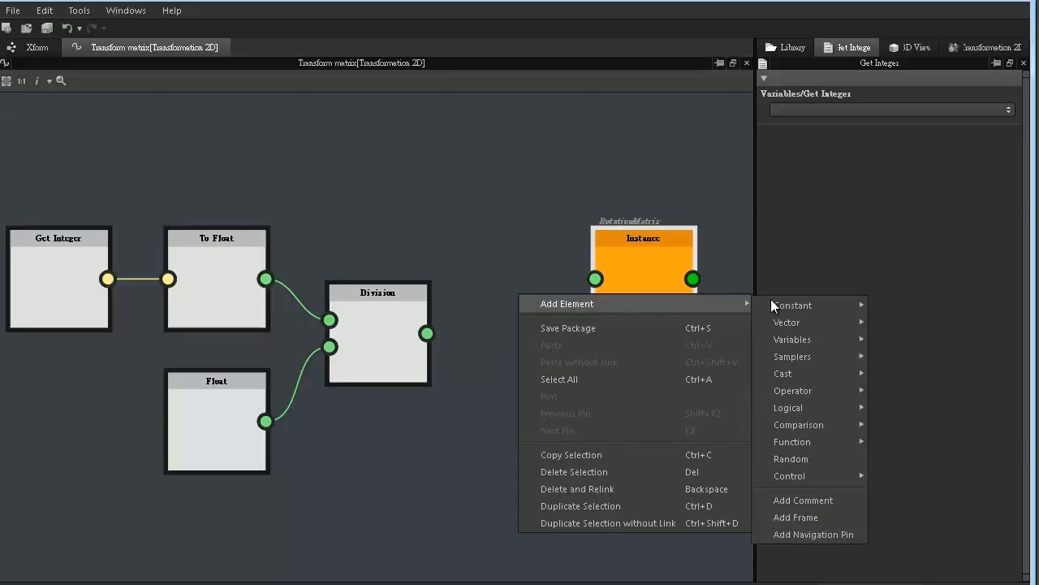
pyautogui.moveTo(795, 306)
pyautogui.click(899, 307)
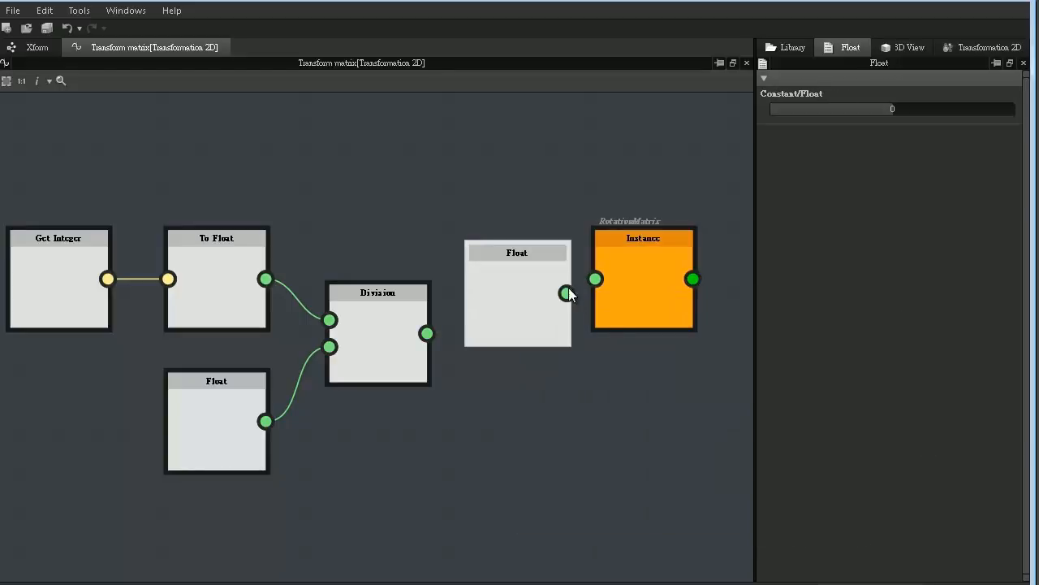
pyautogui.moveTo(513, 305); pyautogui.dragTo(420, 464)
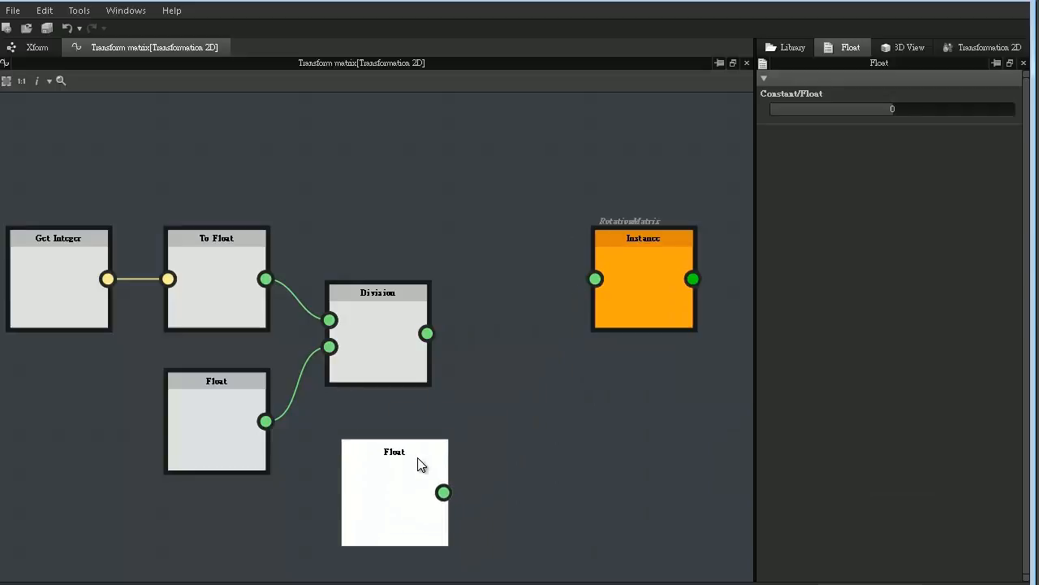
pyautogui.doubleClick(912, 109)
pyautogui.write('-1')
pyautogui.press('Return')
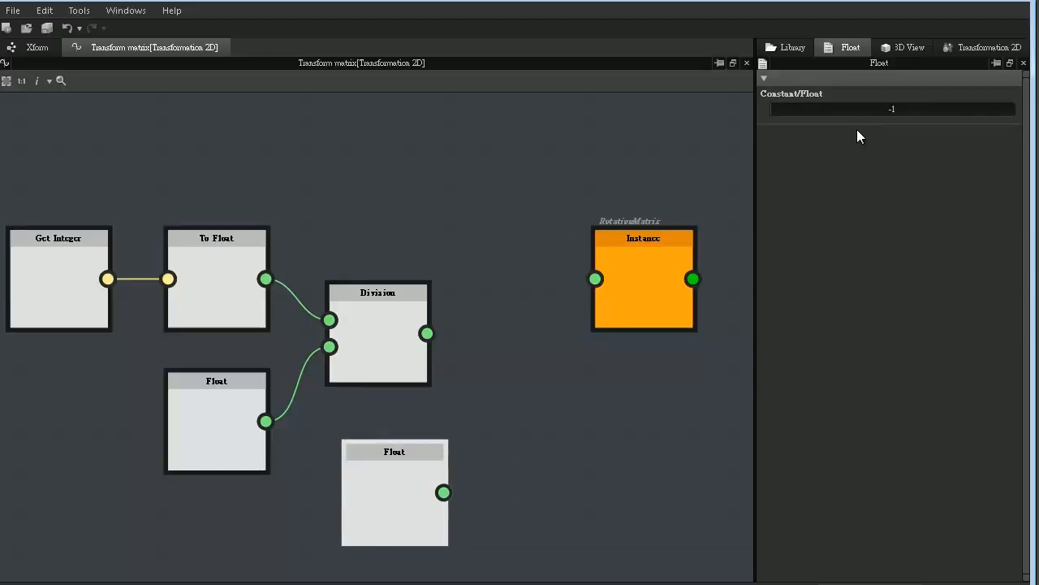
pyautogui.click(437, 176)
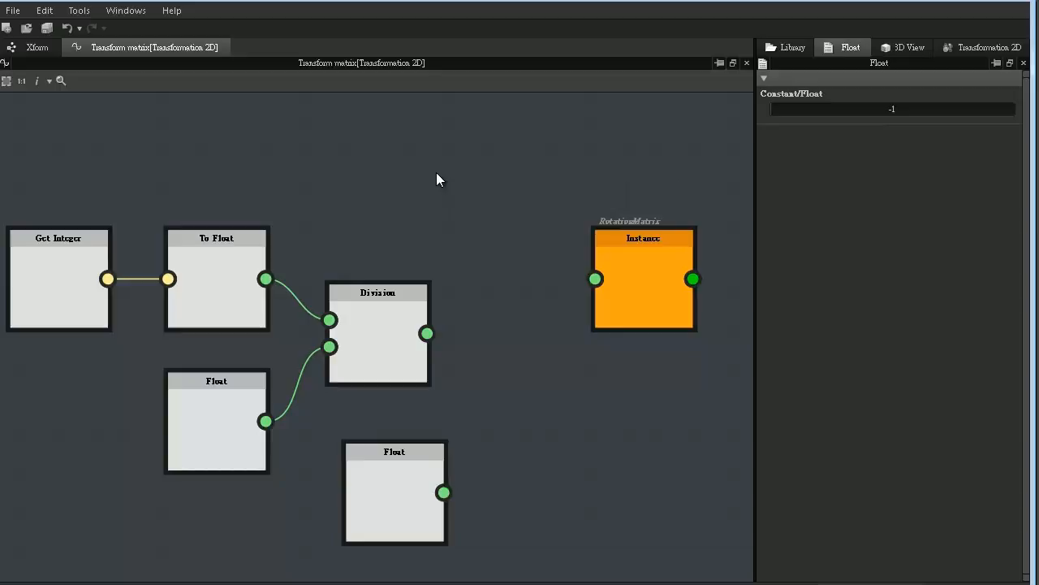
# - Add a Multiplication node beside the -1 Float constant, with the Division result as first input and that constant as second
pyautogui.rightClick(437, 174)
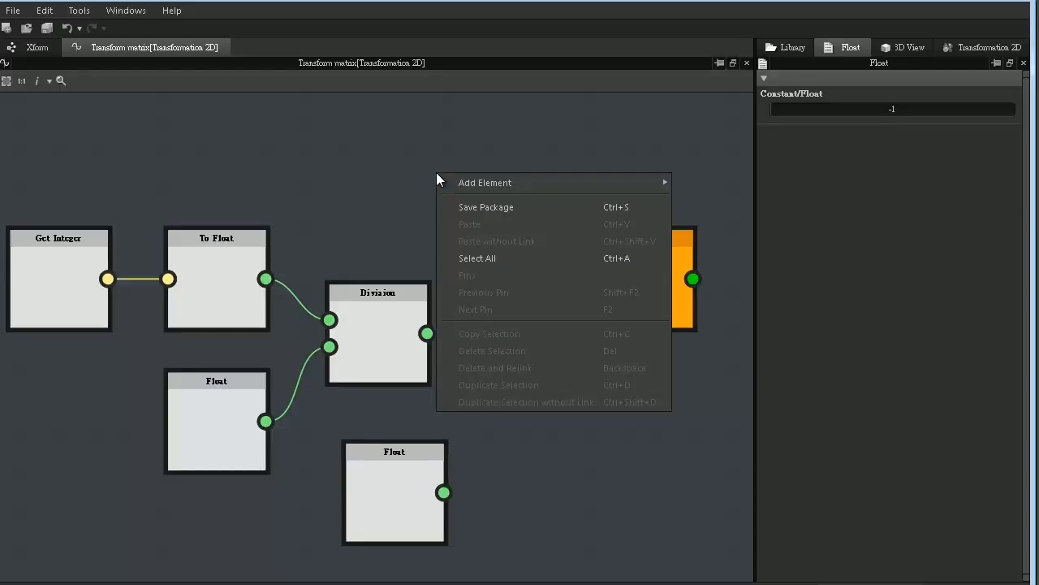
pyautogui.moveTo(461, 182)
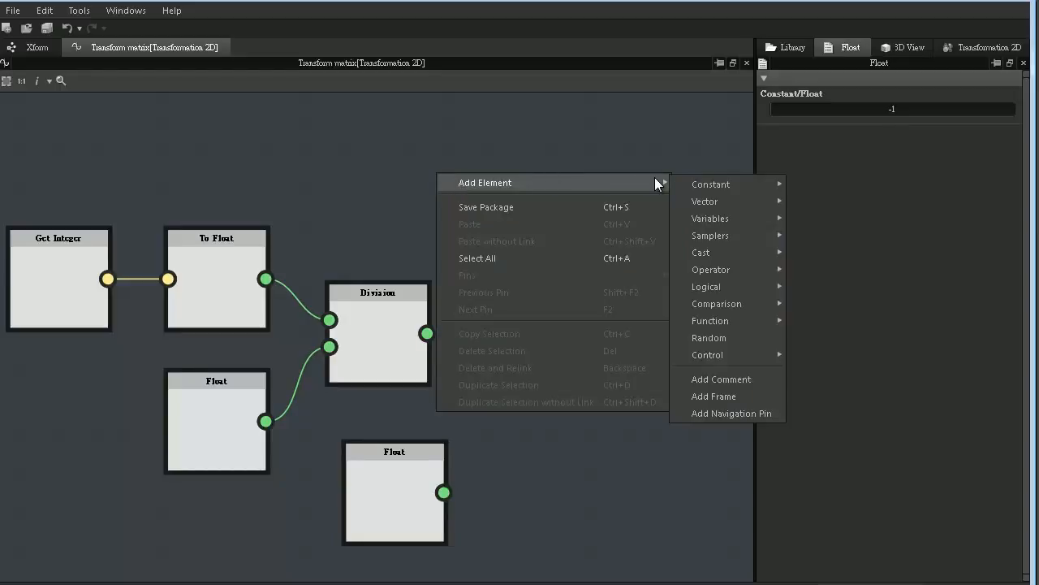
pyautogui.moveTo(724, 268)
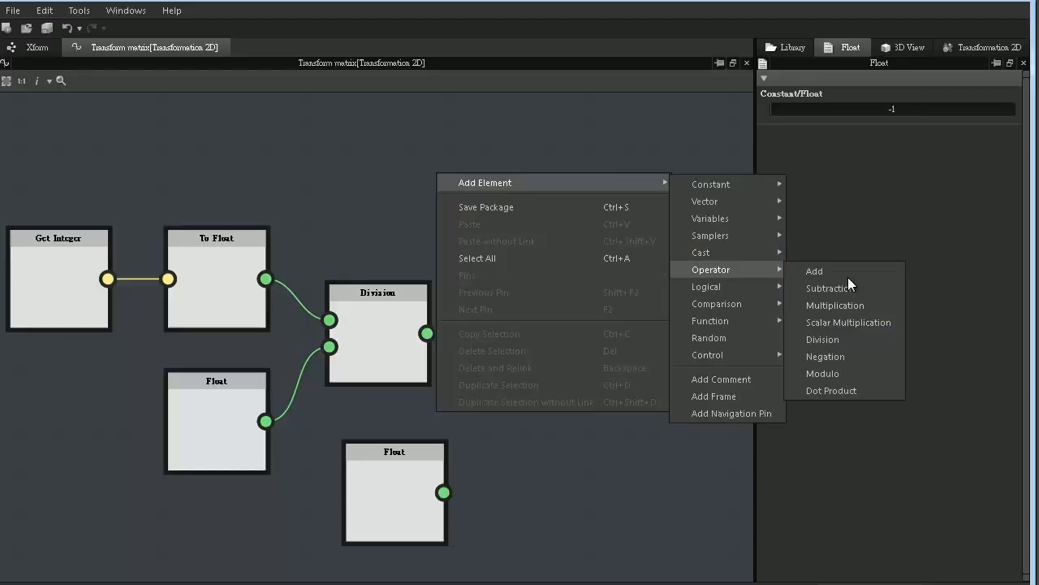
pyautogui.click(852, 307)
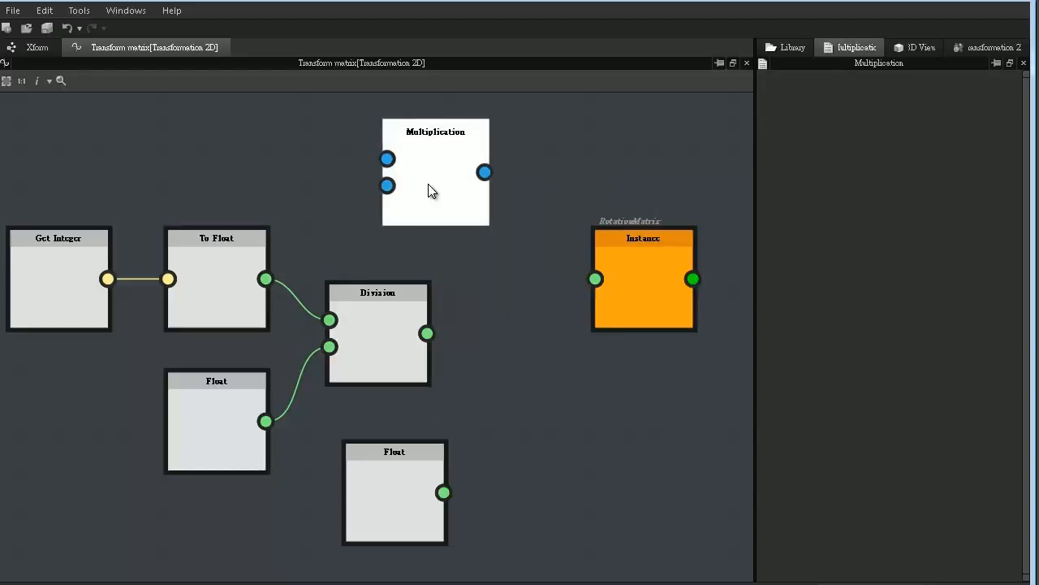
pyautogui.moveTo(430, 191); pyautogui.dragTo(564, 414)
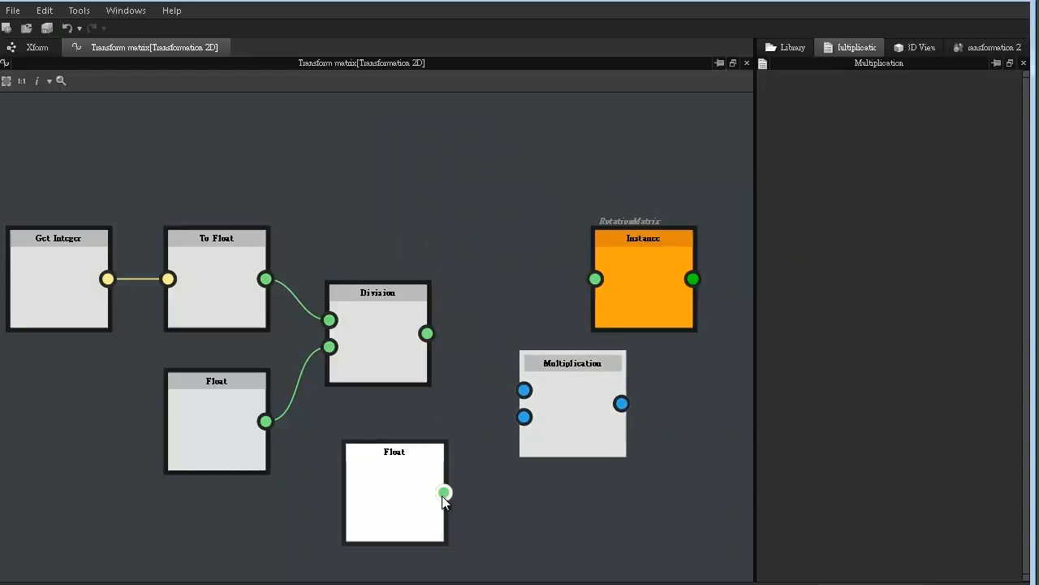
pyautogui.moveTo(443, 492); pyautogui.dragTo(523, 416)
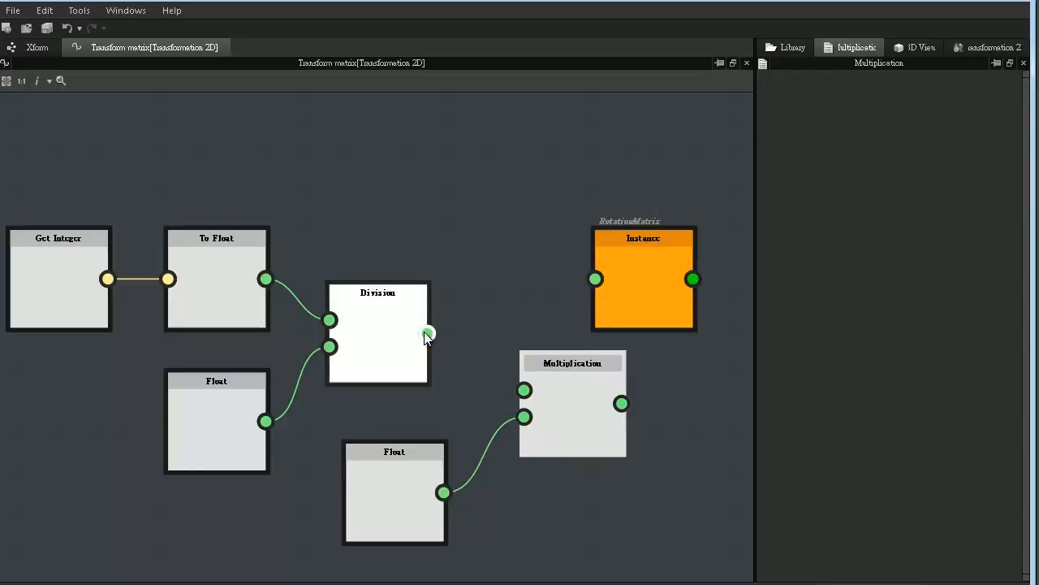
pyautogui.moveTo(427, 333); pyautogui.dragTo(538, 416)
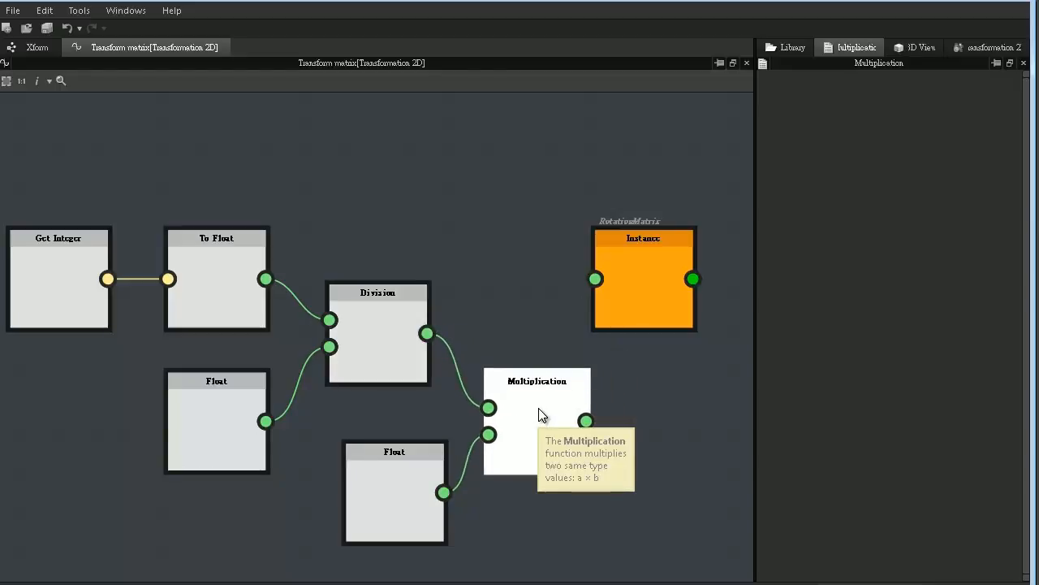
pyautogui.click(391, 324)
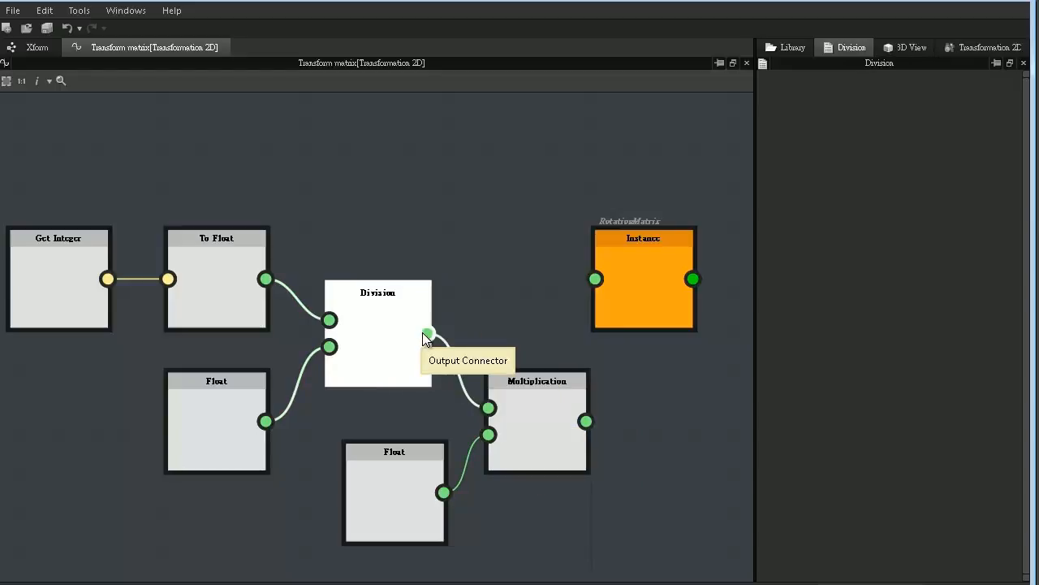
pyautogui.moveTo(426, 333); pyautogui.dragTo(568, 272)
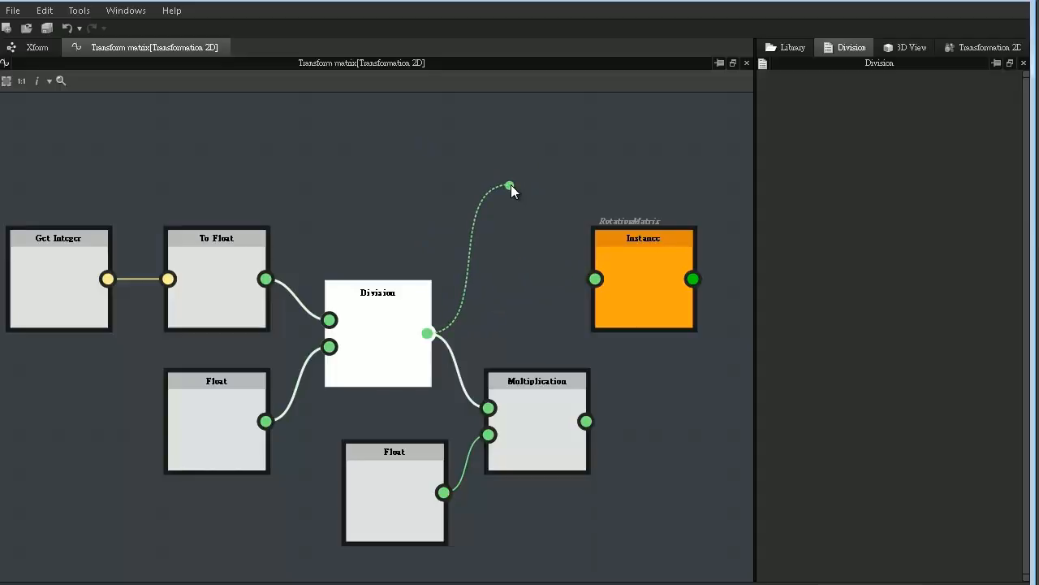
pyautogui.click(511, 185)
pyautogui.click(536, 424)
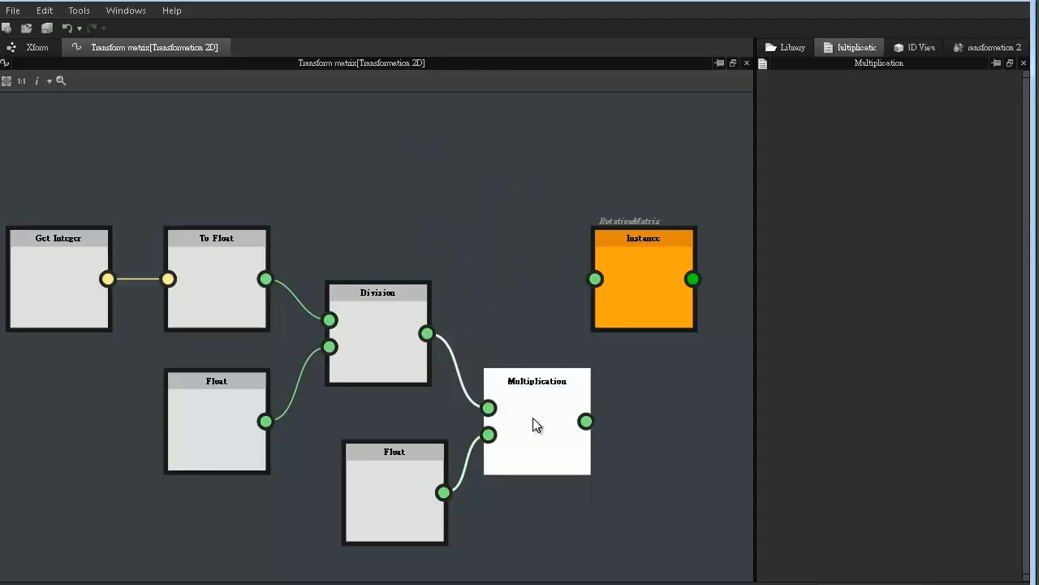
pyautogui.moveTo(585, 421); pyautogui.dragTo(644, 512)
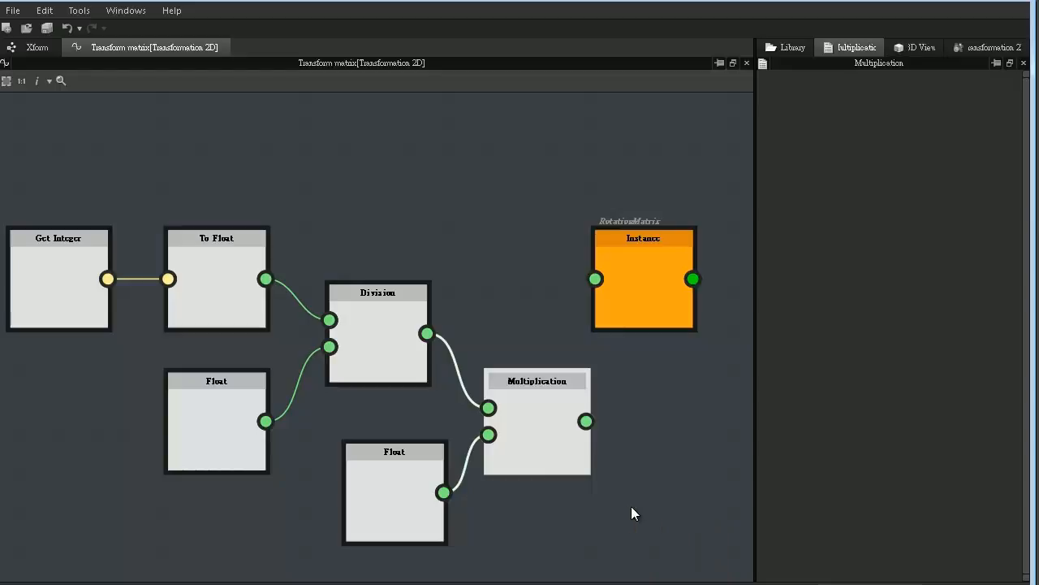
# - Add a Get Boolean variable node above the Division node
pyautogui.rightClick(328, 127)
pyautogui.moveTo(354, 138)
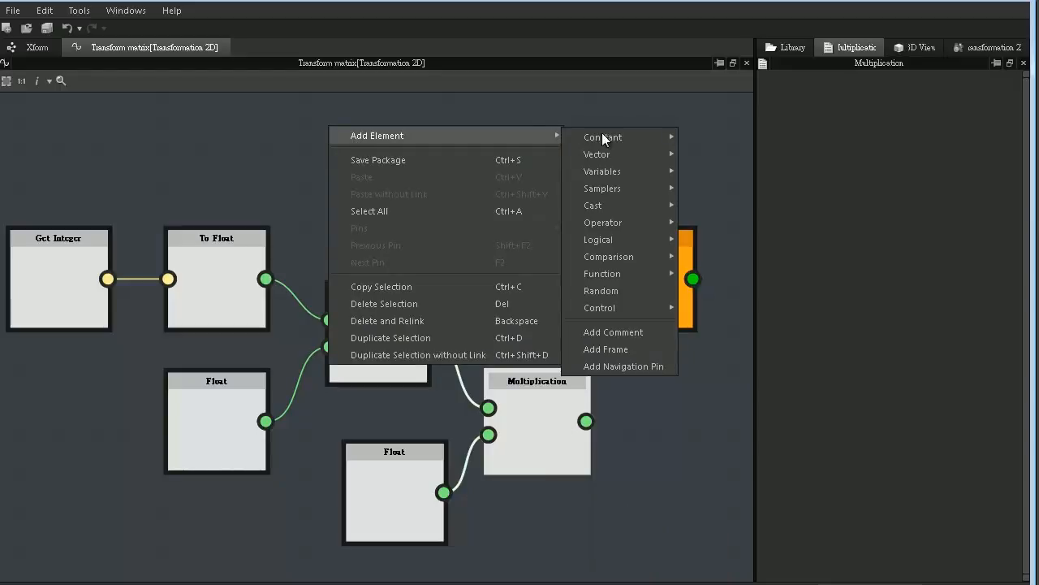
pyautogui.moveTo(613, 137)
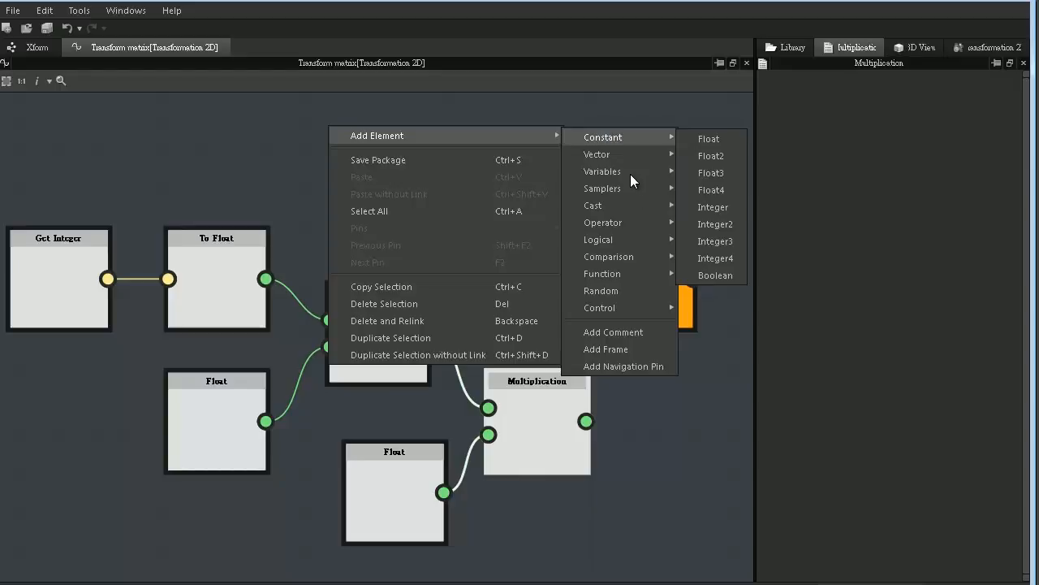
pyautogui.moveTo(630, 171)
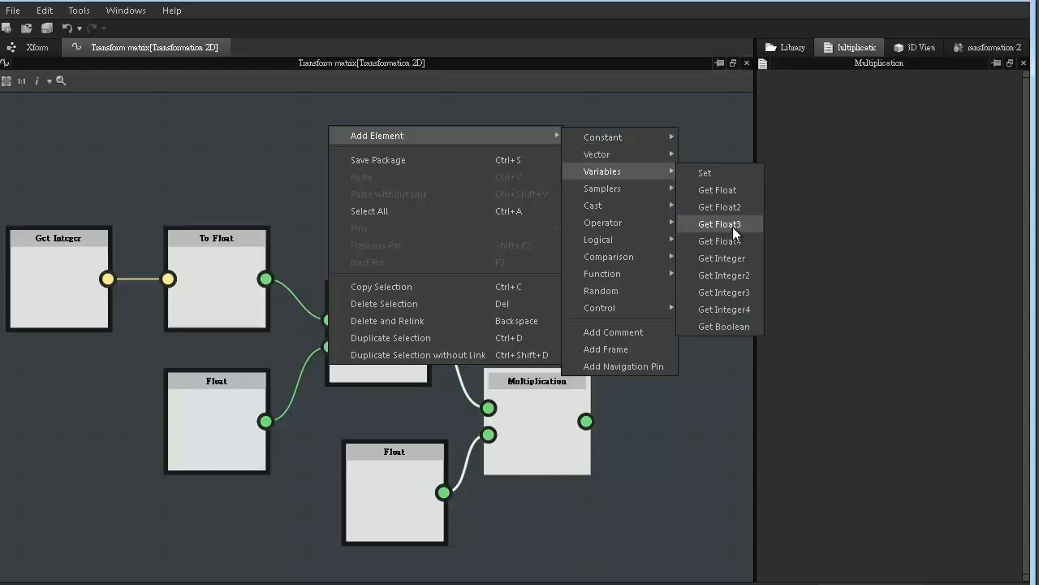
pyautogui.click(735, 326)
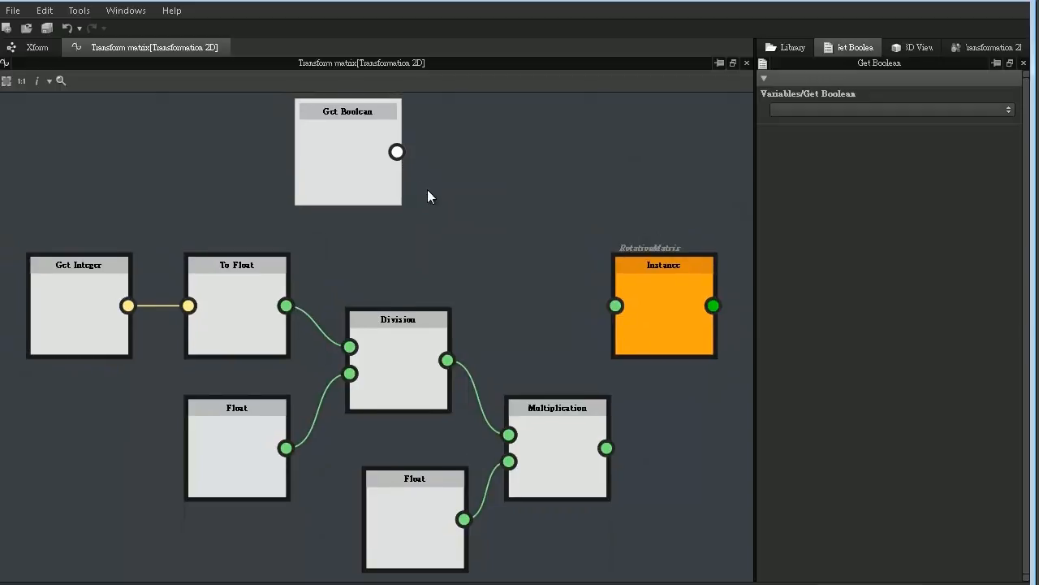
# - Add an If...Else control node with Get Boolean as its condition and place it between Get Boolean and the RotationMatrix instance
pyautogui.rightClick(460, 172)
pyautogui.moveTo(491, 182)
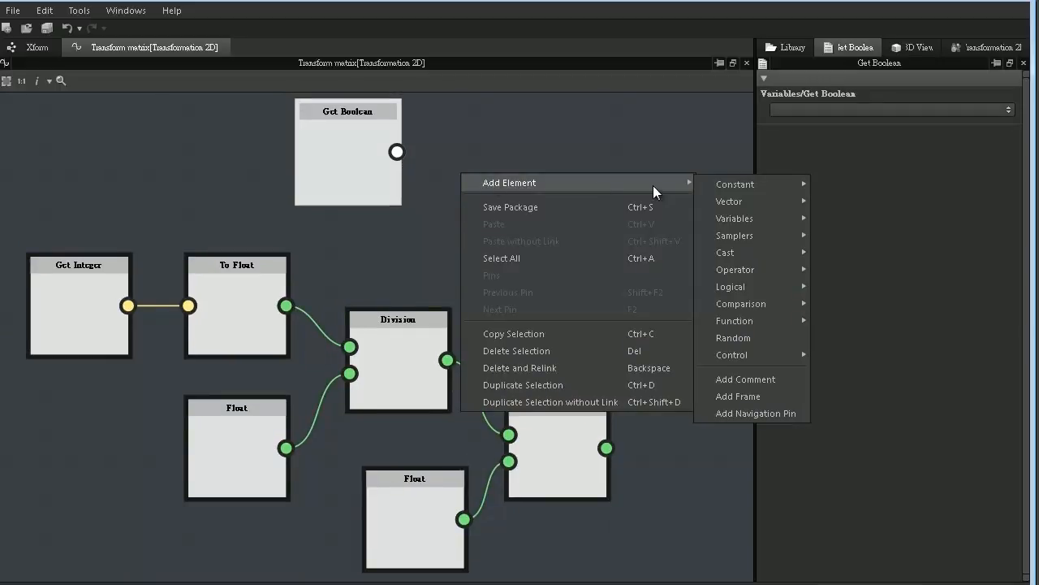
pyautogui.moveTo(747, 354)
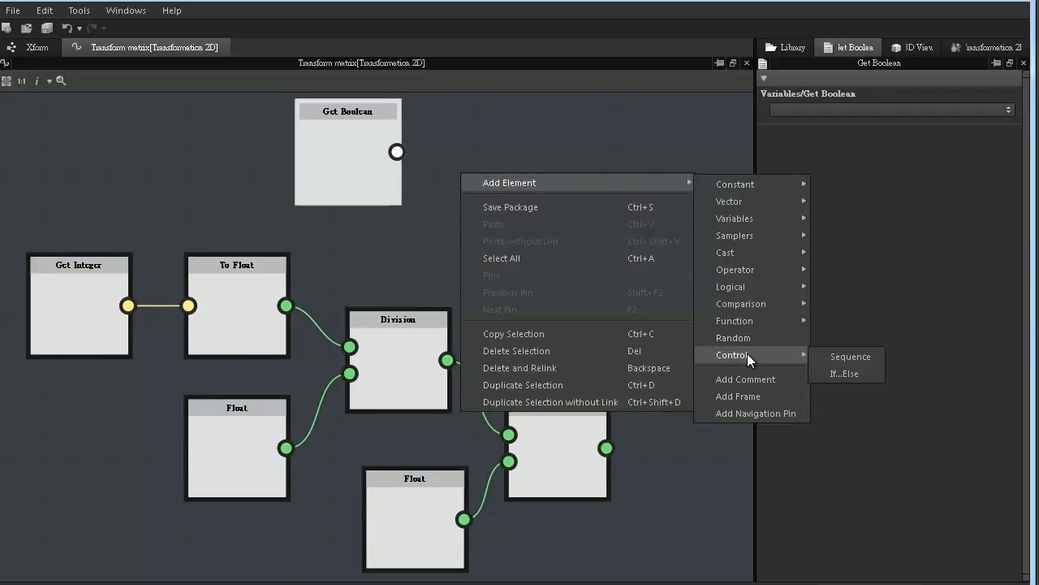
pyautogui.click(845, 374)
pyautogui.click(337, 143)
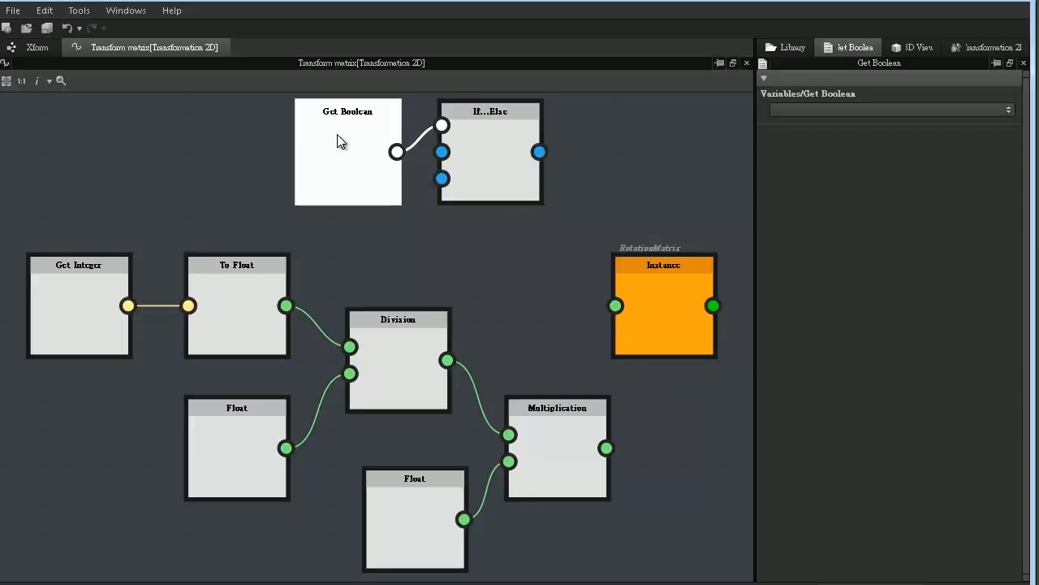
pyautogui.moveTo(503, 158); pyautogui.dragTo(525, 206)
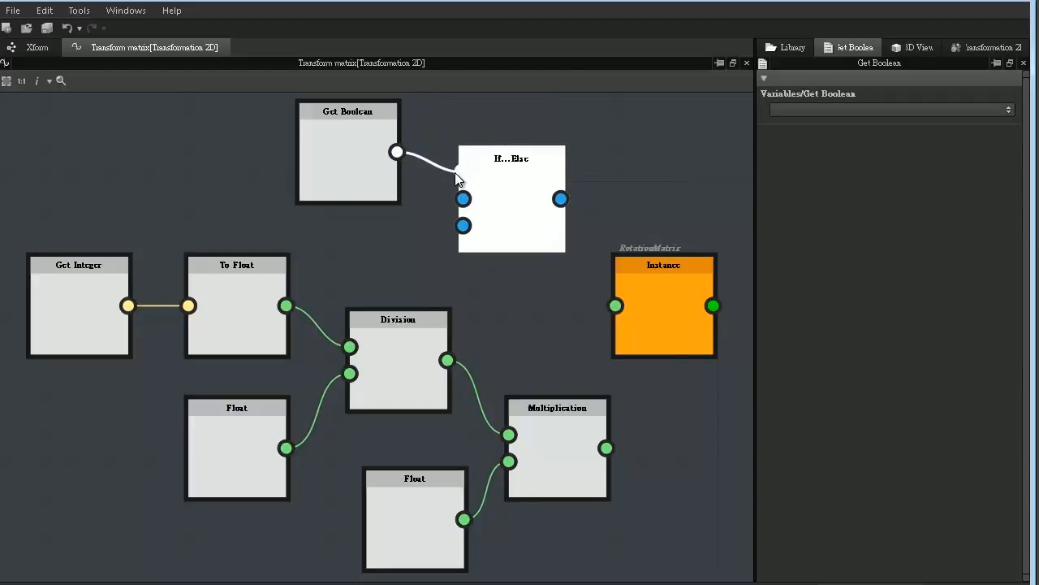
pyautogui.click(463, 227)
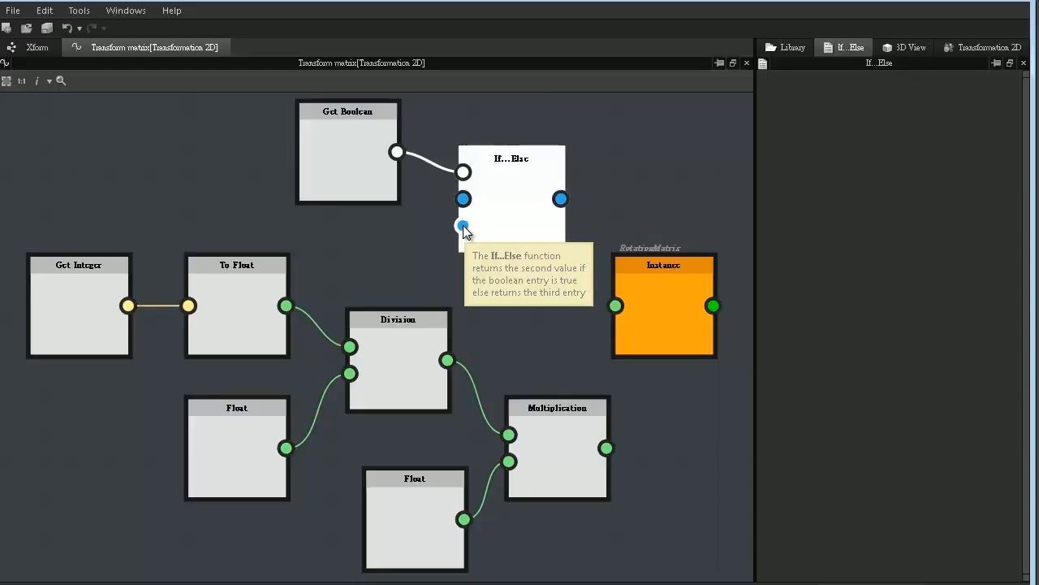
# - Wire the Division result into If...Else's second input and the Multiplication result into its third, then feed its output to the RotationMatrix instance
pyautogui.moveTo(463, 225); pyautogui.dragTo(602, 206)
pyautogui.moveTo(624, 133); pyautogui.dragTo(678, 134)
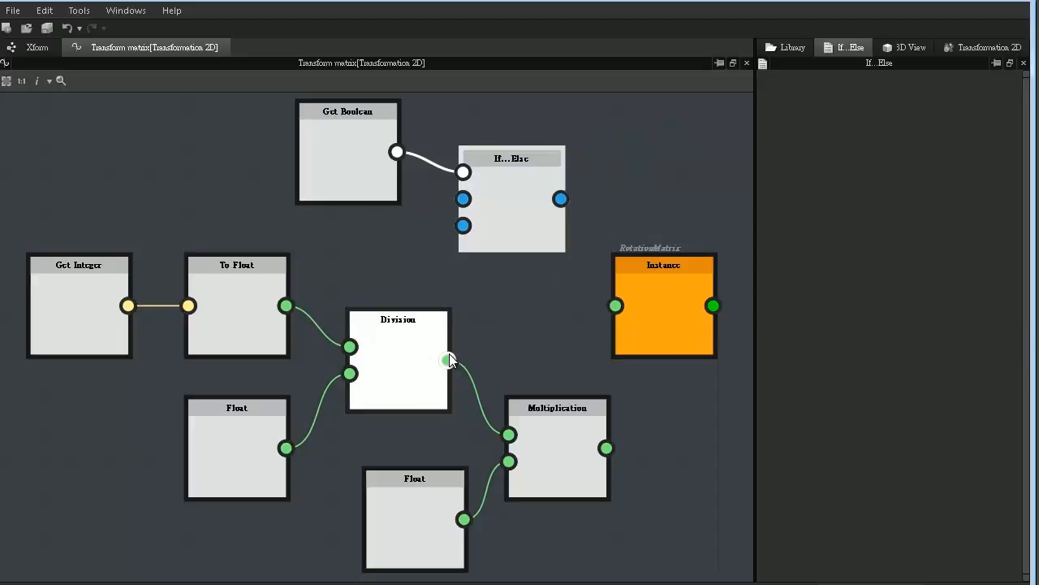
pyautogui.moveTo(448, 360); pyautogui.dragTo(452, 203)
pyautogui.moveTo(607, 448); pyautogui.dragTo(458, 236)
pyautogui.click(459, 231)
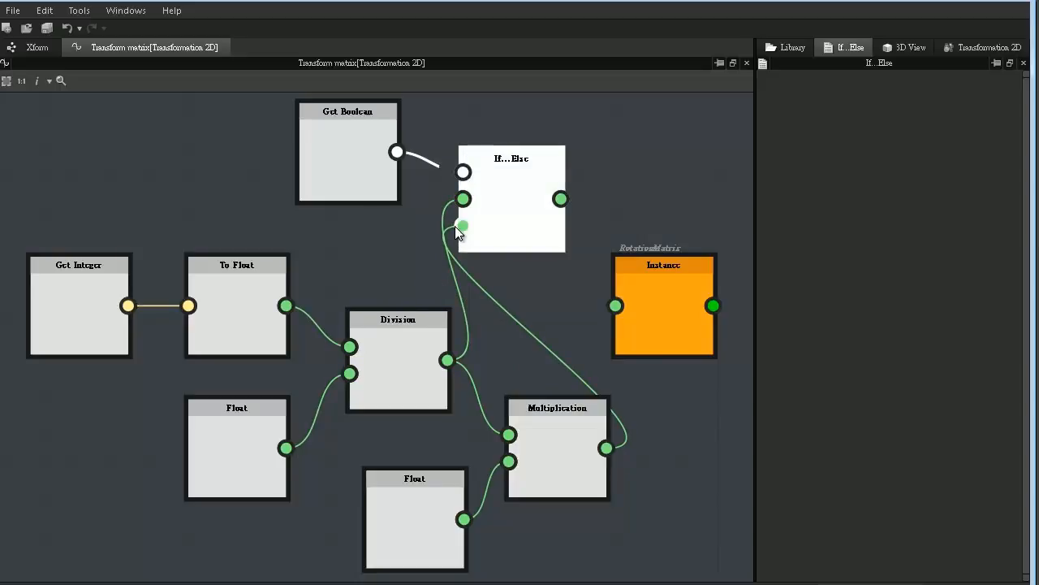
pyautogui.moveTo(591, 302); pyautogui.dragTo(606, 305)
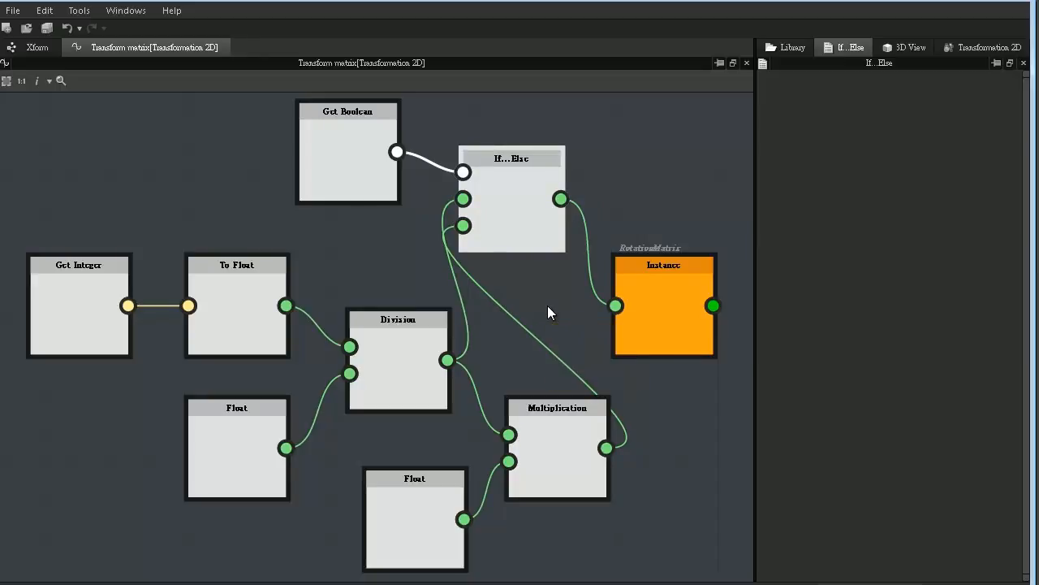
# - Add an input parameter to the Xform graph with type Integer1 and identifier "rotate"
pyautogui.click(36, 48)
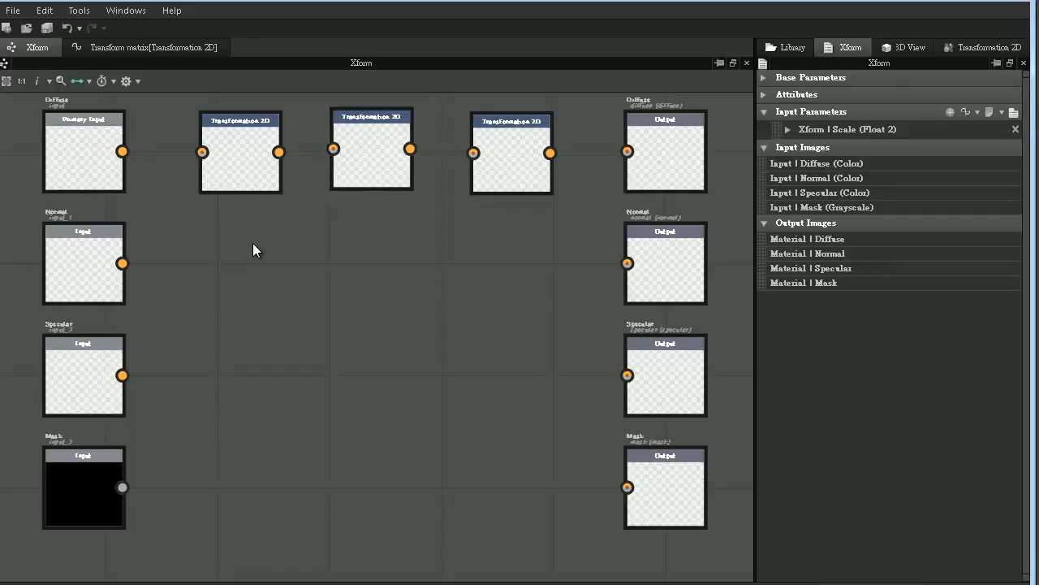
pyautogui.click(950, 112)
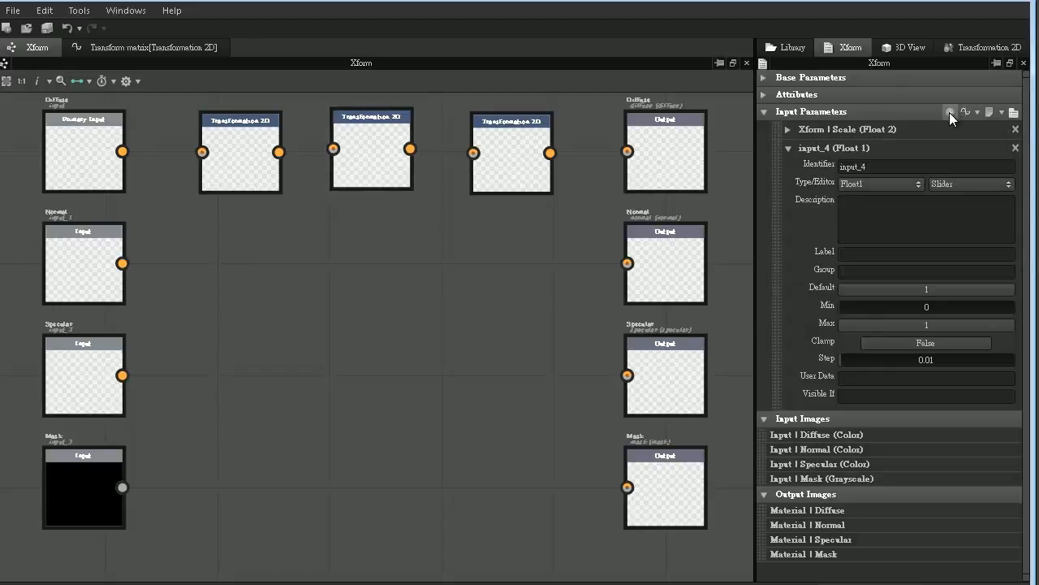
pyautogui.click(890, 186)
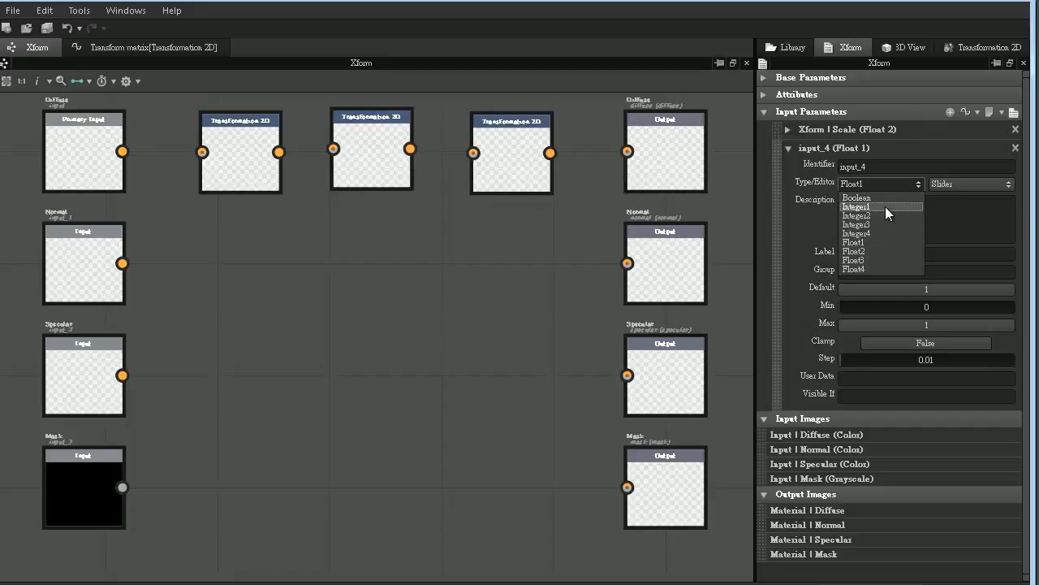
pyautogui.click(885, 206)
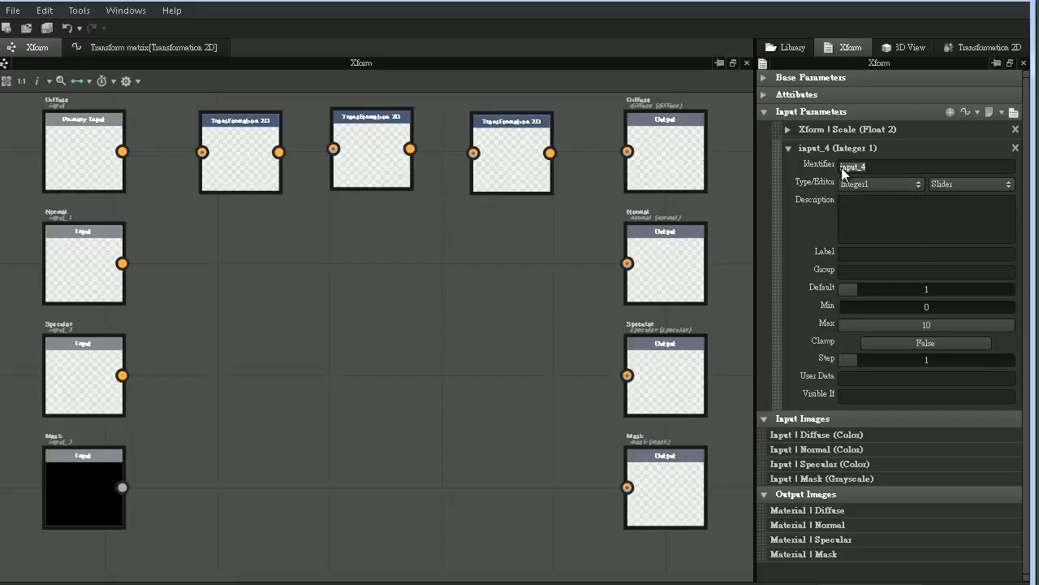
pyautogui.write('rotate')
pyautogui.press('Return')
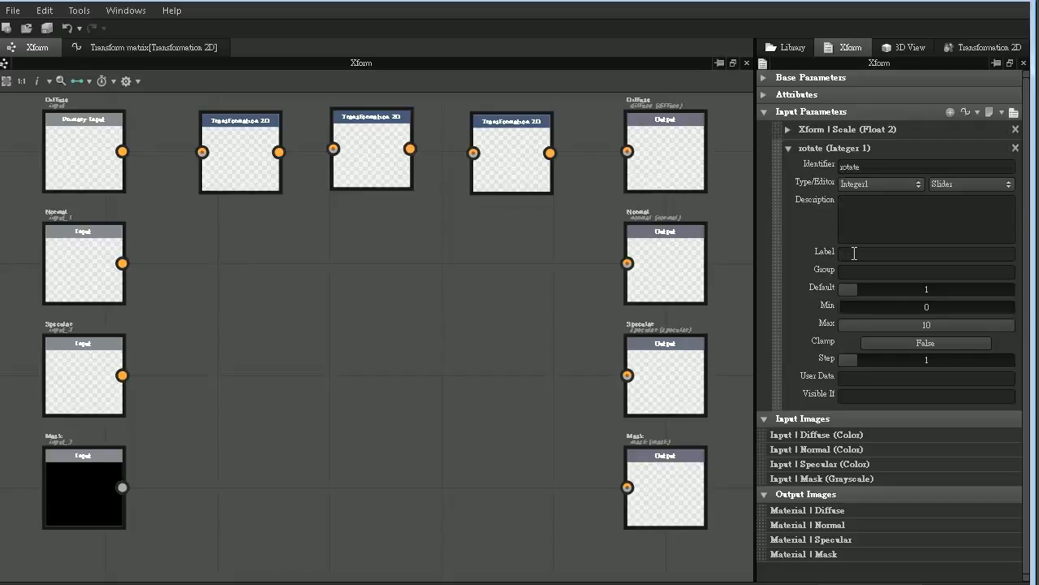
# - Label the rotate input "Rotate" and assign it to the group "Xform"
pyautogui.click(854, 252)
pyautogui.write('Rotate')
pyautogui.press('Tab')
pyautogui.write('Xform')
pyautogui.press('Tab')
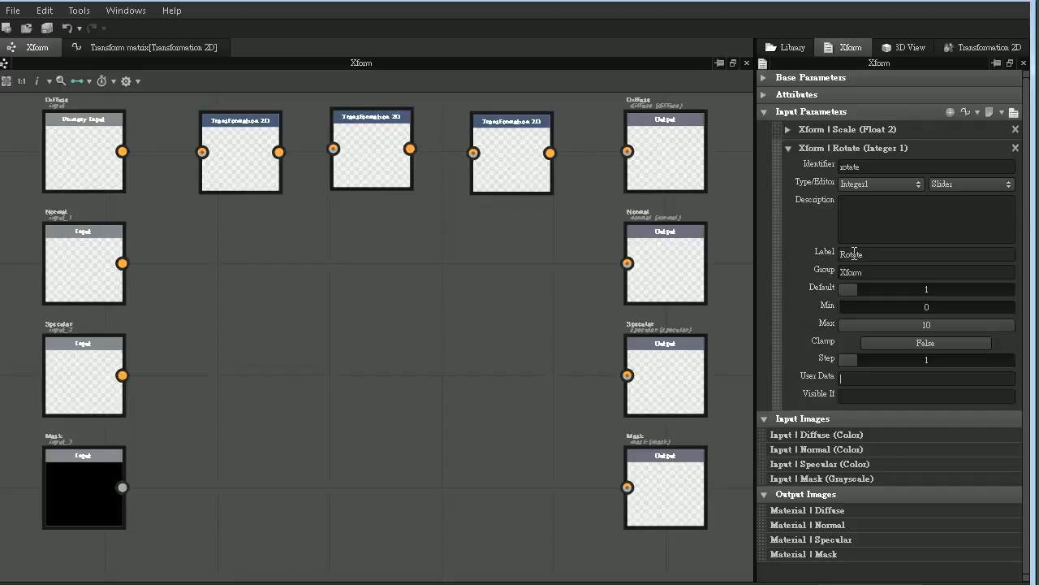
# - Give the Rotate input a default of 0 and a maximum of 360, with clamping set to True
pyautogui.doubleClick(943, 289)
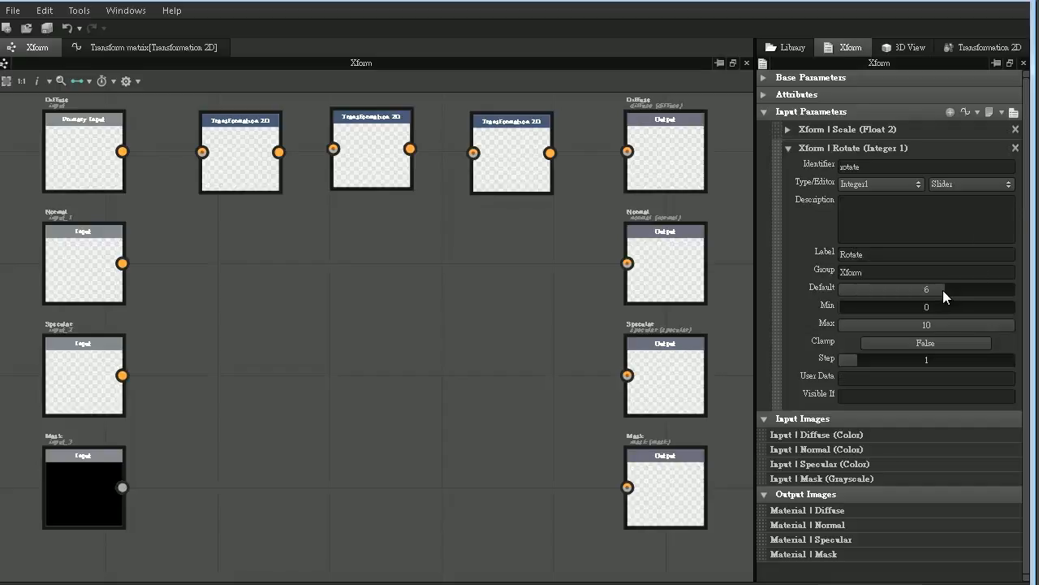
pyautogui.write('0')
pyautogui.press('Return')
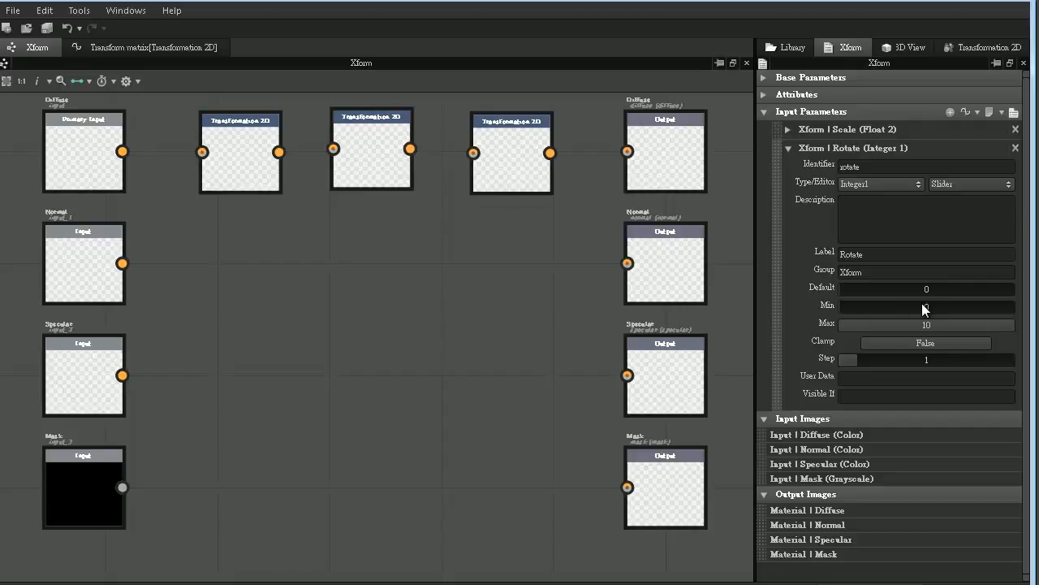
pyautogui.doubleClick(930, 325)
pyautogui.write('360')
pyautogui.press('Return')
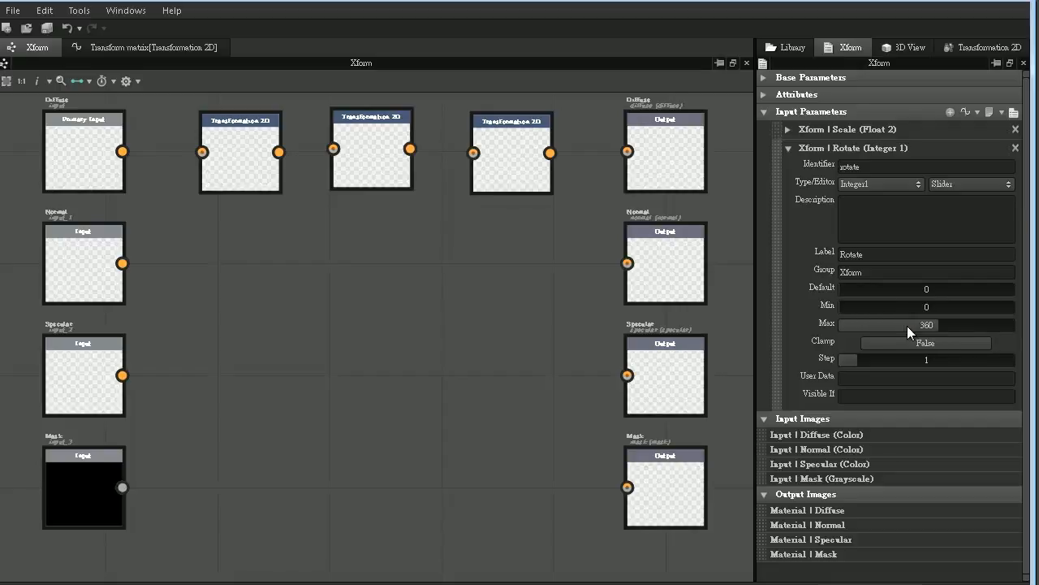
pyautogui.click(910, 342)
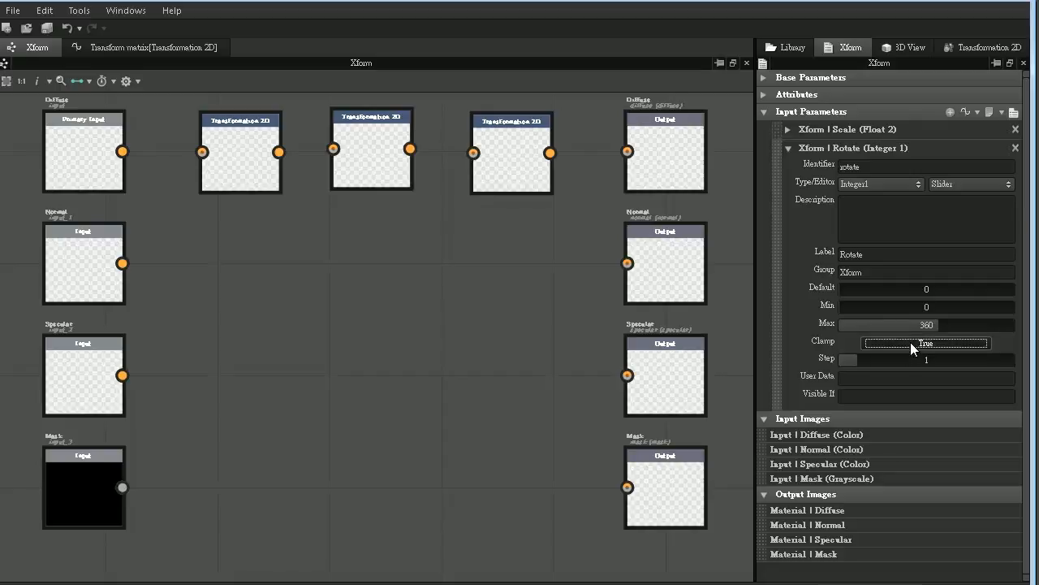
# - Add another input parameter to the Xform graph with identifier "Clockwise" and type Boolean
pyautogui.click(948, 113)
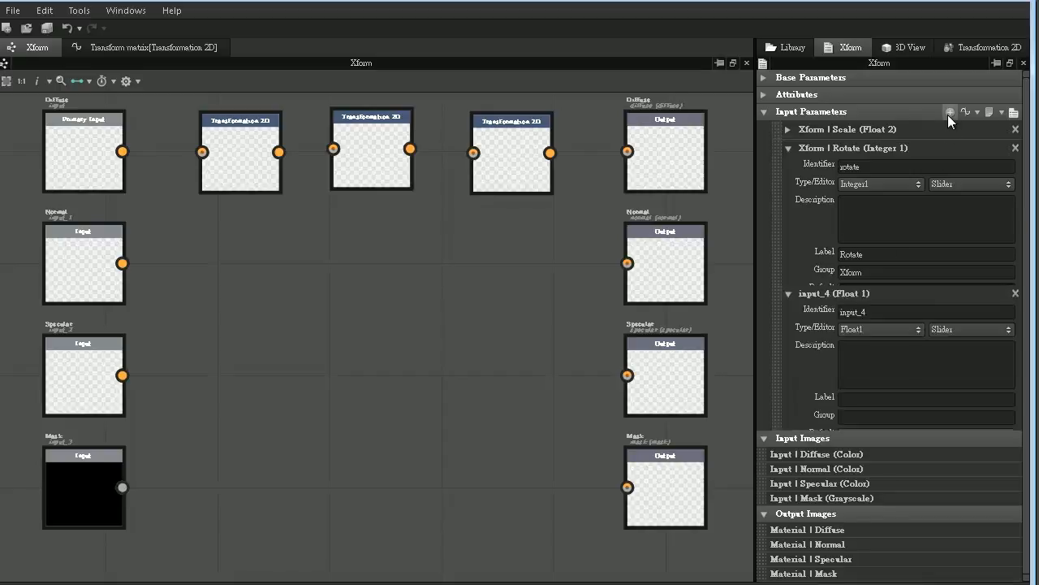
pyautogui.moveTo(1027, 230); pyautogui.dragTo(1030, 310)
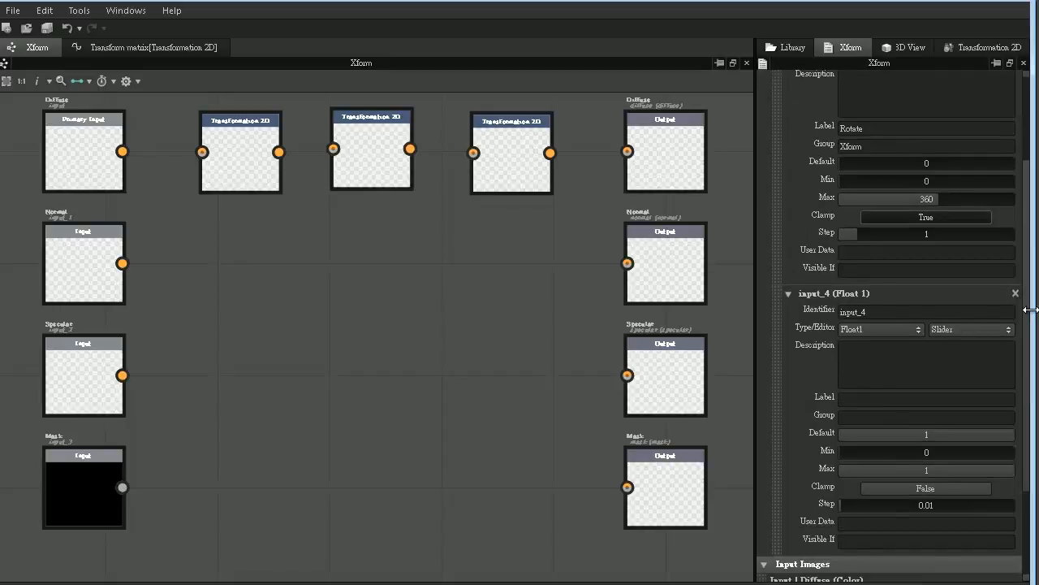
pyautogui.moveTo(888, 314); pyautogui.dragTo(801, 310)
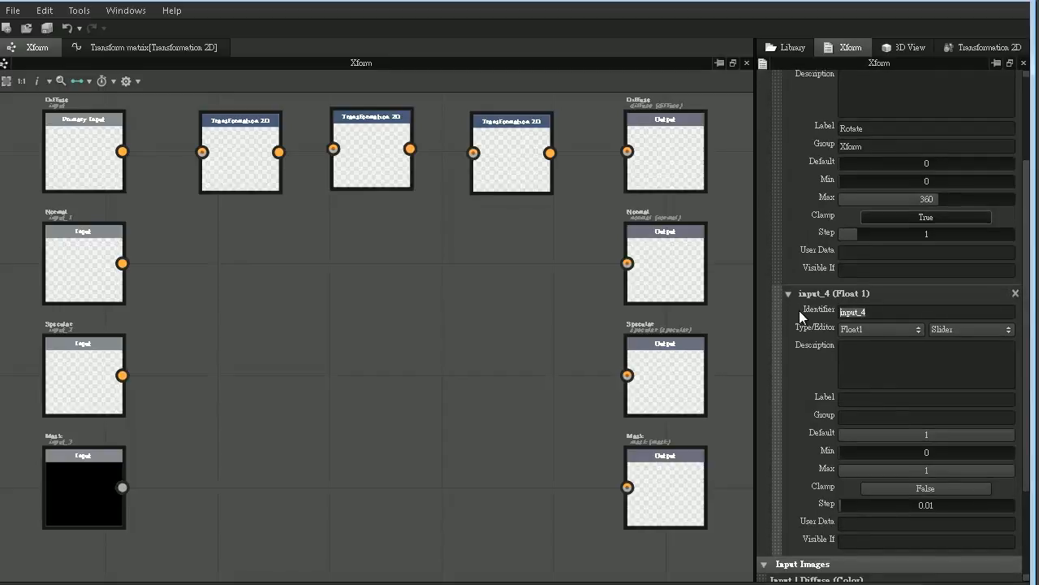
pyautogui.write('CLo')
pyautogui.press('BackSpace')
pyautogui.press('BackSpace')
pyautogui.write('lockwise')
pyautogui.click(855, 327)
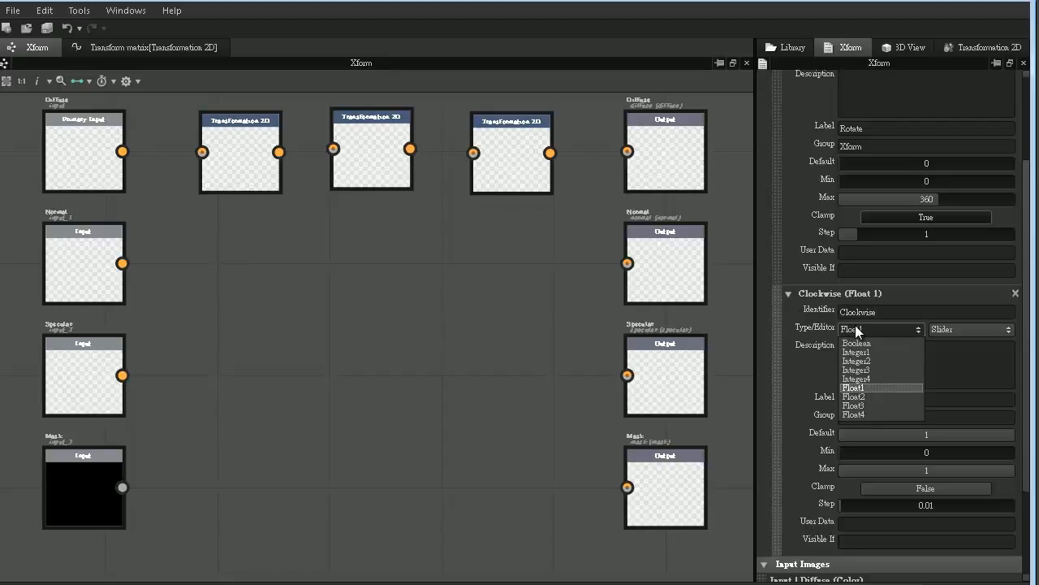
pyautogui.click(864, 344)
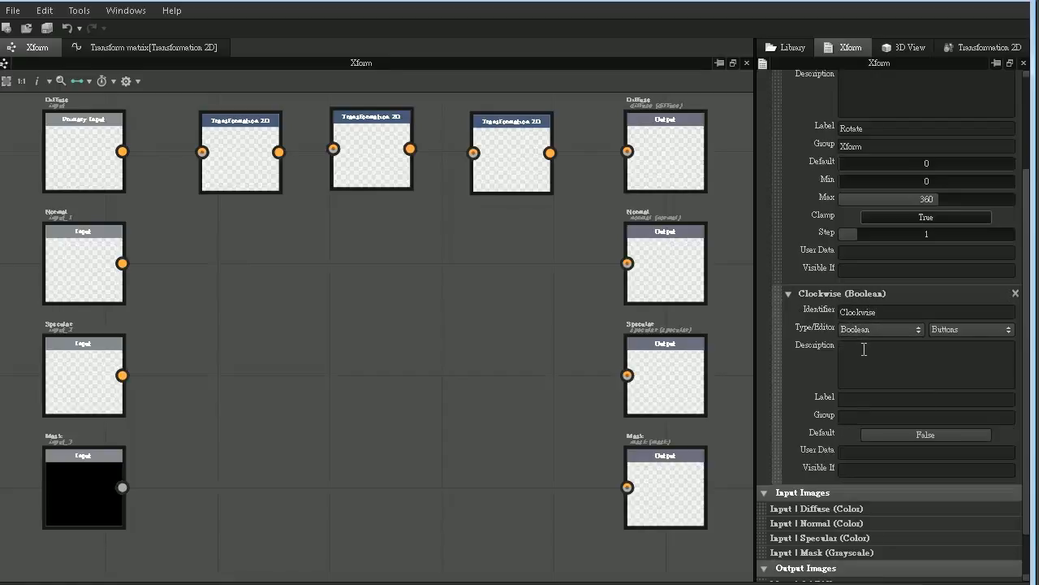
# - Set the Clockwise input's default to True, its label to "Clockwise" and its group to "Xform"
pyautogui.click(874, 435)
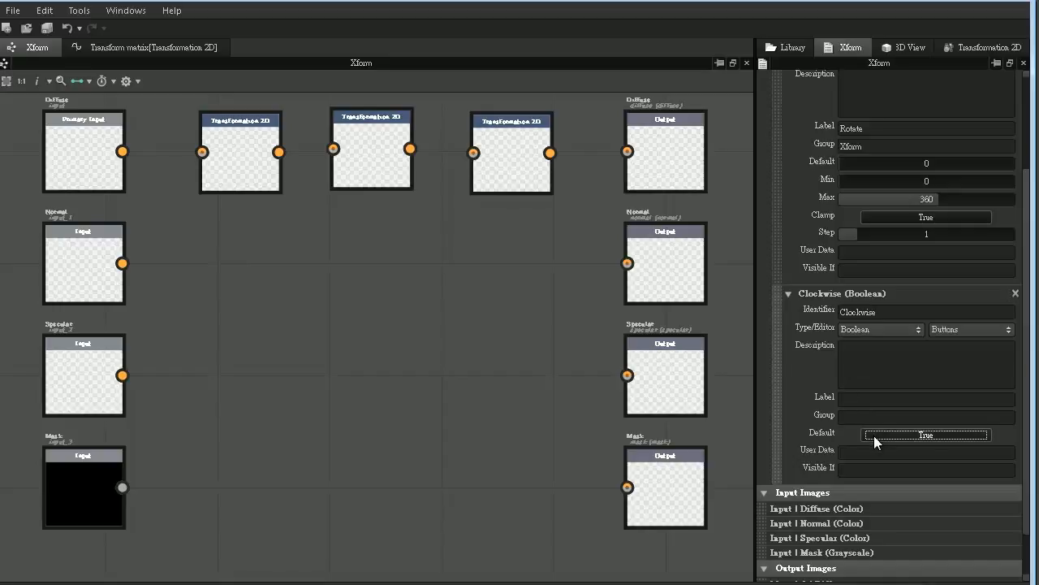
pyautogui.click(859, 398)
pyautogui.write('Clockwise')
pyautogui.press('Tab')
pyautogui.write('Xform')
# - In the Transform matrix function, assign the rotate variable to Get Integer and the Clockwise variable to Get Boolean
pyautogui.click(155, 52)
pyautogui.click(89, 297)
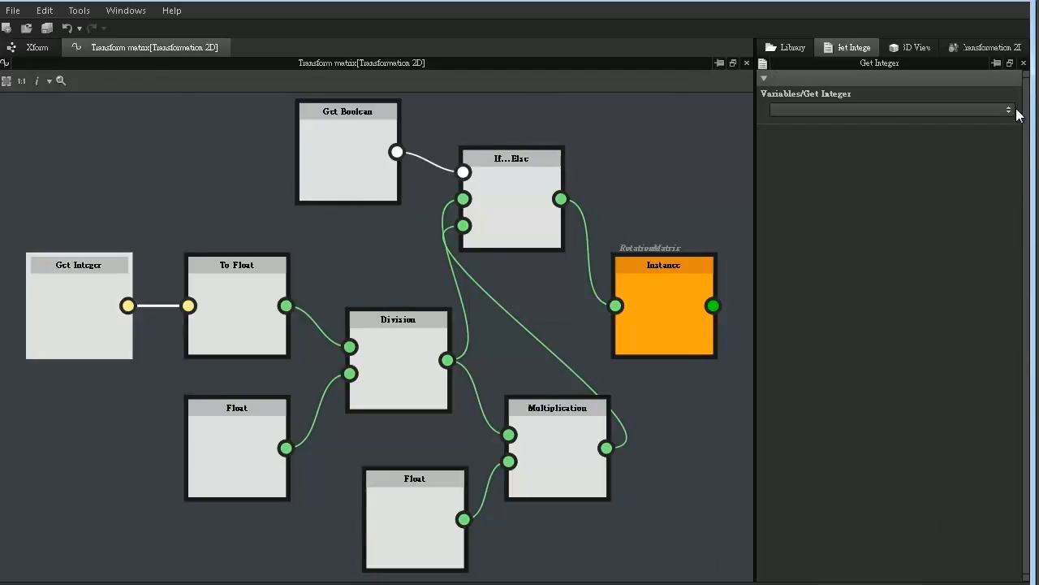
pyautogui.click(1015, 110)
pyautogui.click(876, 134)
pyautogui.click(358, 133)
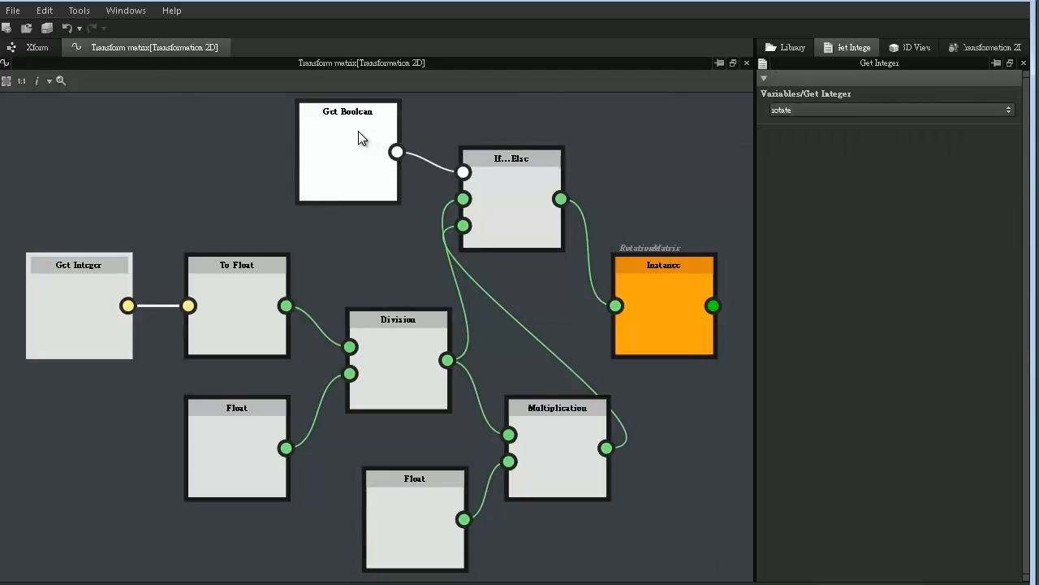
pyautogui.click(1008, 109)
pyautogui.click(840, 135)
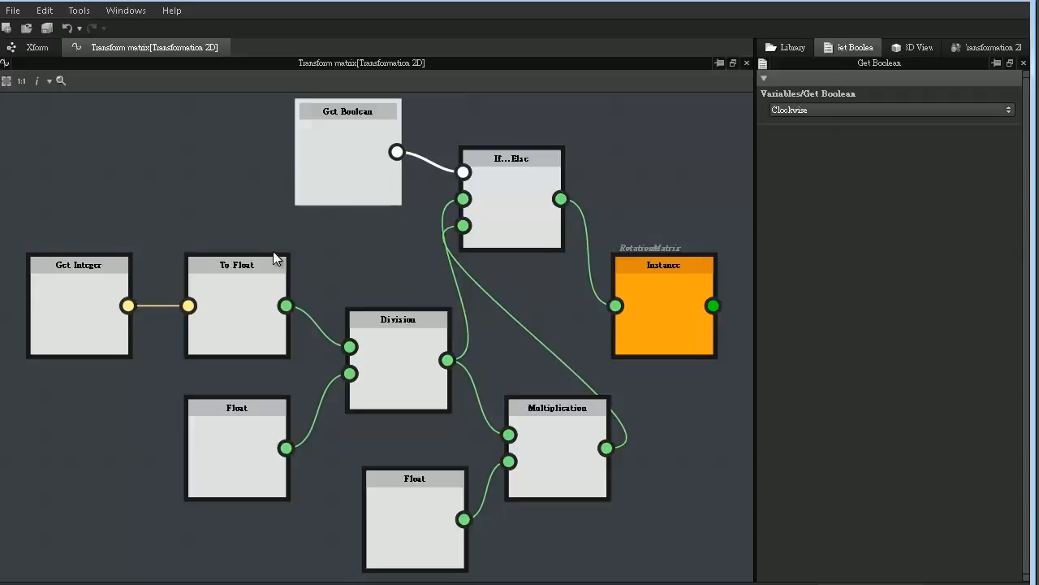
# - Review the rotation function's nodes, from Get Integer and the Division through the Clockwise branch and negation to the RotationMatrix instance
pyautogui.click(102, 265)
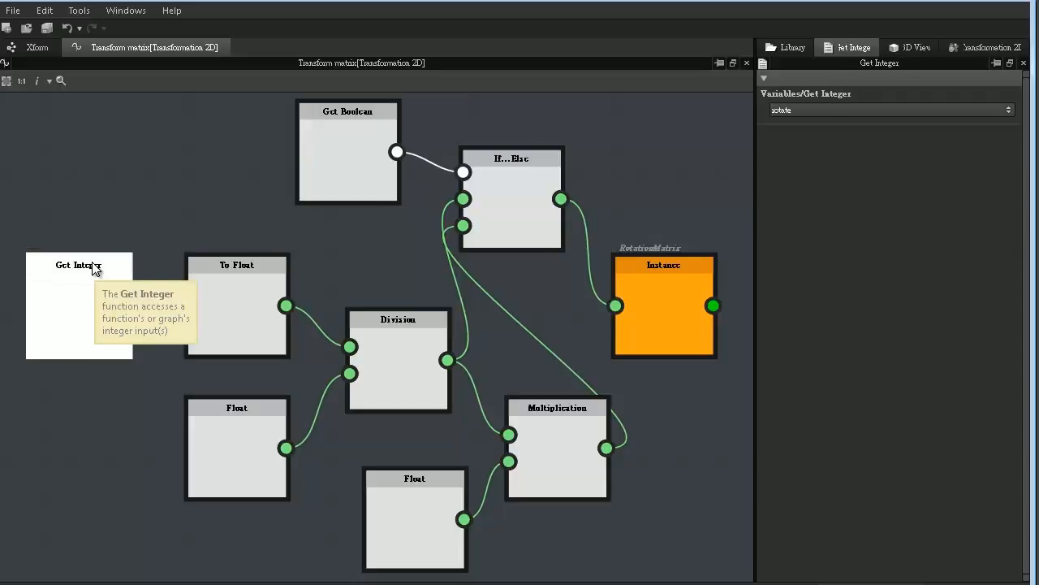
pyautogui.click(225, 279)
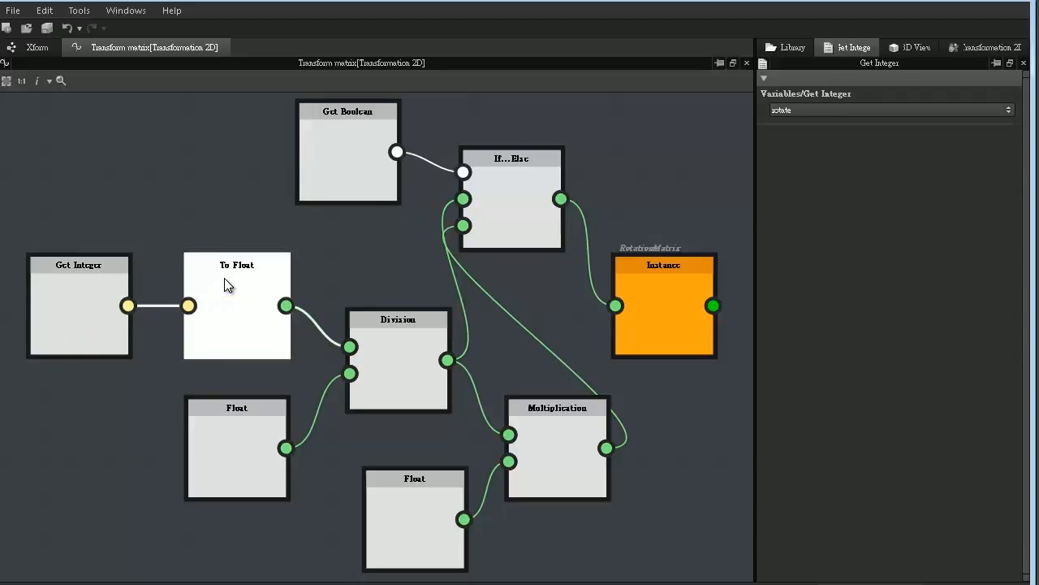
pyautogui.click(399, 345)
pyautogui.click(261, 409)
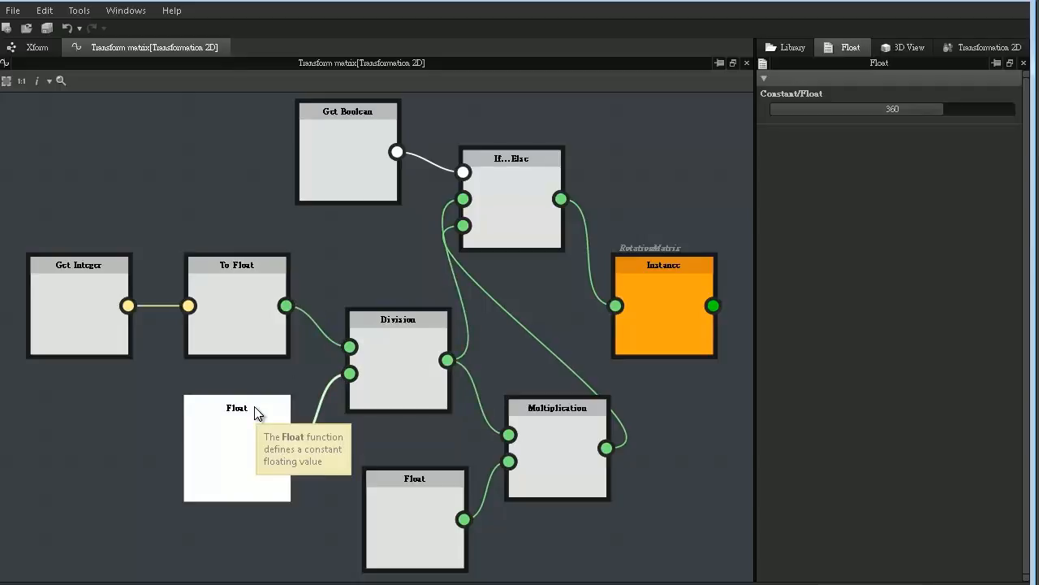
pyautogui.click(353, 186)
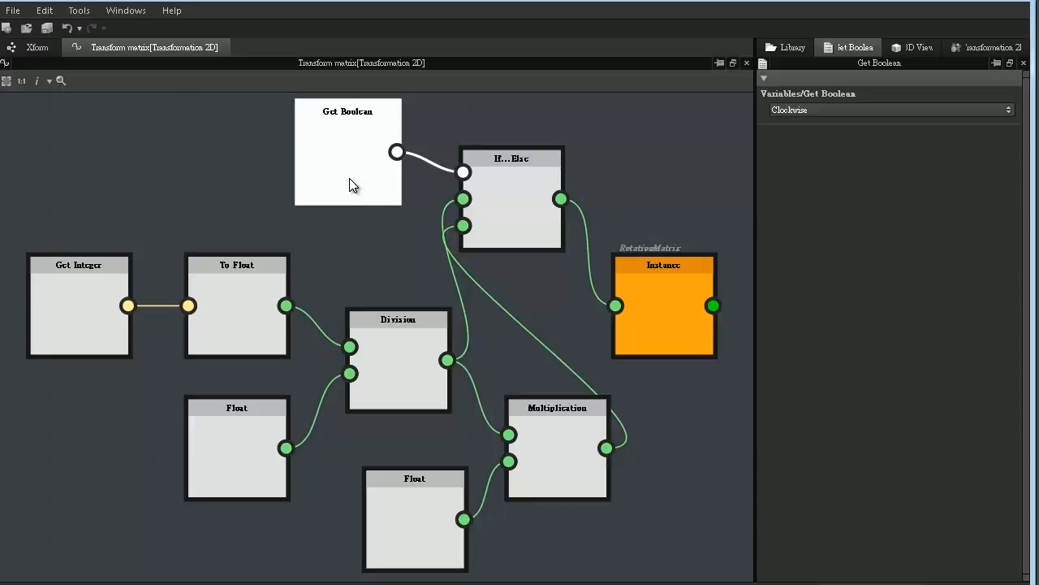
pyautogui.click(406, 324)
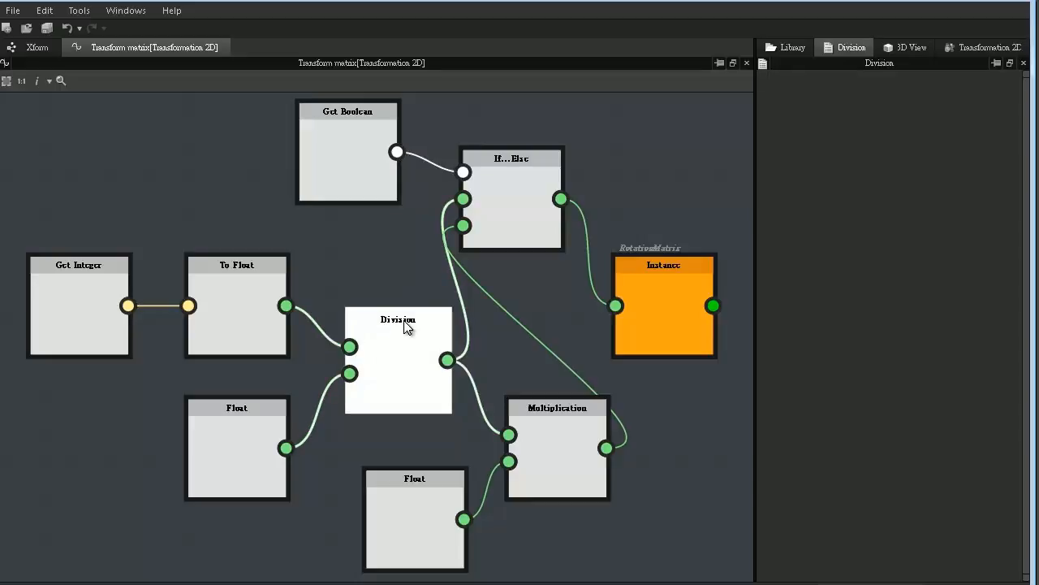
pyautogui.click(644, 294)
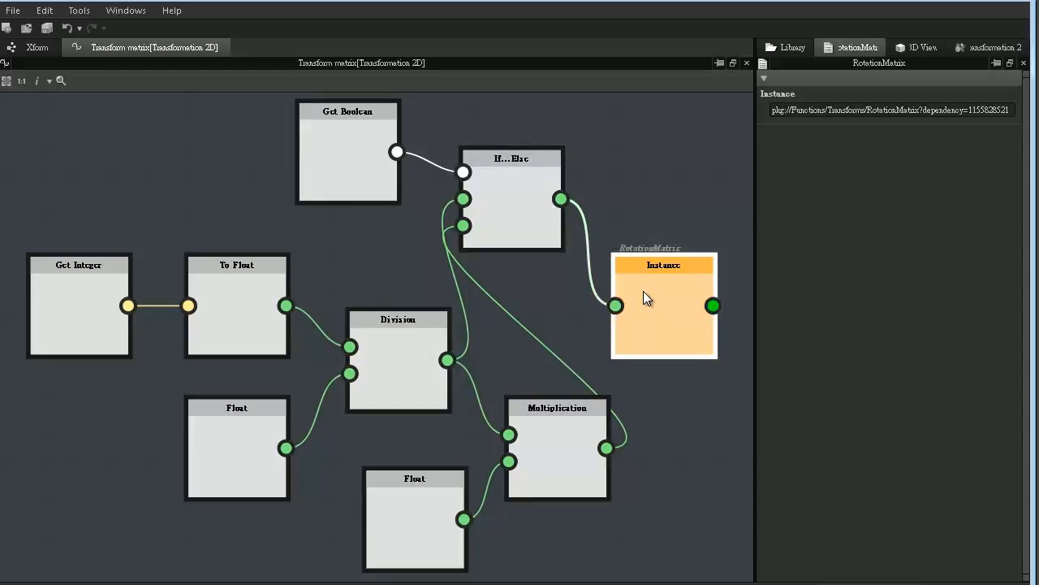
pyautogui.click(374, 165)
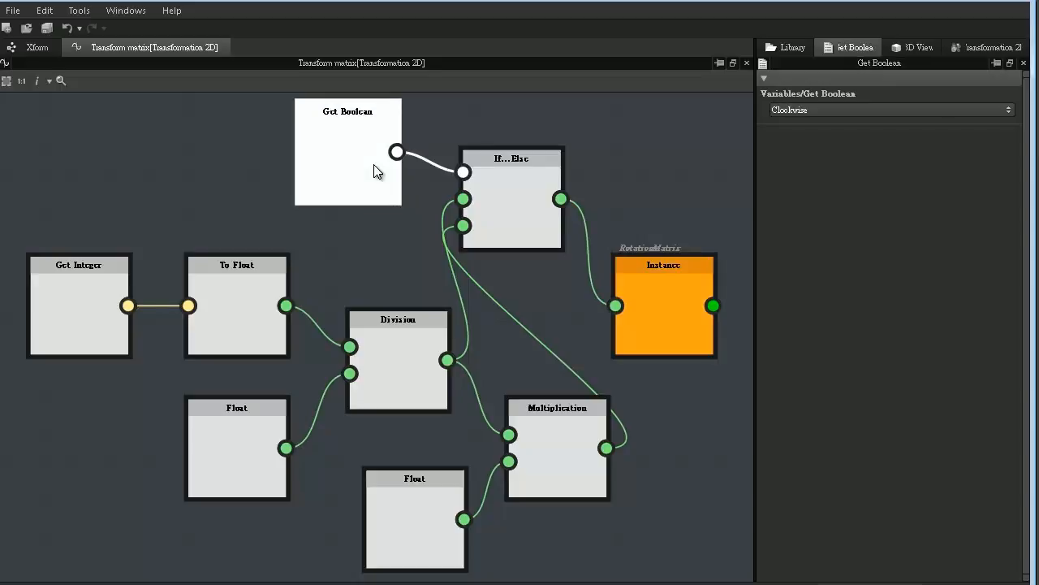
pyautogui.click(575, 414)
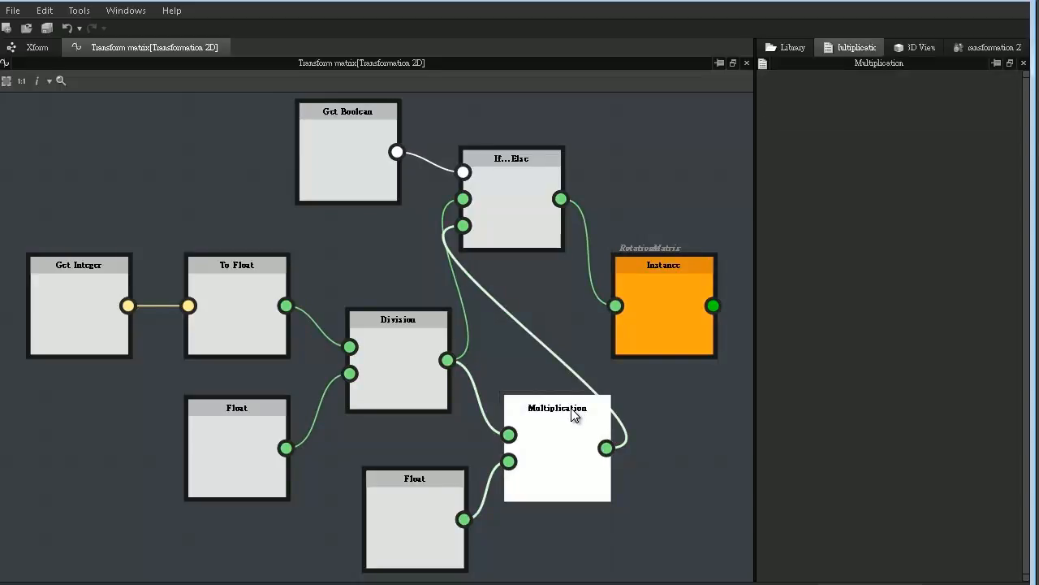
pyautogui.click(420, 361)
pyautogui.click(434, 487)
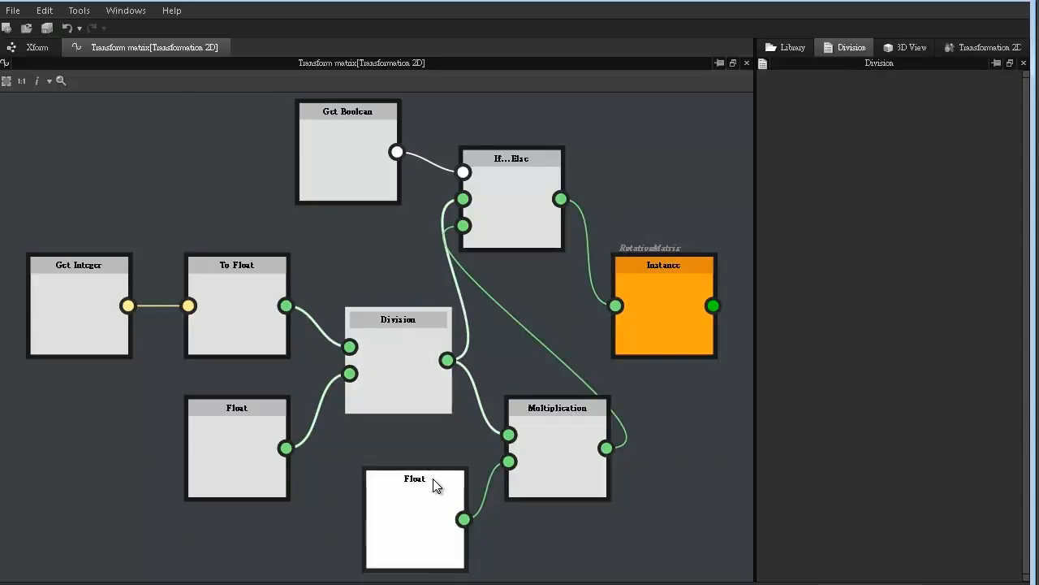
pyautogui.click(466, 235)
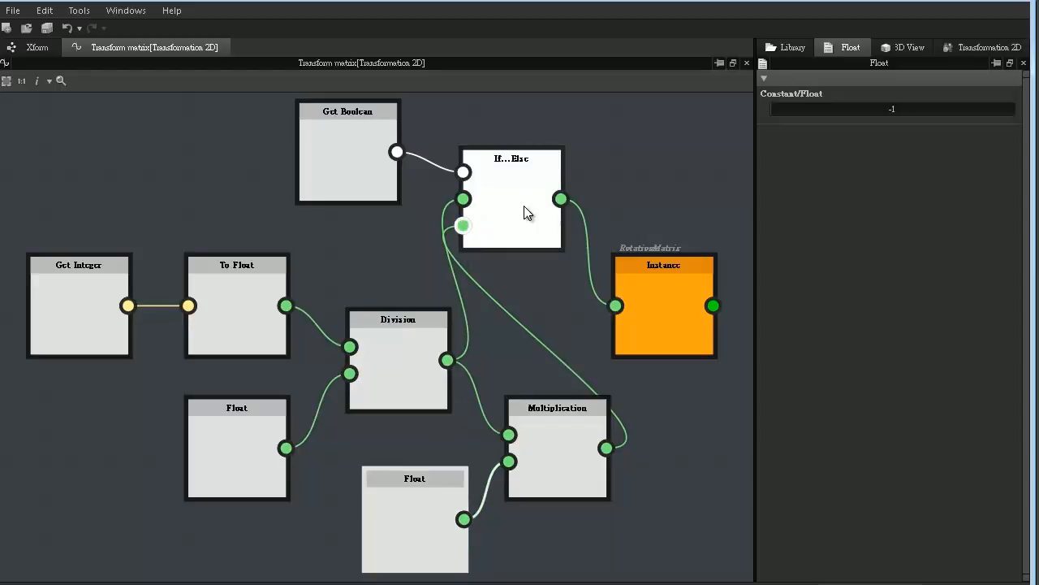
pyautogui.click(574, 280)
# - Give the third Transformation 2D node's Offset in the Xform graph an empty function and open it for editing
pyautogui.click(36, 48)
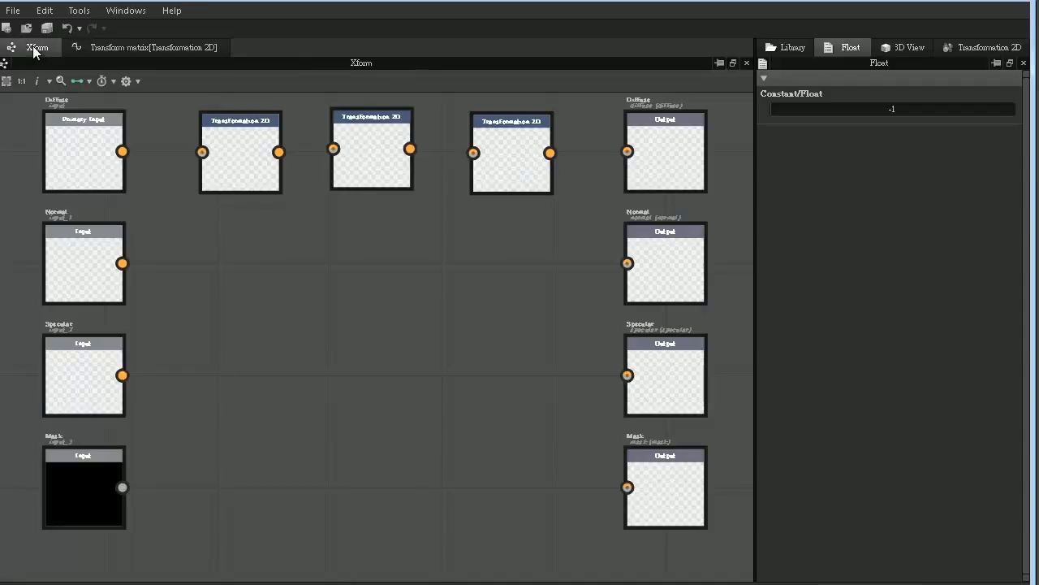
pyautogui.click(504, 140)
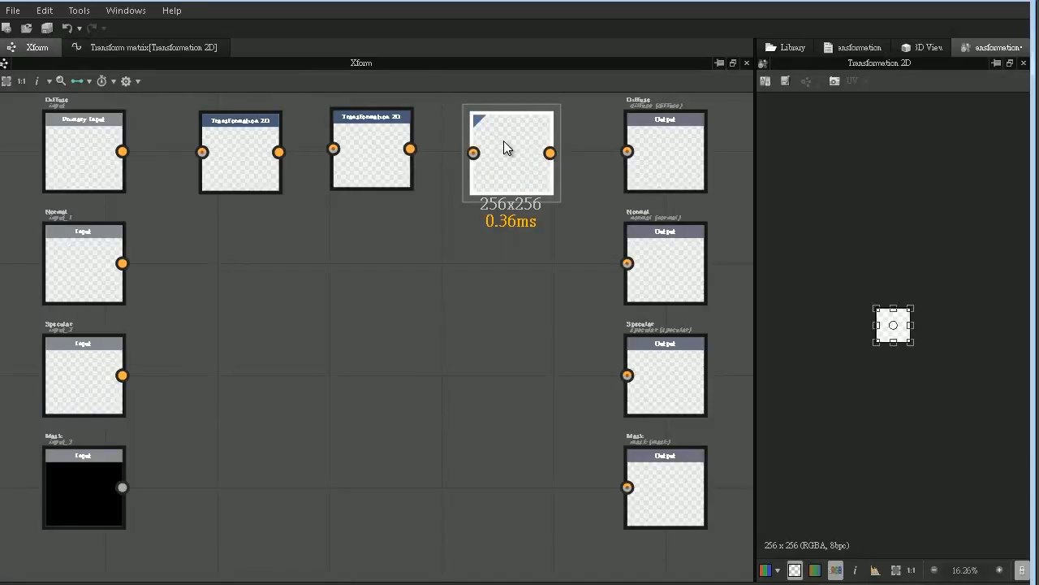
pyautogui.click(861, 47)
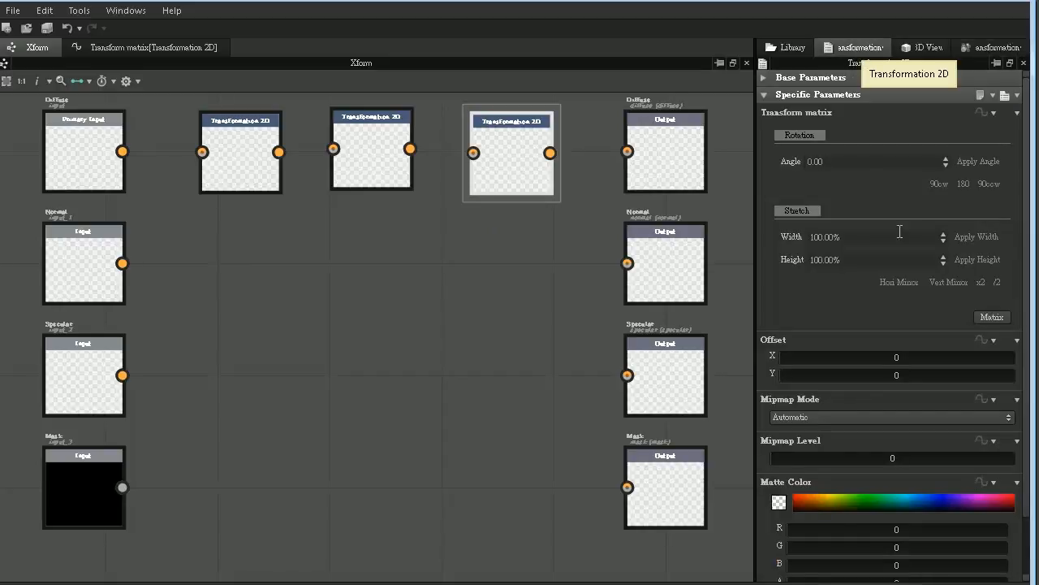
pyautogui.click(992, 341)
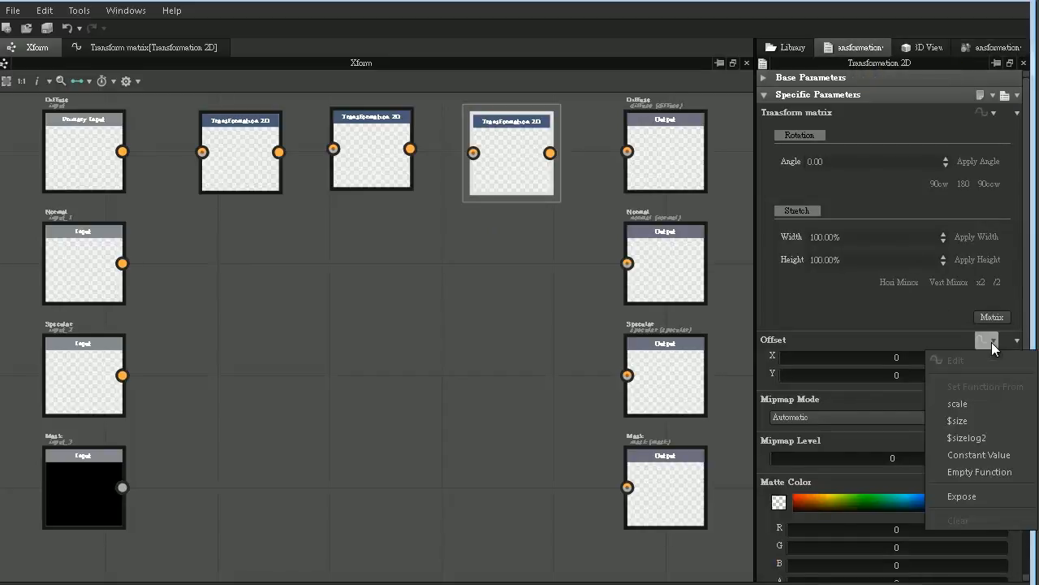
pyautogui.click(980, 472)
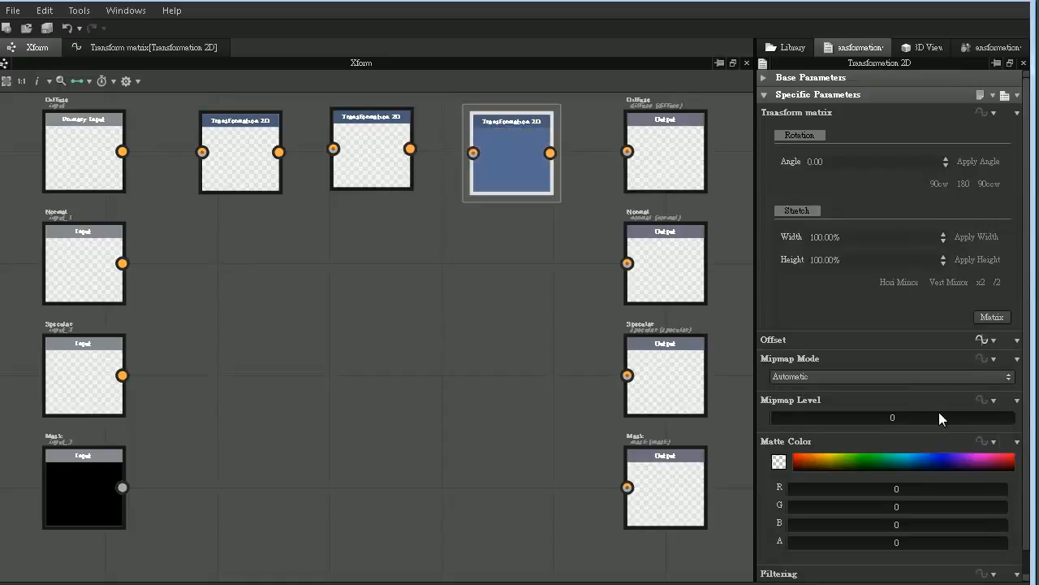
pyautogui.click(980, 341)
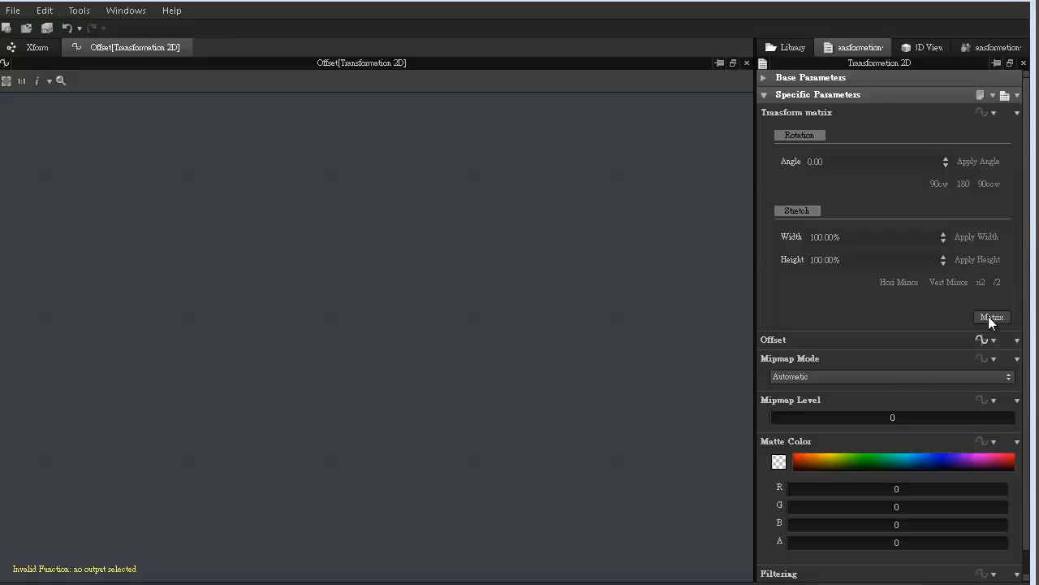
# - Add a Get Float2 variable node to the Offset function and set it as the output node
pyautogui.rightClick(264, 231)
pyautogui.moveTo(483, 240)
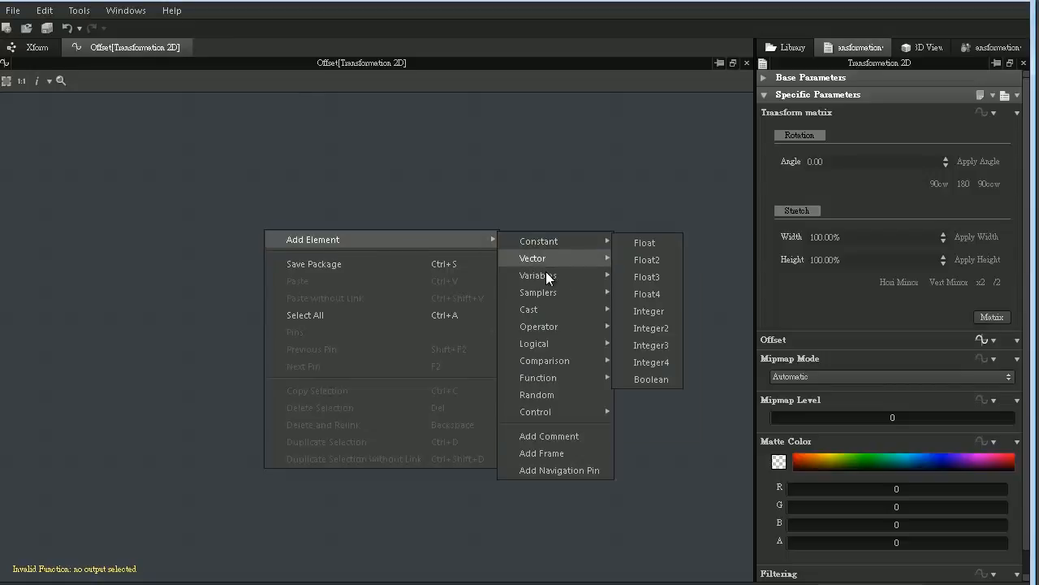
pyautogui.moveTo(546, 273)
pyautogui.click(672, 309)
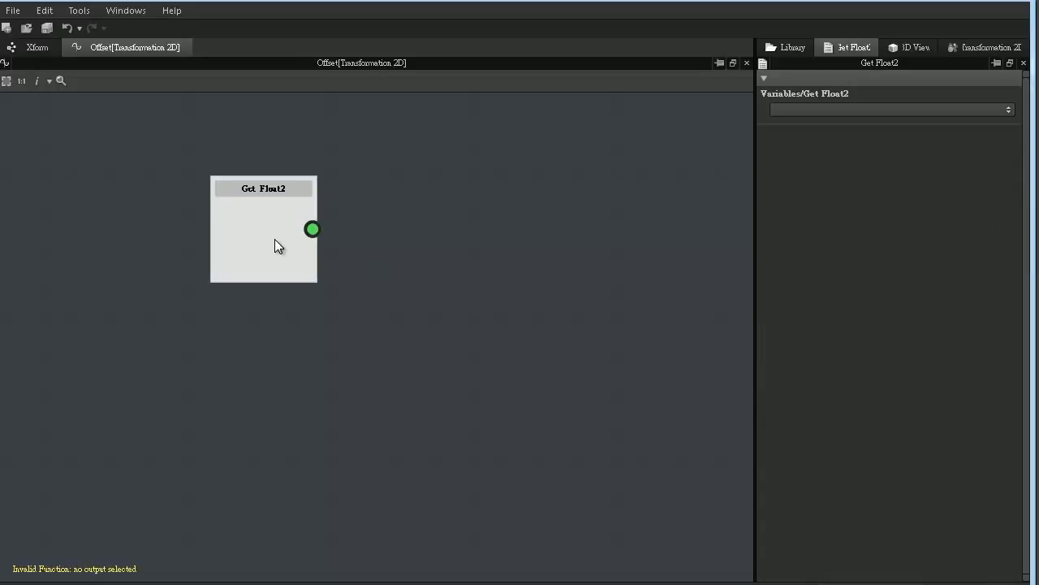
pyautogui.rightClick(254, 200)
pyautogui.click(302, 245)
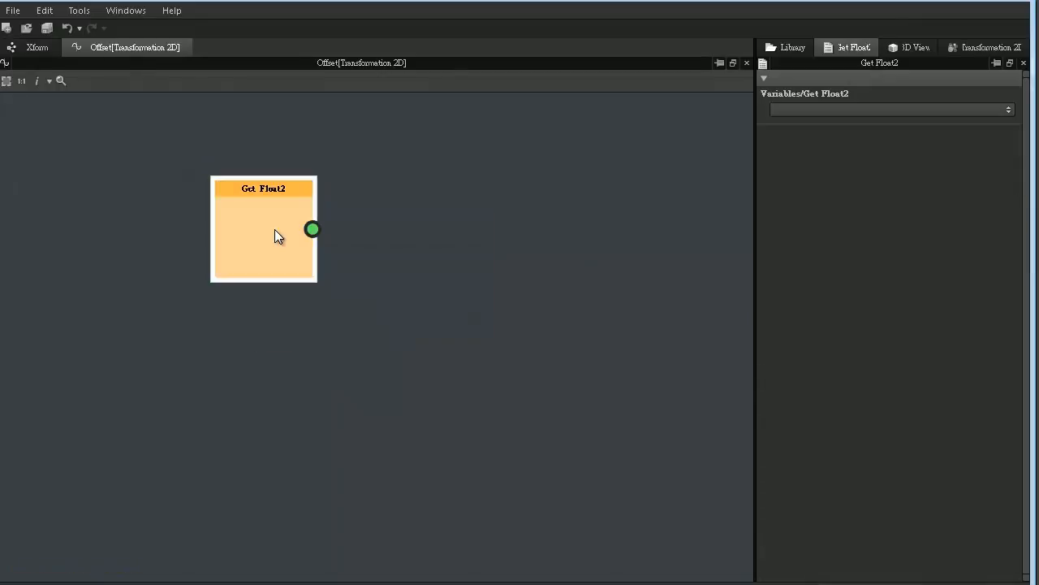
# - Add an input parameter to the Xform graph with identifier "translate", label "Translate" and group "Xform"
pyautogui.click(38, 50)
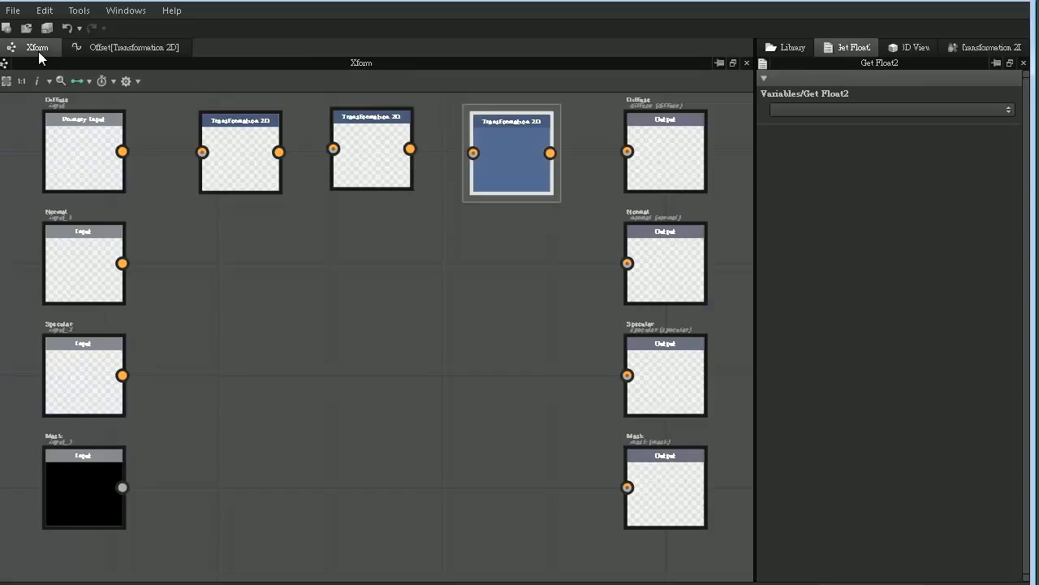
pyautogui.click(276, 238)
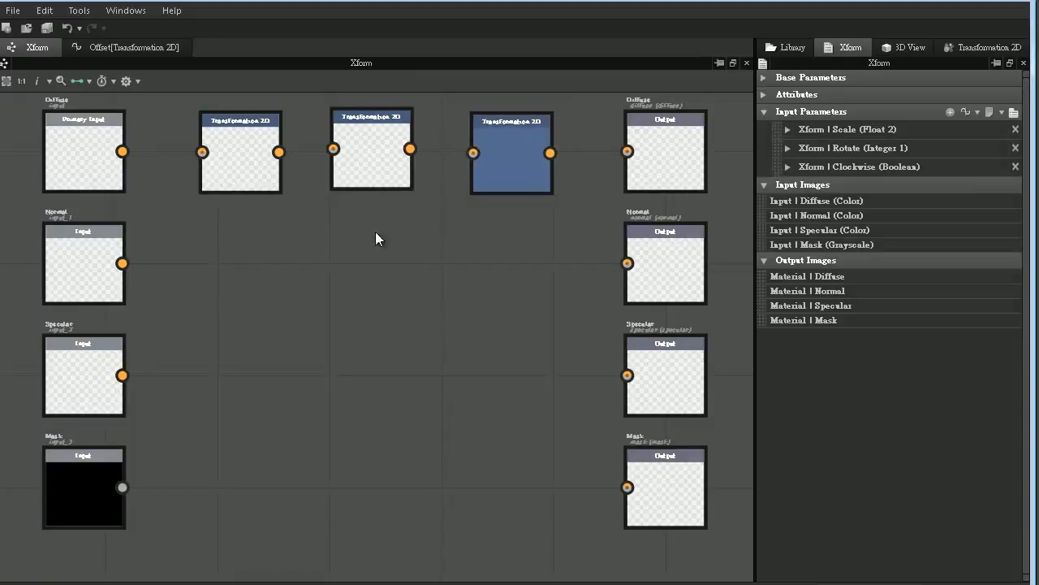
pyautogui.click(950, 112)
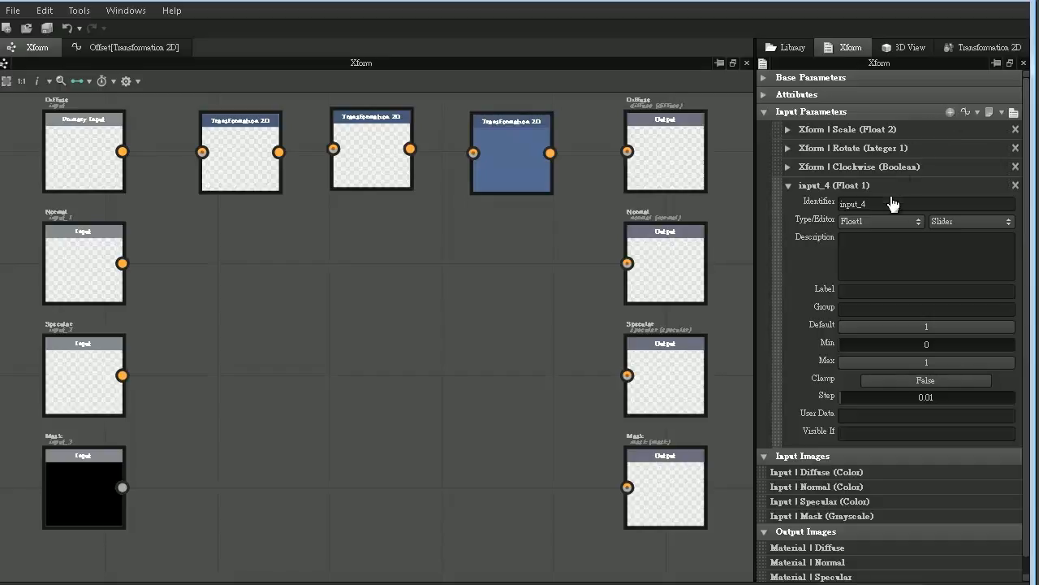
pyautogui.moveTo(891, 200); pyautogui.dragTo(791, 211)
pyautogui.write('translate')
pyautogui.click(850, 290)
pyautogui.write('Translate')
pyautogui.click(885, 309)
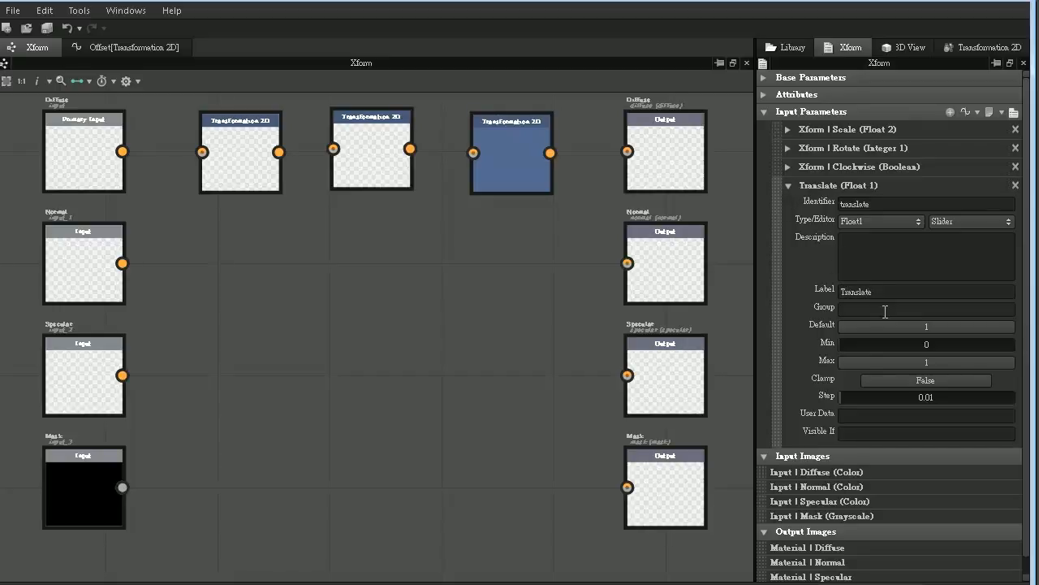
pyautogui.write('Xform')
# - Change the Translate input's type to Float2 and set both default values to 0
pyautogui.click(883, 222)
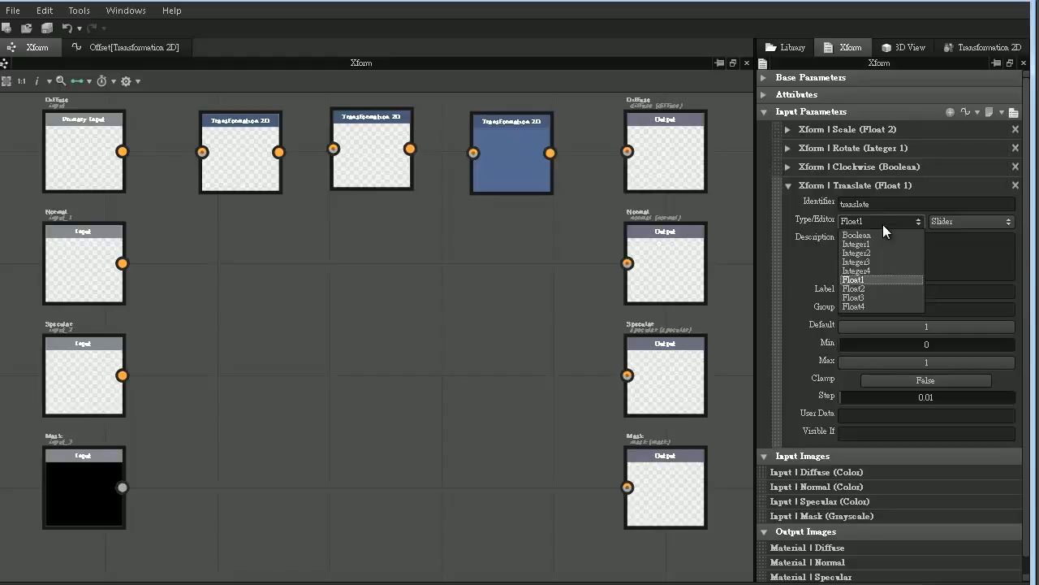
pyautogui.click(872, 289)
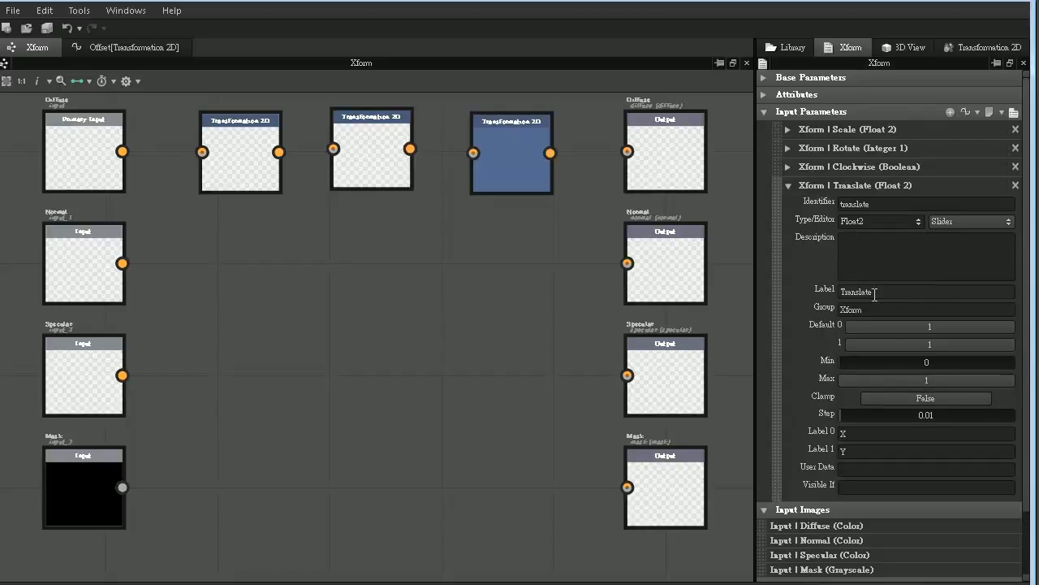
pyautogui.doubleClick(896, 333)
pyautogui.write('0')
pyautogui.press('Return')
pyautogui.doubleClick(909, 345)
pyautogui.write('0')
pyautogui.press('Return')
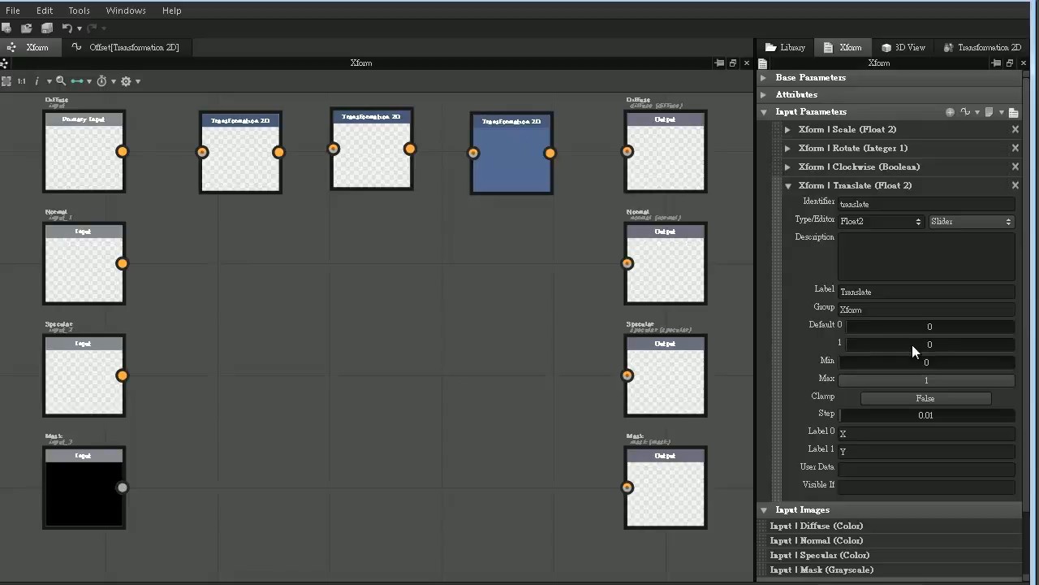
# - Set the Translate input's minimum to -1, turn Clamp to True and label its two components "H" and "V"
pyautogui.write('-1')
pyautogui.press('Return')
pyautogui.click(913, 398)
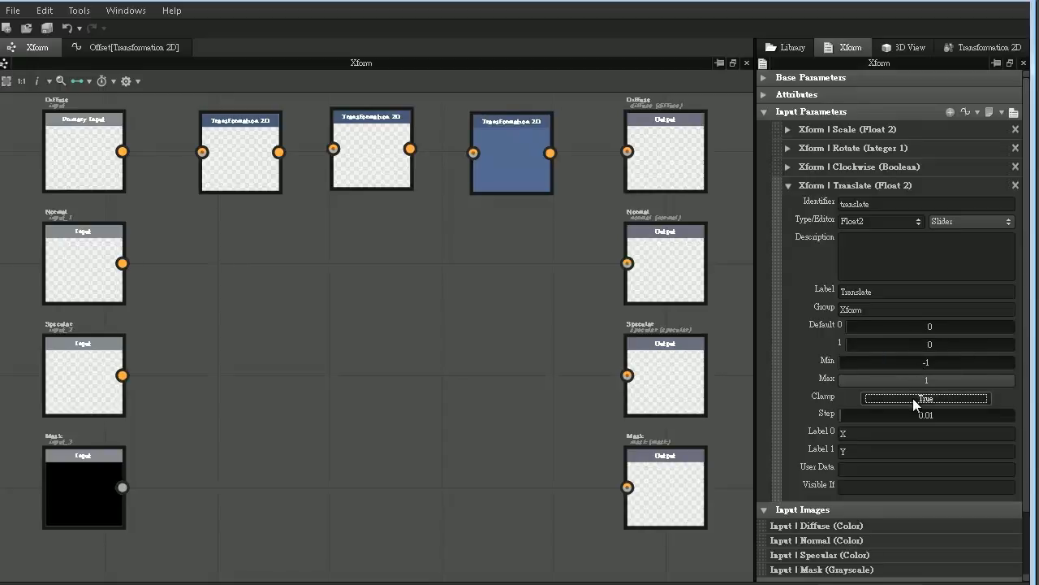
pyautogui.moveTo(867, 435); pyautogui.dragTo(809, 434)
pyautogui.write('H')
pyautogui.moveTo(857, 449); pyautogui.dragTo(802, 445)
pyautogui.write('V')
# - In the Offset function, assign the translate variable to the Get Float2 node
pyautogui.click(111, 47)
pyautogui.click(245, 198)
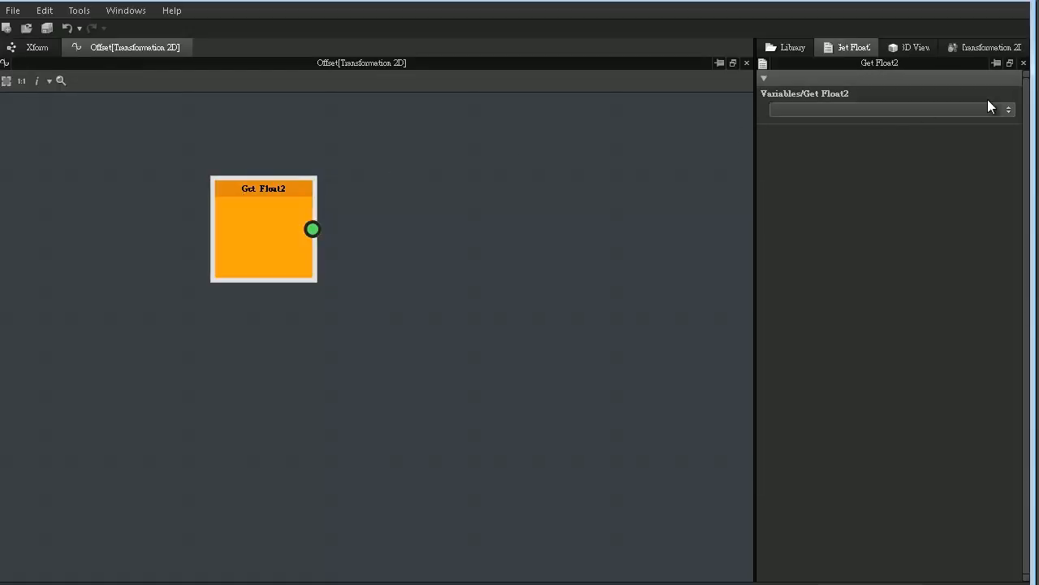
pyautogui.click(1009, 110)
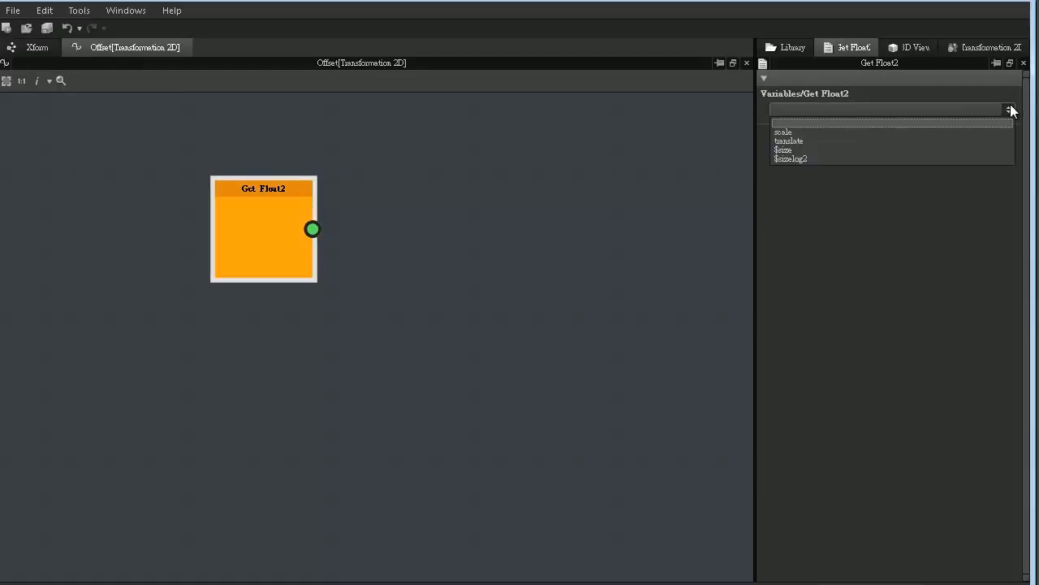
pyautogui.click(907, 141)
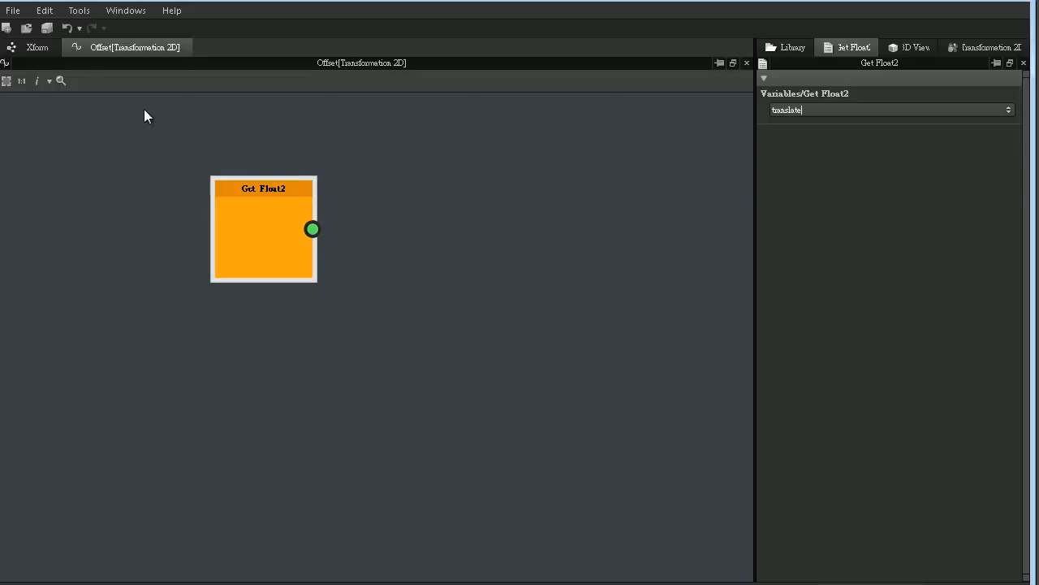
# - Copy the three Transformation 2D nodes in the Xform graph and place a set in each of the Normal, Specular and Mask rows
pyautogui.click(37, 47)
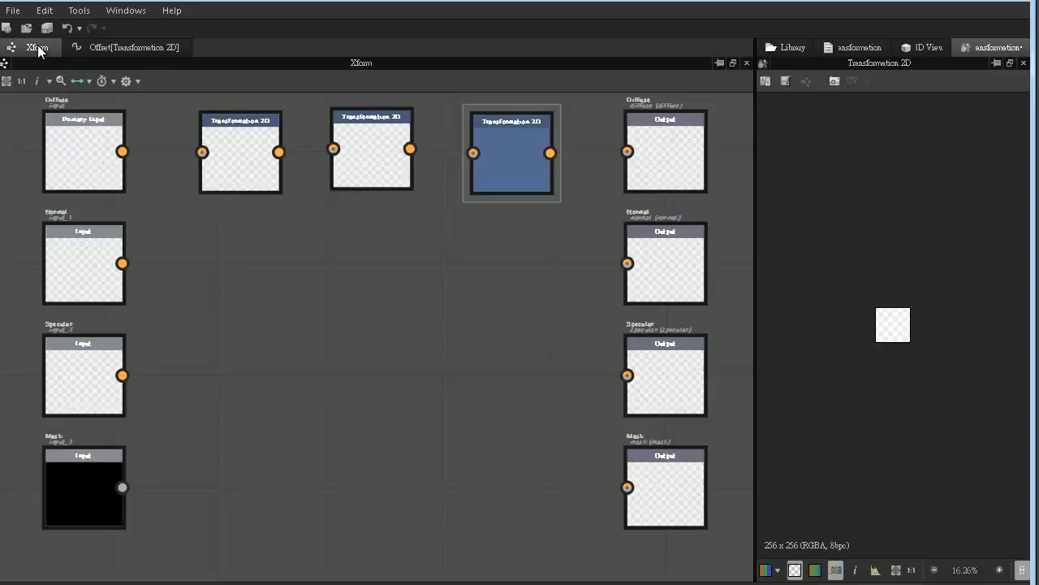
pyautogui.click(232, 134)
pyautogui.click(372, 134)
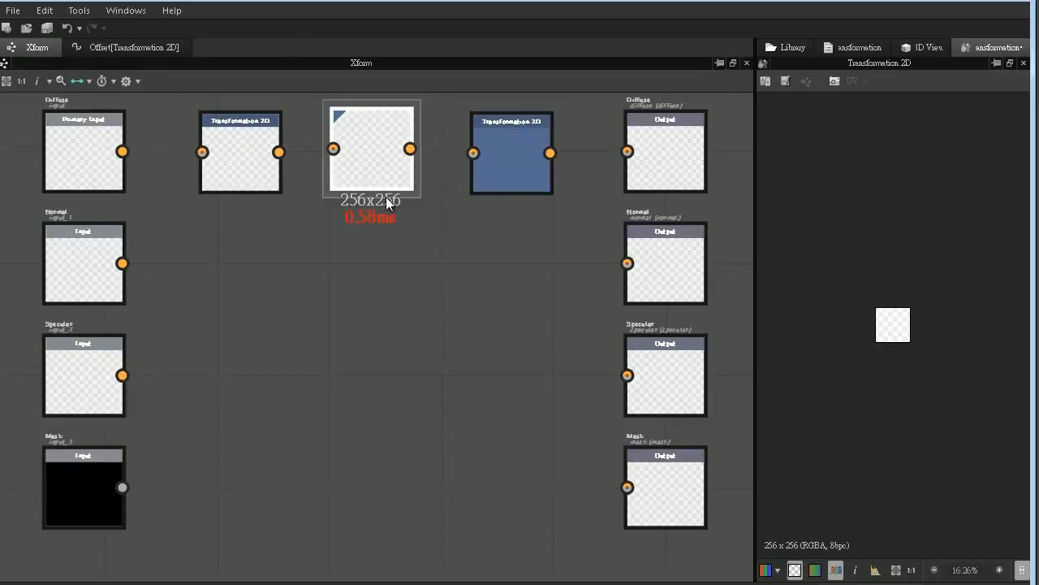
pyautogui.click(531, 146)
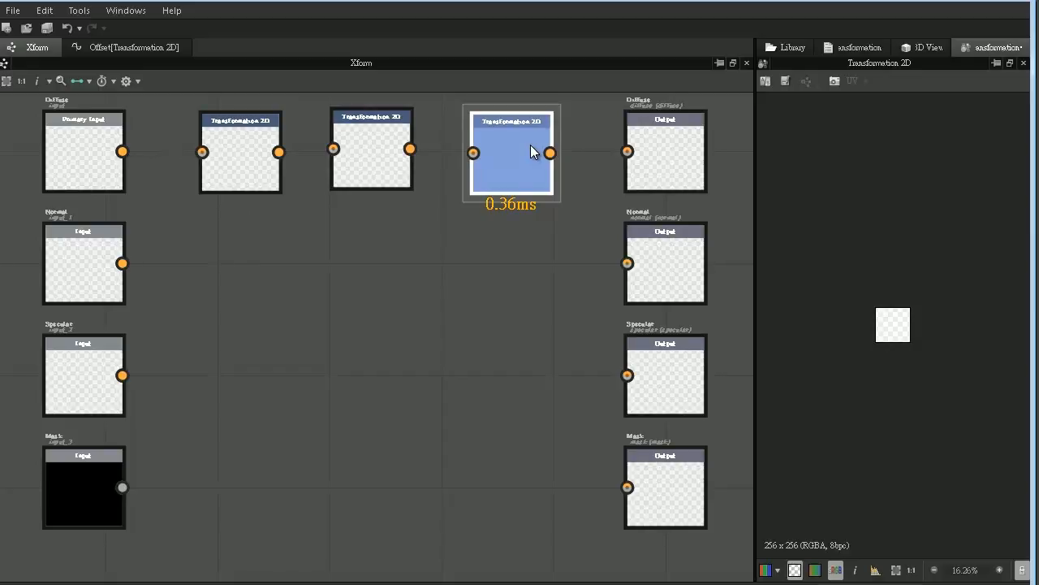
pyautogui.moveTo(168, 238); pyautogui.dragTo(588, 129)
pyautogui.hotkey('ctrl', 'v')
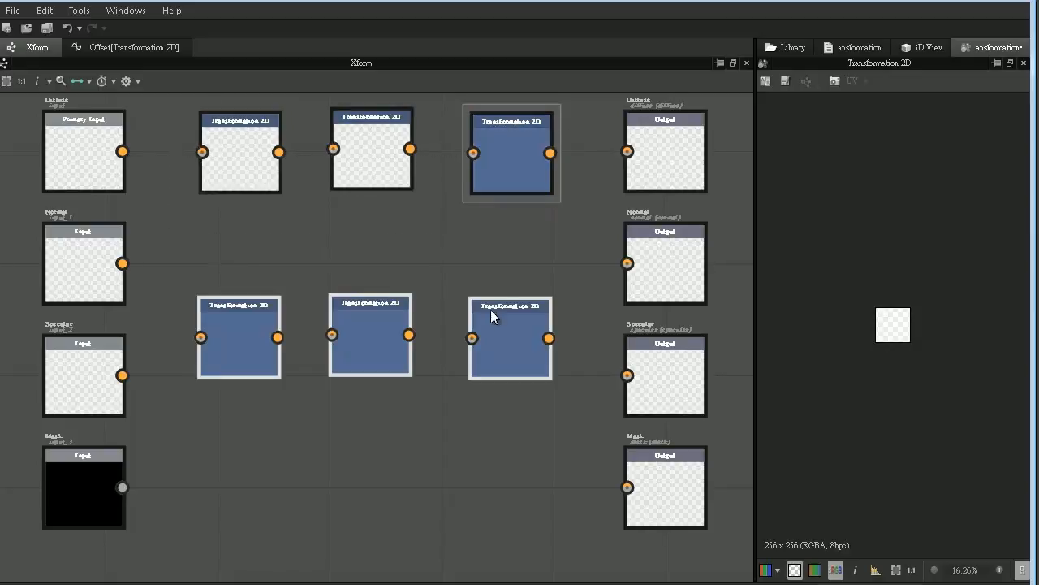
pyautogui.moveTo(490, 309); pyautogui.dragTo(497, 249)
pyautogui.hotkey('ctrl', 'v')
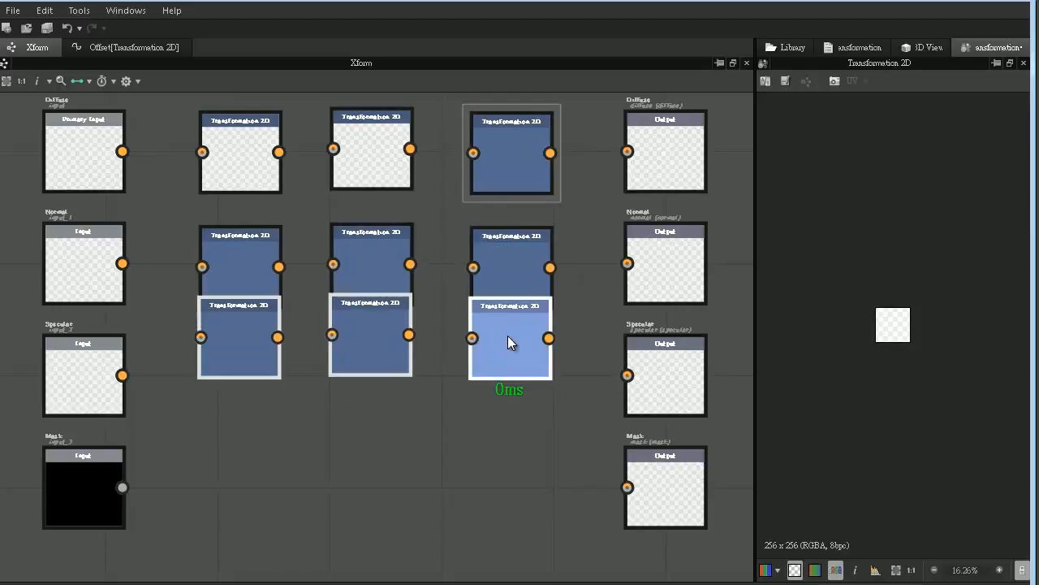
pyautogui.moveTo(507, 336); pyautogui.dragTo(510, 503)
pyautogui.hotkey('ctrl', 'v')
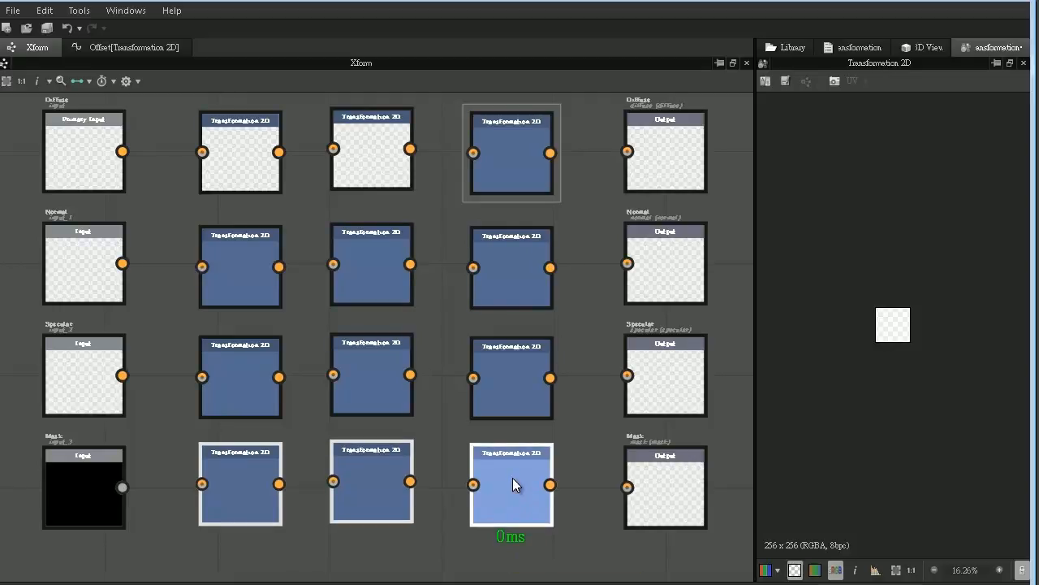
# - Frame the first column of four Transformation 2D nodes and title the frame "Scale"
pyautogui.scroll(-1, 513, 478)
pyautogui.moveTo(241, 546); pyautogui.dragTo(329, 158)
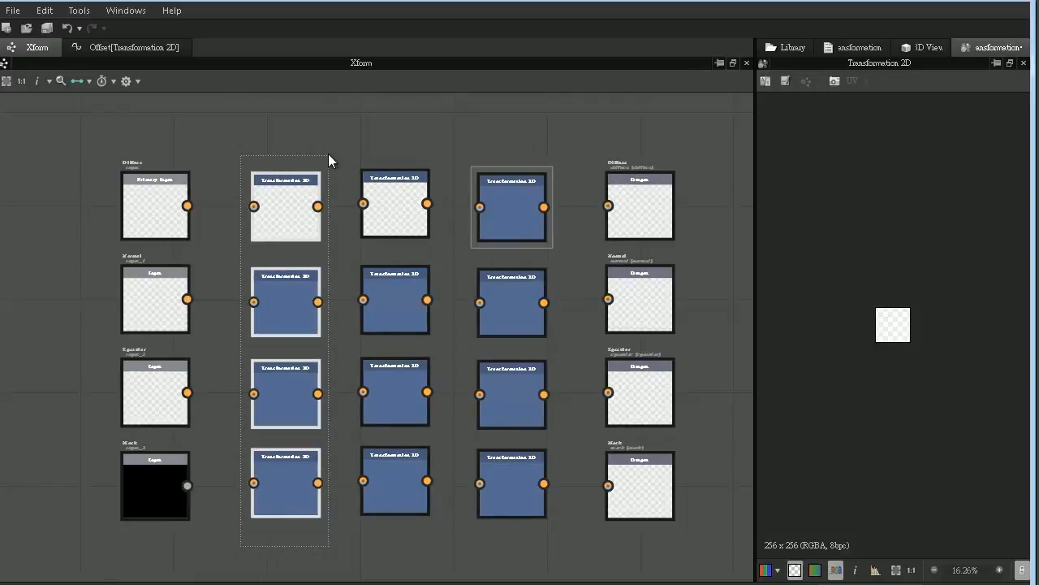
pyautogui.rightClick(285, 199)
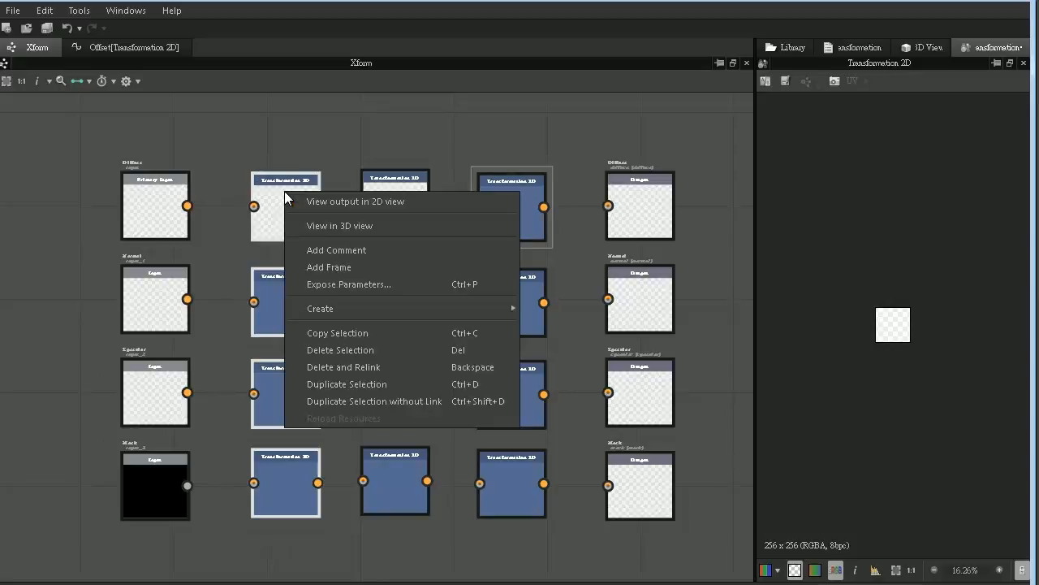
pyautogui.click(286, 251)
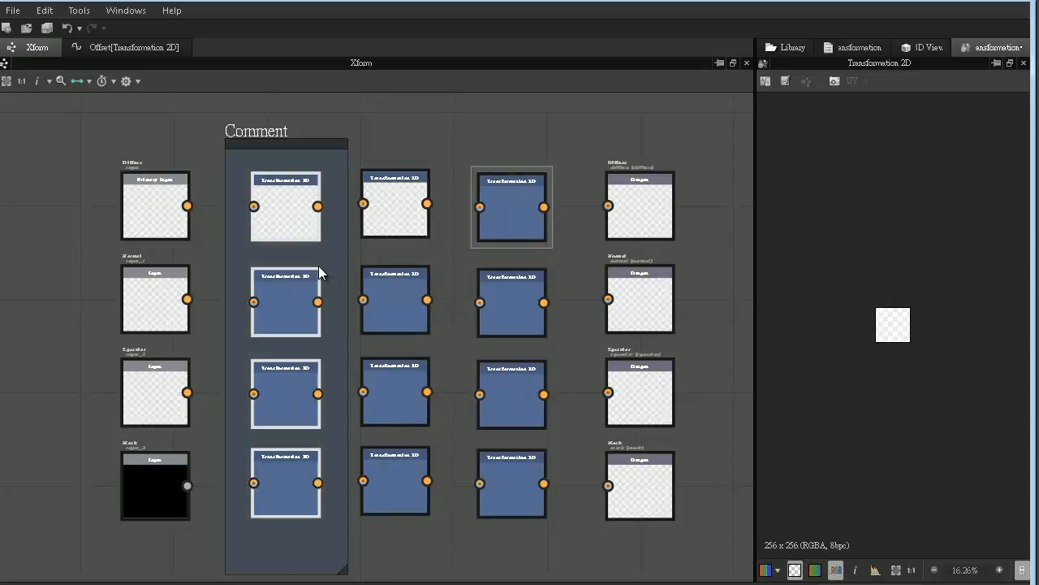
pyautogui.click(261, 131)
pyautogui.doubleClick(820, 146)
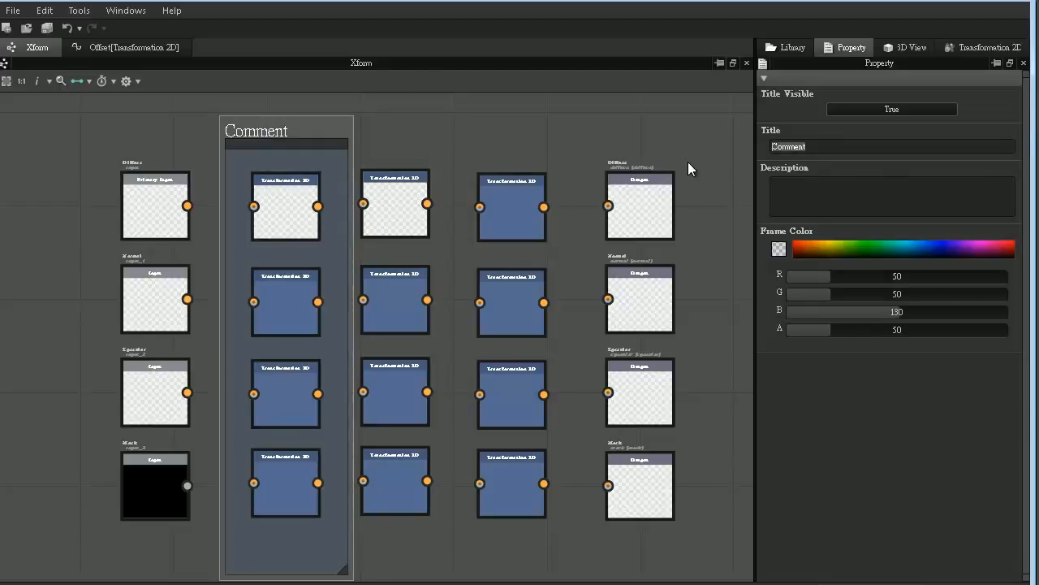
pyautogui.write('Scale')
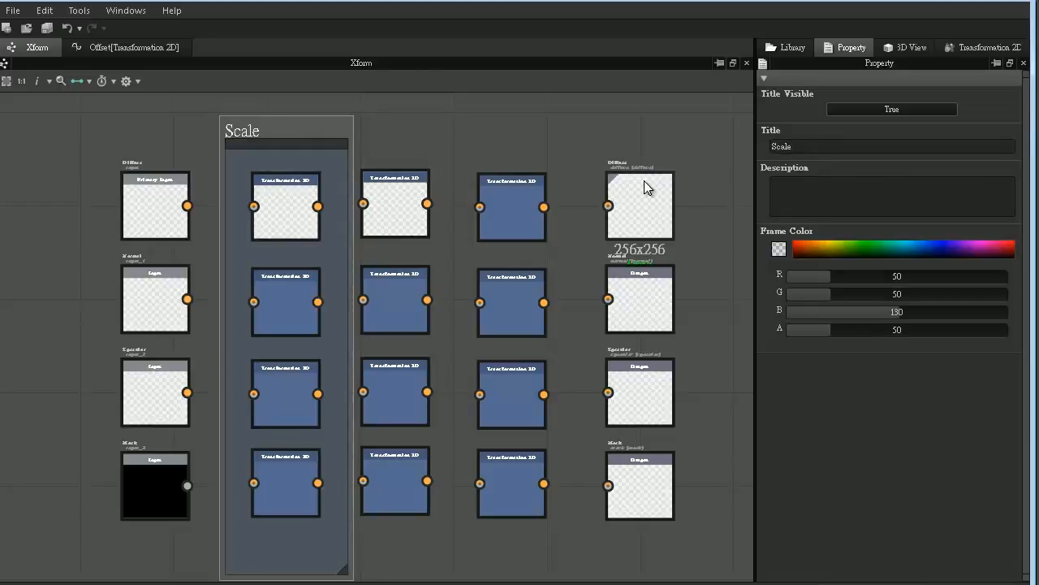
# - Frame the second column of Transformation 2D nodes and title the frame "Rotate"
pyautogui.moveTo(453, 158); pyautogui.dragTo(378, 526)
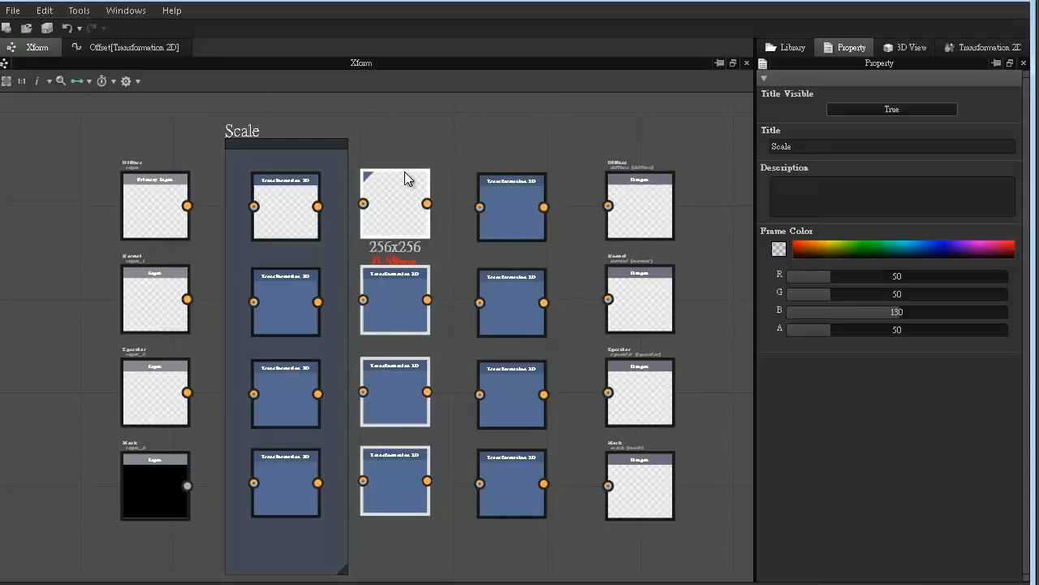
pyautogui.rightClick(406, 195)
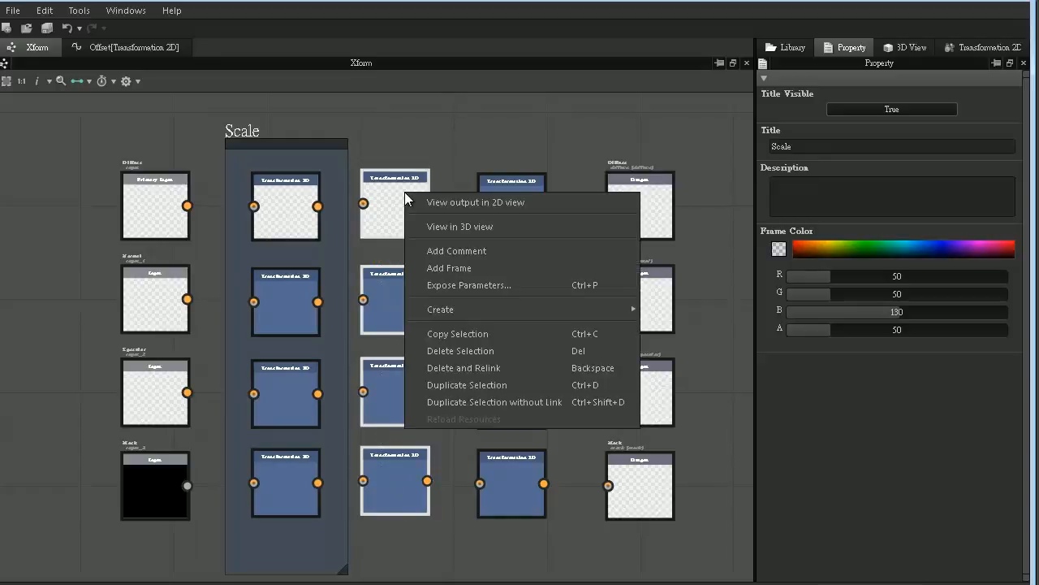
pyautogui.click(435, 268)
pyautogui.click(370, 130)
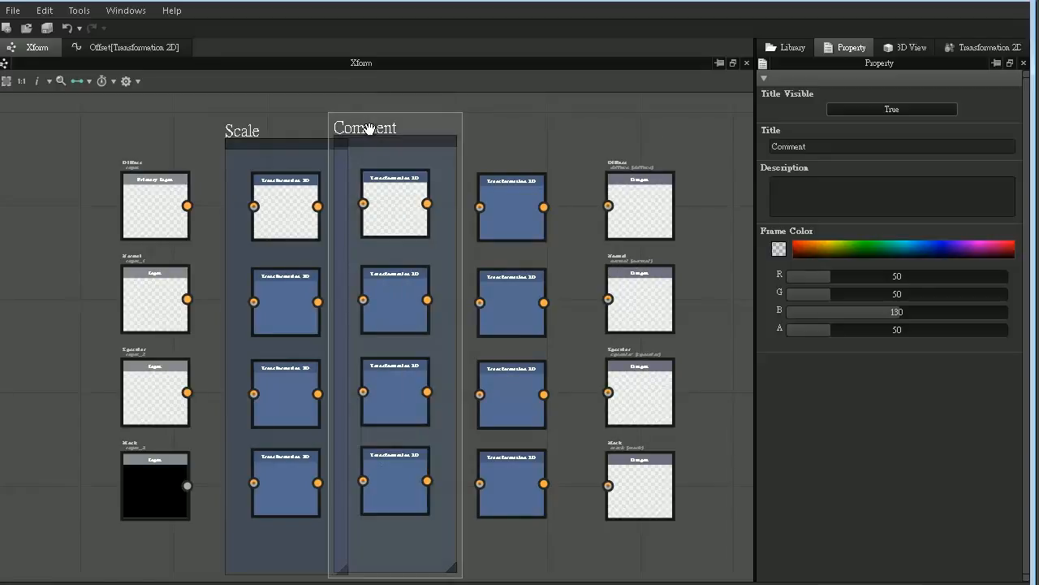
pyautogui.click(814, 146)
pyautogui.write('Rotate')
# - Frame the third column of four Transformation 2D nodes and title the frame "Translate"
pyautogui.moveTo(572, 150); pyautogui.dragTo(531, 487)
pyautogui.rightClick(522, 183)
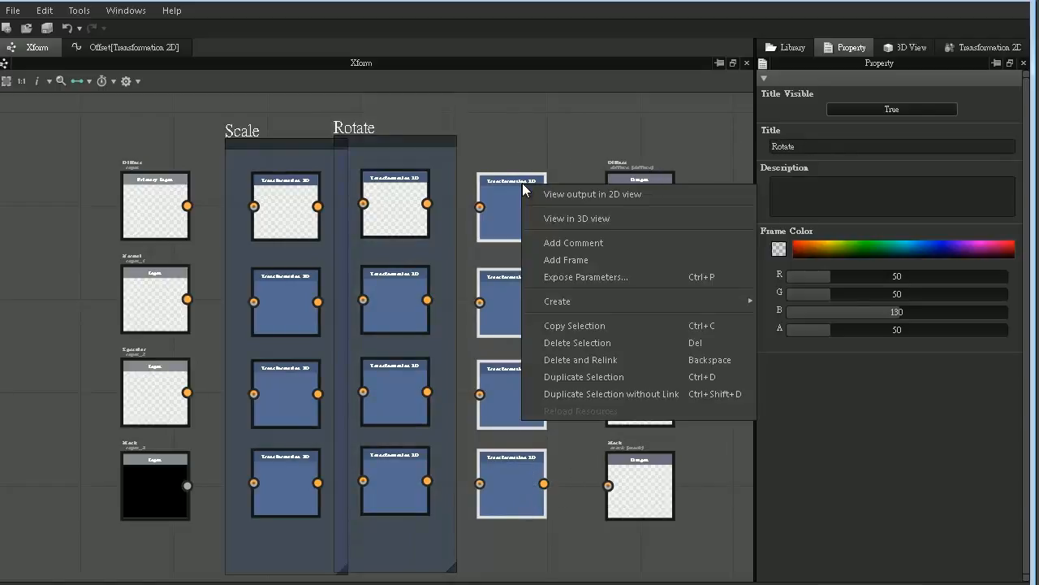
pyautogui.click(561, 258)
pyautogui.click(514, 158)
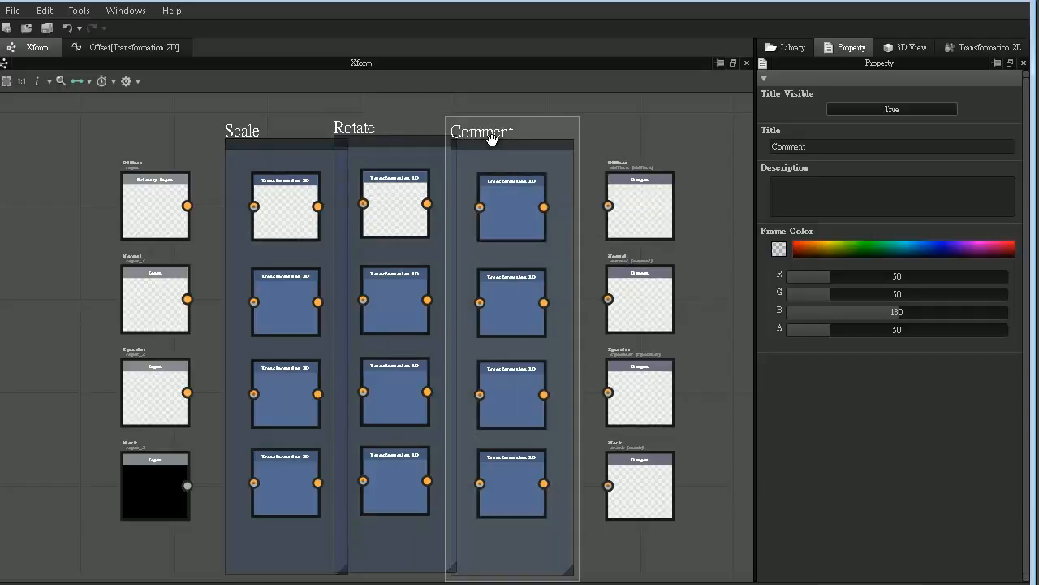
pyautogui.doubleClick(789, 146)
pyautogui.write('Transl')
pyautogui.write('ate')
pyautogui.press('Return')
# - Move the Scale, Rotate and Translate frames apart so they no longer overlap, with their tops aligned
pyautogui.click(207, 143)
pyautogui.moveTo(257, 149); pyautogui.dragTo(233, 141)
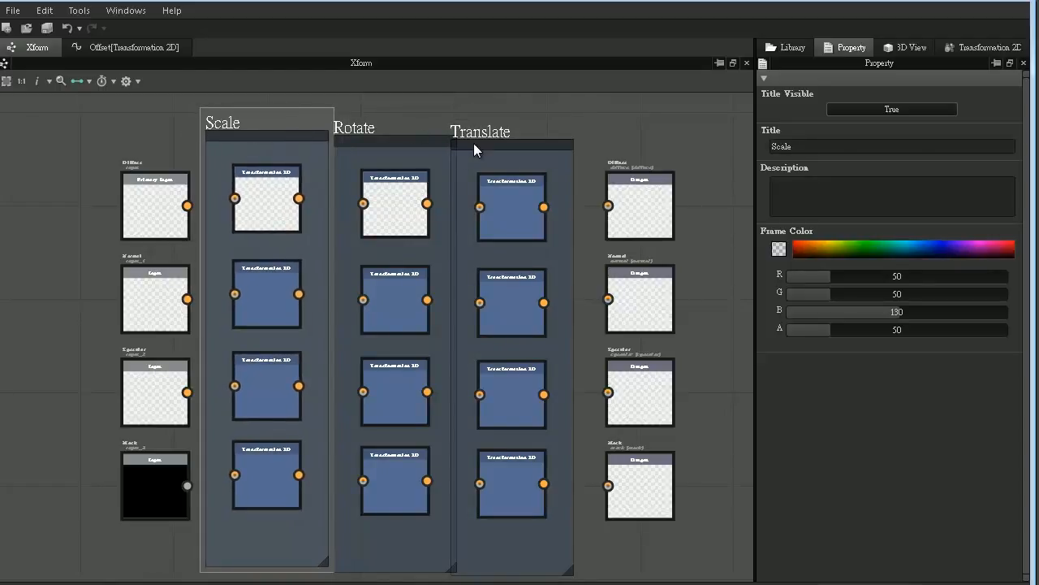
pyautogui.moveTo(487, 144); pyautogui.dragTo(506, 135)
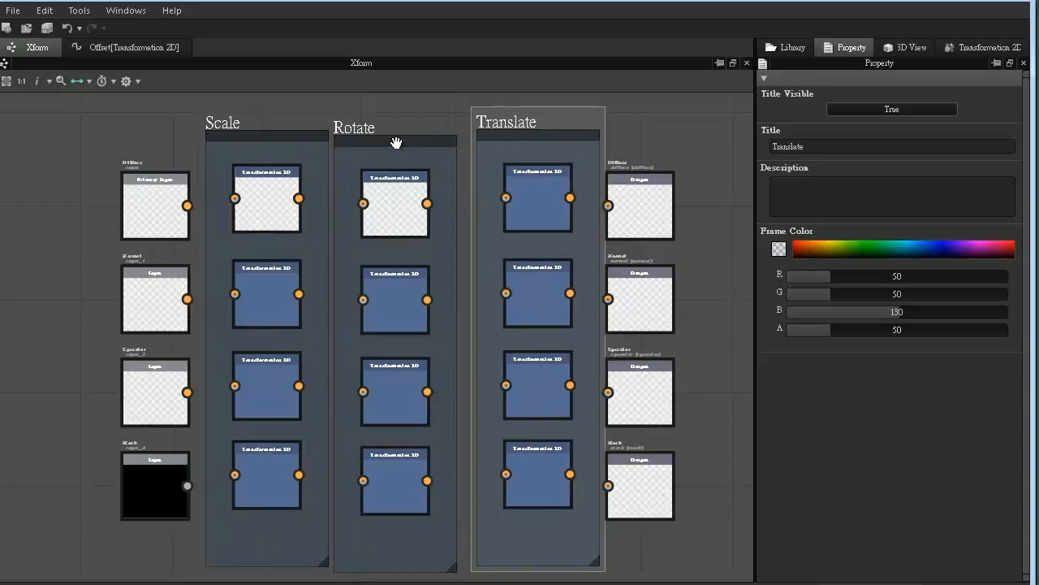
pyautogui.moveTo(395, 143); pyautogui.dragTo(399, 139)
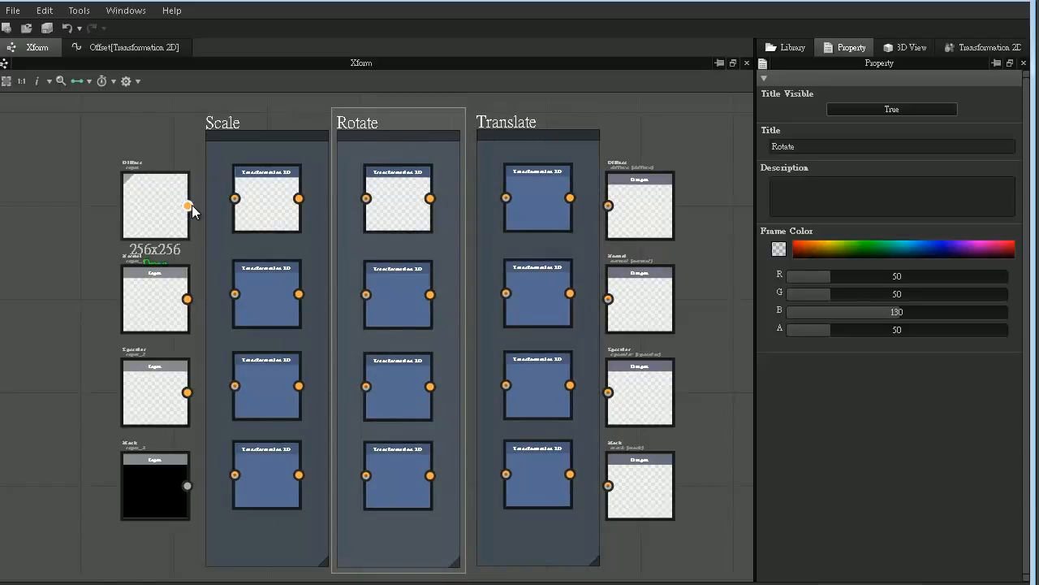
# - Wire the Diffuse row from its input through the Scale, Rotate and Translate nodes to the Diffuse output
pyautogui.moveTo(189, 206); pyautogui.dragTo(235, 200)
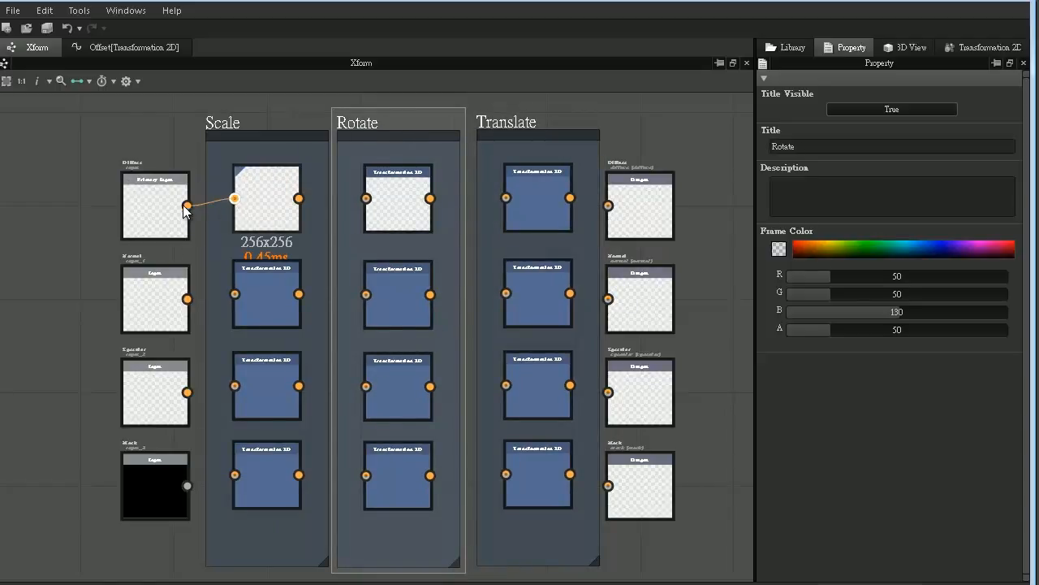
pyautogui.moveTo(299, 198); pyautogui.dragTo(366, 198)
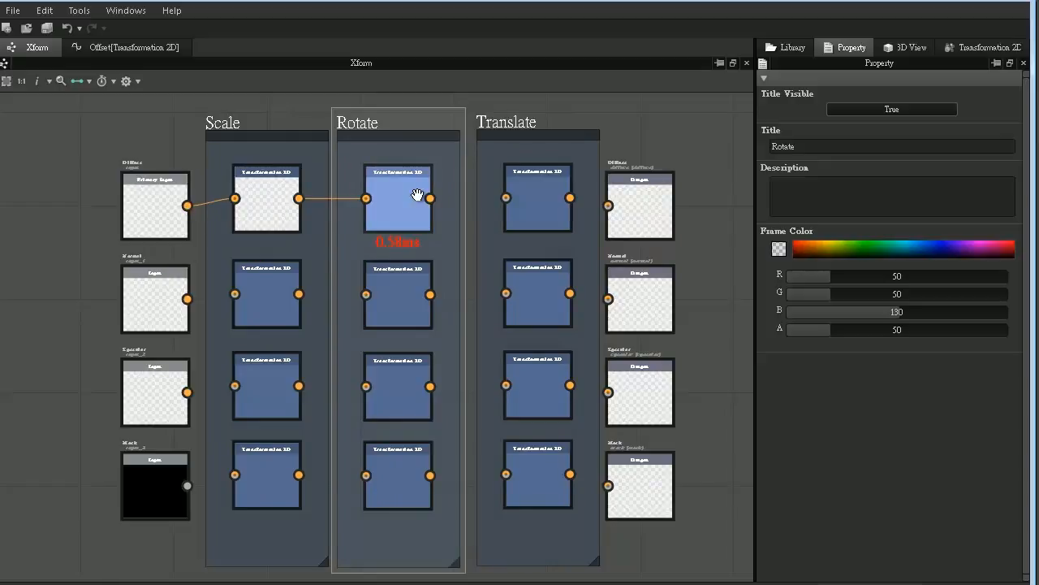
pyautogui.moveTo(430, 198); pyautogui.dragTo(506, 199)
pyautogui.moveTo(570, 198); pyautogui.dragTo(608, 206)
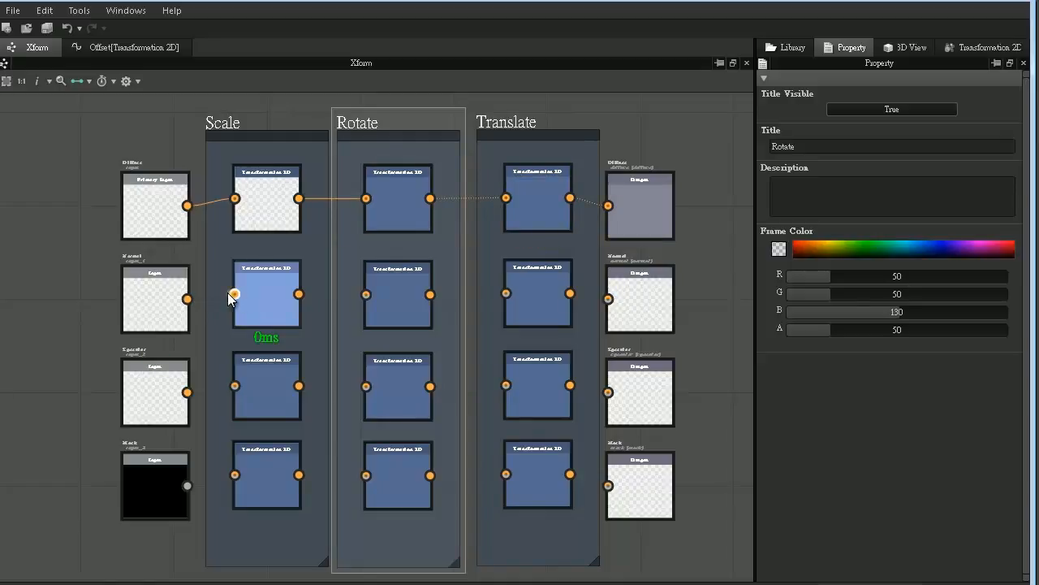
# - Connect the Normal, Specular and Mask inputs to their Scale nodes, and link those Scale nodes to the Rotate nodes
pyautogui.moveTo(229, 297); pyautogui.dragTo(188, 299)
pyautogui.moveTo(234, 386); pyautogui.dragTo(188, 393)
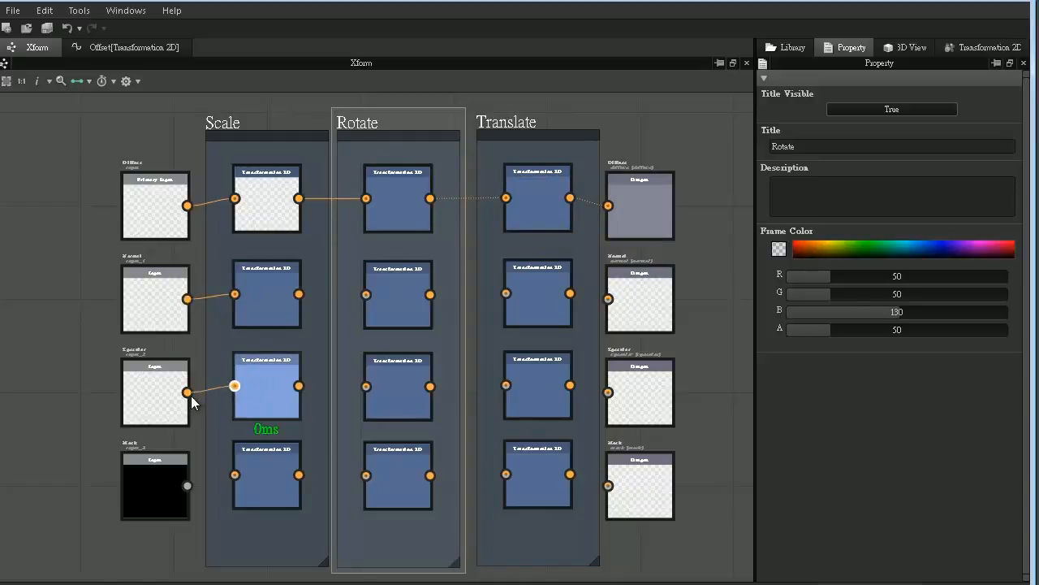
pyautogui.moveTo(235, 474); pyautogui.dragTo(186, 483)
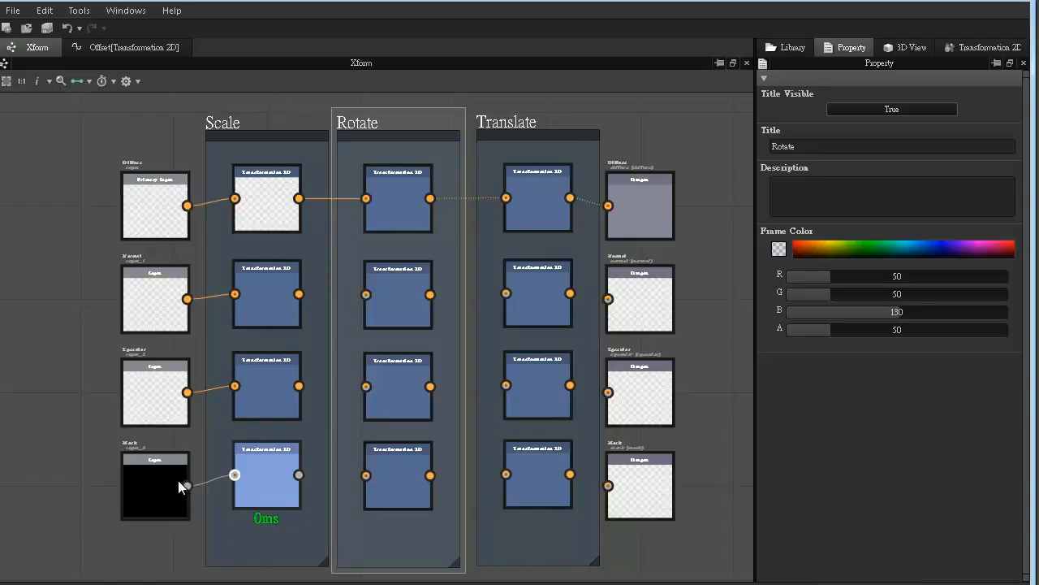
pyautogui.moveTo(298, 294); pyautogui.dragTo(366, 294)
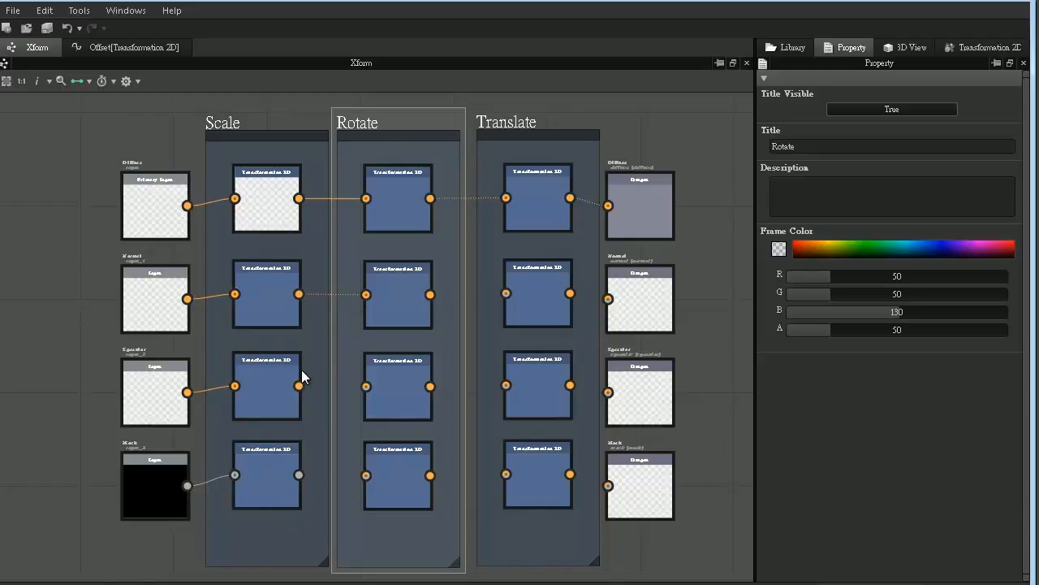
pyautogui.moveTo(298, 386); pyautogui.dragTo(366, 386)
pyautogui.moveTo(297, 476); pyautogui.dragTo(366, 475)
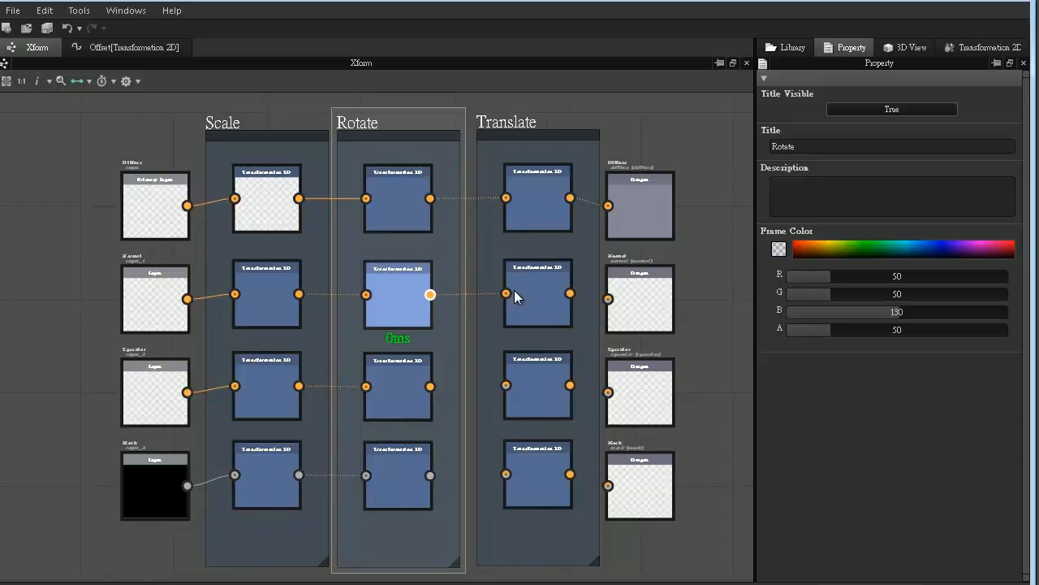
# - Link the Normal, Specular and Mask Rotate nodes to their Translate nodes, and connect those to the matching outputs
pyautogui.moveTo(570, 293); pyautogui.dragTo(609, 305)
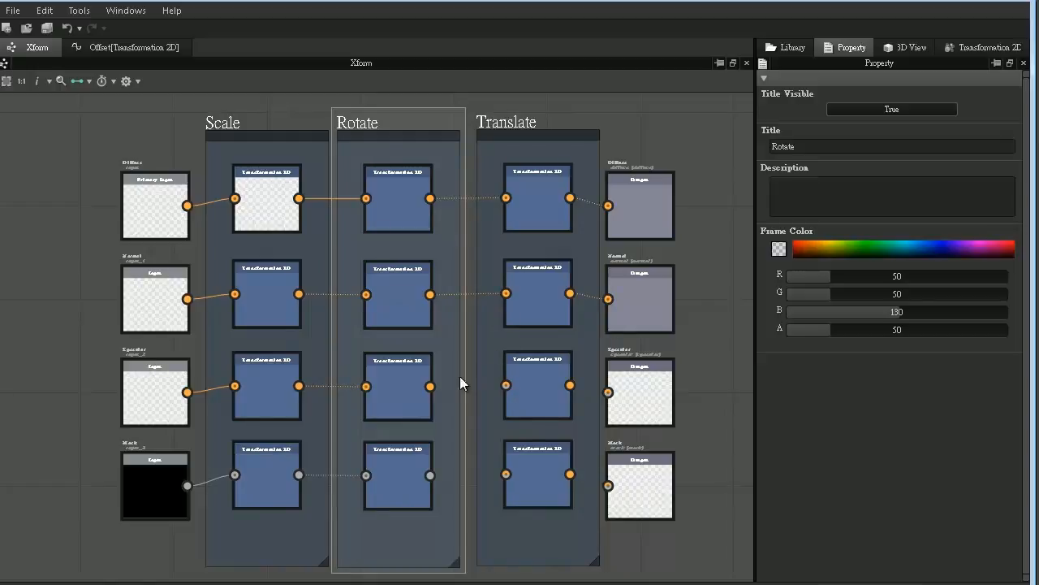
pyautogui.moveTo(430, 387); pyautogui.dragTo(505, 386)
pyautogui.moveTo(570, 385); pyautogui.dragTo(609, 393)
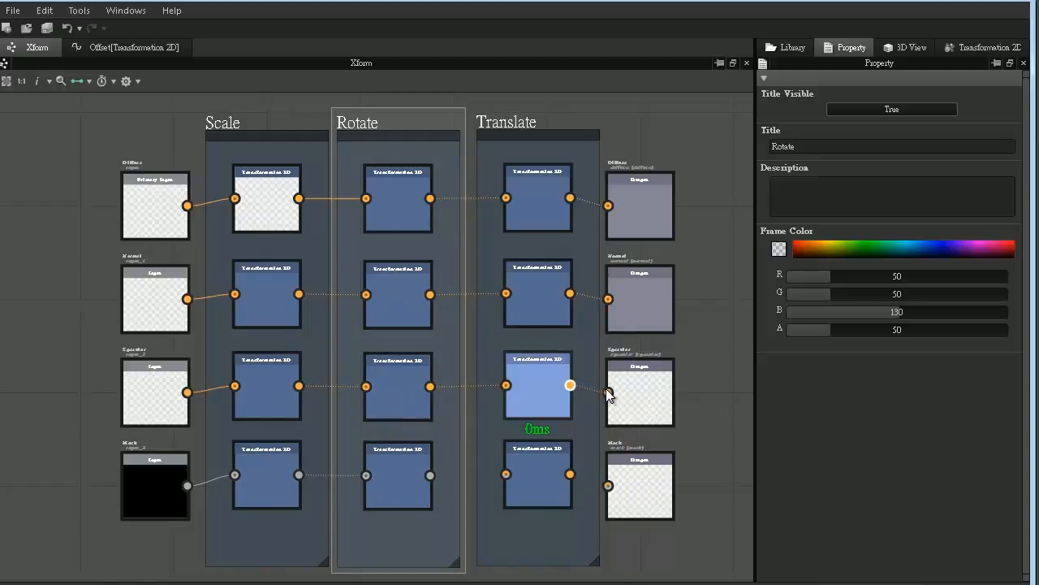
pyautogui.moveTo(430, 475); pyautogui.dragTo(506, 475)
pyautogui.moveTo(570, 474); pyautogui.dragTo(607, 487)
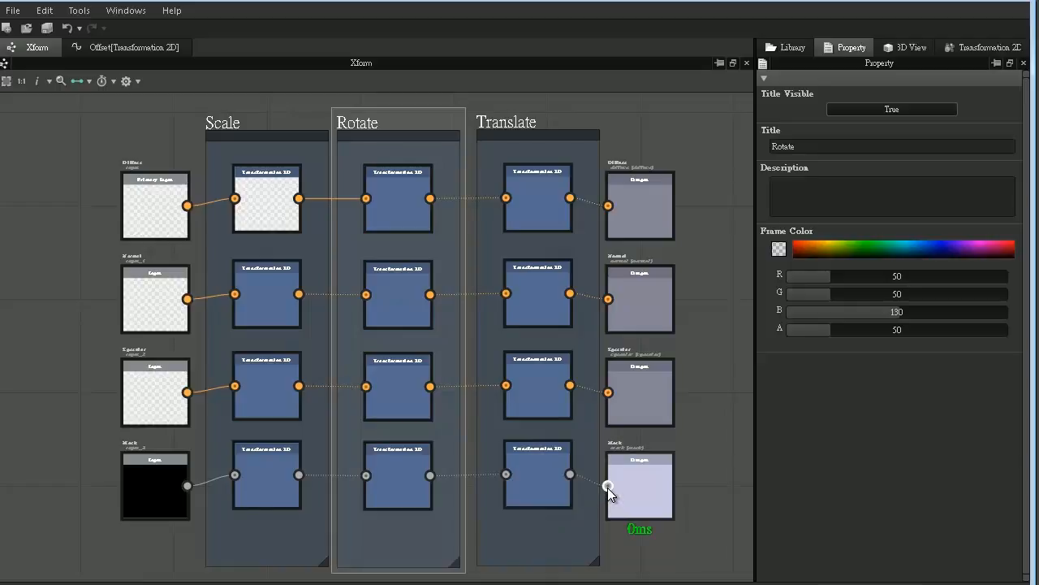
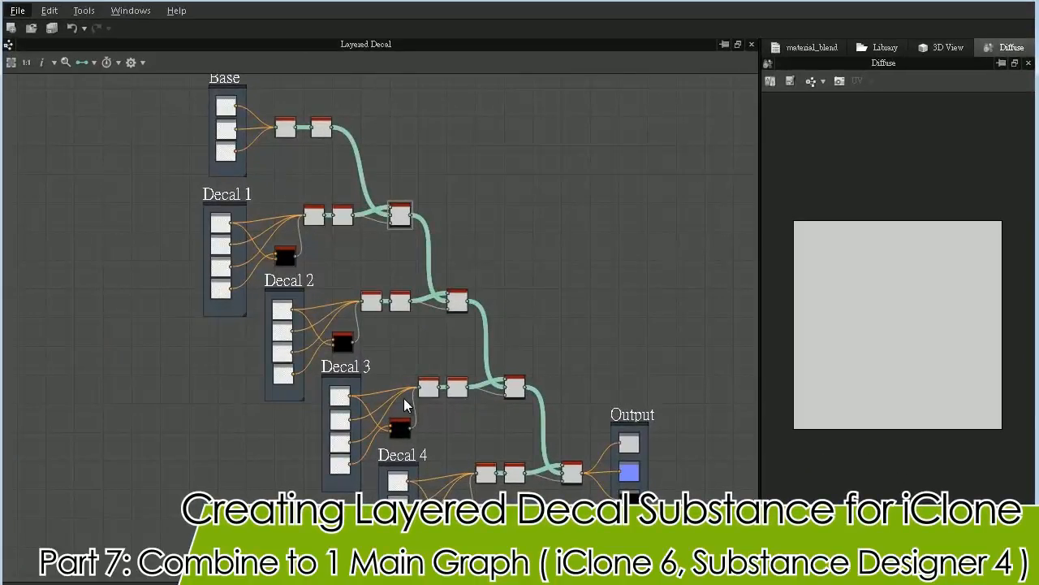
# - Examine how the Base inputs pass through the BaseColor and Density nodes into the first material blend of the finished graph
pyautogui.moveTo(330, 212); pyautogui.dragTo(379, 354, button='middle')
pyautogui.scroll(4, 378, 343)
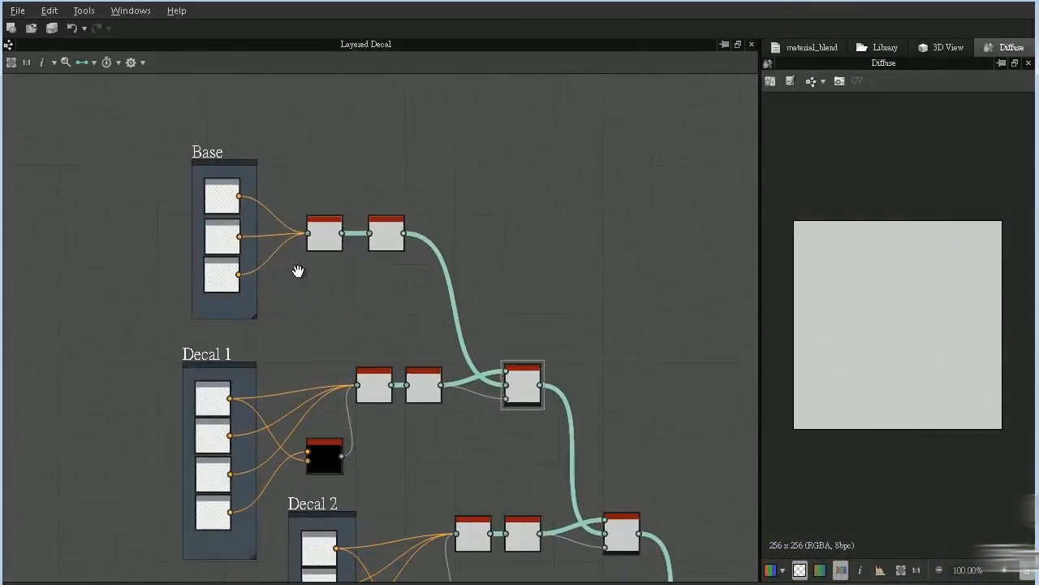
pyautogui.scroll(3, 389, 442)
pyautogui.click(400, 387)
pyautogui.scroll(1, 403, 382)
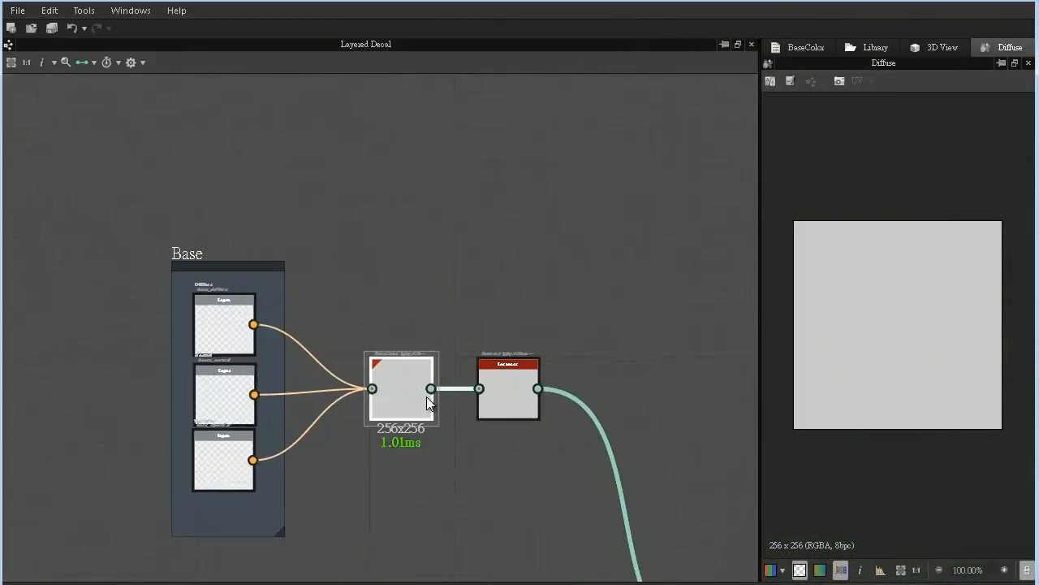
pyautogui.click(498, 398)
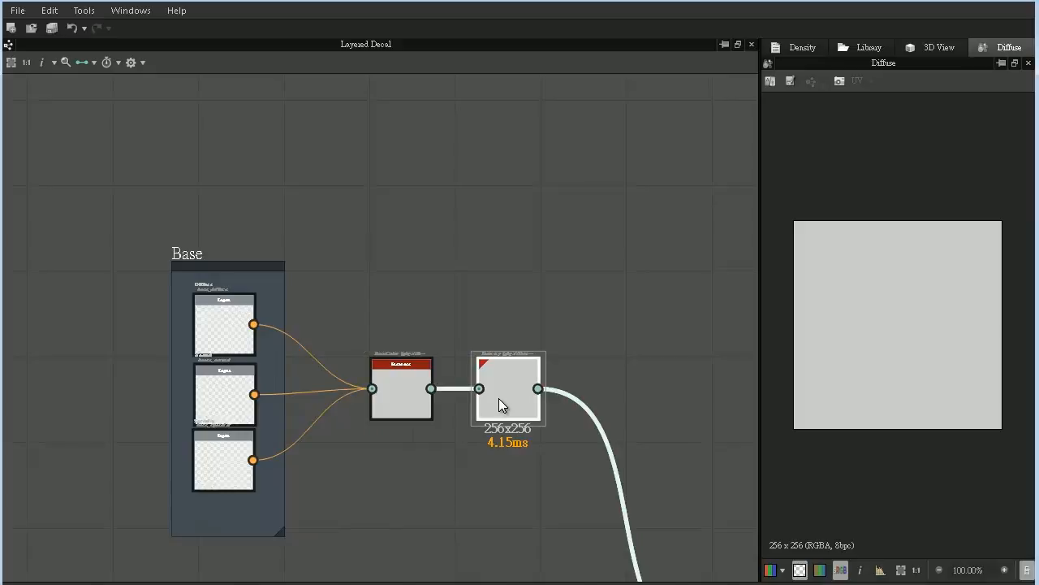
pyautogui.scroll(-2, 499, 398)
pyautogui.moveTo(518, 422); pyautogui.dragTo(401, 215, button='middle')
pyautogui.scroll(1, 455, 272)
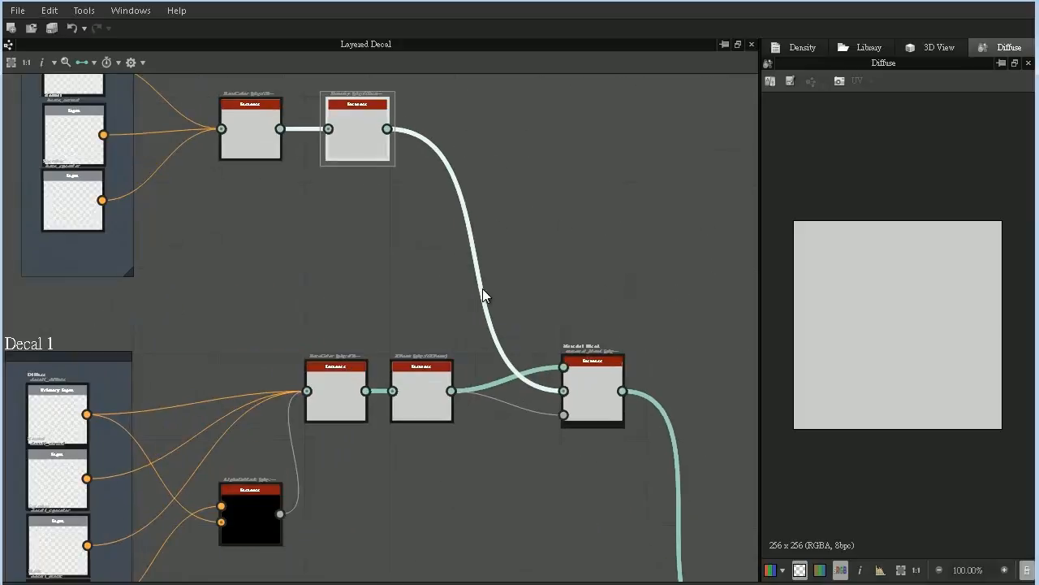
pyautogui.click(604, 383)
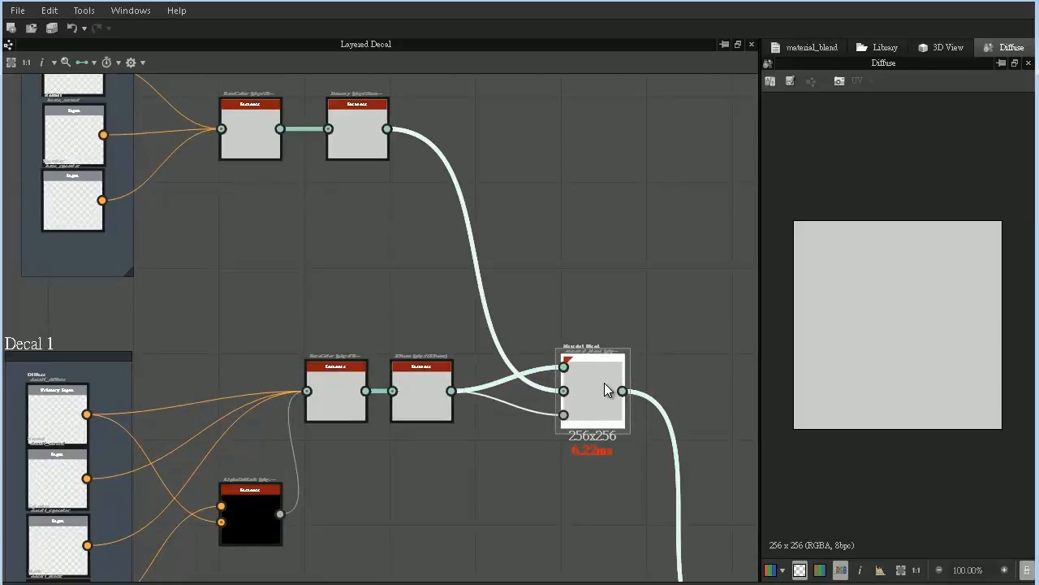
# - Examine the decal rows with their AlphaOrMask, BaseColor and XForm nodes, and the chain of blends into the three outputs
pyautogui.moveTo(399, 387); pyautogui.dragTo(456, 259, button='middle')
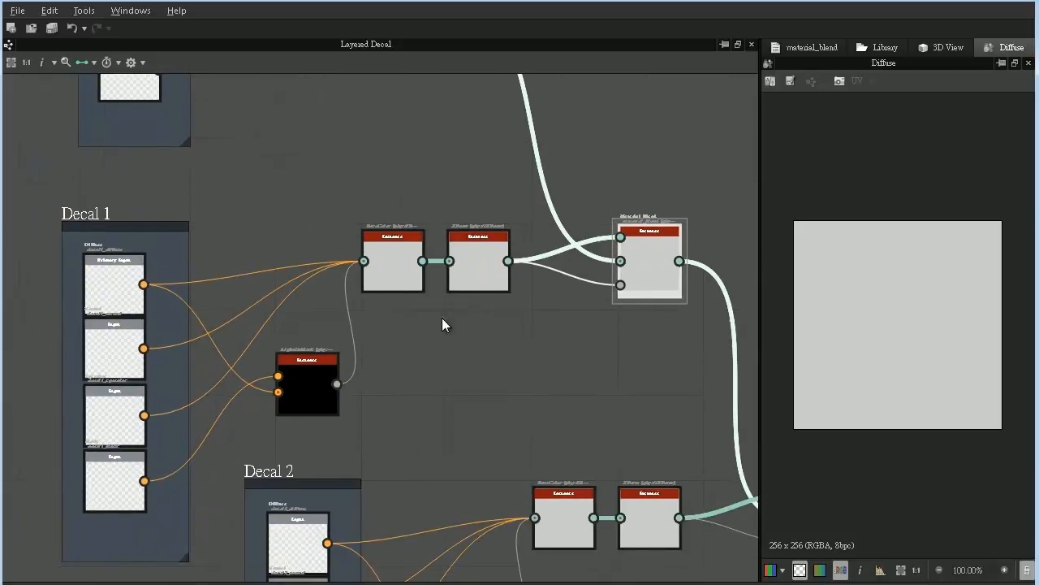
pyautogui.click(304, 395)
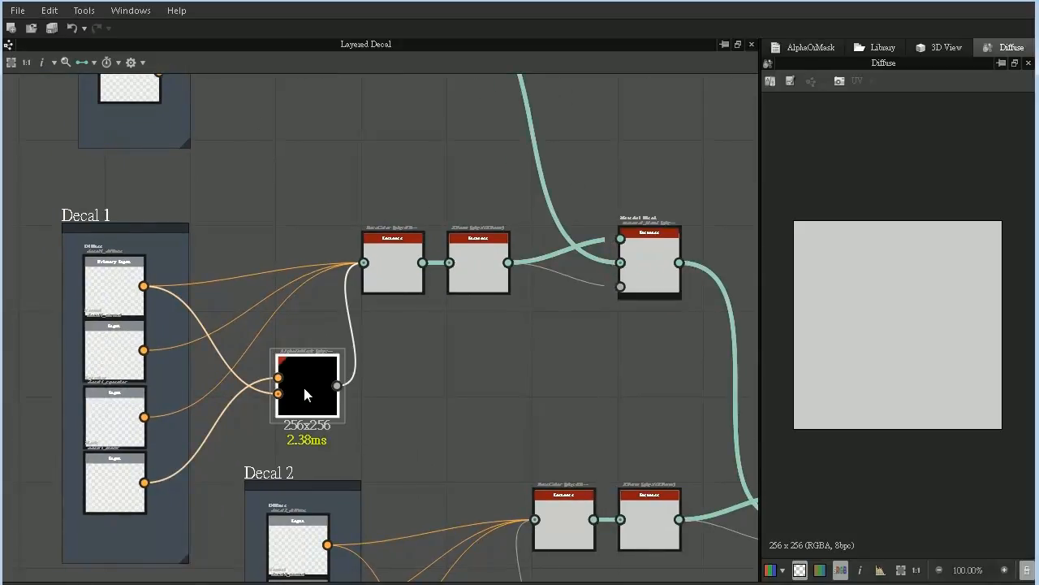
pyautogui.click(390, 268)
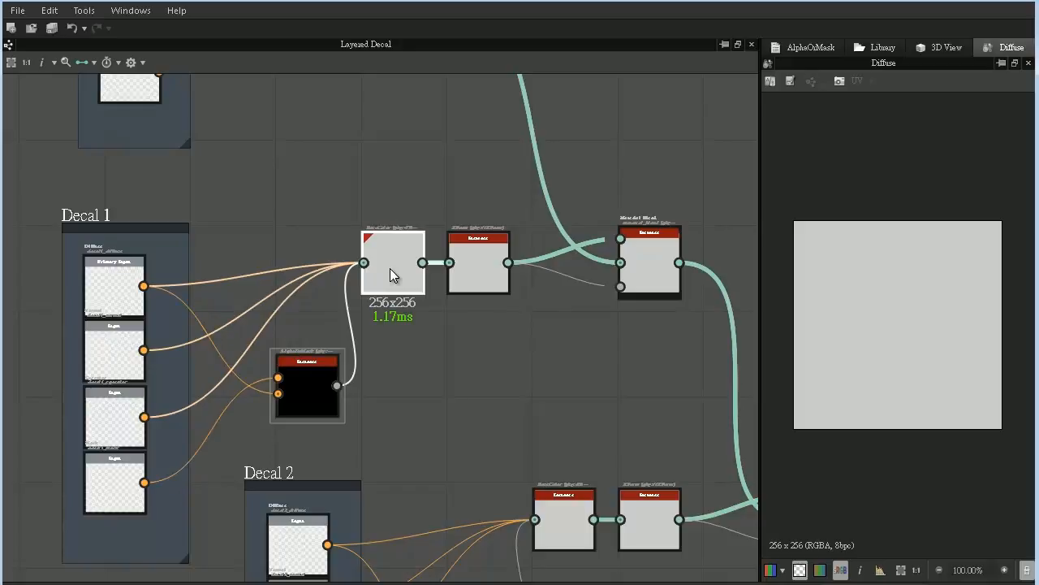
pyautogui.click(480, 264)
pyautogui.scroll(-2, 474, 265)
pyautogui.moveTo(511, 293); pyautogui.dragTo(254, 140, button='middle')
pyautogui.moveTo(494, 416); pyautogui.dragTo(495, 273, button='middle')
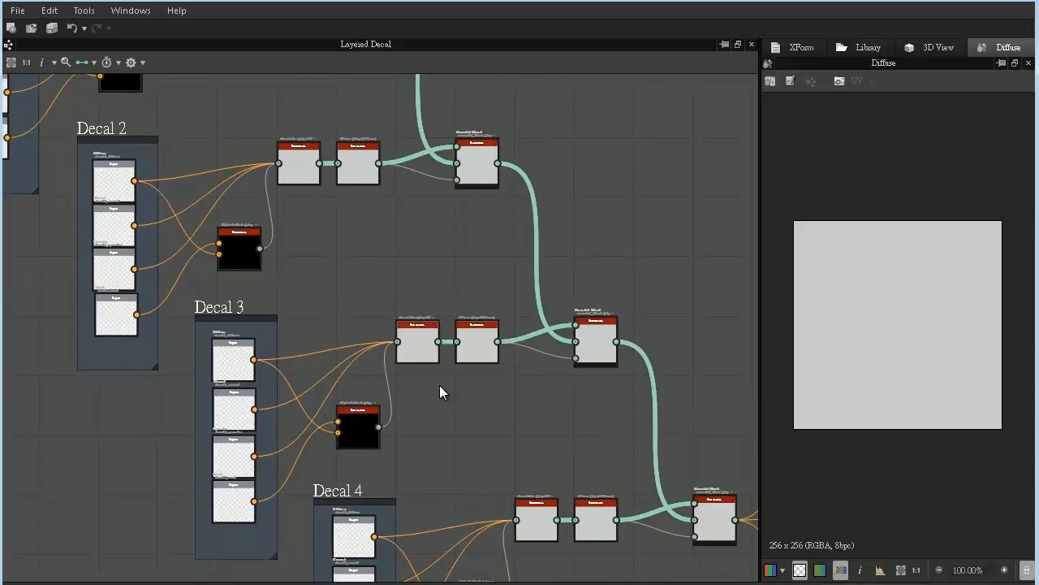
pyautogui.moveTo(517, 363); pyautogui.dragTo(272, 381, button='middle')
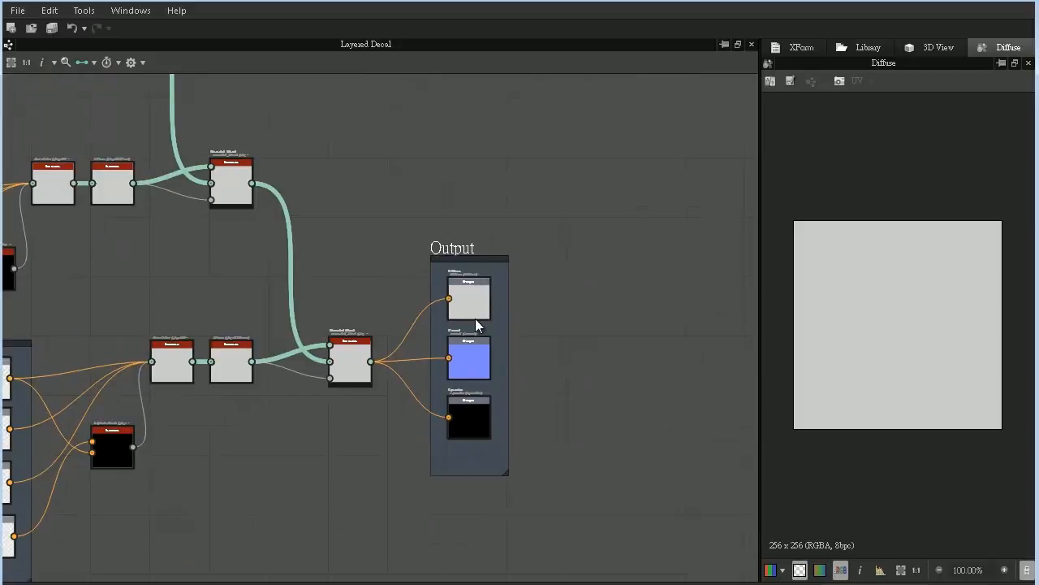
pyautogui.scroll(1, 490, 333)
pyautogui.scroll(1, 490, 333)
pyautogui.click(440, 286)
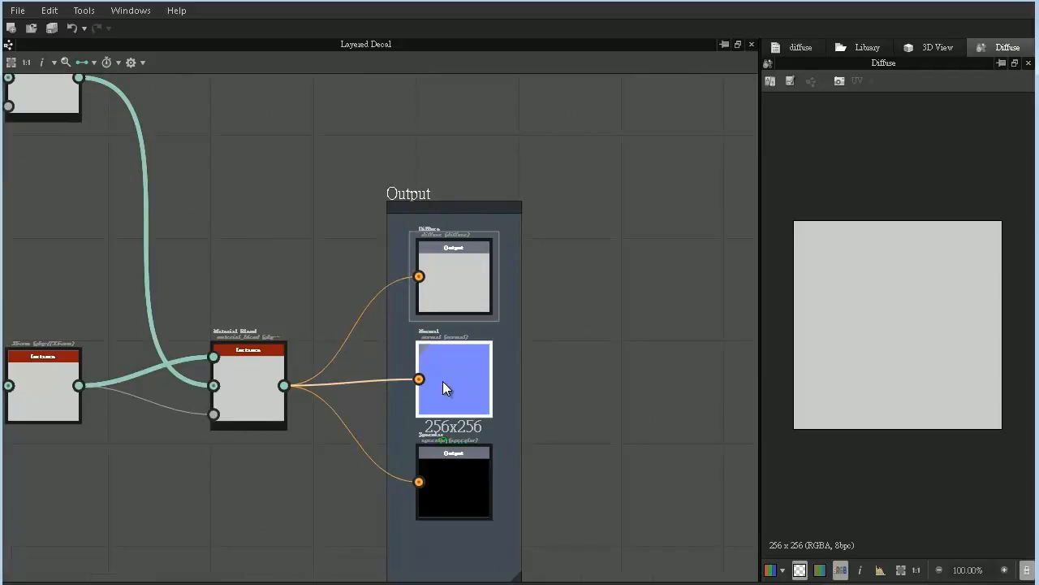
pyautogui.click(443, 381)
pyautogui.click(442, 493)
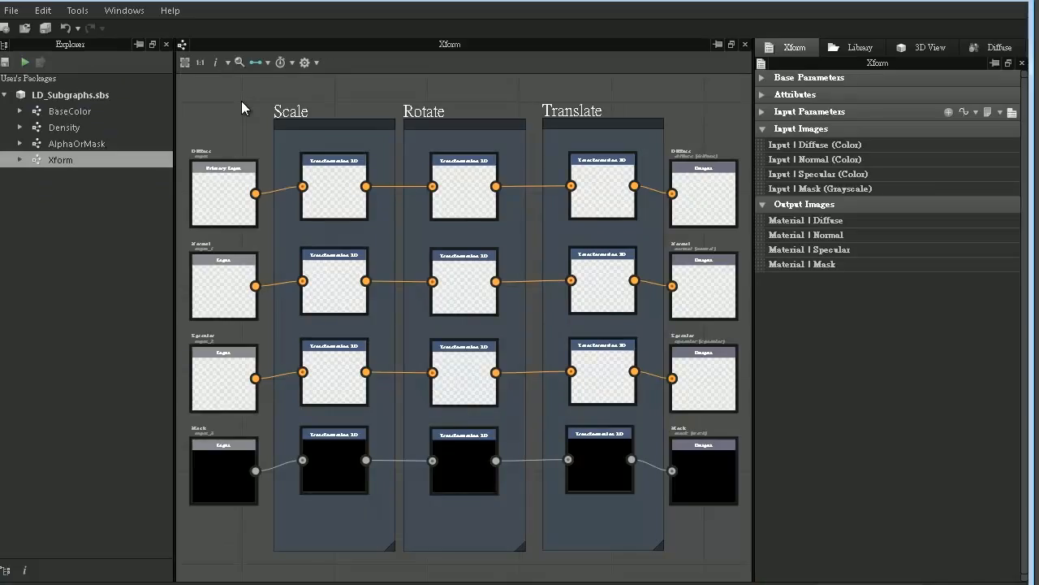
# - Create a new Standard substance graph named Layered Decal with the size mode set to Relative To Parent
pyautogui.click(95, 95)
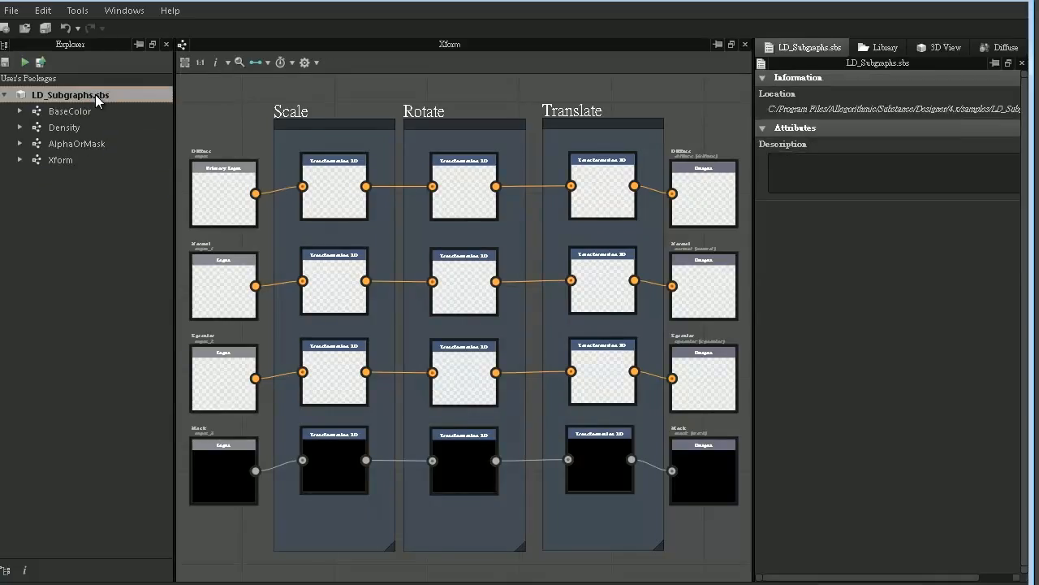
pyautogui.click(11, 9)
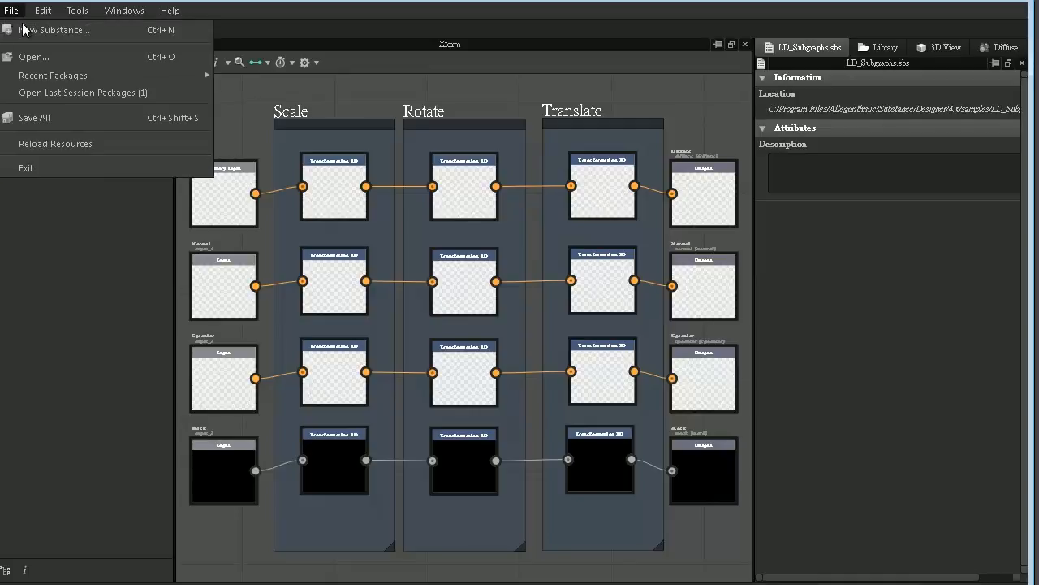
pyautogui.click(31, 33)
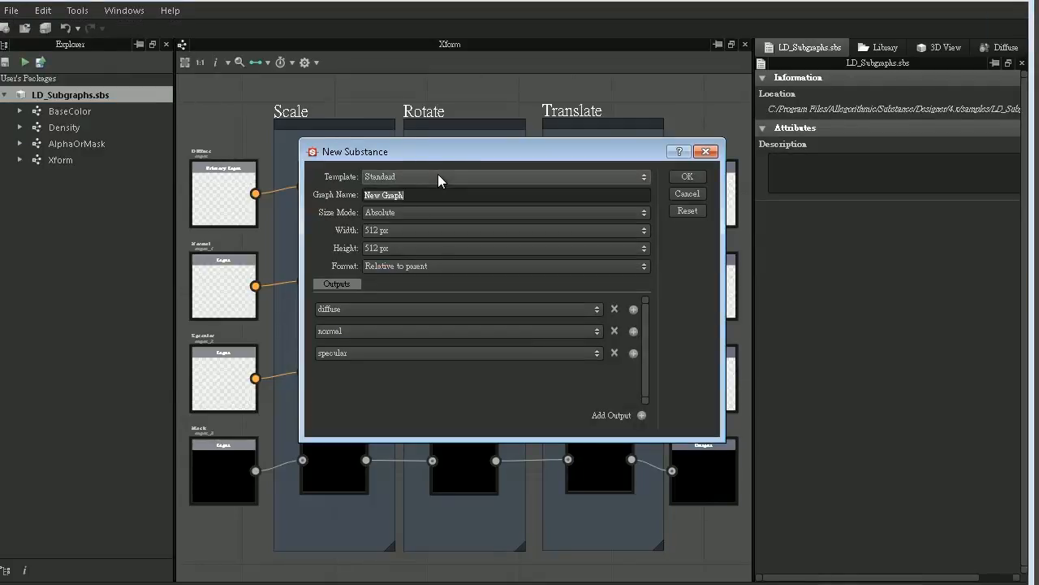
pyautogui.write('Layered Decal')
pyautogui.click(424, 212)
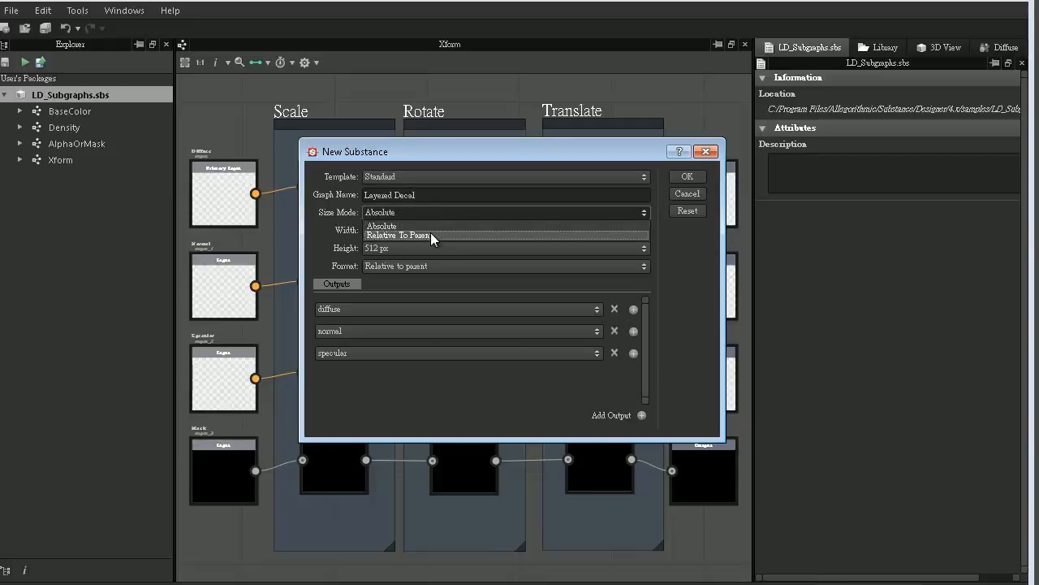
pyautogui.click(431, 233)
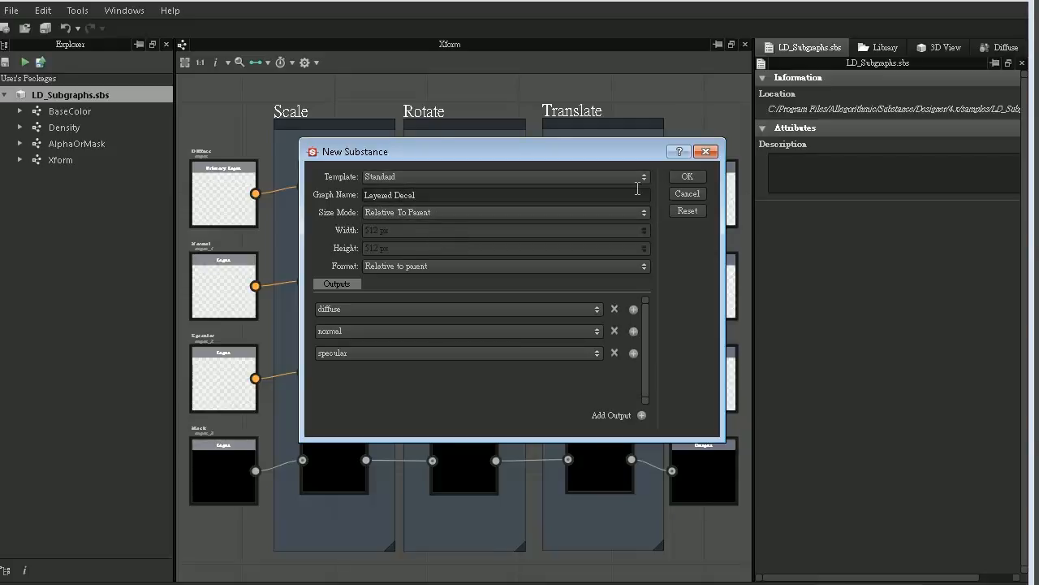
pyautogui.click(684, 176)
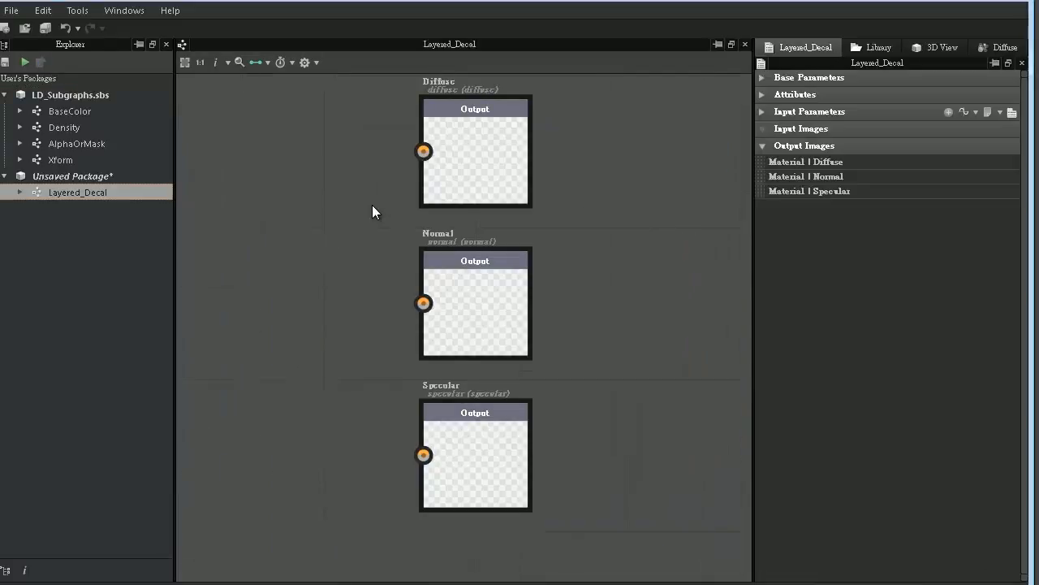
# - Add a color input node in the empty area to the left of the output nodes
pyautogui.moveTo(347, 195); pyautogui.dragTo(544, 299, button='middle')
pyautogui.scroll(-3, 504, 294)
pyautogui.moveTo(410, 269); pyautogui.dragTo(580, 287, button='middle')
pyautogui.rightClick(375, 251)
pyautogui.moveTo(420, 254)
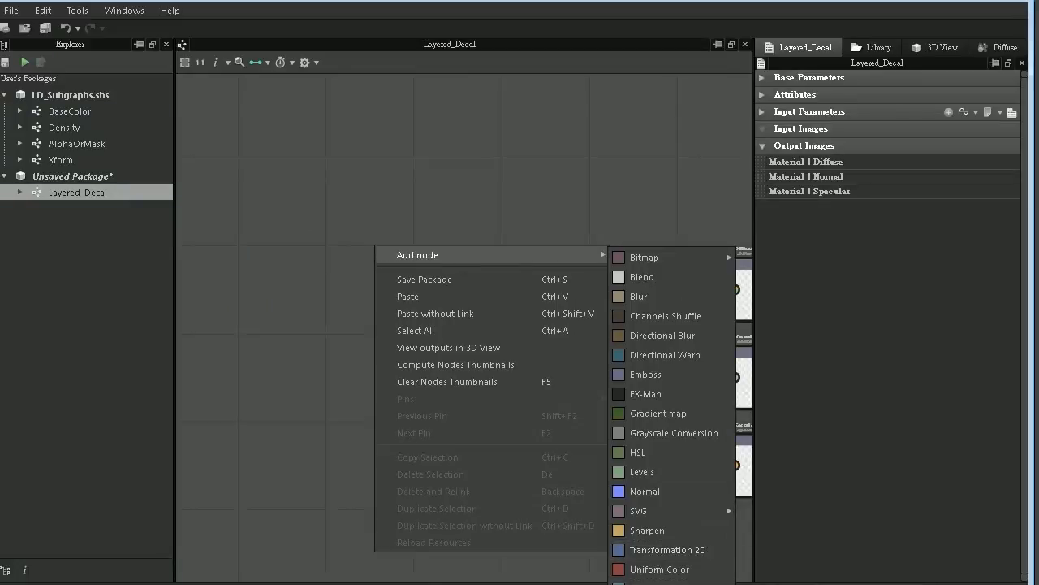
pyautogui.click(659, 583)
pyautogui.moveTo(370, 252); pyautogui.dragTo(347, 240)
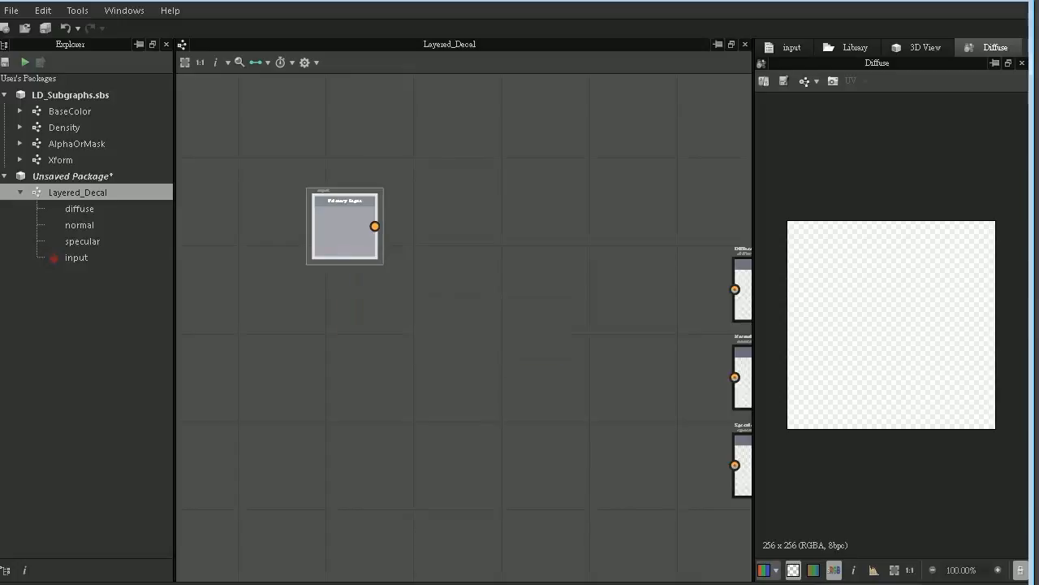
# - Give the new input the identifier base_diffuse, label Diffuse, group Base and an RGBA diffuse usage
pyautogui.doubleClick(339, 238)
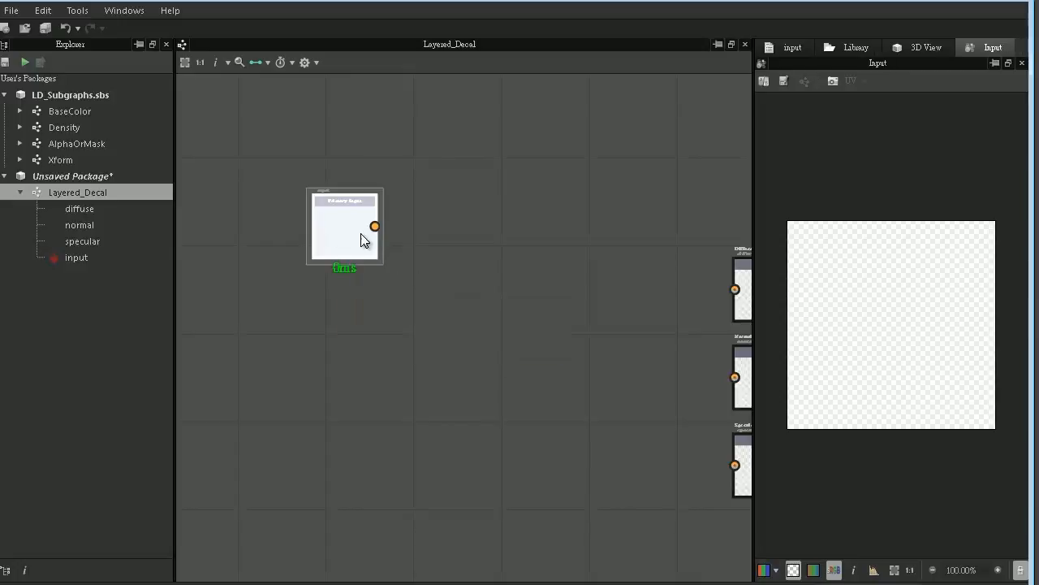
pyautogui.click(791, 50)
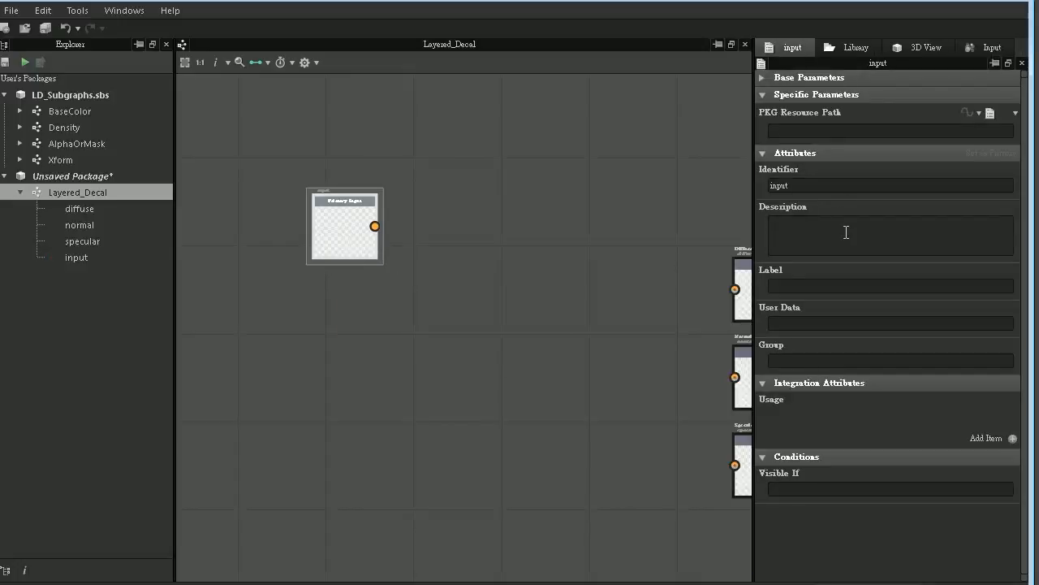
pyautogui.doubleClick(806, 186)
pyautogui.write('base_diffuse')
pyautogui.click(796, 288)
pyautogui.write('Diffuse')
pyautogui.click(822, 361)
pyautogui.write('Base')
pyautogui.click(1012, 438)
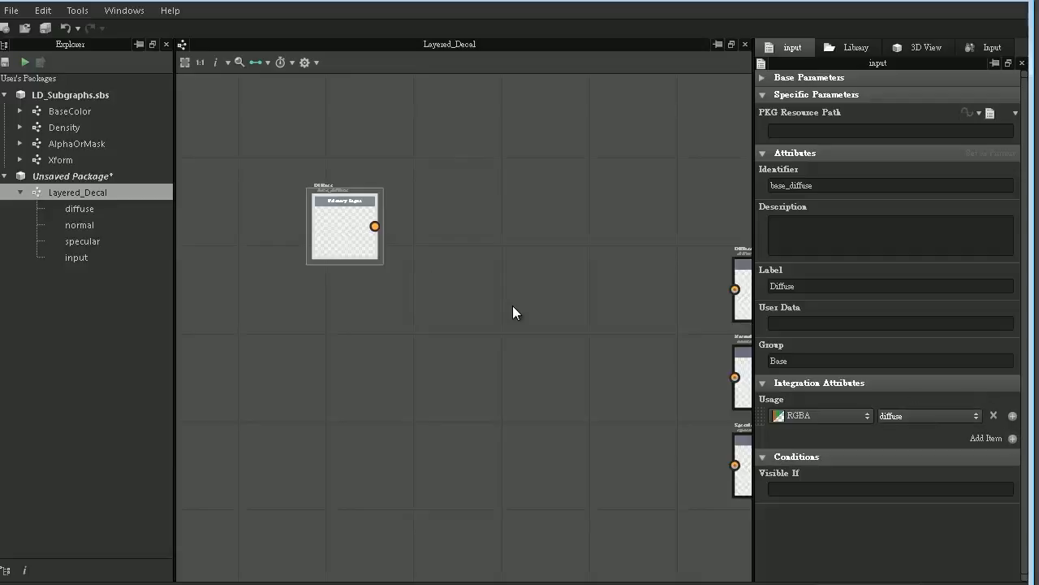
# - Move the Diffuse input farther up and left, duplicate it, and place the copy directly below
pyautogui.moveTo(347, 220); pyautogui.dragTo(272, 197)
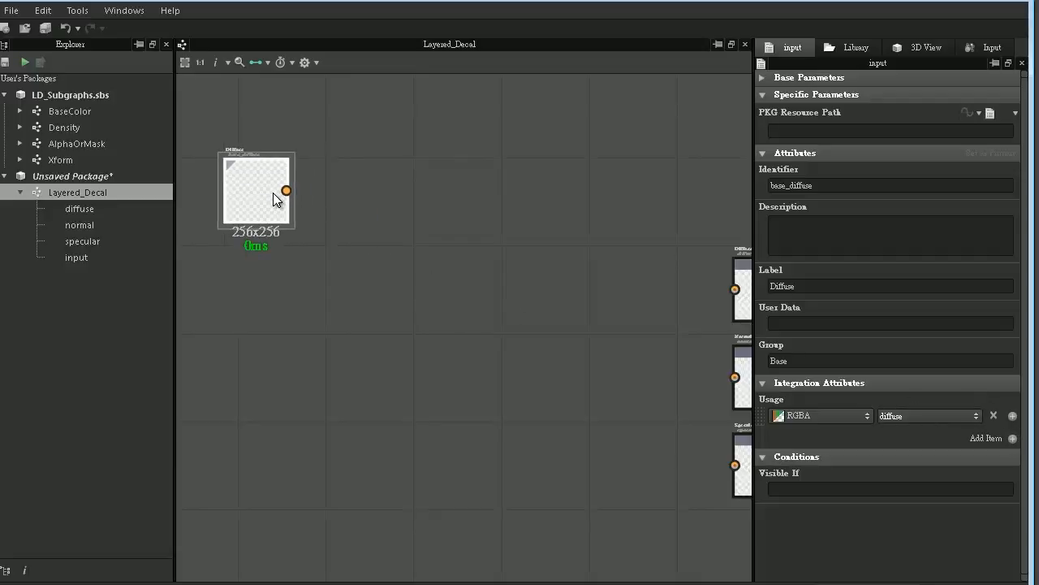
pyautogui.hotkey('ctrl', 'd')
pyautogui.moveTo(487, 316); pyautogui.dragTo(238, 259)
# - Set the copied input's identifier to base_normal, its label to Normal and its usage to normal
pyautogui.doubleClick(238, 259)
pyautogui.click(809, 46)
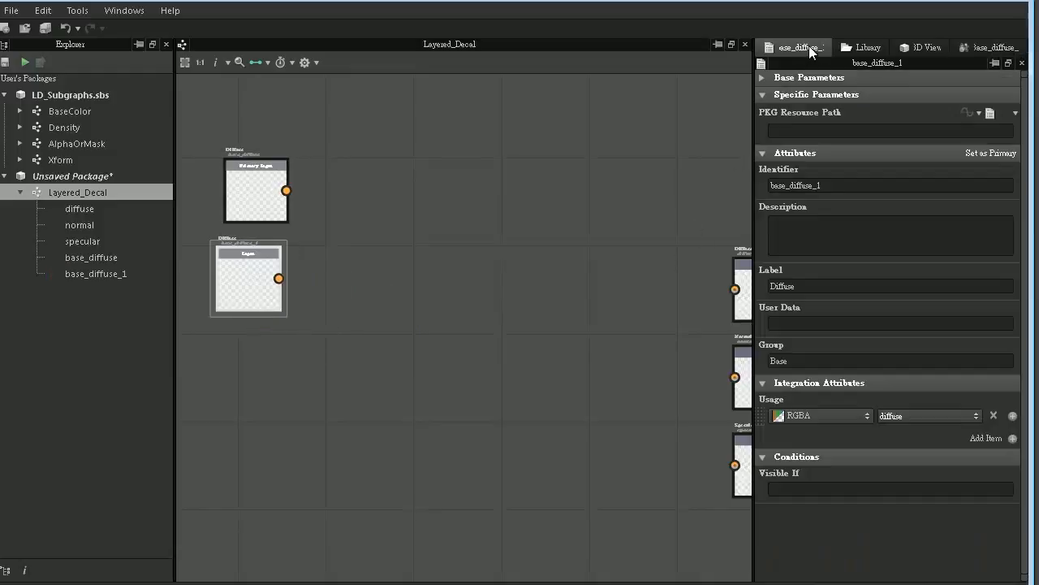
pyautogui.doubleClick(809, 186)
pyautogui.write('base_normal')
pyautogui.moveTo(801, 286); pyautogui.dragTo(665, 280)
pyautogui.write('Normal')
pyautogui.click(976, 416)
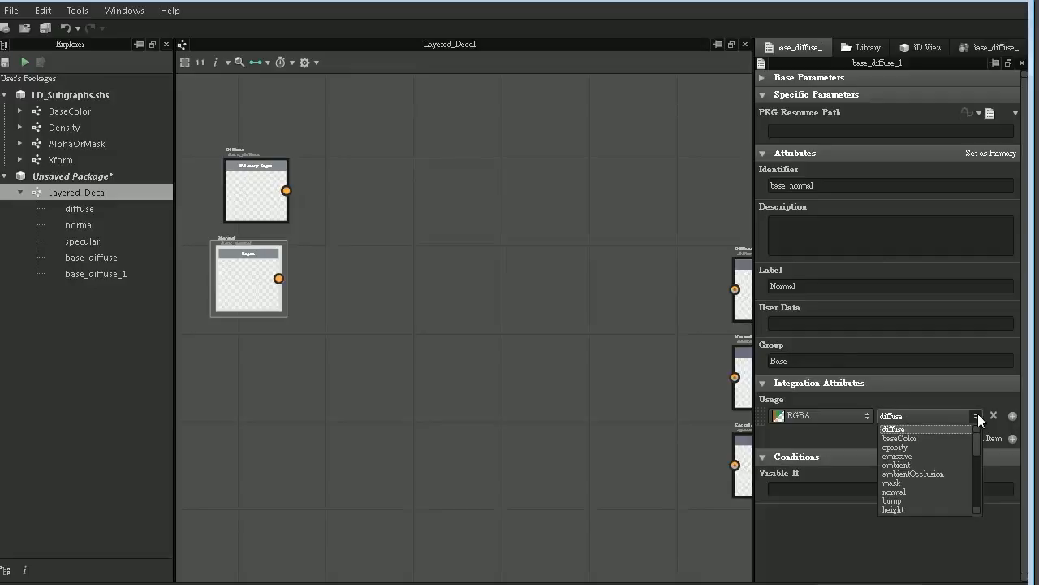
pyautogui.click(904, 491)
# - Align the Normal input beneath Diffuse, duplicate it, and place the copy directly below
pyautogui.moveTo(236, 270); pyautogui.dragTo(249, 268)
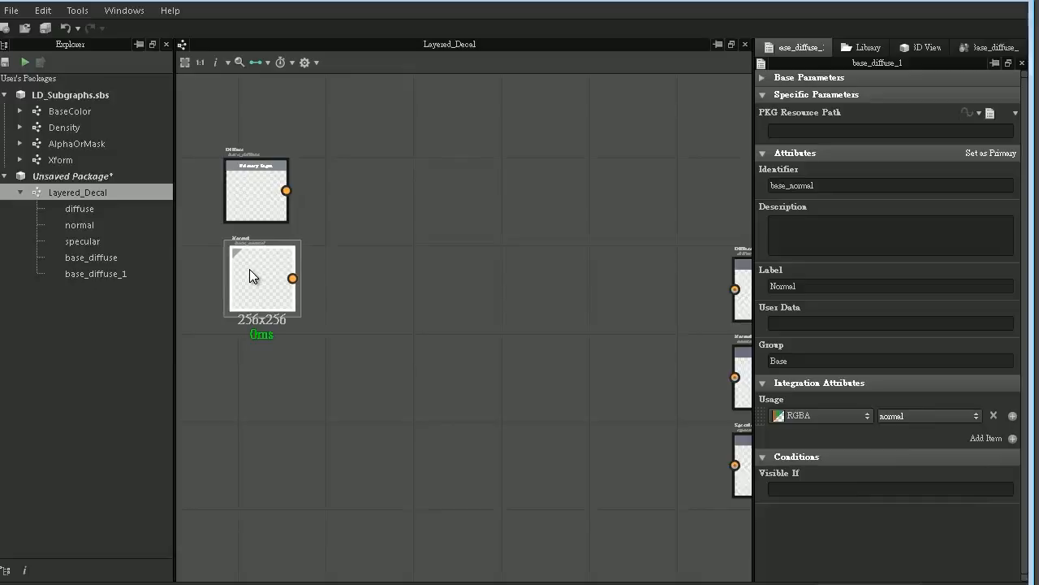
pyautogui.hotkey('ctrl', 'd')
pyautogui.moveTo(447, 332); pyautogui.dragTo(263, 364)
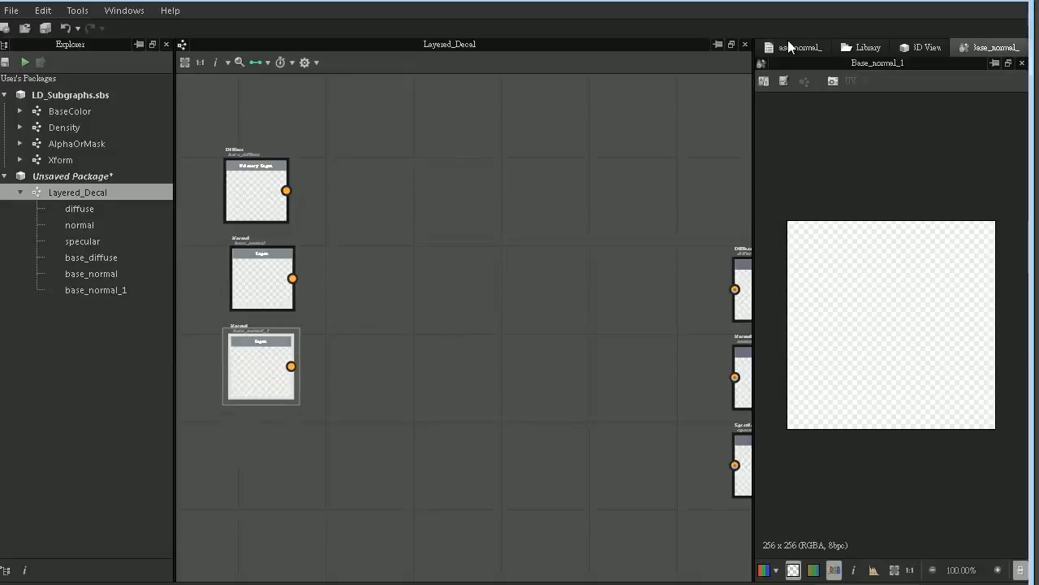
# - Set the third input's identifier to base_specular, its label to Specular and its usage to specular
pyautogui.click(789, 46)
pyautogui.moveTo(841, 185); pyautogui.dragTo(685, 182)
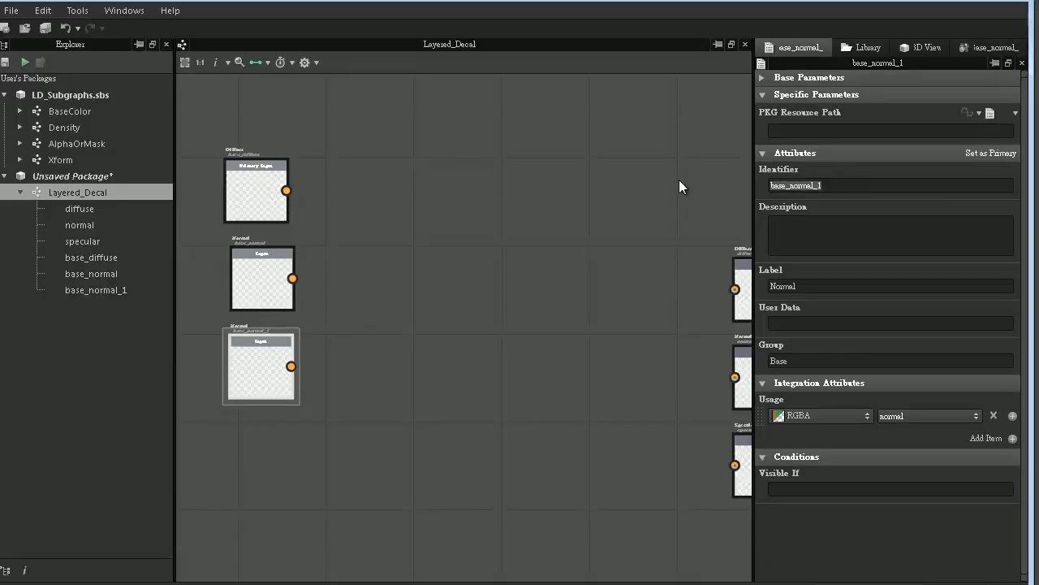
pyautogui.write('base_specular')
pyautogui.moveTo(808, 286); pyautogui.dragTo(631, 297)
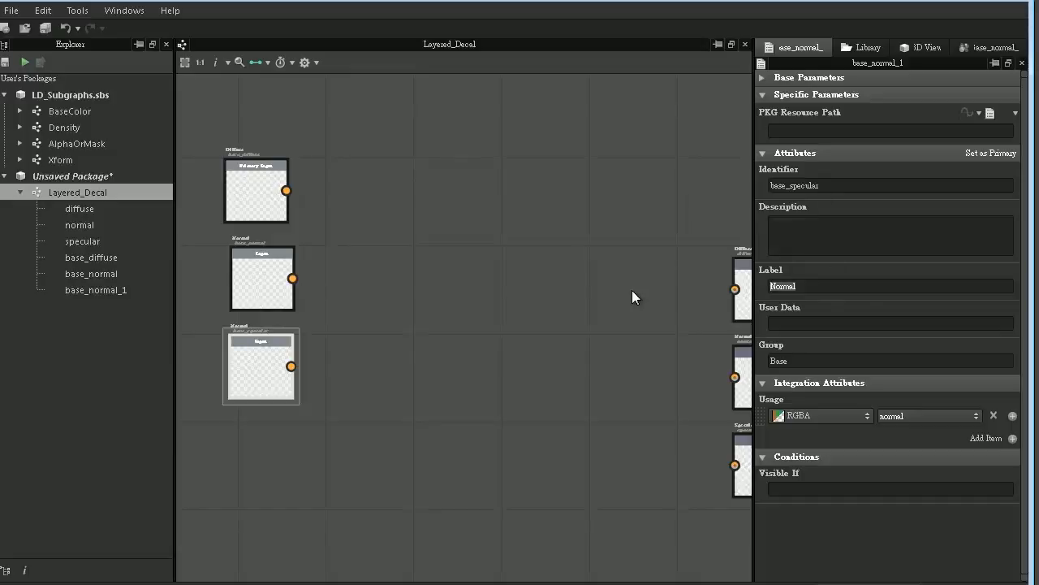
pyautogui.write('Specular')
pyautogui.click(977, 416)
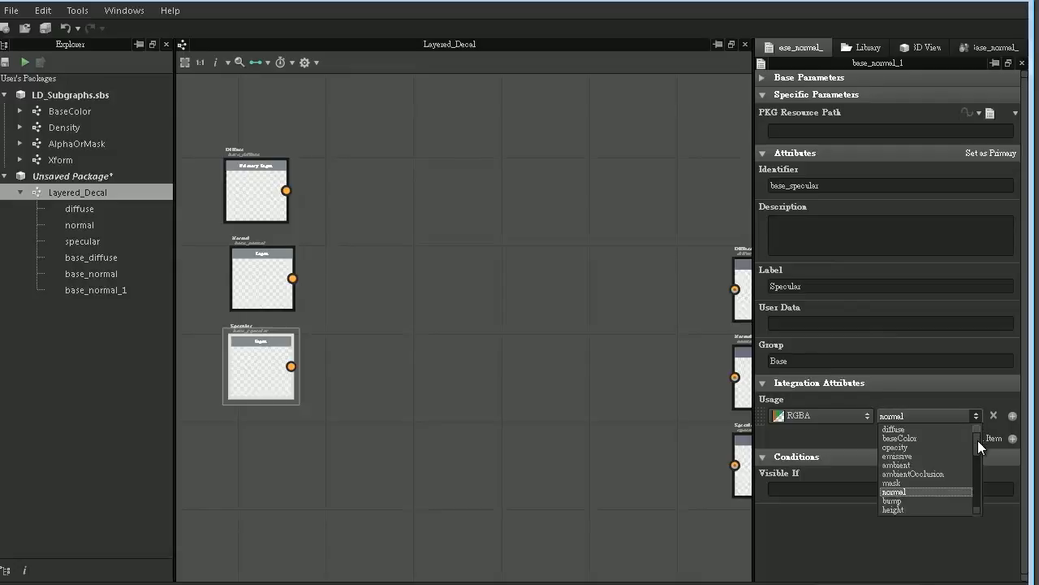
pyautogui.moveTo(978, 440); pyautogui.dragTo(977, 448)
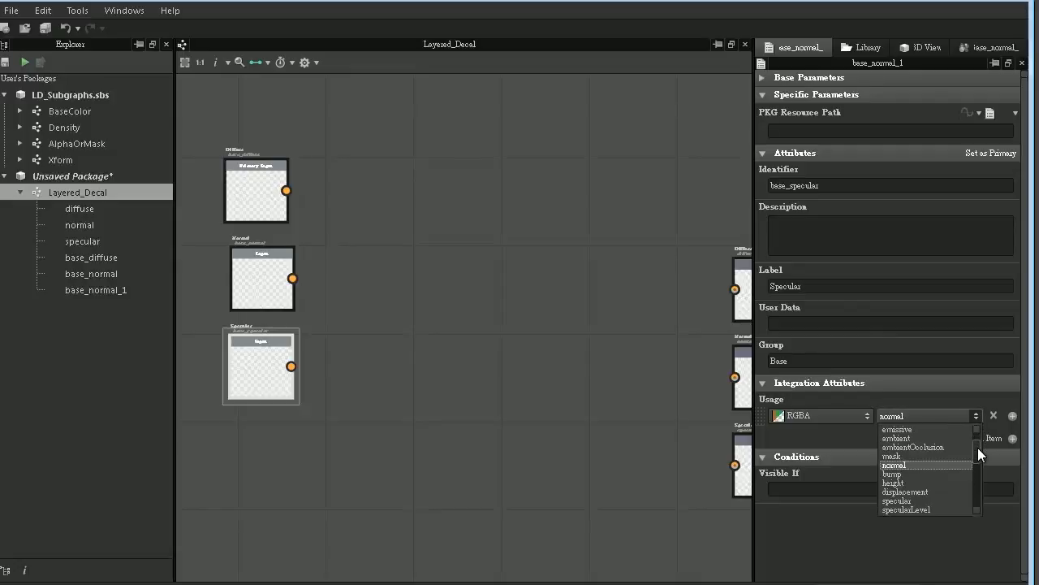
pyautogui.click(913, 500)
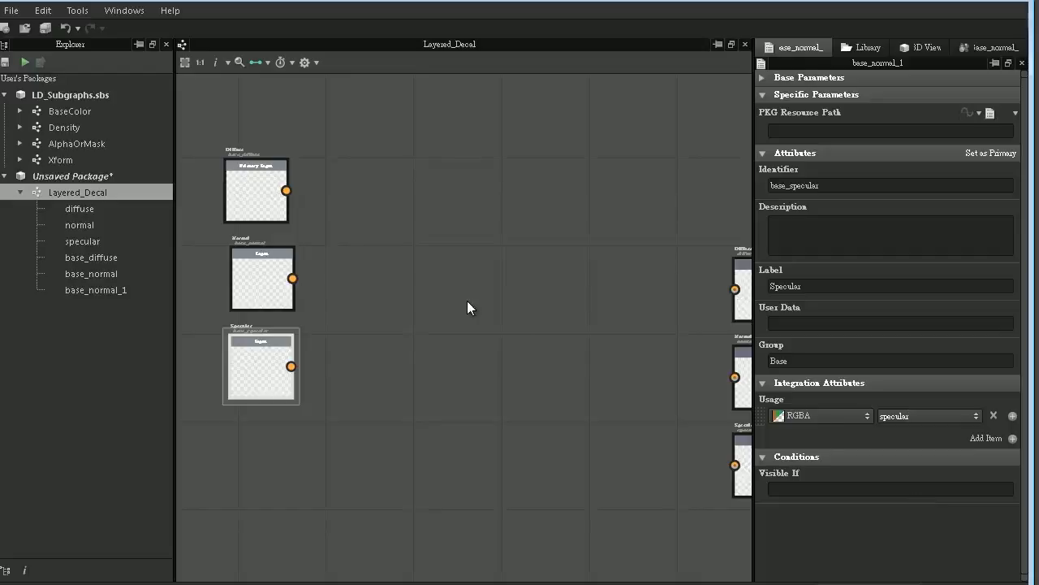
# - Enclose the Diffuse, Normal and Specular inputs in a frame and title it Base
pyautogui.moveTo(215, 116); pyautogui.dragTo(346, 501)
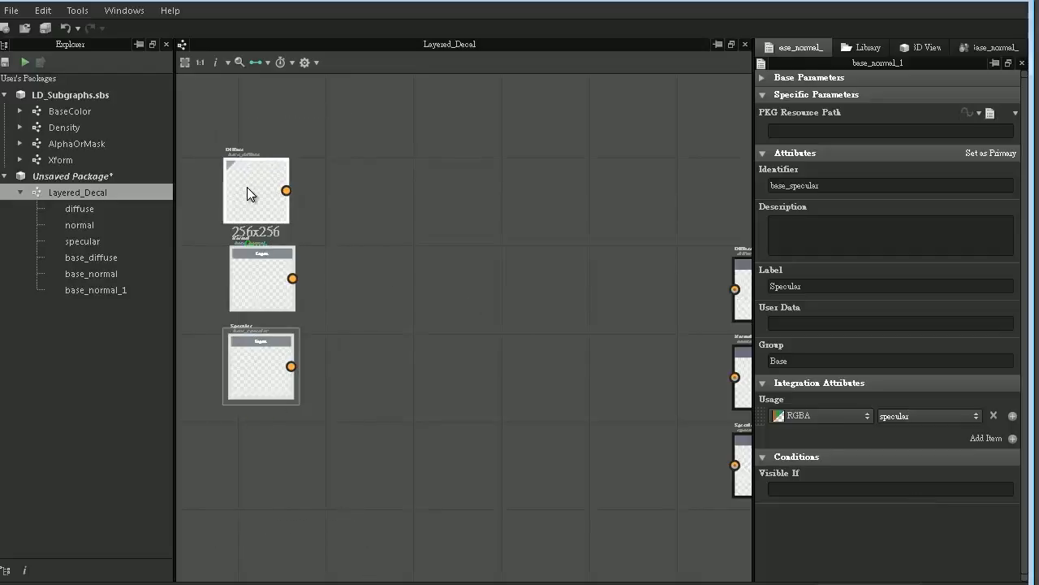
pyautogui.rightClick(253, 179)
pyautogui.moveTo(310, 291)
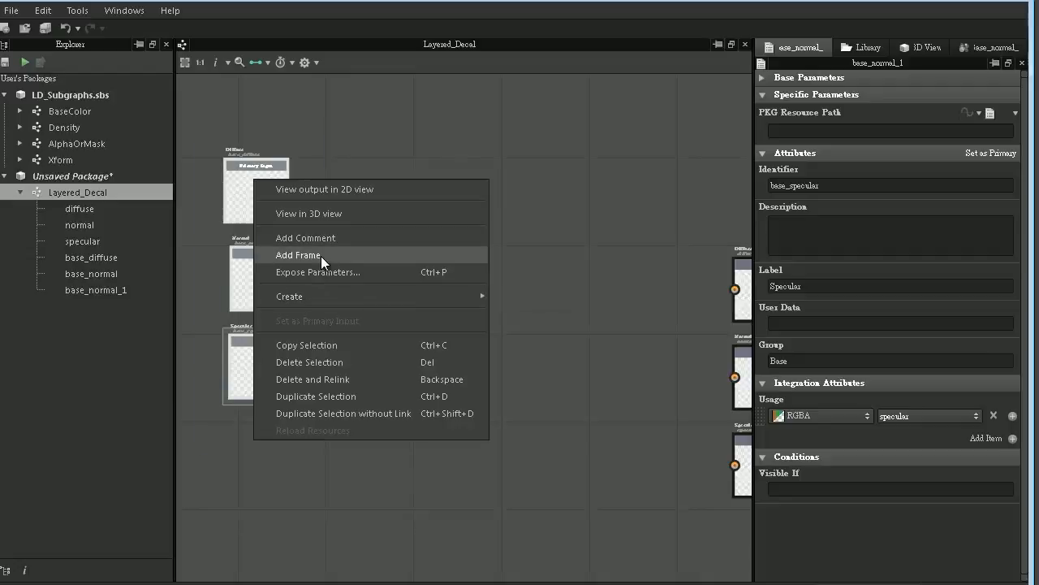
pyautogui.click(320, 255)
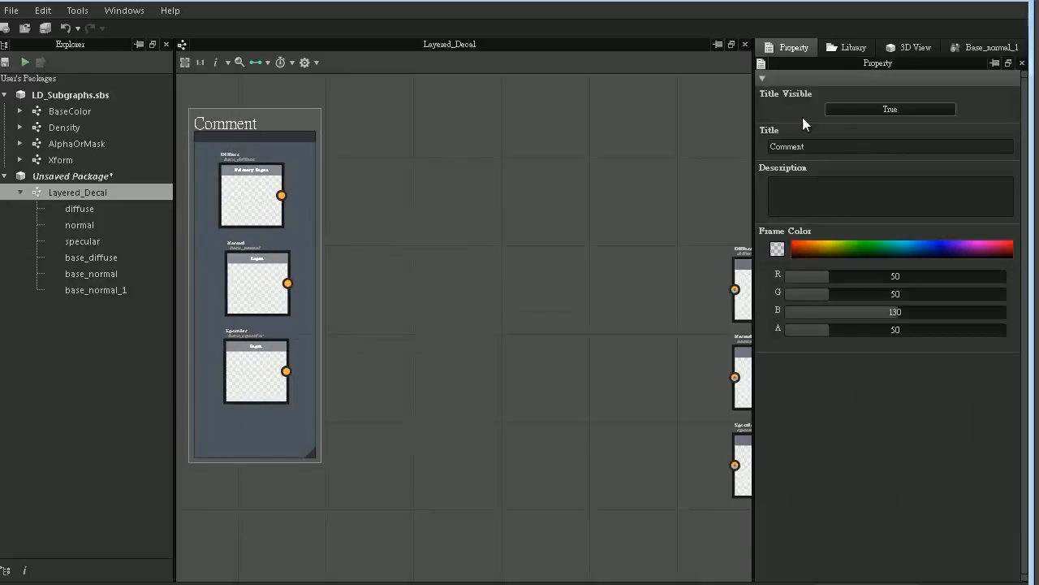
pyautogui.doubleClick(812, 143)
pyautogui.write('Base')
pyautogui.press('Return')
# - Move the Base frame with its inputs farther up and left, leaving free graph space before the outputs
pyautogui.moveTo(376, 190); pyautogui.dragTo(478, 243, button='middle')
pyautogui.scroll(-2, 483, 246)
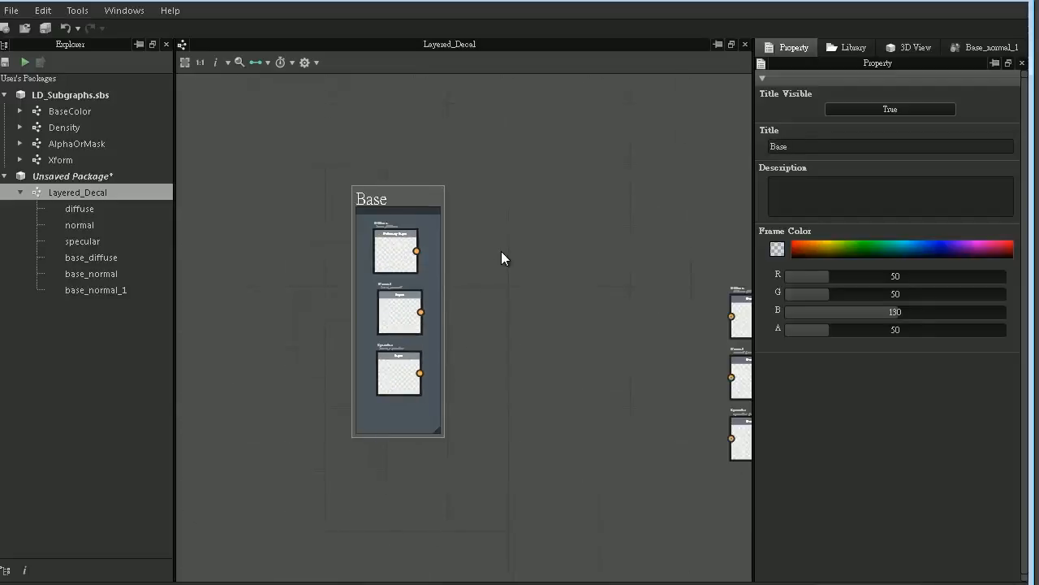
pyautogui.moveTo(351, 191); pyautogui.dragTo(205, 89)
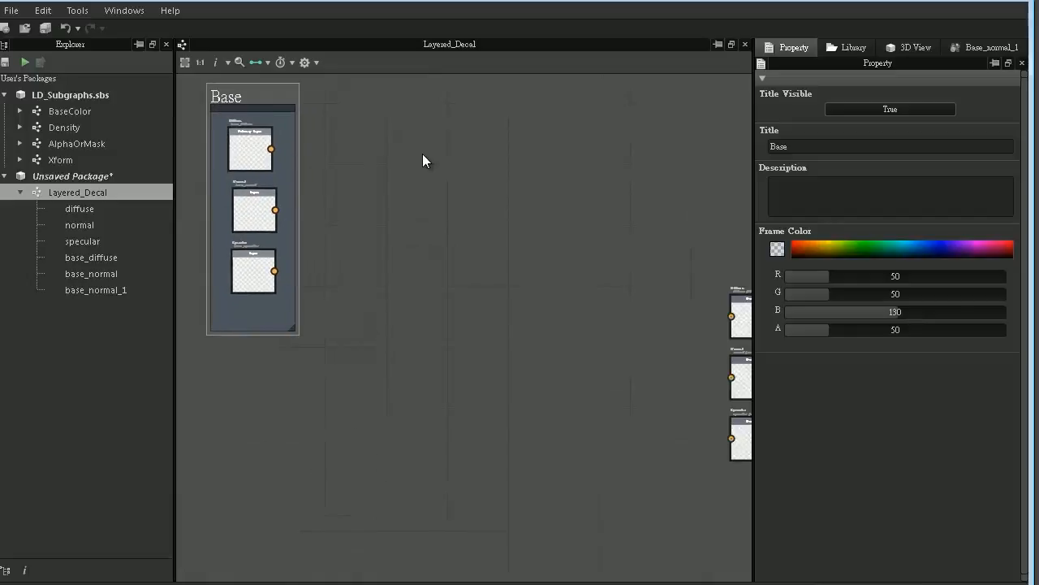
pyautogui.scroll(-2, 423, 154)
pyautogui.moveTo(431, 127); pyautogui.dragTo(329, 199, button='middle')
pyautogui.moveTo(194, 189); pyautogui.dragTo(187, 122)
pyautogui.moveTo(281, 140); pyautogui.dragTo(499, 275, button='middle')
pyautogui.scroll(1, 472, 279)
pyautogui.scroll(3, 474, 286)
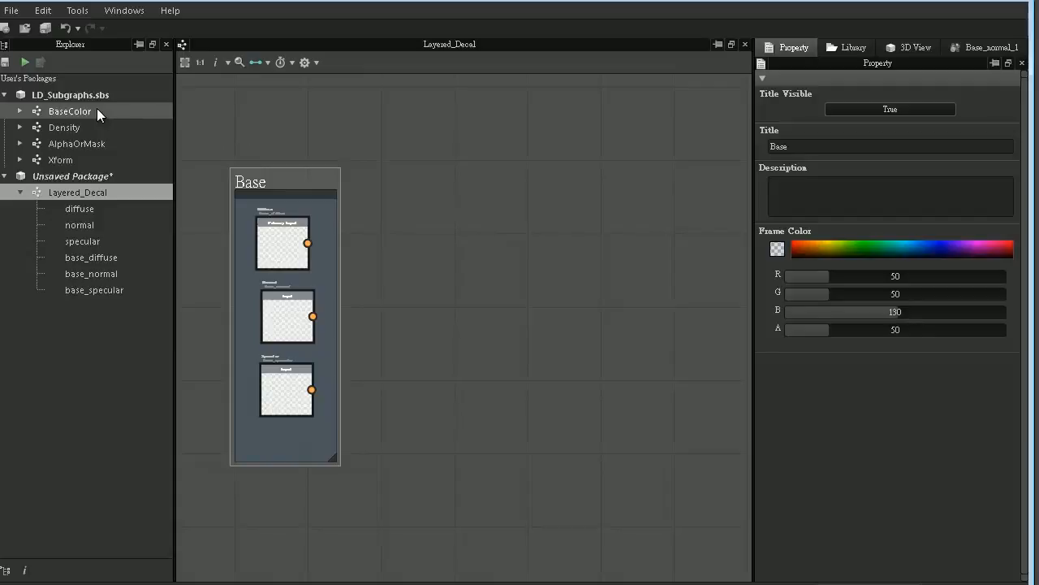
# - Add instances of the BaseColor and Density subgraphs to the graph and place them side by side right of the Base frame
pyautogui.moveTo(72, 107); pyautogui.dragTo(468, 308)
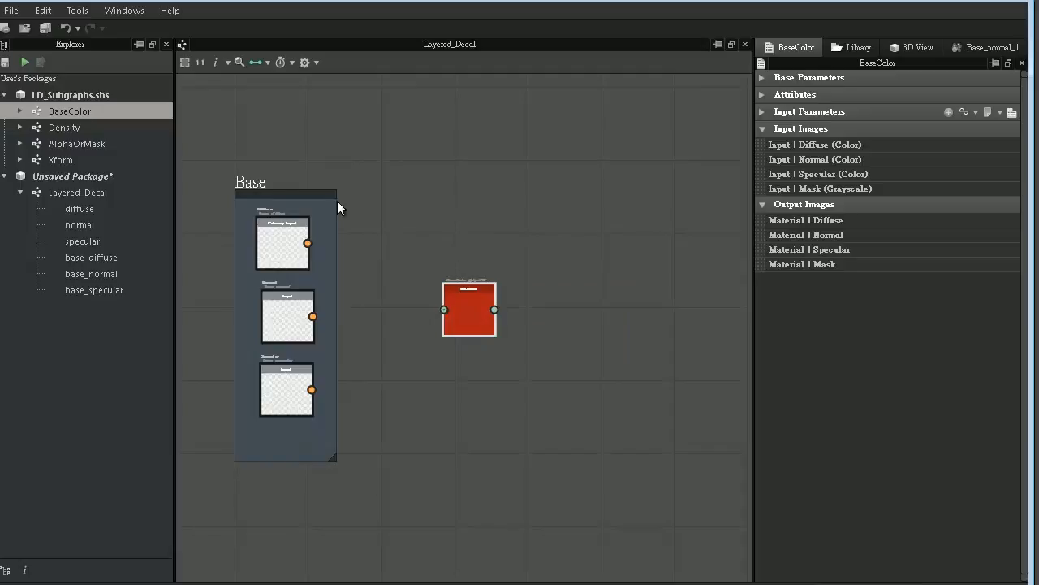
pyautogui.click(67, 127)
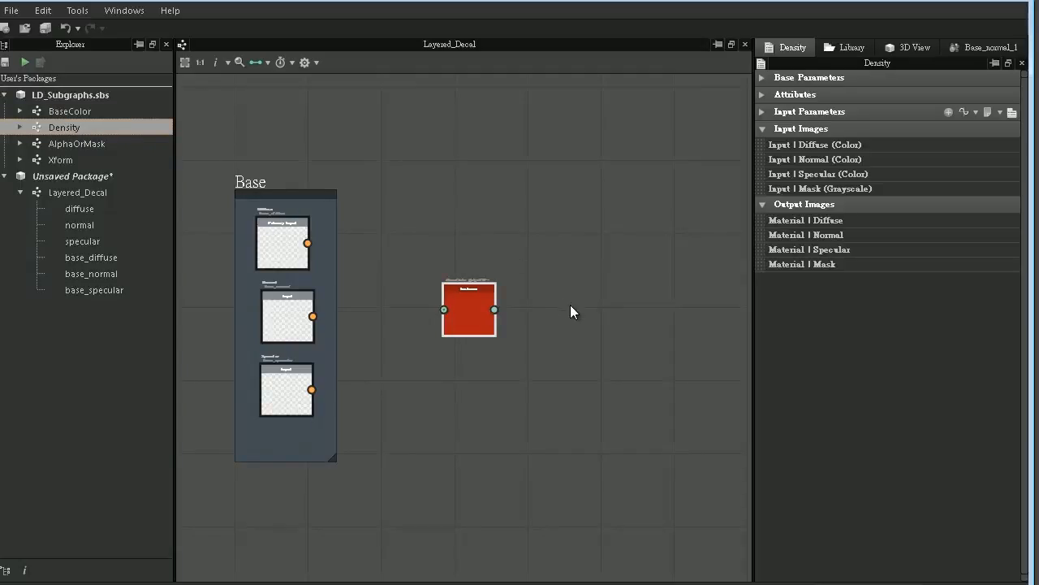
pyautogui.moveTo(570, 311)
pyautogui.mouseDown()
pyautogui.moveTo(586, 313)
pyautogui.moveTo(577, 307)
pyautogui.mouseUp()
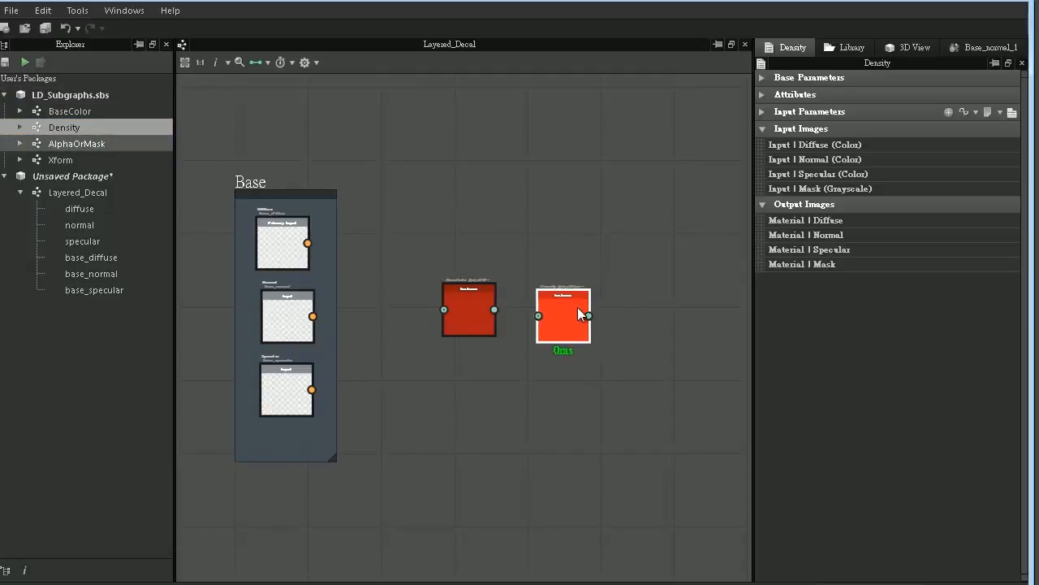
pyautogui.moveTo(487, 298); pyautogui.dragTo(426, 303)
pyautogui.moveTo(560, 316); pyautogui.dragTo(483, 306)
pyautogui.scroll(2, 459, 309)
pyautogui.scroll(1, 460, 310)
pyautogui.moveTo(413, 284); pyautogui.dragTo(511, 275, button='middle')
pyautogui.doubleClick(450, 257)
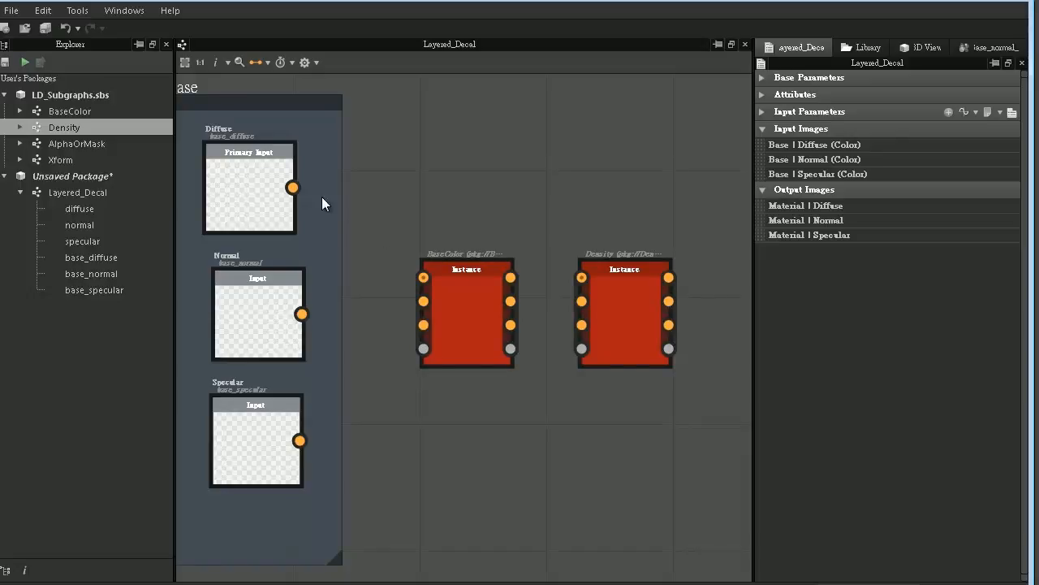
# - Connect the Base Diffuse, Normal and Specular inputs to BaseColor, and its three matching outputs to Density
pyautogui.moveTo(292, 188); pyautogui.dragTo(423, 277)
pyautogui.moveTo(301, 314); pyautogui.dragTo(428, 306)
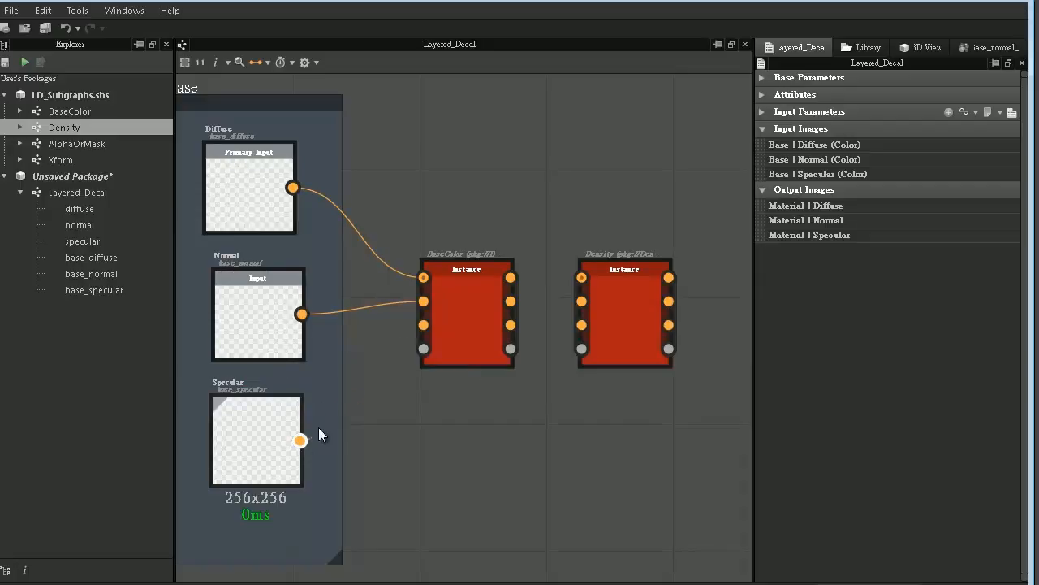
pyautogui.moveTo(300, 440); pyautogui.dragTo(423, 325)
pyautogui.moveTo(513, 282); pyautogui.dragTo(583, 278)
pyautogui.moveTo(510, 301); pyautogui.dragTo(589, 295)
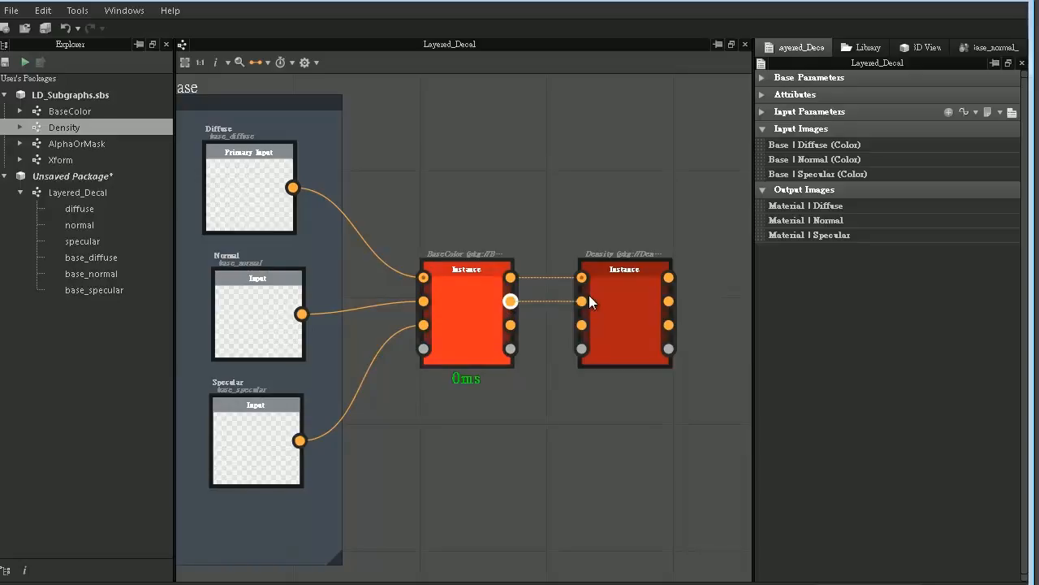
pyautogui.moveTo(510, 325); pyautogui.dragTo(587, 326)
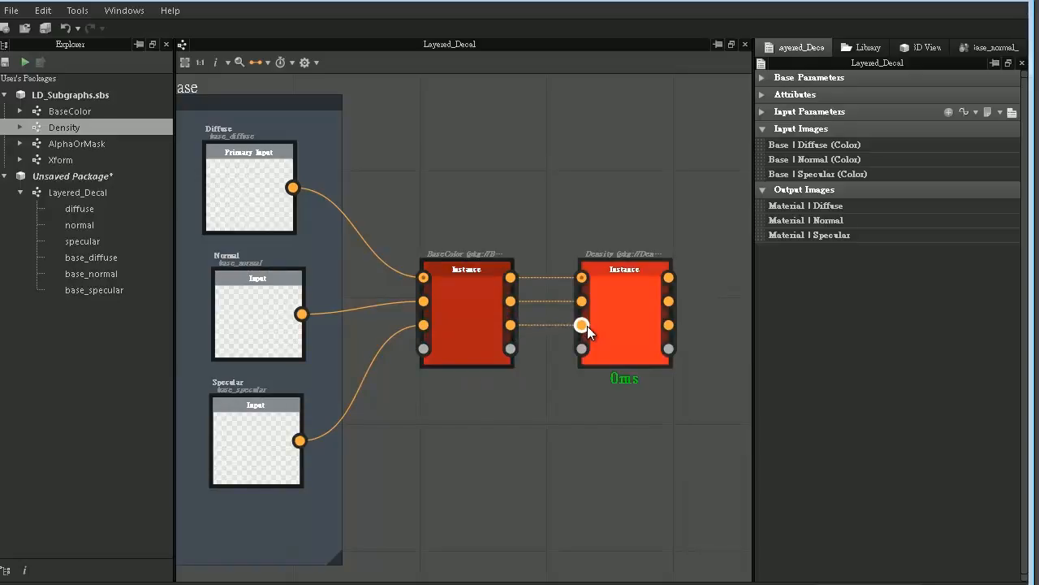
# - Find Material Blend in the library and place an instance of it to the right of the Density node
pyautogui.click(865, 47)
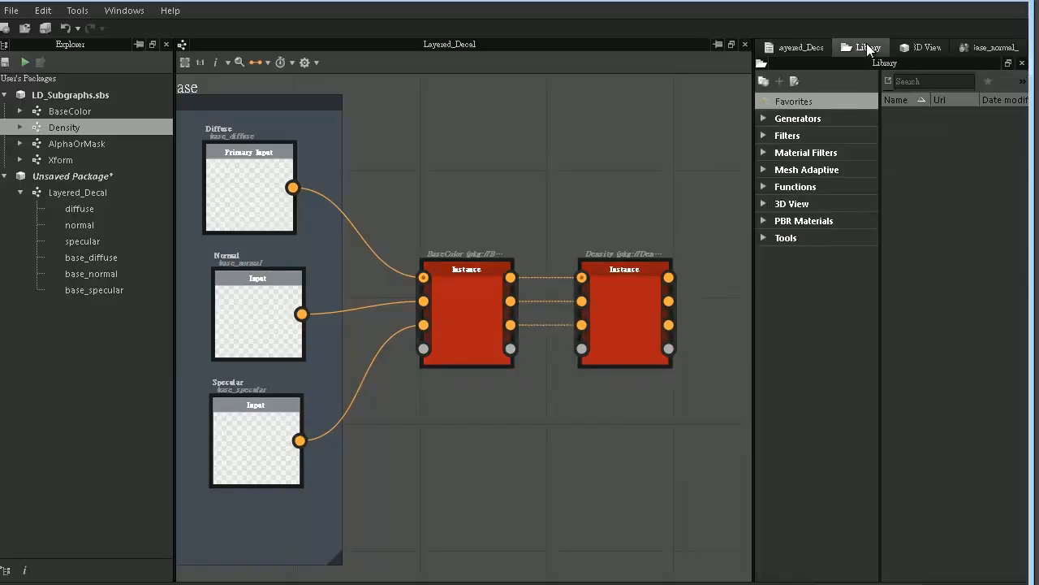
pyautogui.click(913, 80)
pyautogui.write('w')
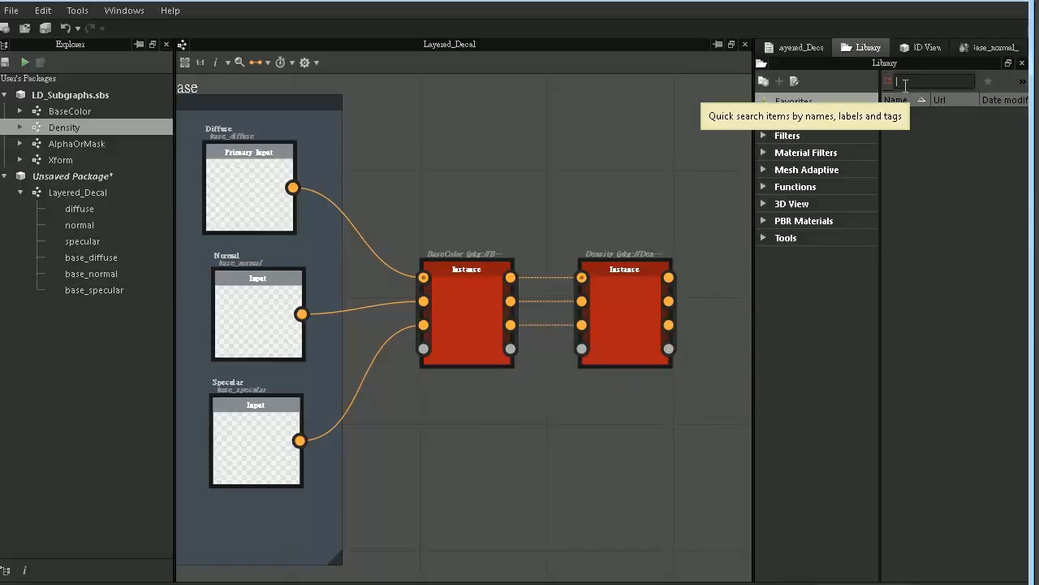
pyautogui.write('aterial blen')
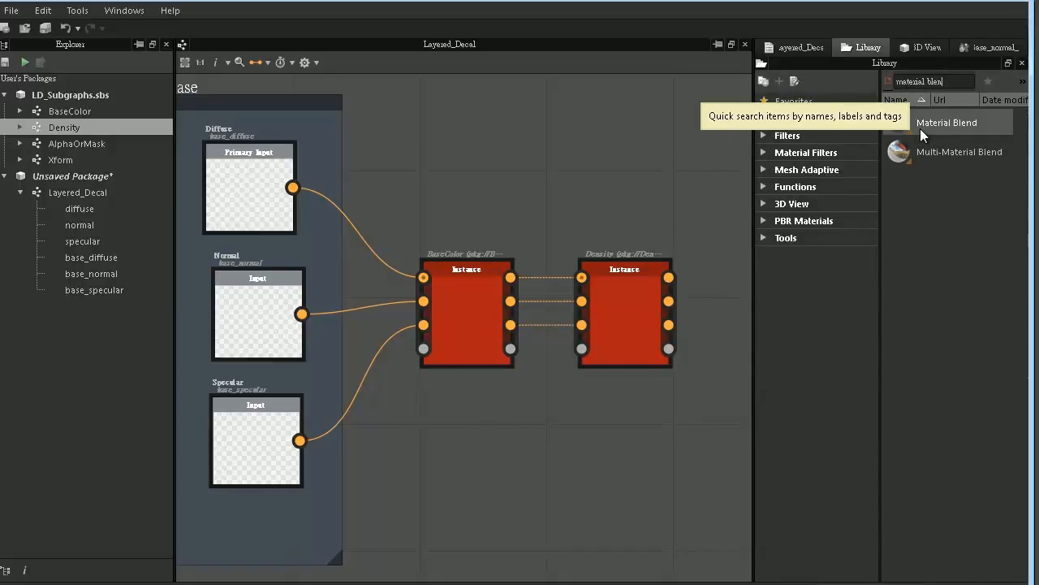
pyautogui.moveTo(919, 129); pyautogui.dragTo(684, 460)
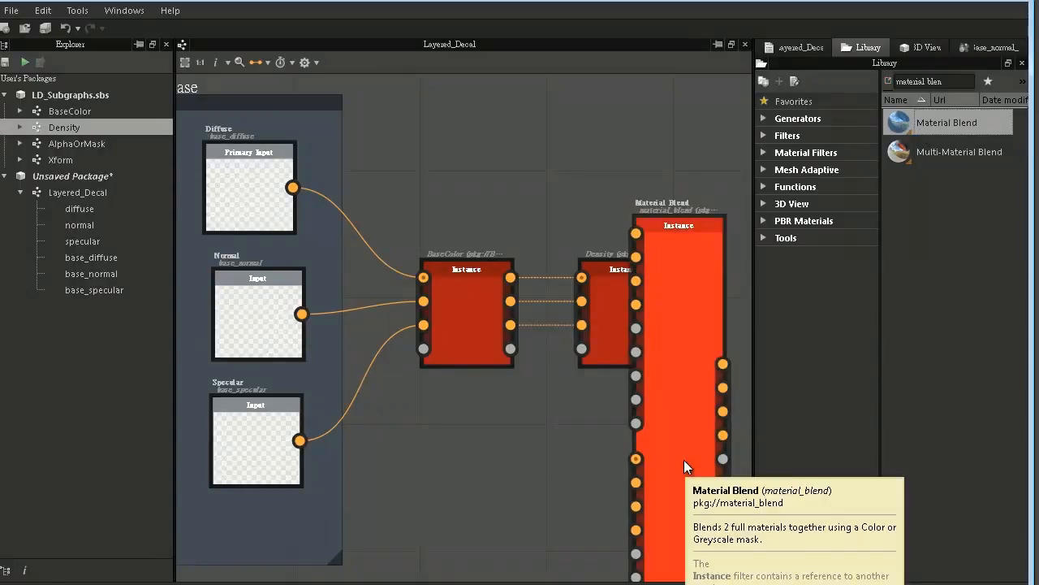
pyautogui.moveTo(684, 460); pyautogui.dragTo(501, 412, button='middle')
pyautogui.scroll(-2, 501, 411)
pyautogui.moveTo(567, 382); pyautogui.dragTo(495, 333, button='middle')
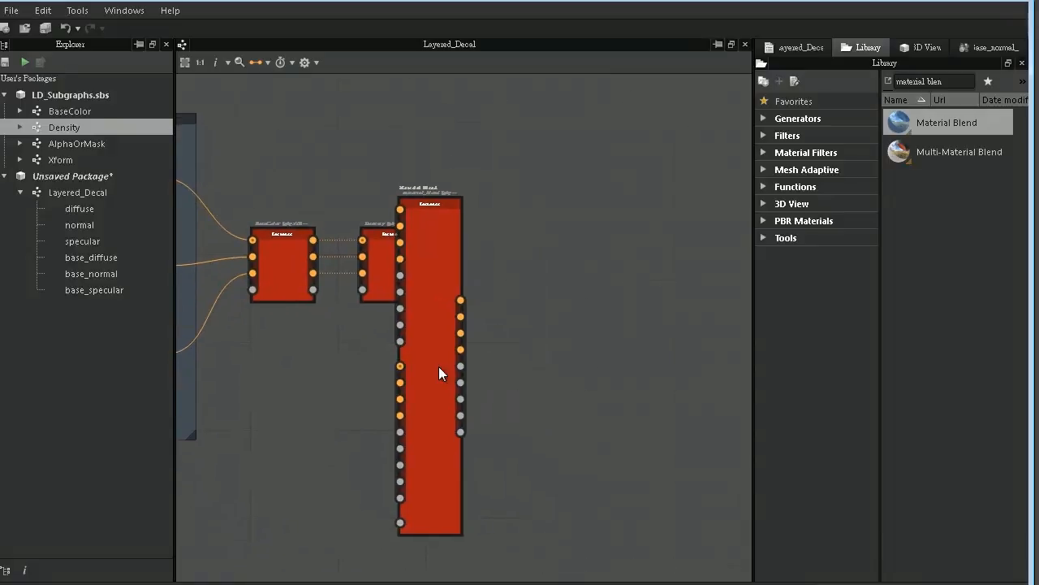
pyautogui.moveTo(436, 368); pyautogui.dragTo(586, 365)
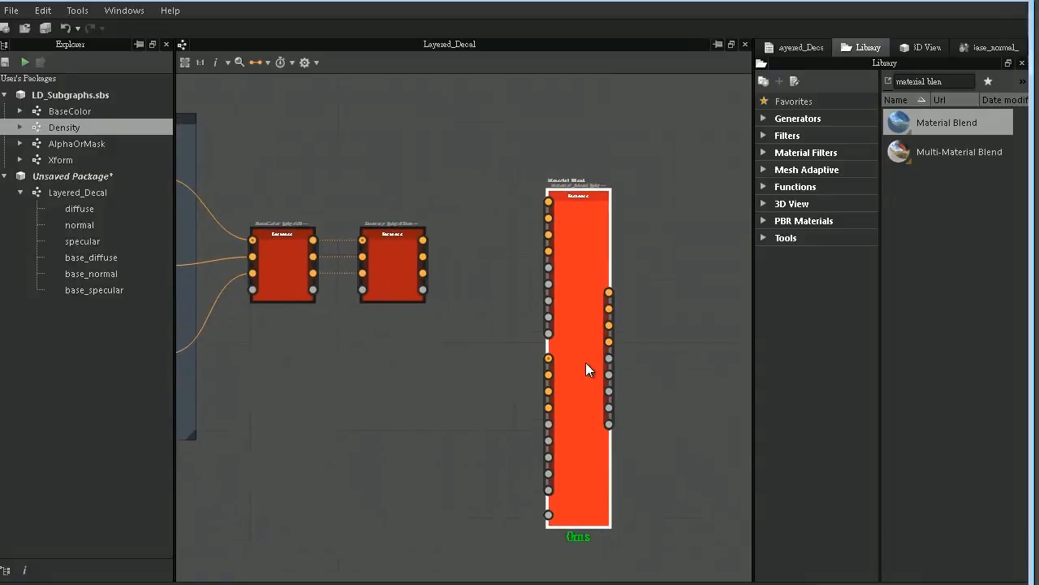
# - Set the Material Blend's Base Color, Glossiness, Roughness, Metallic, Height and Ambient Occlusion channels to False
pyautogui.doubleClick(586, 364)
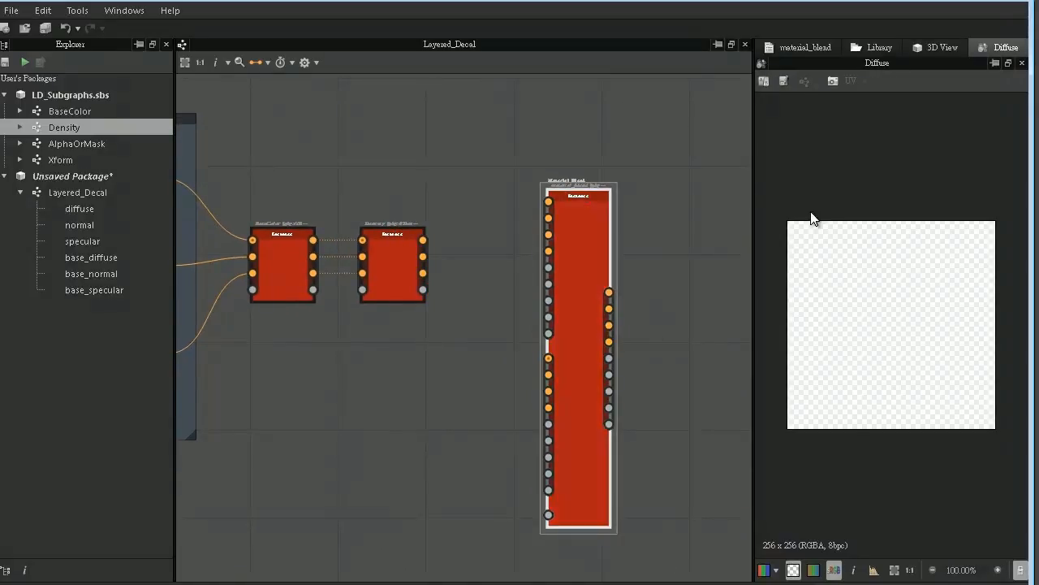
pyautogui.click(799, 46)
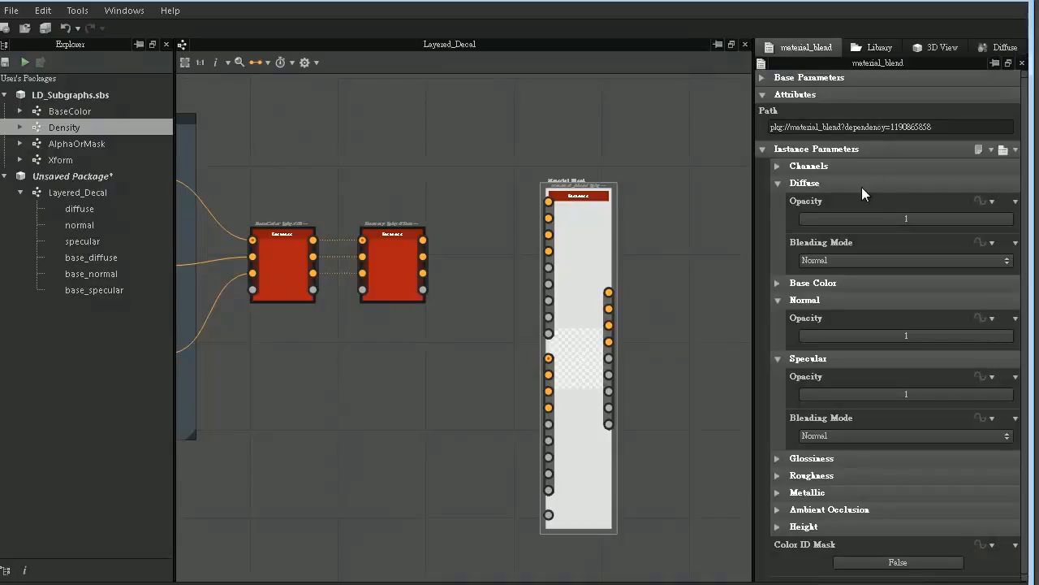
pyautogui.click(813, 166)
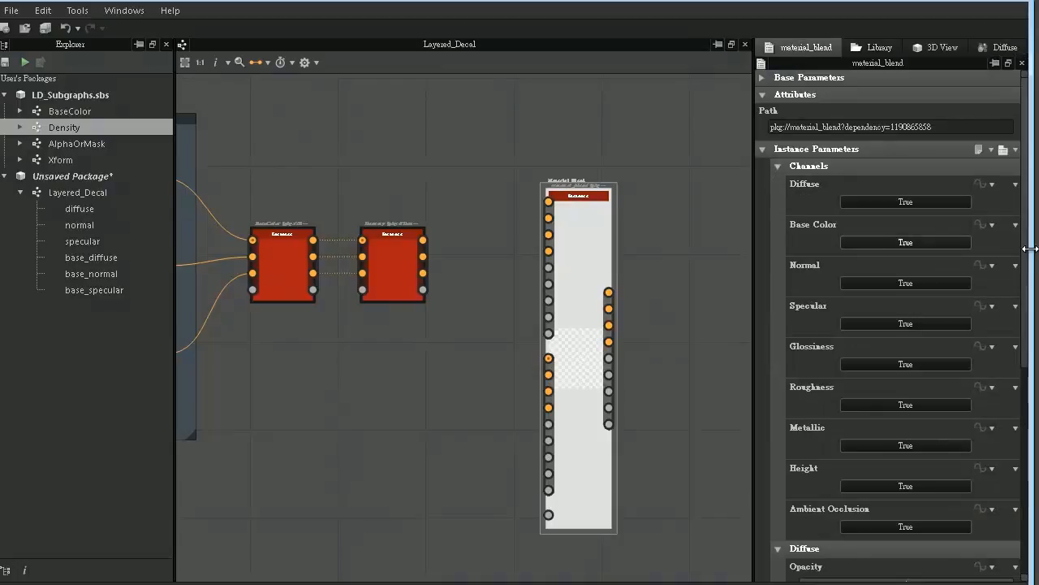
pyautogui.moveTo(1026, 250); pyautogui.dragTo(1024, 281)
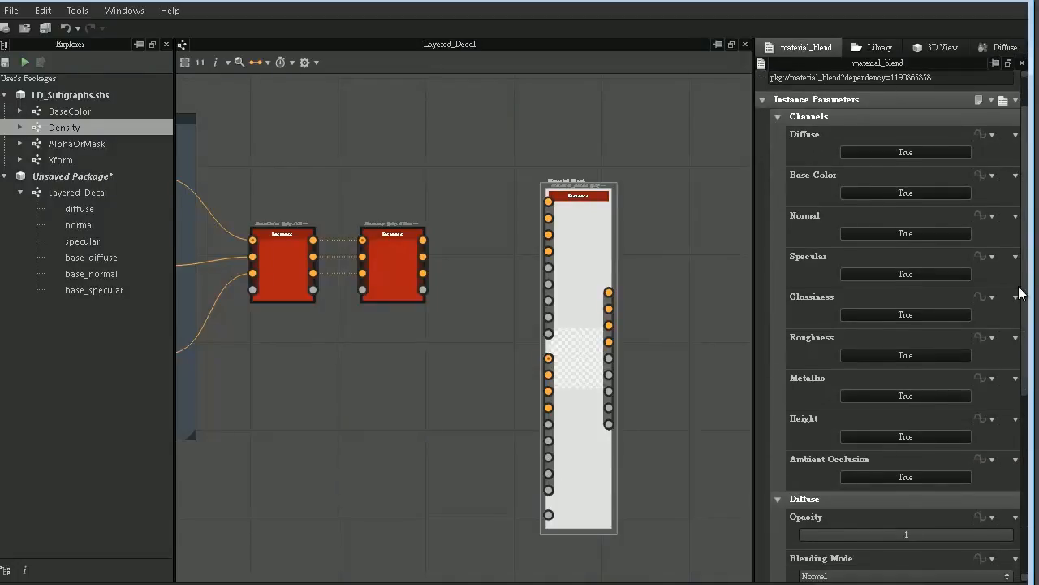
pyautogui.click(877, 477)
pyautogui.click(875, 436)
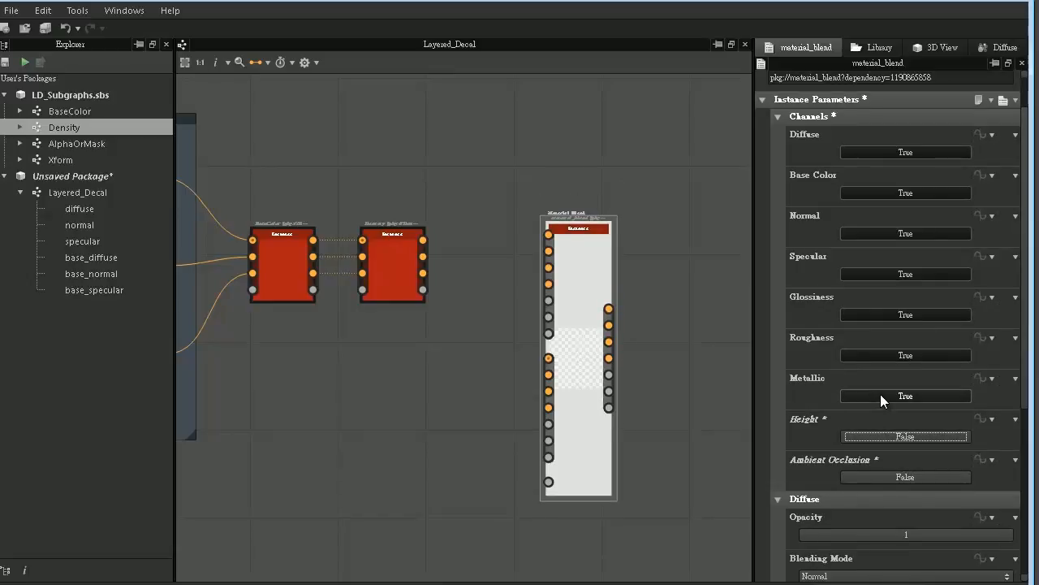
pyautogui.click(880, 395)
pyautogui.click(880, 354)
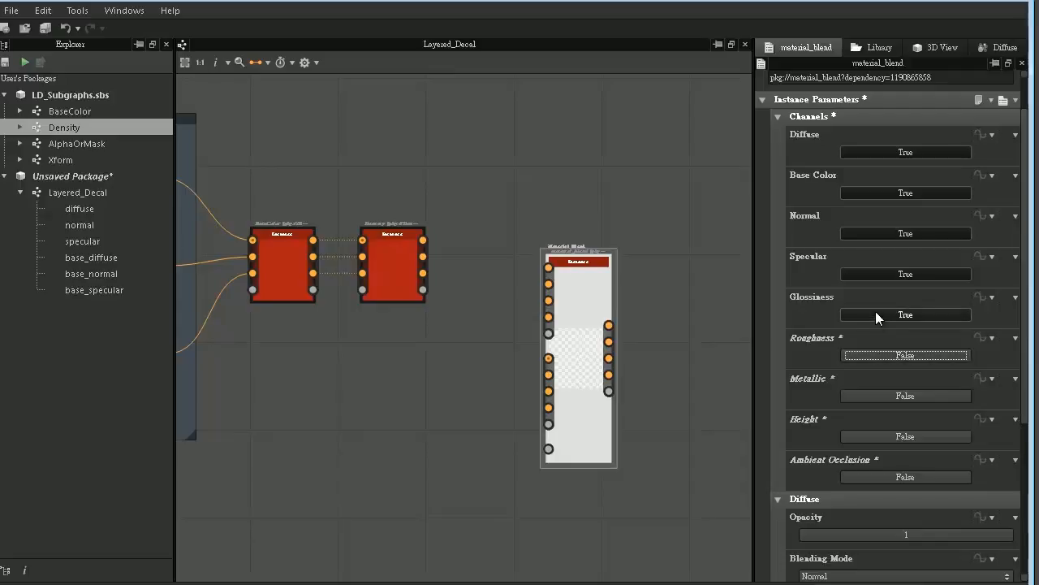
pyautogui.click(875, 313)
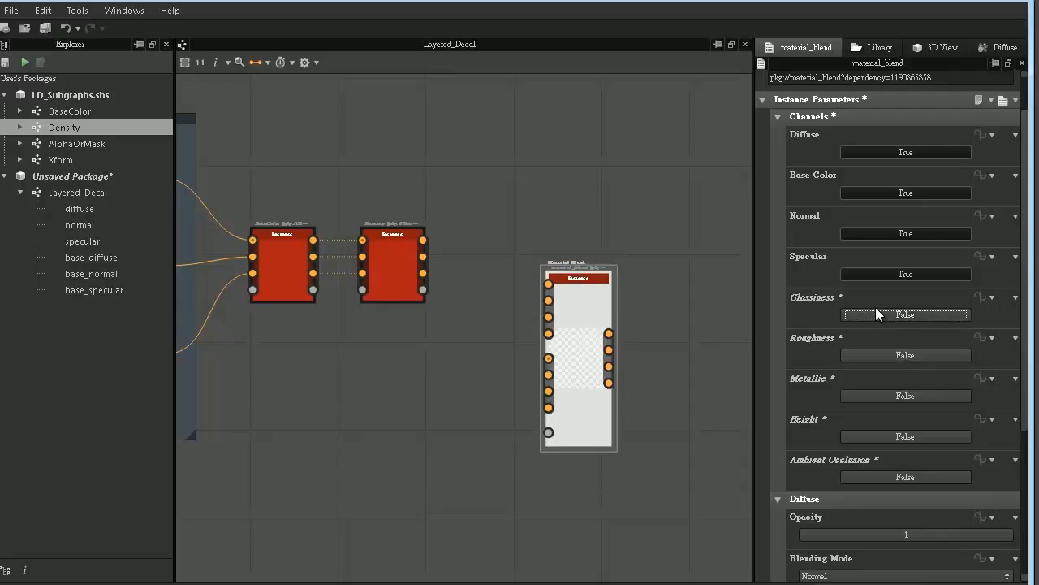
pyautogui.click(856, 192)
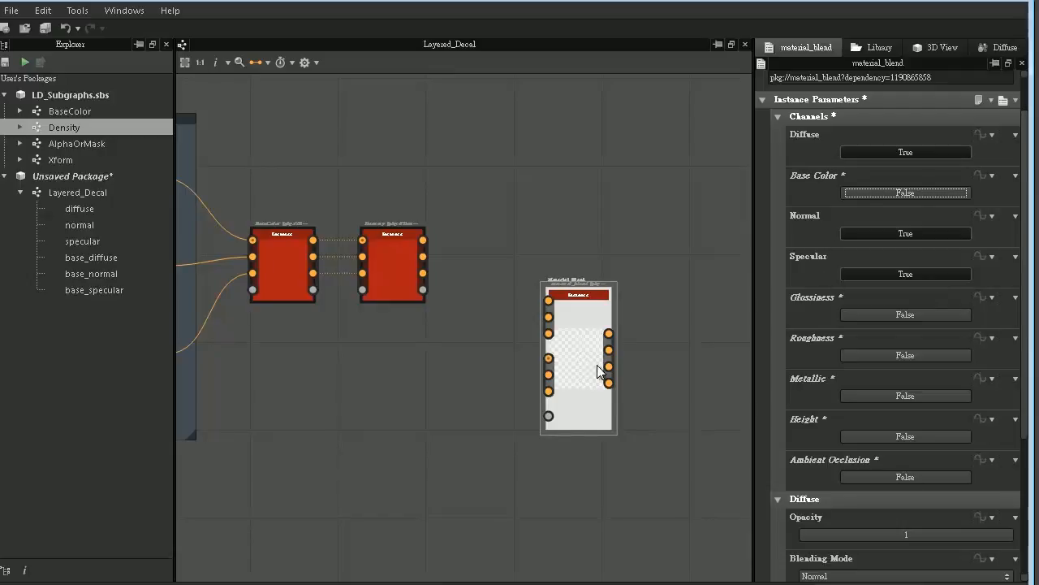
# - Move the Material Blend up slightly and connect Density's diffuse, normal and specular outputs to its lower set of color inputs
pyautogui.moveTo(583, 346); pyautogui.dragTo(582, 311)
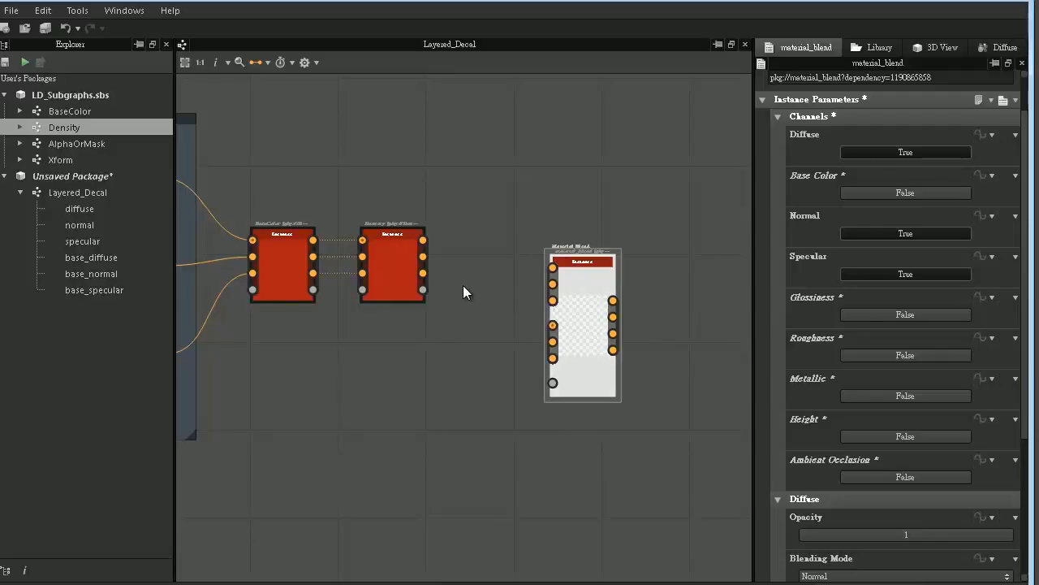
pyautogui.moveTo(422, 241); pyautogui.dragTo(551, 325)
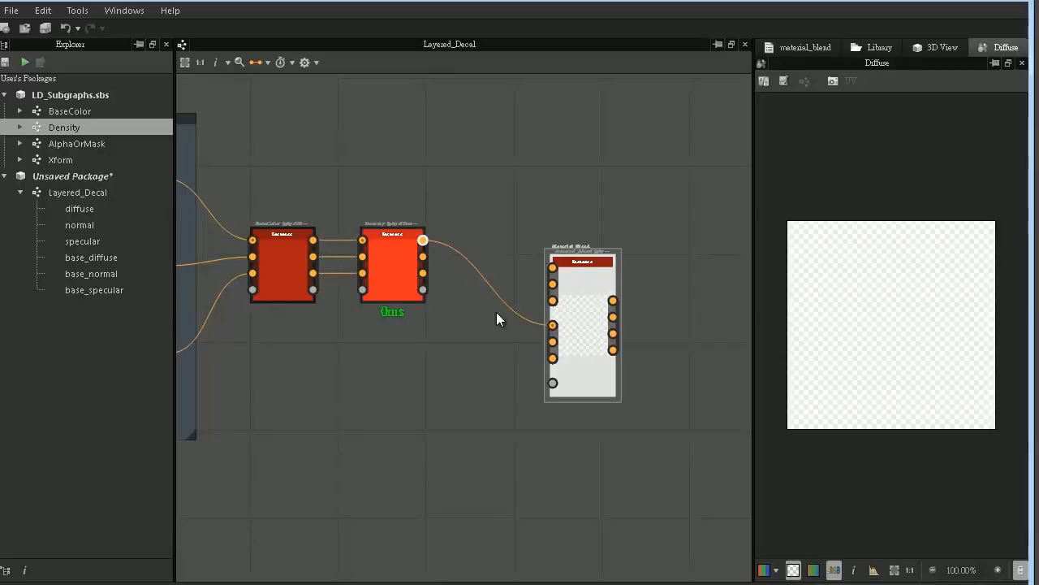
pyautogui.moveTo(422, 256); pyautogui.dragTo(553, 358)
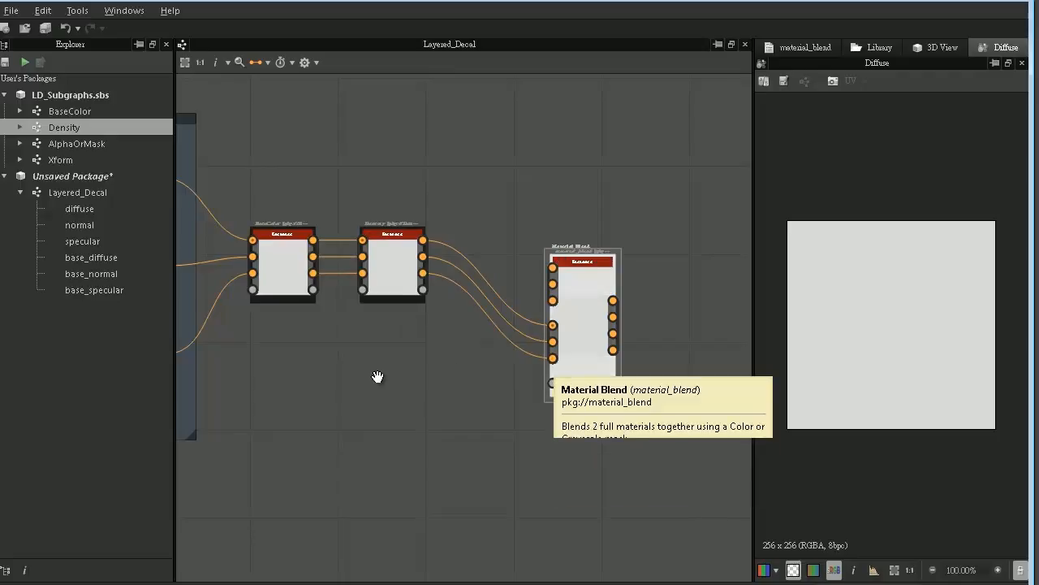
# - Duplicate the three Base input nodes and place the copies beneath the Base frame
pyautogui.moveTo(379, 376); pyautogui.dragTo(594, 406, button='middle')
pyautogui.scroll(-2, 556, 422)
pyautogui.moveTo(480, 376); pyautogui.dragTo(444, 254, button='middle')
pyautogui.moveTo(310, 121); pyautogui.dragTo(389, 284)
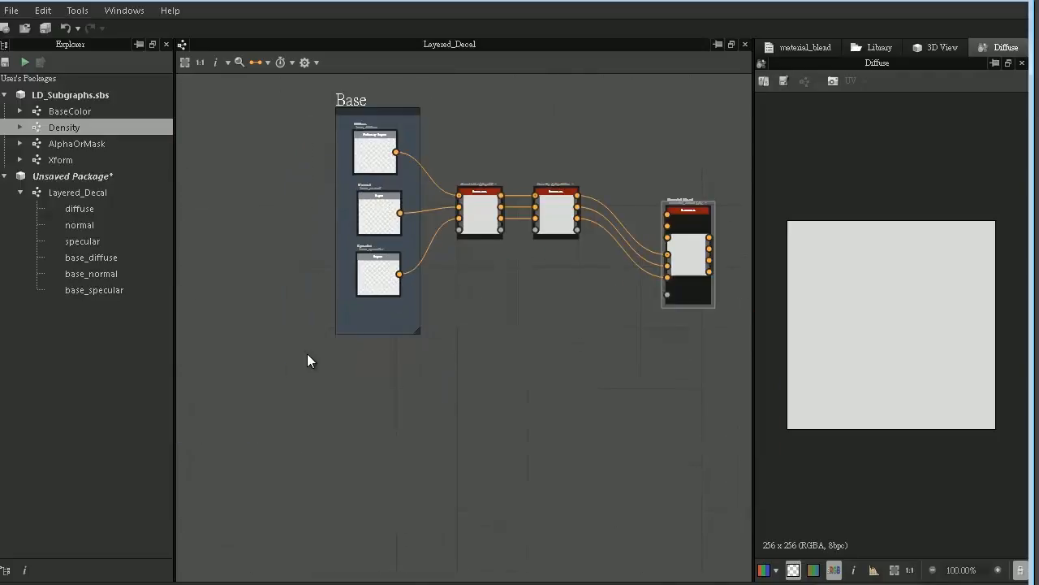
pyautogui.hotkey('ctrl', 'd')
pyautogui.moveTo(449, 268); pyautogui.dragTo(350, 399)
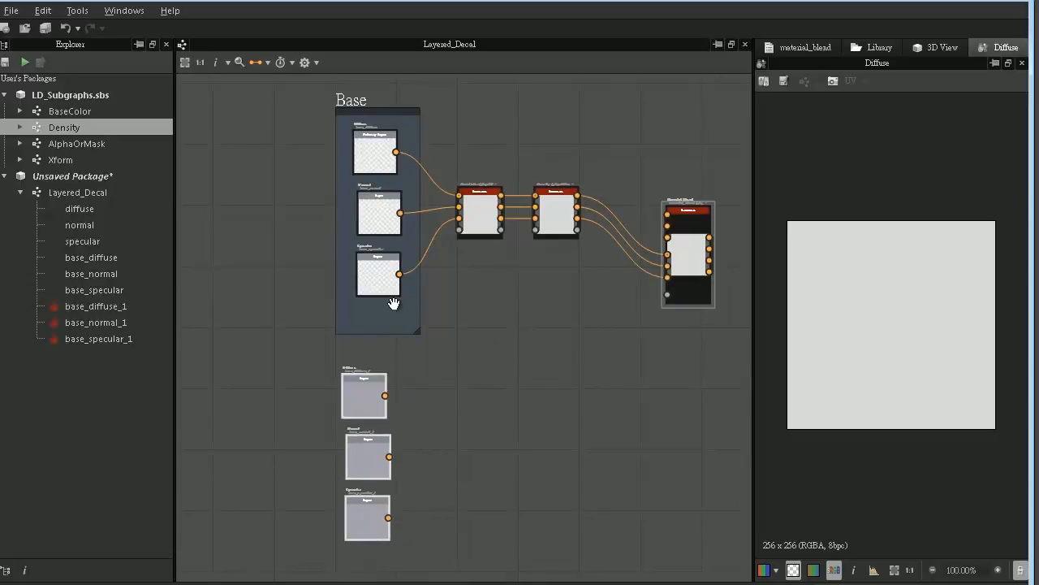
pyautogui.moveTo(392, 302); pyautogui.dragTo(383, 163, button='middle')
pyautogui.click(474, 298)
pyautogui.scroll(2, 473, 299)
pyautogui.moveTo(434, 331); pyautogui.dragTo(500, 310, button='middle')
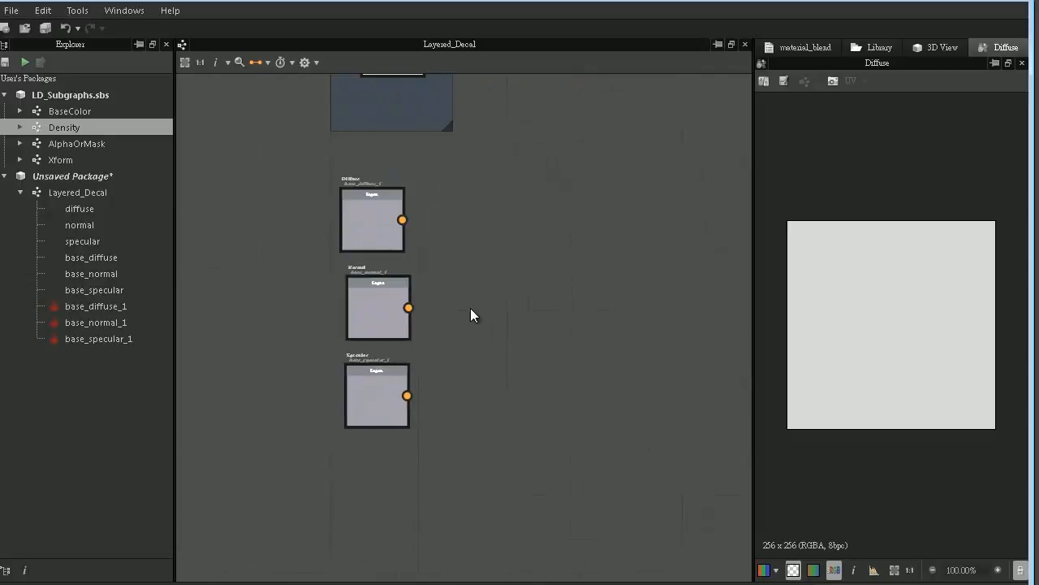
# - Add a Color Image Input node beneath the three duplicated inputs and show its properties
pyautogui.rightClick(522, 122)
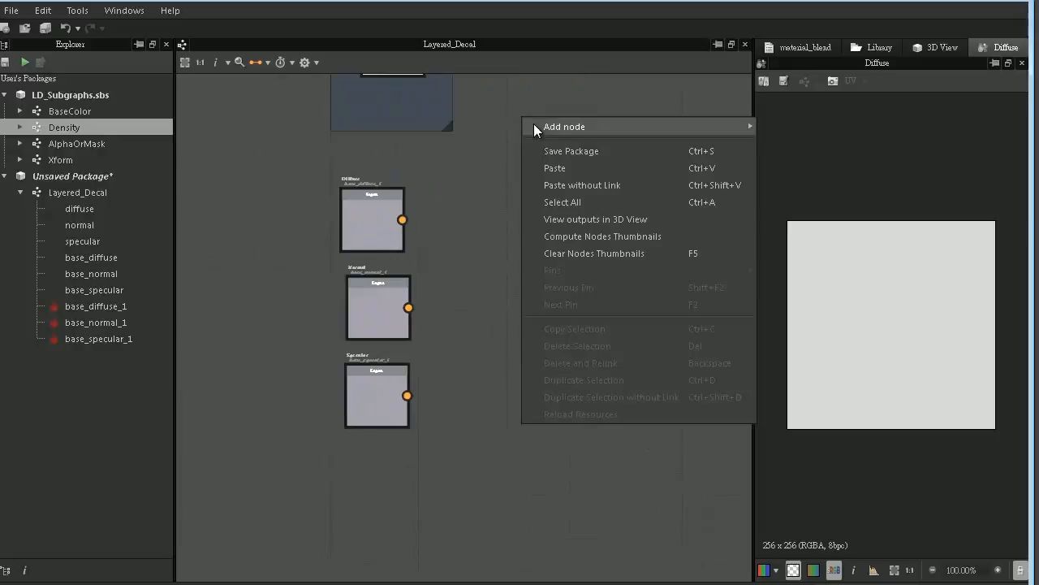
pyautogui.moveTo(546, 129)
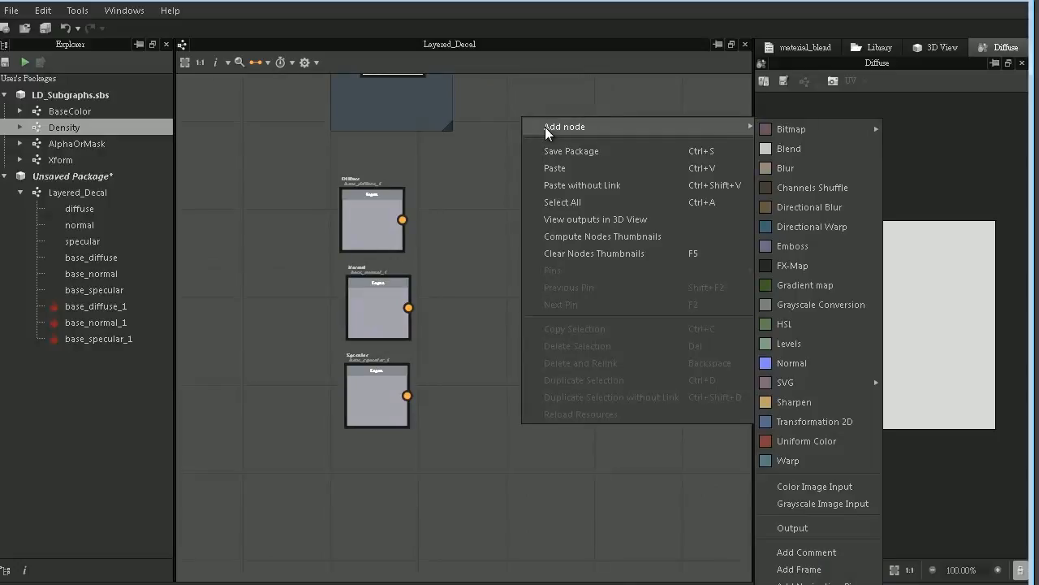
pyautogui.click(815, 487)
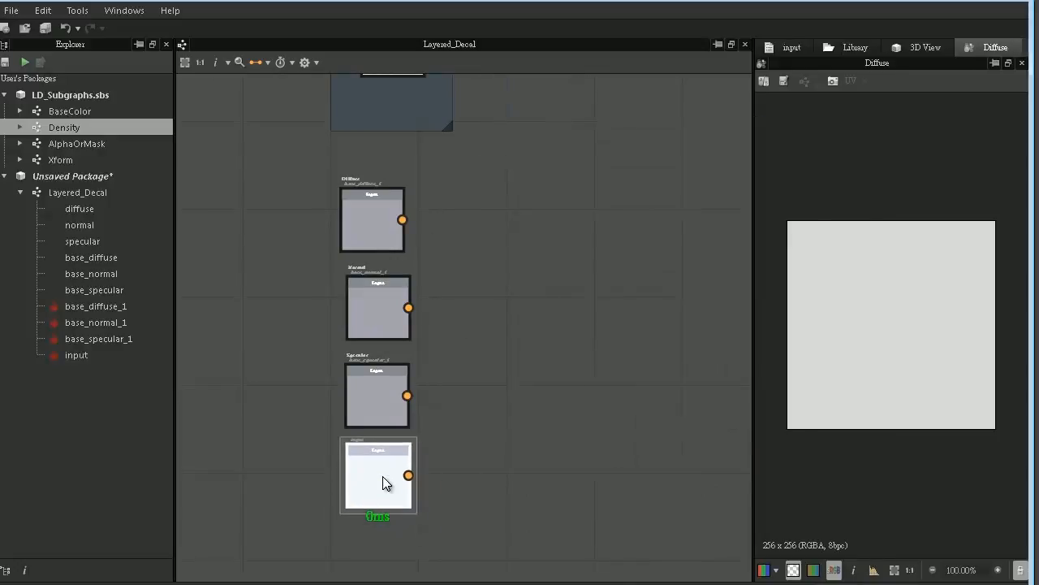
pyautogui.click(382, 476)
pyautogui.click(791, 47)
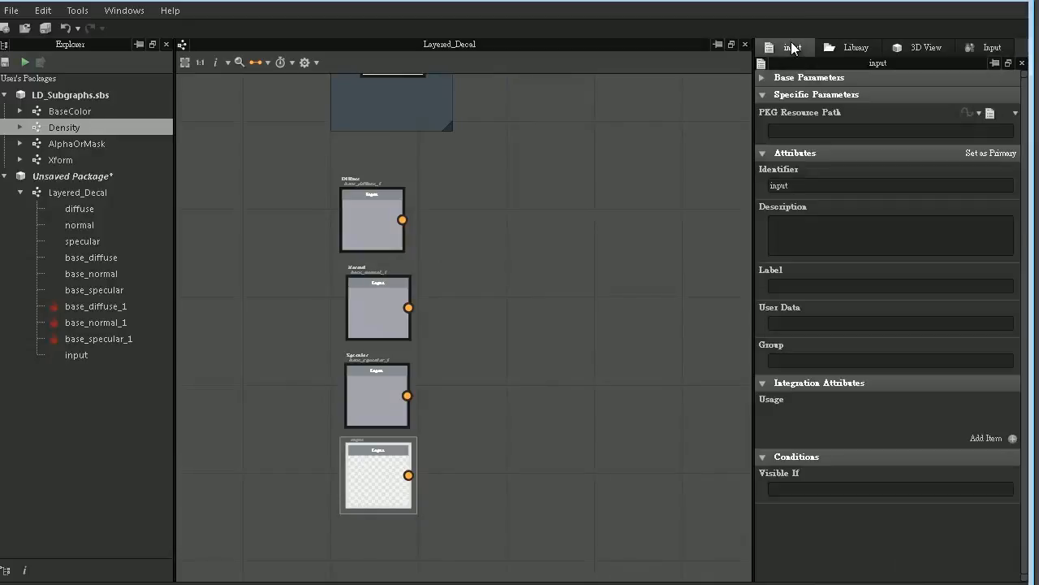
# - Give the new input the identifier decal1_mask, label Mask and group Decal1, and add a usage of mask
pyautogui.doubleClick(804, 181)
pyautogui.write('decal1_mask')
pyautogui.click(803, 287)
pyautogui.write('Mask')
pyautogui.press('Tab')
pyautogui.press('Tab')
pyautogui.write('Decal1')
pyautogui.click(989, 439)
pyautogui.click(976, 416)
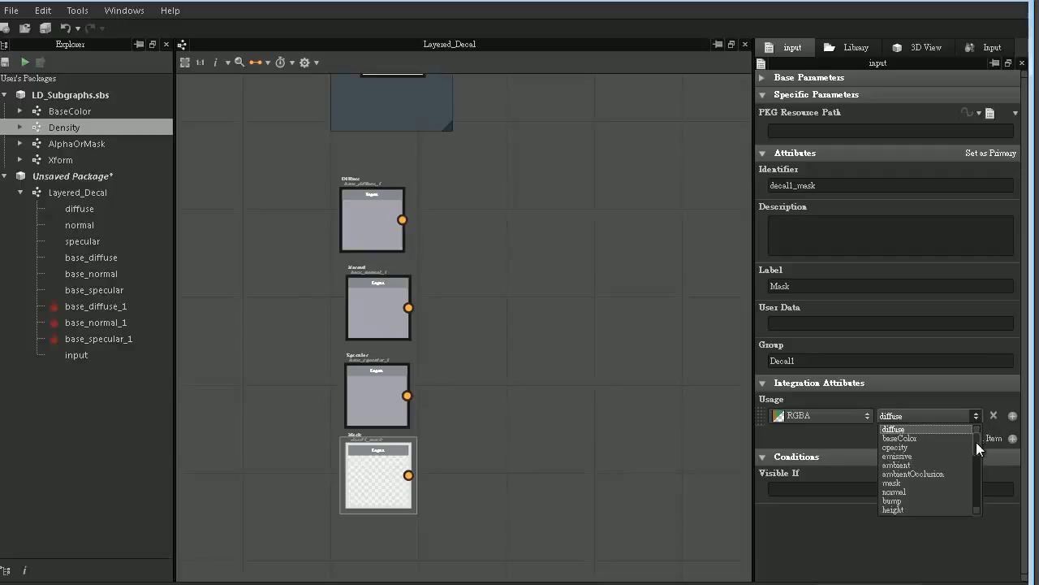
pyautogui.click(936, 482)
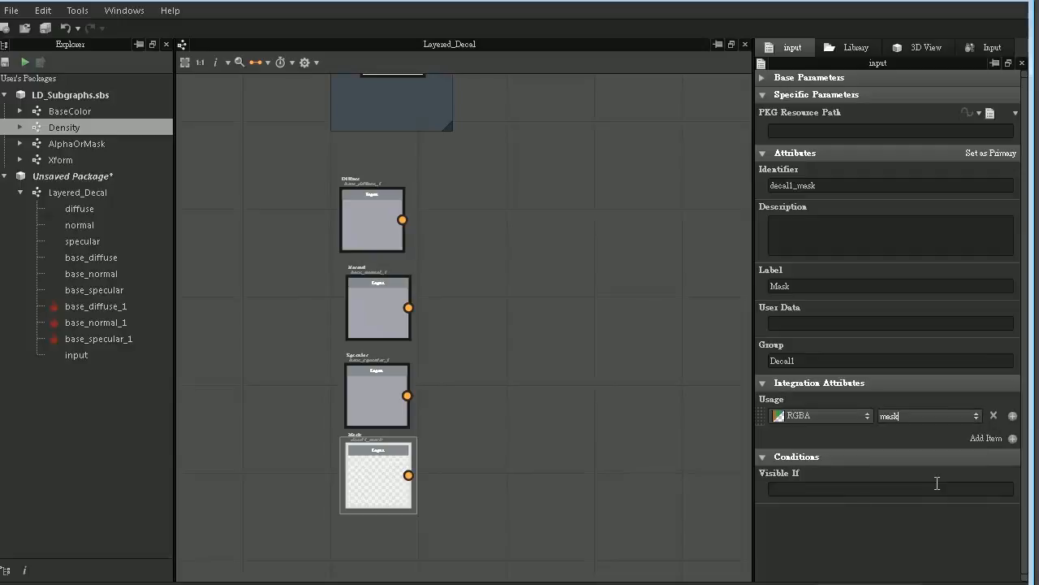
# - Change the duplicated Diffuse input's identifier to decal1_diffuse and its group to Decal1
pyautogui.doubleClick(367, 206)
pyautogui.click(803, 50)
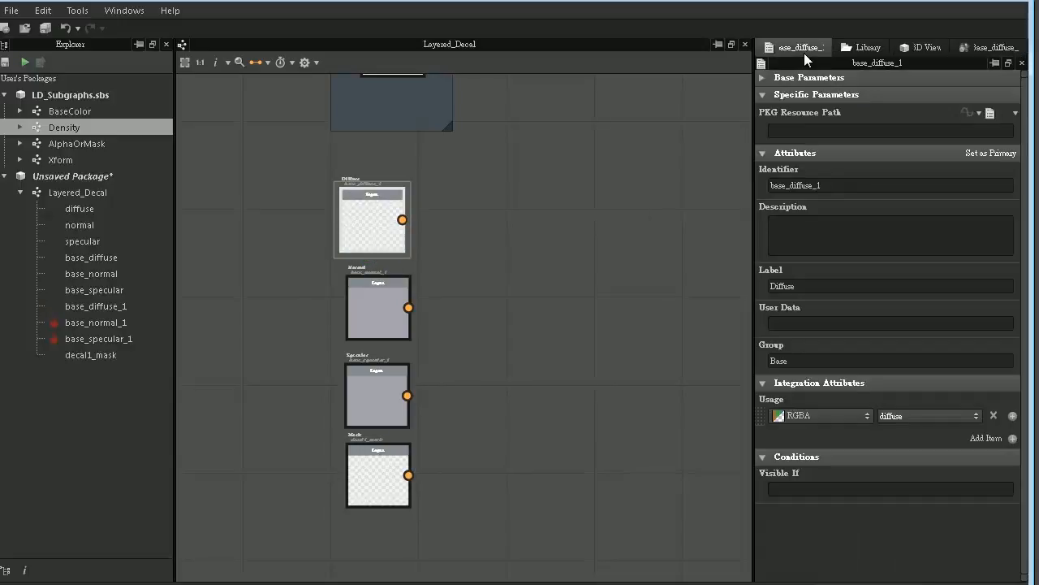
pyautogui.doubleClick(812, 186)
pyautogui.write('decal1_diffuse')
pyautogui.doubleClick(802, 361)
pyautogui.write('Decal1')
pyautogui.click(976, 413)
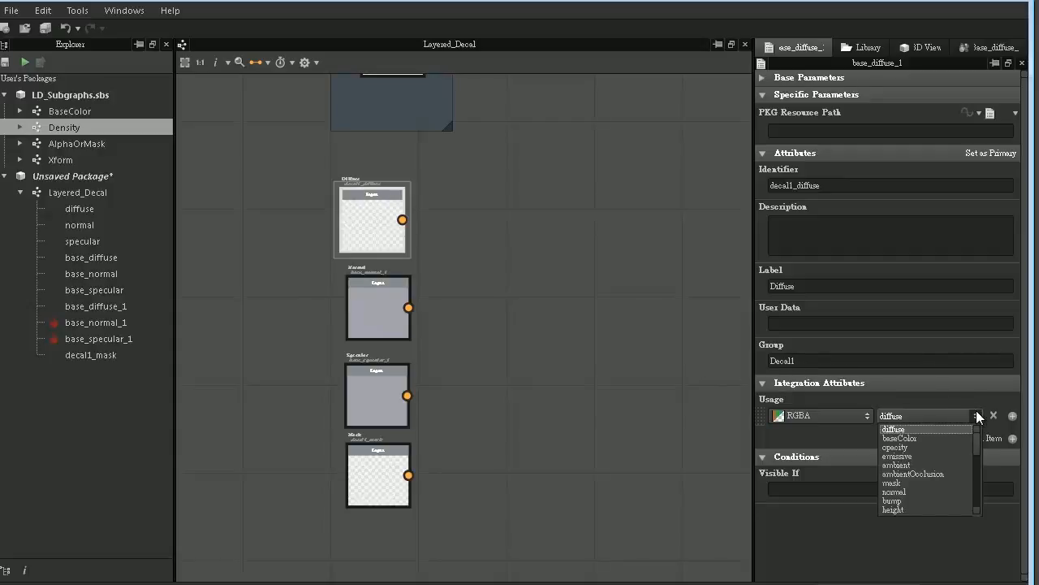
pyautogui.click(976, 412)
# - Change the duplicated Normal input's identifier to decal1_normal and its group to Decal1
pyautogui.doubleClick(385, 312)
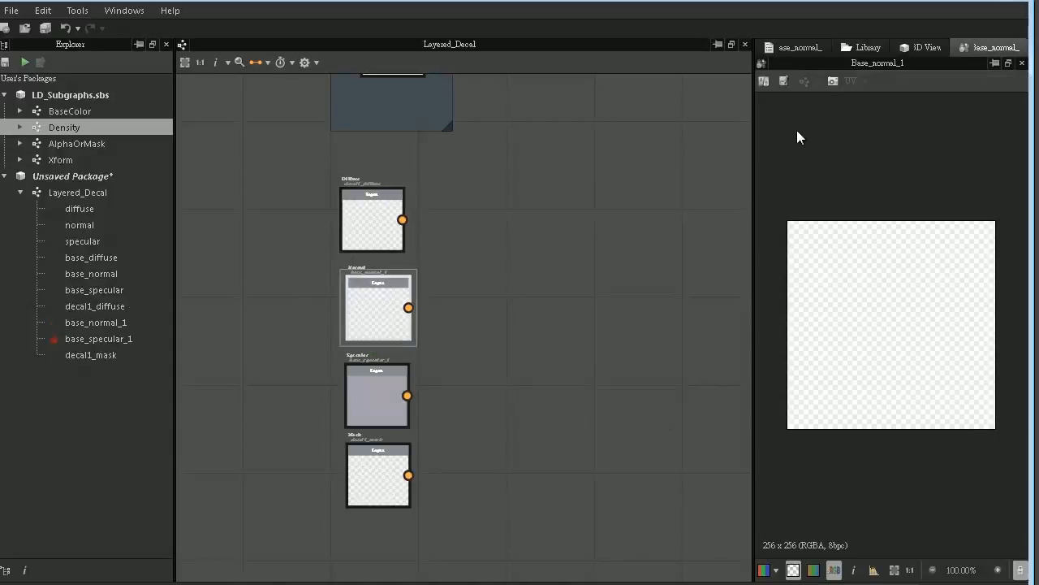
pyautogui.click(806, 47)
pyautogui.moveTo(836, 182); pyautogui.dragTo(705, 178)
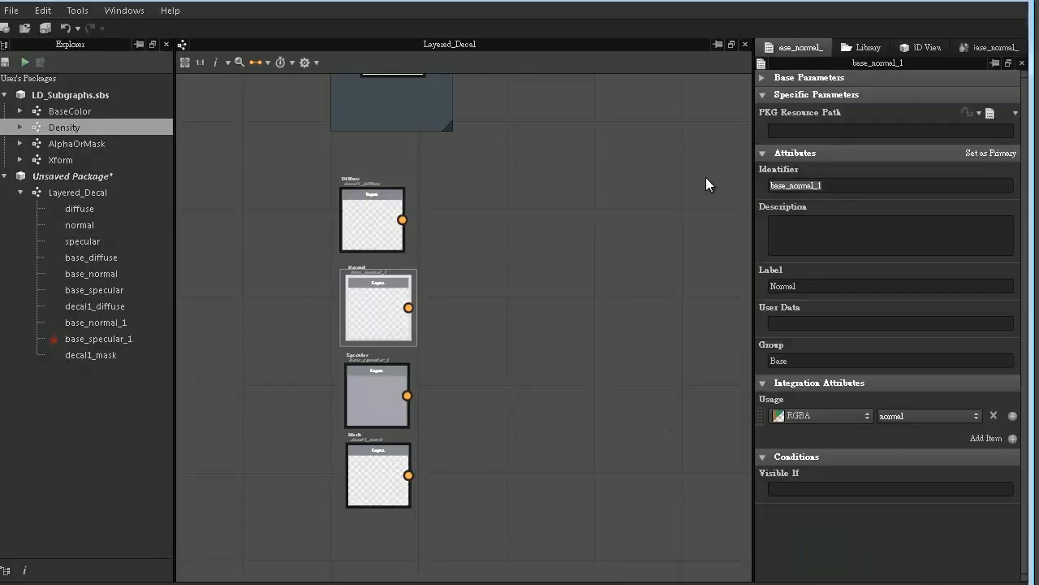
pyautogui.write('decal1_normal')
pyautogui.moveTo(810, 360); pyautogui.dragTo(646, 362)
pyautogui.write('Decal11')
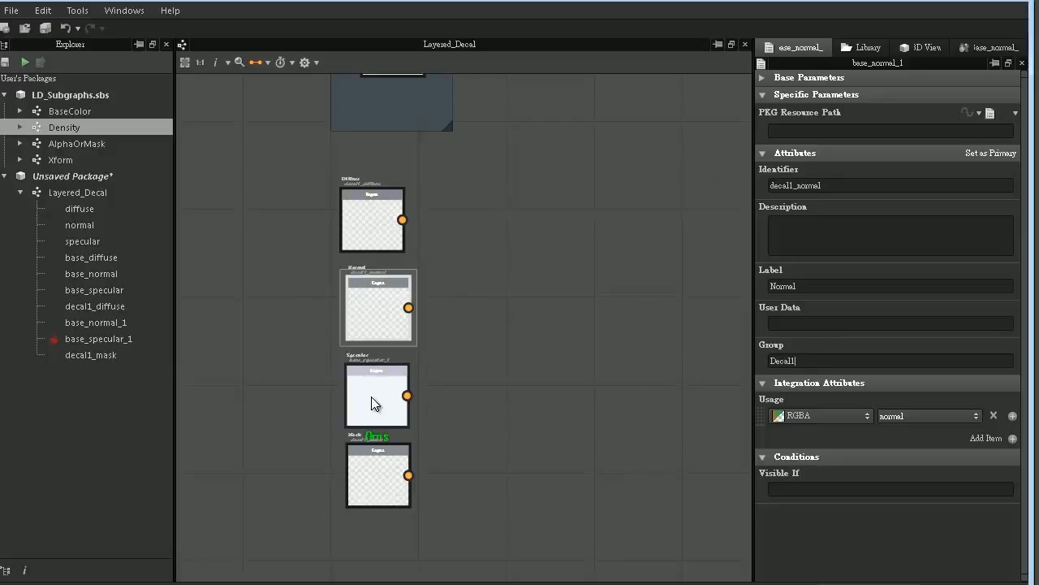
# - Change the duplicated Specular input's identifier to decal1_specular and its group to Decal1
pyautogui.doubleClick(373, 397)
pyautogui.click(799, 47)
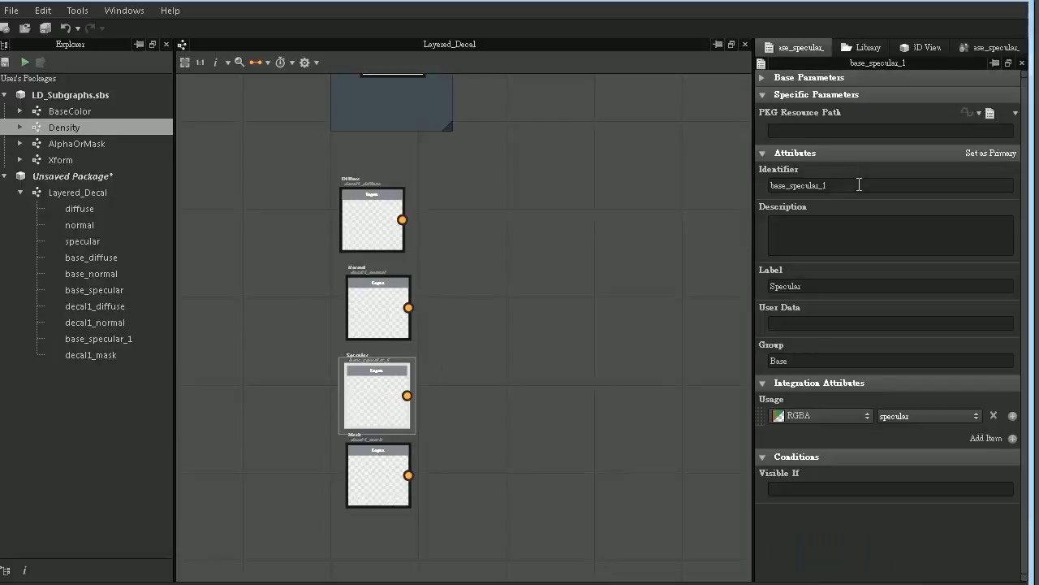
pyautogui.moveTo(860, 184); pyautogui.dragTo(602, 191)
pyautogui.write('decal1_specu')
pyautogui.press('BackSpace')
pyautogui.press('BackSpace')
pyautogui.press('BackSpace')
pyautogui.press('BackSpace')
pyautogui.write('Decal1')
# - Enclose the four decal input nodes in a frame titled Decal 1
pyautogui.doubleClick(388, 460)
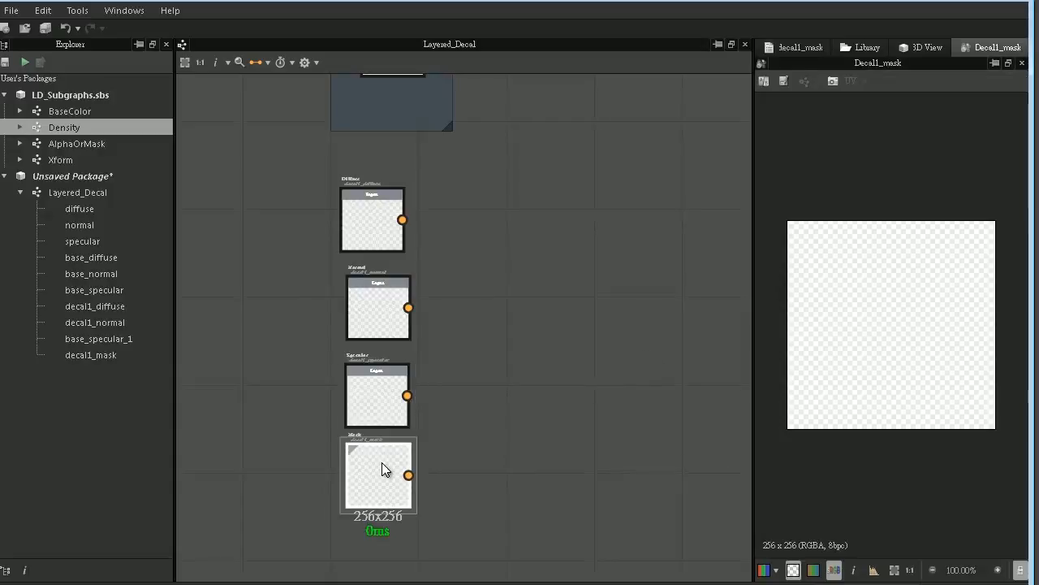
pyautogui.click(797, 47)
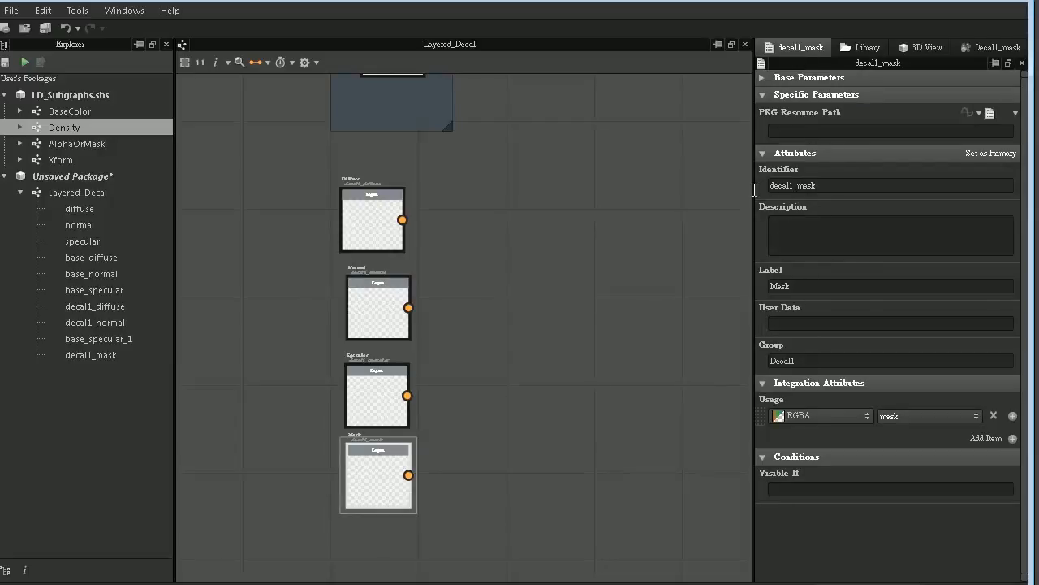
pyautogui.moveTo(305, 160); pyautogui.dragTo(464, 510)
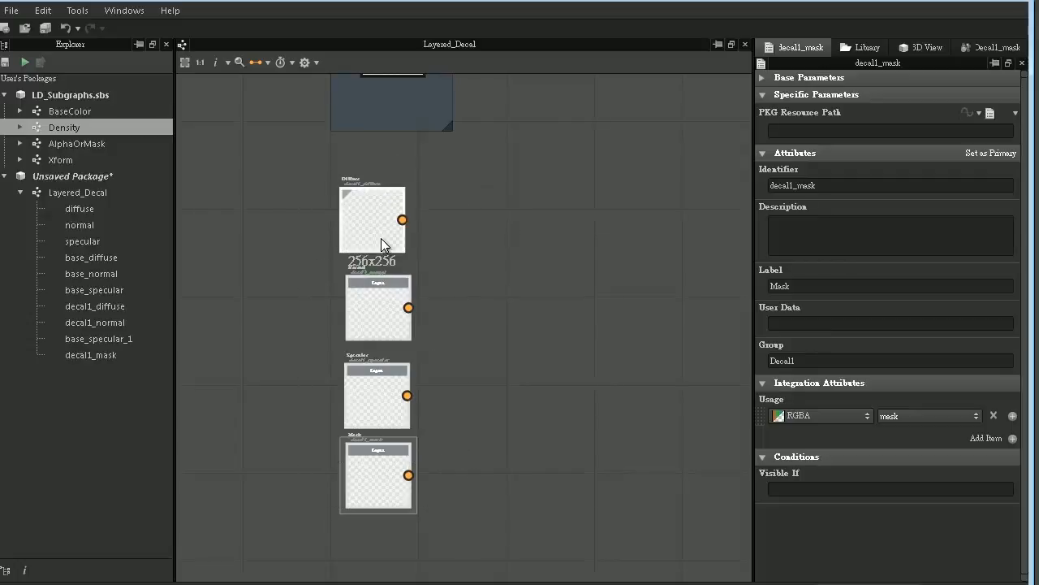
pyautogui.rightClick(381, 238)
pyautogui.click(442, 321)
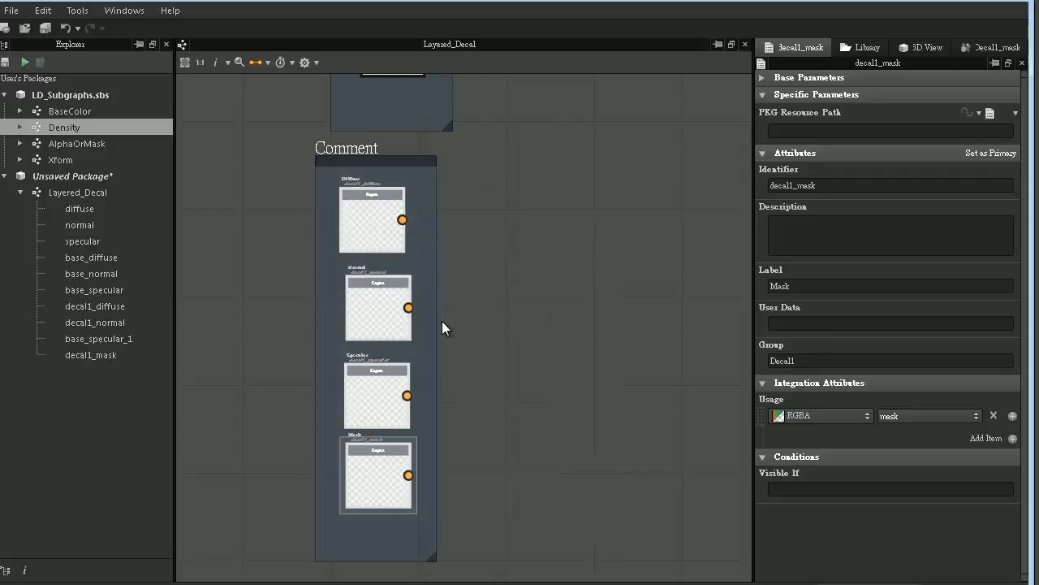
pyautogui.click(359, 173)
pyautogui.doubleClick(839, 152)
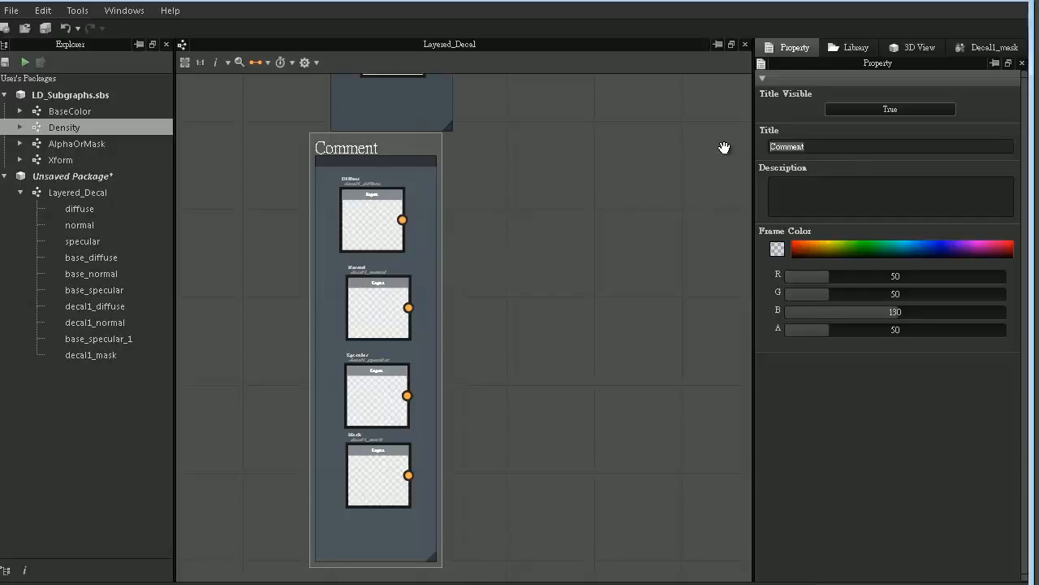
pyautogui.write('Decal 1')
pyautogui.press('Return')
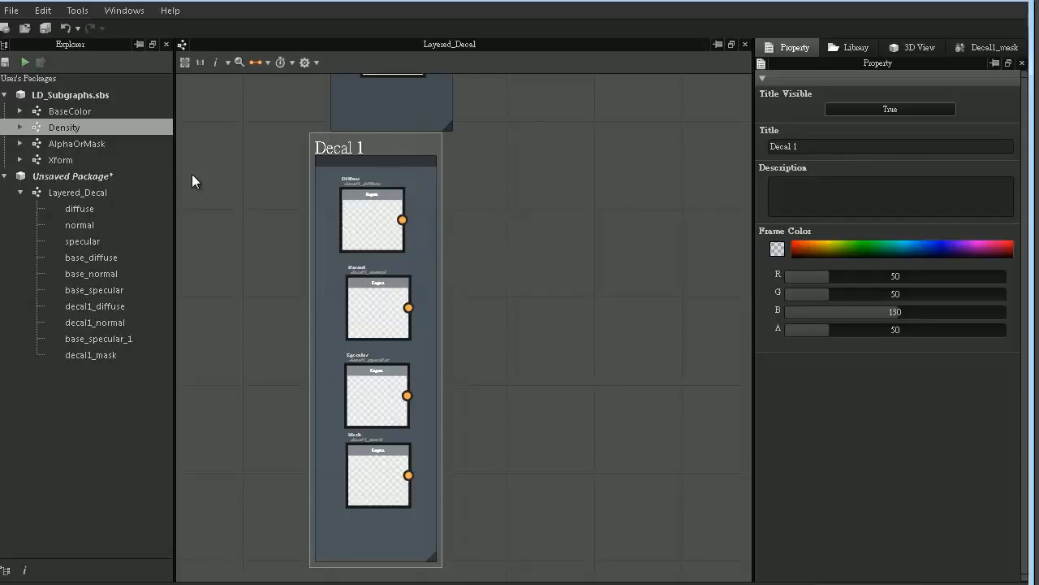
# - Place an AlphaOrMask instance beside the Decal 1 frame and connect Mask to its first input and Diffuse to its second
pyautogui.click(59, 143)
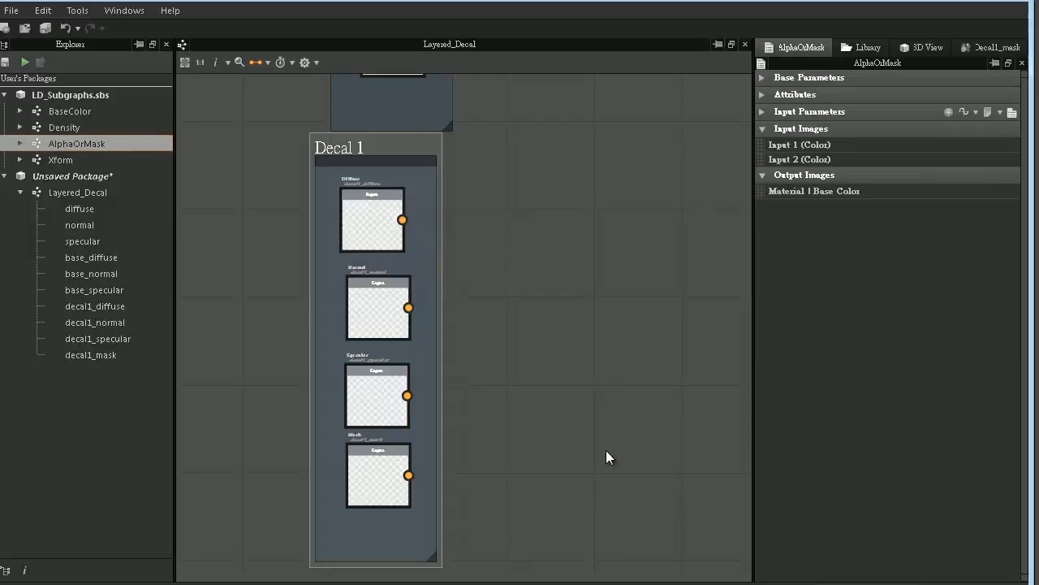
pyautogui.moveTo(596, 435); pyautogui.dragTo(596, 436)
pyautogui.moveTo(616, 391); pyautogui.dragTo(520, 390, button='middle')
pyautogui.click(503, 438)
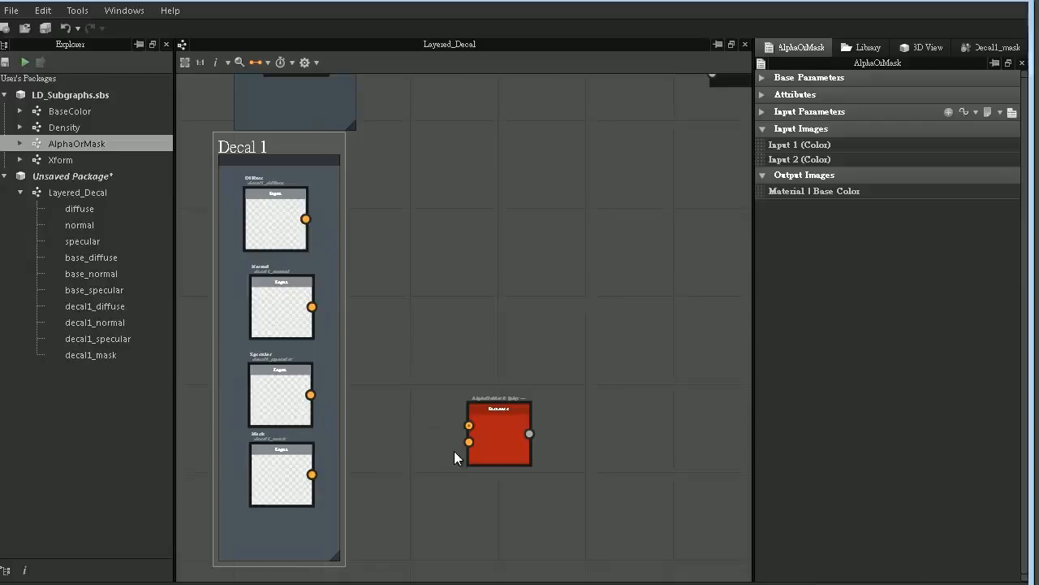
pyautogui.doubleClick(302, 456)
pyautogui.moveTo(311, 475); pyautogui.dragTo(467, 425)
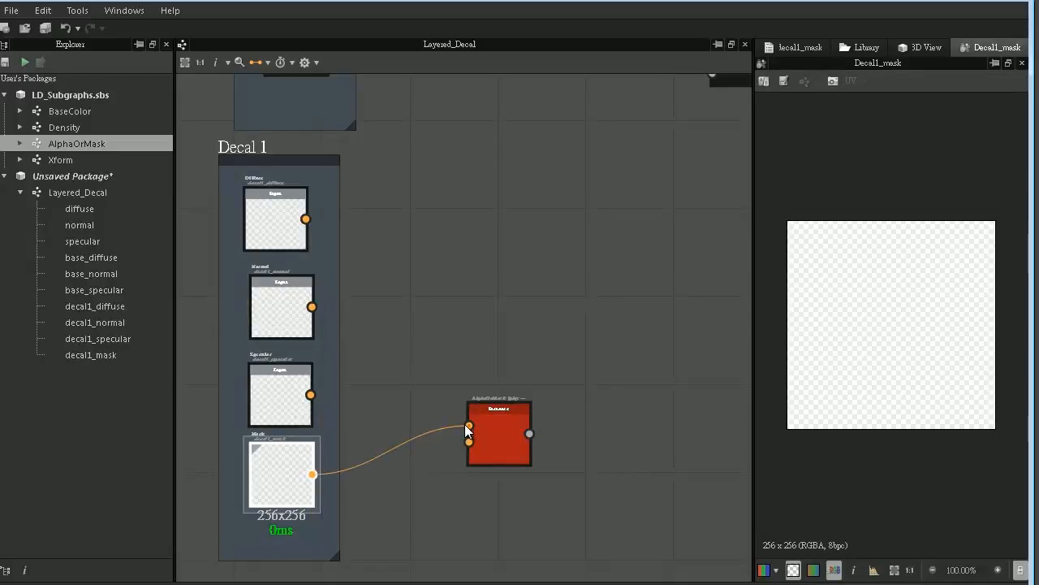
pyautogui.click(307, 217)
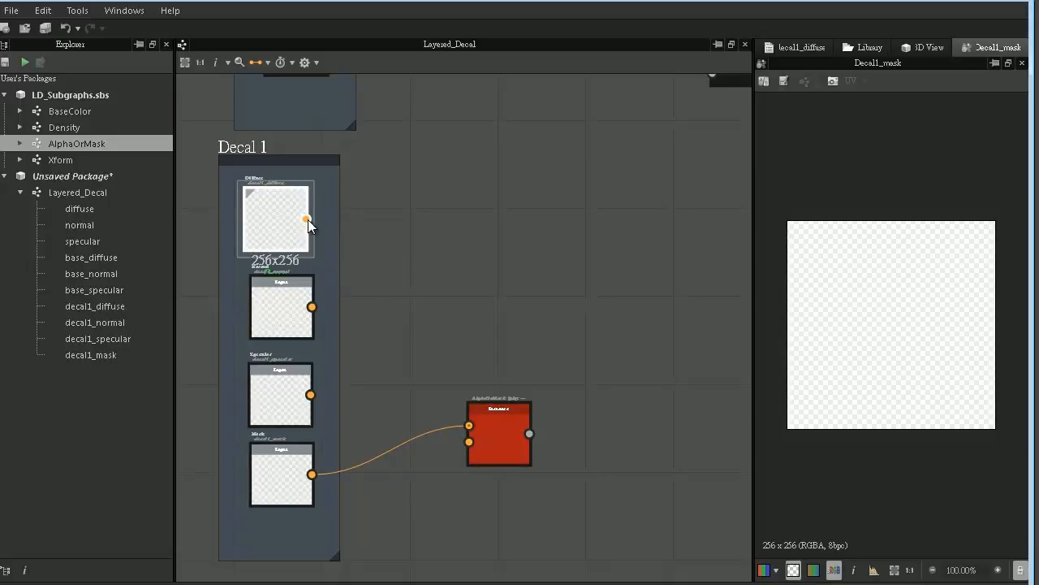
pyautogui.moveTo(308, 219); pyautogui.dragTo(468, 443)
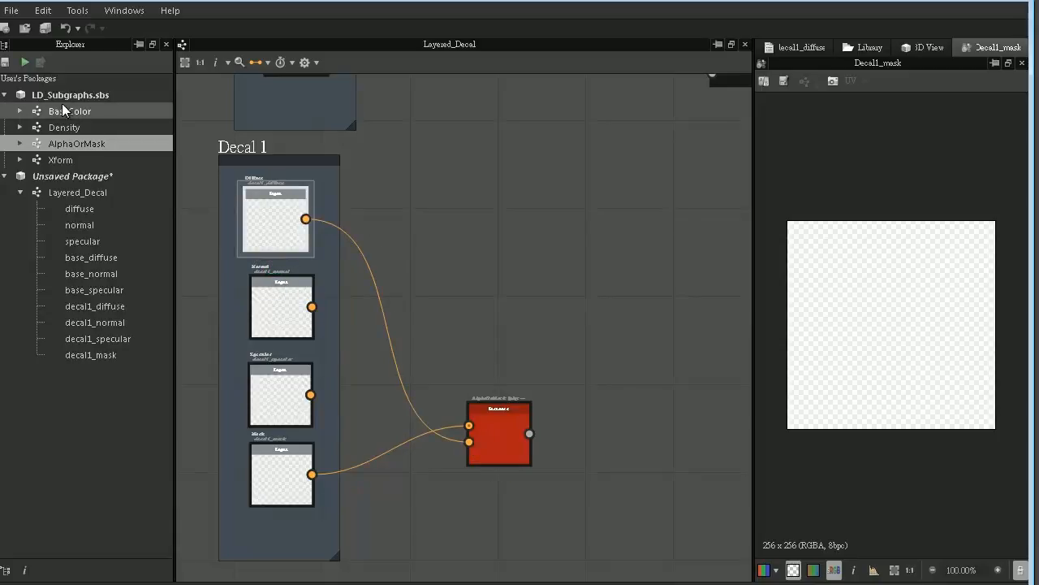
# - Place BaseColor and Xform instances side by side for Decal 1, and shift the AlphaOrMask node closer to the frame
pyautogui.moveTo(70, 111); pyautogui.dragTo(547, 230)
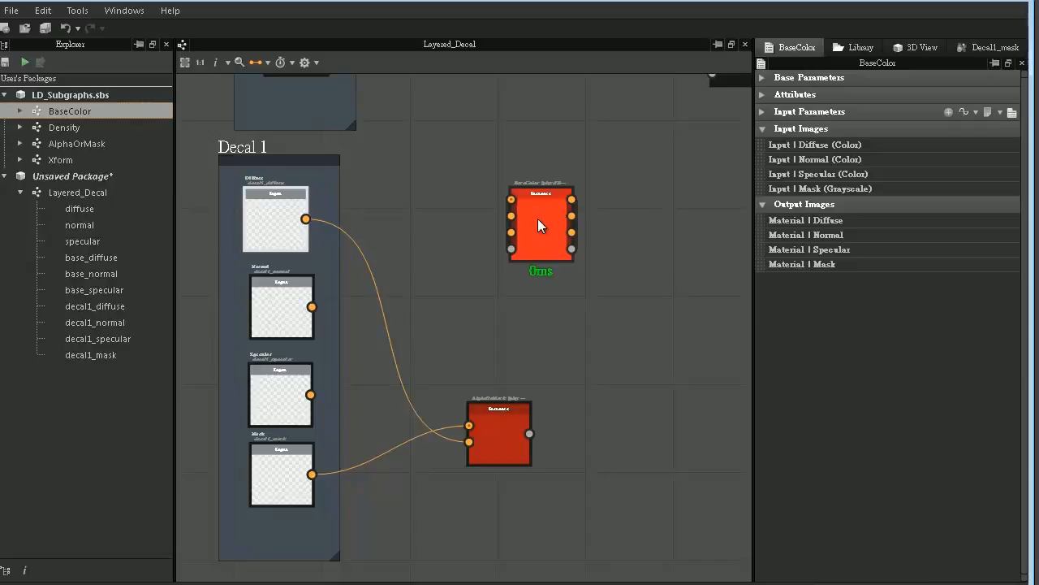
pyautogui.moveTo(632, 169); pyautogui.dragTo(550, 209, button='middle')
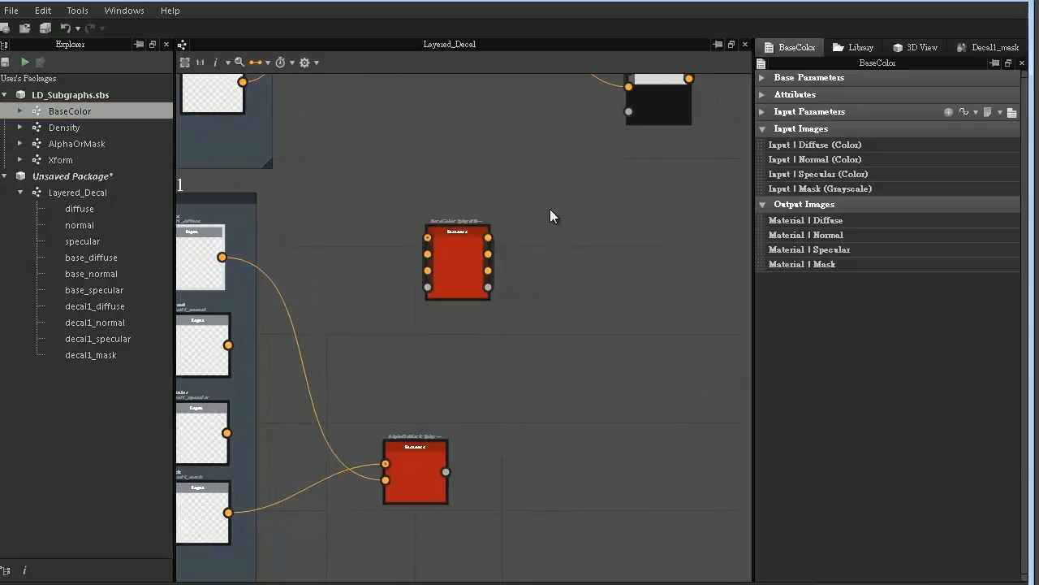
pyautogui.click(51, 126)
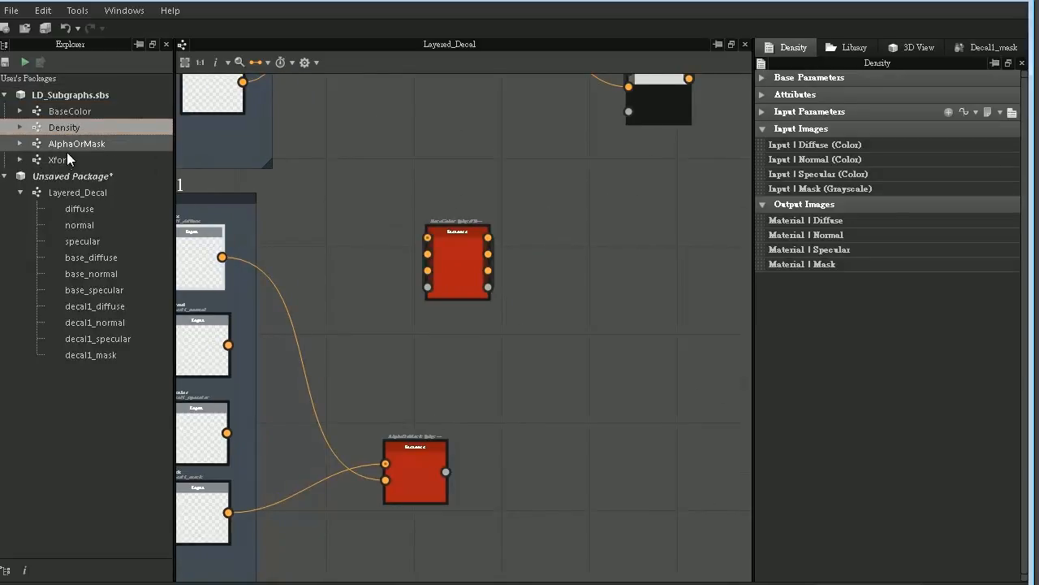
pyautogui.click(44, 160)
pyautogui.moveTo(593, 238); pyautogui.dragTo(615, 253)
pyautogui.moveTo(515, 301); pyautogui.dragTo(545, 269, button='middle')
pyautogui.moveTo(656, 207); pyautogui.dragTo(637, 223)
pyautogui.moveTo(497, 344); pyautogui.dragTo(524, 339, button='middle')
pyautogui.moveTo(450, 425); pyautogui.dragTo(403, 413)
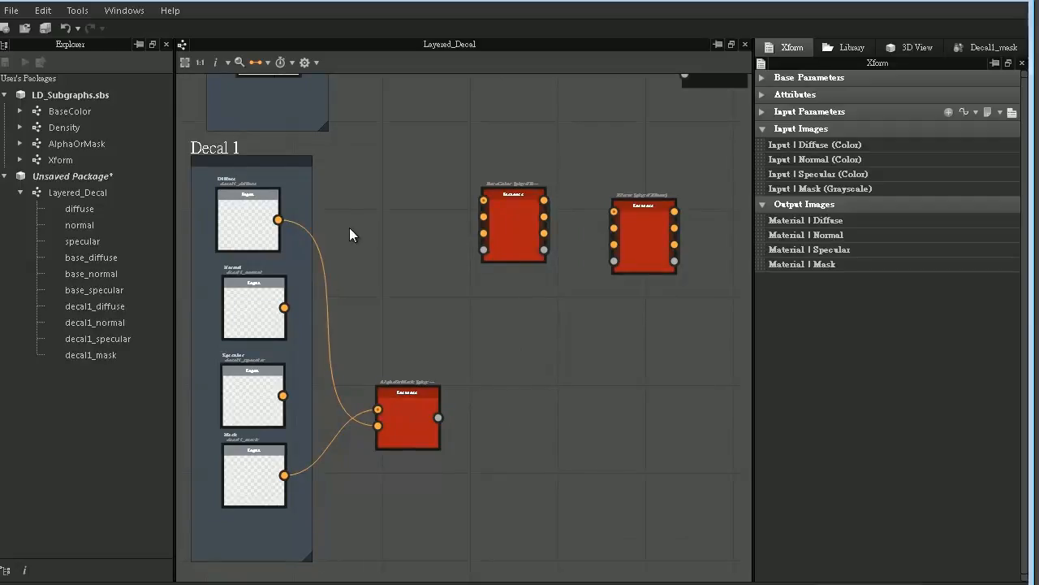
# - Connect the Decal 1 Diffuse, Normal and Specular inputs and the AlphaOrMask output to the new BaseColor node's four inputs
pyautogui.moveTo(279, 220); pyautogui.dragTo(484, 200)
pyautogui.moveTo(284, 307); pyautogui.dragTo(484, 217)
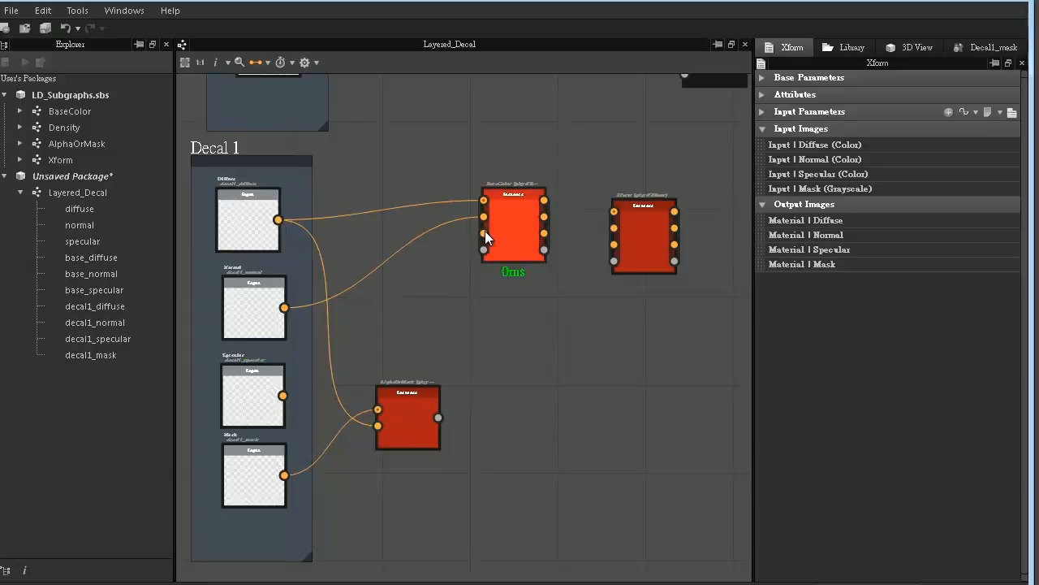
pyautogui.moveTo(283, 395); pyautogui.dragTo(483, 233)
pyautogui.moveTo(416, 404); pyautogui.dragTo(437, 326)
pyautogui.moveTo(465, 258); pyautogui.dragTo(480, 250)
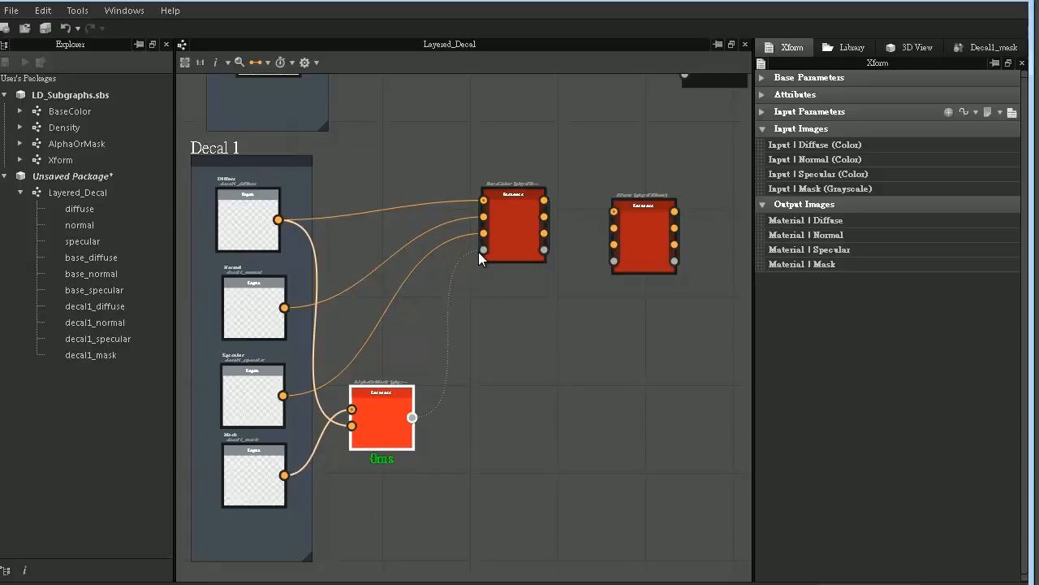
# - Connect the Decal 1 BaseColor's four outputs to the matching Xform inputs and align the Xform node with BaseColor
pyautogui.moveTo(493, 381); pyautogui.dragTo(366, 434, button='middle')
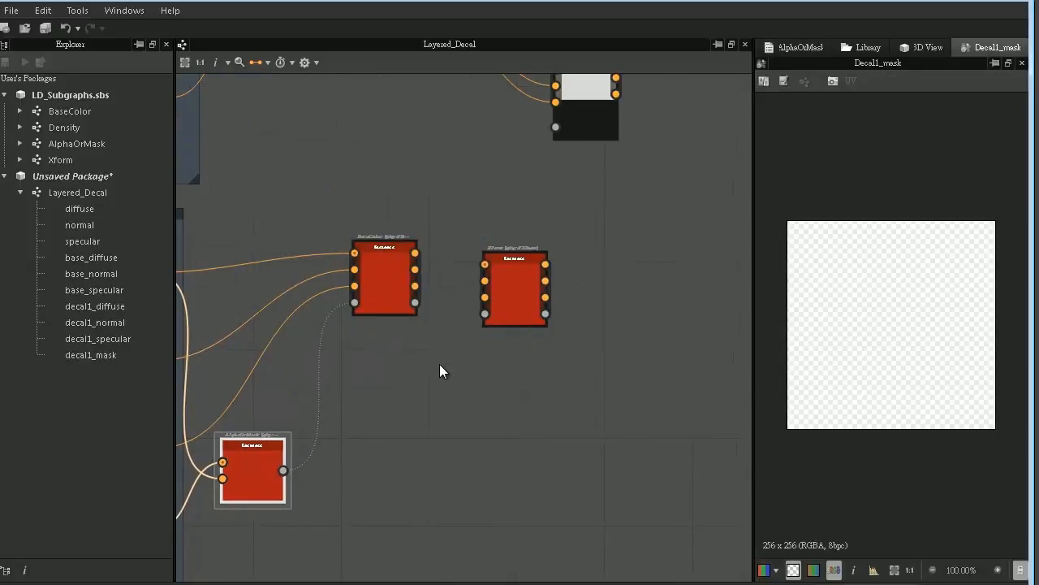
pyautogui.moveTo(415, 253); pyautogui.dragTo(420, 286)
pyautogui.moveTo(485, 313); pyautogui.dragTo(414, 302)
pyautogui.moveTo(586, 232); pyautogui.dragTo(404, 381, button='middle')
pyautogui.click(387, 365)
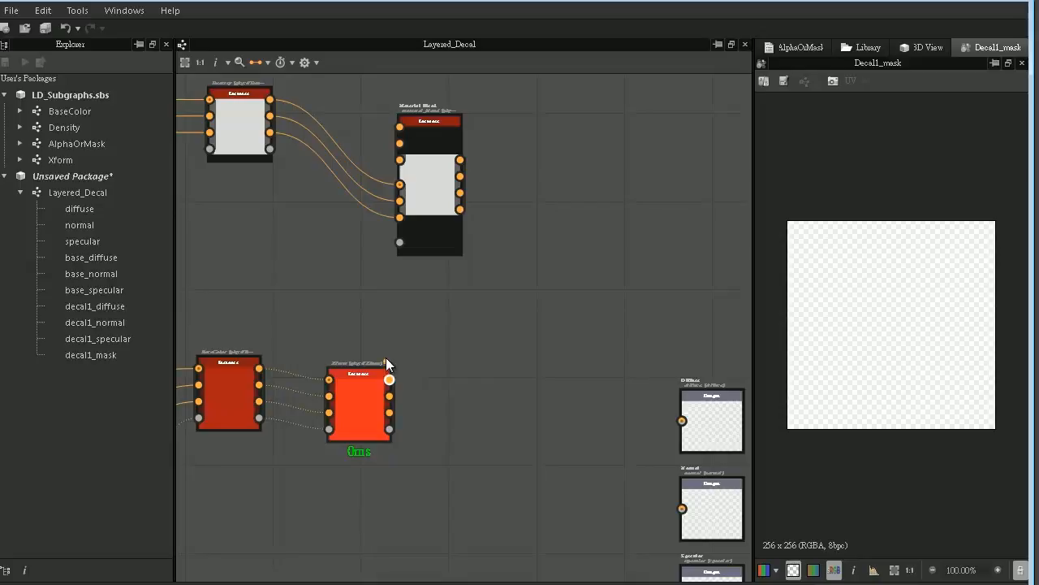
pyautogui.moveTo(417, 364); pyautogui.dragTo(368, 376)
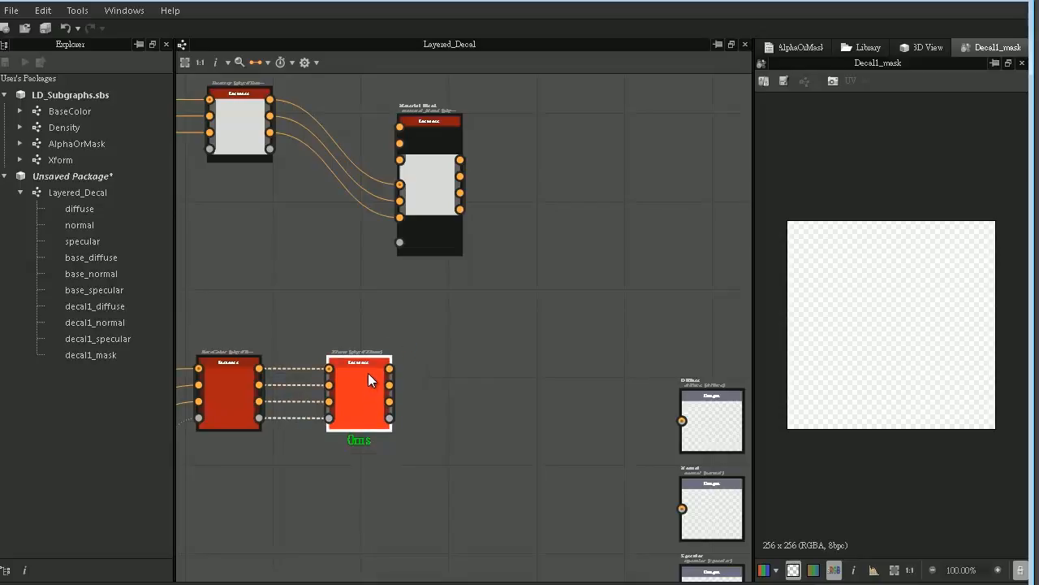
pyautogui.click(353, 368)
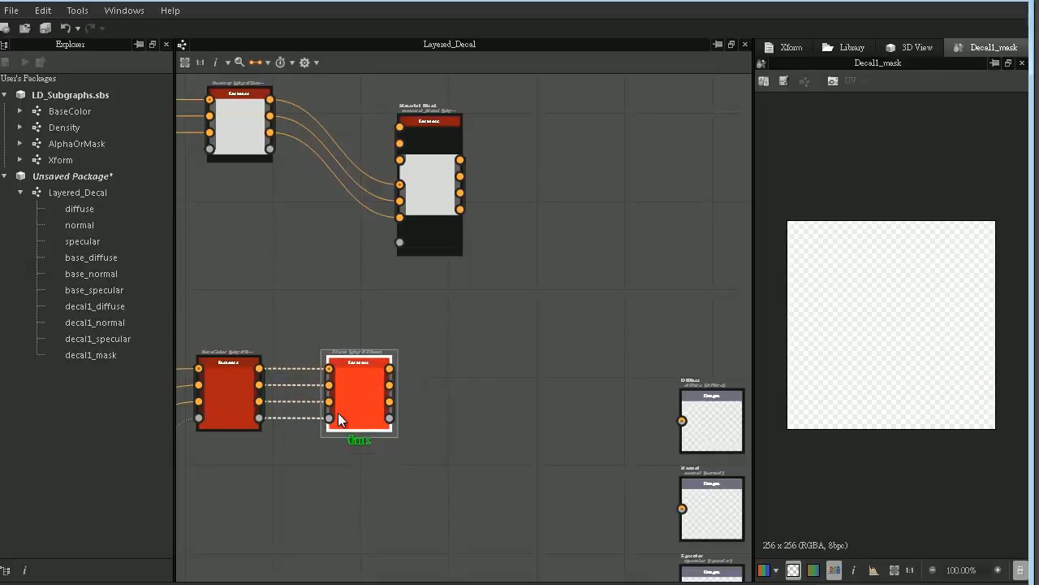
# - Connect Xform's diffuse, normal and specular outputs to Material Blend's upper color inputs and its mask output to the blend's mask input
pyautogui.moveTo(390, 368); pyautogui.dragTo(399, 128)
pyautogui.moveTo(390, 385); pyautogui.dragTo(399, 144)
pyautogui.moveTo(390, 401); pyautogui.dragTo(399, 161)
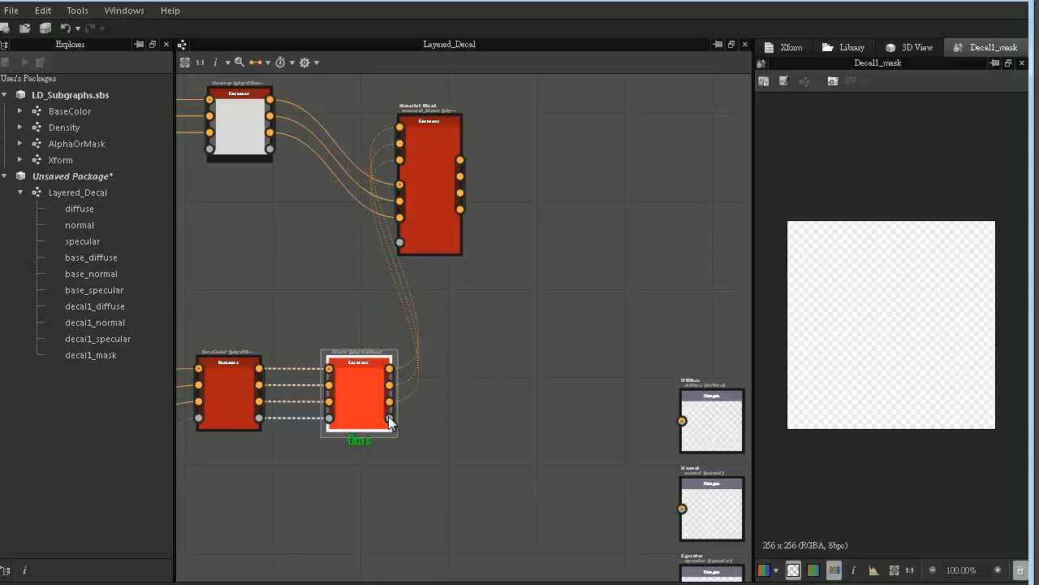
pyautogui.moveTo(389, 417); pyautogui.dragTo(370, 247)
pyautogui.scroll(-5, 401, 242)
pyautogui.moveTo(368, 248); pyautogui.dragTo(415, 256, button='middle')
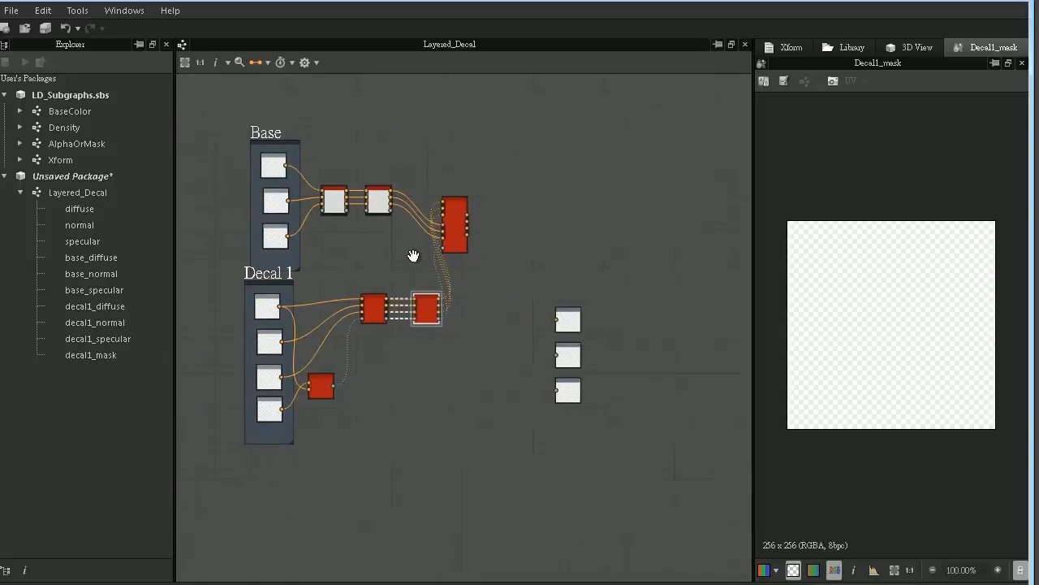
# - Move the Base group away from Decal 1 and bring the Decal 1 chain and Material Blend closer to Base
pyautogui.moveTo(298, 140); pyautogui.dragTo(222, 111)
pyautogui.moveTo(326, 144); pyautogui.dragTo(347, 149)
pyautogui.click(439, 124)
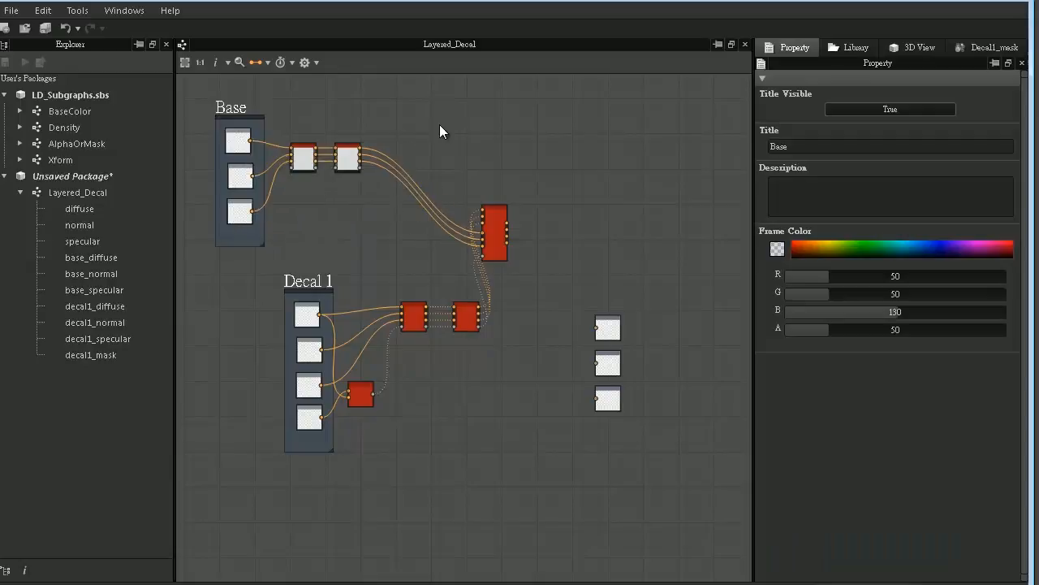
pyautogui.moveTo(288, 255); pyautogui.dragTo(521, 485)
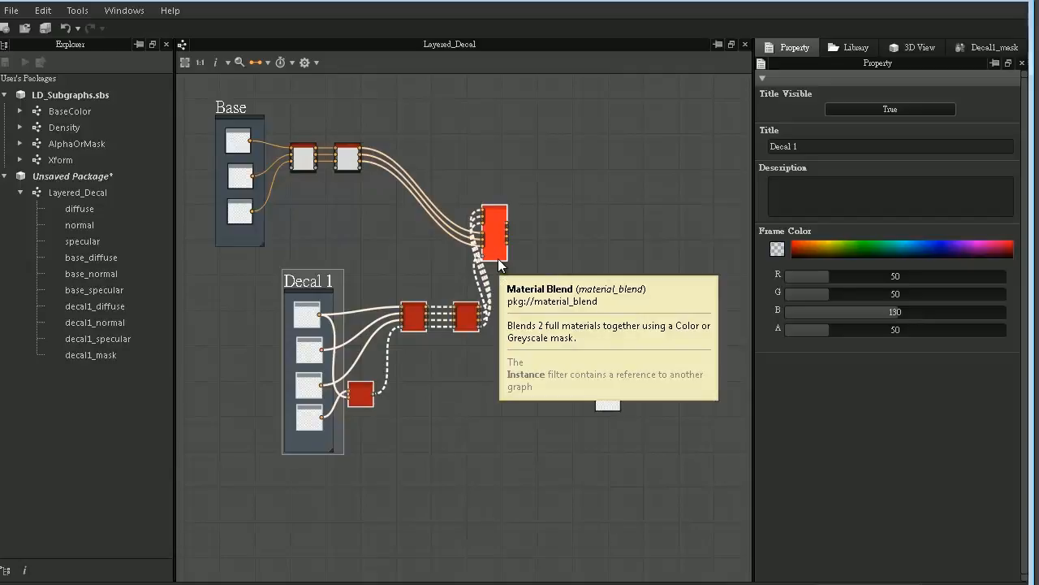
pyautogui.moveTo(498, 258); pyautogui.dragTo(434, 247)
pyautogui.click(413, 289)
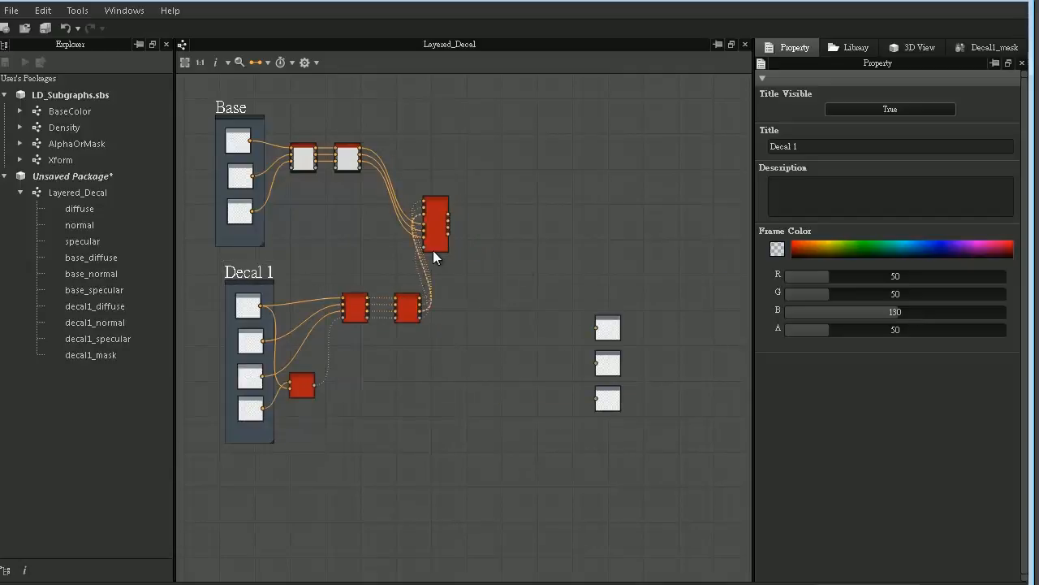
pyautogui.moveTo(435, 250); pyautogui.dragTo(443, 242, button='middle')
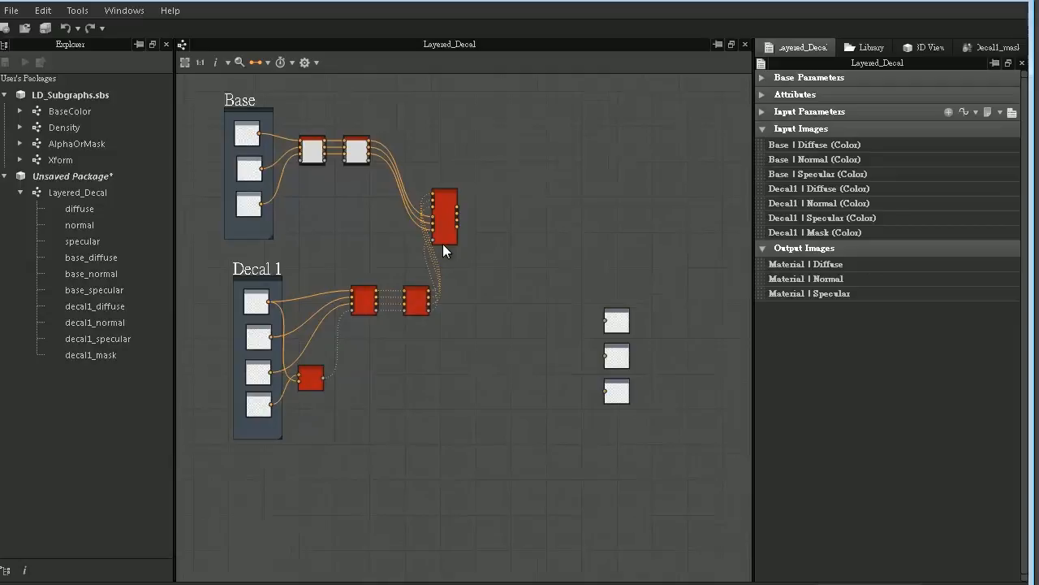
# - Duplicate the Decal 1 chain with its Material Blend and place the copied nodes below the original Decal 1 group
pyautogui.moveTo(285, 329); pyautogui.dragTo(484, 482)
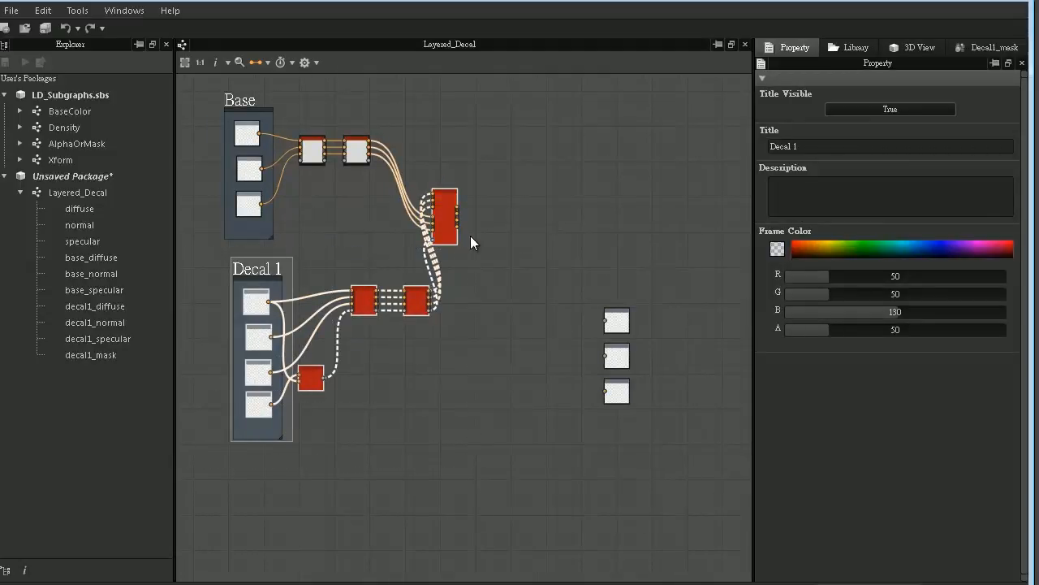
pyautogui.click(422, 415)
pyautogui.moveTo(433, 452); pyautogui.dragTo(424, 303, button='middle')
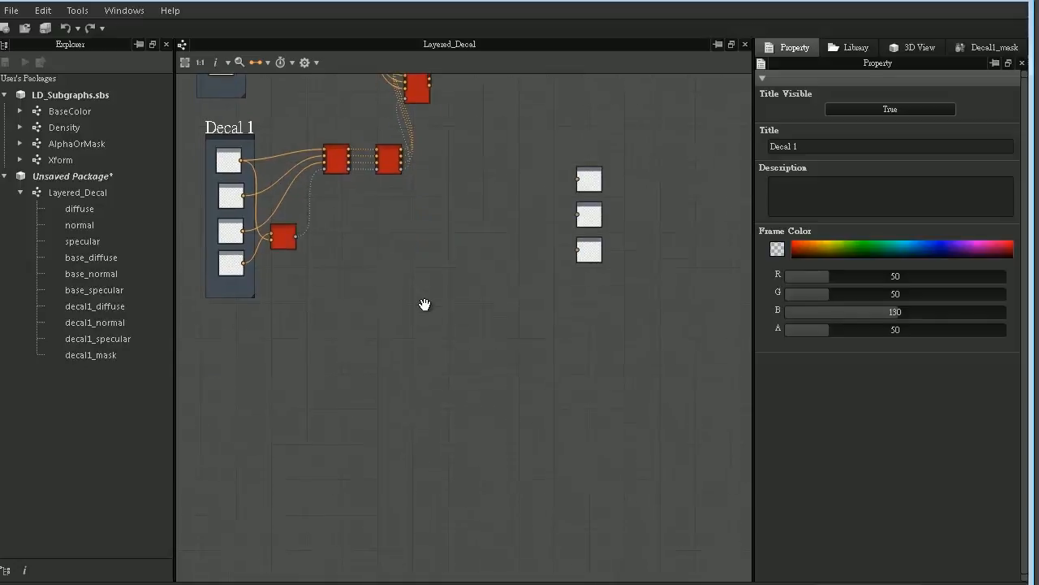
pyautogui.moveTo(367, 464); pyautogui.dragTo(379, 349, button='middle')
pyautogui.hotkey('ctrl', 'v')
pyautogui.moveTo(391, 195); pyautogui.dragTo(399, 383, button='middle')
pyautogui.moveTo(577, 382); pyautogui.dragTo(524, 248)
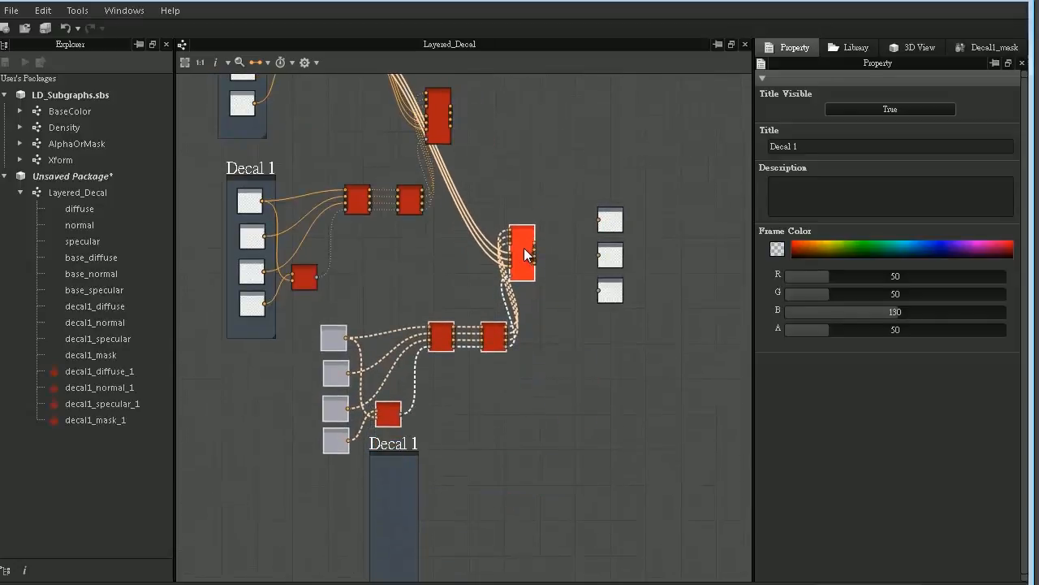
# - Fit the duplicated frame around the four copied input nodes and retitle it "Decal 2"
pyautogui.moveTo(390, 445); pyautogui.dragTo(330, 308)
pyautogui.moveTo(379, 278); pyautogui.dragTo(351, 336, button='middle')
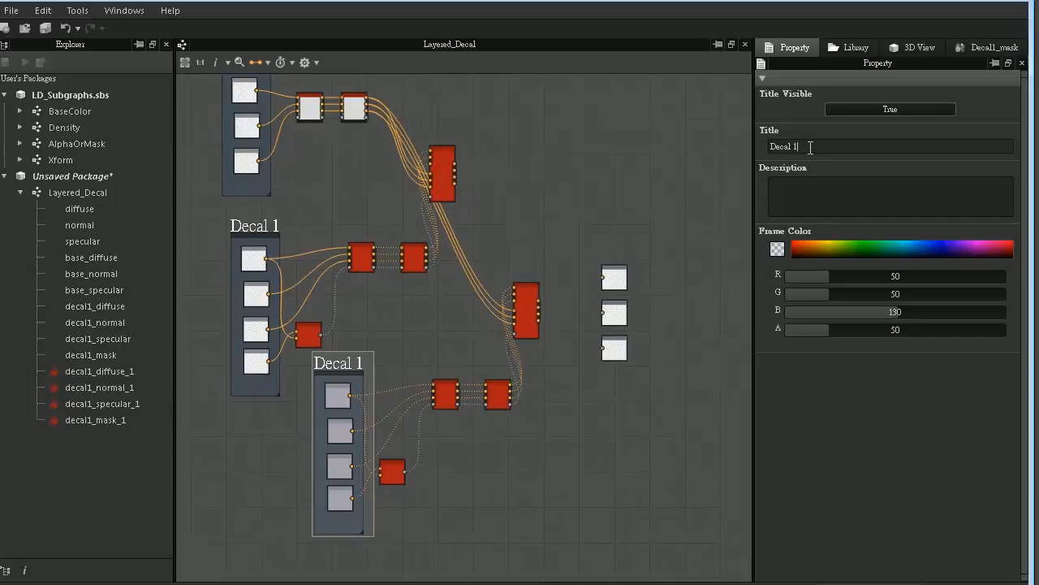
pyautogui.write('2')
pyautogui.click(377, 384)
# - Set the Group attribute of the Decal 2 frame's Diffuse input to "Decal 2"
pyautogui.doubleClick(341, 396)
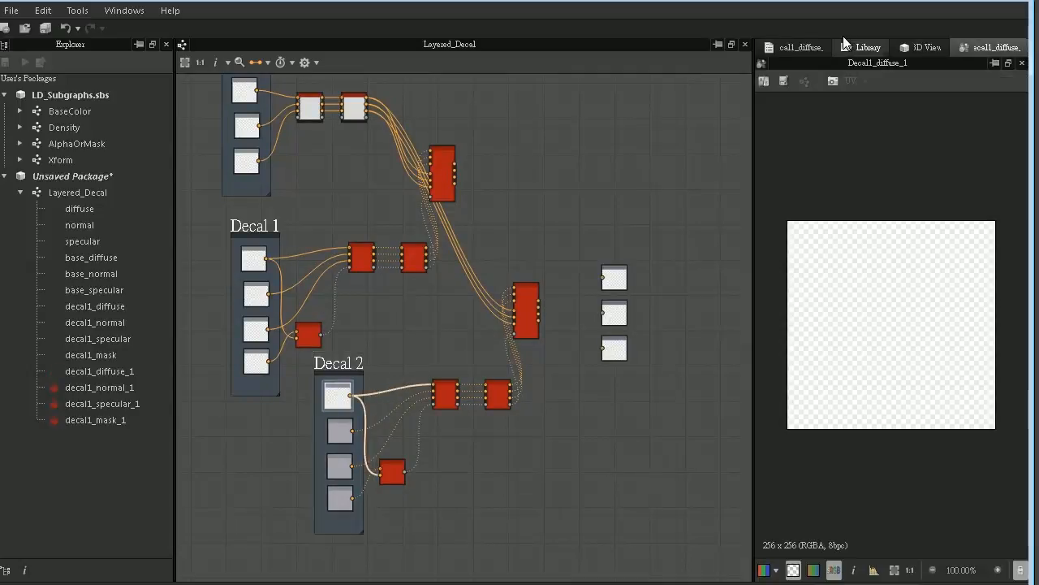
pyautogui.click(795, 46)
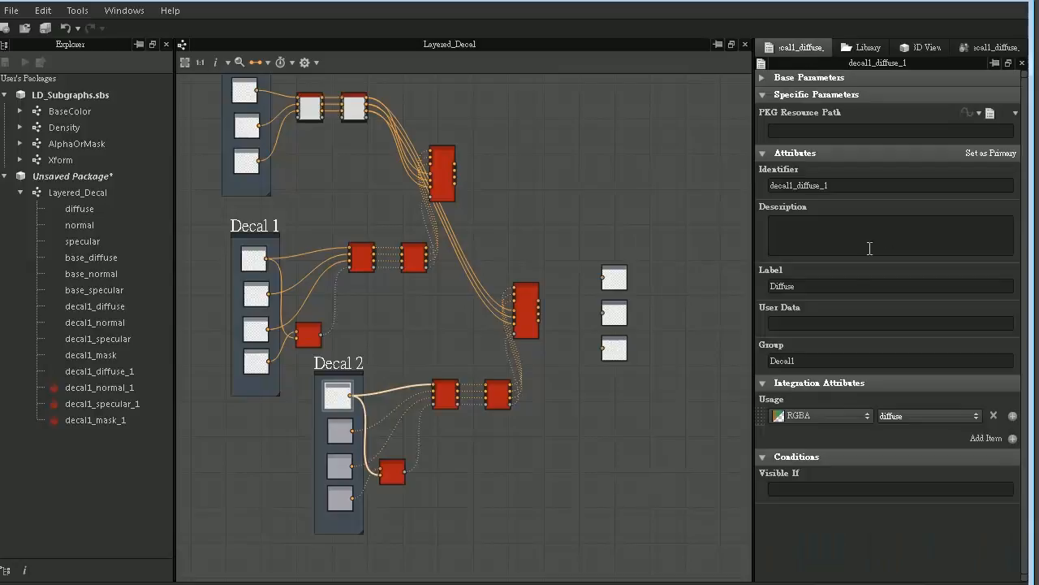
pyautogui.click(804, 360)
pyautogui.write('Decal1')
pyautogui.press('Return')
pyautogui.write('Decal 2')
pyautogui.press('Return')
pyautogui.hotkey('ctrl', 'c')
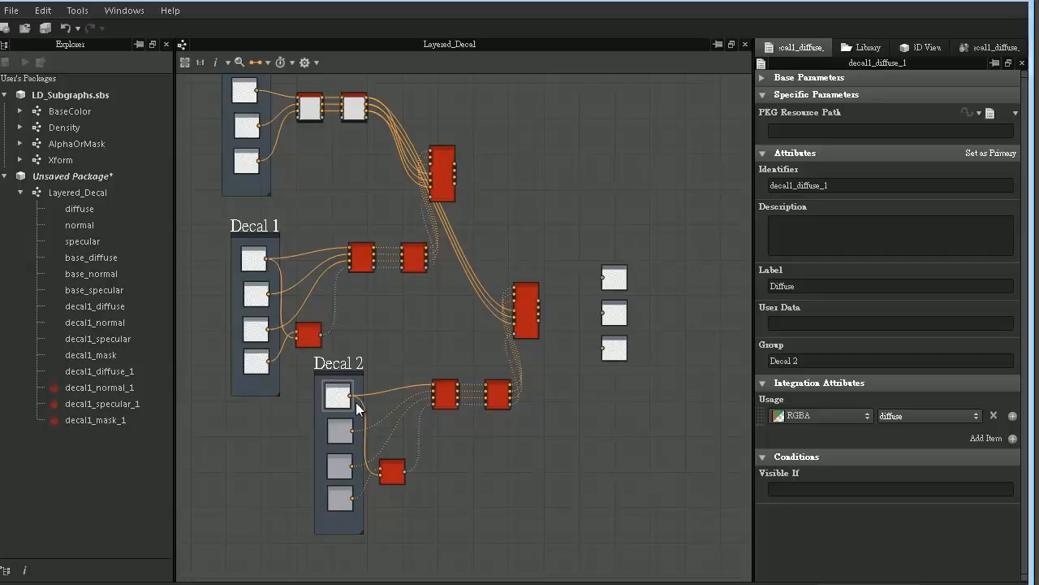
# - Set the Group attribute of the Decal 2 frame's Normal input to "Decal 2"
pyautogui.doubleClick(339, 431)
pyautogui.click(806, 42)
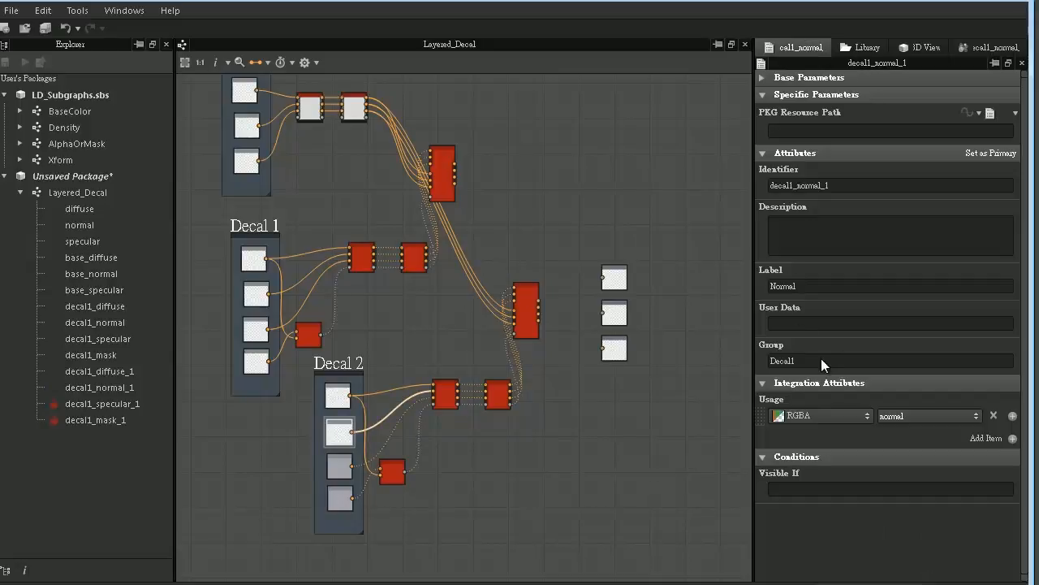
pyautogui.moveTo(821, 358); pyautogui.dragTo(723, 350)
pyautogui.hotkey('ctrl', 'v')
pyautogui.write('+')
pyautogui.press('BackSpace')
# - Recheck the Decal 2 Diffuse input's attributes and set the Specular input's Group attribute to "Decal 2"
pyautogui.doubleClick(338, 395)
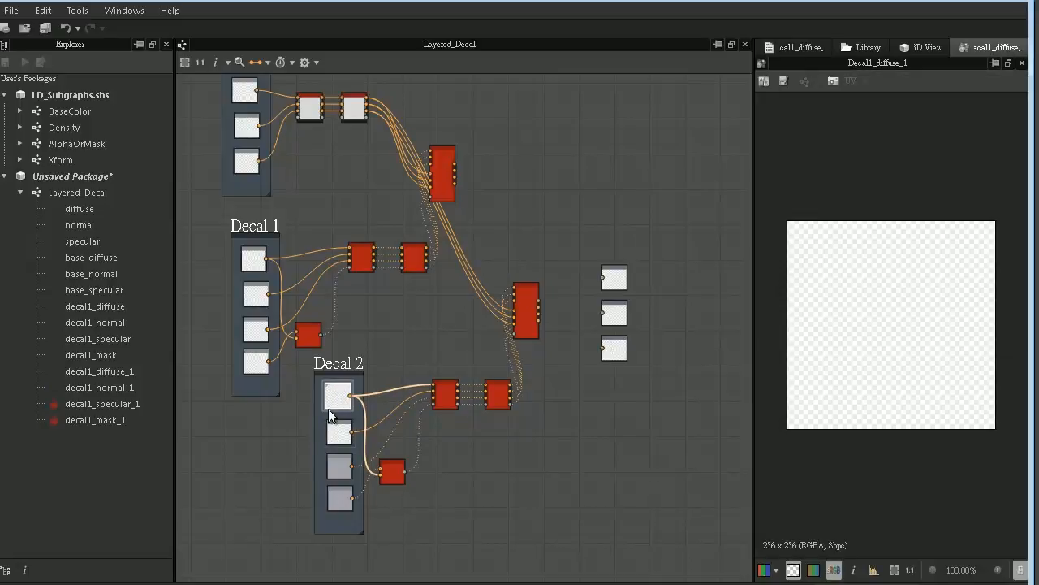
pyautogui.click(800, 47)
pyautogui.doubleClick(340, 466)
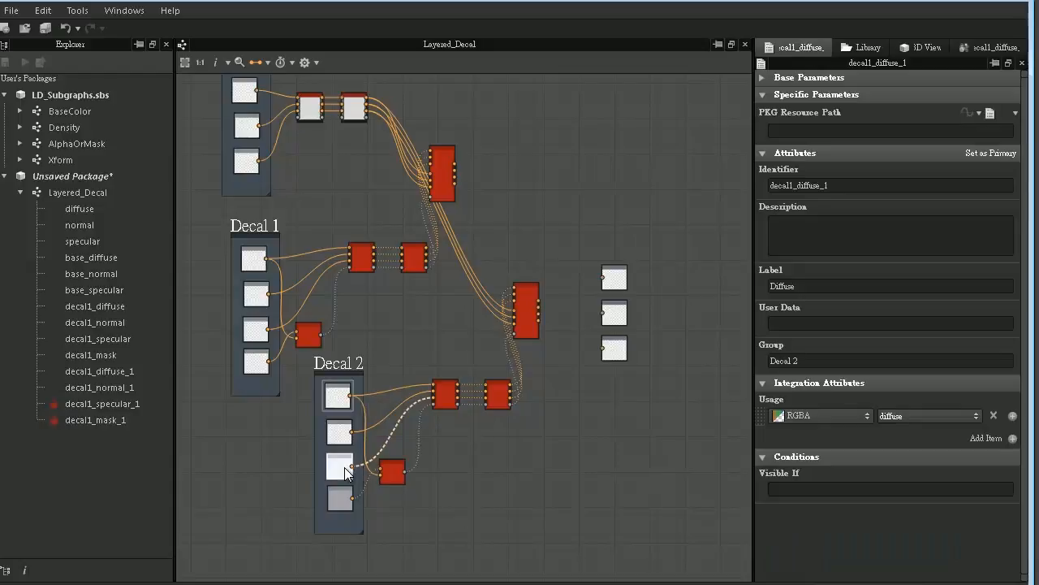
pyautogui.click(799, 47)
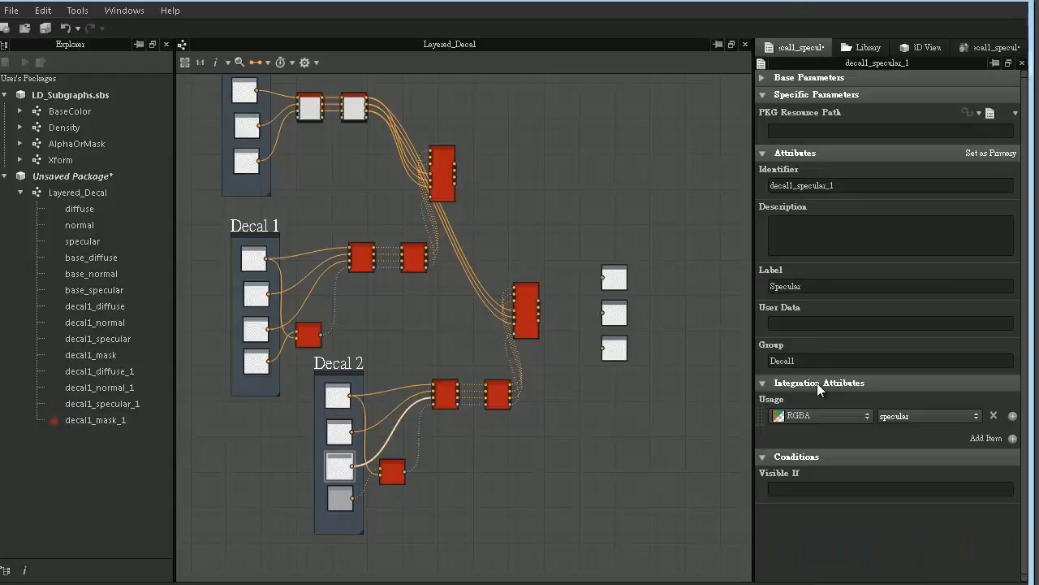
pyautogui.moveTo(813, 362); pyautogui.dragTo(714, 363)
pyautogui.hotkey('ctrl', 'v')
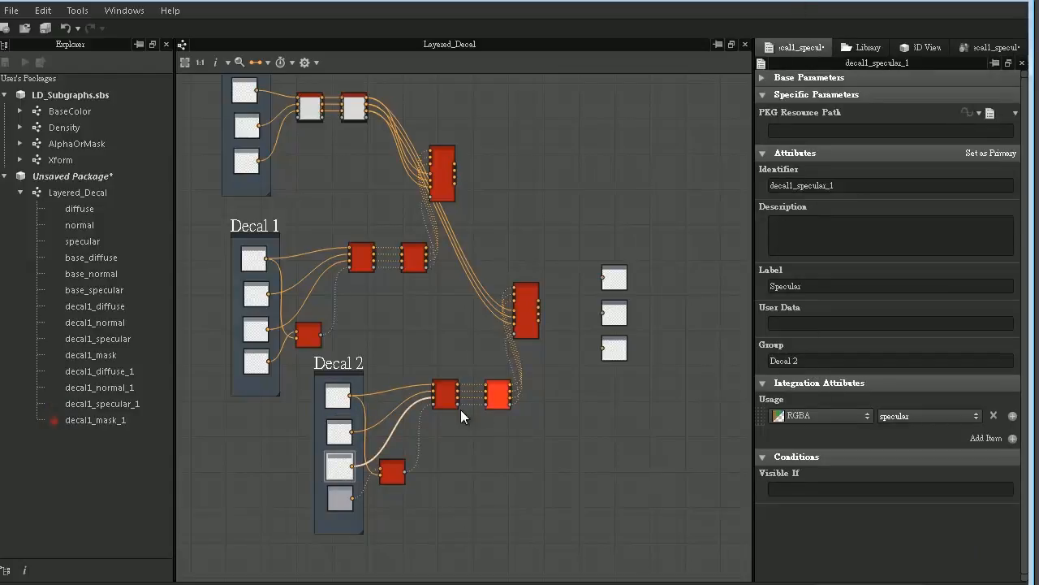
# - Set the Group attribute of the Decal 2 frame's Mask input to "Decal 2"
pyautogui.doubleClick(338, 494)
pyautogui.click(802, 46)
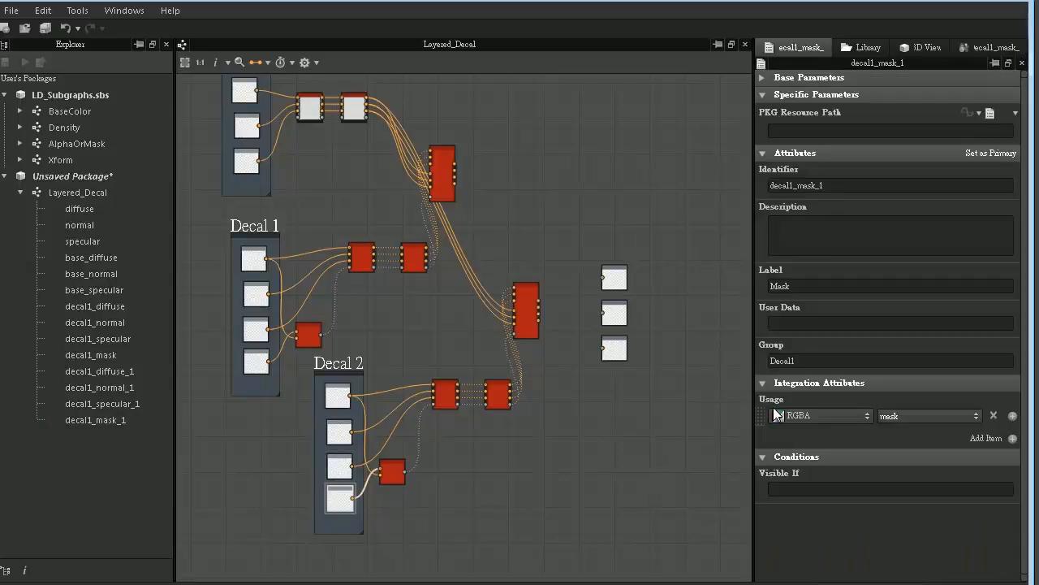
pyautogui.moveTo(810, 364); pyautogui.dragTo(696, 346)
pyautogui.hotkey('ctrl', 'v')
pyautogui.click(372, 339)
# - Change the Group attribute of the Decal 1 frame's Diffuse input to "Decal 1", with a space
pyautogui.scroll(2, 372, 343)
pyautogui.moveTo(372, 342); pyautogui.dragTo(437, 326, button='middle')
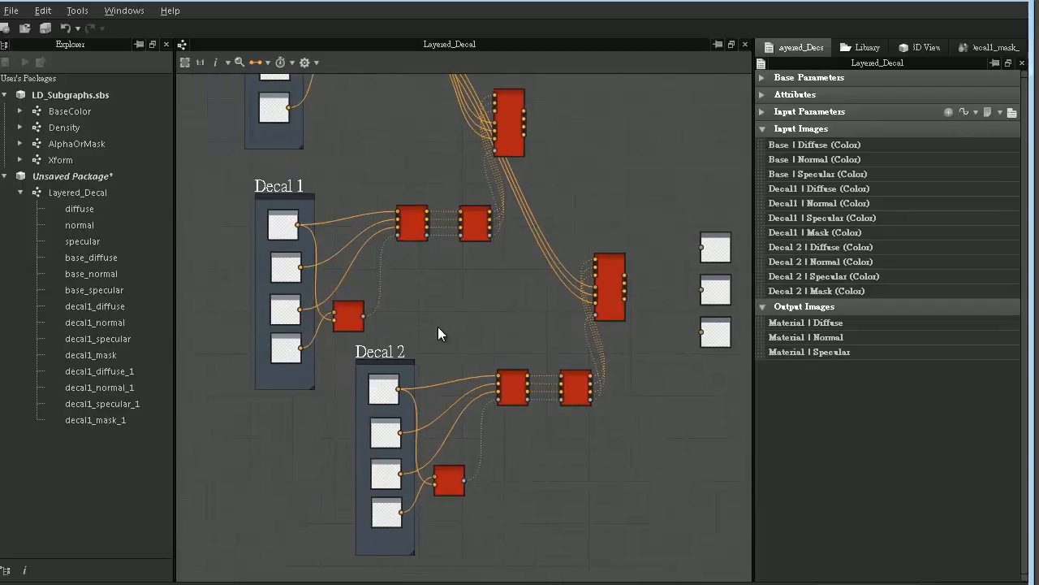
pyautogui.scroll(1, 437, 326)
pyautogui.doubleClick(251, 203)
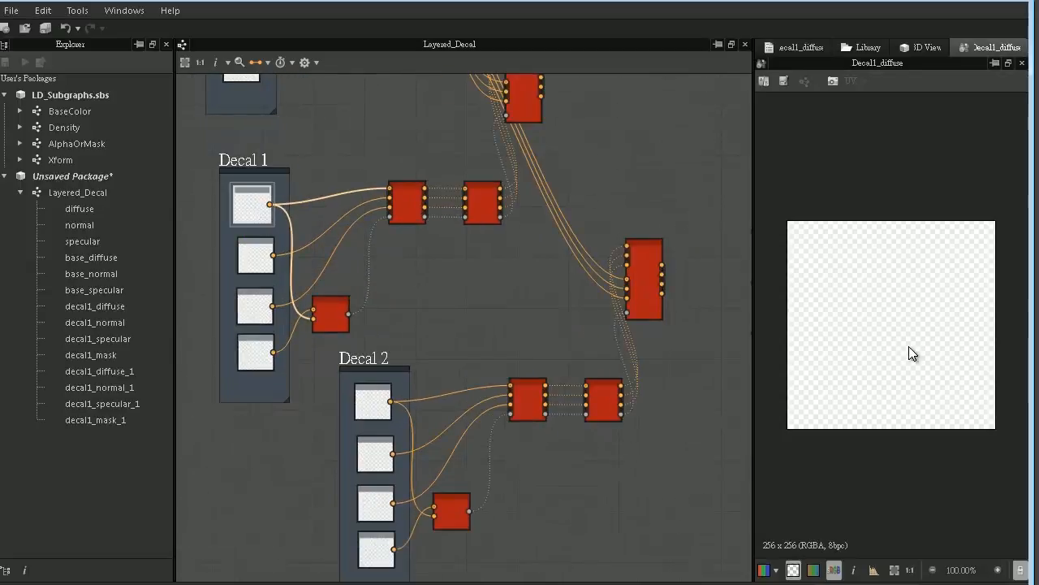
pyautogui.click(812, 48)
pyautogui.moveTo(800, 363); pyautogui.dragTo(642, 362)
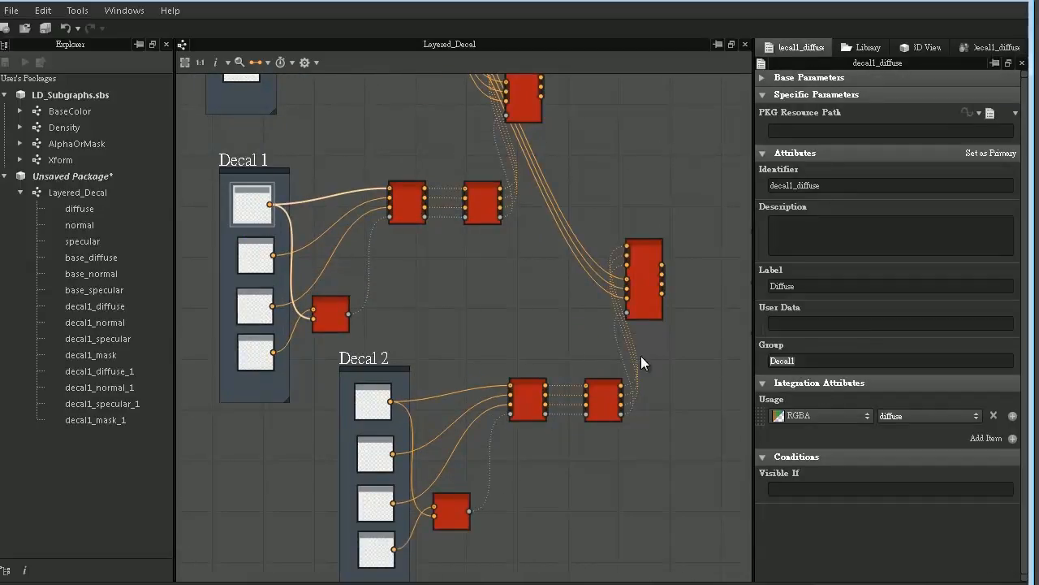
pyautogui.write('Decal 1')
# - Change the Group attribute of the Decal 1 frame's Normal and Specular inputs to "Decal 1"
pyautogui.doubleClick(256, 254)
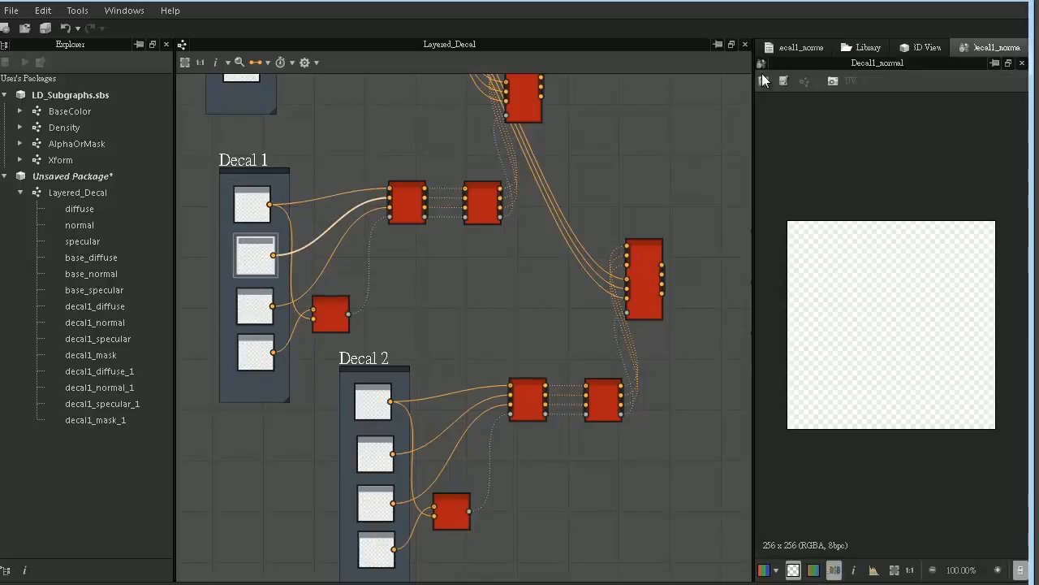
pyautogui.click(796, 47)
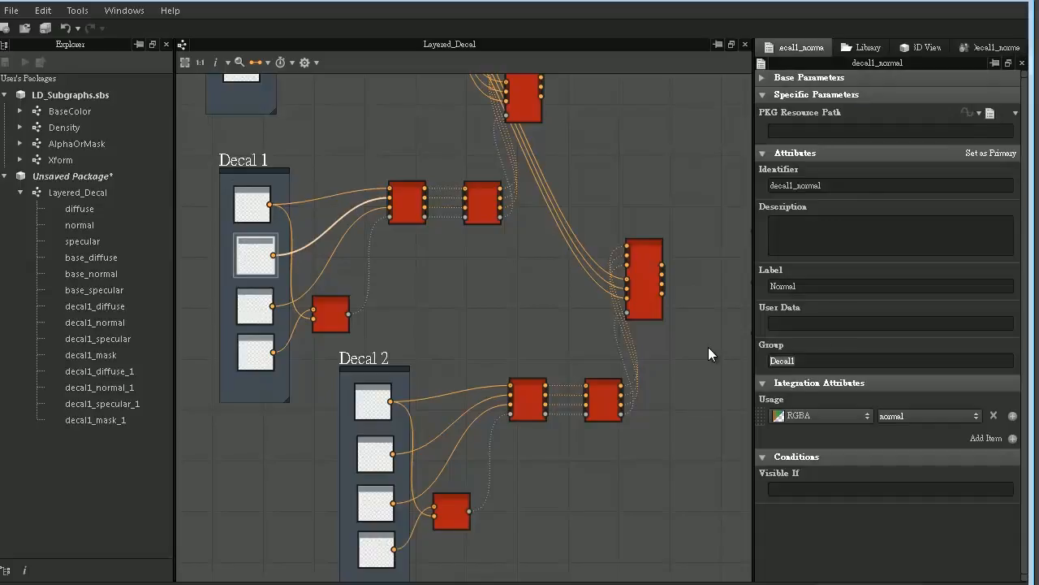
pyautogui.doubleClick(256, 306)
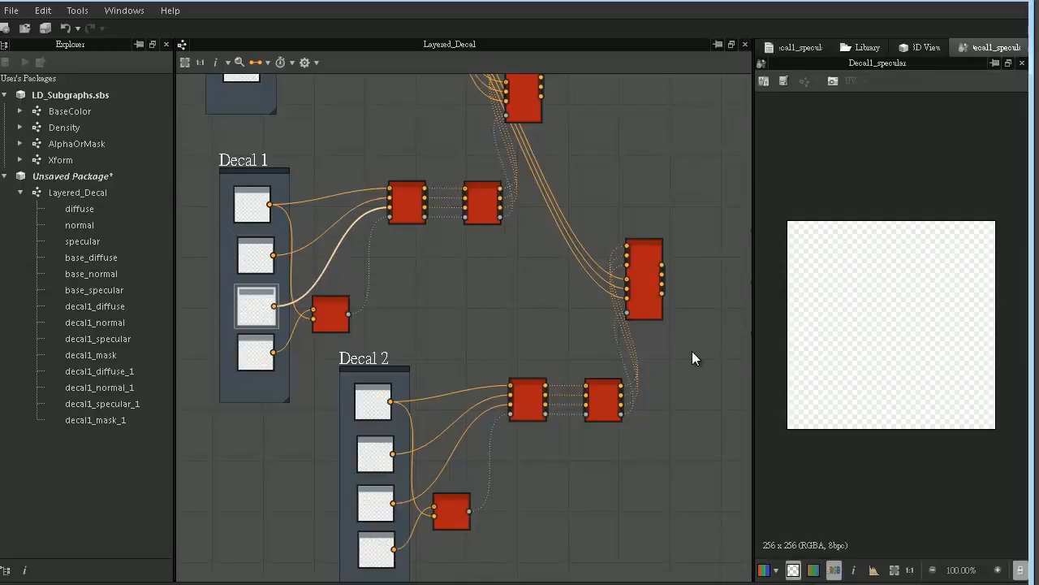
pyautogui.click(796, 47)
pyautogui.moveTo(805, 362); pyautogui.dragTo(700, 353)
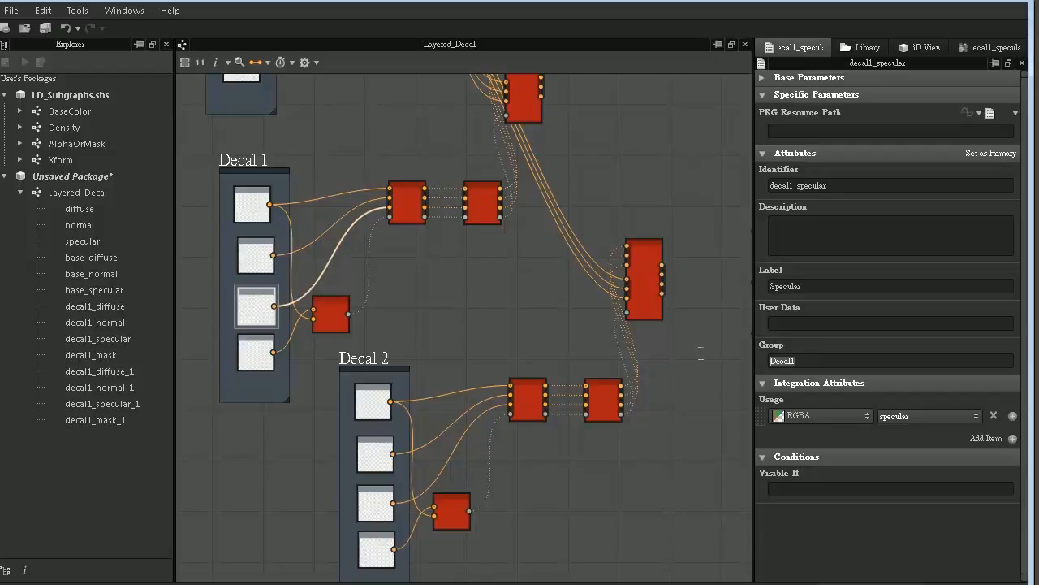
# - Change the Group attribute of the Decal 1 frame's Mask input to "Decal 1"
pyautogui.doubleClick(252, 359)
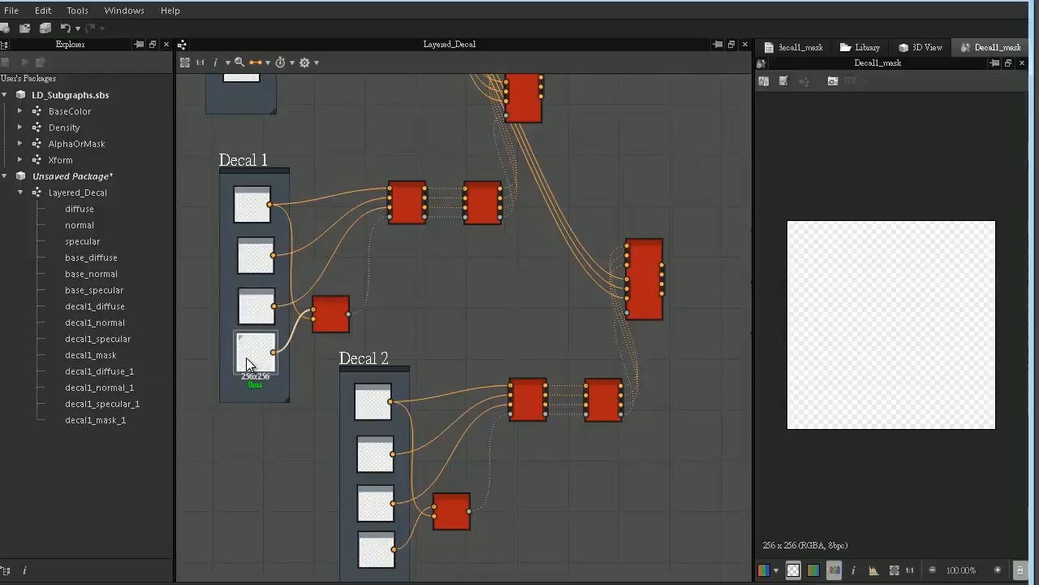
pyautogui.click(804, 48)
pyautogui.moveTo(843, 362); pyautogui.dragTo(602, 350)
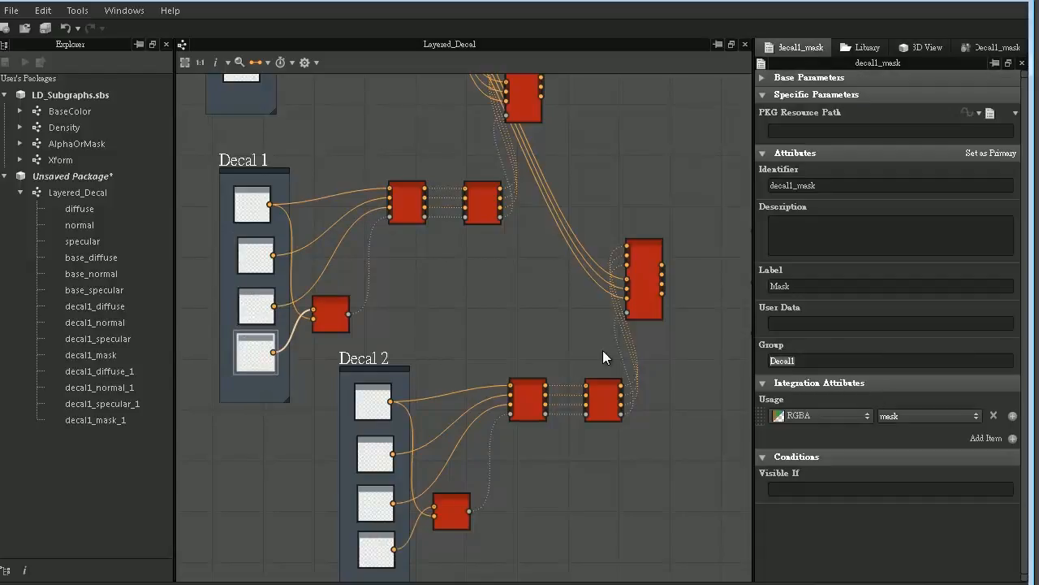
pyautogui.click(366, 321)
pyautogui.moveTo(559, 311); pyautogui.dragTo(497, 239, button='middle')
pyautogui.scroll(-1, 499, 243)
pyautogui.moveTo(580, 195); pyautogui.dragTo(538, 255, button='middle')
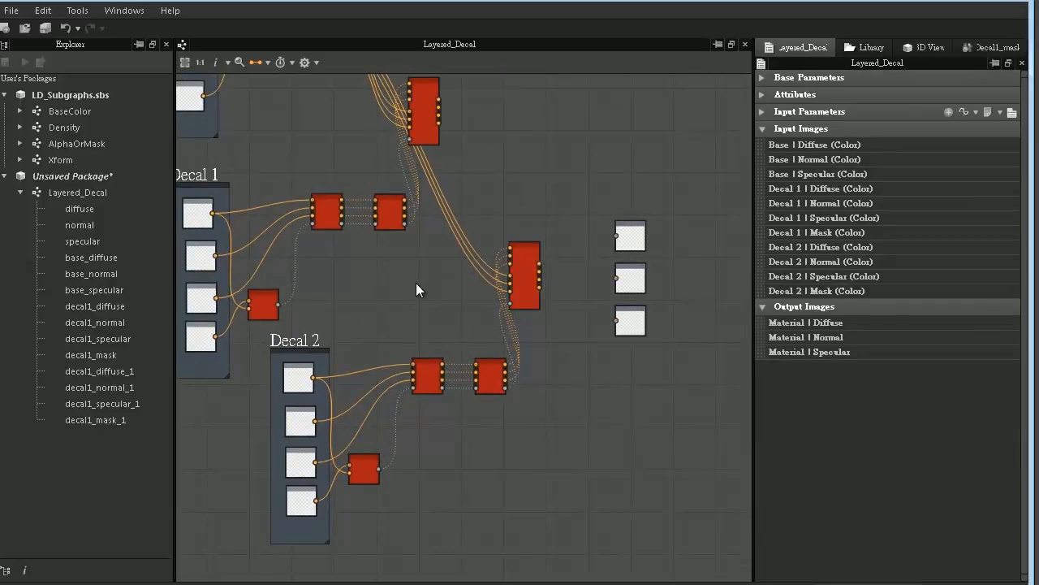
# - Connect the first Material Blend's diffuse, normal and specular outputs to the second Material Blend's lower color inputs, replacing the Base links
pyautogui.moveTo(469, 279); pyautogui.dragTo(599, 353, button='middle')
pyautogui.scroll(1, 481, 410)
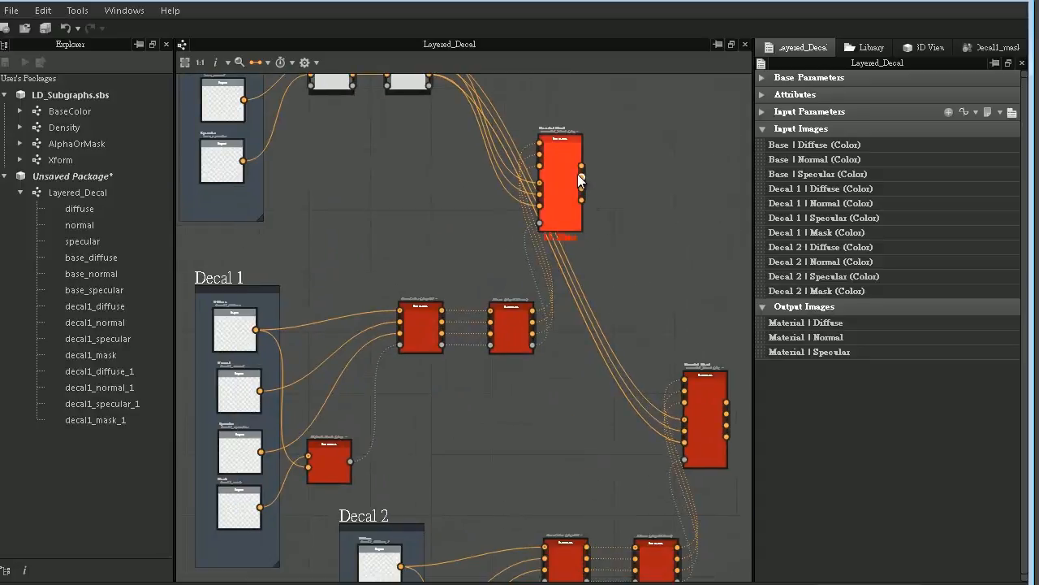
pyautogui.moveTo(638, 369); pyautogui.dragTo(685, 420)
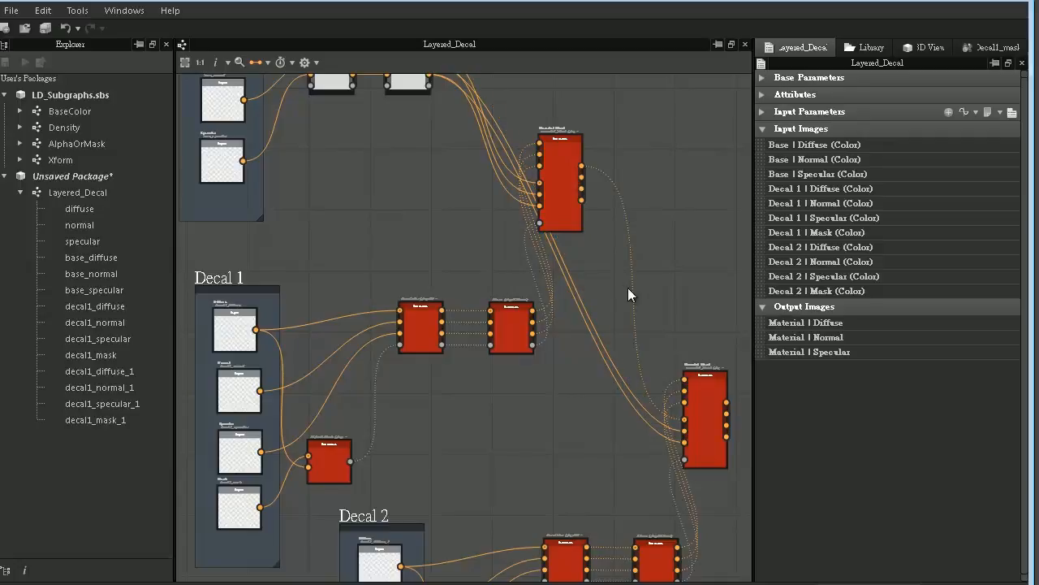
pyautogui.moveTo(584, 177); pyautogui.dragTo(683, 431)
pyautogui.moveTo(591, 188); pyautogui.dragTo(684, 442)
# - Connect the second Material Blend's outputs to the graph's Diffuse, Normal and Specular output nodes
pyautogui.moveTo(594, 386); pyautogui.dragTo(262, 280, button='middle')
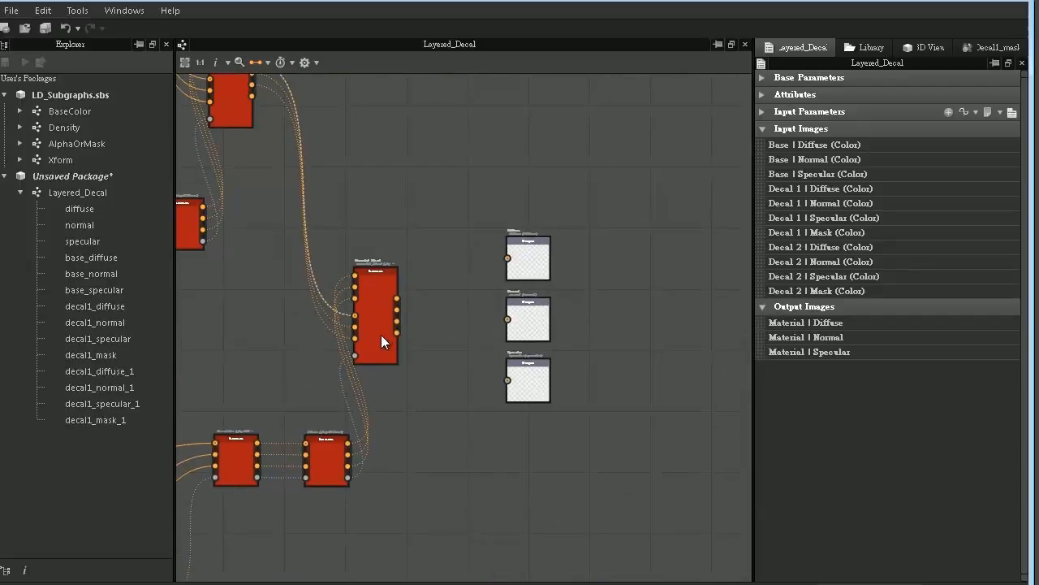
pyautogui.moveTo(398, 298); pyautogui.dragTo(507, 258)
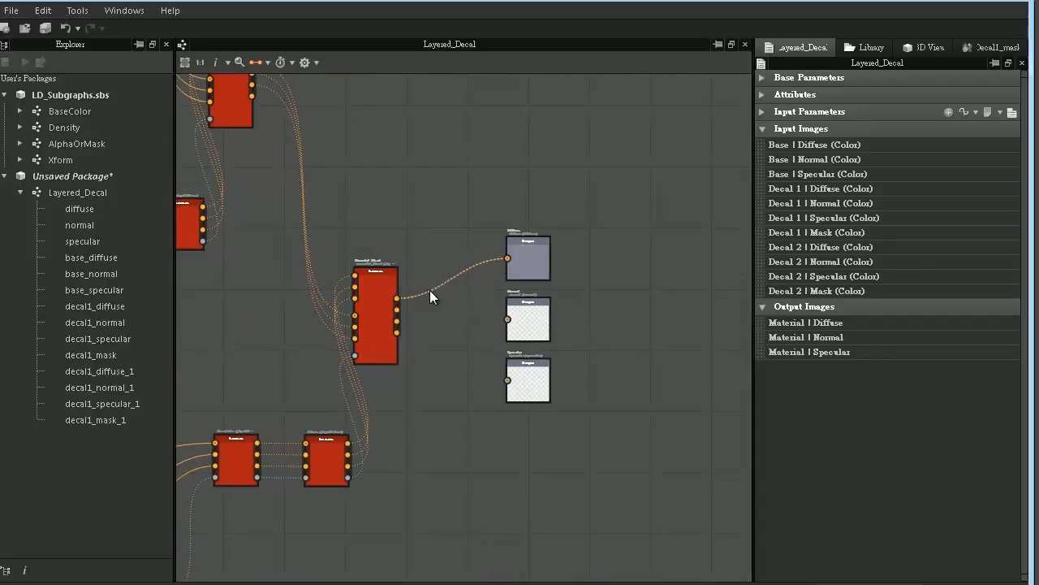
pyautogui.moveTo(396, 309); pyautogui.dragTo(508, 319)
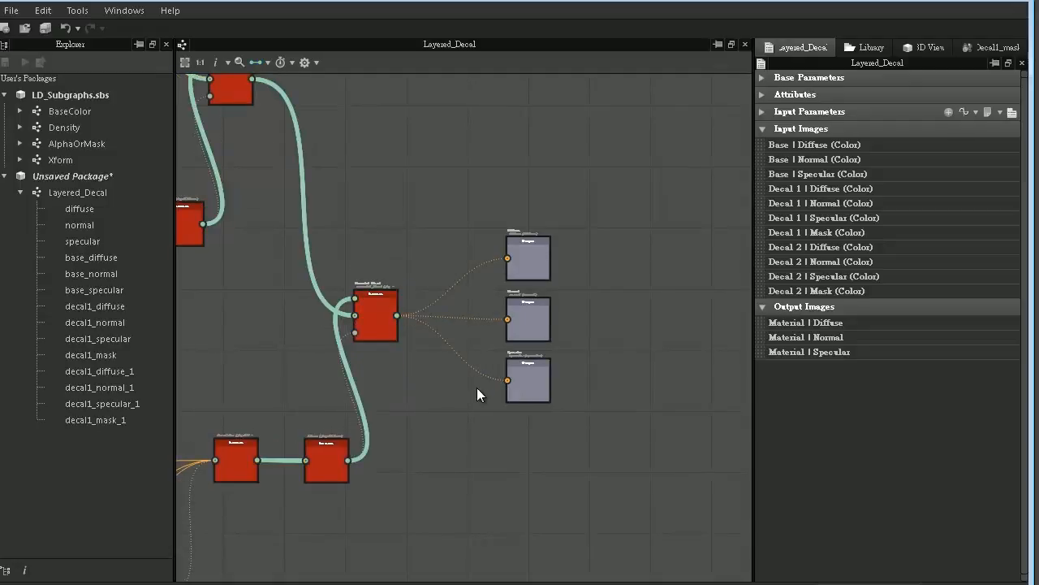
# - Examine the whole graph with its material links collapsed, from the output nodes to Base's BaseColor and Density instances
pyautogui.scroll(-2, 476, 387)
pyautogui.moveTo(372, 343); pyautogui.dragTo(494, 317, button='middle')
pyautogui.scroll(-2, 470, 347)
pyautogui.scroll(1, 501, 322)
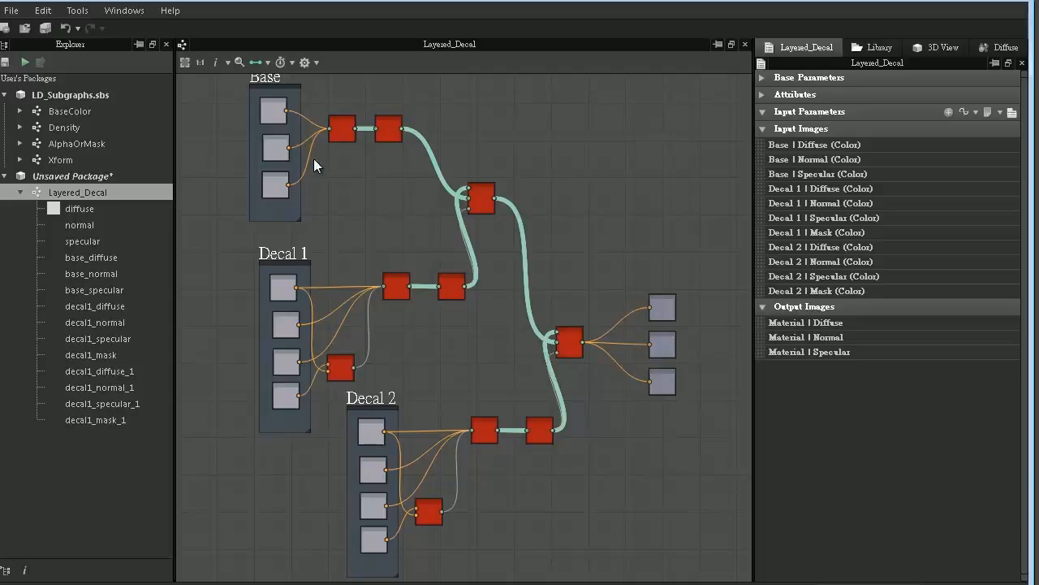
pyautogui.scroll(2, 455, 410)
pyautogui.scroll(3, 456, 410)
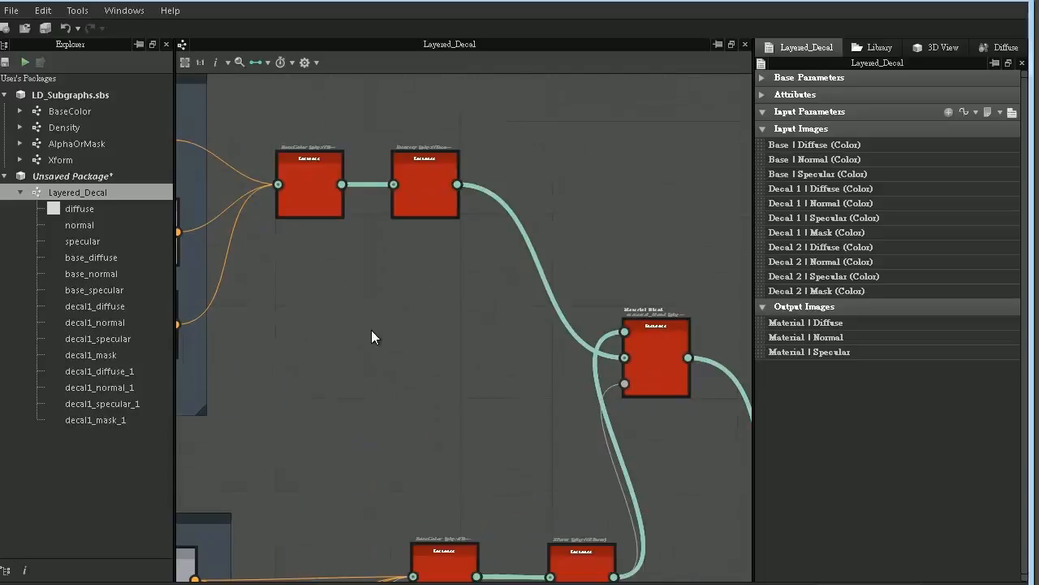
pyautogui.moveTo(356, 281); pyautogui.dragTo(476, 410, button='middle')
pyautogui.scroll(1, 466, 420)
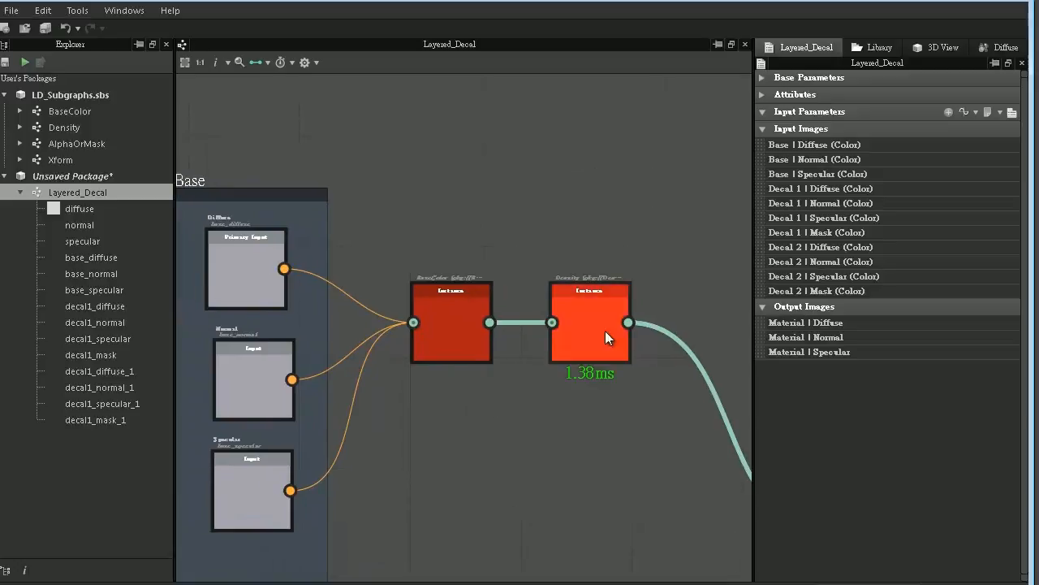
# - Expose the Density parameter of Base's Density instance as a graph input named density
pyautogui.doubleClick(606, 312)
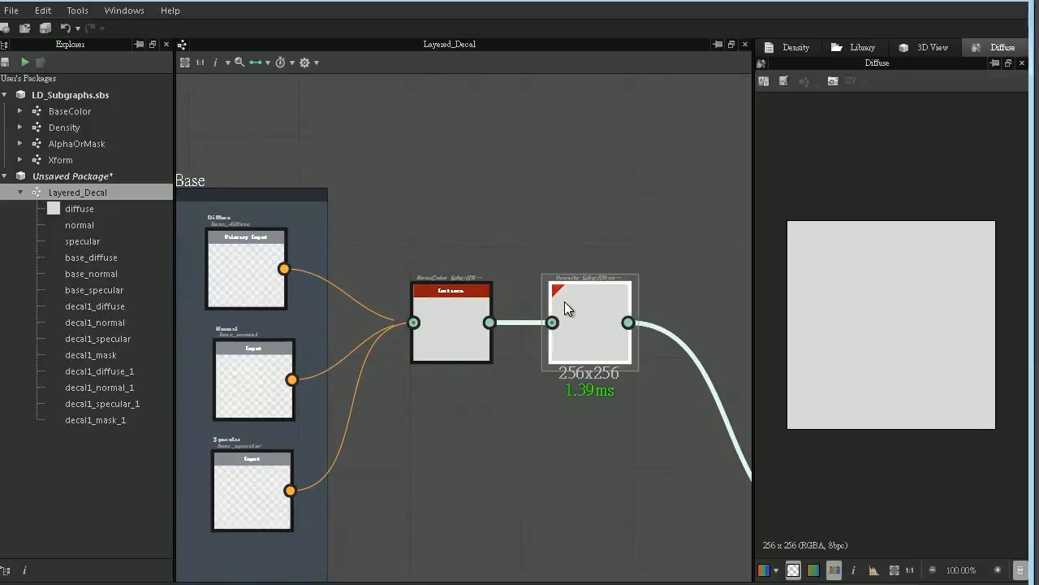
pyautogui.click(790, 48)
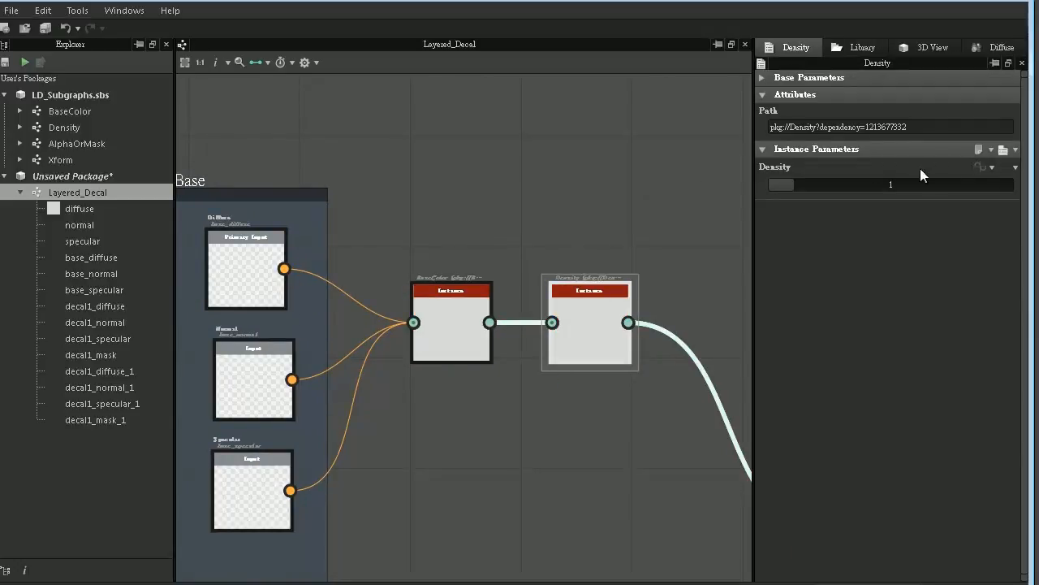
pyautogui.click(992, 167)
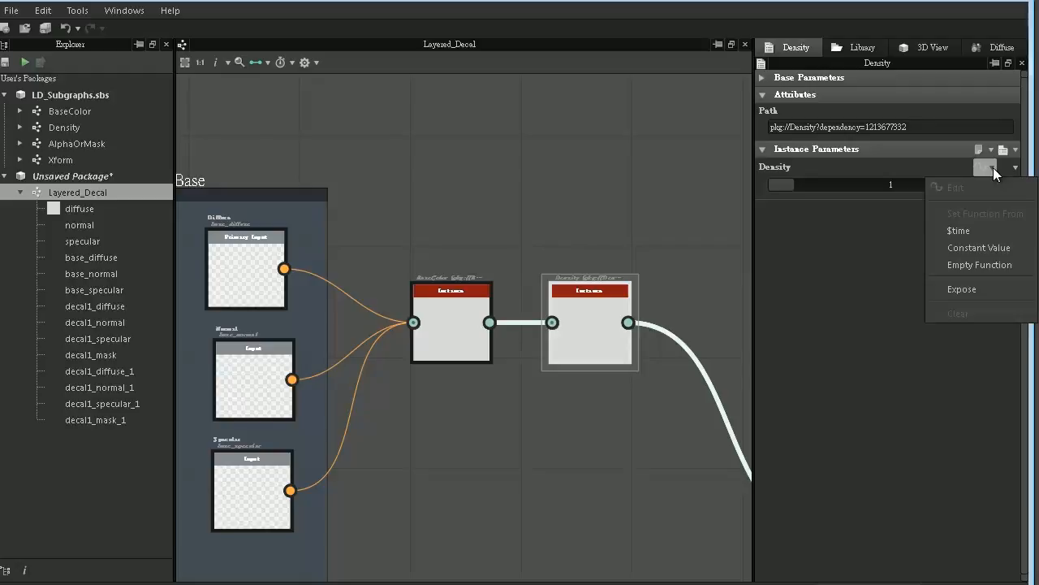
pyautogui.click(983, 289)
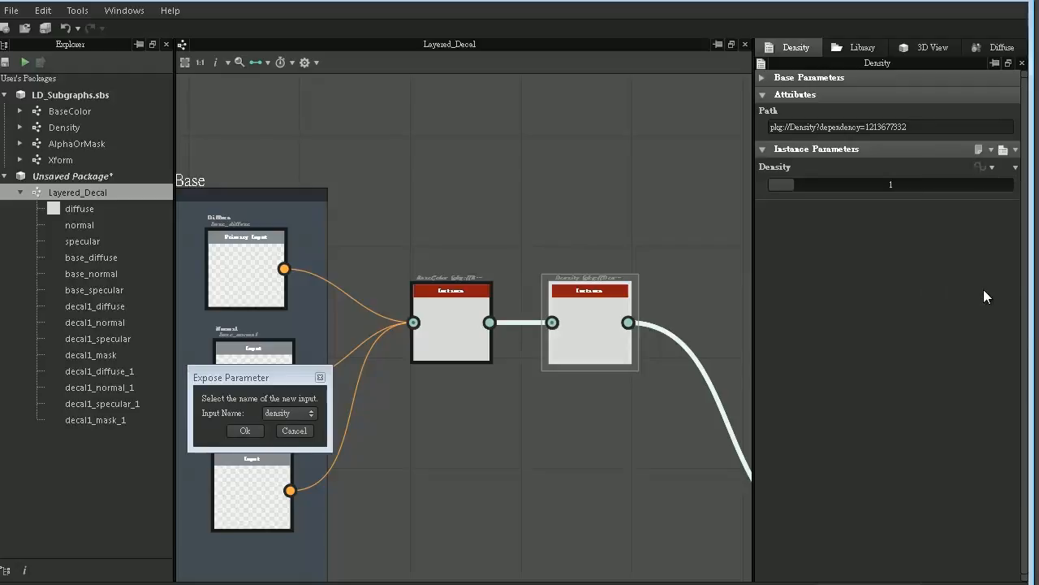
pyautogui.click(312, 412)
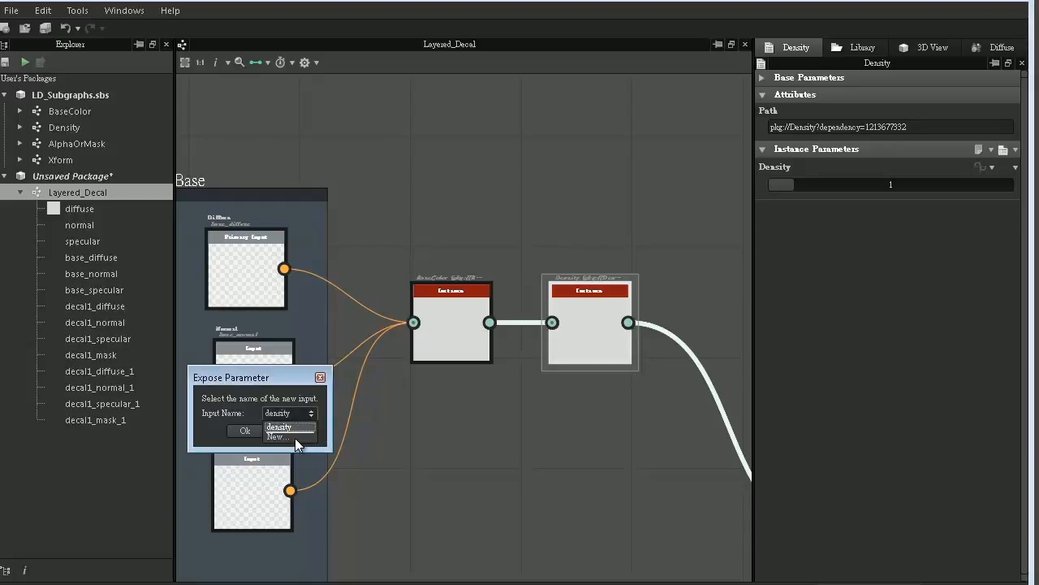
pyautogui.click(292, 426)
pyautogui.click(248, 429)
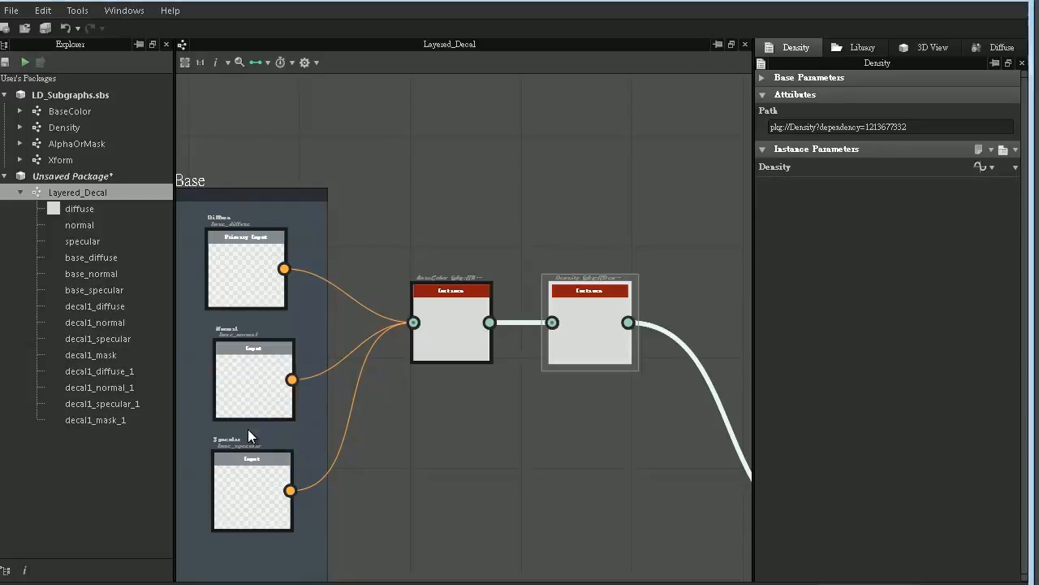
# - Assign the graph's exposed Density input parameter to the group "Base"
pyautogui.click(603, 190)
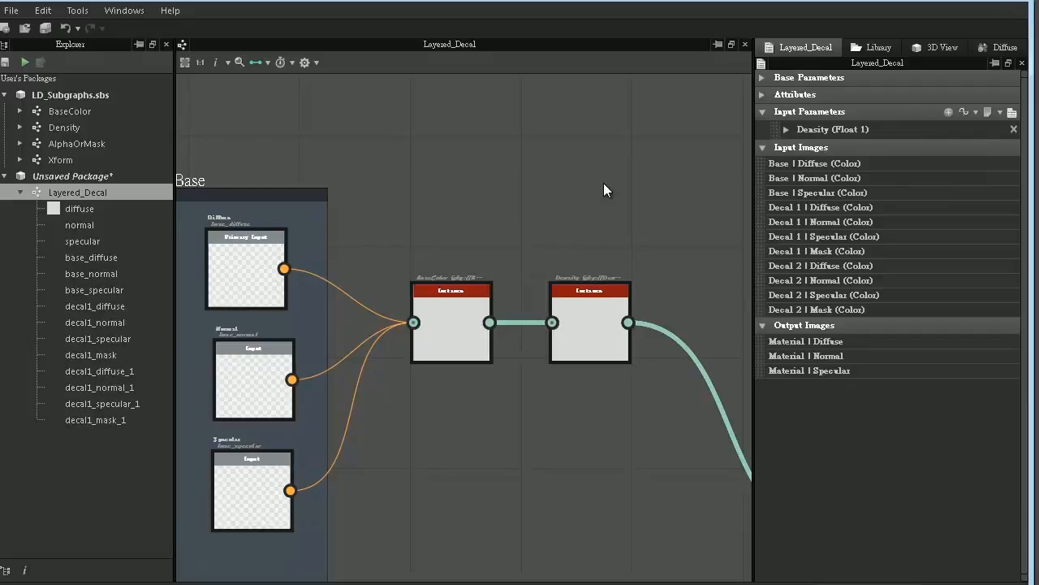
pyautogui.click(786, 130)
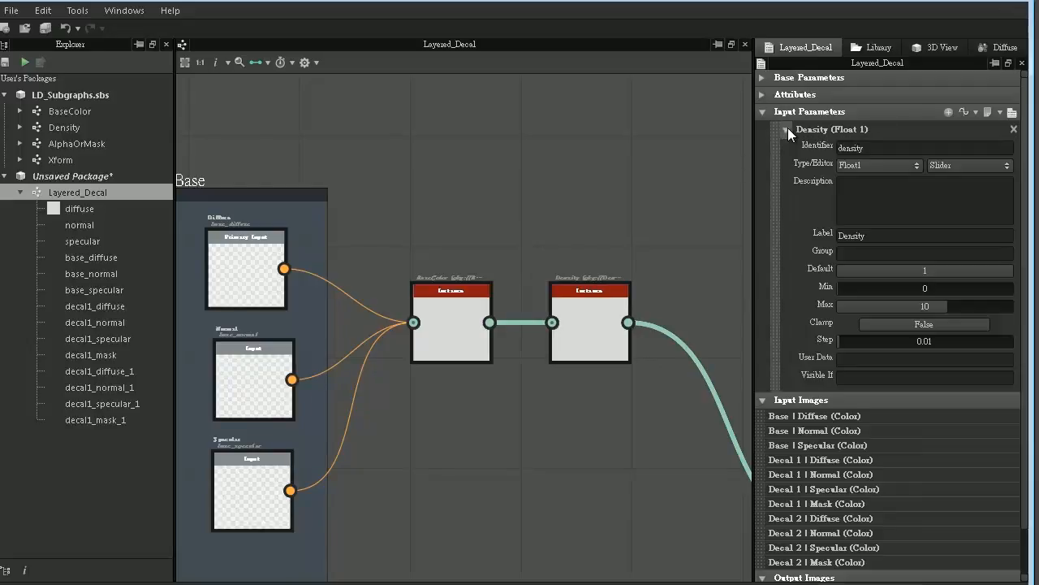
pyautogui.click(852, 254)
pyautogui.write('Base')
pyautogui.press('Return')
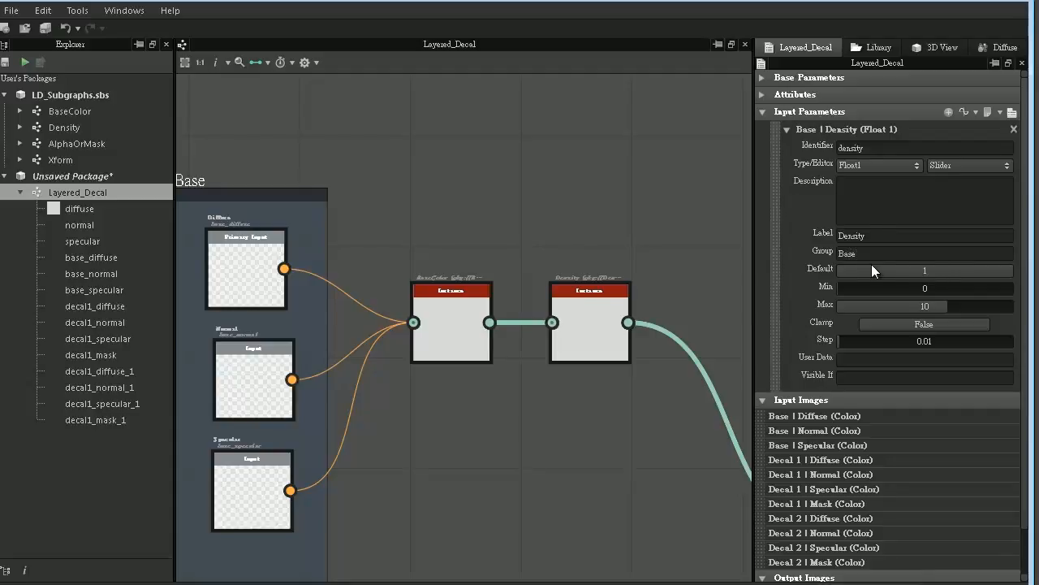
# - Set the exposed Density parameter's minimum to 1 and its Clamp option to True
pyautogui.doubleClick(879, 289)
pyautogui.write('1')
pyautogui.press('Return')
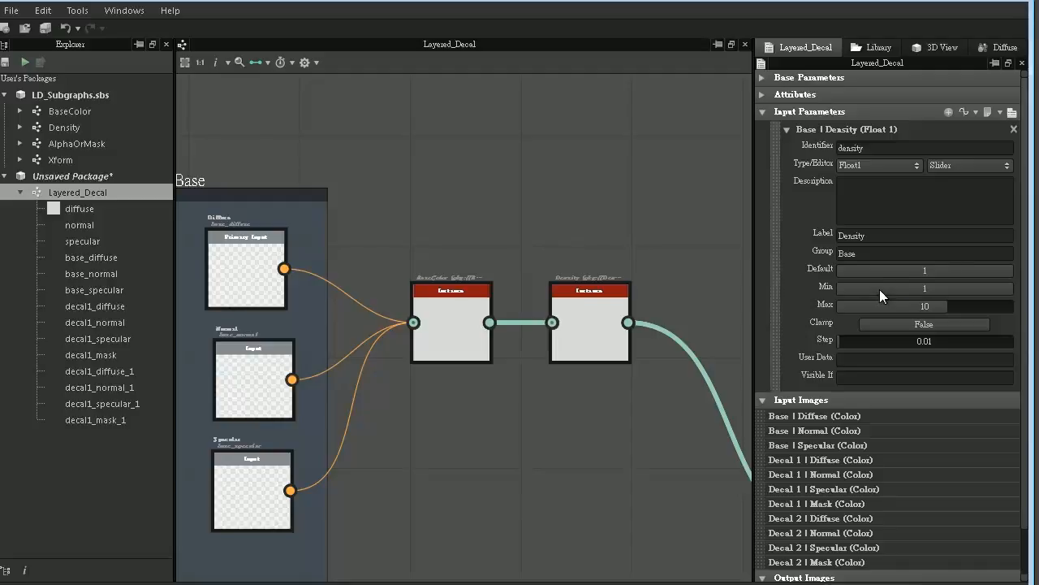
pyautogui.click(923, 324)
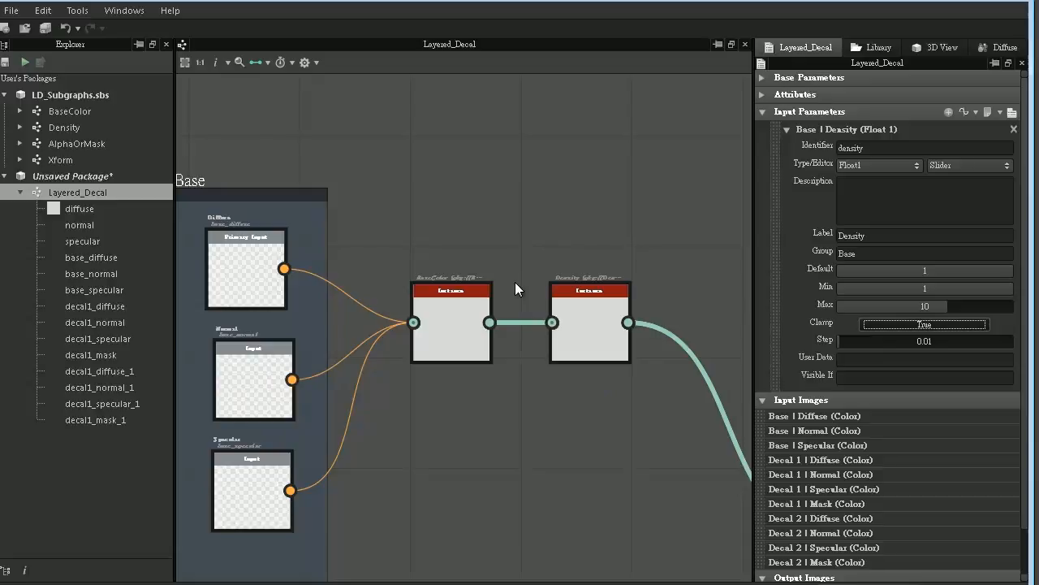
# - Expose the Diffuse Opacity of the first Material Blend, fed by Base and Decal 1, as the graph input diffuse_opacity
pyautogui.moveTo(534, 323); pyautogui.dragTo(341, 65, button='middle')
pyautogui.scroll(-2, 482, 160)
pyautogui.moveTo(545, 230); pyautogui.dragTo(468, 182, button='middle')
pyautogui.scroll(2, 469, 182)
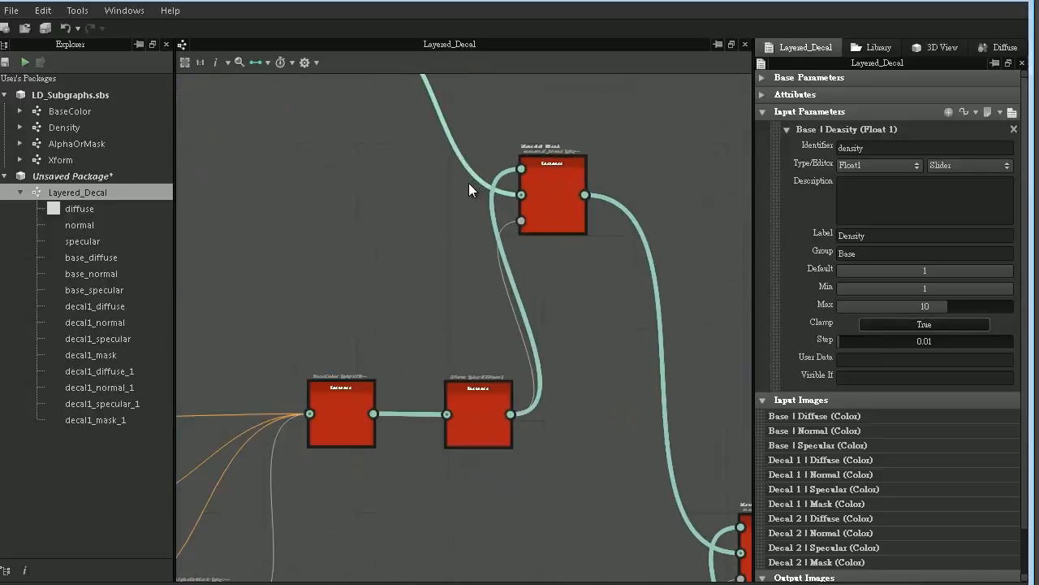
pyautogui.doubleClick(591, 204)
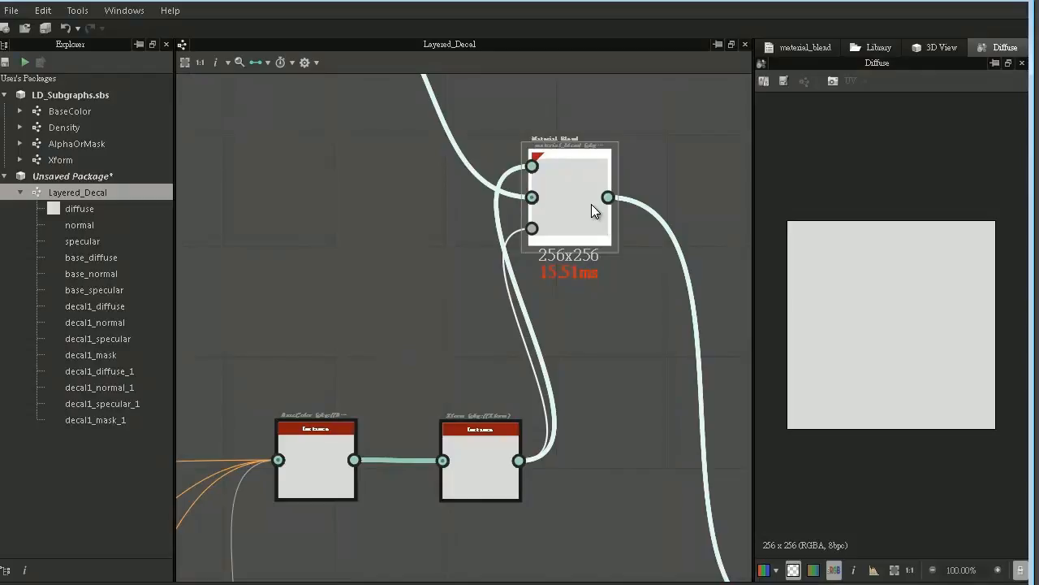
pyautogui.click(812, 48)
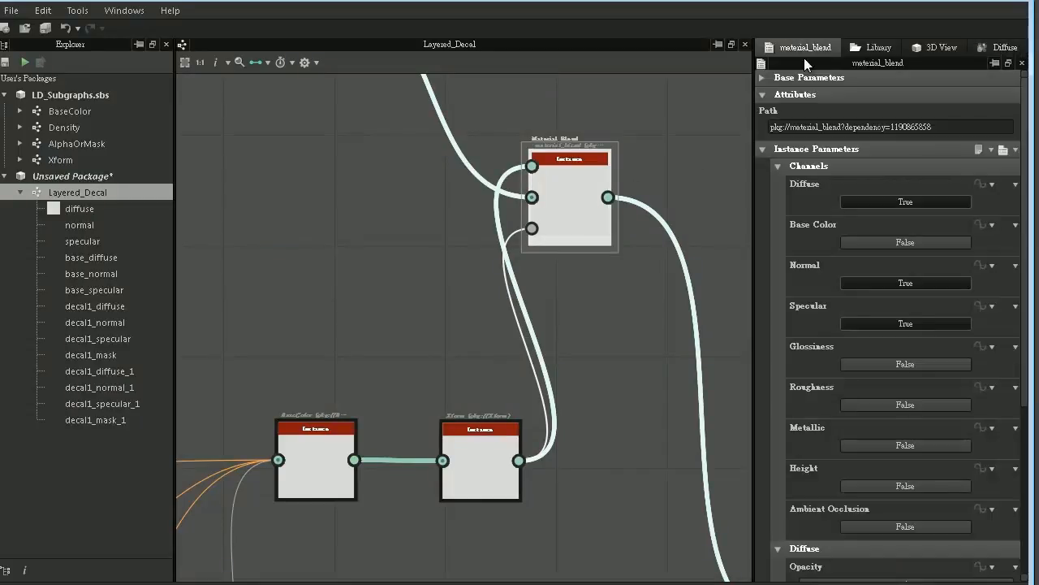
pyautogui.click(777, 165)
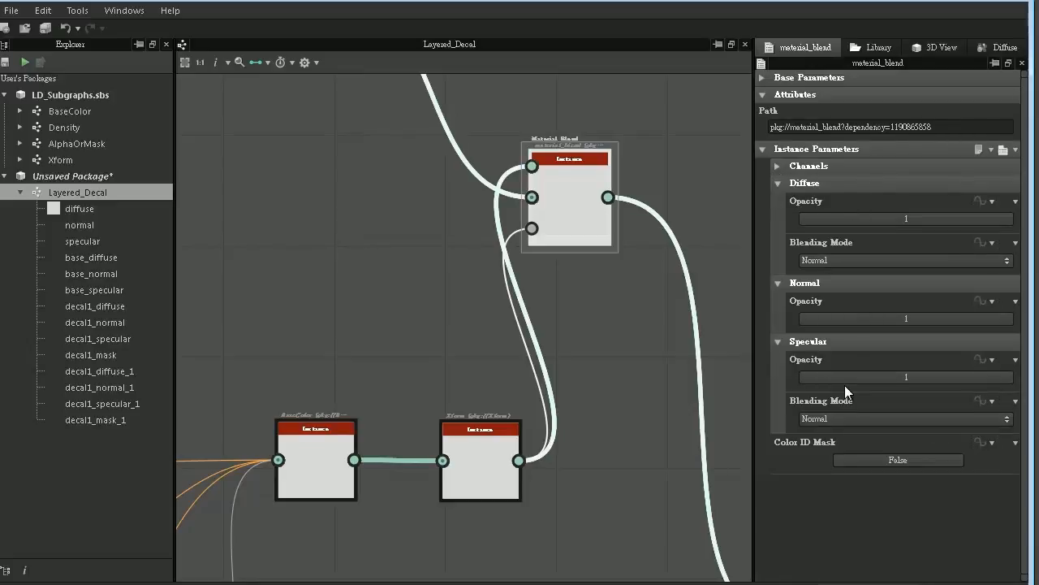
pyautogui.click(987, 201)
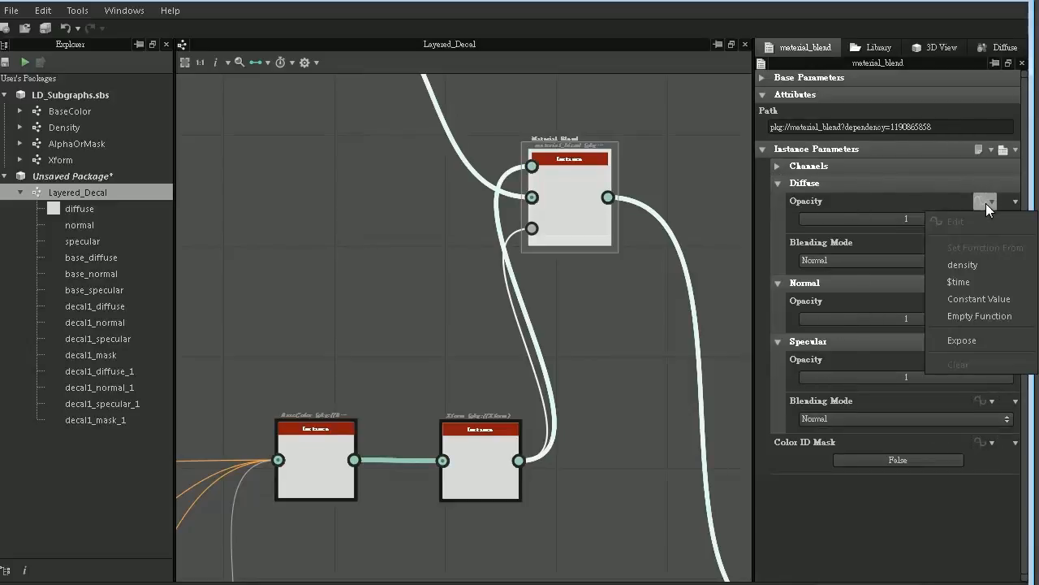
pyautogui.click(984, 341)
pyautogui.click(309, 414)
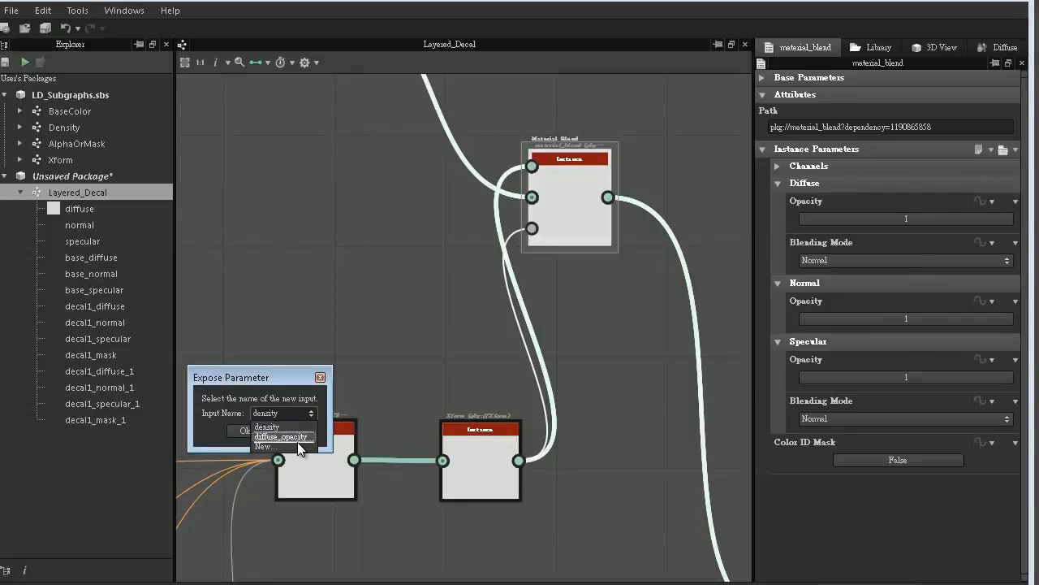
pyautogui.click(302, 438)
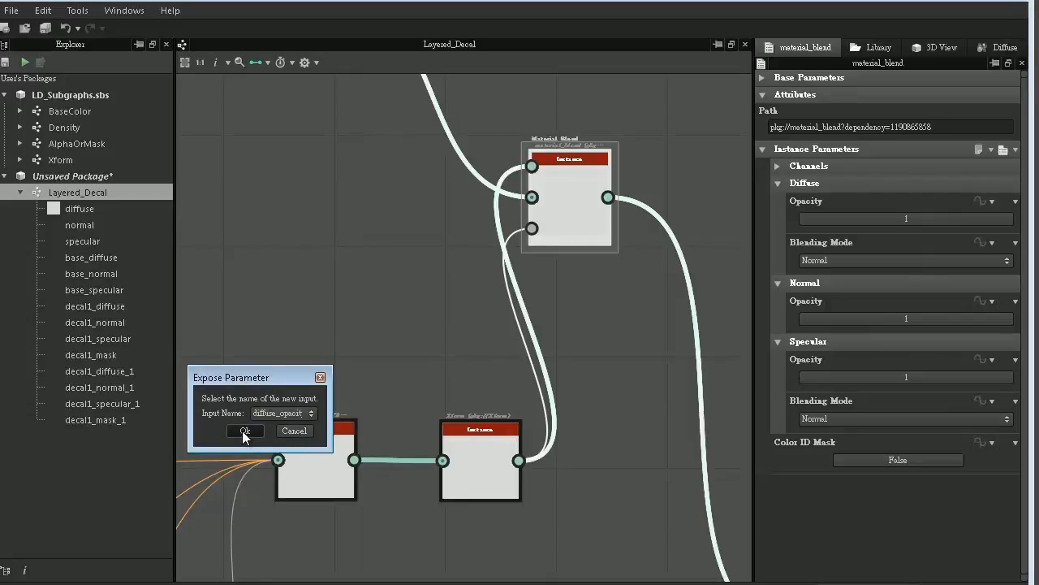
pyautogui.click(244, 430)
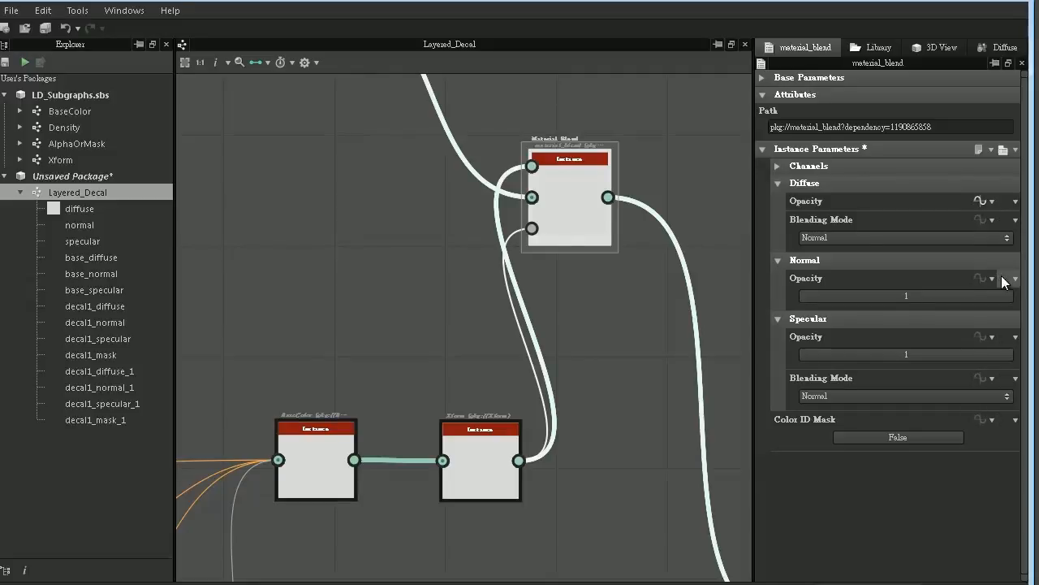
# - Expose the first Material Blend's Normal Opacity as the graph input normal_opacity
pyautogui.click(986, 277)
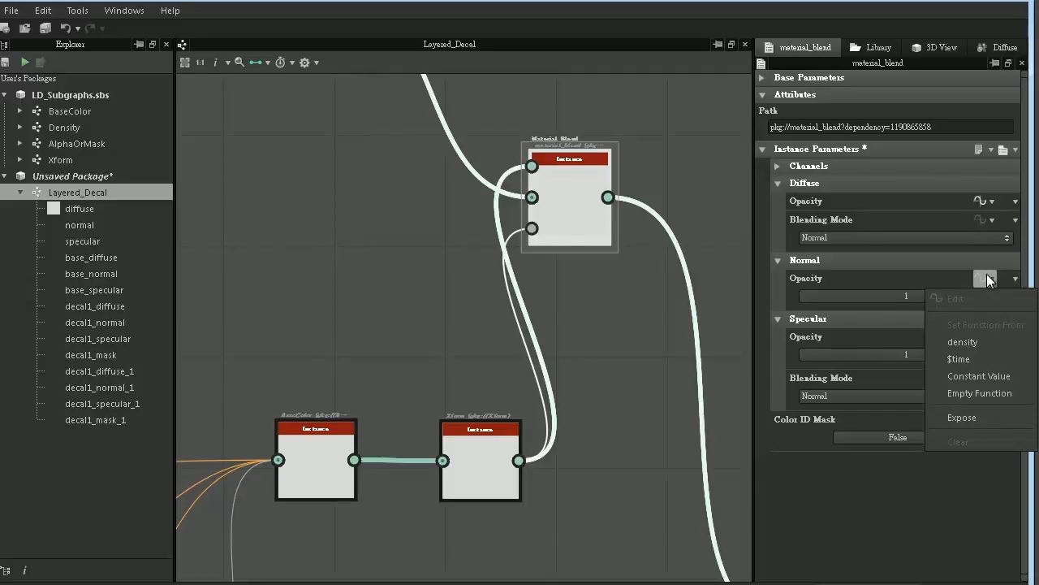
pyautogui.click(967, 417)
pyautogui.click(305, 412)
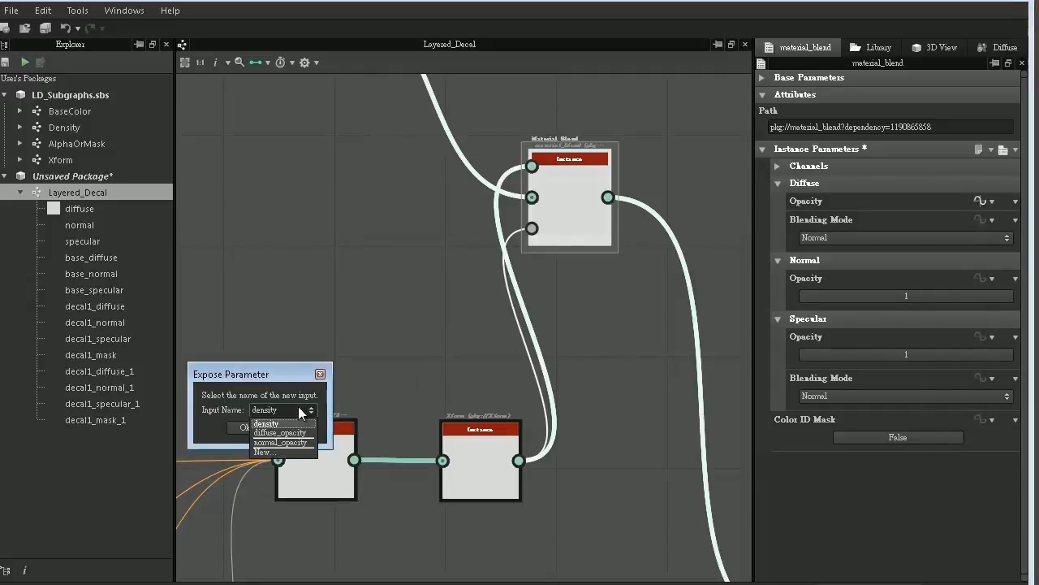
pyautogui.click(281, 443)
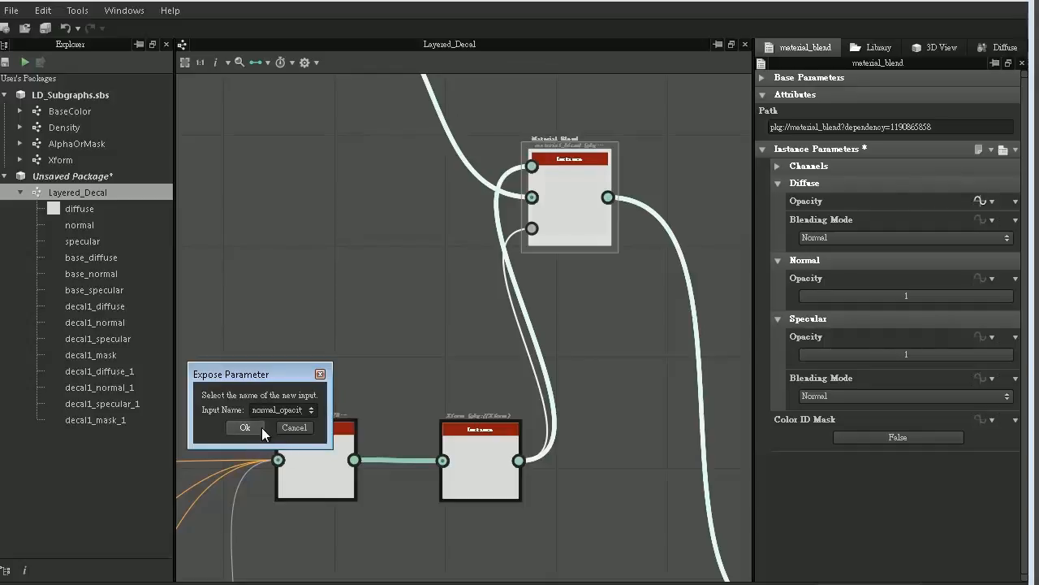
pyautogui.click(244, 427)
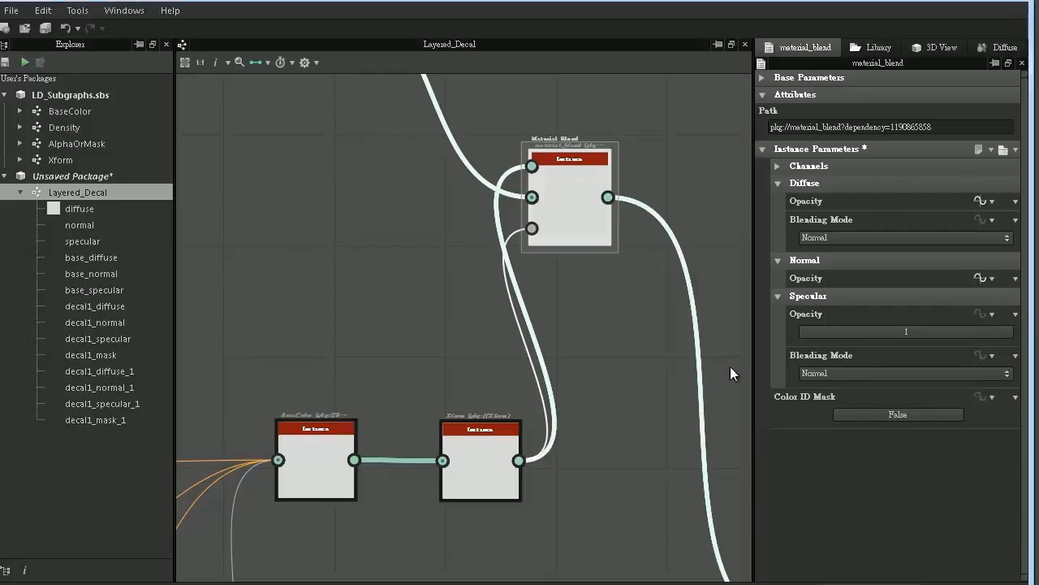
# - Expose the first Material Blend's Specular Opacity as the graph input specular_opacity
pyautogui.click(991, 314)
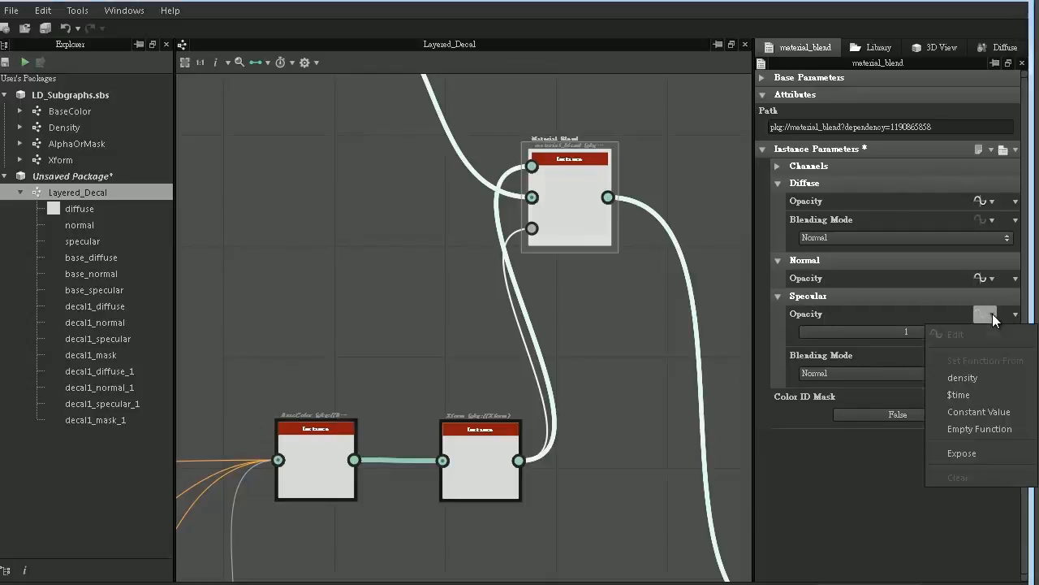
pyautogui.click(976, 449)
pyautogui.click(315, 412)
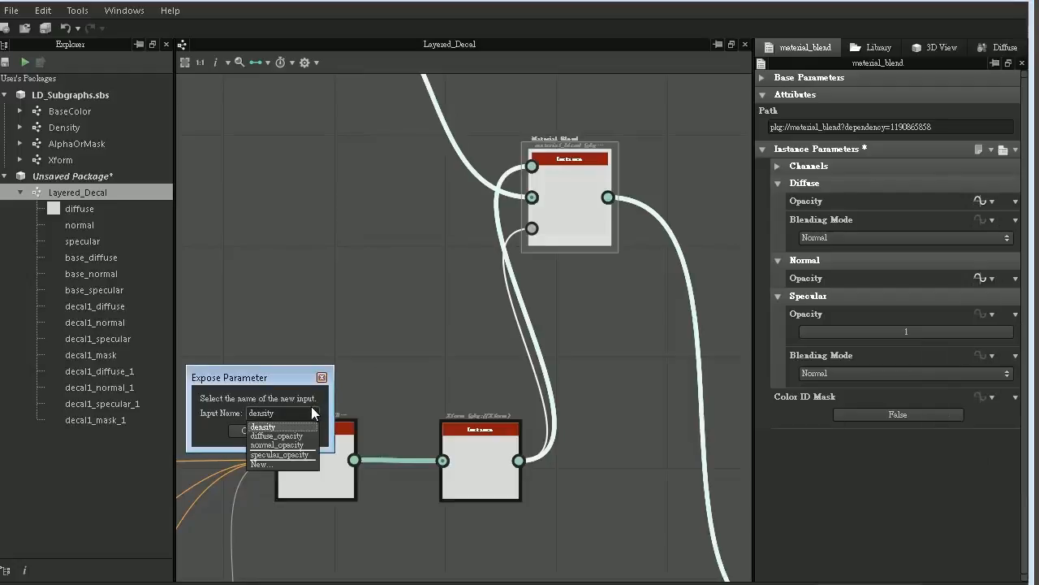
pyautogui.click(300, 454)
pyautogui.click(253, 434)
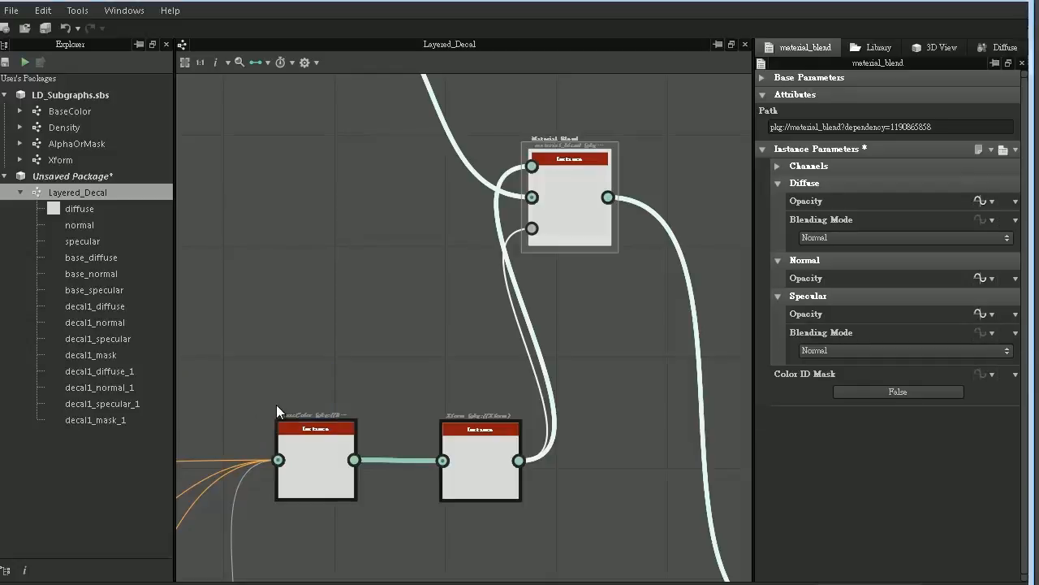
# - Label the graph's diffuse_opacity input parameter "Diffuse Strength" and set its group to "Decal 1"
pyautogui.click(383, 335)
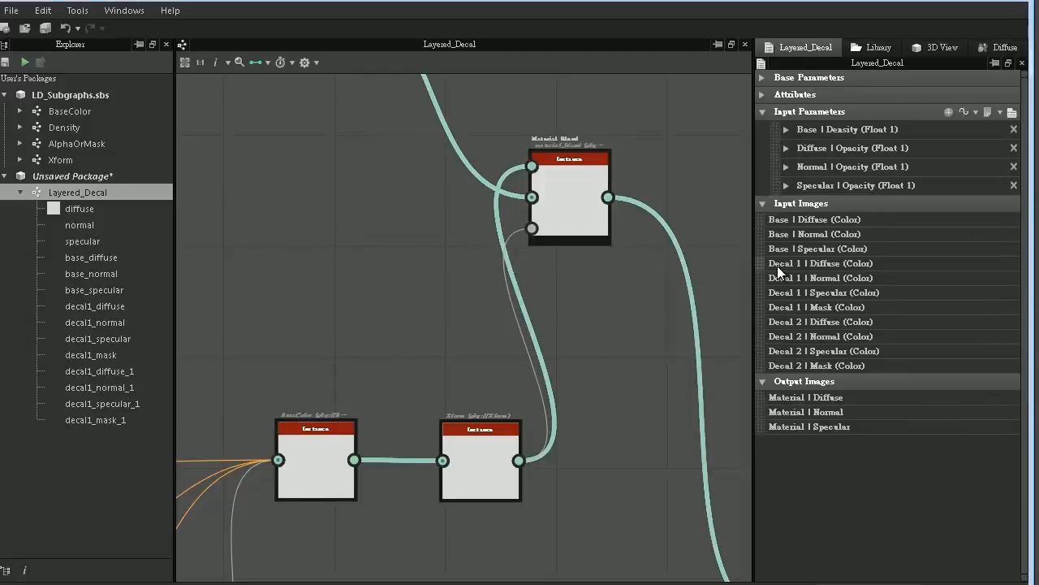
pyautogui.click(785, 149)
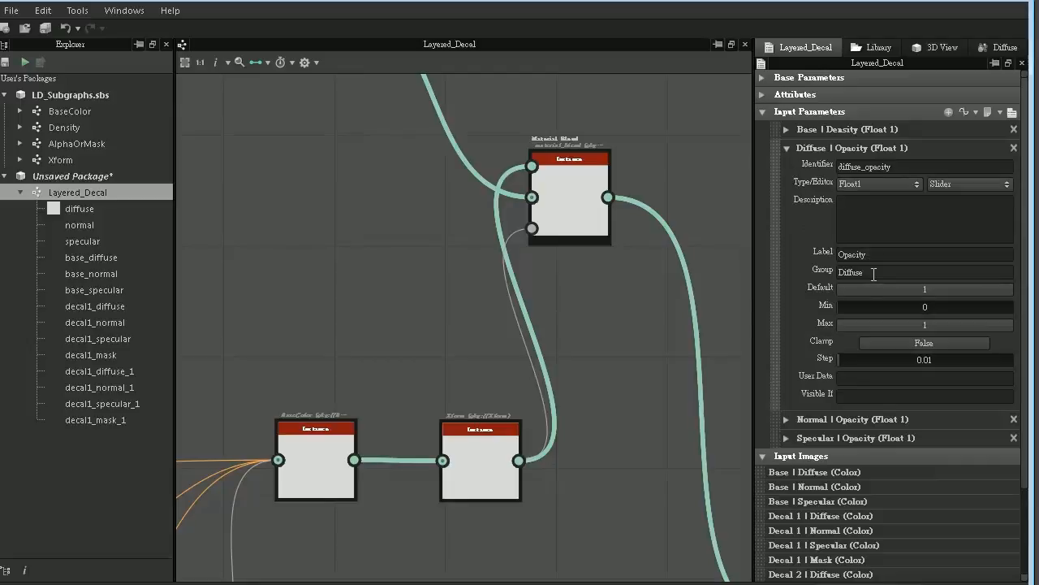
pyautogui.doubleClick(853, 254)
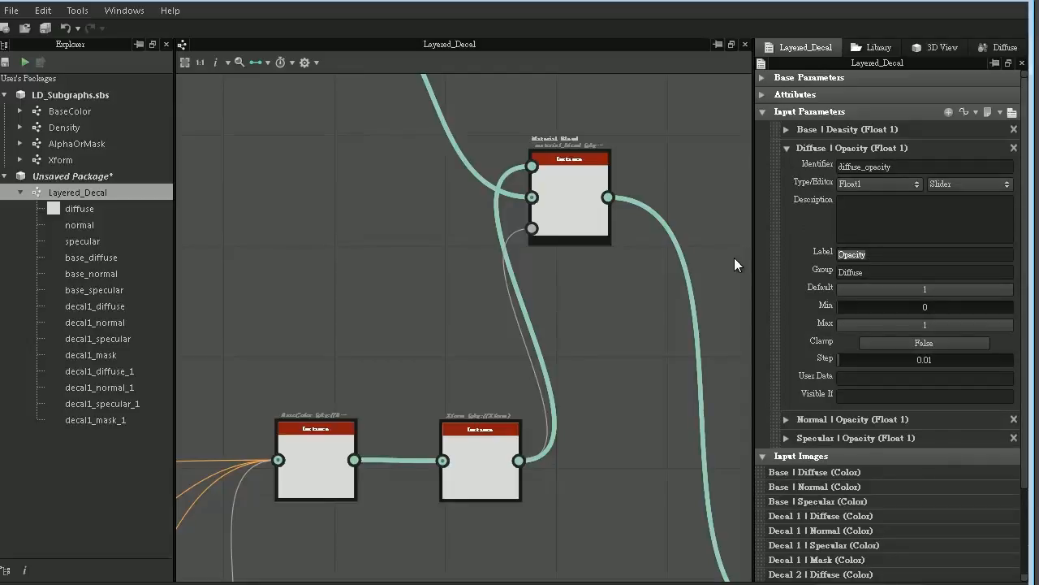
pyautogui.write('Diffuse Strength')
pyautogui.press('Tab')
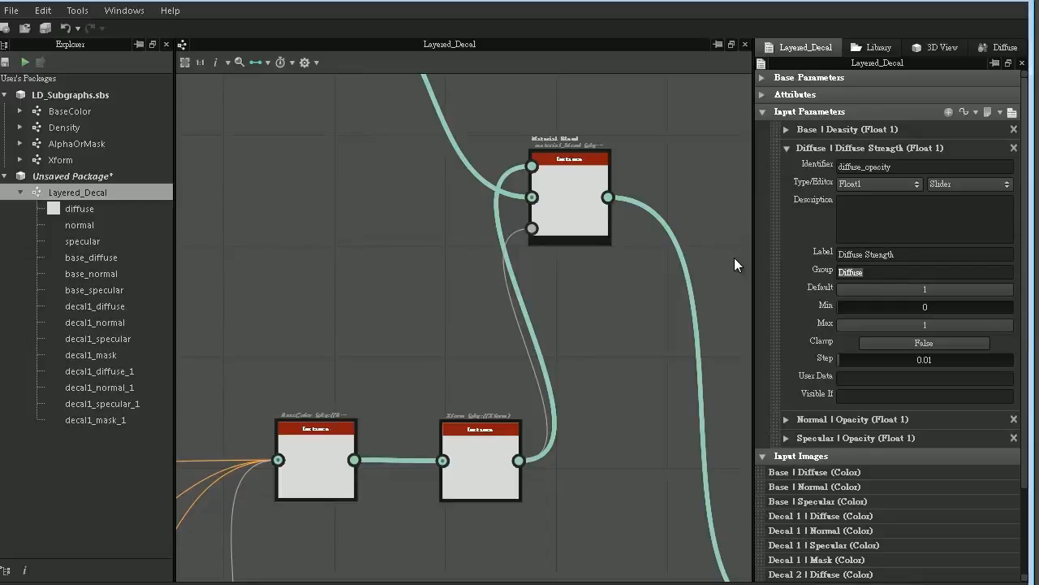
pyautogui.write('Decal 1')
pyautogui.press('Return')
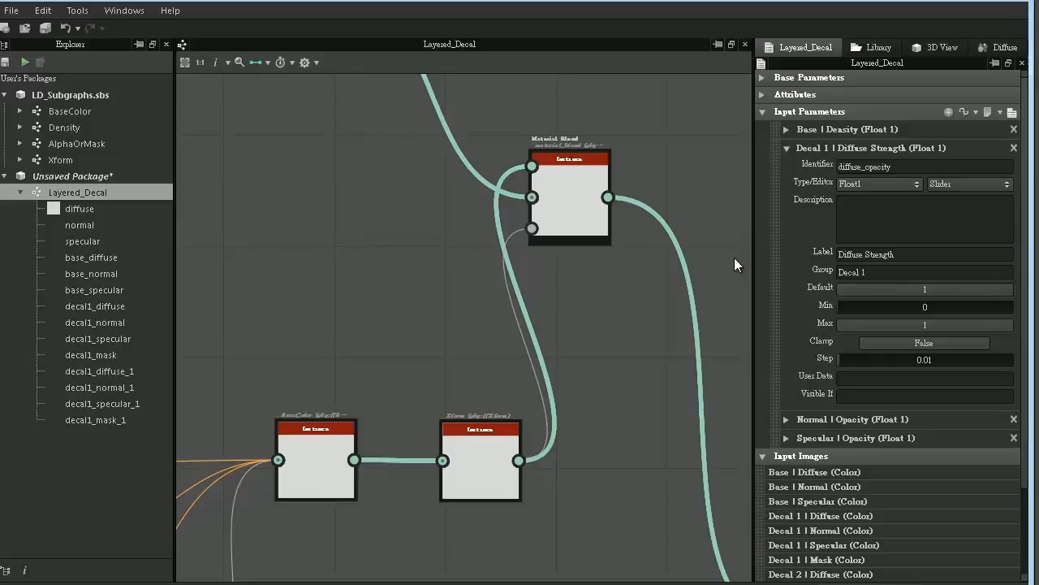
# - Label the graph's normal_opacity input parameter "Normal Strength" and set its group to "Decal 1"
pyautogui.click(786, 421)
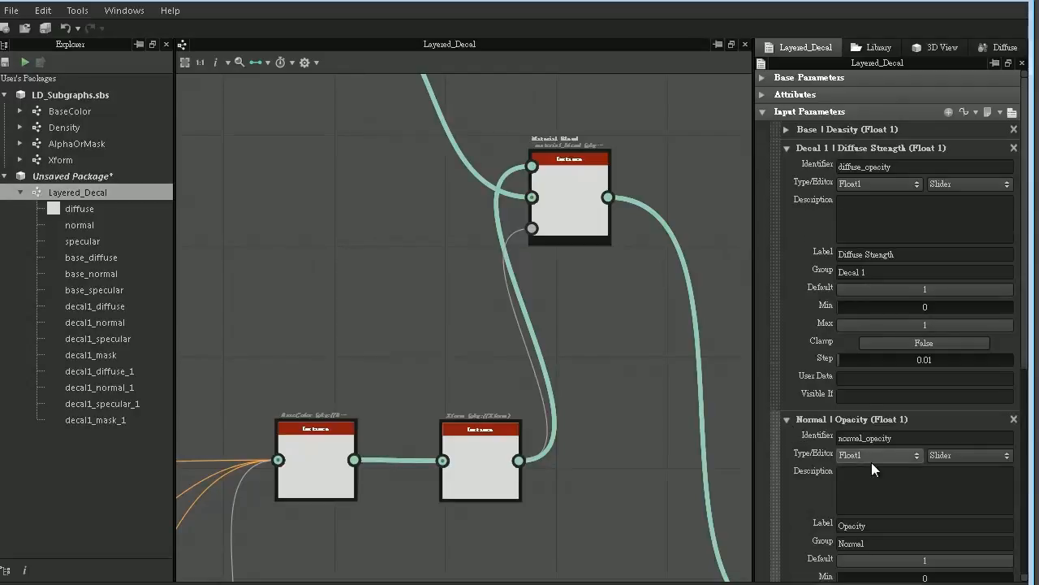
pyautogui.scroll(-3, 871, 460)
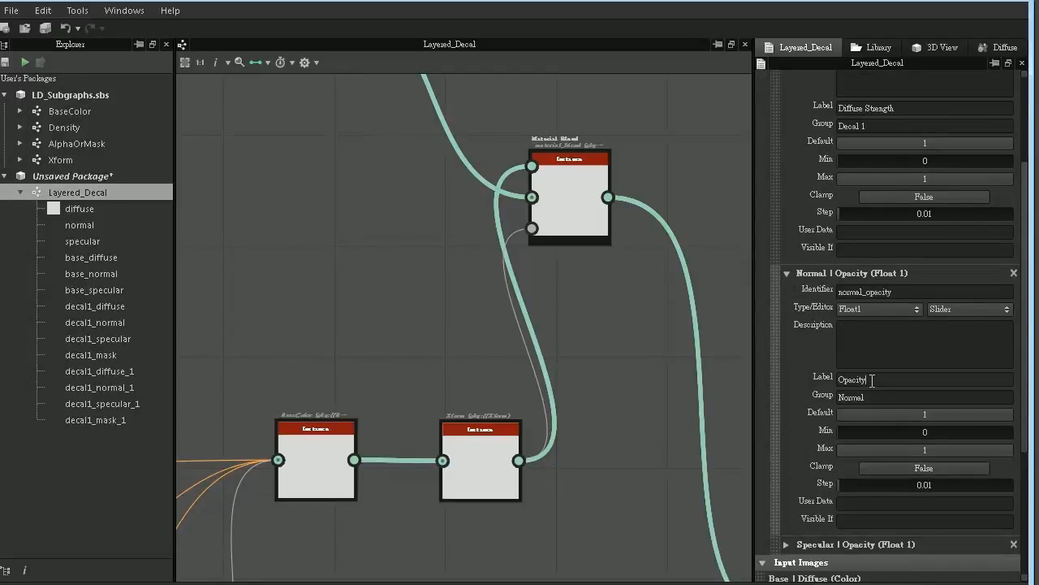
pyautogui.press('Tab')
pyautogui.hotkey('shift', 'Tab')
pyautogui.write('Normal Strength')
pyautogui.press('Tab')
pyautogui.write('De')
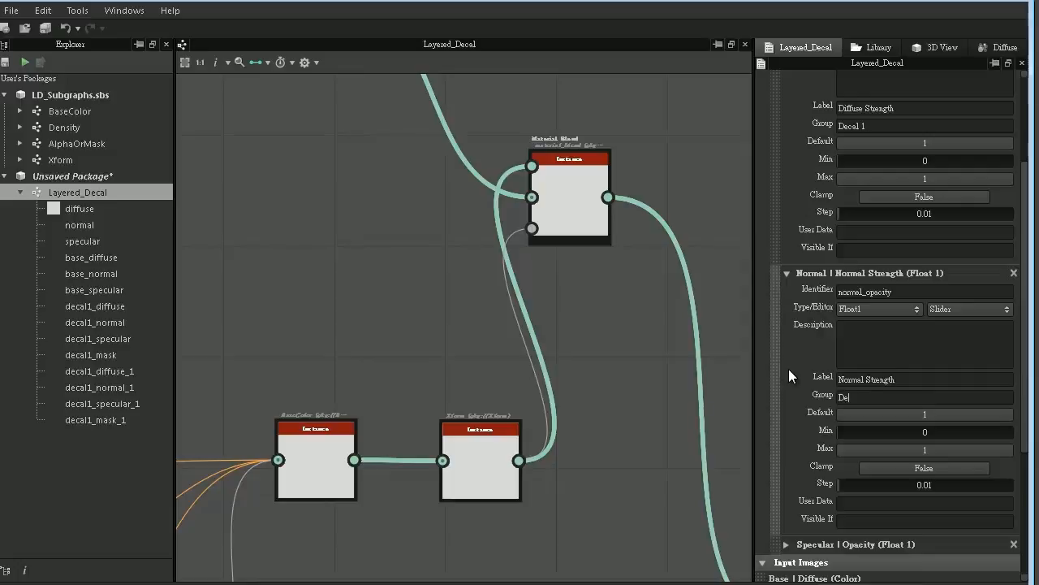
pyautogui.write('cal 1')
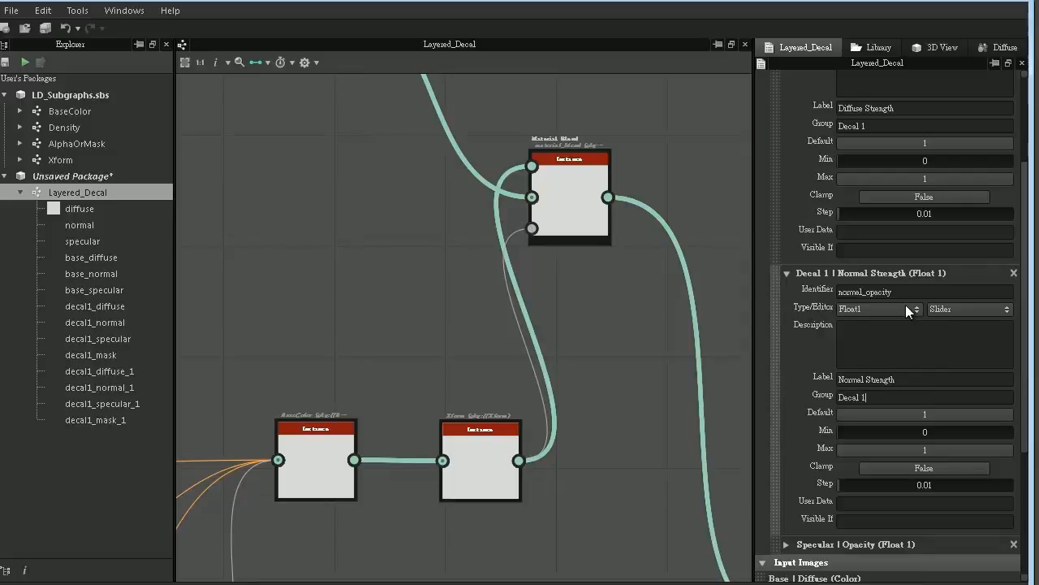
# - Label the graph's specular_opacity input parameter "Specular Strength" and set its group to "Decal 1"
pyautogui.click(786, 273)
pyautogui.scroll(3, 804, 179)
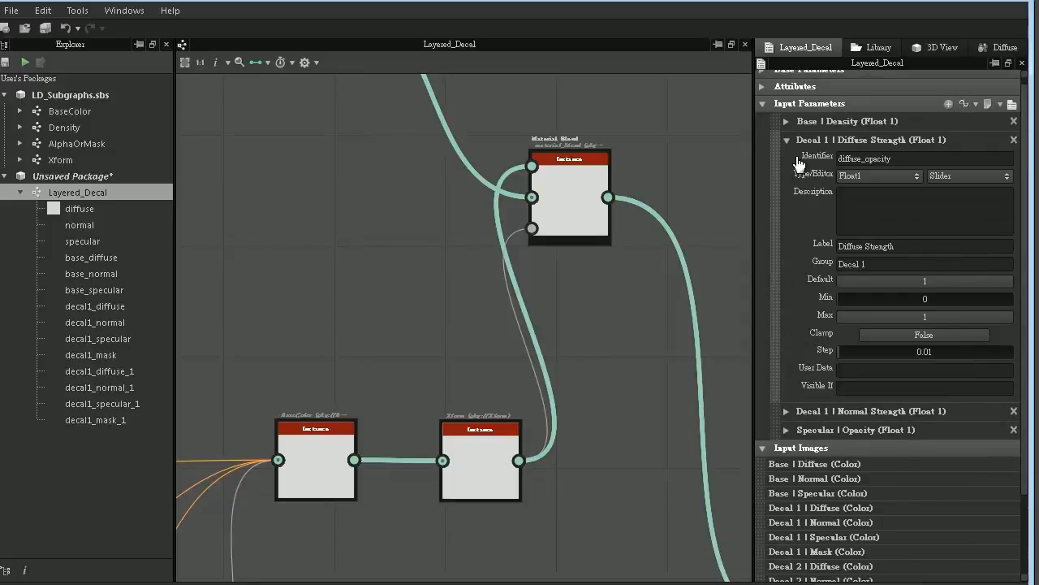
pyautogui.click(786, 140)
pyautogui.click(786, 185)
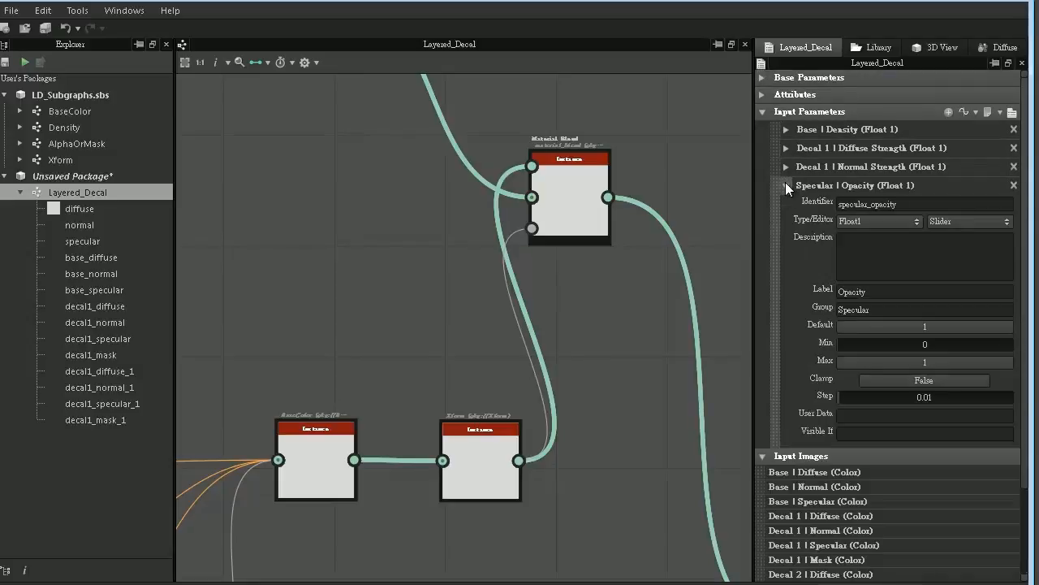
pyautogui.moveTo(887, 294); pyautogui.dragTo(746, 305)
pyautogui.write('S')
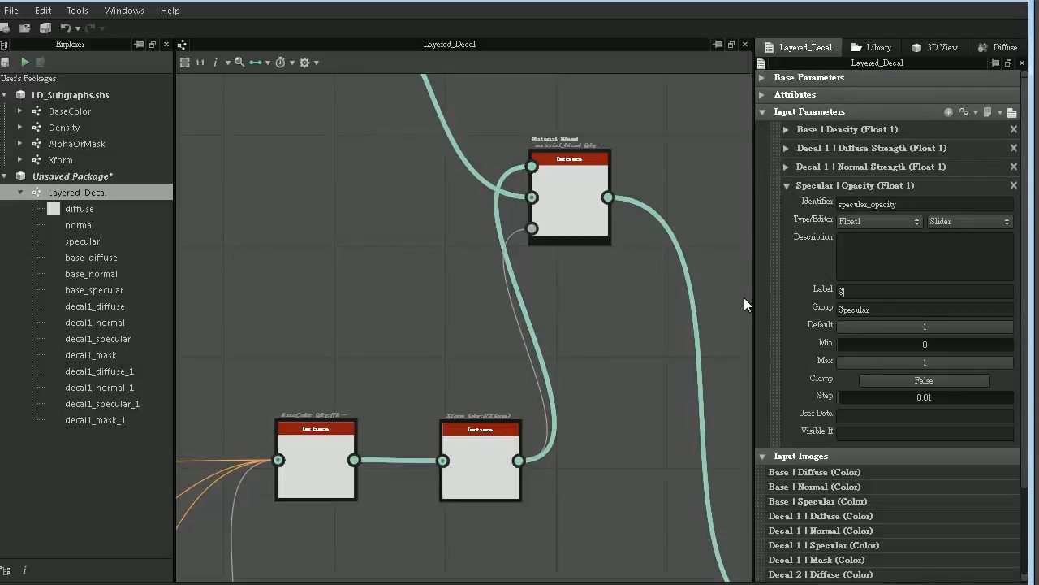
pyautogui.write('pecular Strength')
pyautogui.press('Tab')
pyautogui.write('Decal 1')
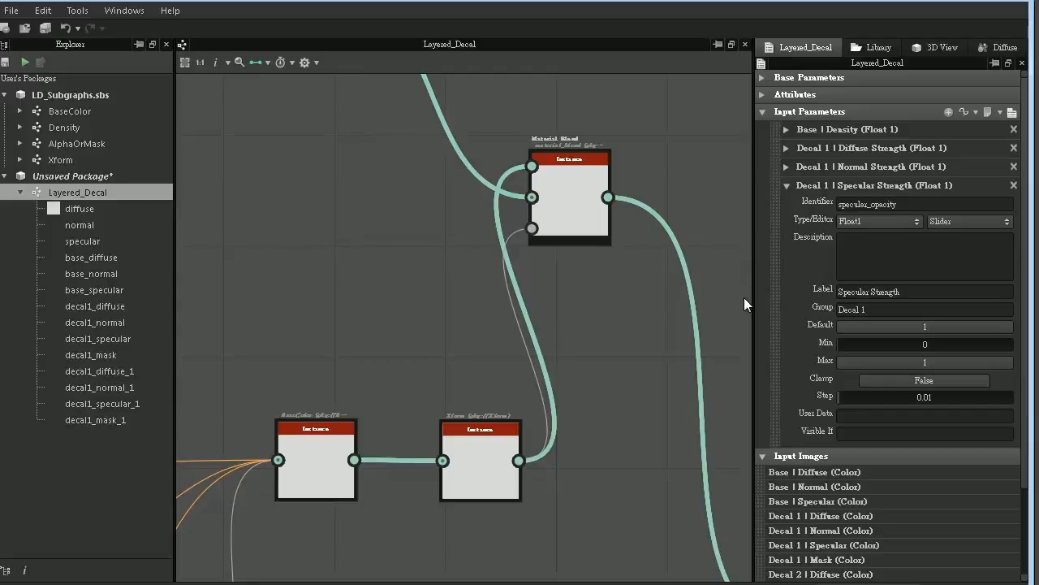
# - Set Clamp to True for the Decal 1 Specular Strength, Normal Strength and Diffuse Strength input parameters
pyautogui.click(885, 381)
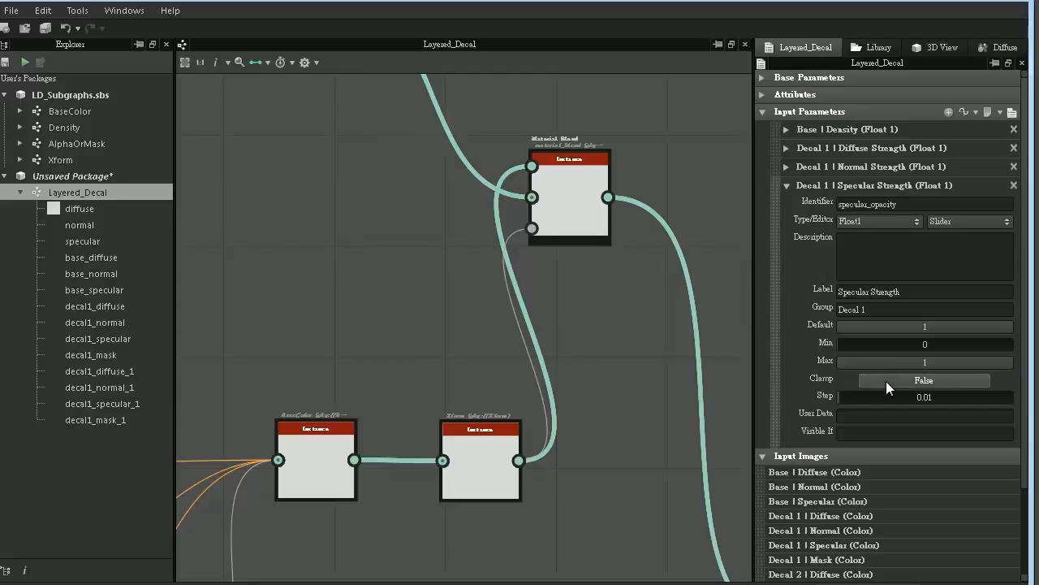
pyautogui.click(805, 169)
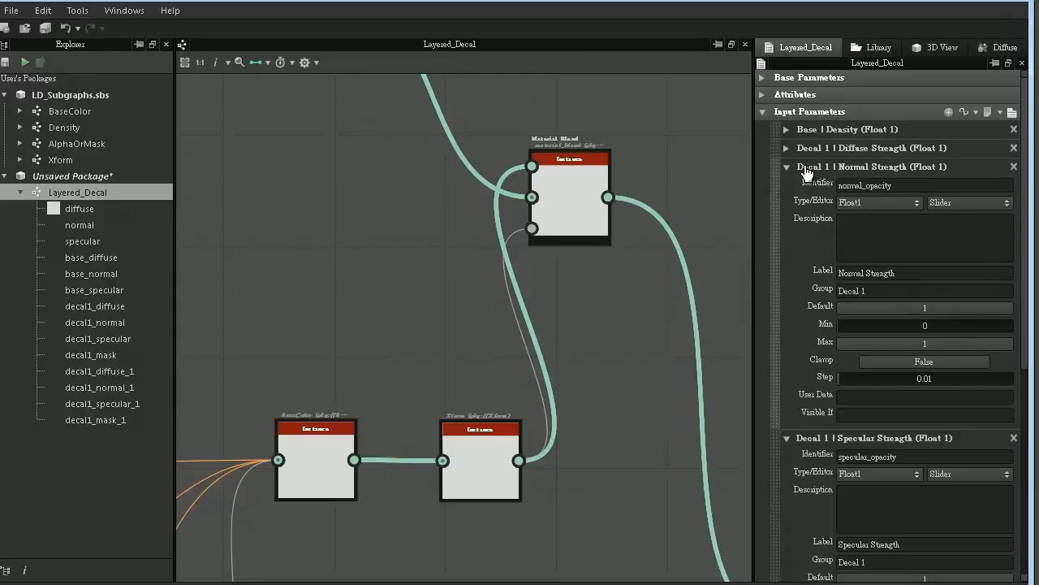
pyautogui.click(911, 364)
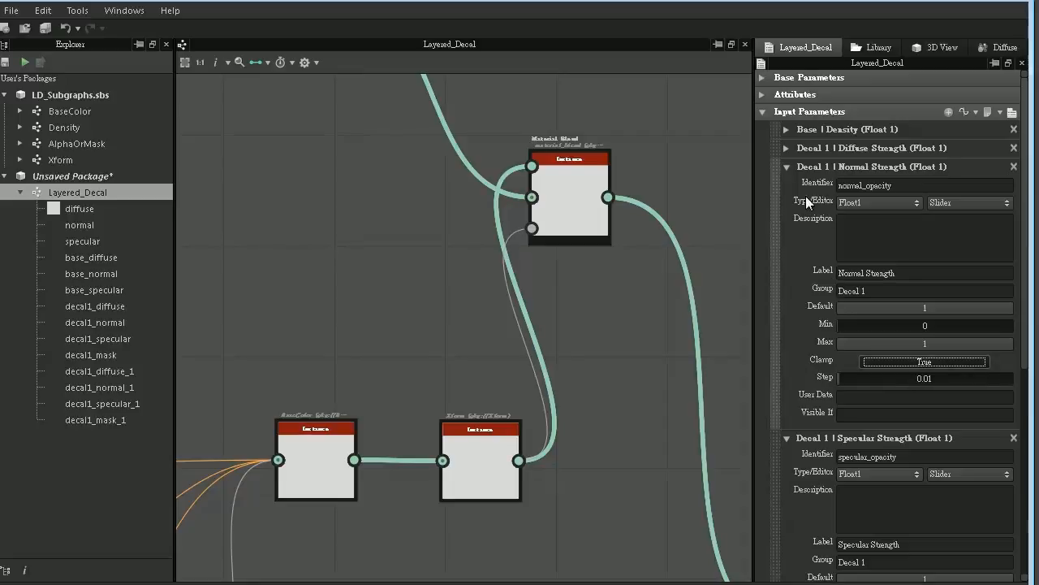
pyautogui.click(790, 132)
pyautogui.click(787, 130)
pyautogui.click(787, 147)
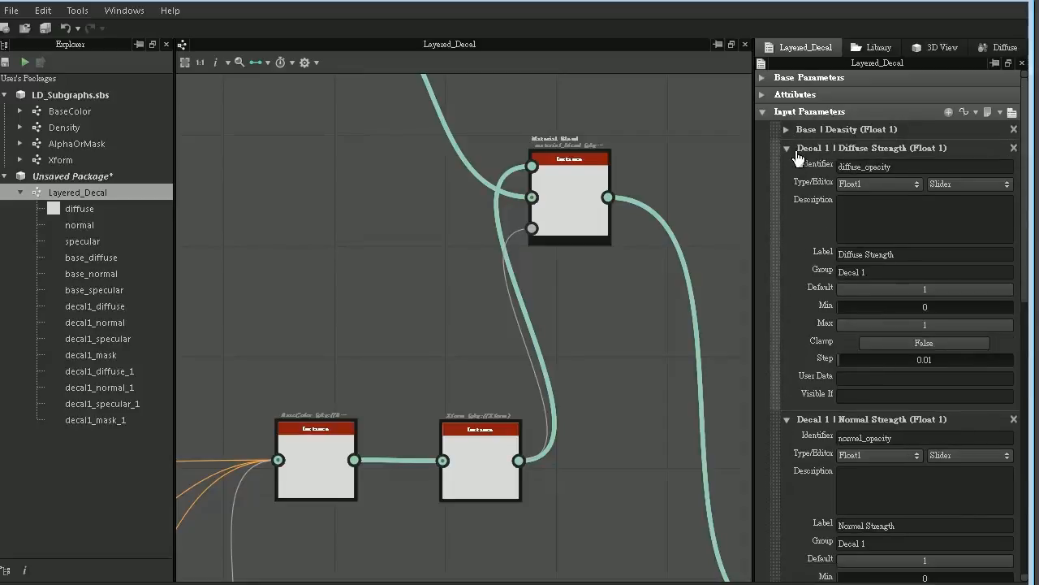
pyautogui.click(886, 341)
pyautogui.click(814, 148)
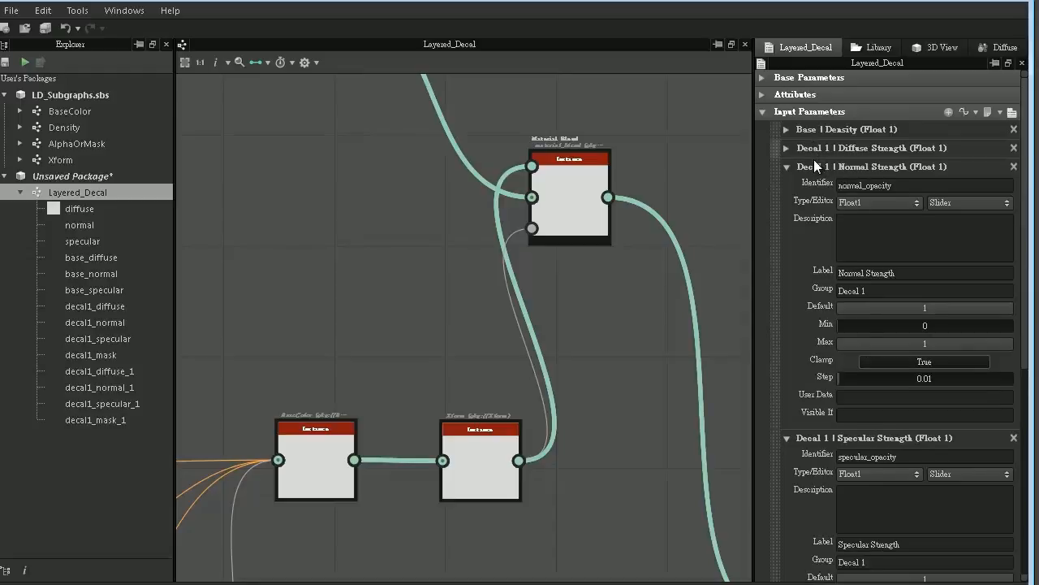
pyautogui.click(814, 165)
pyautogui.click(815, 185)
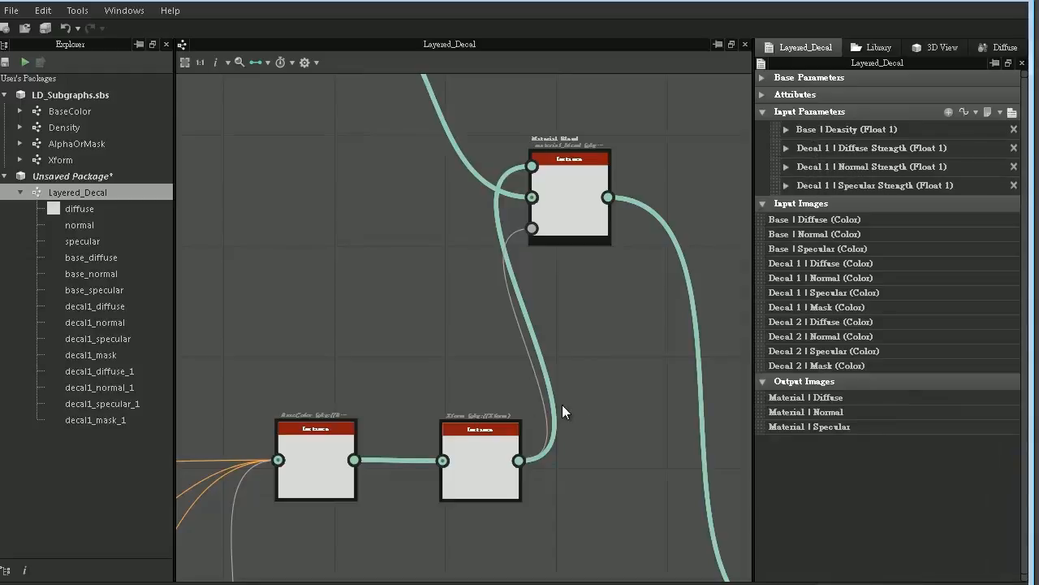
# - Expose the Scale of the Decal 1 chain's Xform node as the graph input scale
pyautogui.doubleClick(498, 442)
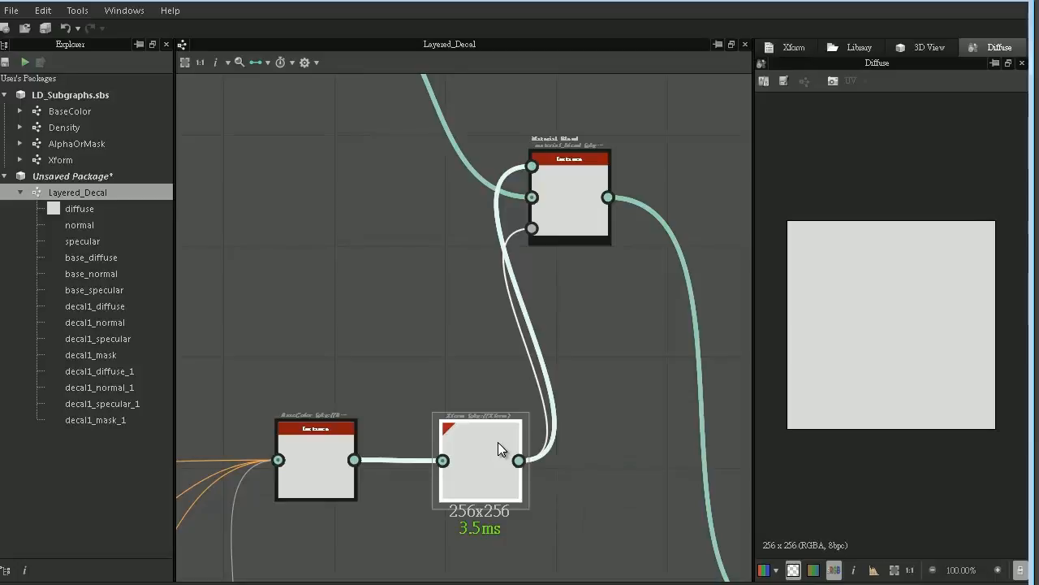
pyautogui.click(795, 47)
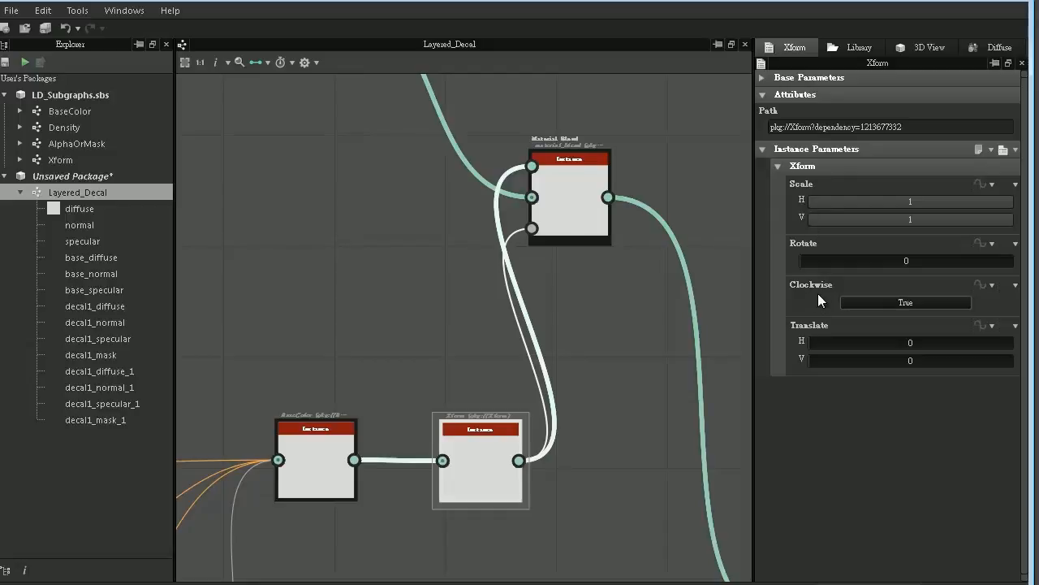
pyautogui.click(984, 181)
pyautogui.click(982, 317)
pyautogui.click(297, 411)
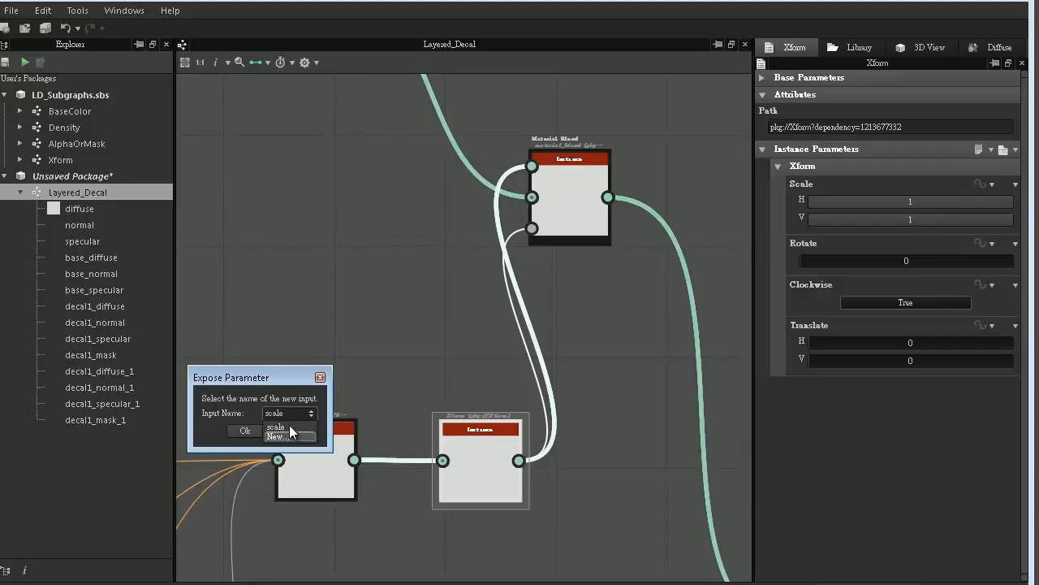
pyautogui.click(248, 430)
# - Expose the Decal 1 Xform's Rotate and Clockwise parameters as the graph inputs rotate and Clockwise
pyautogui.click(987, 203)
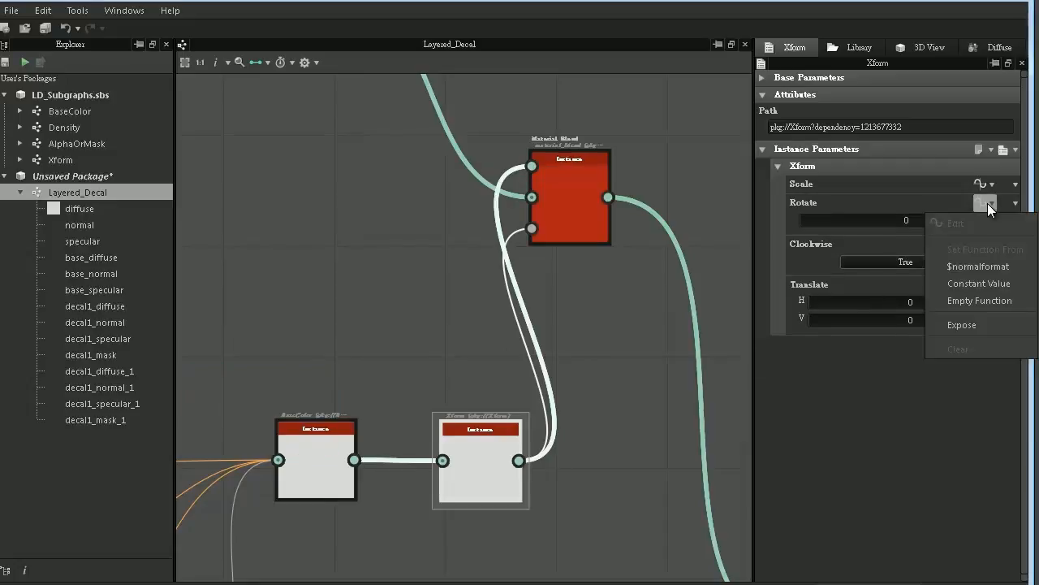
pyautogui.click(986, 319)
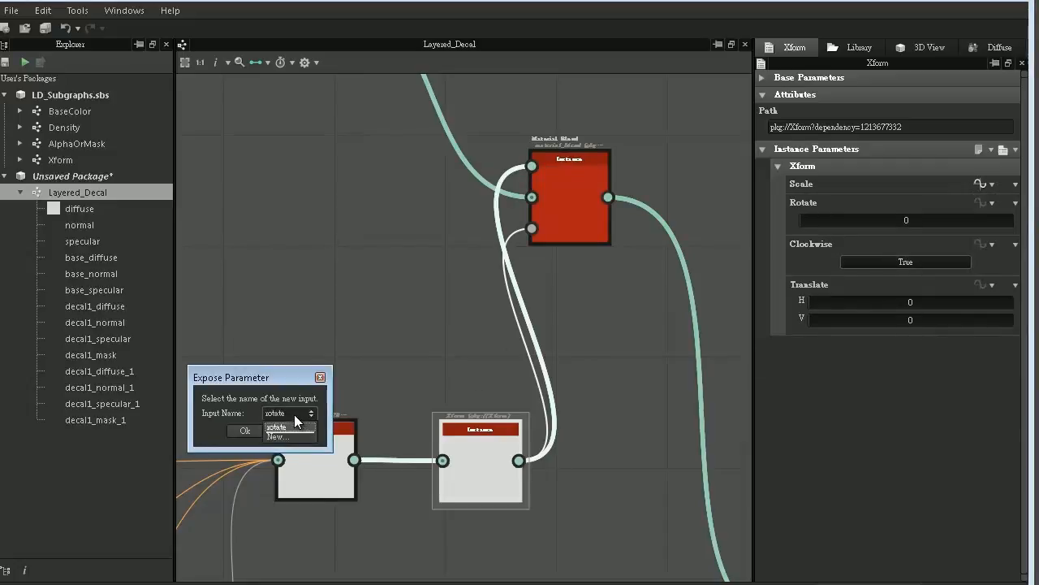
pyautogui.click(244, 430)
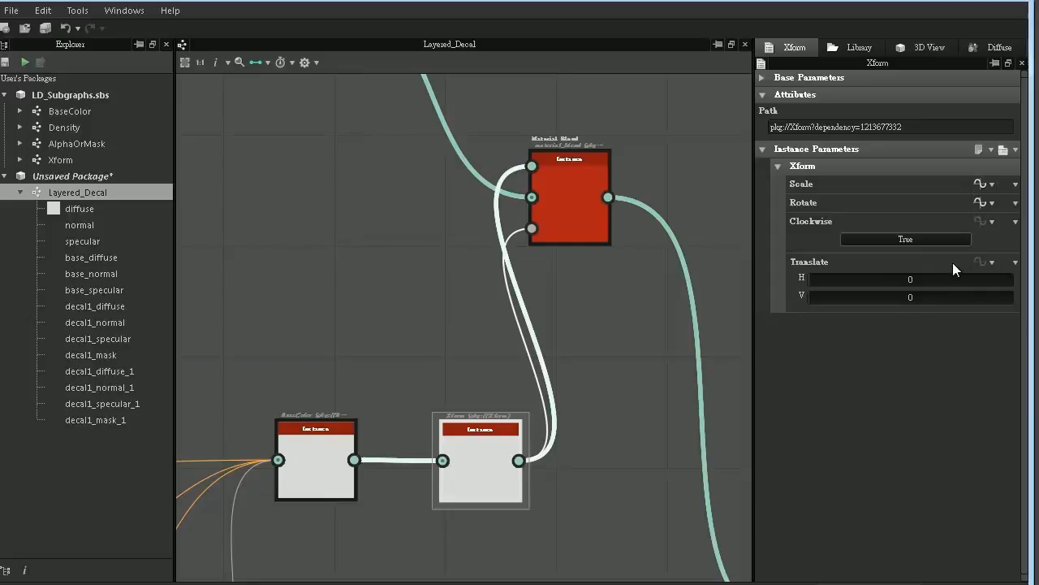
pyautogui.click(988, 218)
pyautogui.click(967, 325)
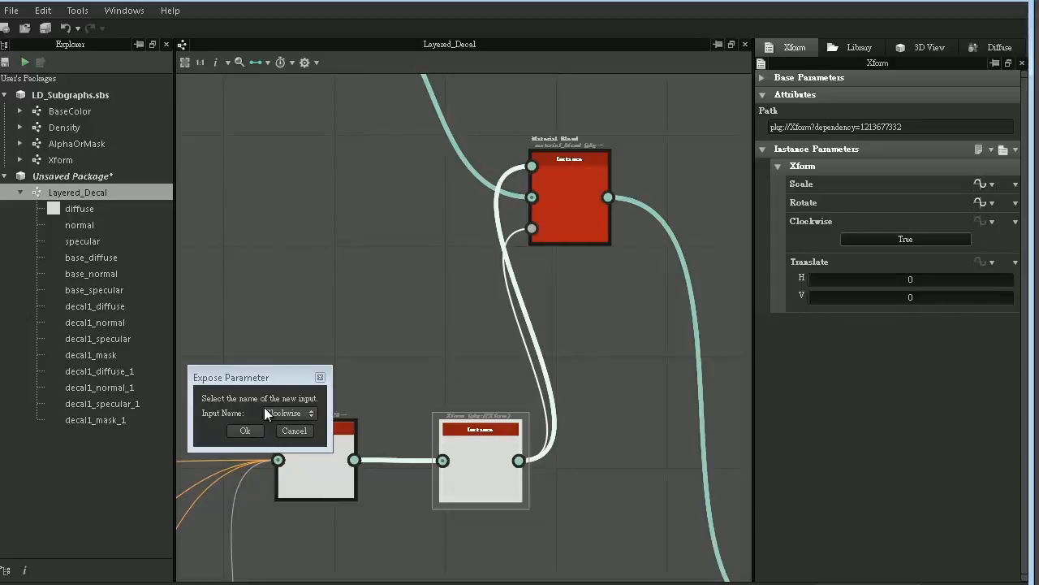
pyautogui.click(252, 430)
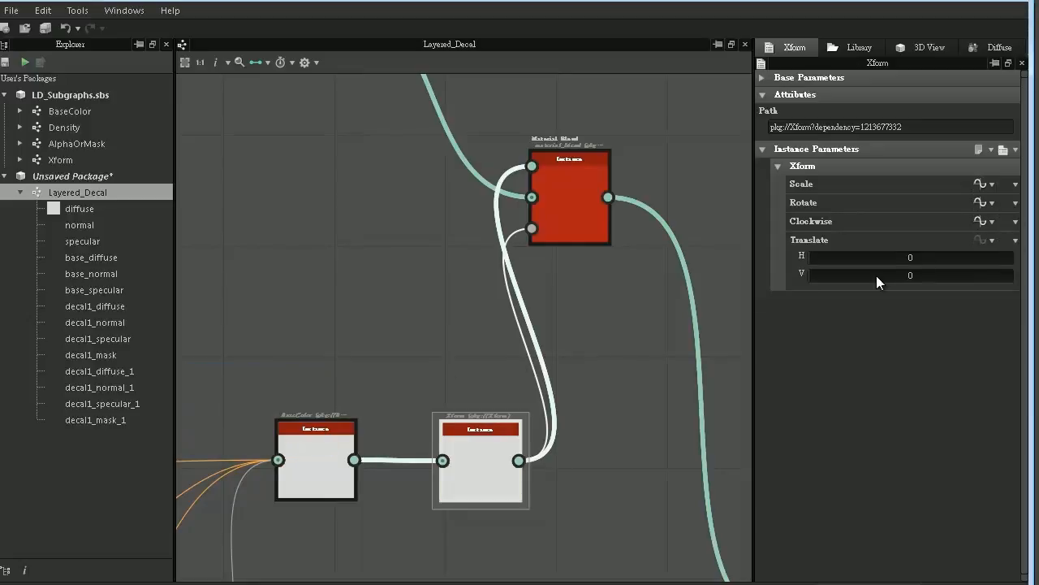
# - Expose the Decal 1 Xform's Translate parameter as the graph input translate
pyautogui.click(985, 239)
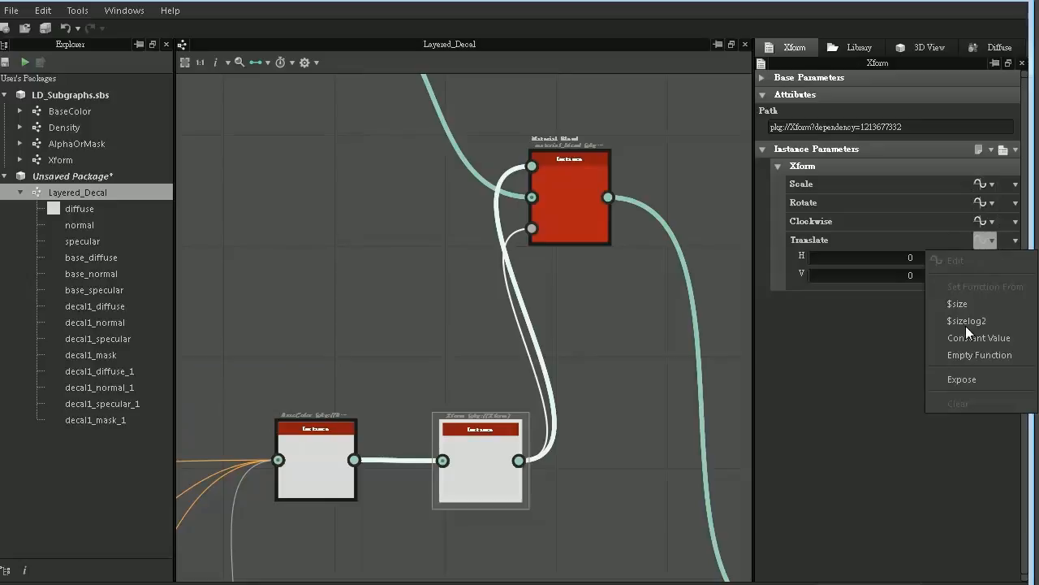
pyautogui.click(974, 377)
pyautogui.click(298, 414)
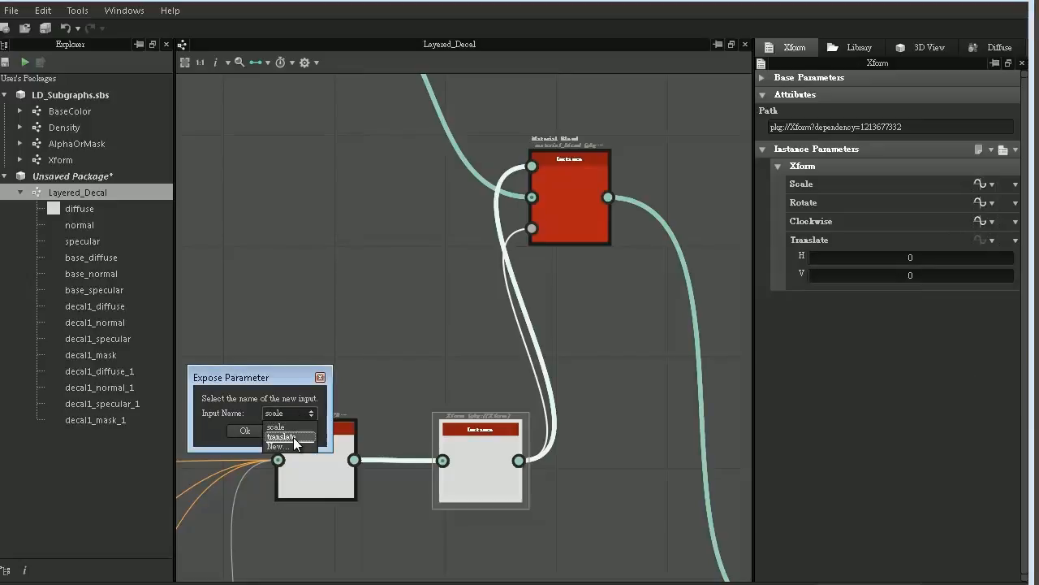
pyautogui.click(293, 437)
pyautogui.click(244, 430)
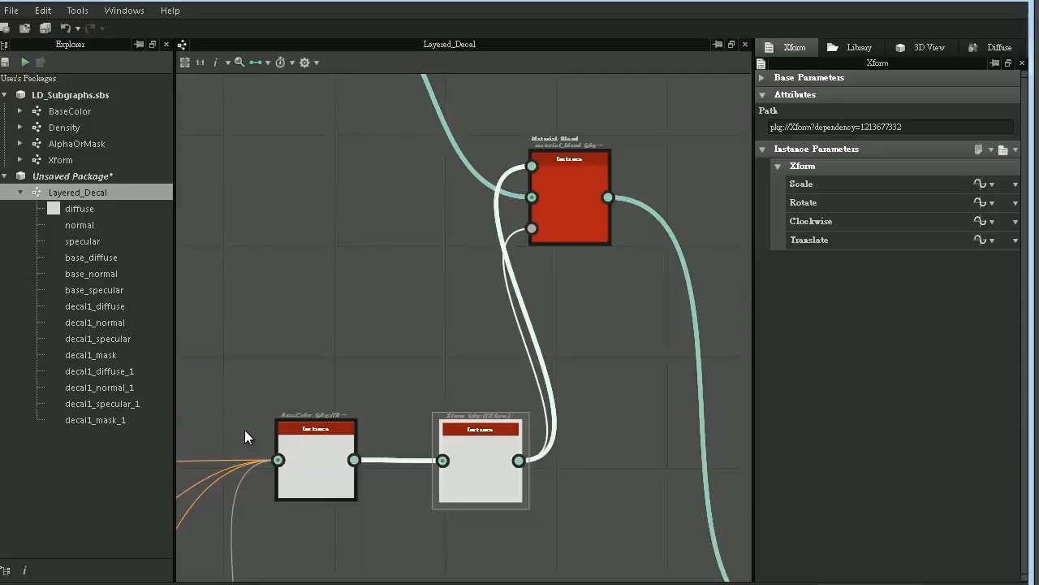
# - Set the group of the graph's scale input parameter to "Decal 1" and copy that group name
pyautogui.click(342, 98)
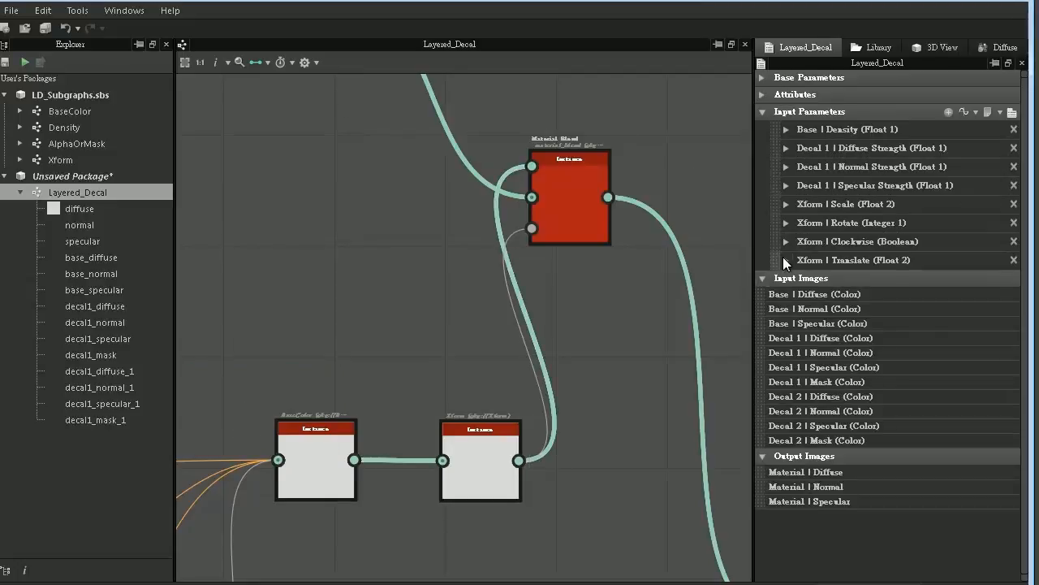
pyautogui.click(785, 204)
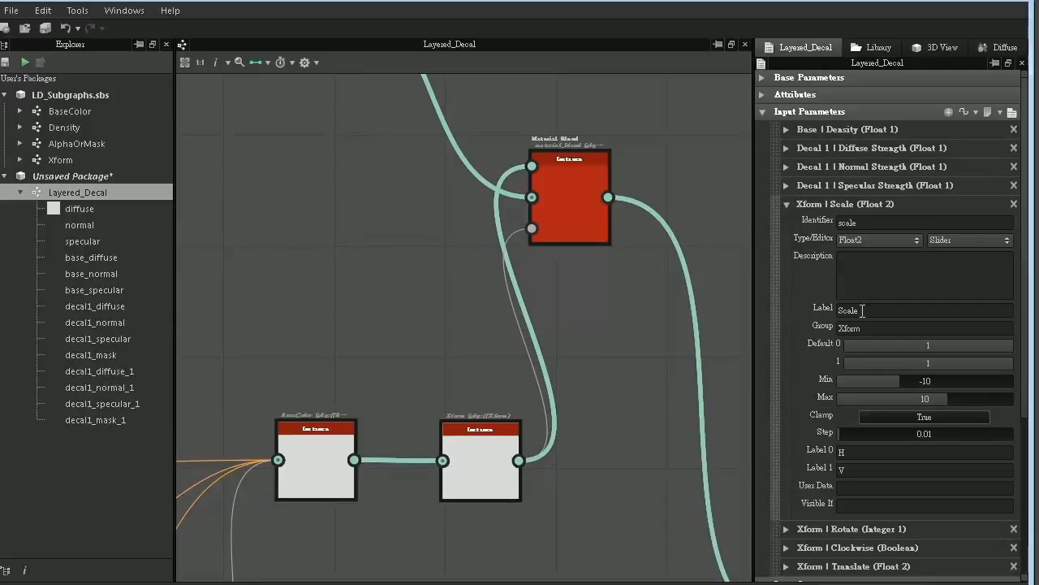
pyautogui.doubleClick(842, 327)
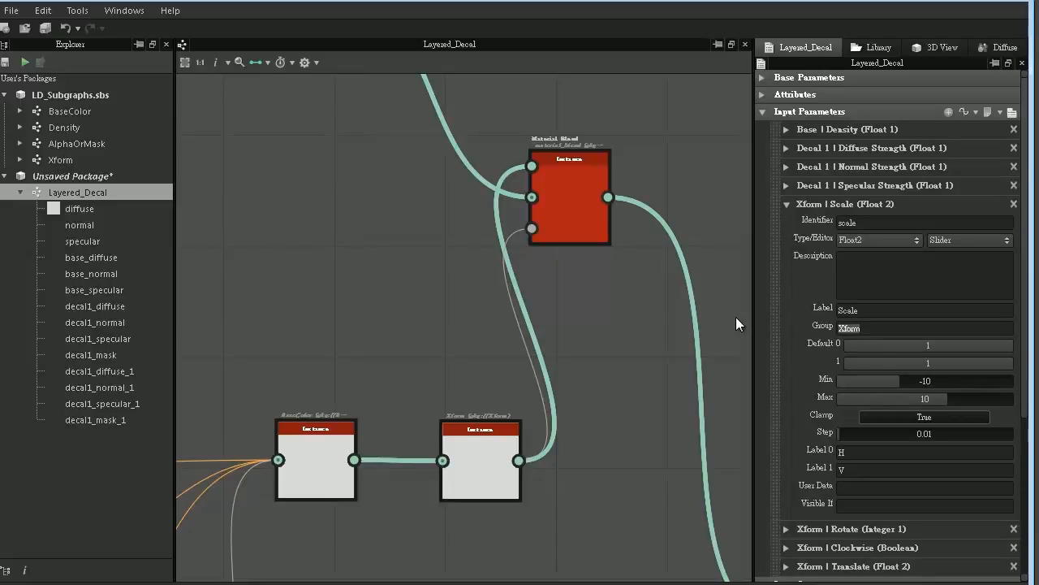
pyautogui.write('Decal 1')
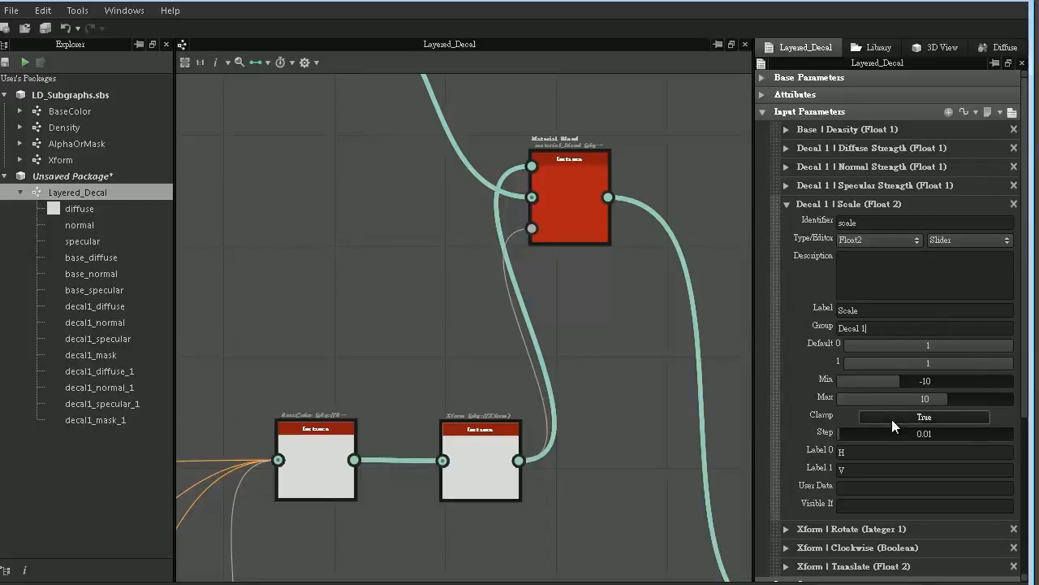
pyautogui.moveTo(869, 328); pyautogui.dragTo(794, 329)
pyautogui.hotkey('ctrl', 'c')
pyautogui.click(787, 207)
# - Set the group of the graph's rotate and Clockwise input parameters to "Decal 1"
pyautogui.click(784, 223)
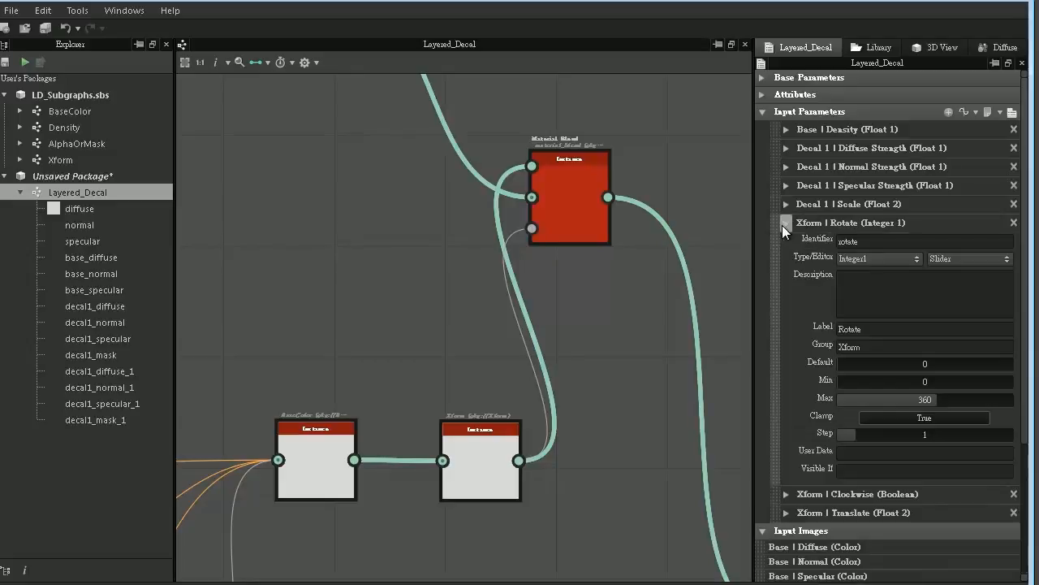
pyautogui.moveTo(864, 346); pyautogui.dragTo(795, 338)
pyautogui.hotkey('ctrl', 'v')
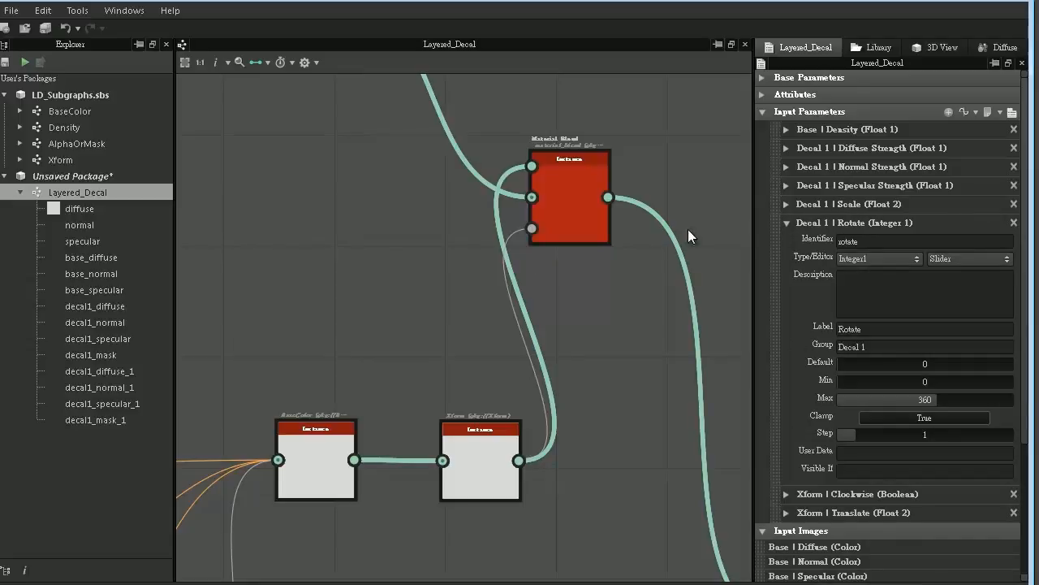
pyautogui.click(784, 224)
pyautogui.click(785, 241)
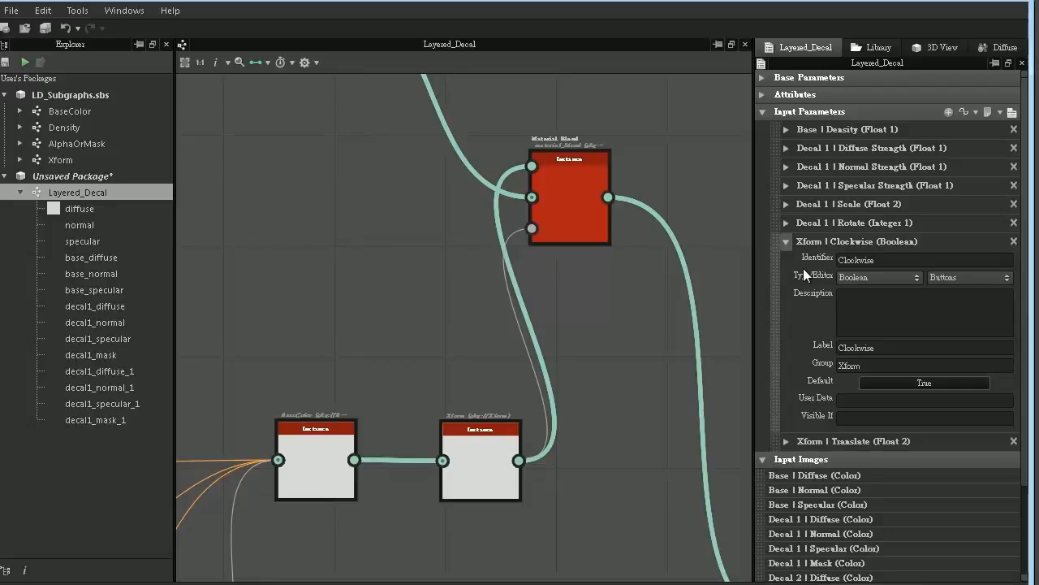
pyautogui.moveTo(879, 365); pyautogui.dragTo(794, 369)
pyautogui.hotkey('ctrl', 'v')
pyautogui.click(785, 241)
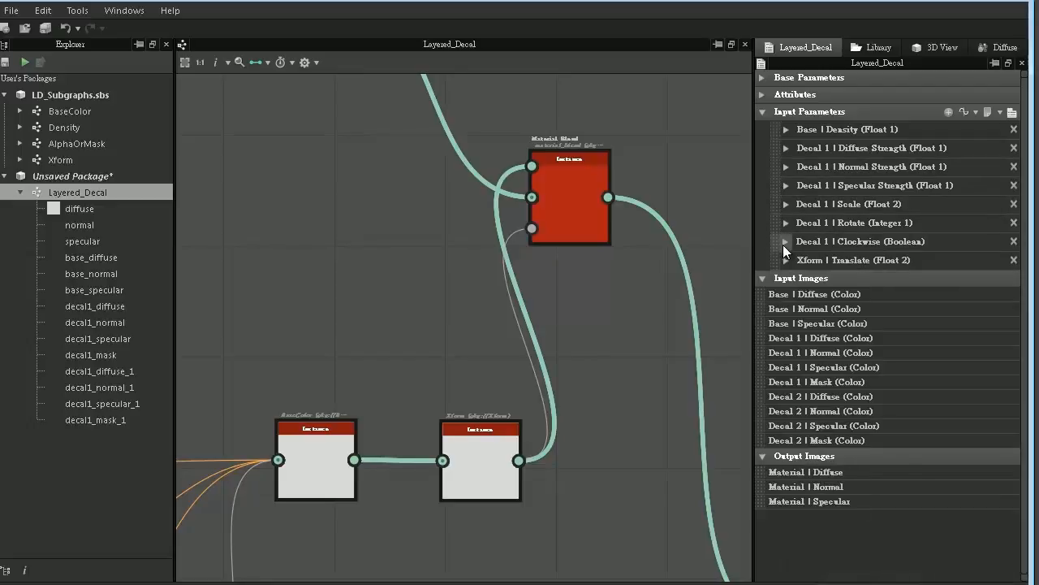
# - Set the group of the graph's translate input parameter to "Decal 1"
pyautogui.click(786, 261)
pyautogui.moveTo(881, 385); pyautogui.dragTo(815, 383)
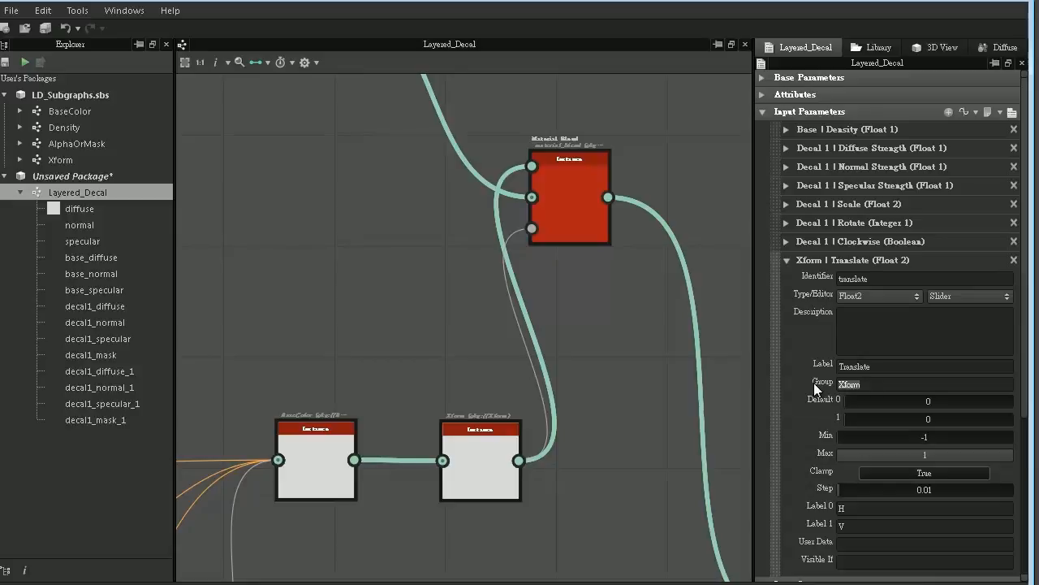
pyautogui.hotkey('ctrl', 'v')
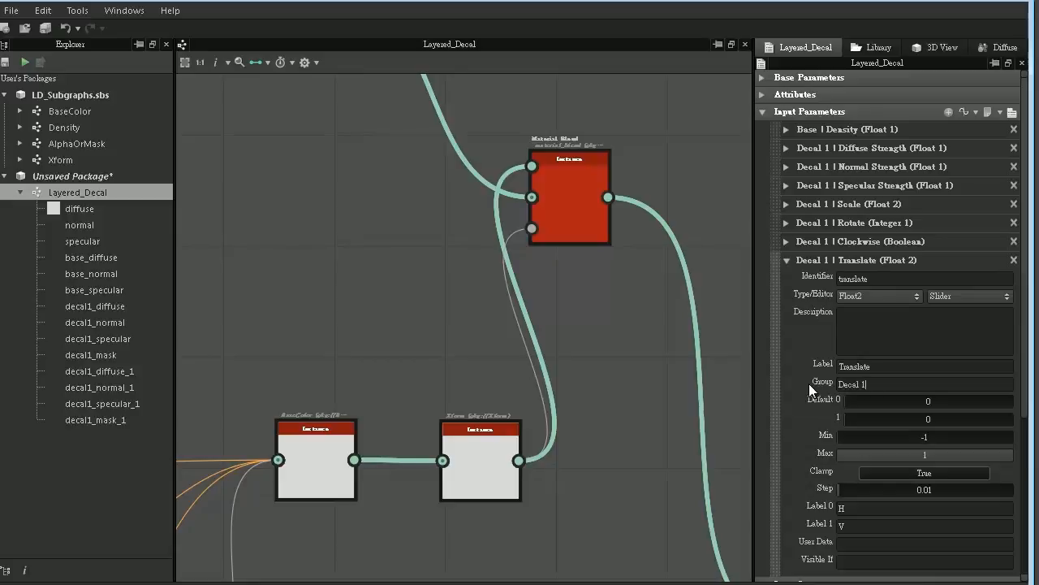
pyautogui.click(786, 260)
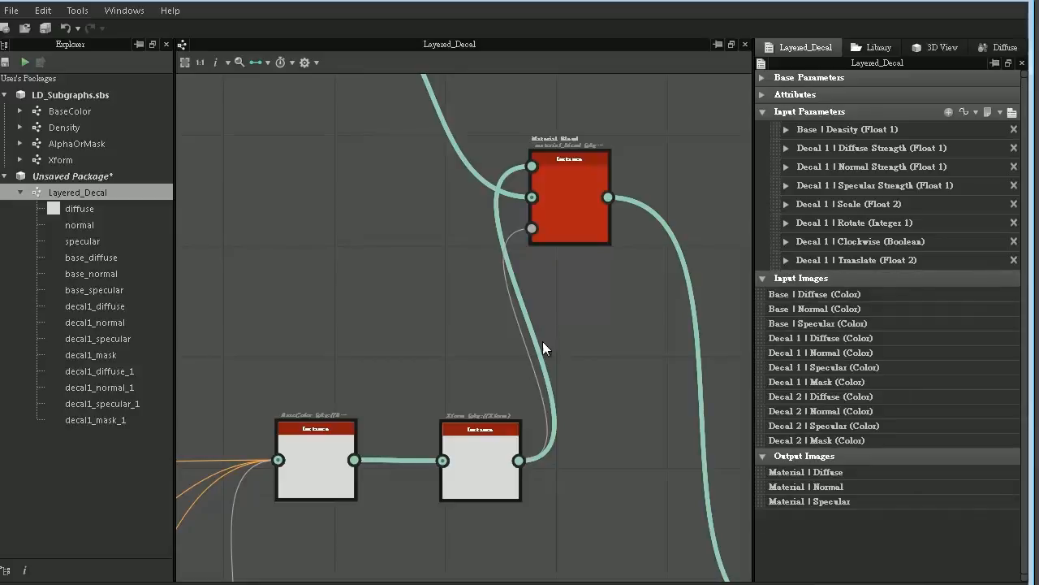
# - Locate the second Material Blend node, which joins the Decal 2 chain to the graph outputs
pyautogui.scroll(-2, 548, 356)
pyautogui.scroll(-3, 561, 366)
pyautogui.moveTo(561, 366); pyautogui.dragTo(506, 204, button='middle')
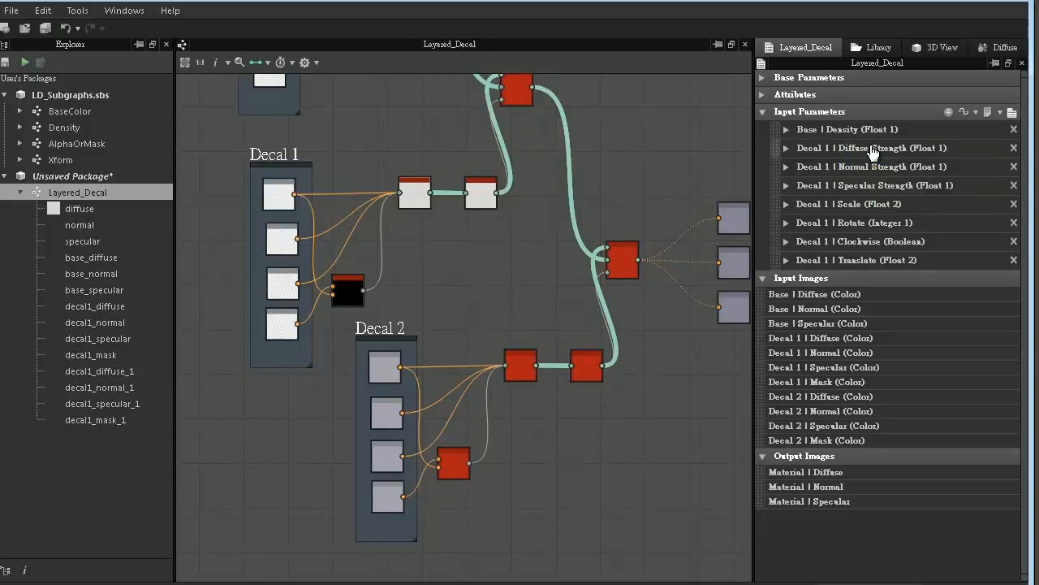
pyautogui.moveTo(538, 292); pyautogui.dragTo(472, 333, button='middle')
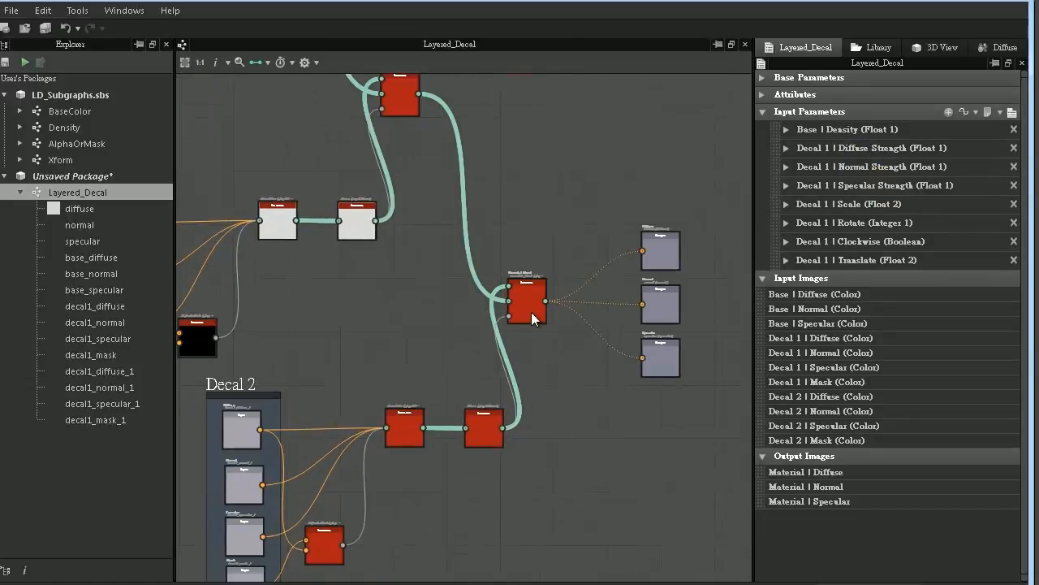
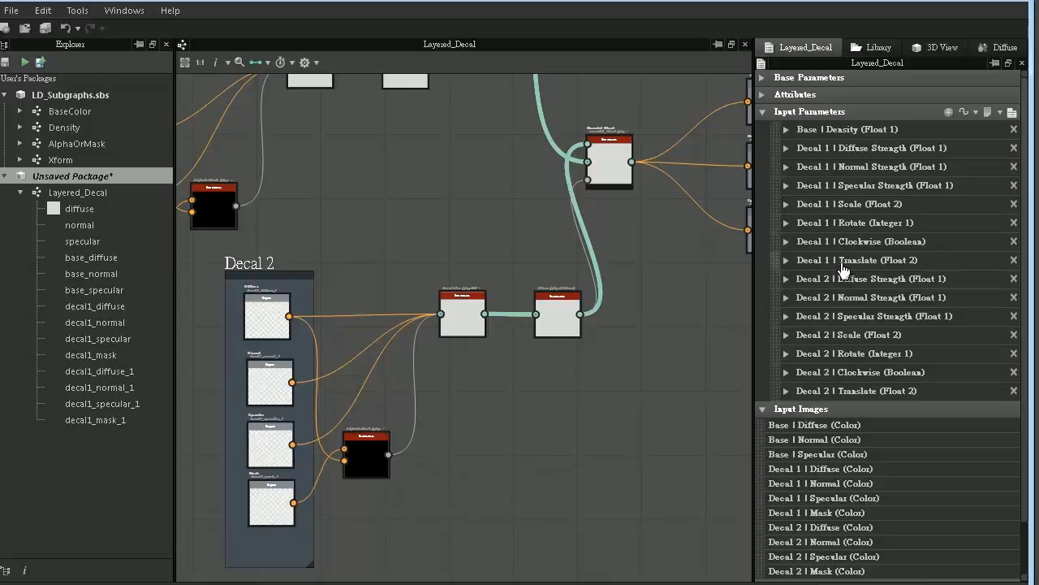
# - Reorder the input parameters so Decal 1's Translate, Clockwise, Rotate and Scale precede its strength parameters, with Base Density last
pyautogui.moveTo(773, 259); pyautogui.dragTo(790, 185)
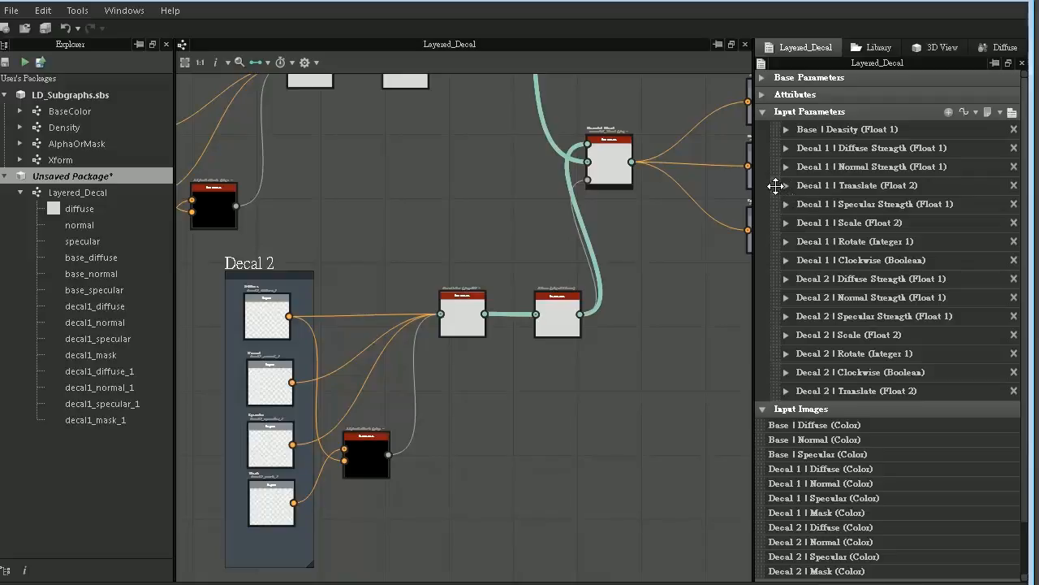
pyautogui.moveTo(778, 180); pyautogui.dragTo(776, 390)
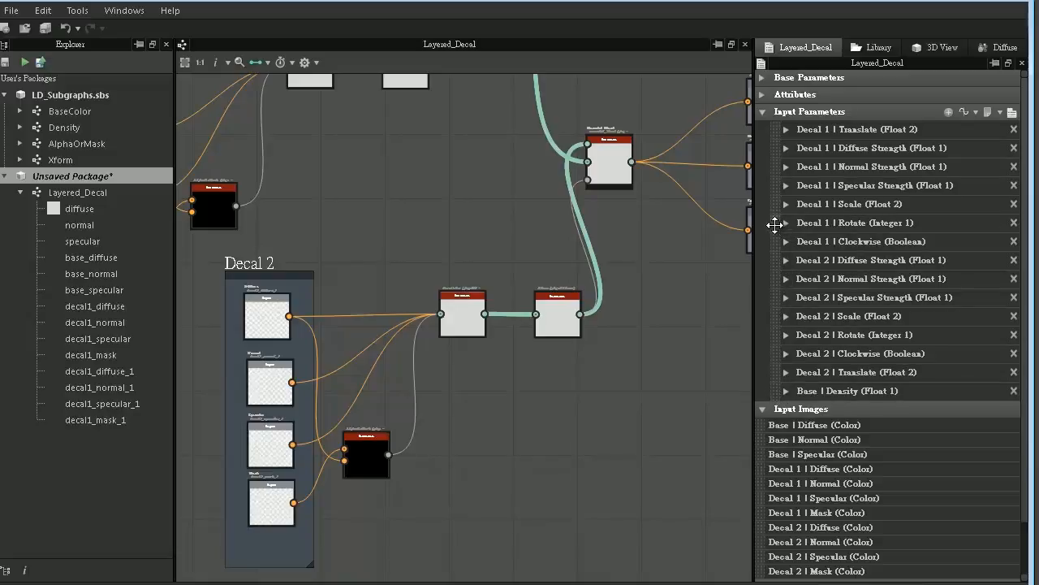
pyautogui.moveTo(775, 225); pyautogui.dragTo(779, 139)
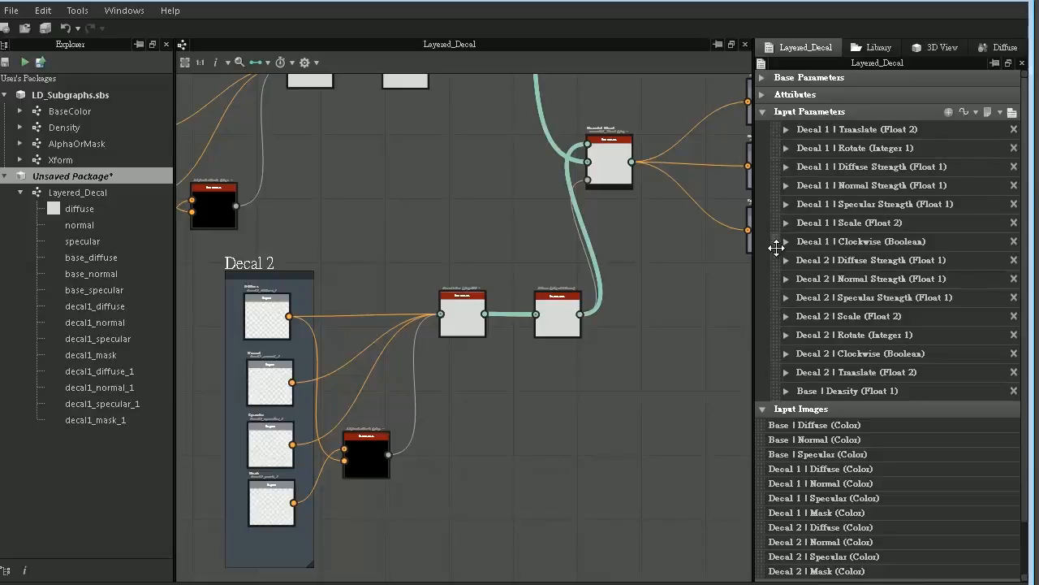
pyautogui.moveTo(776, 241); pyautogui.dragTo(781, 147)
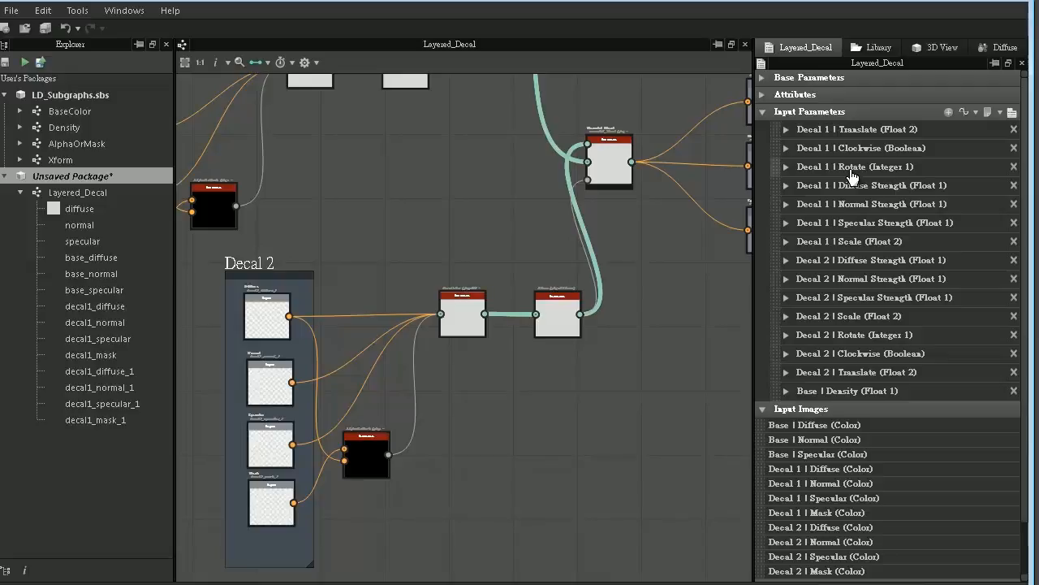
pyautogui.moveTo(775, 239); pyautogui.dragTo(781, 189)
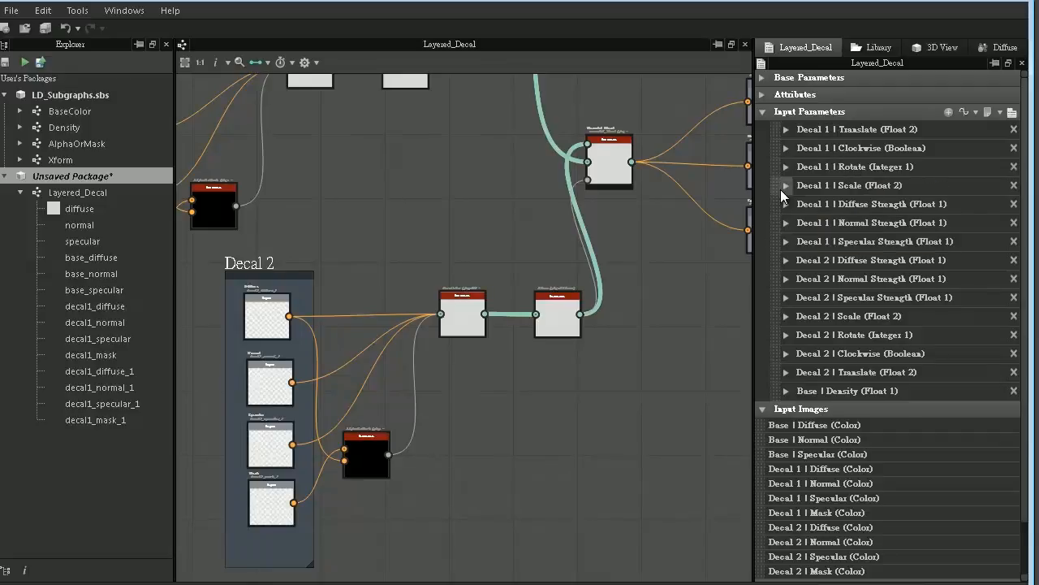
# - Reorder the Decal 2 input parameters so Translate, Clockwise, Rotate and Scale come before its three strength parameters
pyautogui.moveTo(781, 372); pyautogui.dragTo(777, 263)
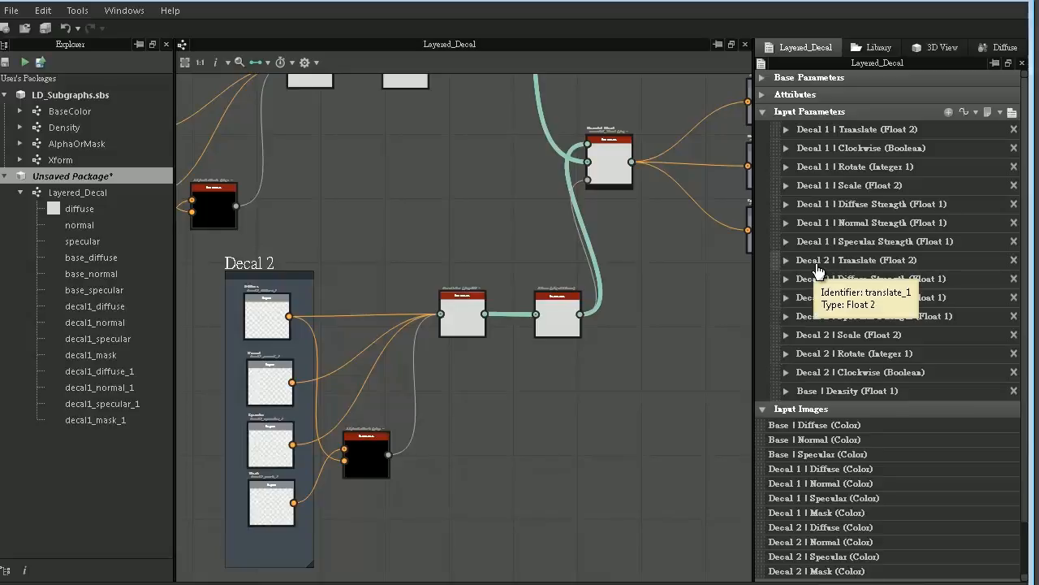
pyautogui.moveTo(773, 344); pyautogui.dragTo(773, 278)
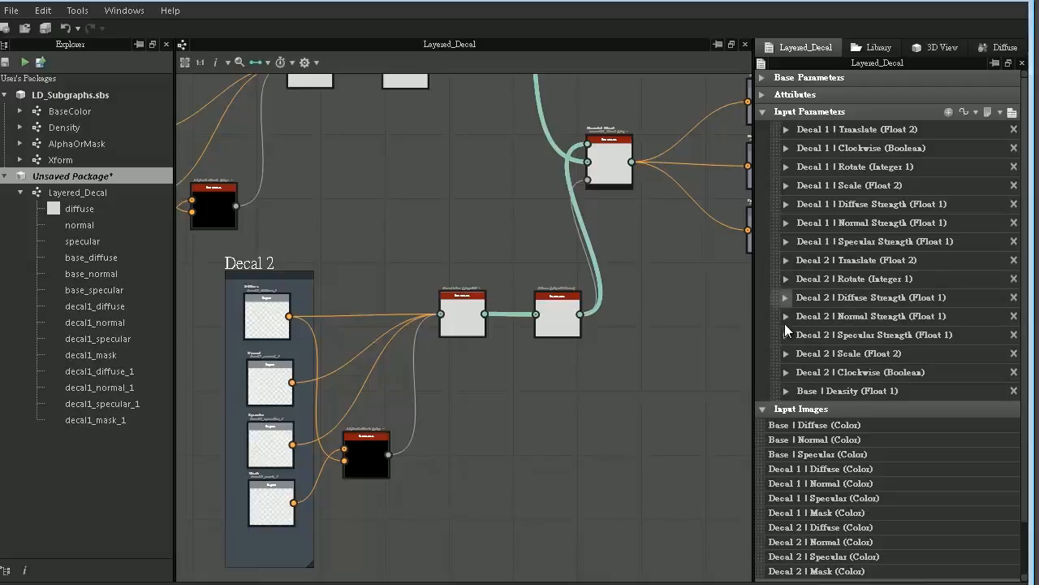
pyautogui.moveTo(773, 370); pyautogui.dragTo(777, 274)
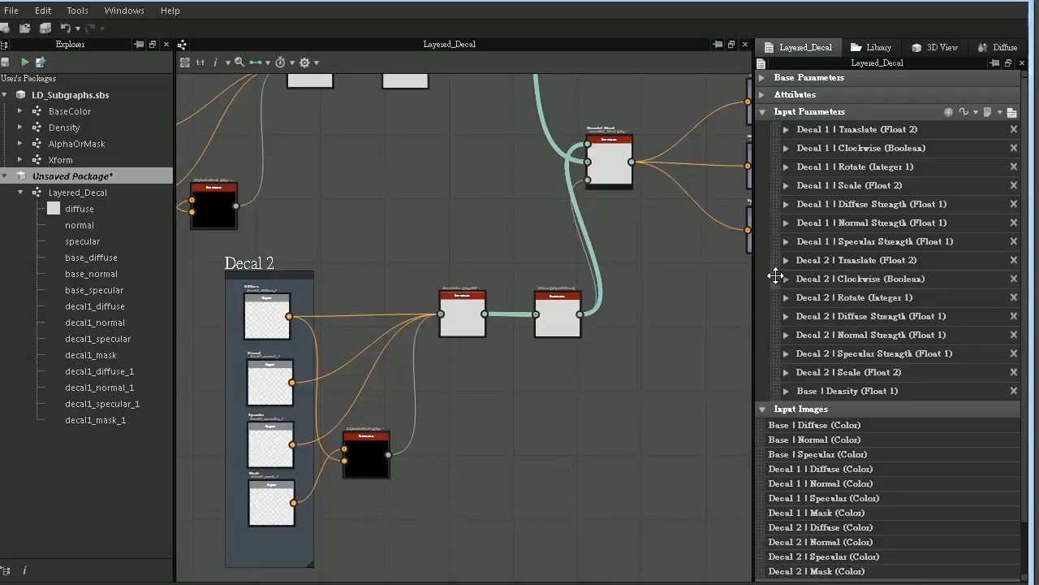
pyautogui.moveTo(777, 371); pyautogui.dragTo(782, 318)
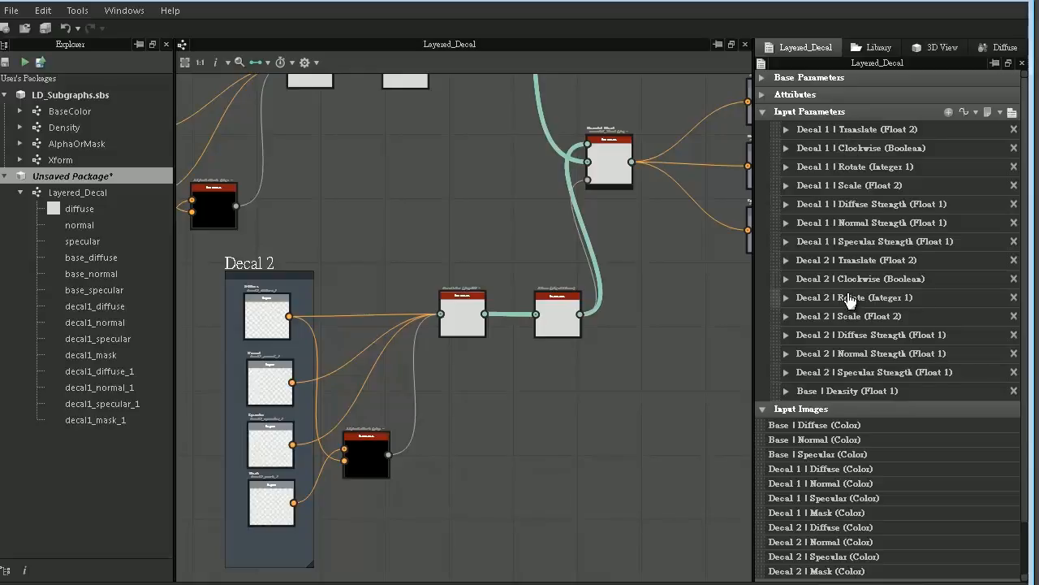
# - Save the unsaved package as Layered_Decal.sbs in the samples folder
pyautogui.rightClick(130, 177)
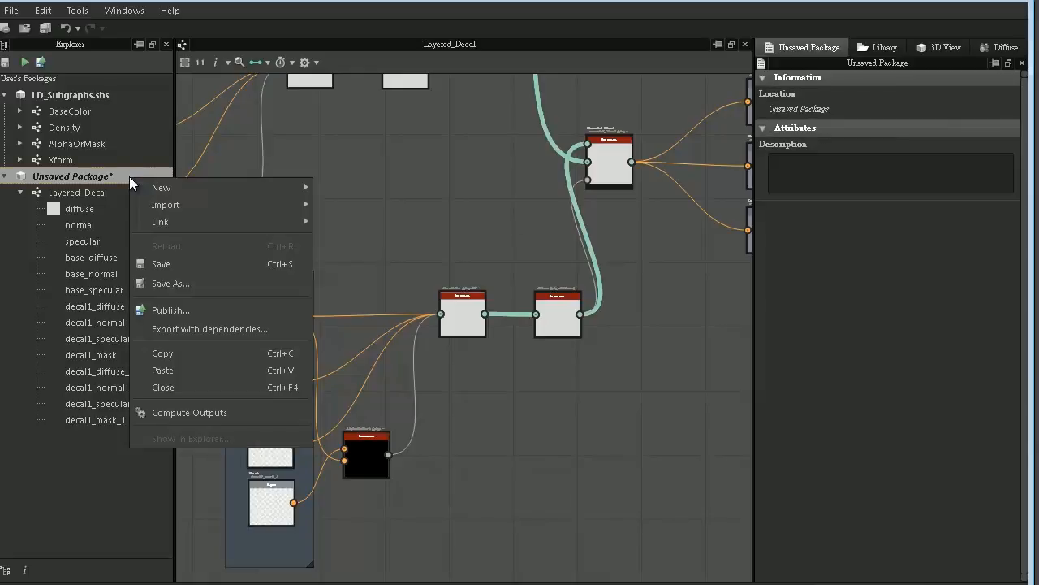
pyautogui.click(183, 285)
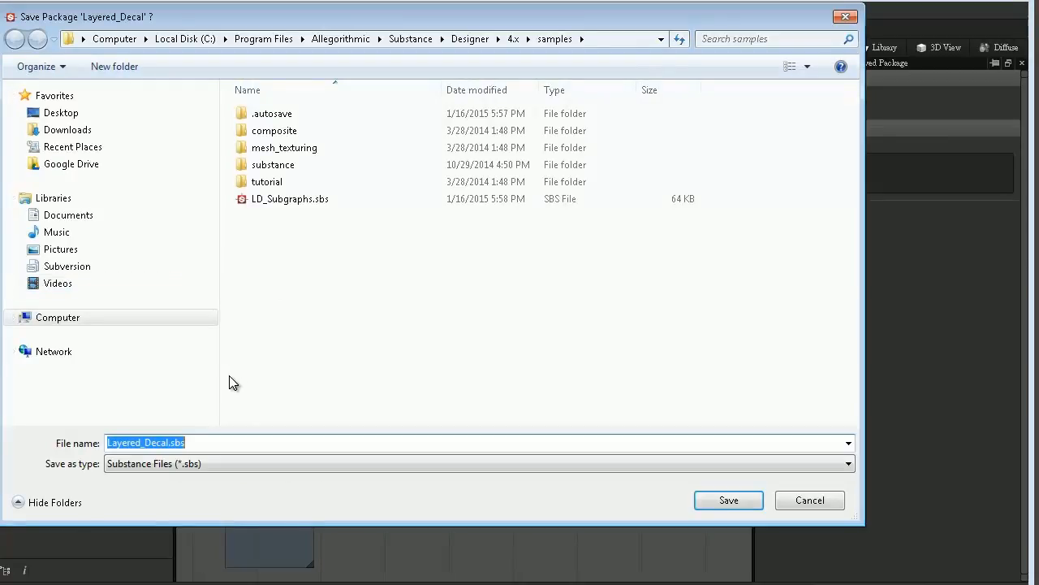
pyautogui.click(734, 496)
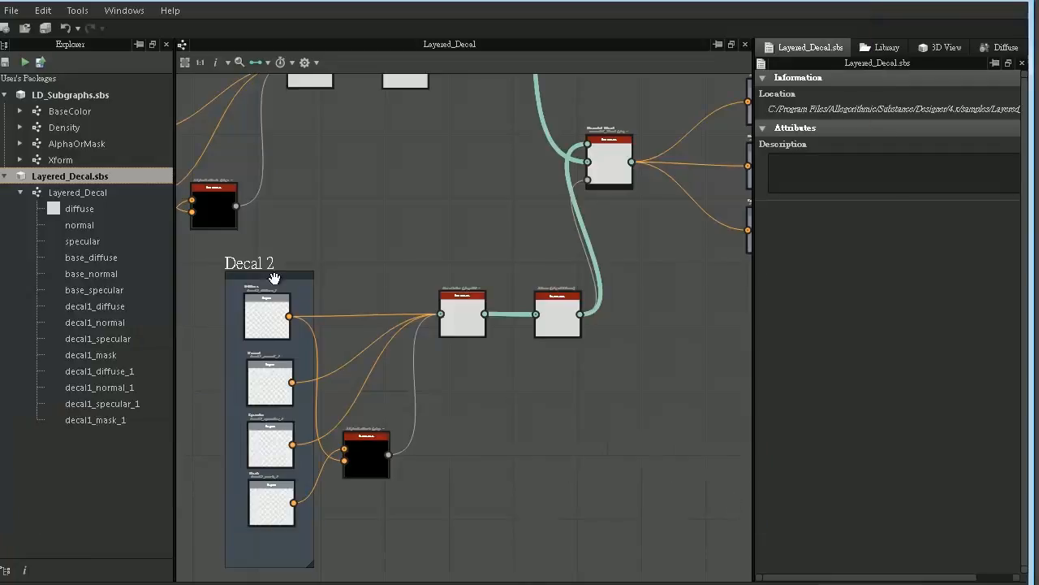
pyautogui.click(89, 192)
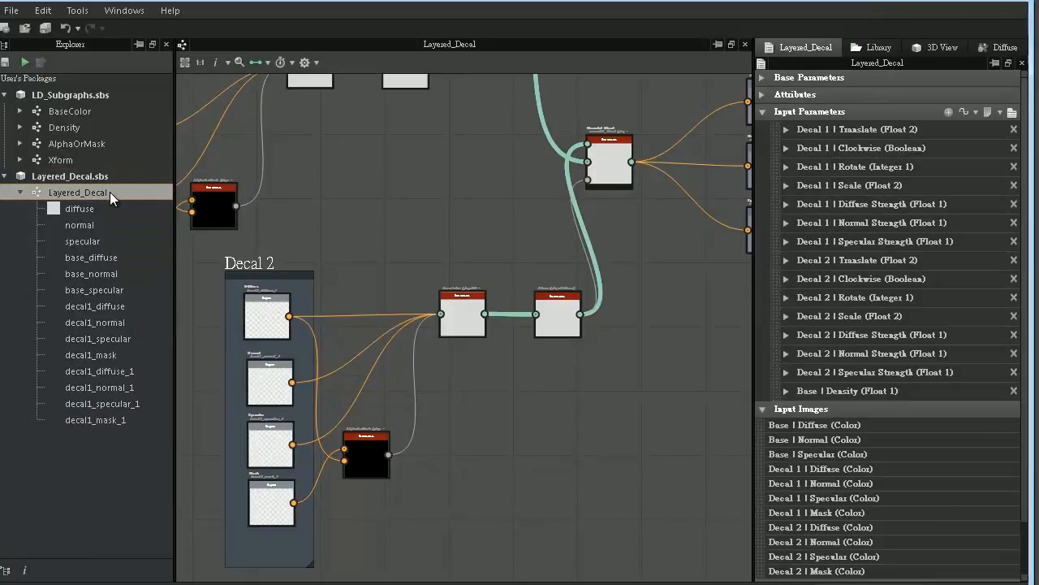
pyautogui.scroll(-4, 411, 188)
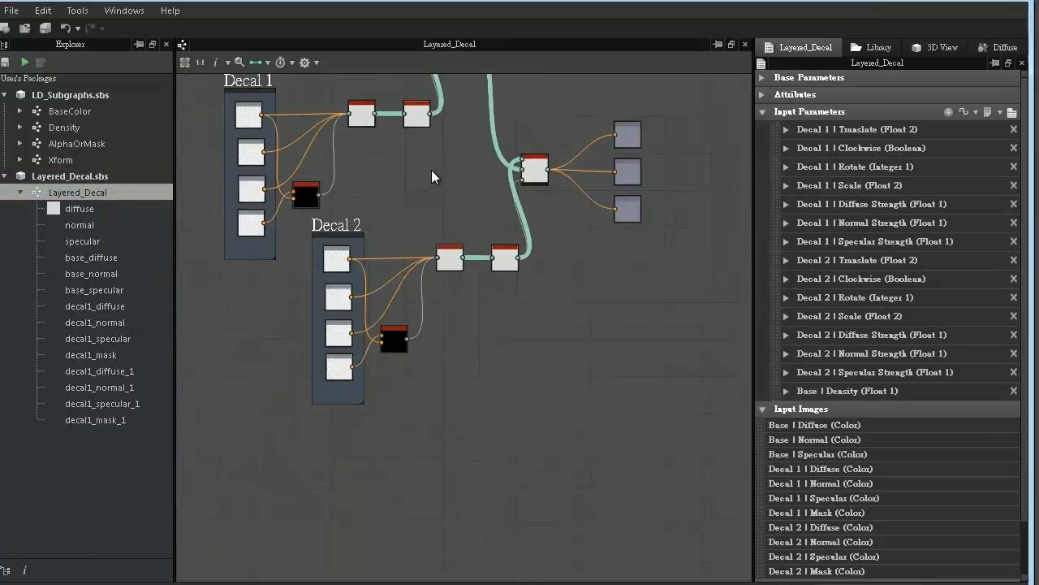
pyautogui.moveTo(431, 170); pyautogui.dragTo(454, 327, button='middle')
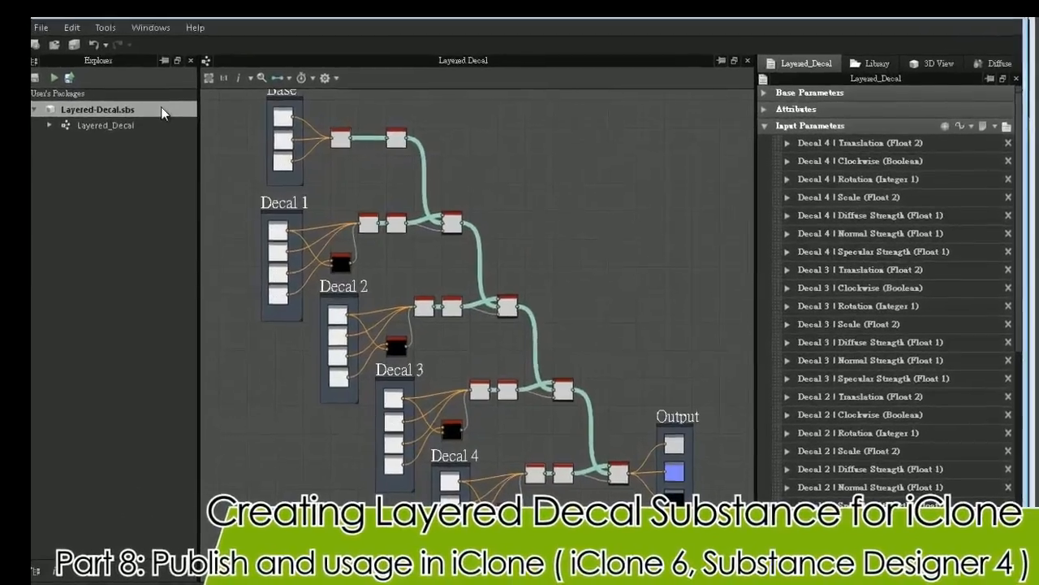
# - Start publishing the Layered-Decal.sbs package and set the destination to the "Layered Decal - Wall" folder
pyautogui.rightClick(360, 214)
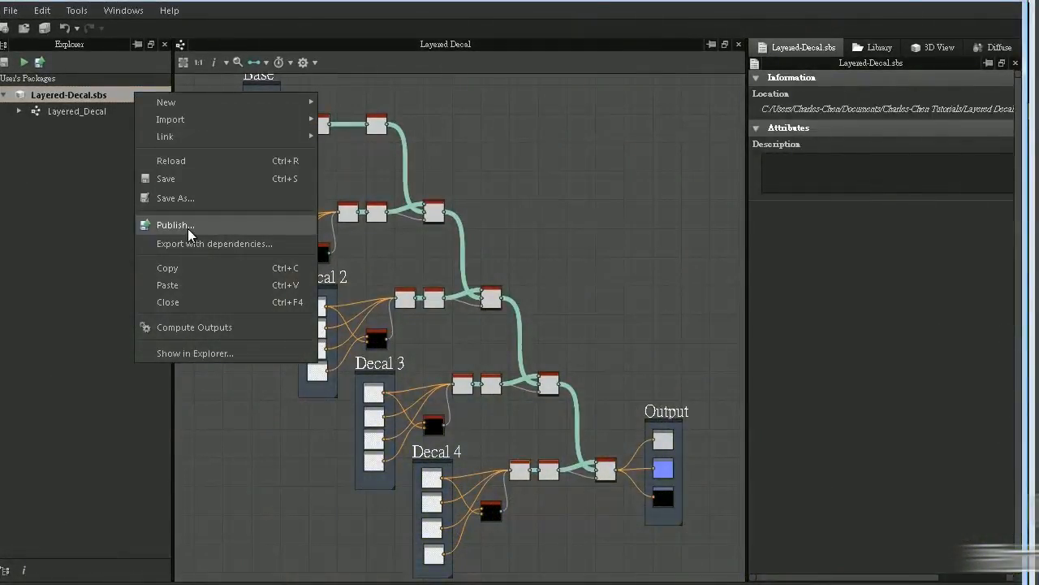
pyautogui.click(188, 228)
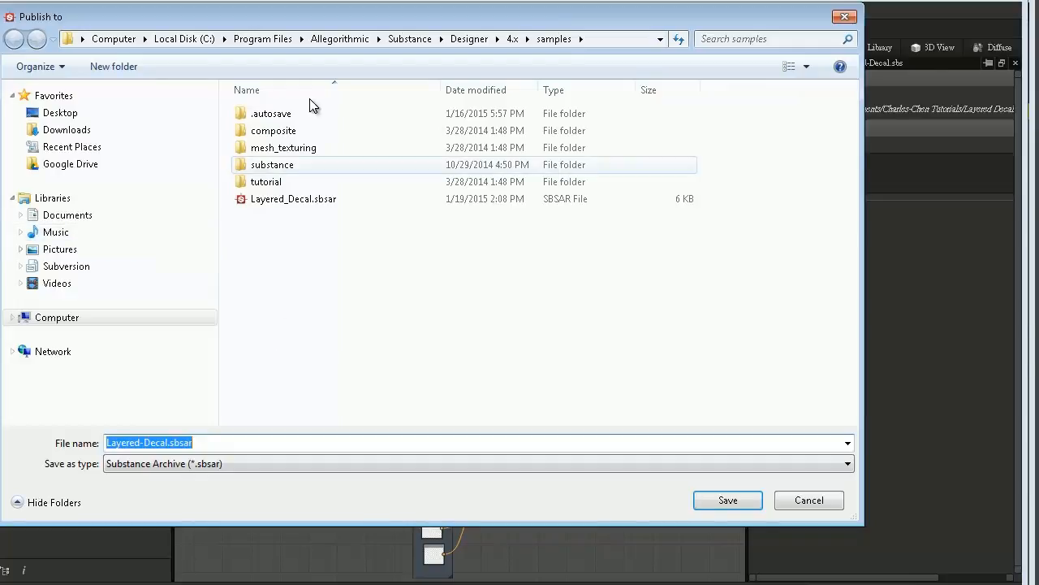
pyautogui.click(625, 38)
pyautogui.write('C:\\Users\\Charles-Chen\\Documents\\Charles-Chen Tutorials\\Layered Decal - Wall')
pyautogui.press('Return')
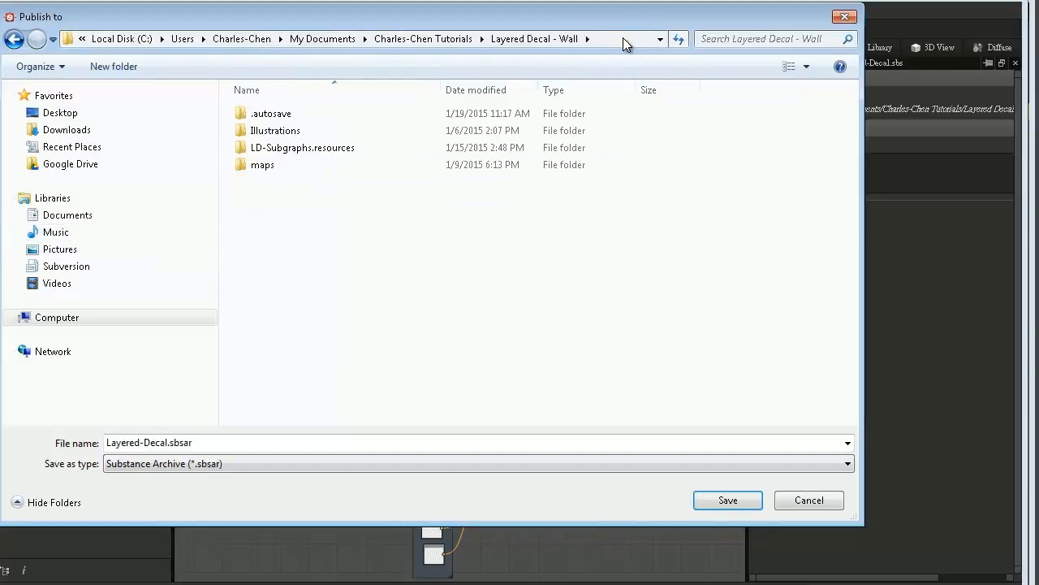
# - Publish the package as the Substance archive Layered-Decal.sbsar with only the output size parameter exposed
pyautogui.click(254, 439)
pyautogui.click(255, 439)
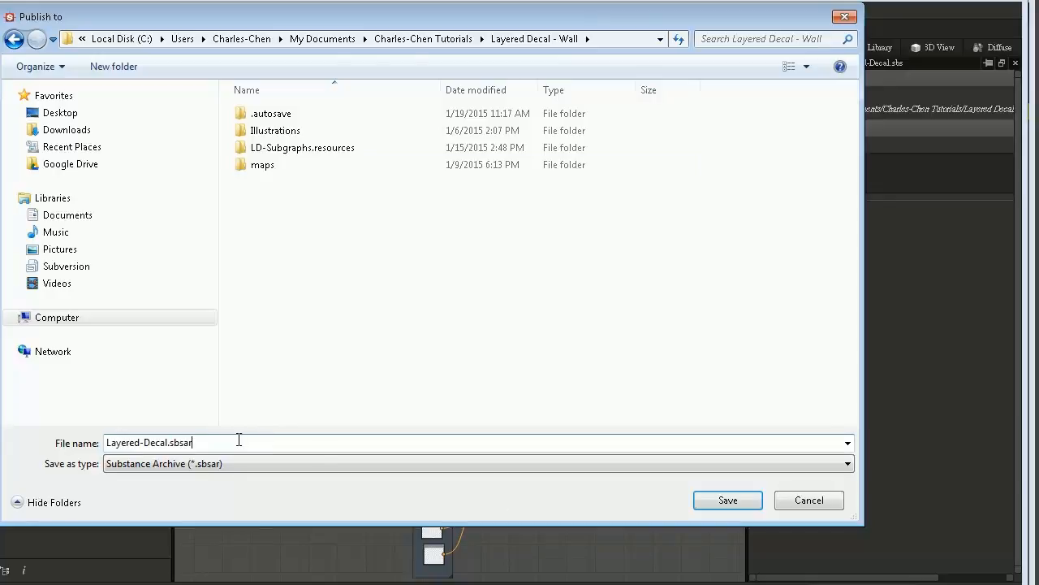
pyautogui.click(208, 459)
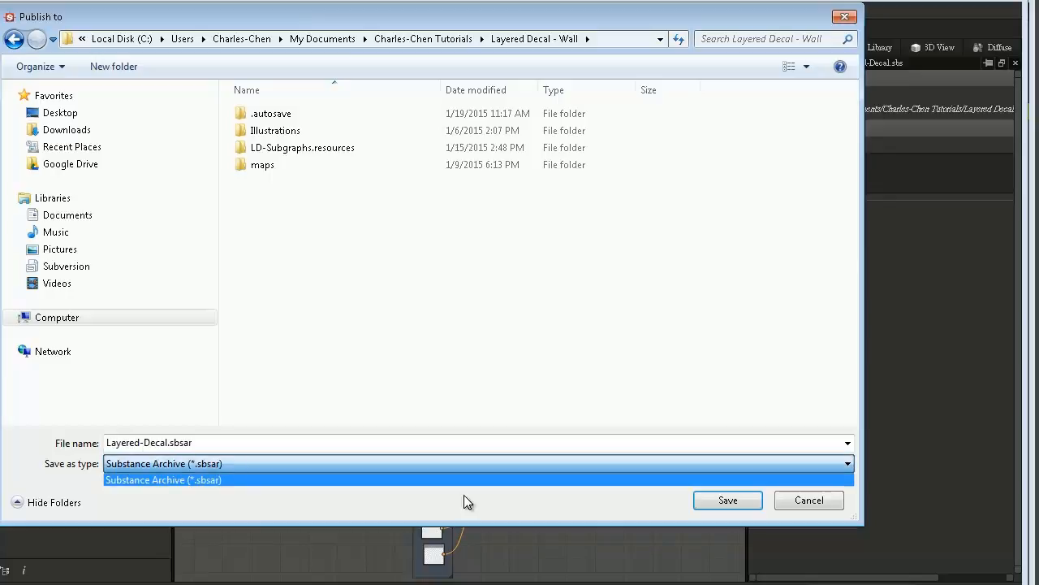
pyautogui.click(684, 490)
pyautogui.click(715, 500)
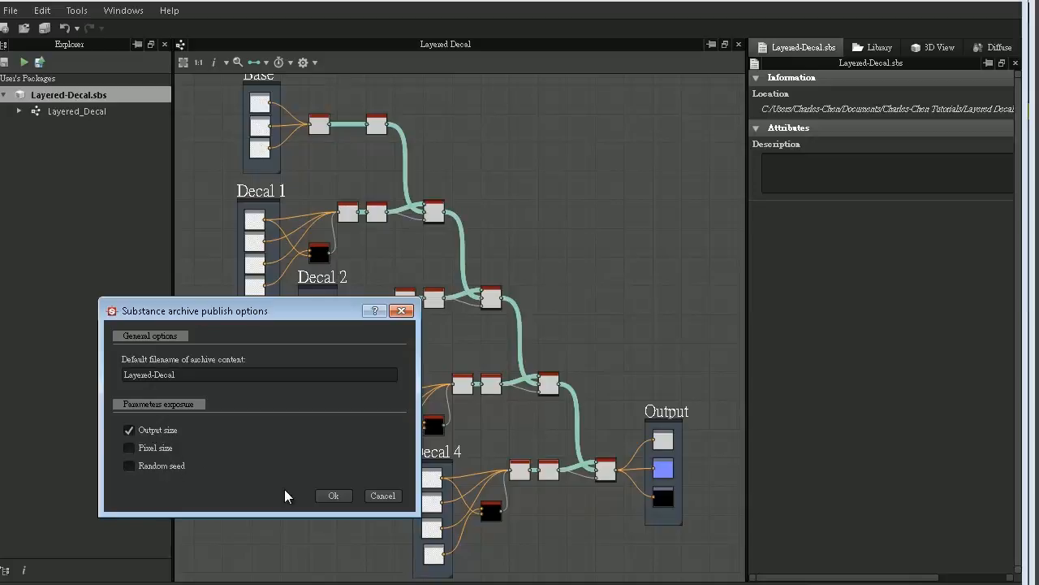
pyautogui.click(331, 495)
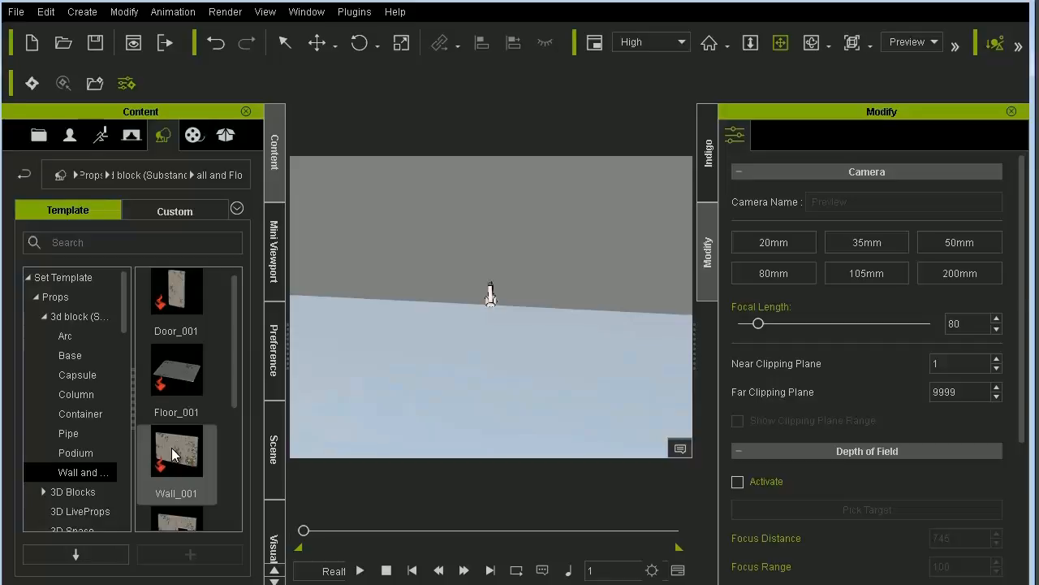
# - In iClone, add the Wall_001 prop to the scene and load Layered-Decal.sbsar as its material's substance
pyautogui.moveTo(171, 448); pyautogui.dragTo(420, 372)
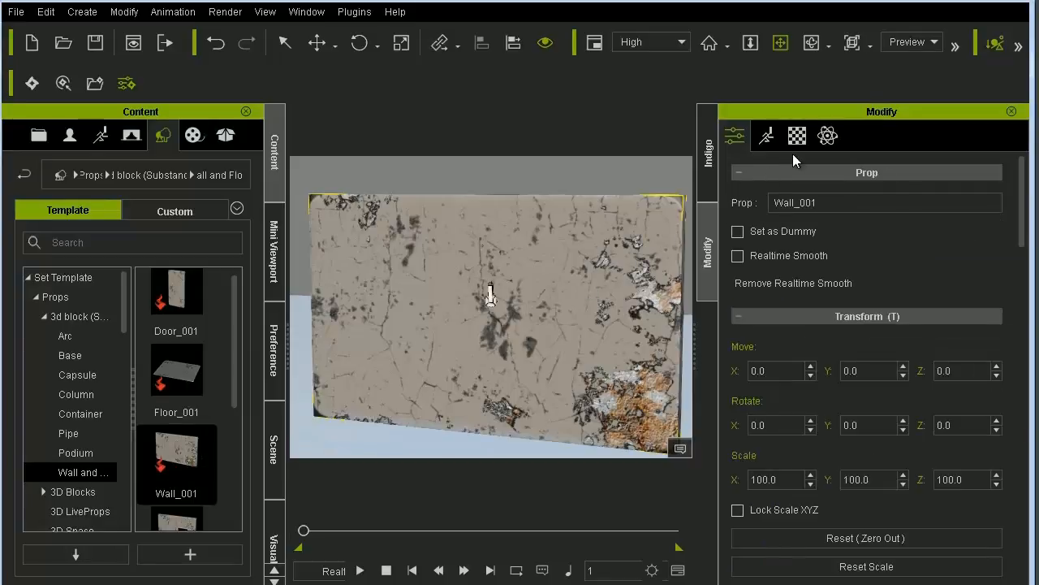
pyautogui.click(799, 138)
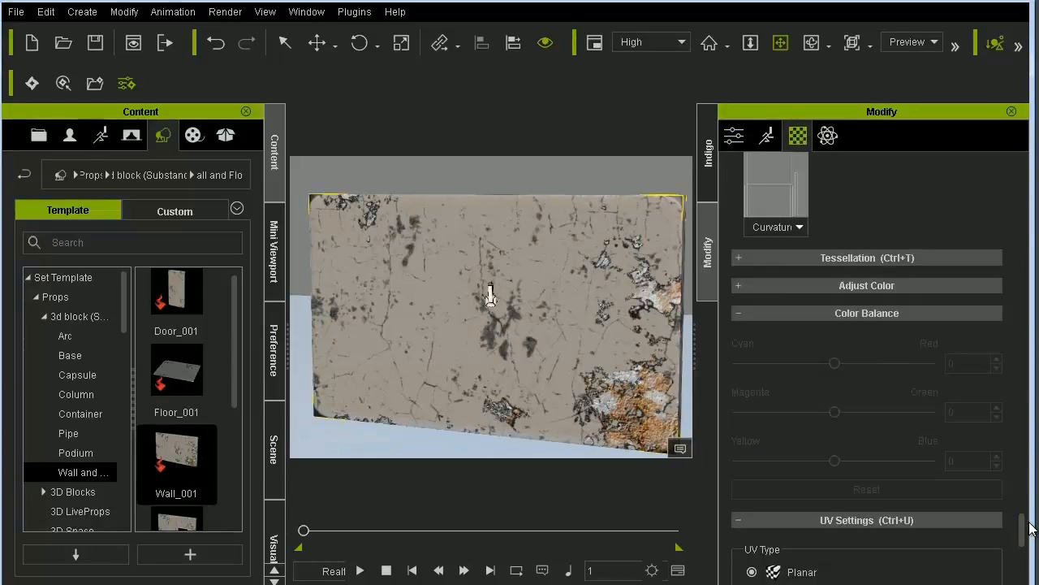
pyautogui.moveTo(1025, 519); pyautogui.dragTo(1034, 316)
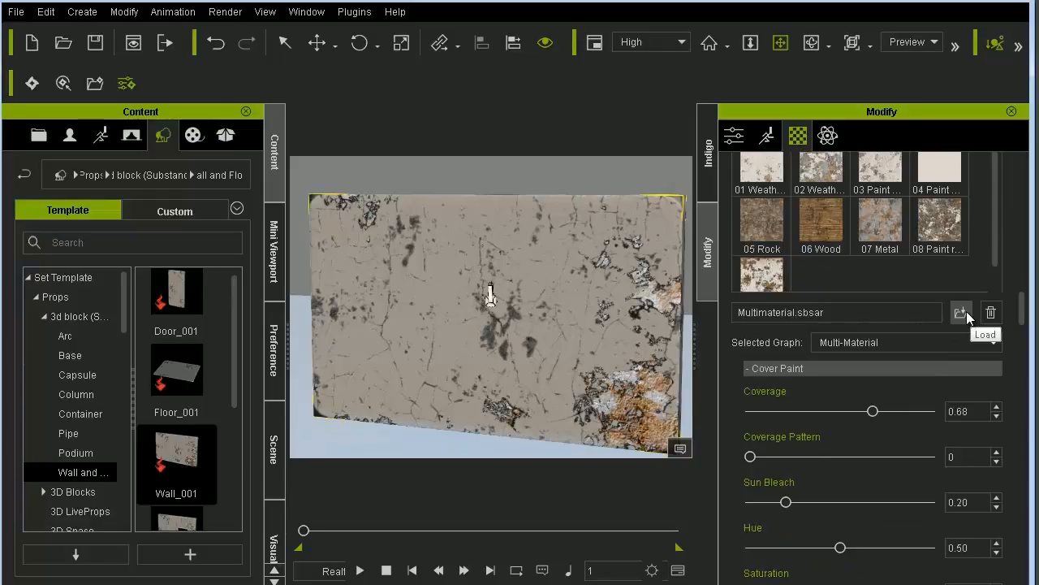
pyautogui.click(961, 312)
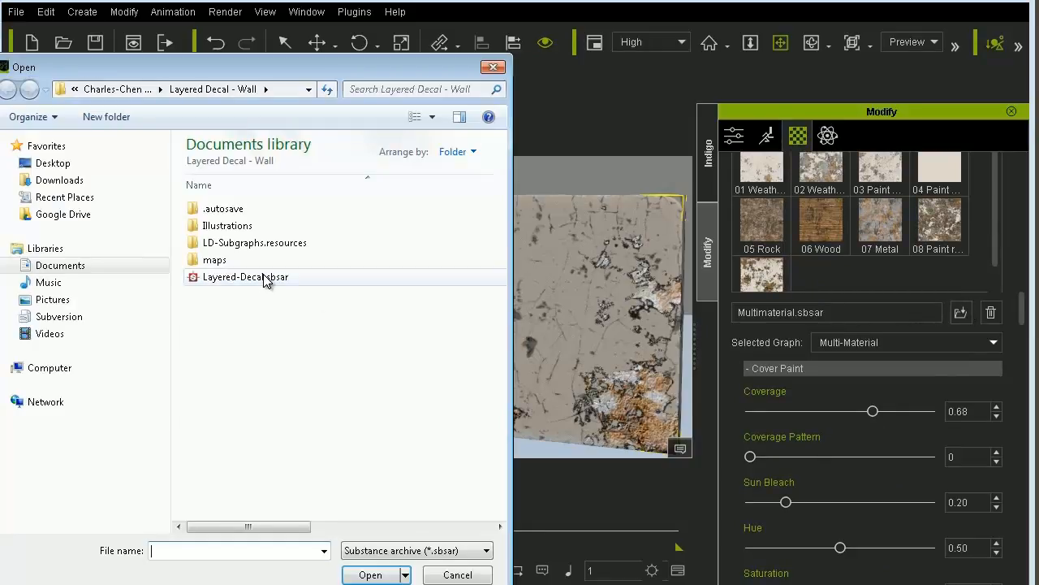
pyautogui.click(264, 274)
pyautogui.press('Return')
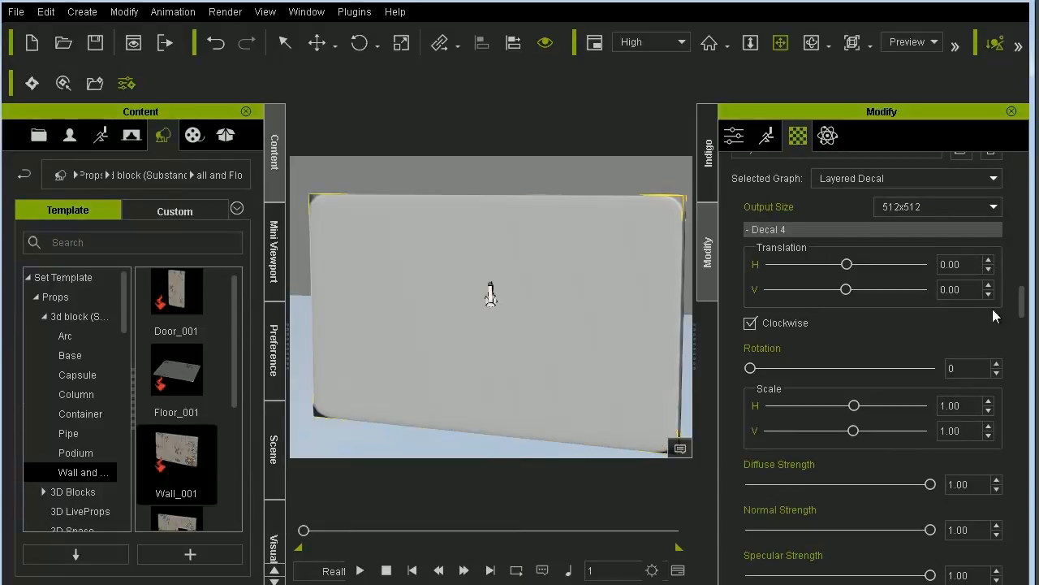
# - Load BrickWall_diff.png from the maps folder as the diffuse image of the substance's Base Maps, browsing files as large icons
pyautogui.moveTo(1022, 303); pyautogui.dragTo(1029, 528)
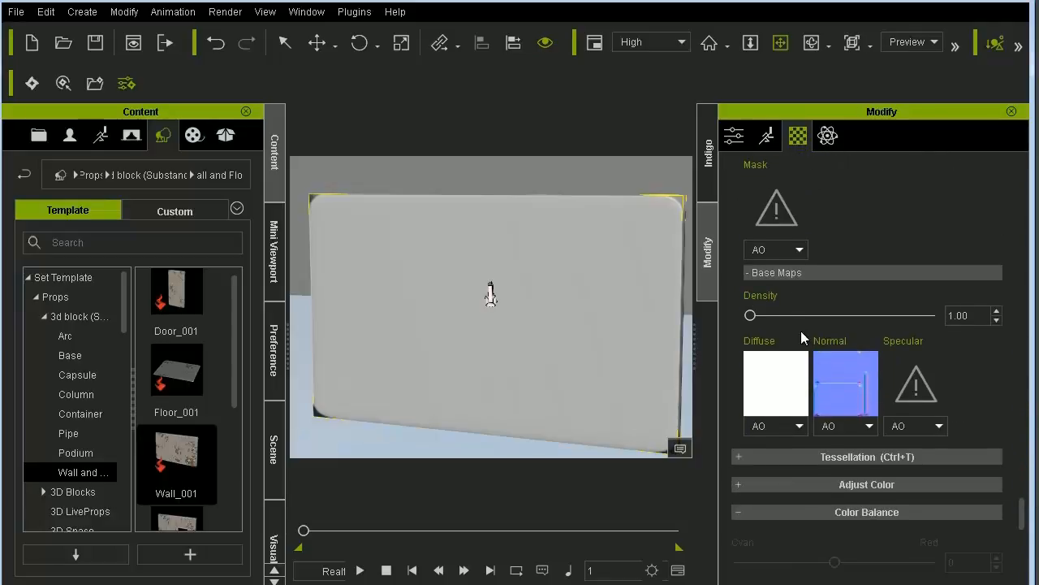
pyautogui.doubleClick(771, 394)
pyautogui.doubleClick(229, 260)
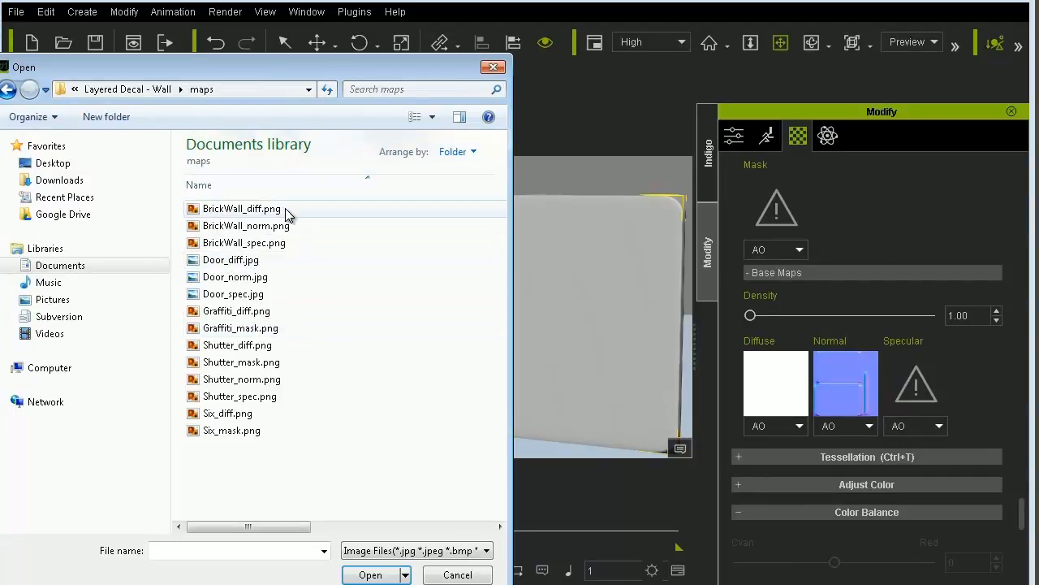
pyautogui.click(432, 116)
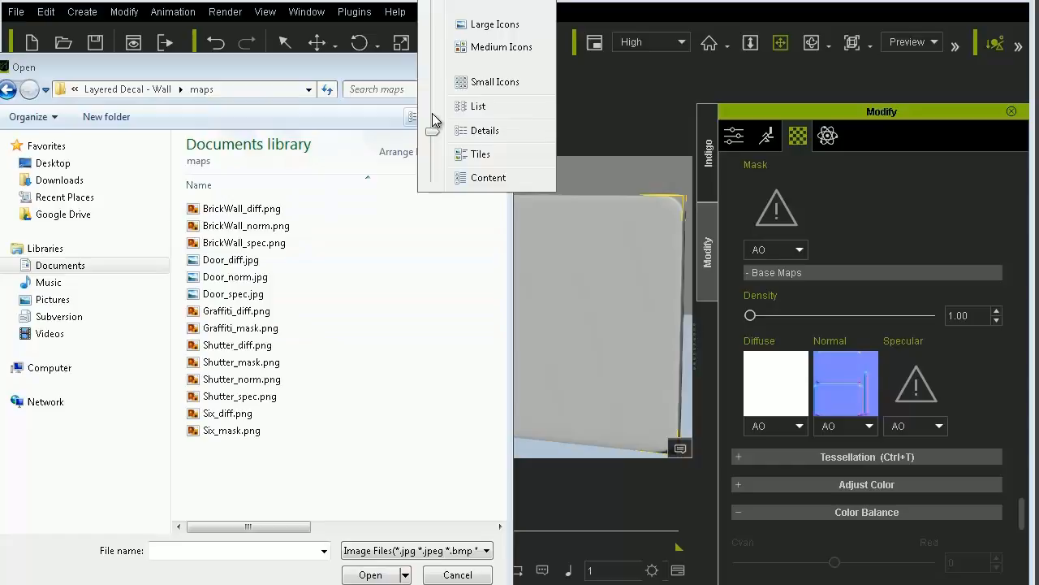
pyautogui.click(475, 26)
pyautogui.doubleClick(207, 242)
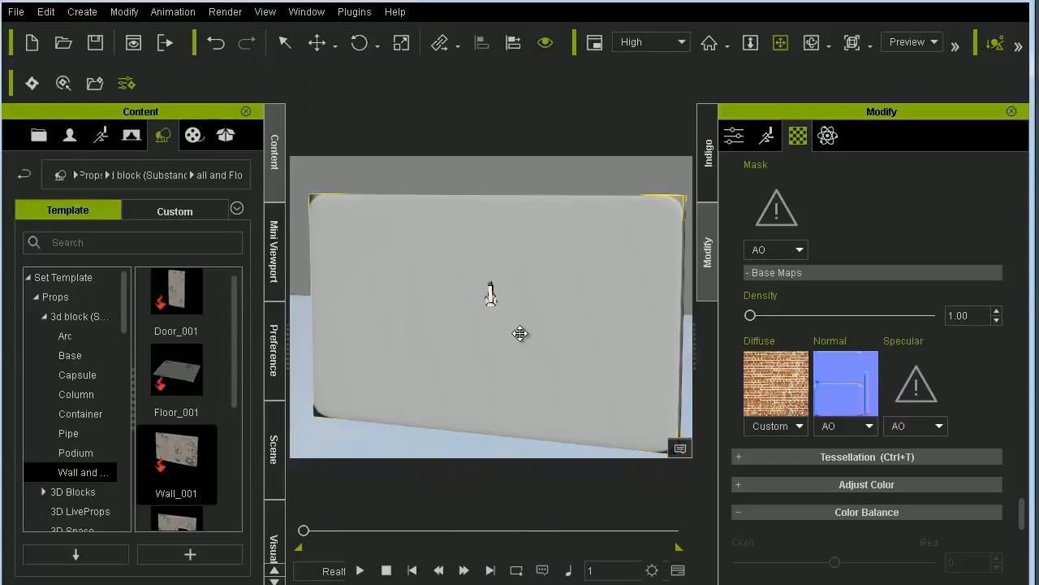
# - Load BrickWall_norm.png as the normal and BrickWall_spec.png as the specular image of the Base Maps
pyautogui.click(872, 399)
pyautogui.click(364, 232)
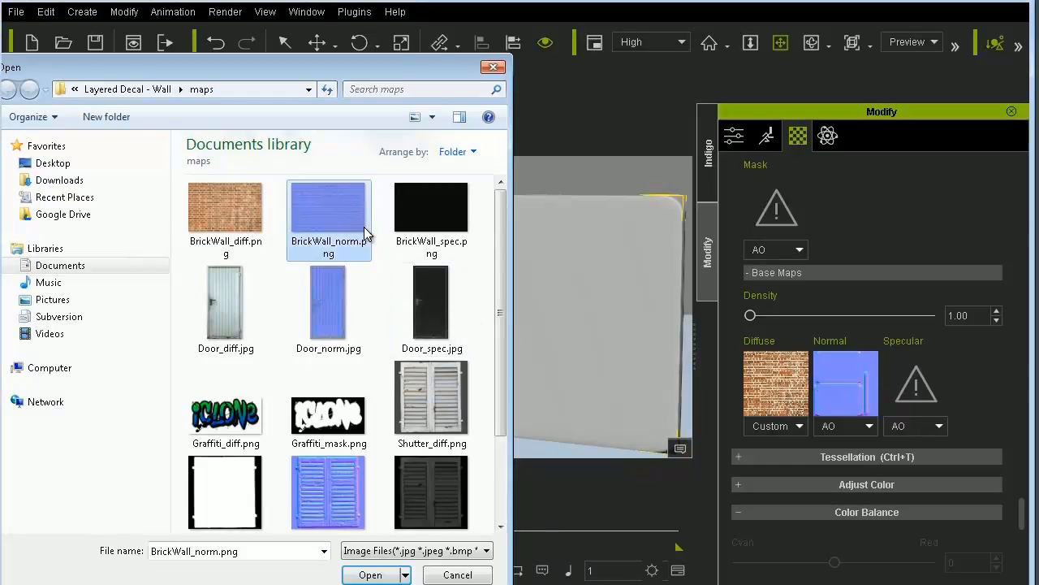
pyautogui.doubleClick(363, 233)
pyautogui.click(923, 395)
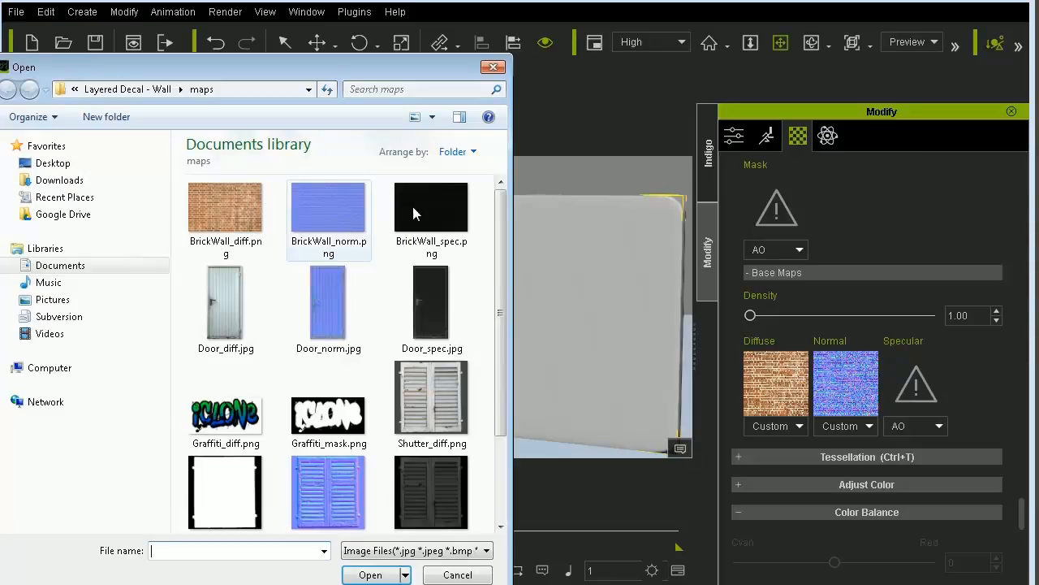
pyautogui.doubleClick(413, 209)
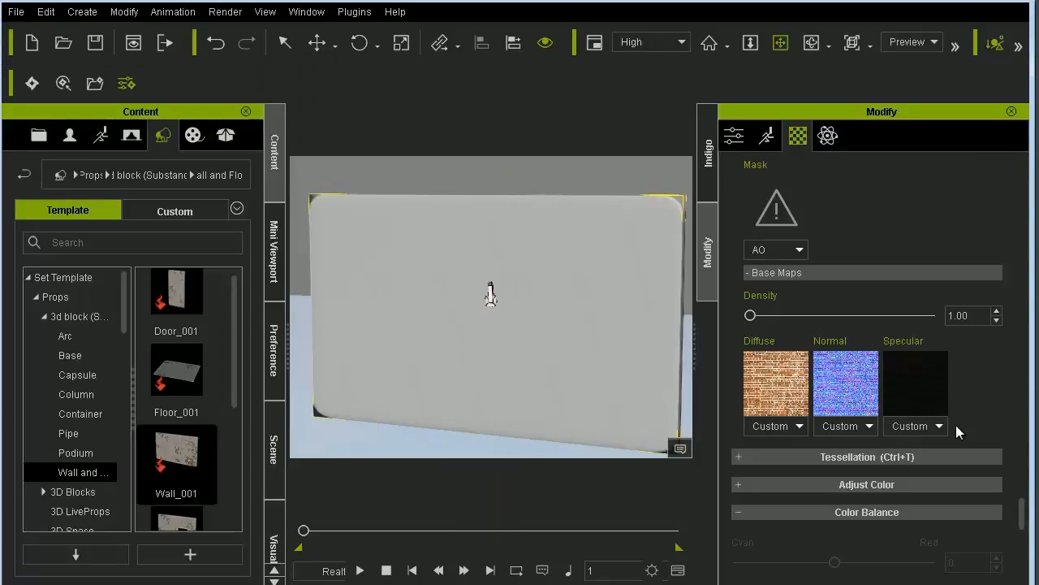
# - Clear the diffuse and normal images of Decal 1 by setting both sources to None, and collapse the Decal 1 group
pyautogui.scroll(-2, 1020, 512)
pyautogui.scroll(6, 1022, 515)
pyautogui.click(803, 480)
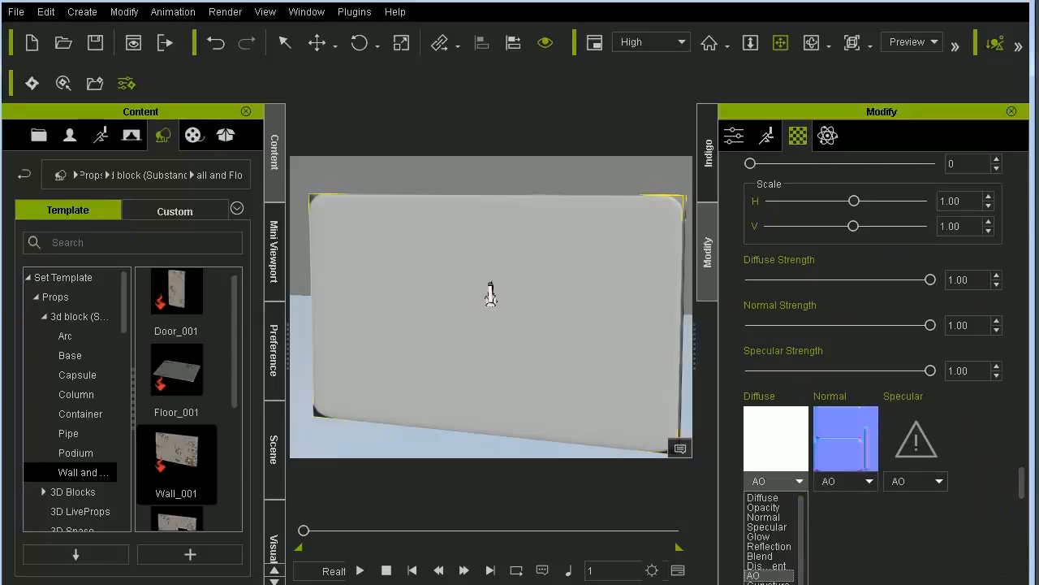
pyautogui.scroll(-1, 779, 578)
pyautogui.scroll(1, 780, 578)
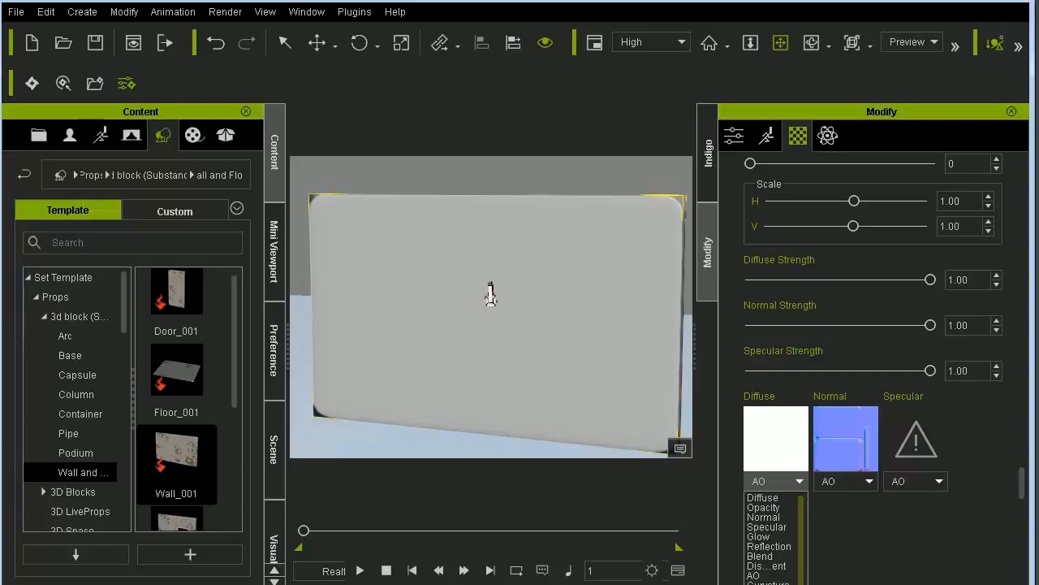
pyautogui.scroll(-1, 773, 574)
pyautogui.click(846, 483)
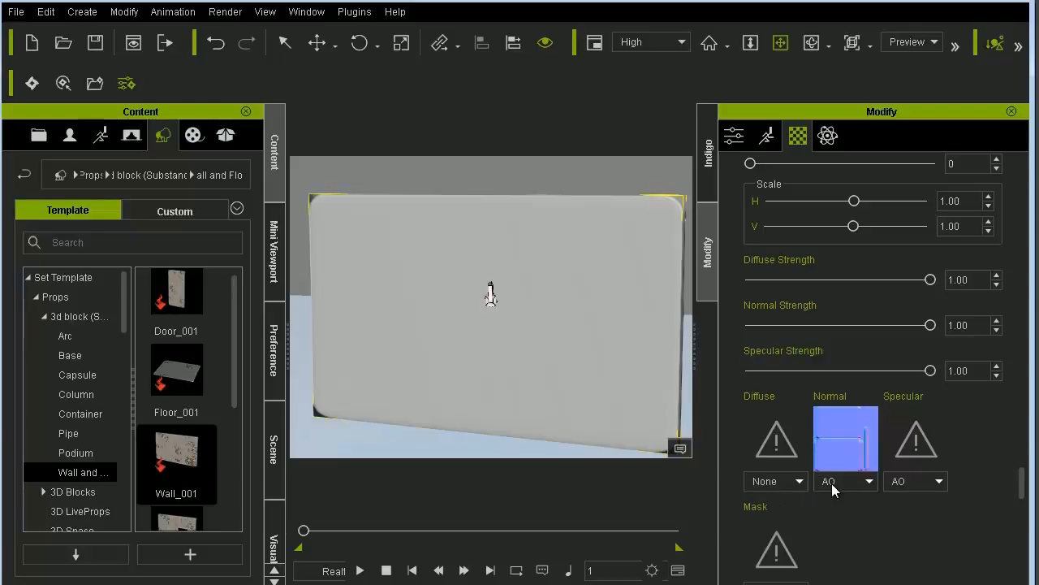
pyautogui.click(849, 483)
pyautogui.scroll(-1, 838, 526)
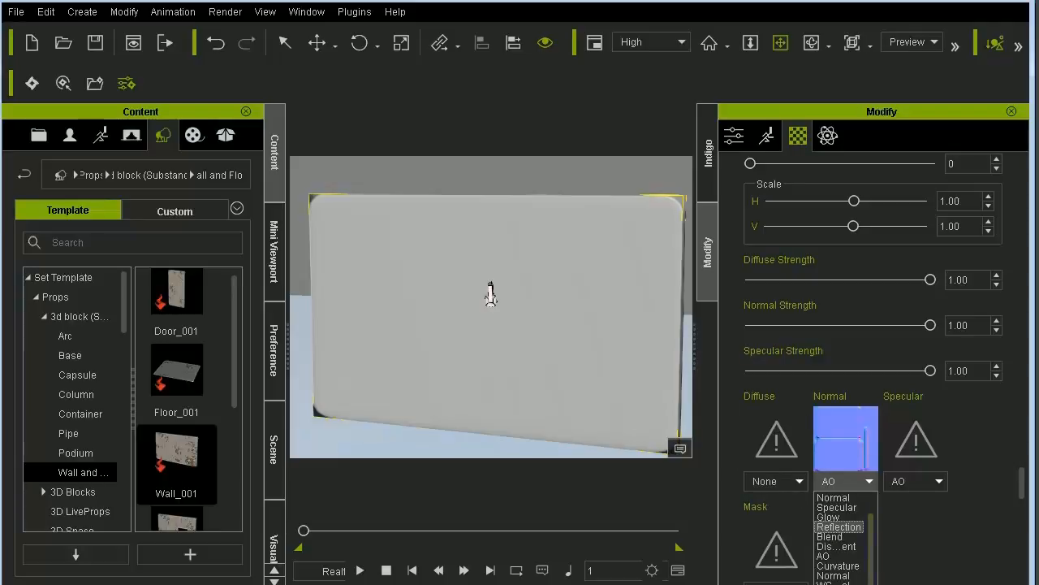
pyautogui.click(839, 579)
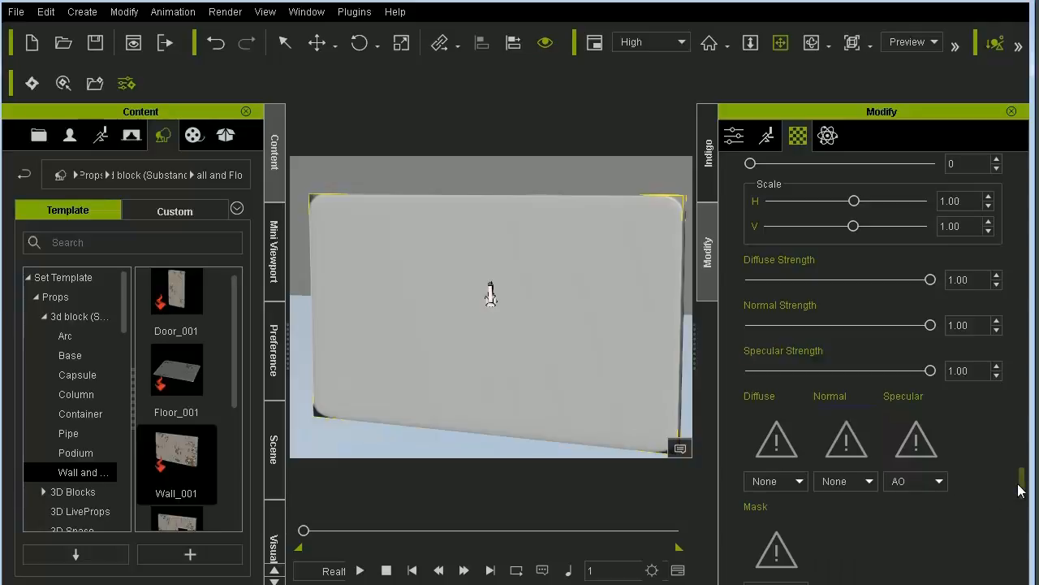
pyautogui.moveTo(1021, 489); pyautogui.dragTo(1024, 462)
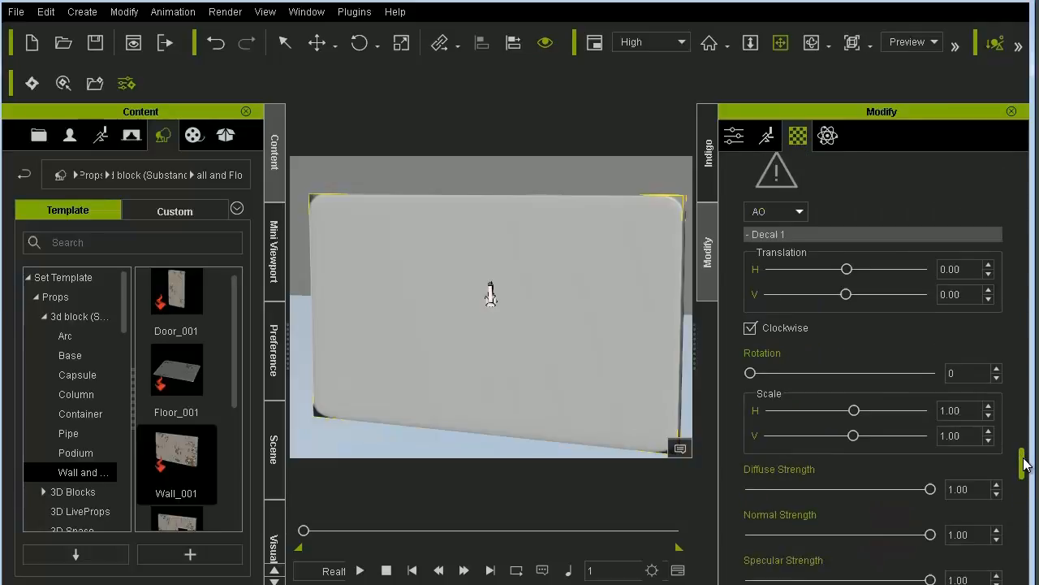
pyautogui.click(801, 244)
# - Set the diffuse and normal sources of Decal 2 to None and collapse the Decal 2 group
pyautogui.scroll(3, 790, 268)
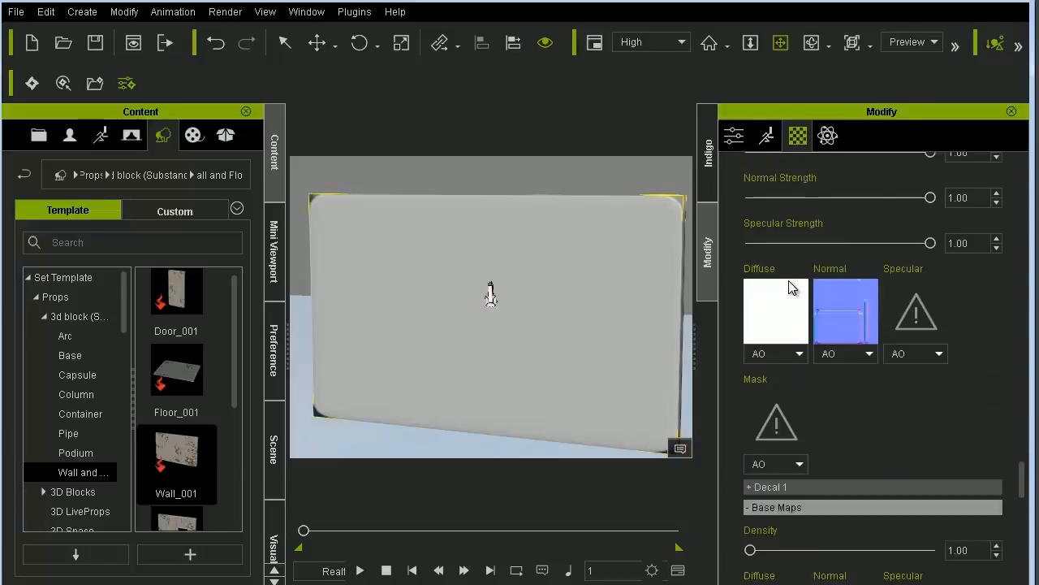
pyautogui.scroll(2, 789, 280)
pyautogui.click(800, 451)
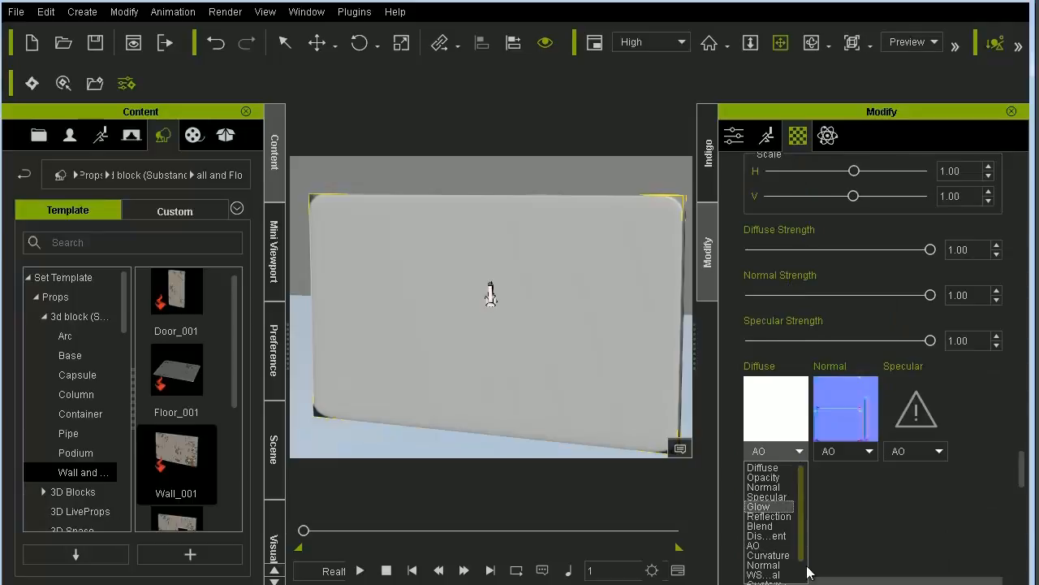
pyautogui.scroll(-1, 800, 572)
pyautogui.click(759, 574)
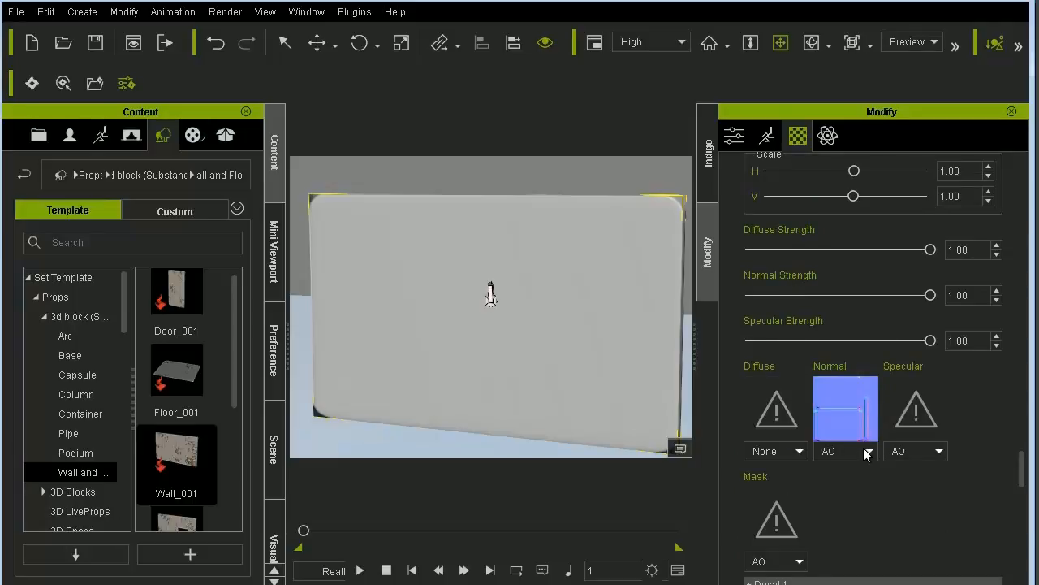
pyautogui.click(865, 451)
pyautogui.scroll(-1, 876, 577)
pyautogui.click(860, 574)
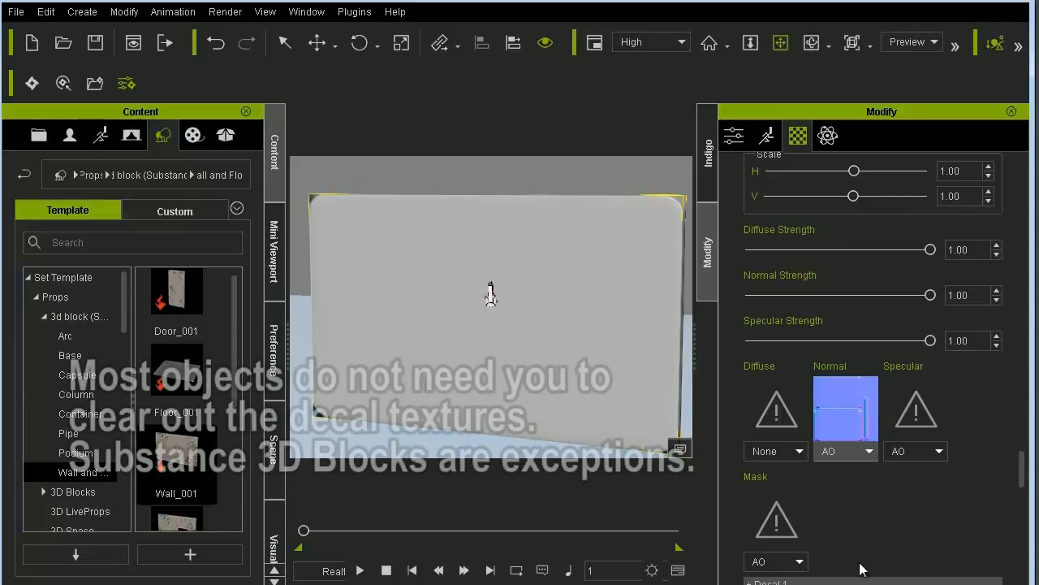
pyautogui.scroll(5, 1021, 471)
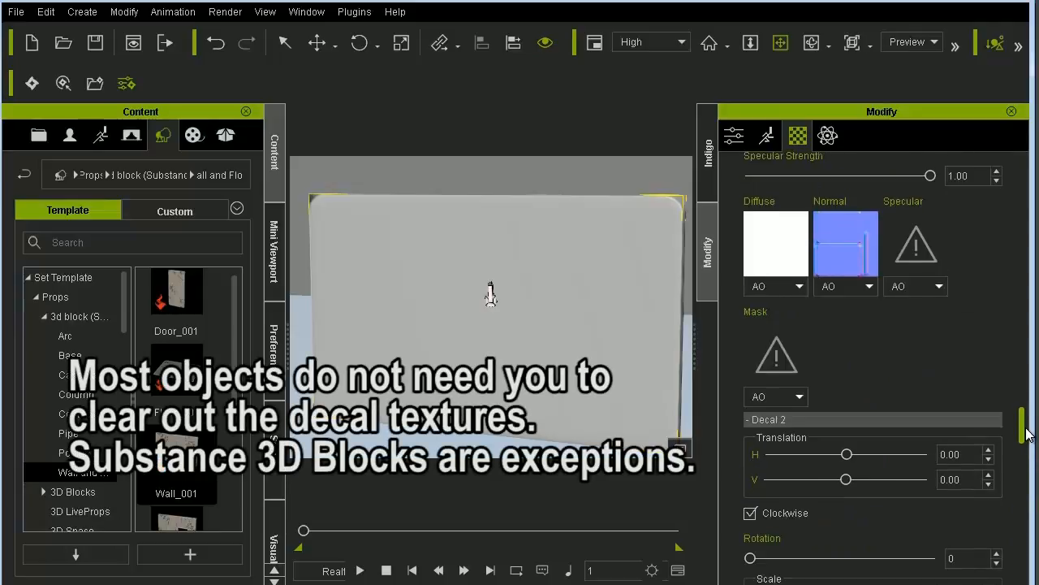
pyautogui.click(800, 429)
# - Set the diffuse and normal sources of Decal 3 to None and collapse the Decal 3 group
pyautogui.scroll(2, 800, 426)
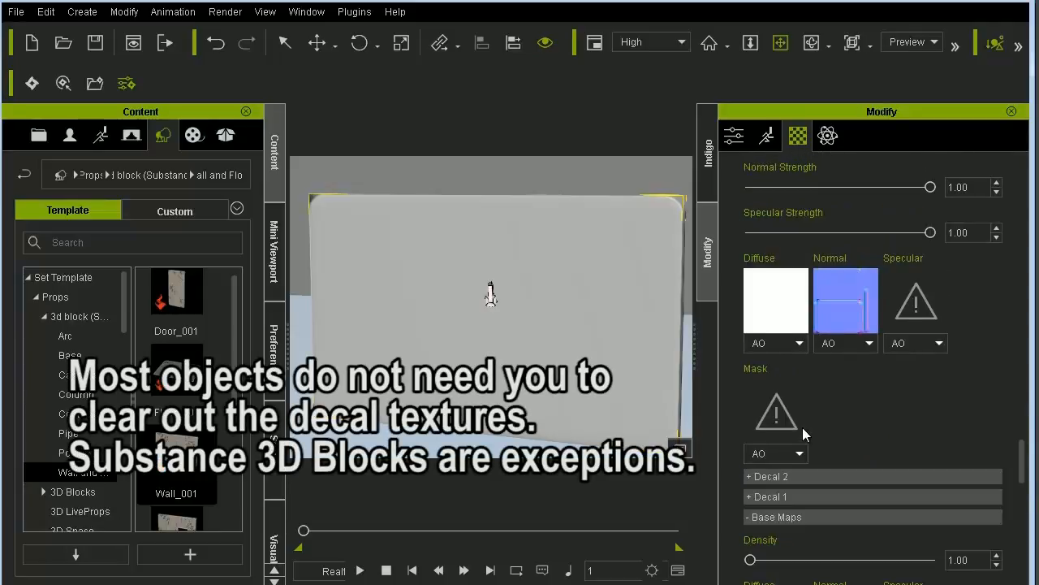
pyautogui.click(799, 391)
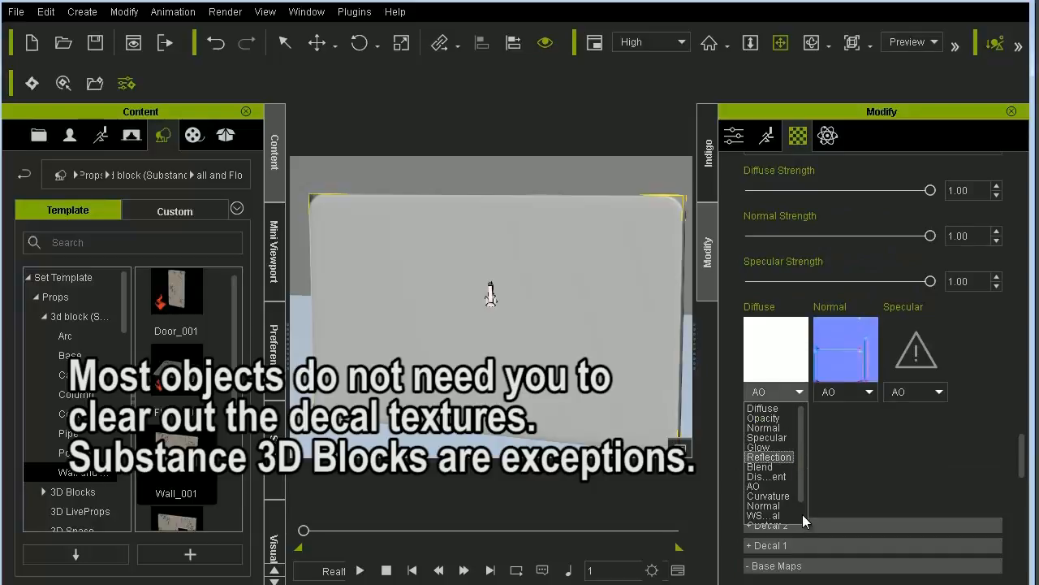
pyautogui.scroll(-1, 802, 514)
pyautogui.click(866, 392)
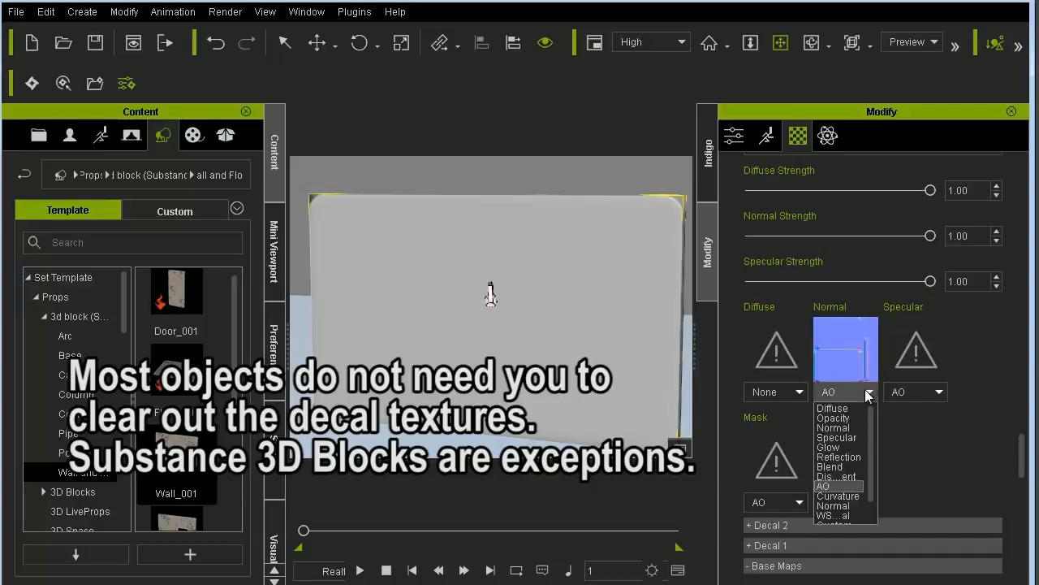
pyautogui.scroll(-1, 871, 516)
pyautogui.click(855, 516)
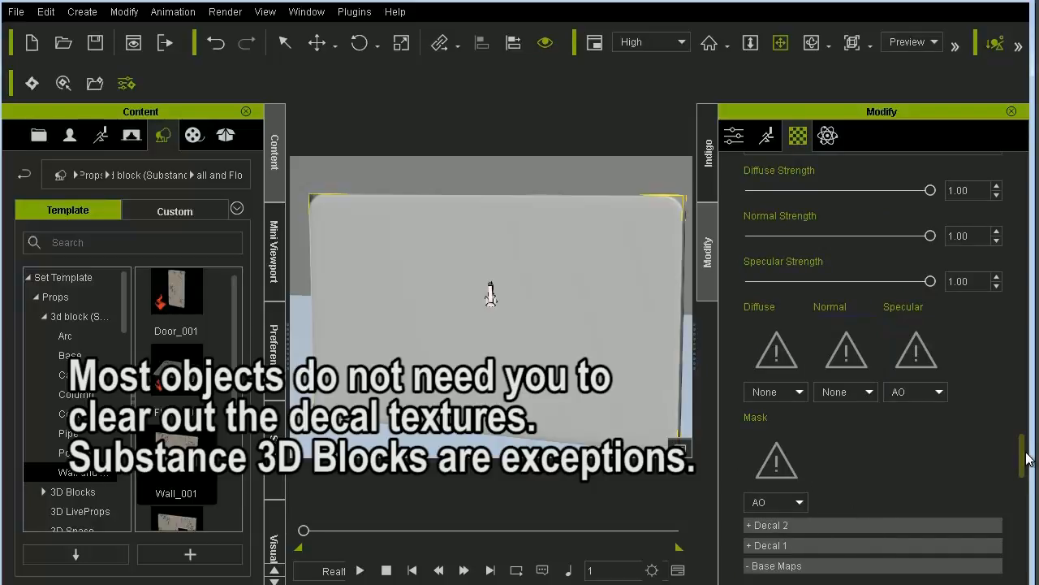
pyautogui.moveTo(1026, 459); pyautogui.dragTo(1023, 395)
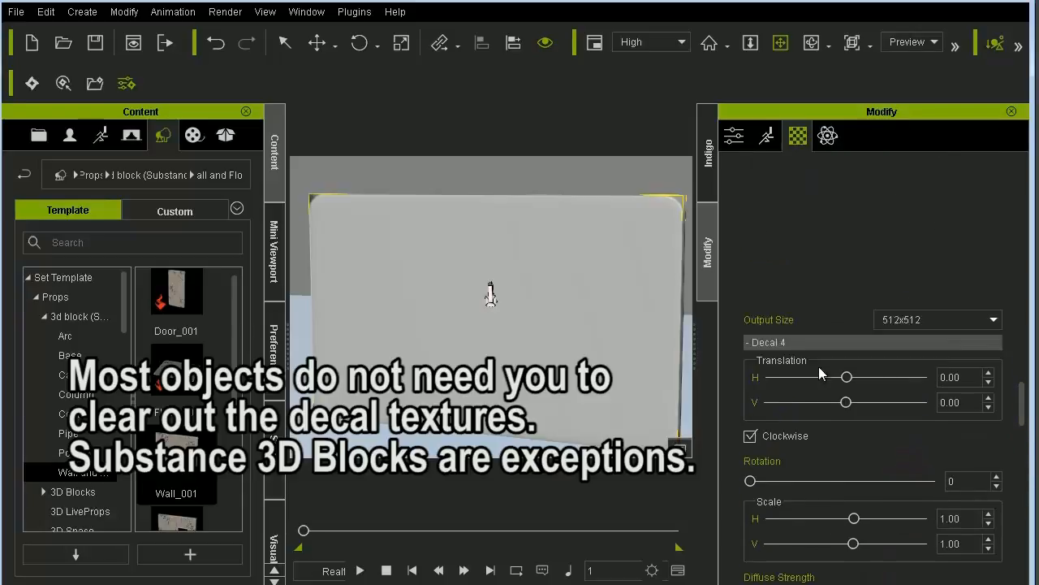
# - Set the diffuse and normal sources of Decal 4 to None
pyautogui.scroll(-5, 827, 341)
pyautogui.scroll(2, 827, 341)
pyautogui.click(793, 373)
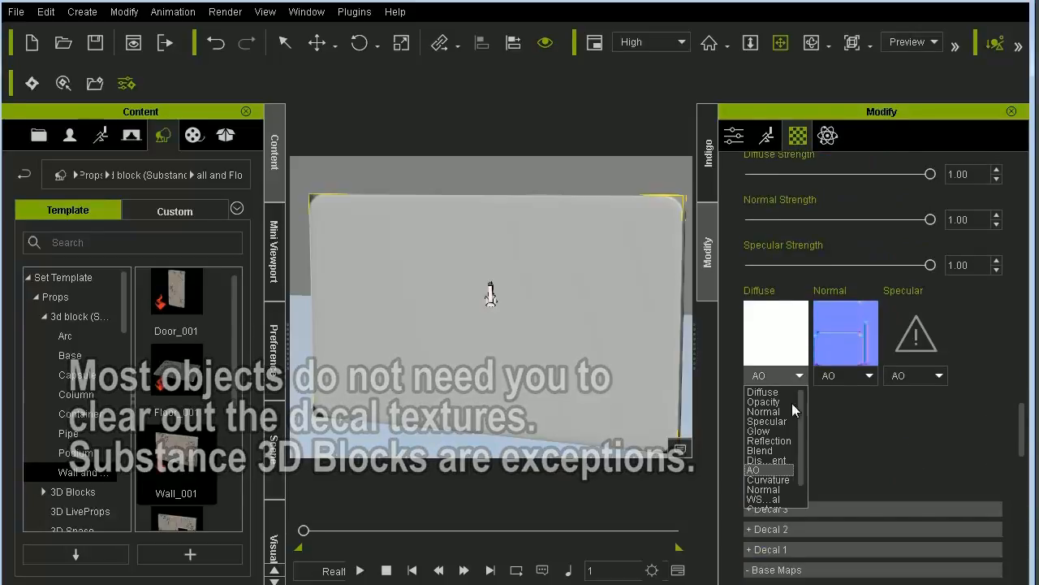
pyautogui.scroll(-1, 800, 498)
pyautogui.click(777, 500)
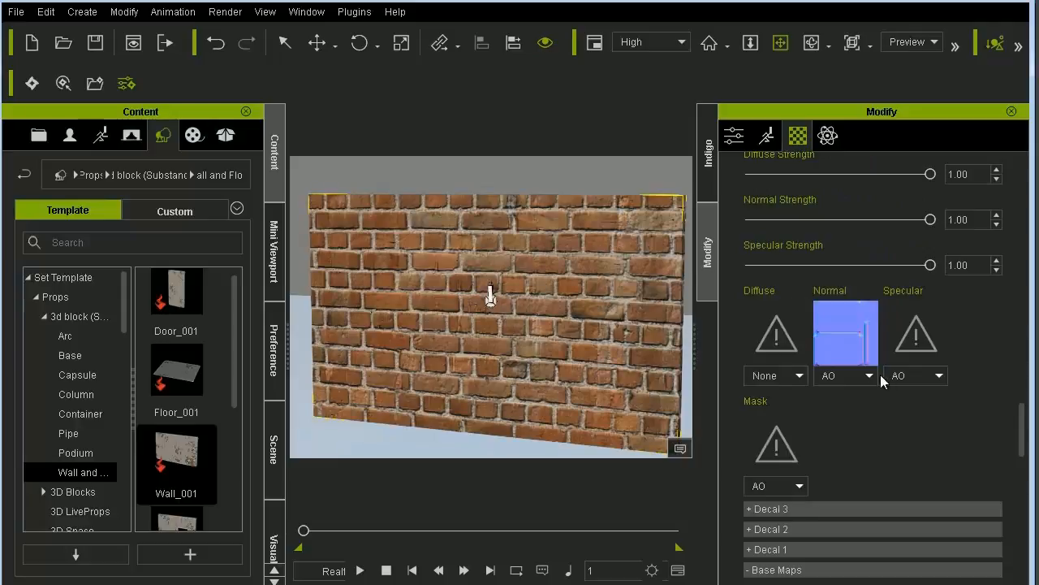
pyautogui.click(872, 376)
pyautogui.scroll(-3, 877, 486)
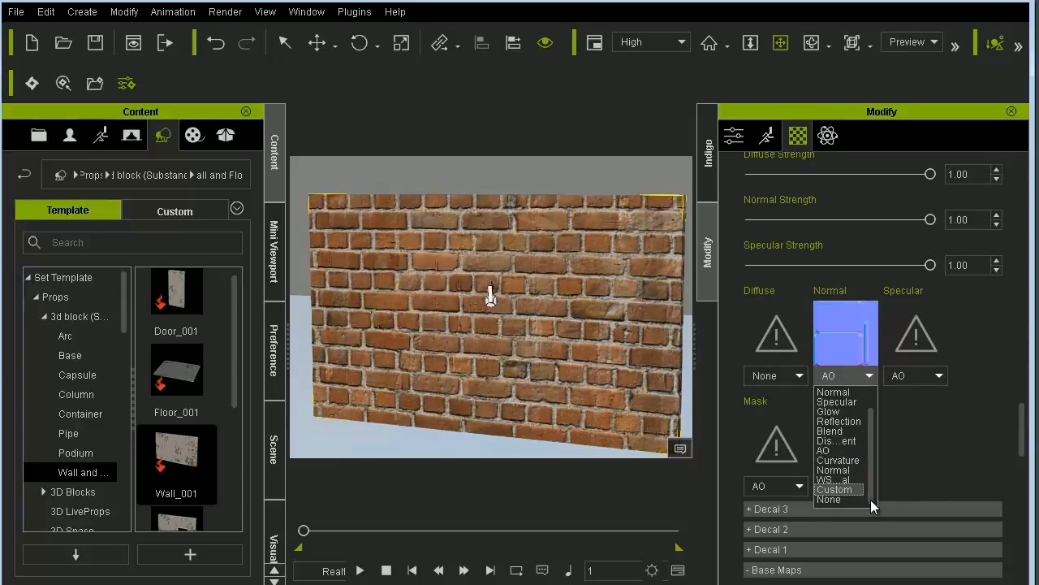
pyautogui.scroll(1, 870, 500)
pyautogui.scroll(-1, 871, 492)
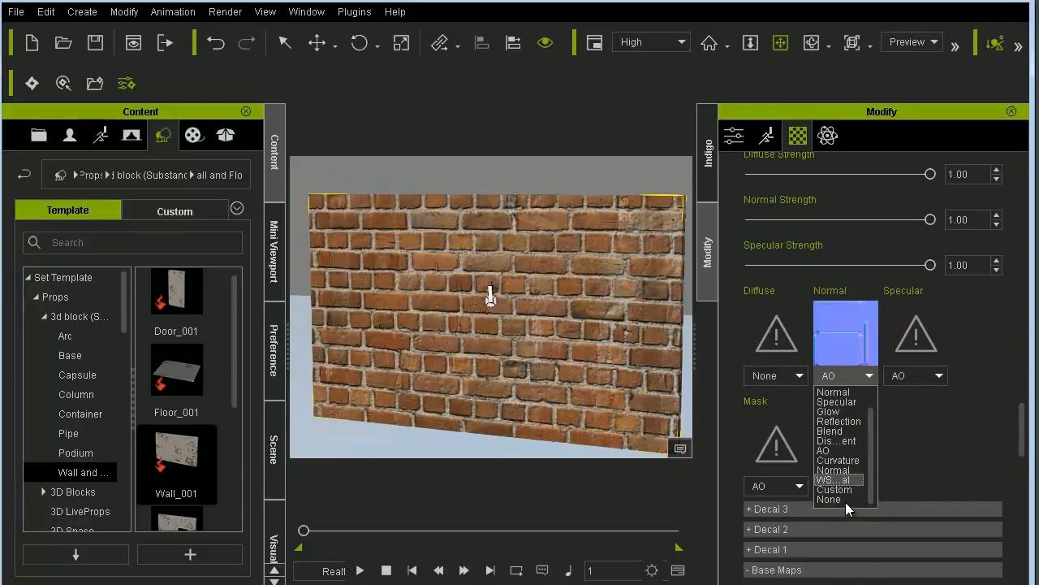
pyautogui.click(845, 501)
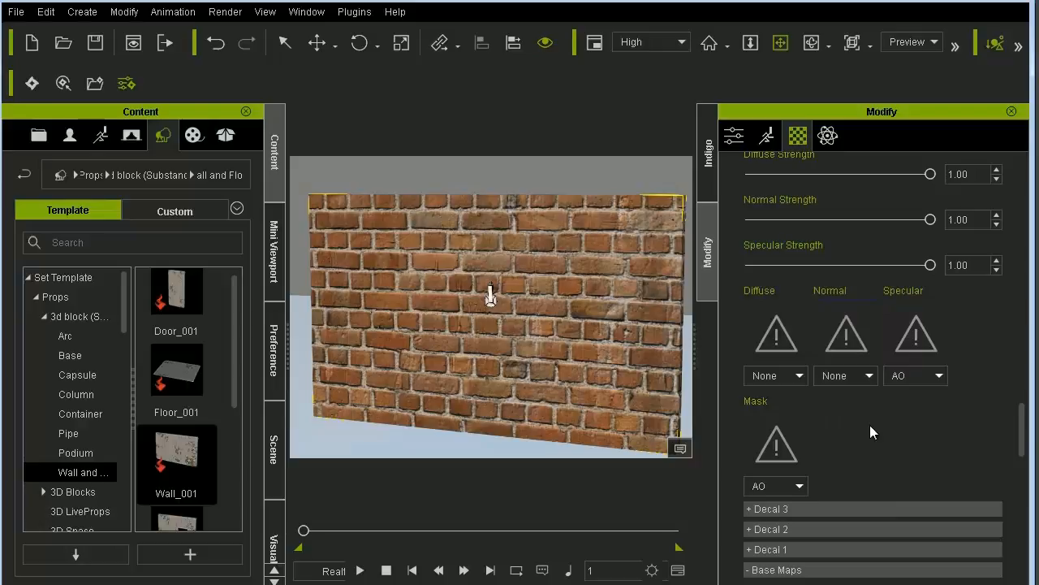
# - Set the density of the Base Maps to 2.00
pyautogui.moveTo(1021, 439); pyautogui.dragTo(1025, 470)
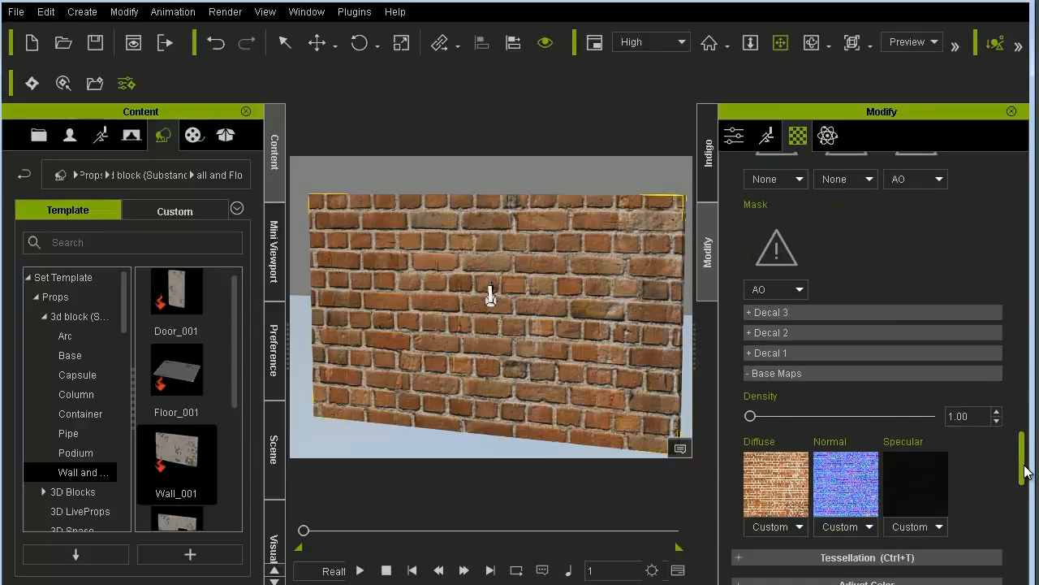
pyautogui.click(960, 419)
pyautogui.write('2')
pyautogui.press('Return')
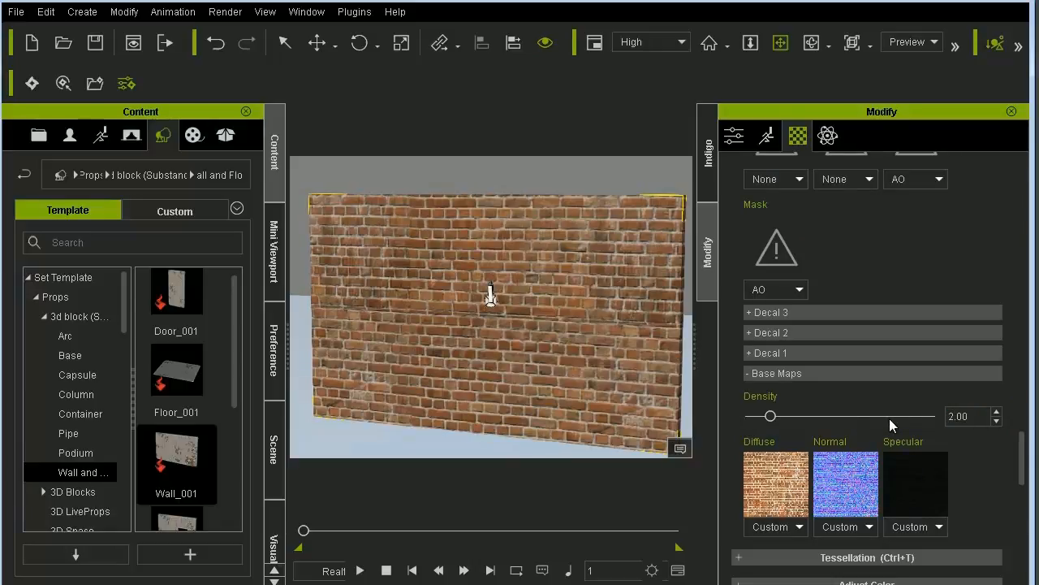
# - Close the Content, Mini Viewport and remaining docked panels beside them to enlarge the viewport, and frame the whole brick wall
pyautogui.moveTo(463, 265); pyautogui.dragTo(464, 395, button='right')
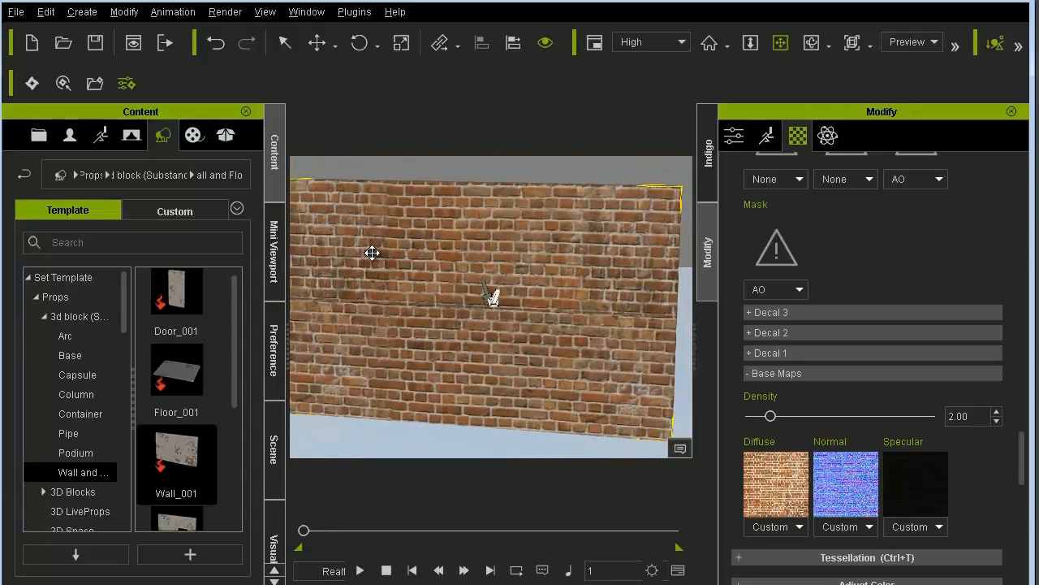
pyautogui.click(246, 111)
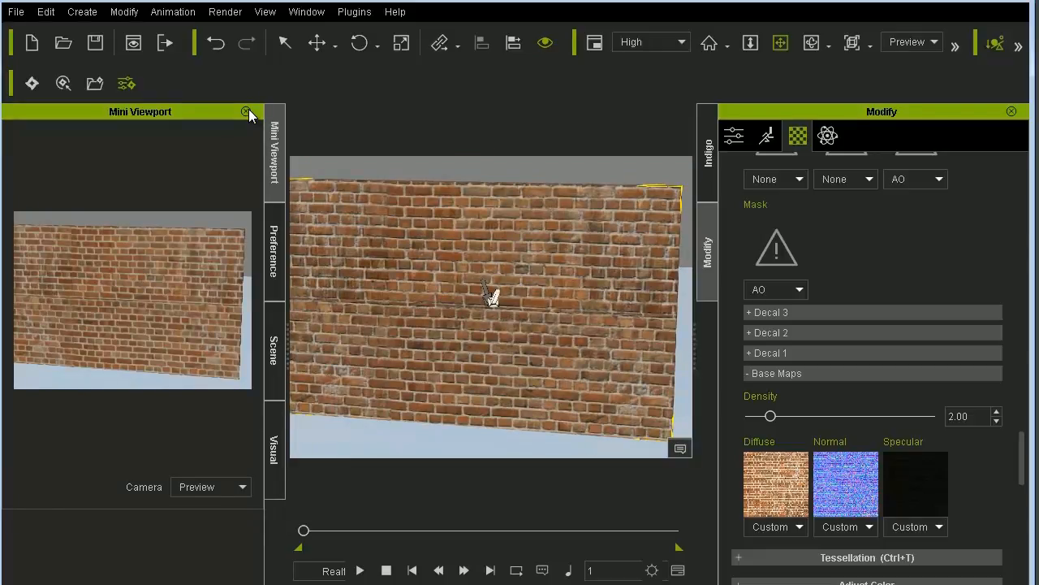
pyautogui.click(247, 111)
pyautogui.click(248, 111)
pyautogui.click(248, 111)
pyautogui.click(265, 116)
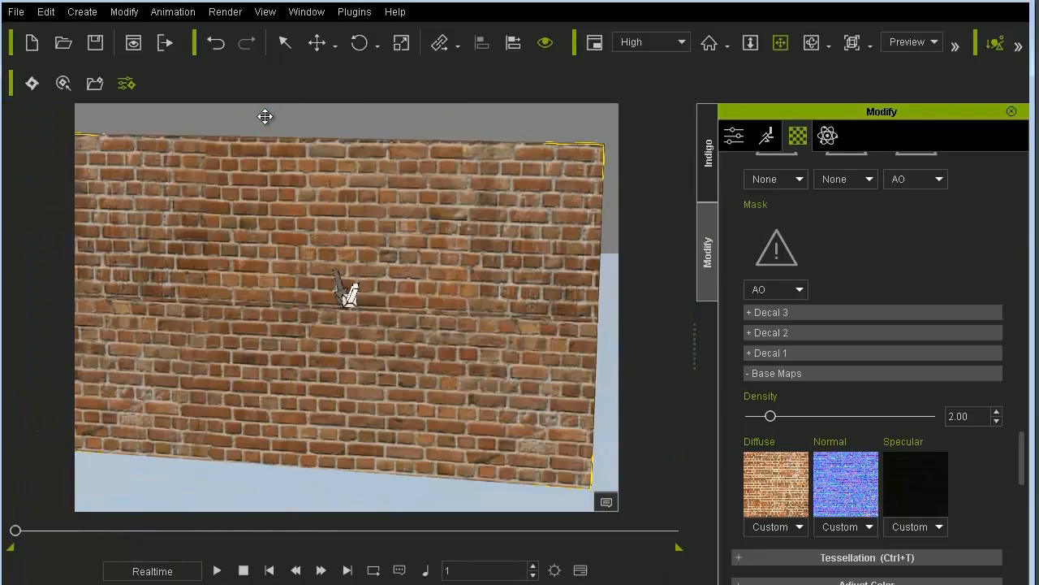
pyautogui.moveTo(323, 214); pyautogui.dragTo(364, 238, button='right')
# - Expand the Decal 1 group and load Shutter_diff.png from the maps folder as its diffuse image
pyautogui.click(769, 352)
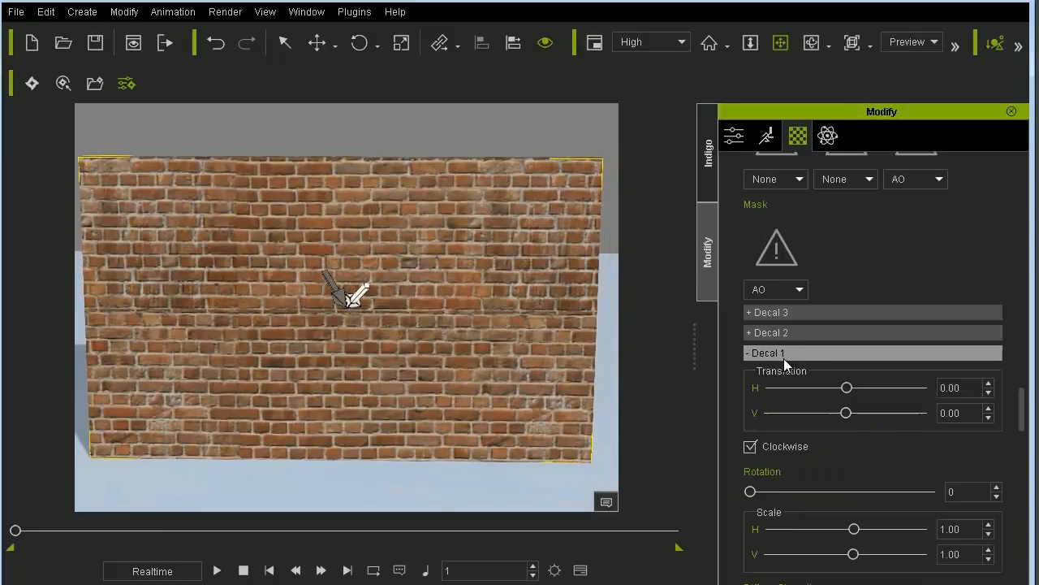
pyautogui.moveTo(1023, 410); pyautogui.dragTo(1025, 467)
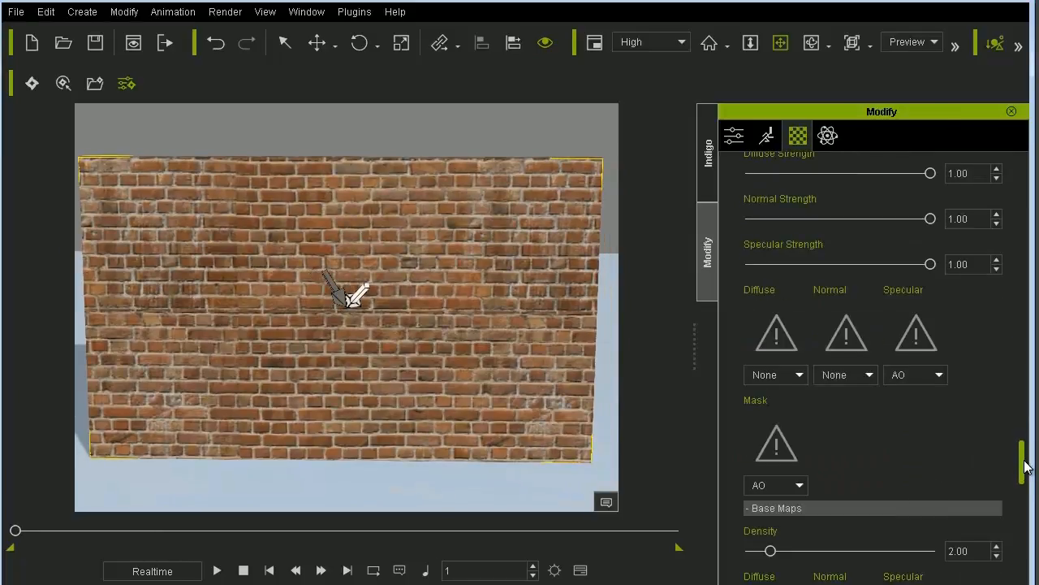
pyautogui.click(778, 333)
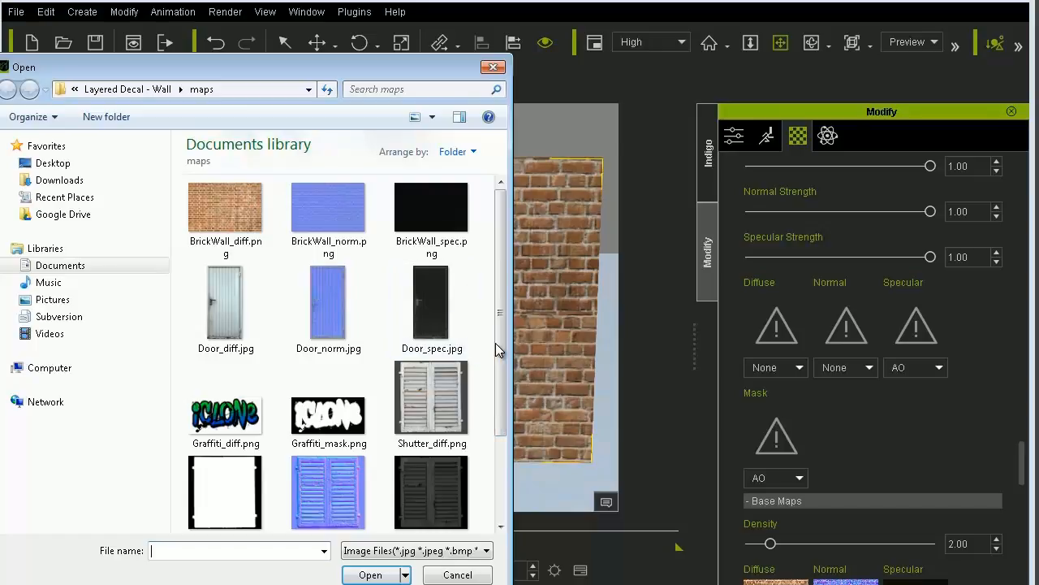
pyautogui.doubleClick(451, 390)
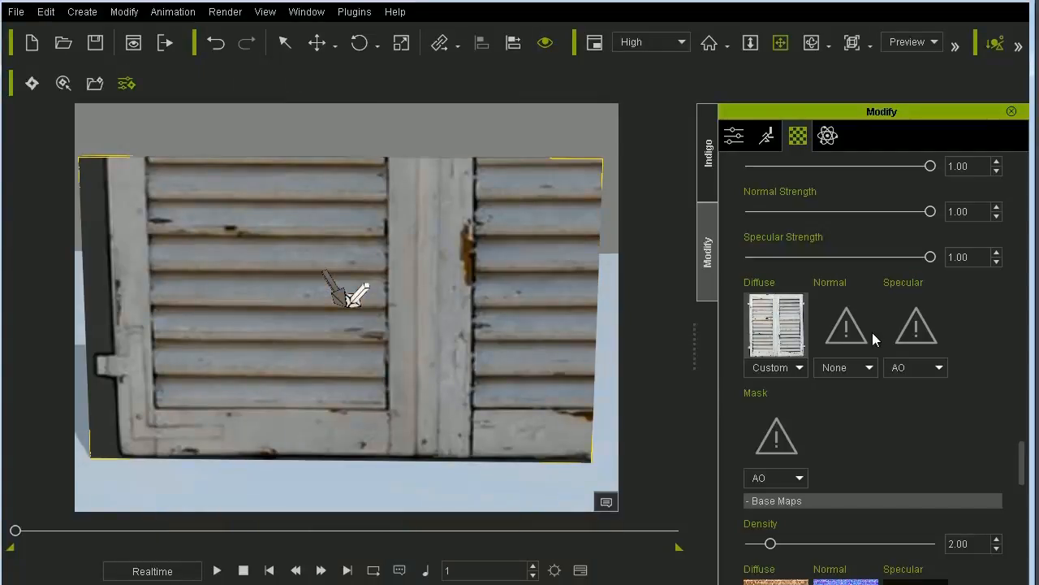
# - Scale Decal 1 to 0.18 both horizontally and vertically, and set its translation to 0.17 horizontally and -0.22 vertically
pyautogui.scroll(-1, 1023, 451)
pyautogui.moveTo(1023, 450); pyautogui.dragTo(1025, 416)
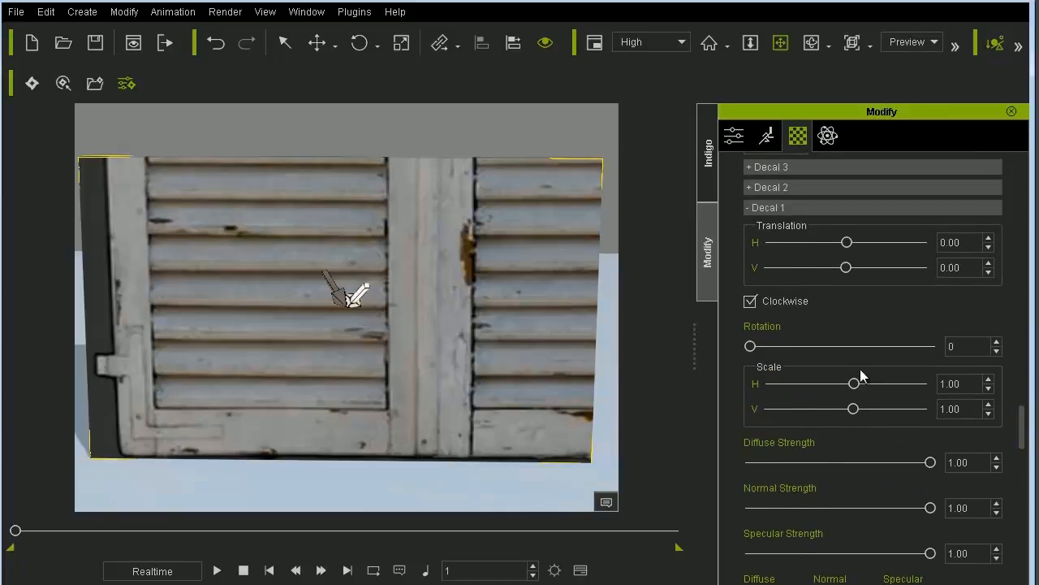
pyautogui.doubleClick(963, 382)
pyautogui.write('0.18')
pyautogui.press('Tab')
pyautogui.write('0')
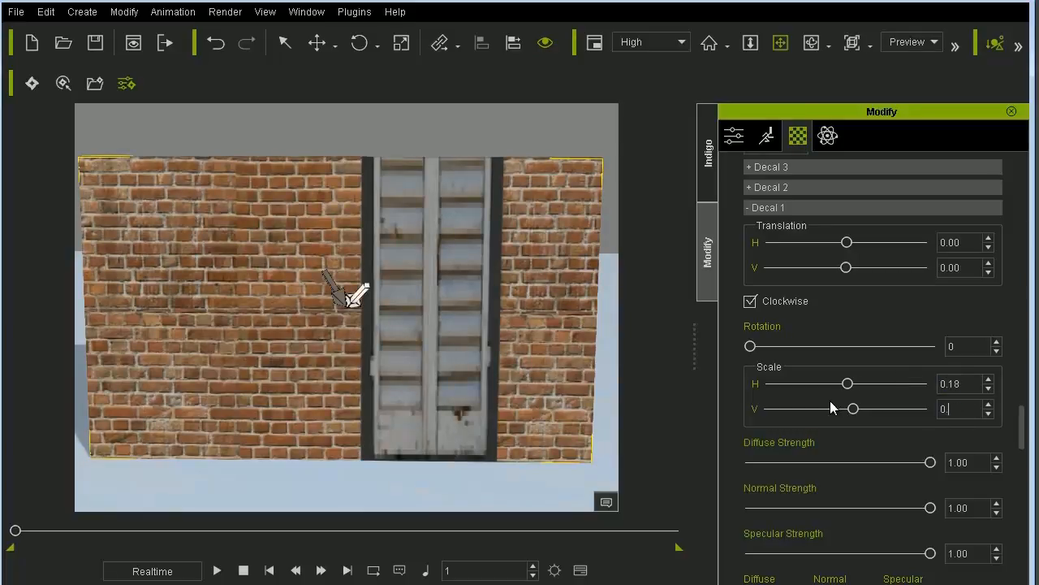
pyautogui.write('.18')
pyautogui.press('Return')
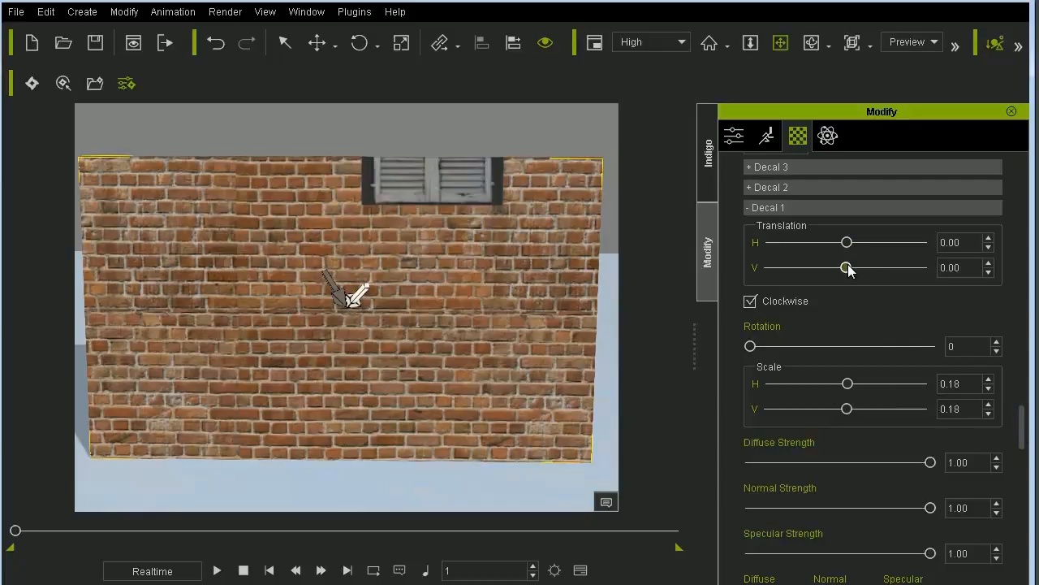
pyautogui.moveTo(847, 268)
pyautogui.mouseDown()
pyautogui.moveTo(830, 268)
pyautogui.moveTo(859, 243)
pyautogui.moveTo(823, 269)
pyautogui.moveTo(834, 269)
pyautogui.mouseUp()
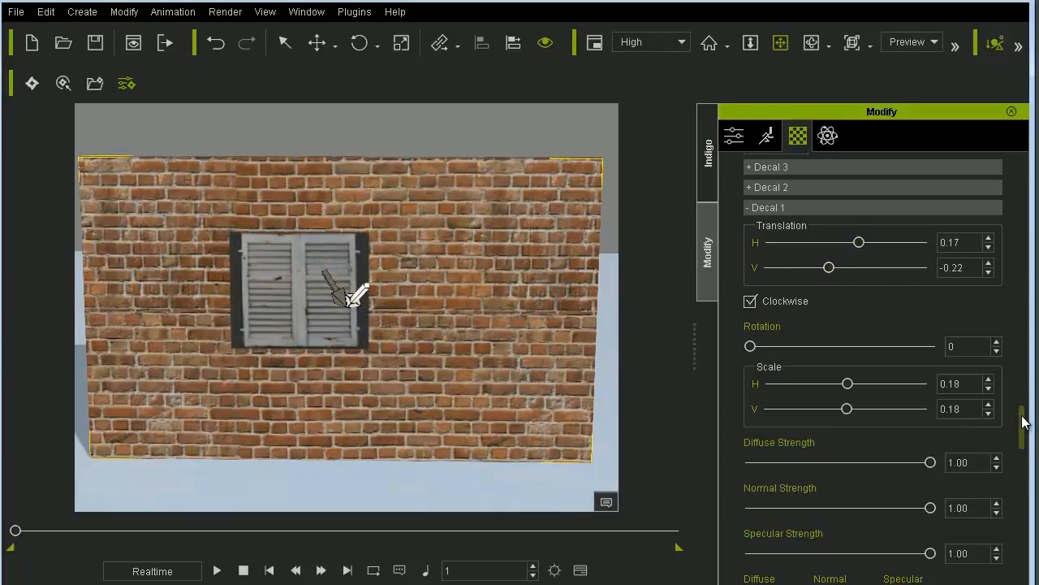
pyautogui.moveTo(1023, 421); pyautogui.dragTo(1023, 458)
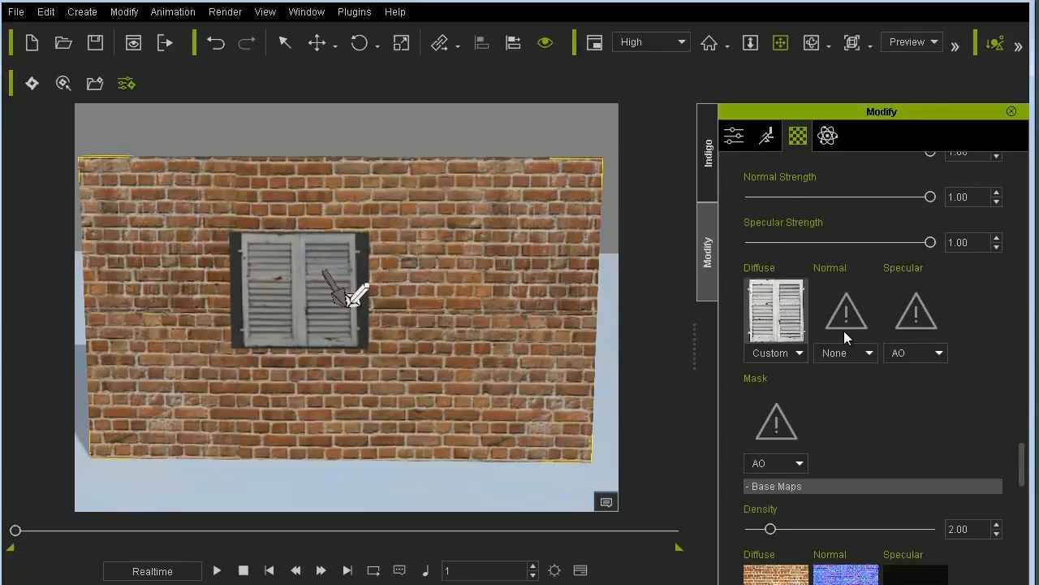
# - Load the shutter's normal, specular and mask images from the maps folder into the matching channels of Decal 1
pyautogui.click(844, 336)
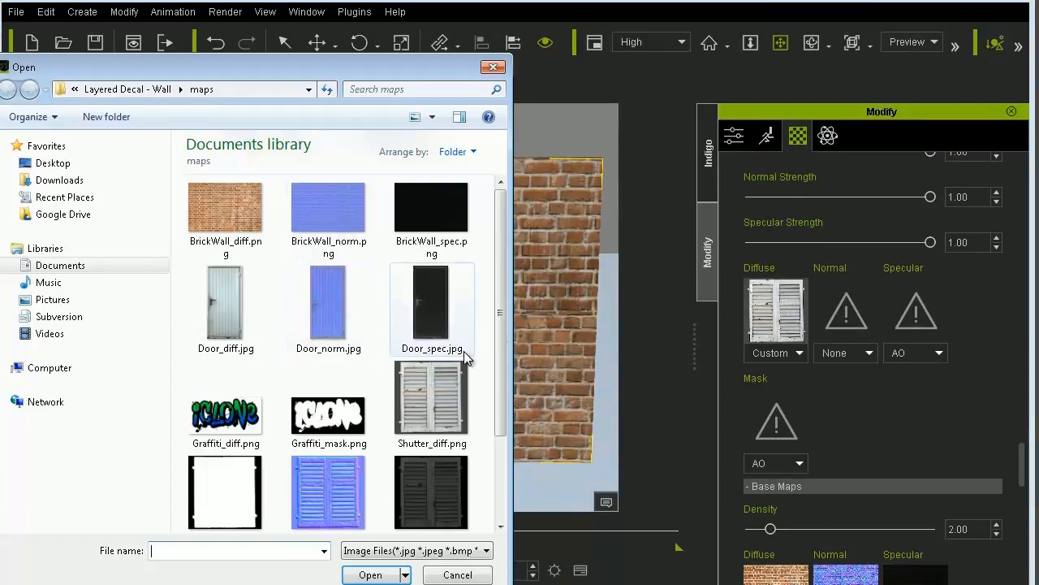
pyautogui.doubleClick(339, 475)
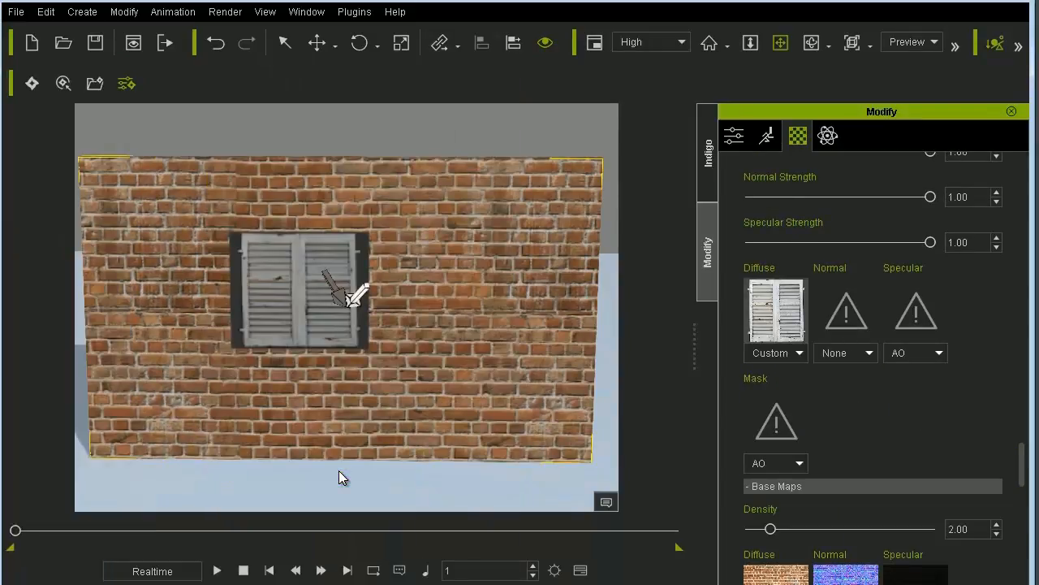
pyautogui.click(902, 315)
pyautogui.doubleClick(455, 483)
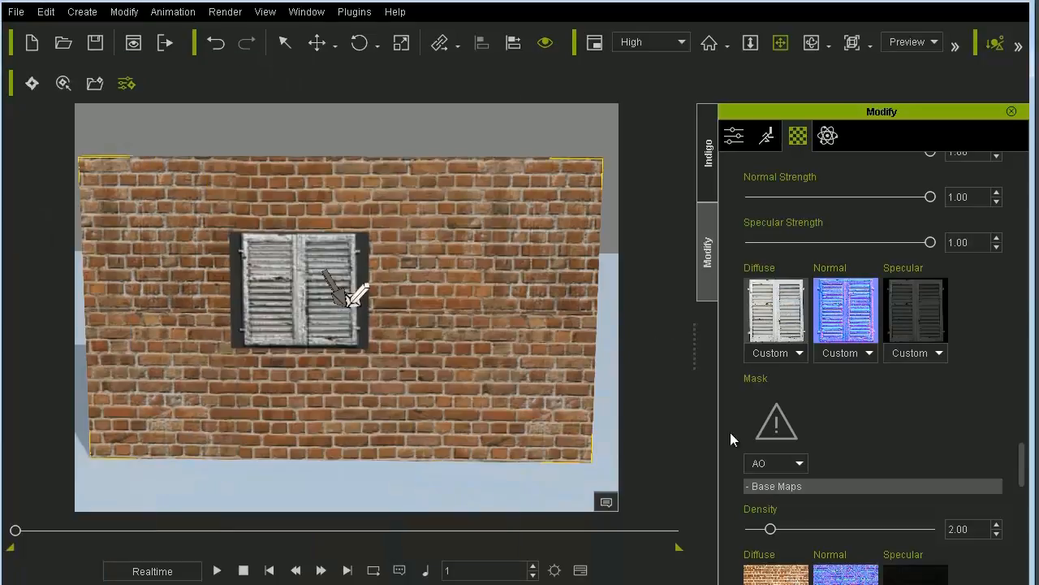
pyautogui.click(783, 425)
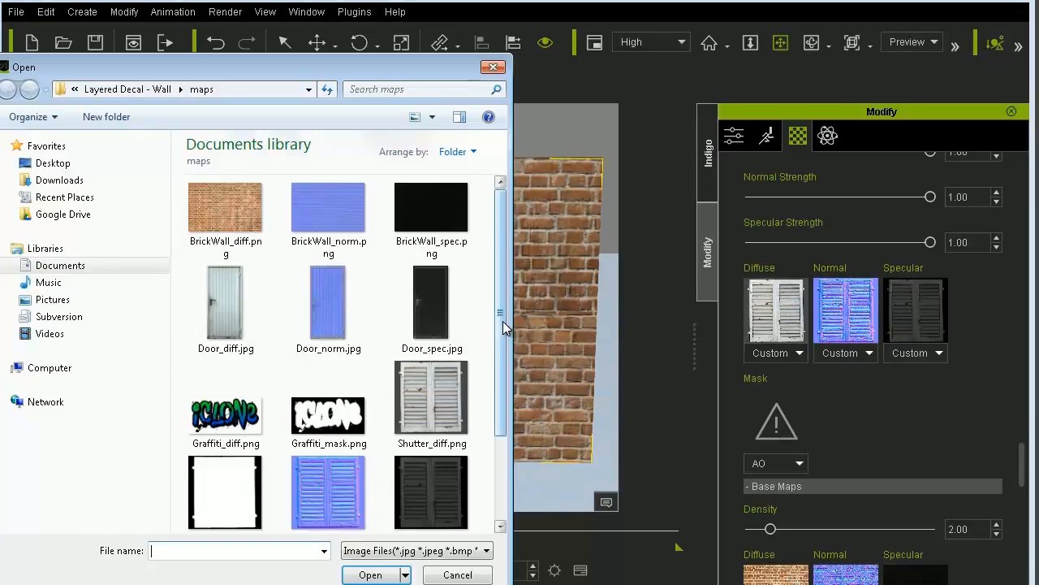
pyautogui.scroll(-3, 503, 321)
pyautogui.doubleClick(225, 372)
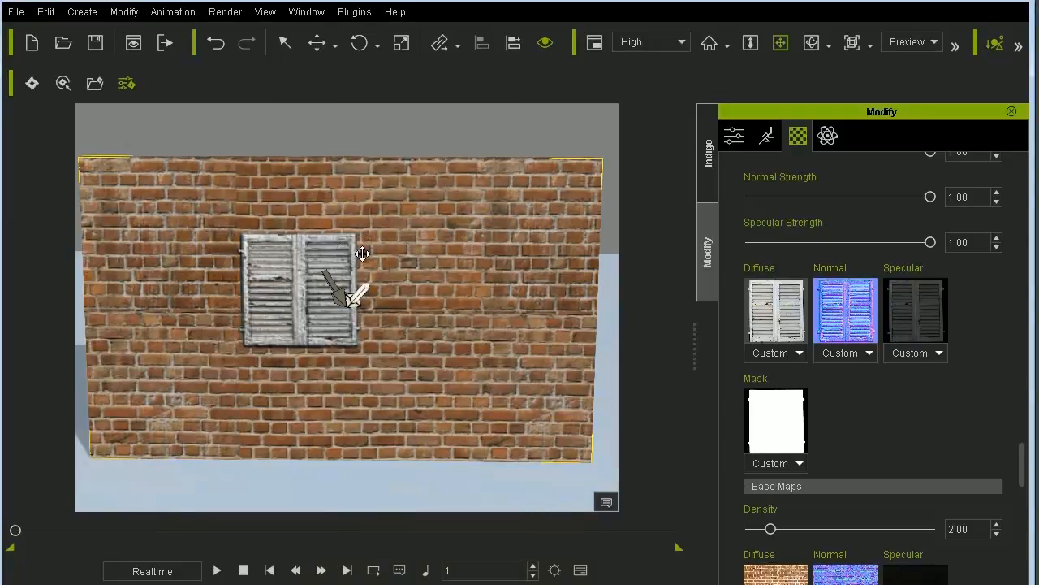
# - Collapse the Decal 1 group, expand Decal 2 and load Graffiti_diff.png as its diffuse image
pyautogui.moveTo(1023, 452); pyautogui.dragTo(1034, 402)
pyautogui.click(789, 315)
pyautogui.click(789, 297)
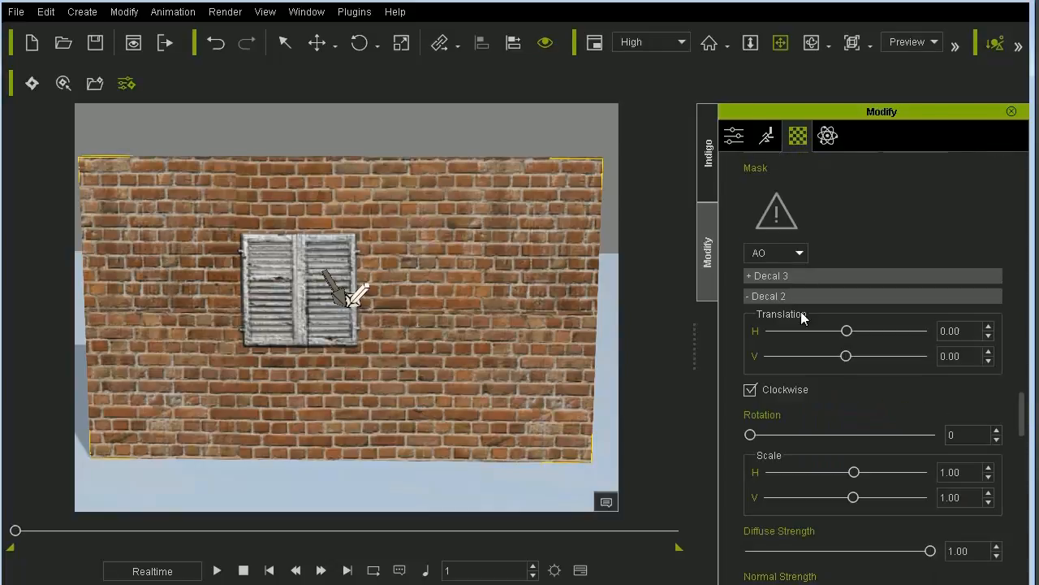
pyautogui.moveTo(1023, 407); pyautogui.dragTo(1029, 438)
pyautogui.doubleClick(777, 459)
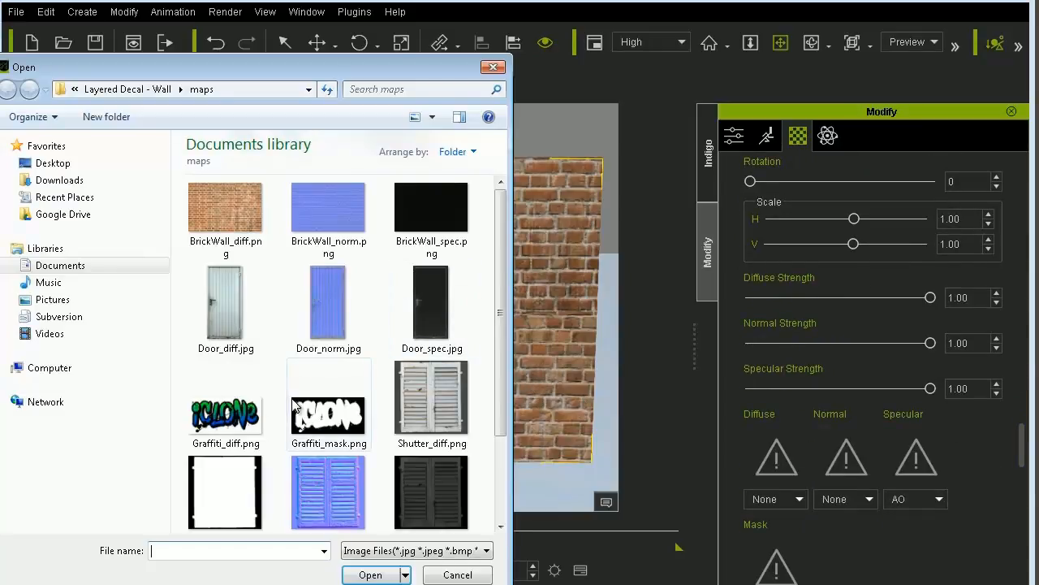
pyautogui.doubleClick(230, 412)
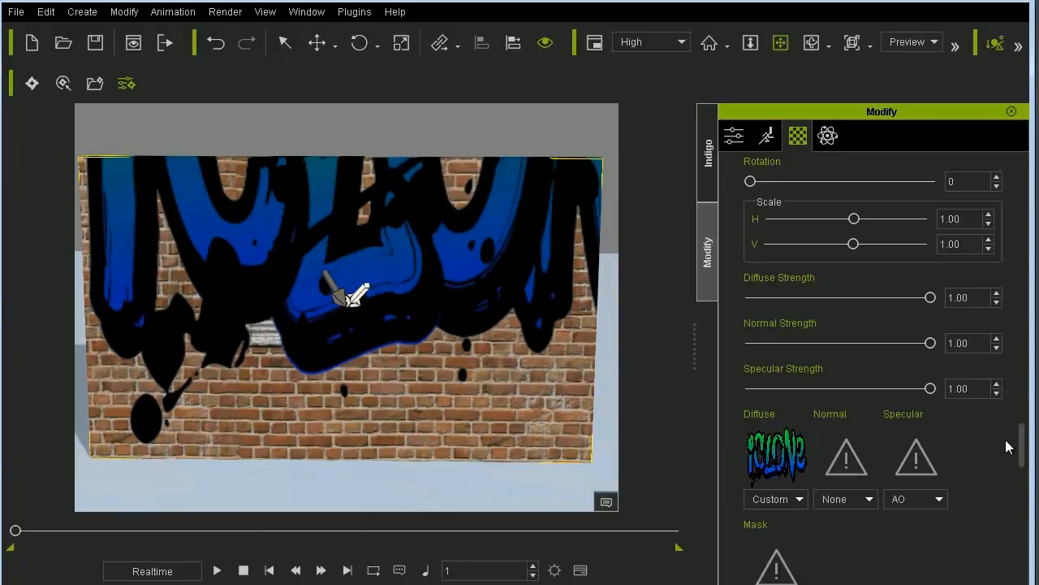
# - Scale Decal 2 to 0.60 horizontally and 0.25 vertically, and set its translation to 0.10 horizontally and -0.36 vertically
pyautogui.moveTo(1023, 451); pyautogui.dragTo(1021, 423)
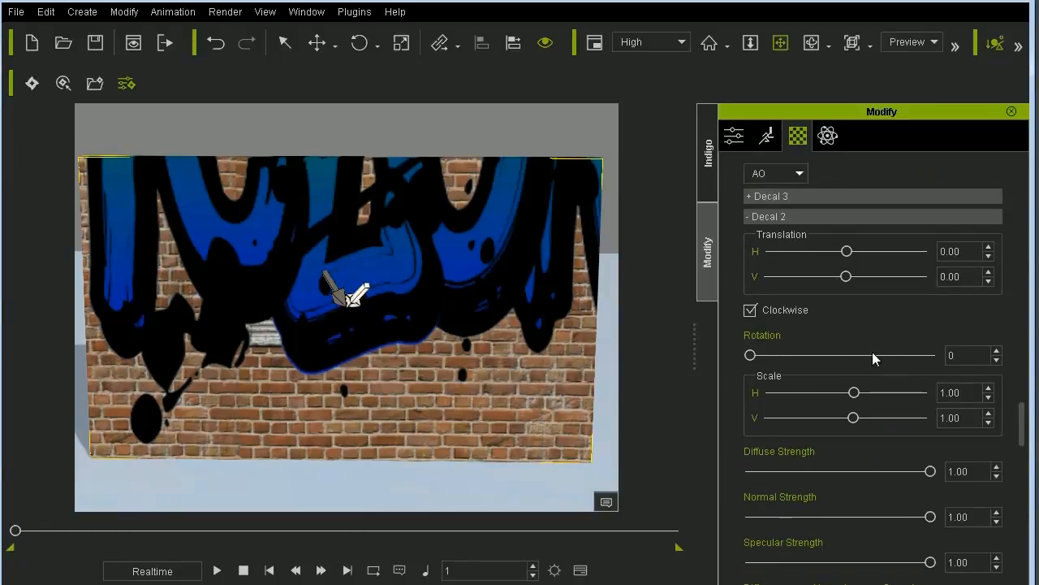
pyautogui.moveTo(854, 398); pyautogui.dragTo(847, 417)
pyautogui.moveTo(846, 276); pyautogui.dragTo(855, 254)
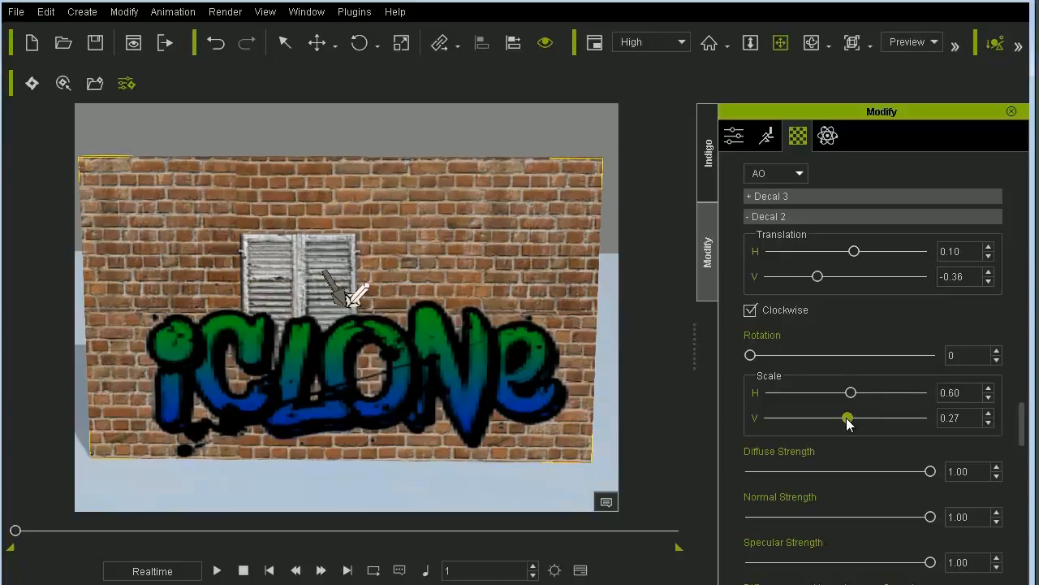
pyautogui.moveTo(847, 419); pyautogui.dragTo(848, 421)
pyautogui.moveTo(1020, 420)
pyautogui.mouseDown()
pyautogui.moveTo(1023, 457)
pyautogui.moveTo(1030, 432)
pyautogui.mouseUp()
pyautogui.moveTo(974, 370); pyautogui.dragTo(920, 361)
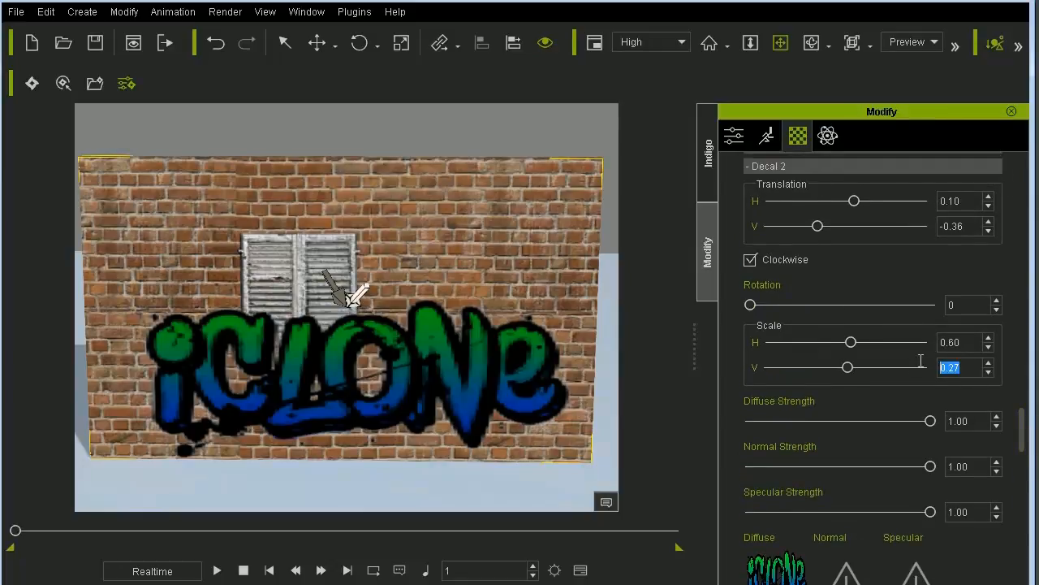
pyautogui.write('0.25')
pyautogui.press('Return')
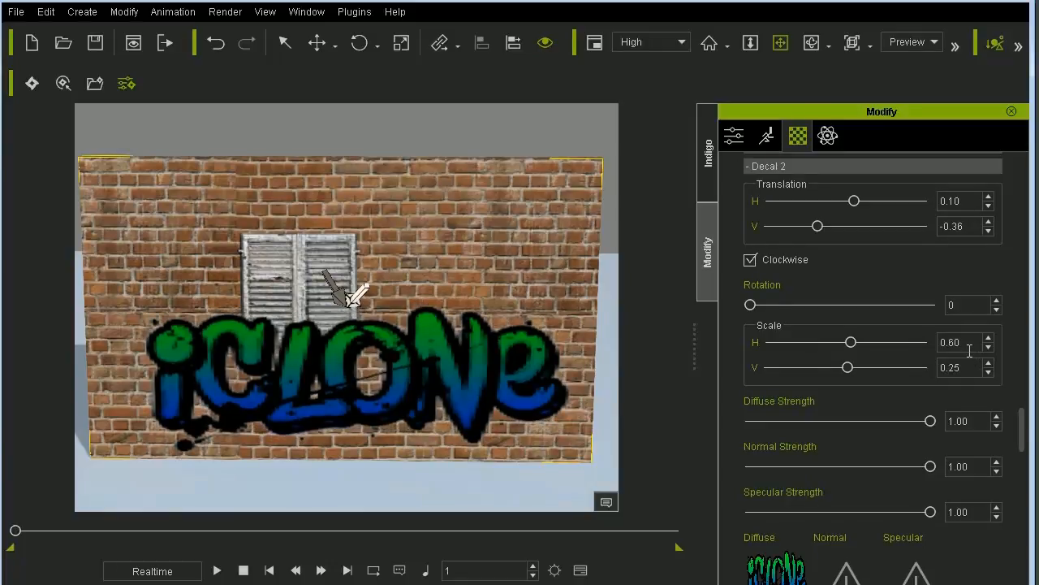
# - Set Decal 2's diffuse strength to 0.88, normal strength to 0.00 and specular strength to 0.33
pyautogui.scroll(-2, 1025, 437)
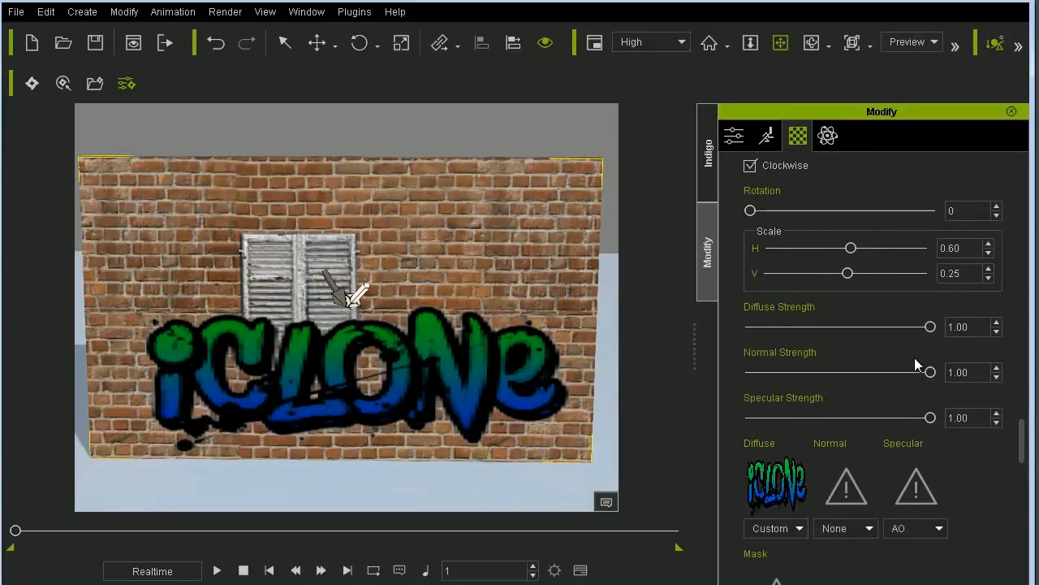
pyautogui.moveTo(931, 327); pyautogui.dragTo(910, 339)
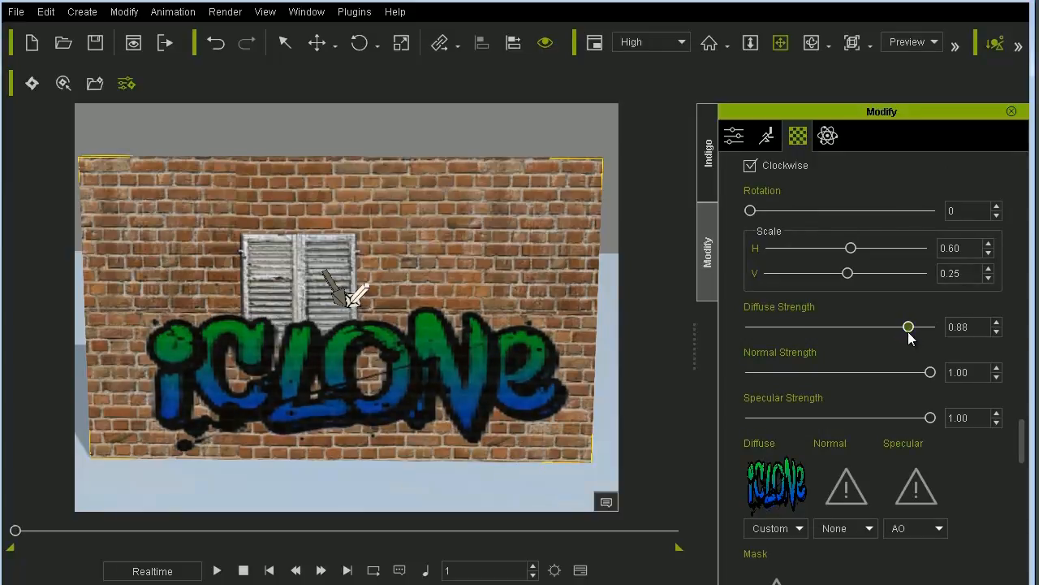
pyautogui.click(845, 497)
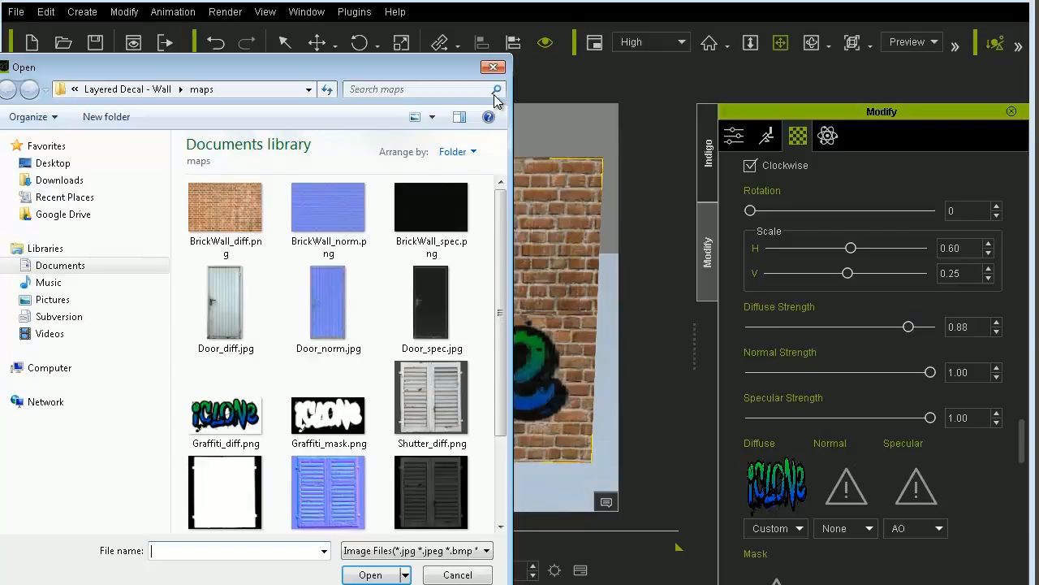
pyautogui.click(495, 65)
pyautogui.scroll(-4, 1026, 467)
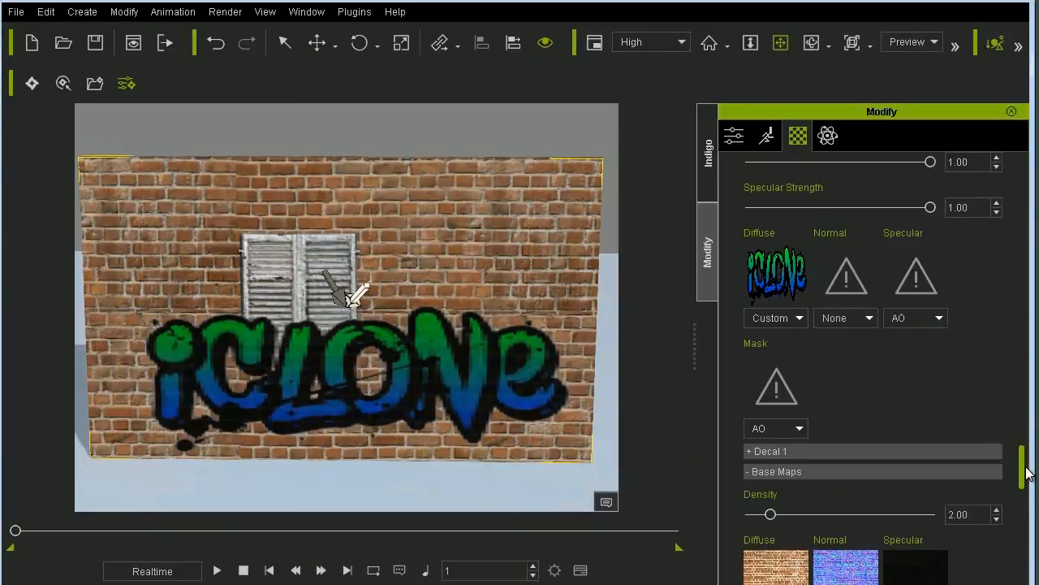
pyautogui.scroll(1, 898, 395)
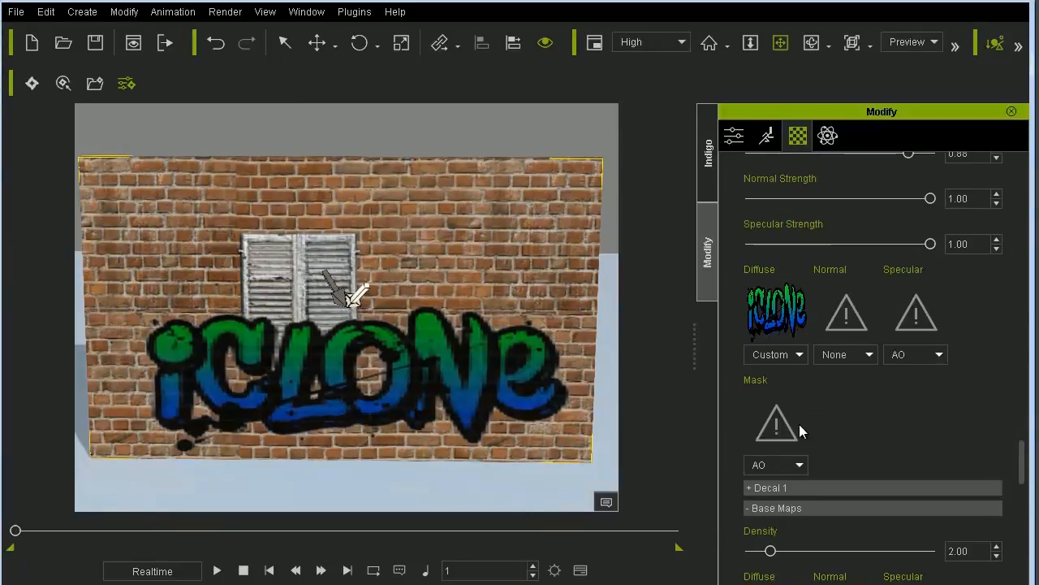
pyautogui.scroll(3, 1023, 452)
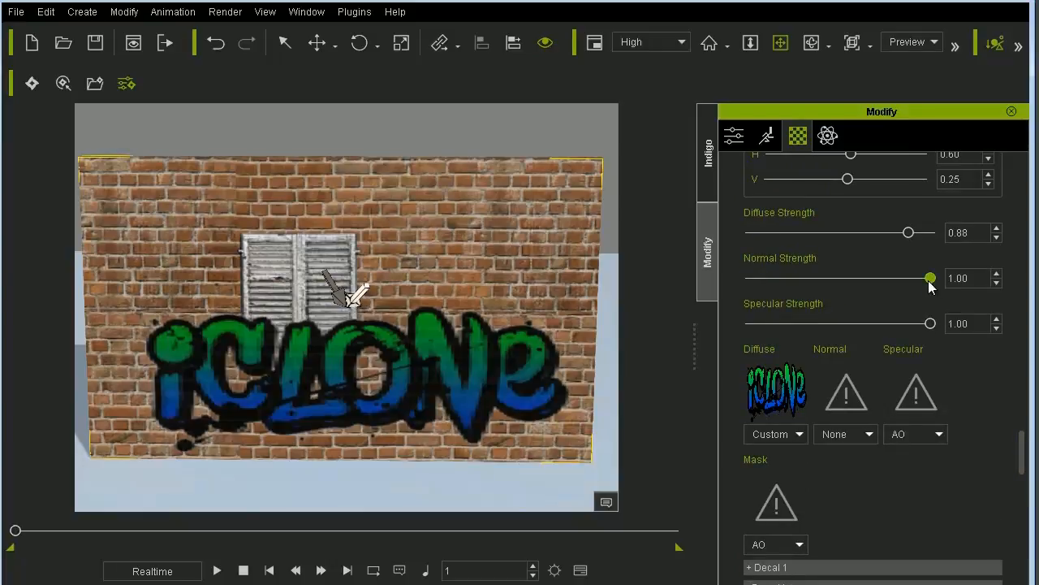
pyautogui.moveTo(930, 278); pyautogui.dragTo(725, 280)
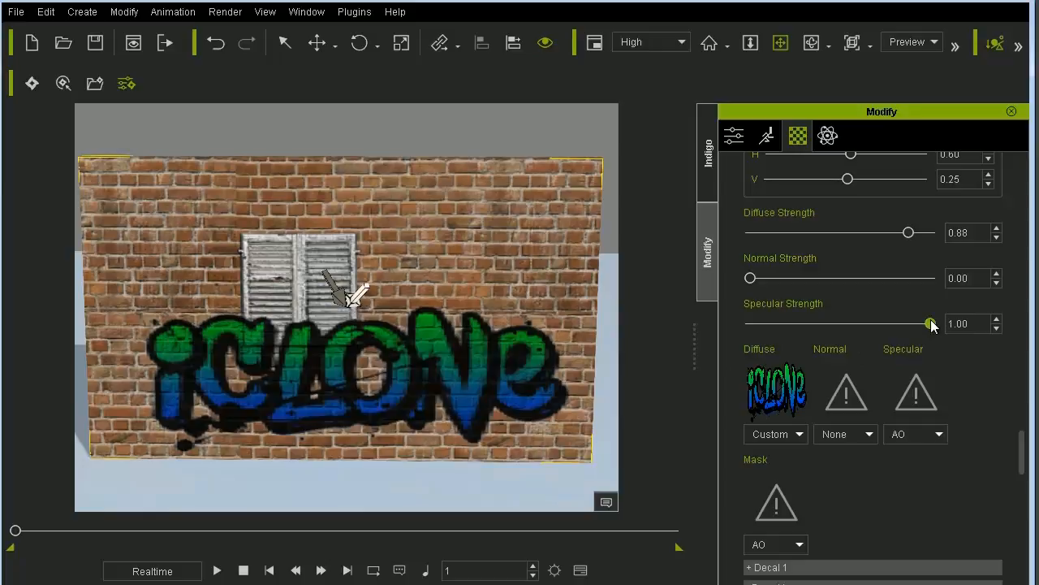
pyautogui.moveTo(931, 323); pyautogui.dragTo(810, 324)
# - Examine how the graffiti blends with the bricks and shutters, both close up and from an angle
pyautogui.moveTo(529, 351); pyautogui.dragTo(535, 349)
pyautogui.moveTo(413, 335); pyautogui.dragTo(427, 352, button='right')
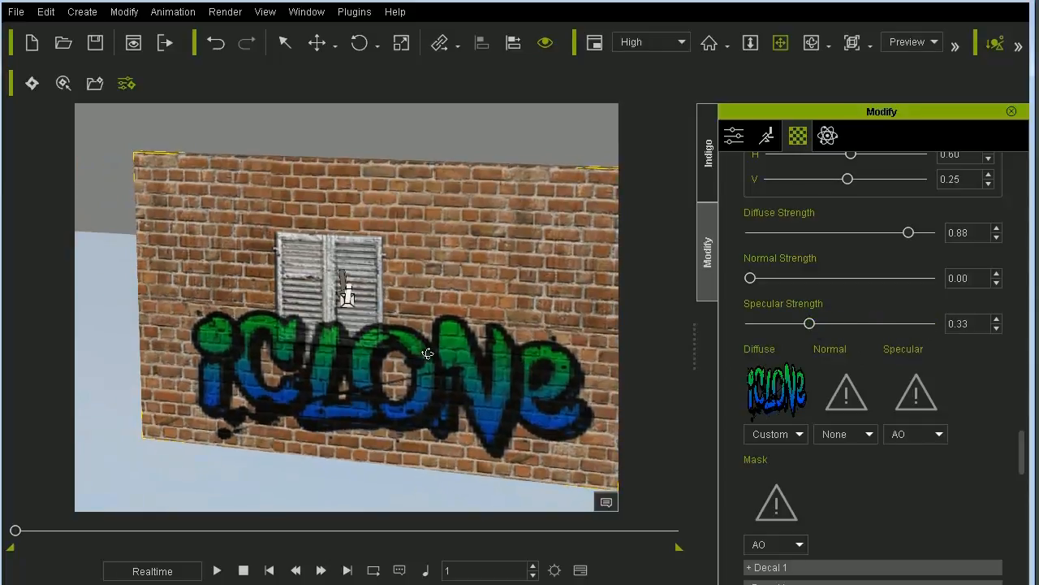
pyautogui.scroll(1, 436, 336)
pyautogui.moveTo(436, 336); pyautogui.dragTo(445, 197)
pyautogui.scroll(3, 395, 208)
pyautogui.moveTo(221, 210); pyautogui.dragTo(255, 297)
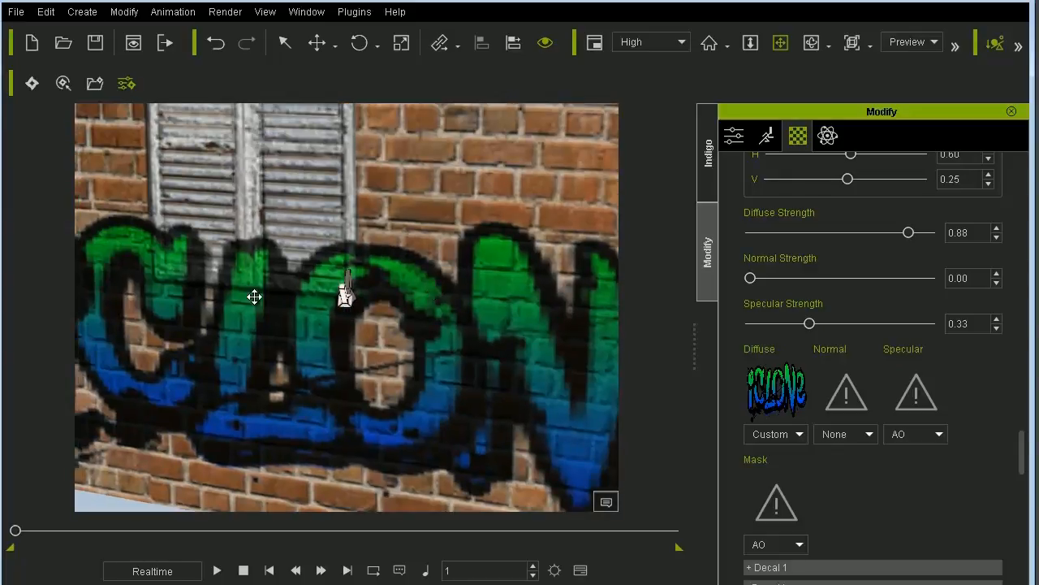
pyautogui.moveTo(429, 270); pyautogui.dragTo(460, 341)
pyautogui.scroll(-3, 331, 230)
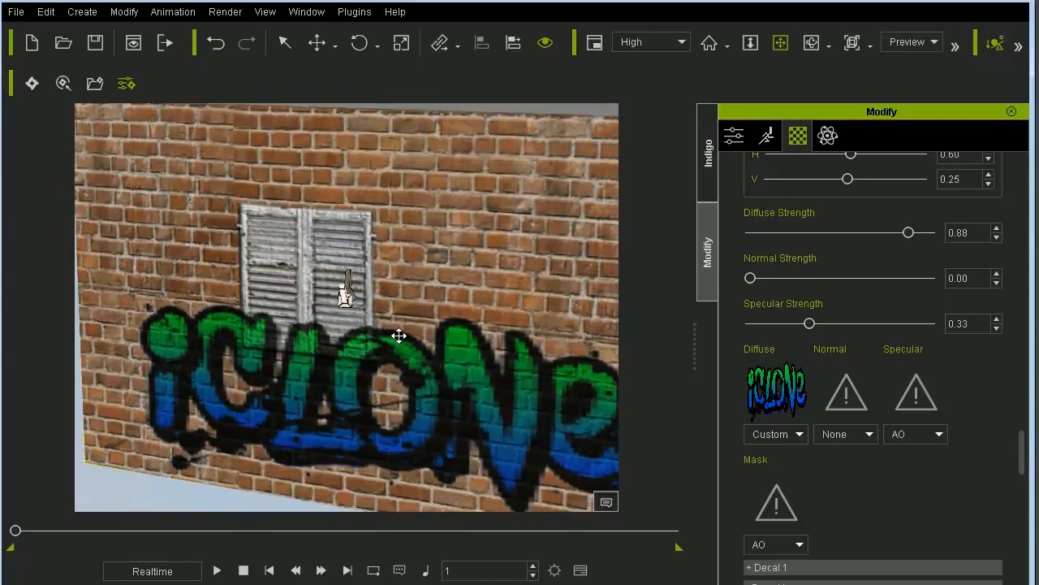
pyautogui.moveTo(397, 336); pyautogui.dragTo(443, 308, button='right')
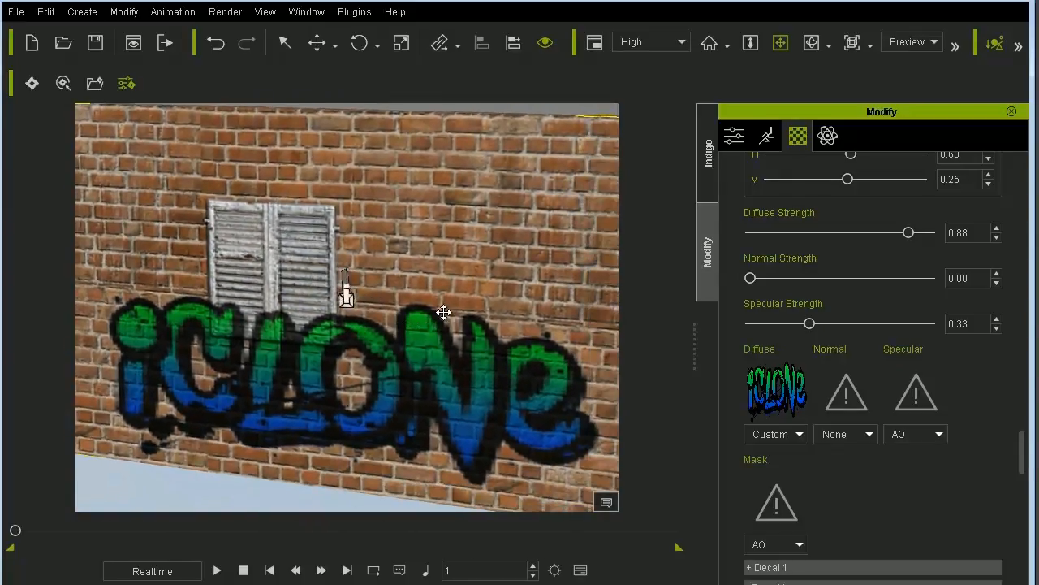
# - Expand the Decal 3 group and load Door_diff.jpg as its diffuse image
pyautogui.moveTo(1023, 444); pyautogui.dragTo(1030, 421)
pyautogui.click(794, 348)
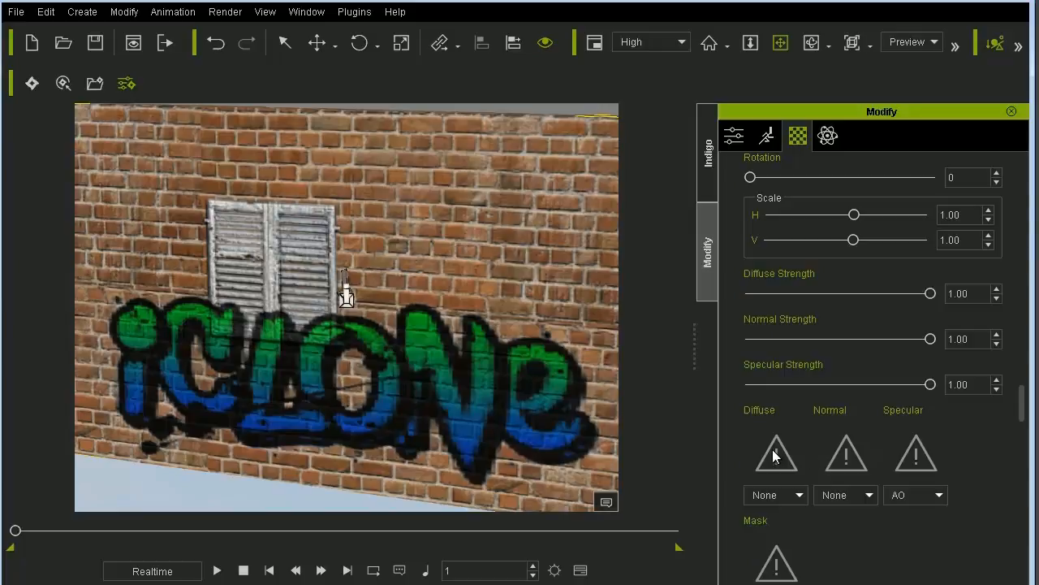
pyautogui.click(773, 457)
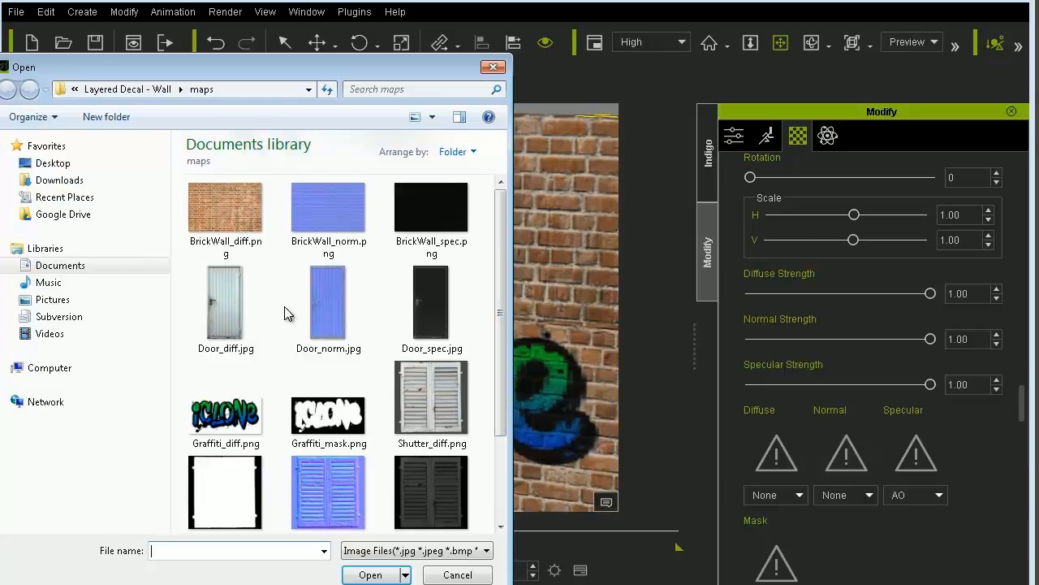
pyautogui.doubleClick(236, 292)
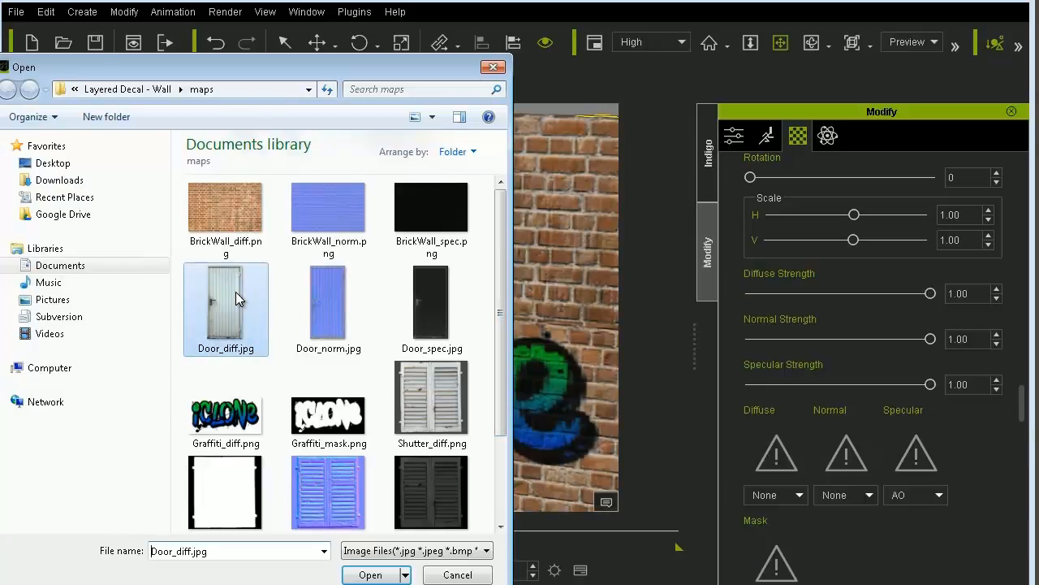
# - Scale Decal 3 to -0.16 horizontally and 0.05 vertically, and set its vertical translation to -0.18
pyautogui.moveTo(399, 330); pyautogui.dragTo(462, 412, button='right')
pyautogui.moveTo(857, 219); pyautogui.dragTo(850, 245)
pyautogui.moveTo(845, 240); pyautogui.dragTo(844, 241)
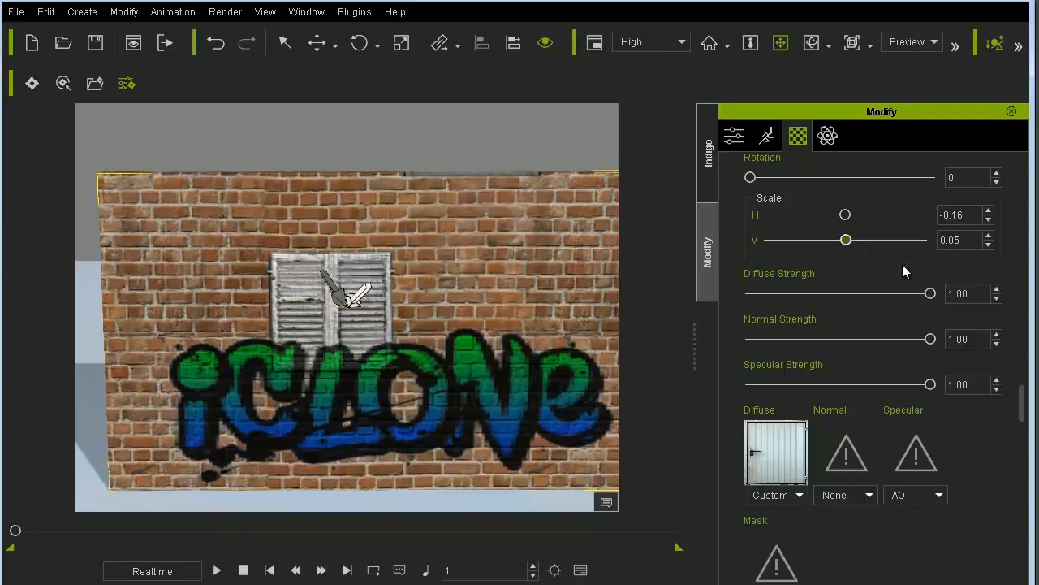
pyautogui.moveTo(1023, 397); pyautogui.dragTo(1024, 364)
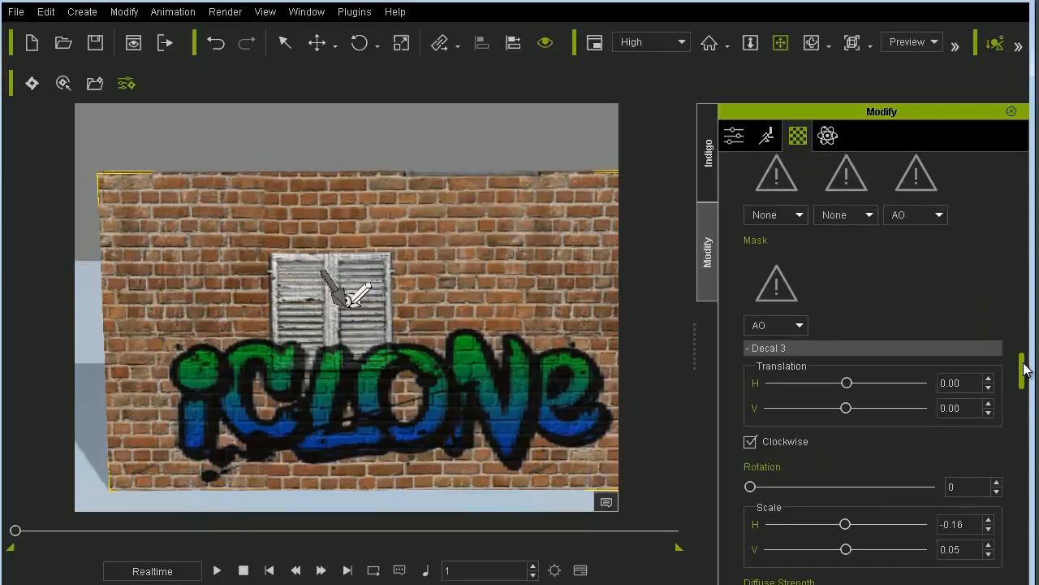
pyautogui.scroll(1, 831, 352)
pyautogui.moveTo(846, 432); pyautogui.dragTo(831, 436)
pyautogui.moveTo(1023, 369); pyautogui.dragTo(1024, 382)
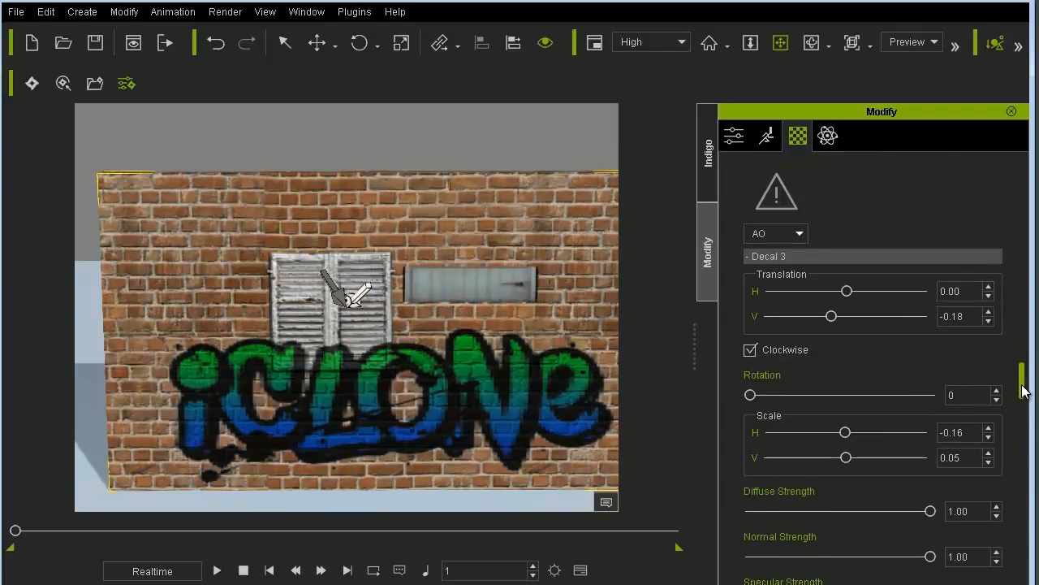
# - Try horizontal scales of 0.50, 0.27 and 0.25 for the door decal, and settle on 0.20
pyautogui.doubleClick(954, 432)
pyautogui.write('0.5')
pyautogui.press('Return')
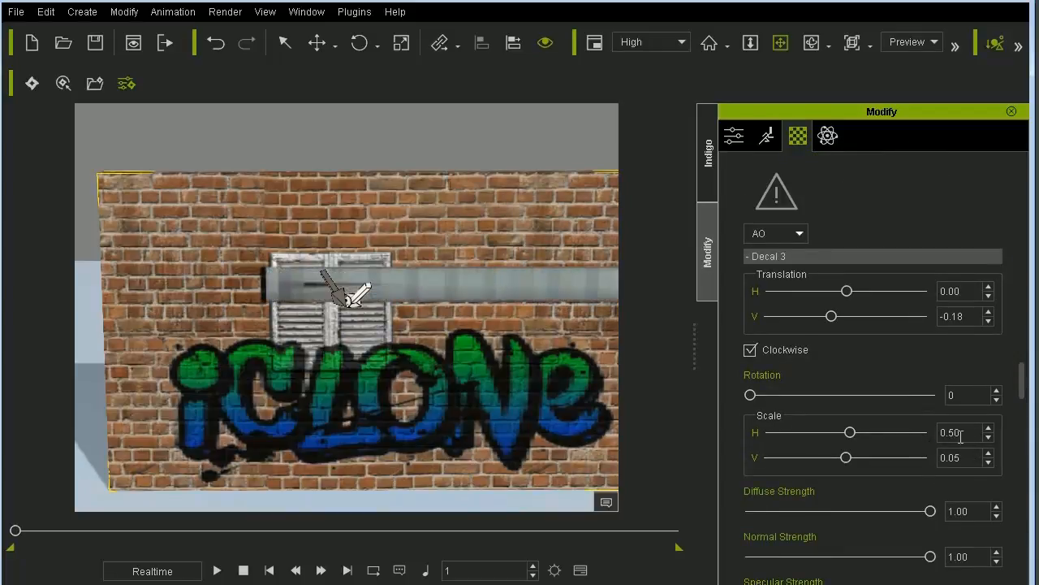
pyautogui.moveTo(967, 437); pyautogui.dragTo(864, 441)
pyautogui.moveTo(849, 432); pyautogui.dragTo(849, 435)
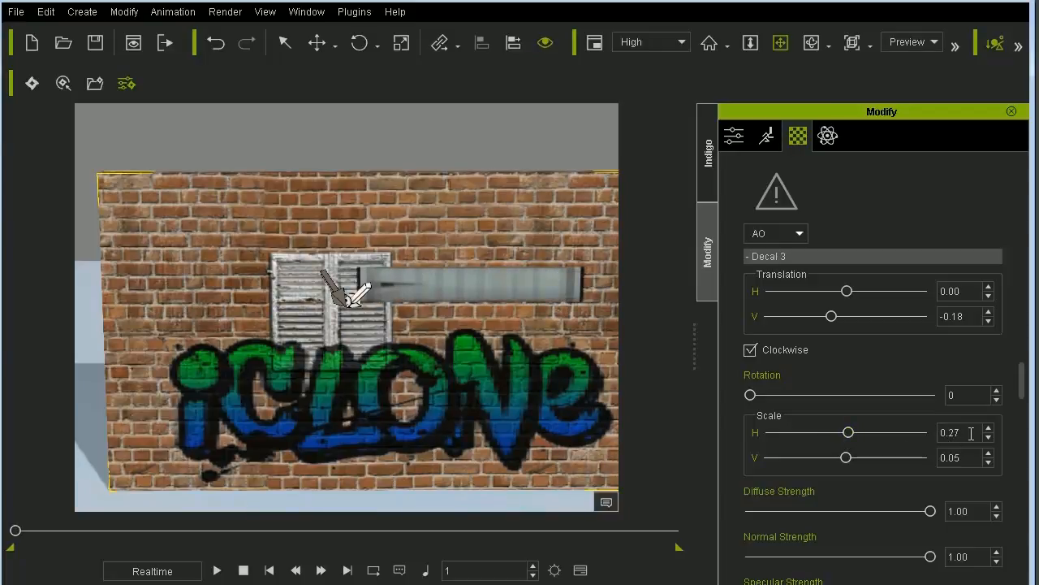
pyautogui.moveTo(972, 434); pyautogui.dragTo(936, 432)
pyautogui.write('5')
pyautogui.press('Return')
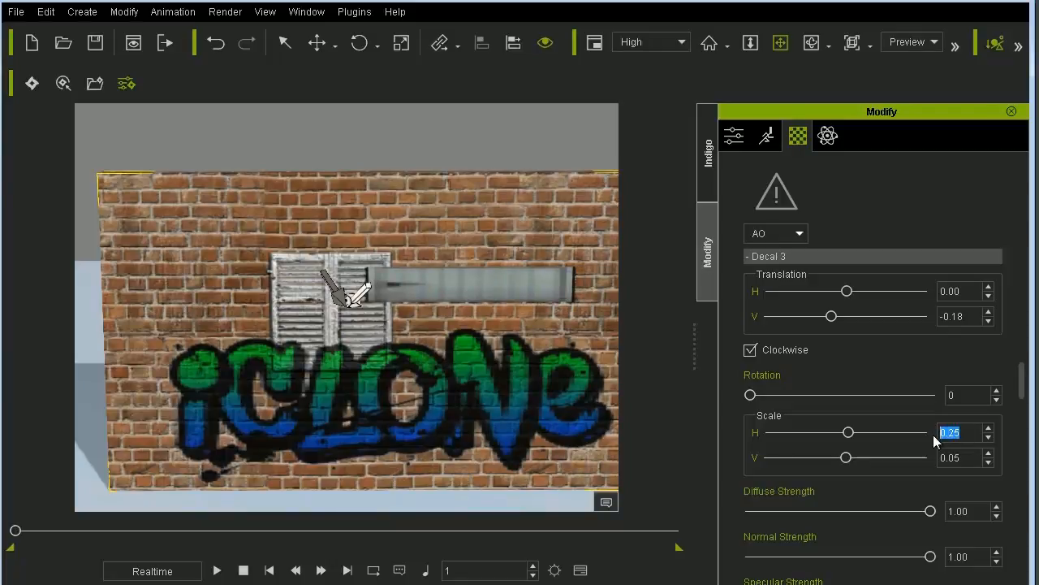
pyautogui.write('0.2')
pyautogui.press('Return')
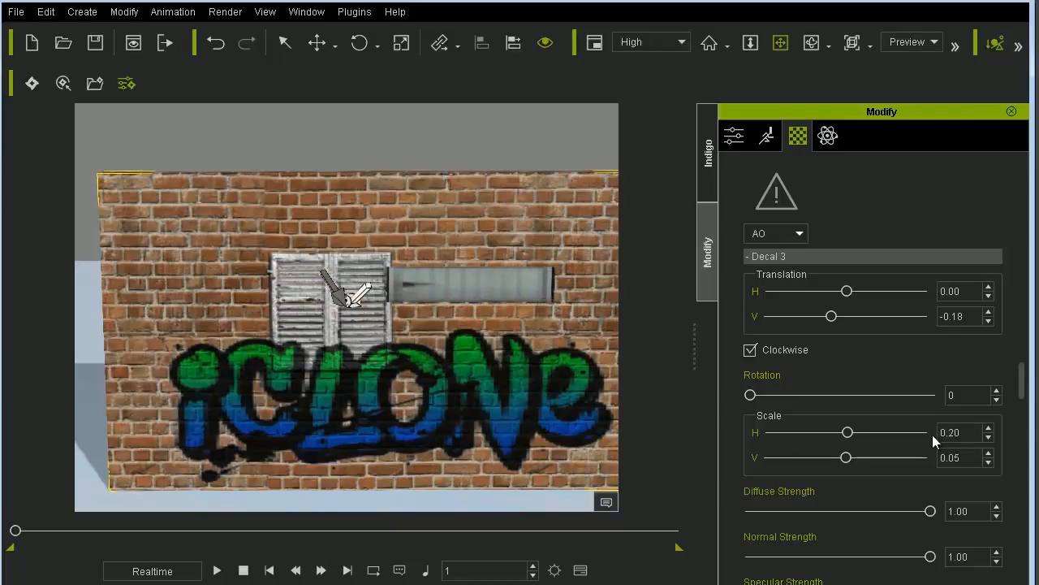
# - Try a vertical scale of 0.20 for the door decal, and settle on 0.50
pyautogui.moveTo(973, 458); pyautogui.dragTo(846, 457)
pyautogui.write('0.20')
pyautogui.press('Return')
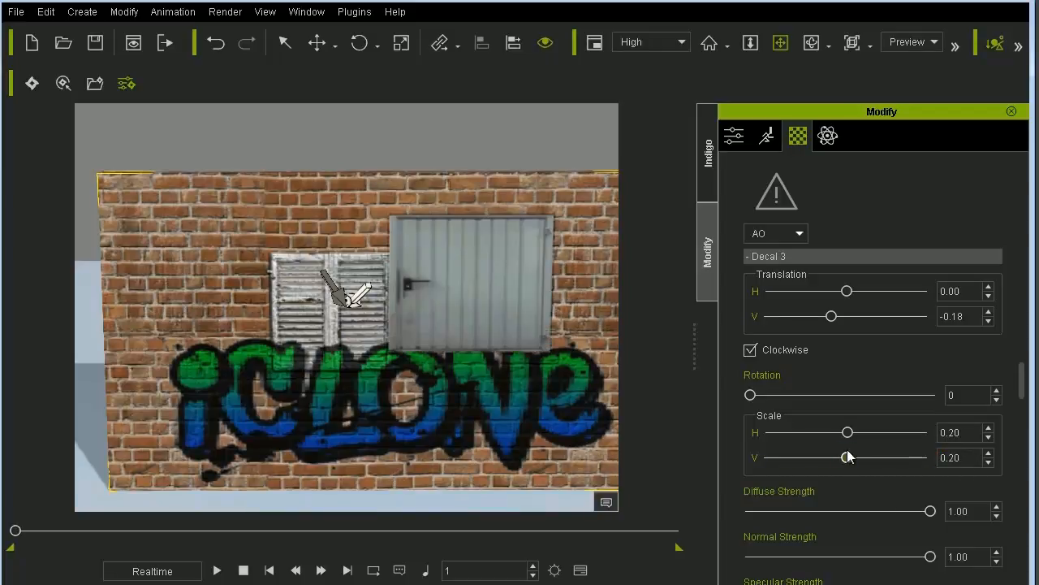
pyautogui.moveTo(964, 458); pyautogui.dragTo(868, 461)
pyautogui.write('0.5')
pyautogui.press('Return')
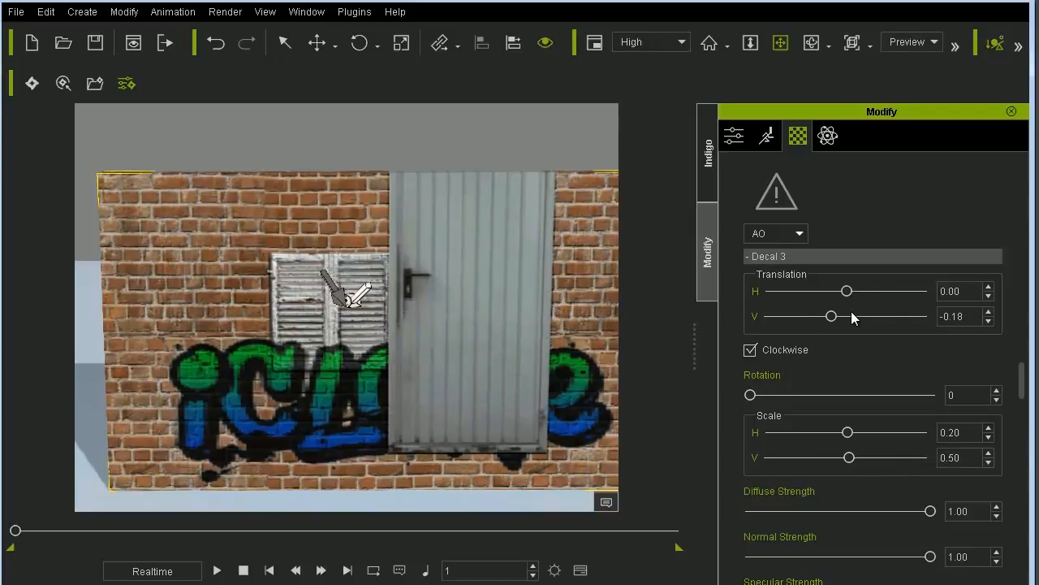
# - Set the door decal's vertical translation to -0.25 and its horizontal scale to 0.15
pyautogui.moveTo(833, 316); pyautogui.dragTo(829, 319)
pyautogui.moveTo(980, 432); pyautogui.dragTo(871, 418)
pyautogui.write('0.15')
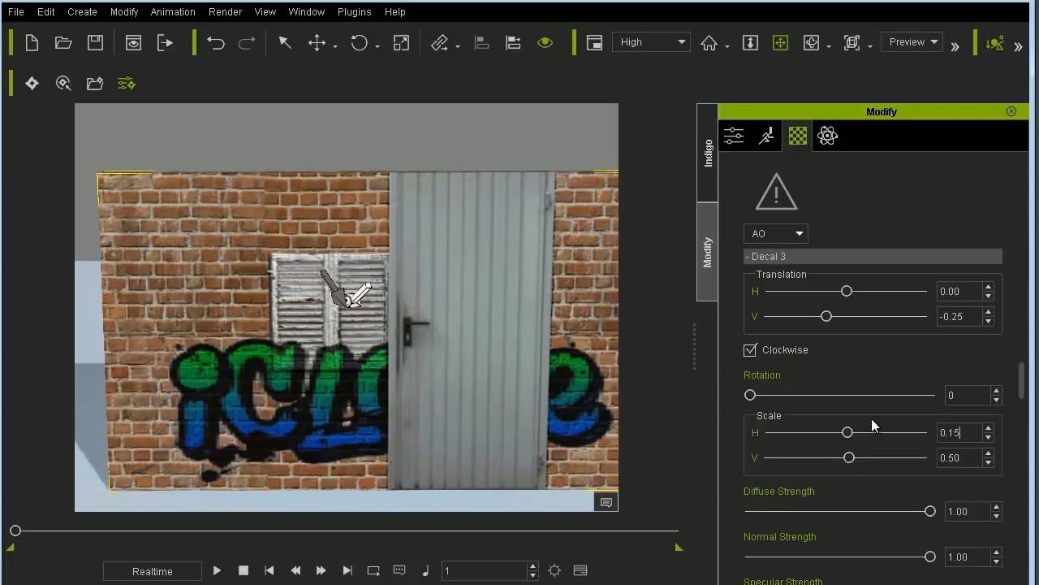
pyautogui.press('Return')
# - Try a vertical scale of 0.40 for the door decal, settle on 0.35, and translate it to -0.06 horizontally and -0.31 vertically
pyautogui.moveTo(962, 458); pyautogui.dragTo(885, 464)
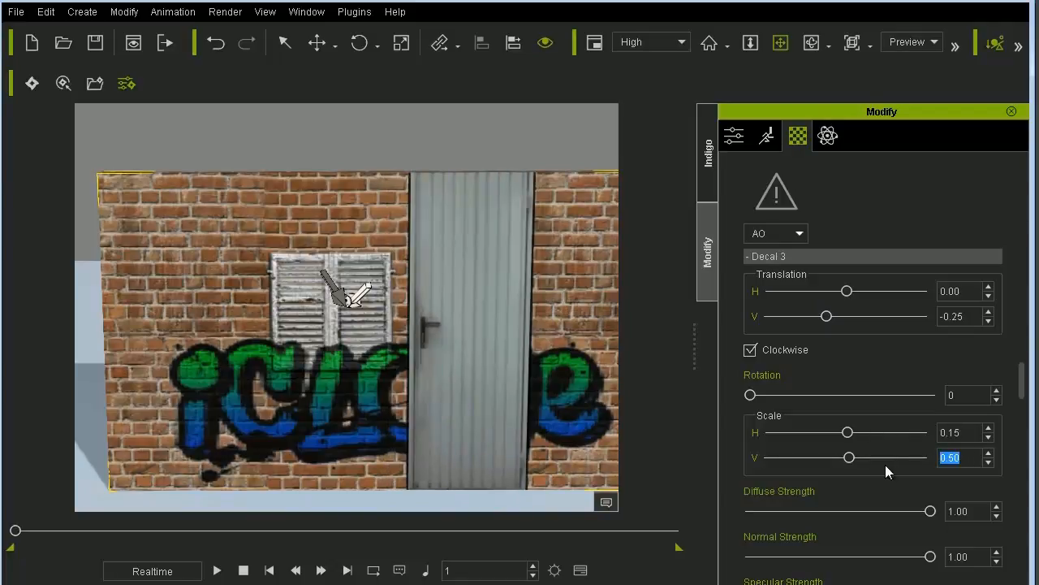
pyautogui.write('0.4')
pyautogui.press('Return')
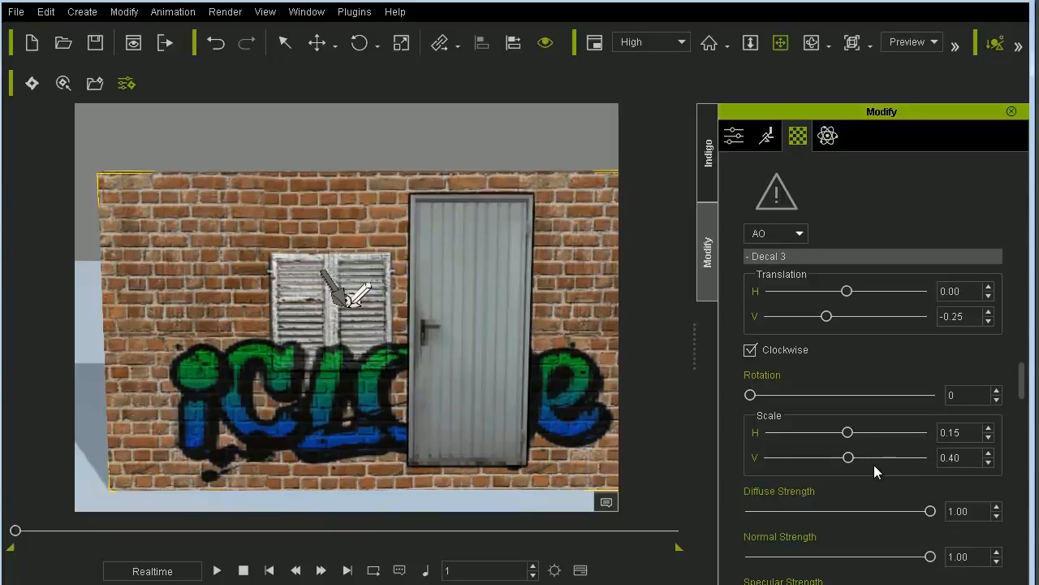
pyautogui.moveTo(973, 457); pyautogui.dragTo(802, 455)
pyautogui.write('0.35')
pyautogui.press('Return')
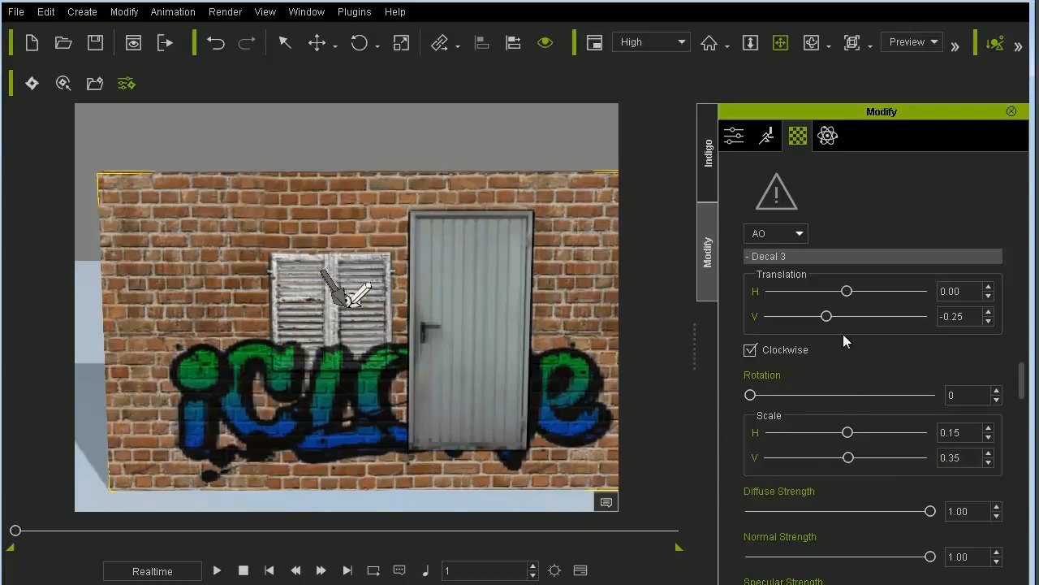
pyautogui.moveTo(829, 318); pyautogui.dragTo(843, 297)
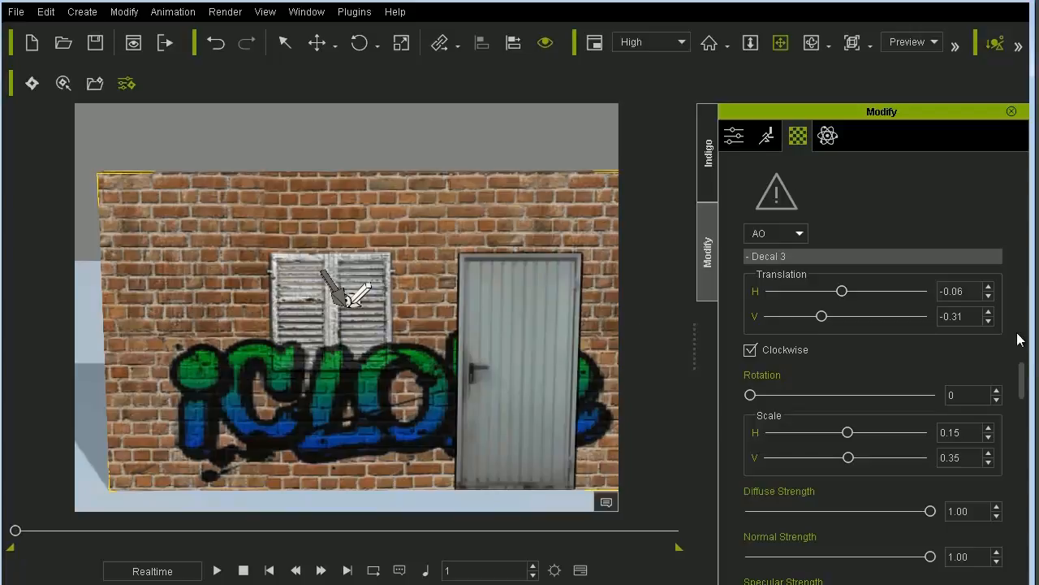
# - Load Door_norm.jpg as the normal image and Door_spec.jpg as the specular image of the door decal
pyautogui.moveTo(1023, 371); pyautogui.dragTo(1020, 411)
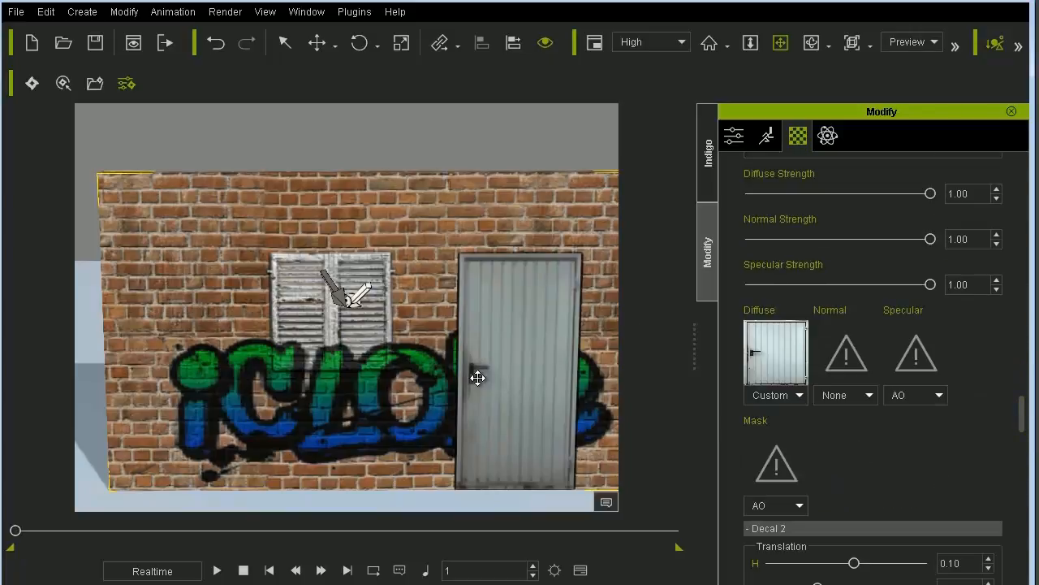
pyautogui.moveTo(571, 365); pyautogui.dragTo(520, 341)
pyautogui.moveTo(520, 341); pyautogui.dragTo(430, 322, button='right')
pyautogui.scroll(3, 436, 317)
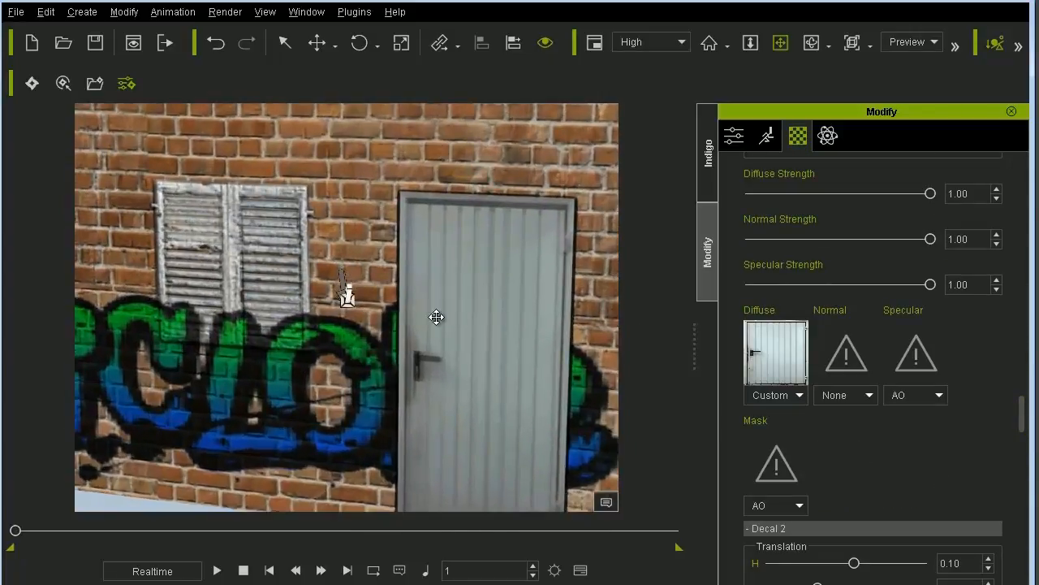
pyautogui.moveTo(436, 316); pyautogui.dragTo(400, 188)
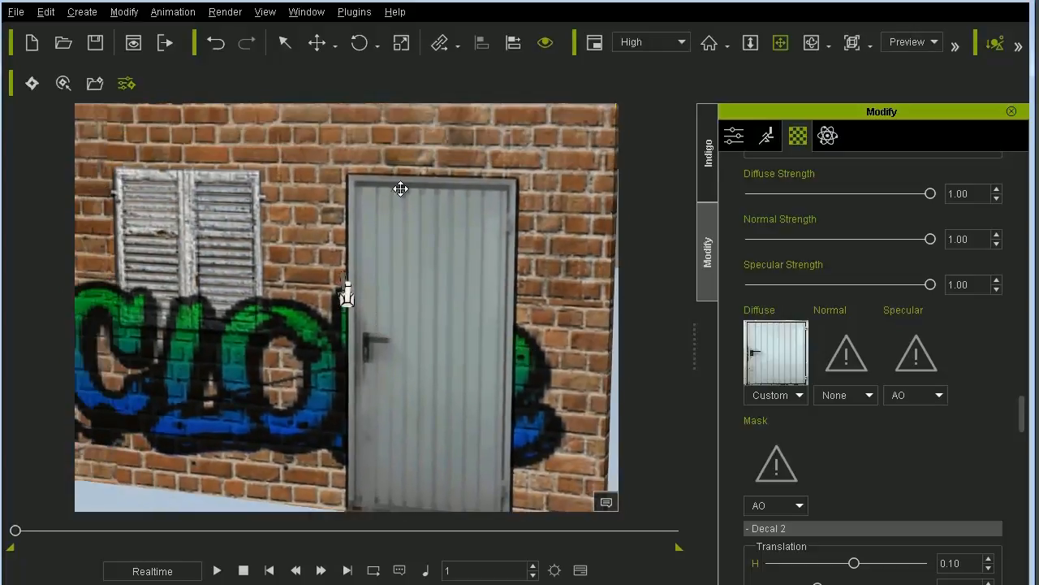
pyautogui.moveTo(425, 251); pyautogui.dragTo(418, 227)
pyautogui.scroll(-1, 430, 250)
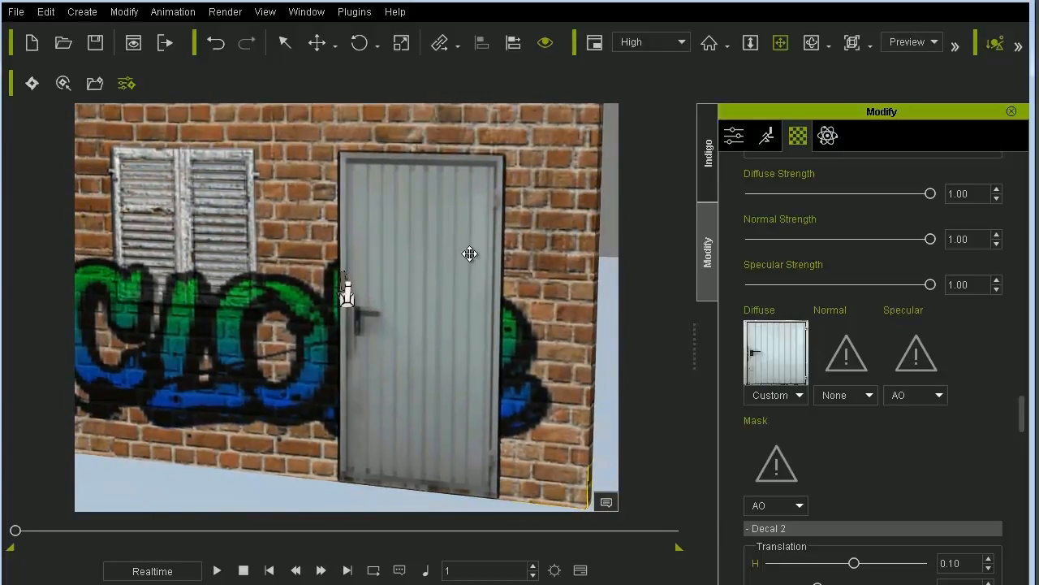
pyautogui.click(839, 362)
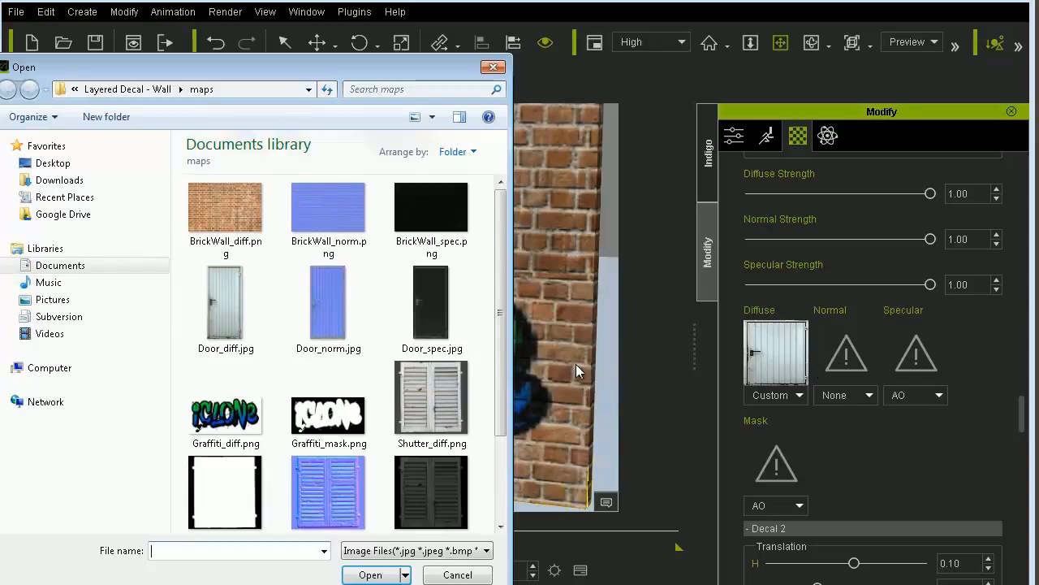
pyautogui.doubleClick(337, 299)
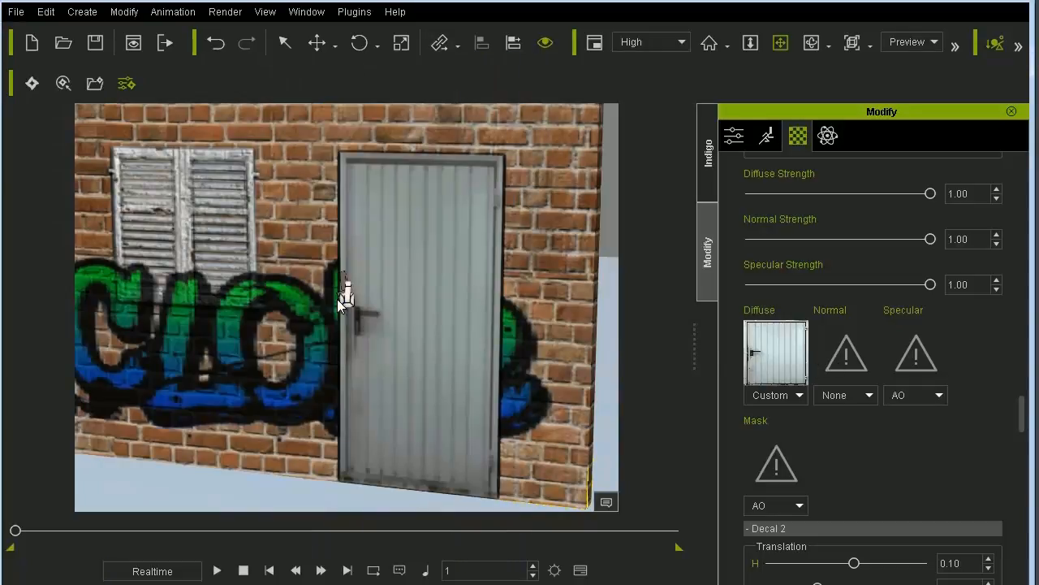
pyautogui.click(915, 355)
pyautogui.doubleClick(443, 309)
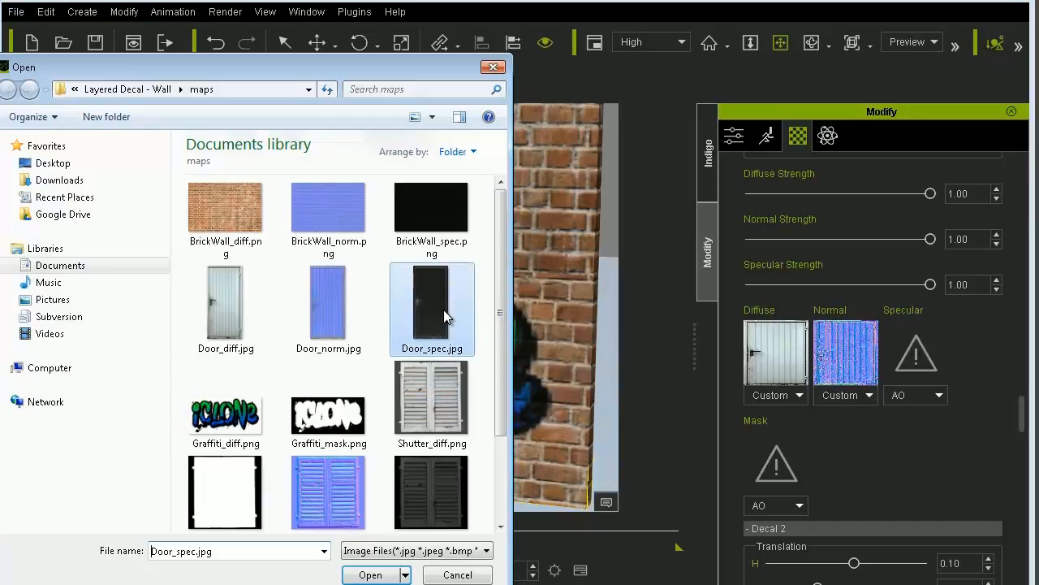
pyautogui.click(775, 463)
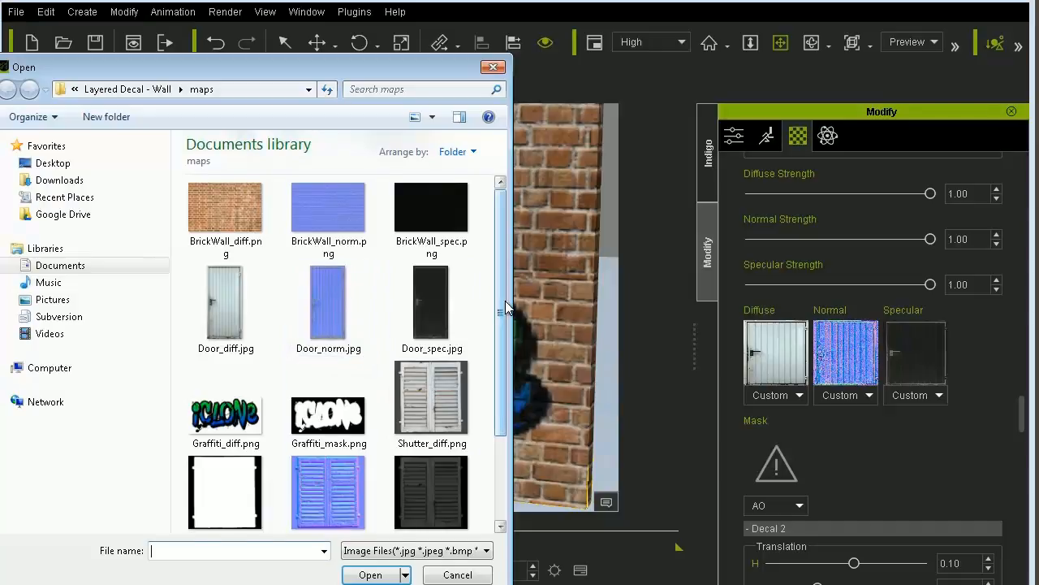
pyautogui.moveTo(502, 300); pyautogui.dragTo(516, 435)
pyautogui.moveTo(499, 328); pyautogui.dragTo(496, 238)
pyautogui.click(494, 68)
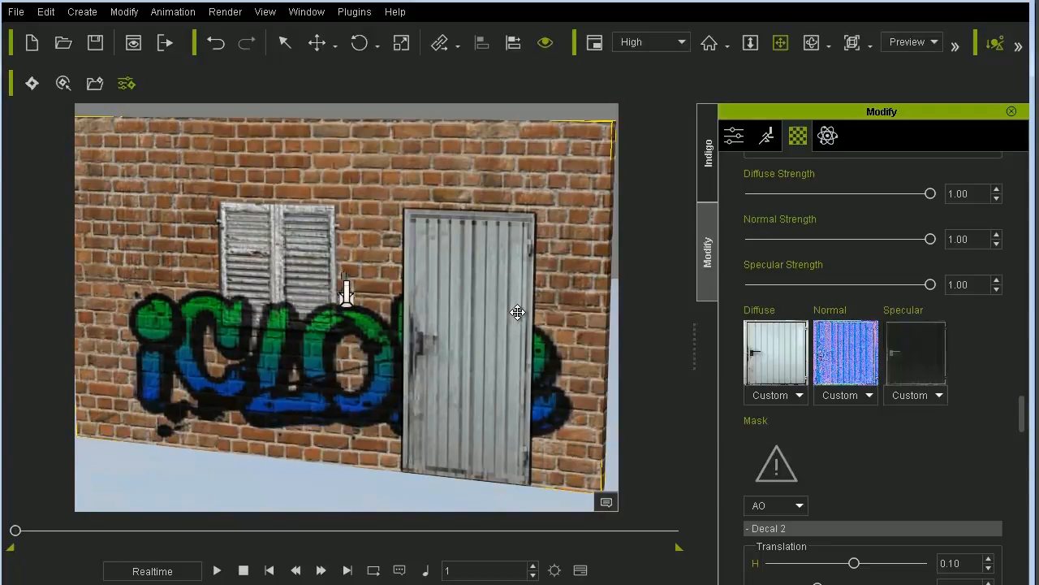
# - Collapse the expanded decal groups and set the Layered Decal substance's output size to 1024x1024
pyautogui.moveTo(1022, 415); pyautogui.dragTo(1020, 335)
pyautogui.click(801, 408)
pyautogui.click(821, 287)
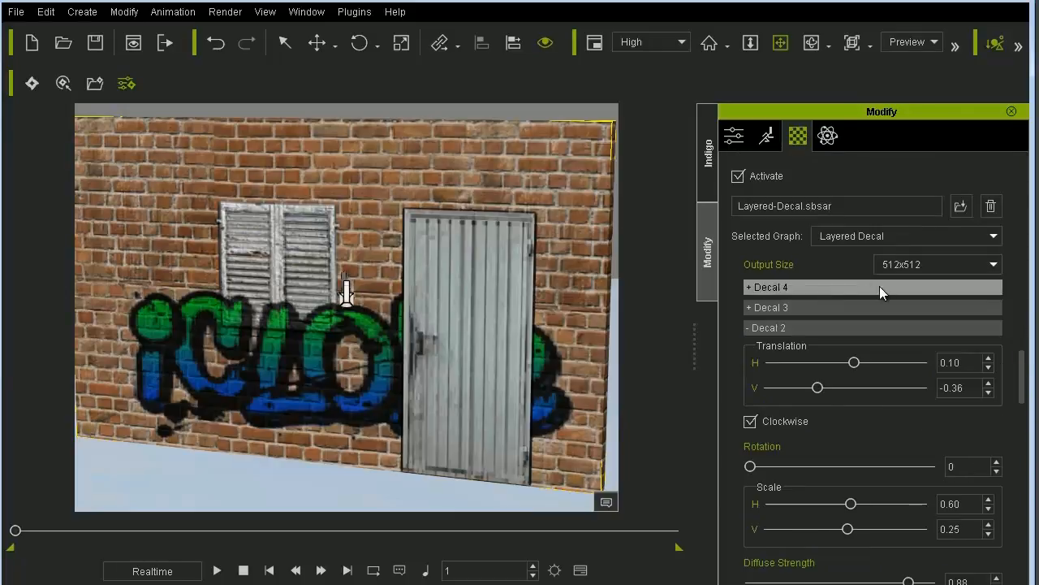
pyautogui.click(827, 327)
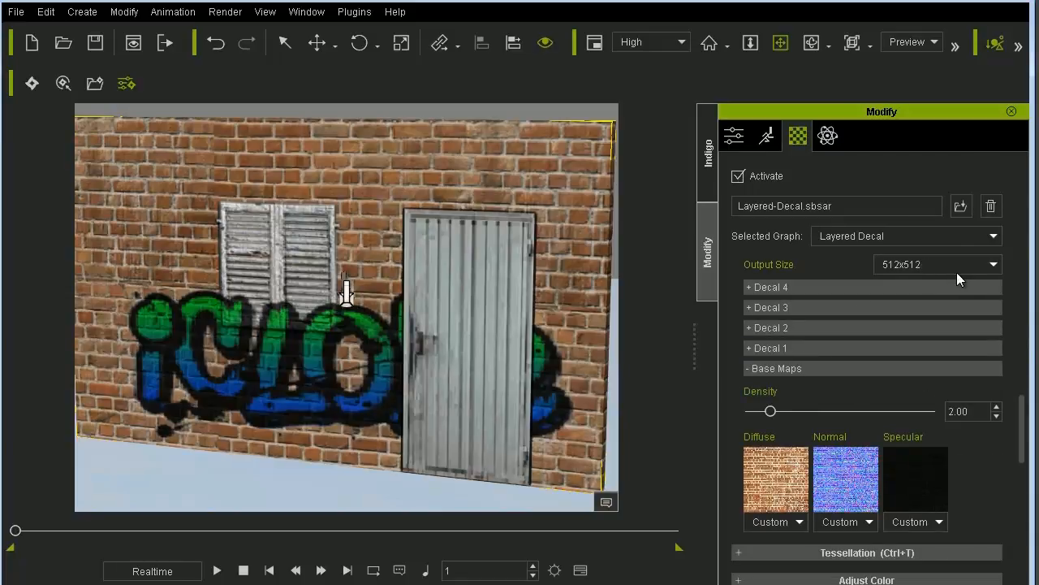
pyautogui.click(941, 263)
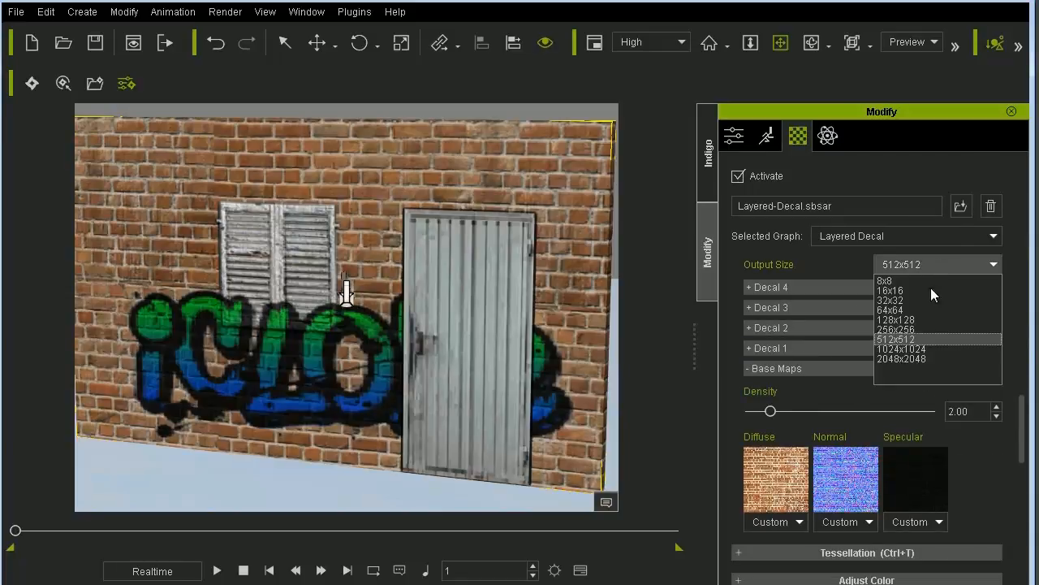
pyautogui.click(922, 349)
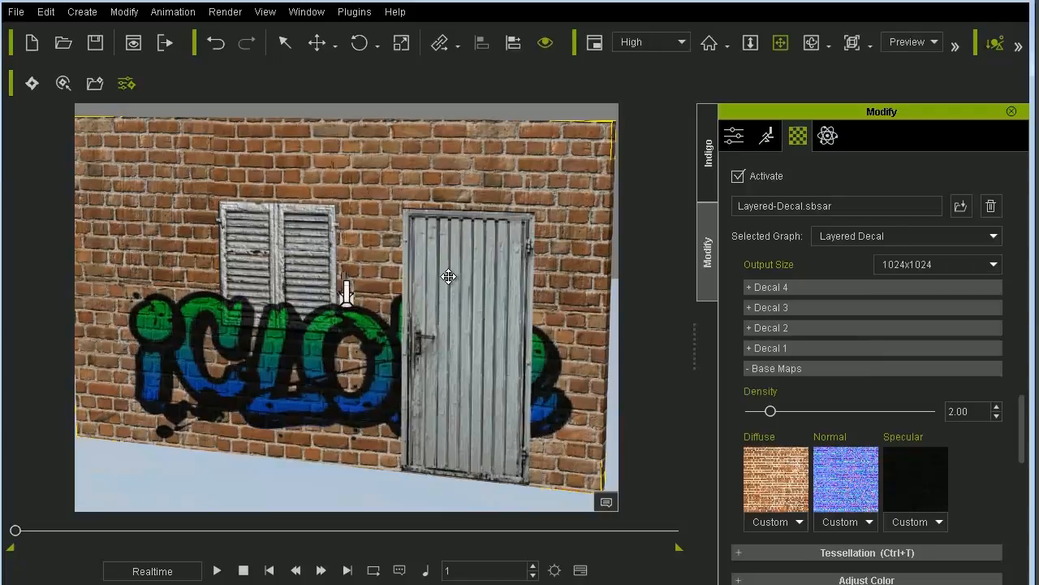
# - Examine the shutter, graffiti and door decals on the brick wall up close and from several angles
pyautogui.moveTo(323, 263); pyautogui.dragTo(345, 272)
pyautogui.moveTo(346, 272); pyautogui.dragTo(428, 276, button='right')
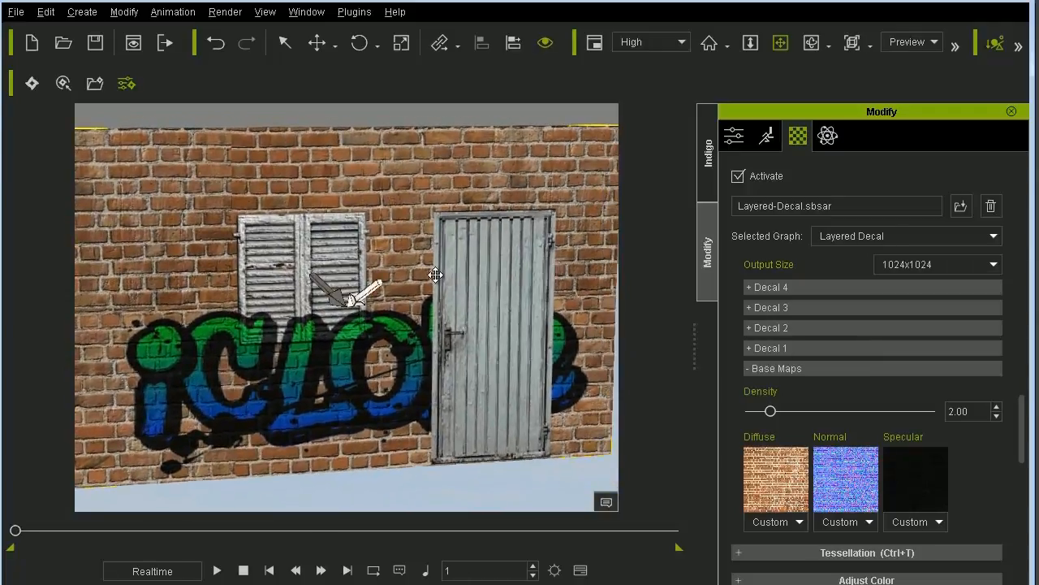
pyautogui.moveTo(500, 276); pyautogui.dragTo(236, 288, button='right')
pyautogui.scroll(3, 411, 295)
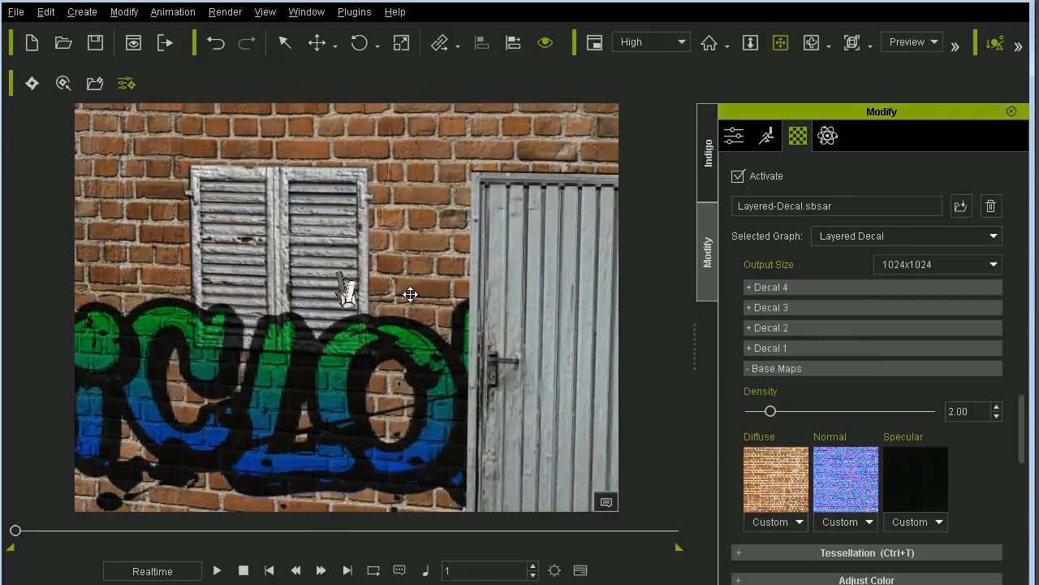
pyautogui.moveTo(411, 295); pyautogui.dragTo(319, 284)
pyautogui.moveTo(319, 284); pyautogui.dragTo(341, 378, button='right')
pyautogui.scroll(-3, 425, 390)
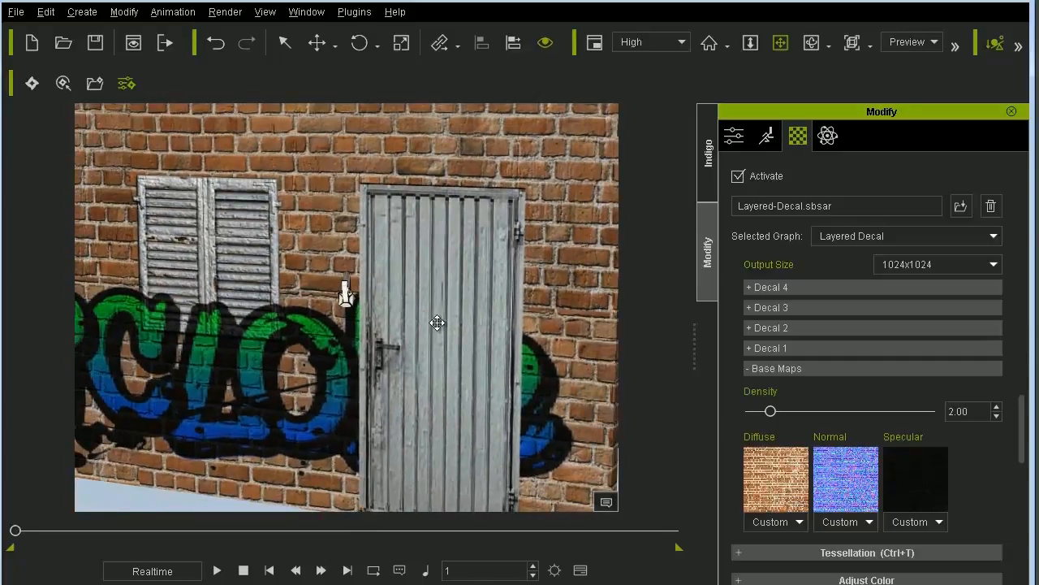
pyautogui.moveTo(436, 323); pyautogui.dragTo(325, 300, button='right')
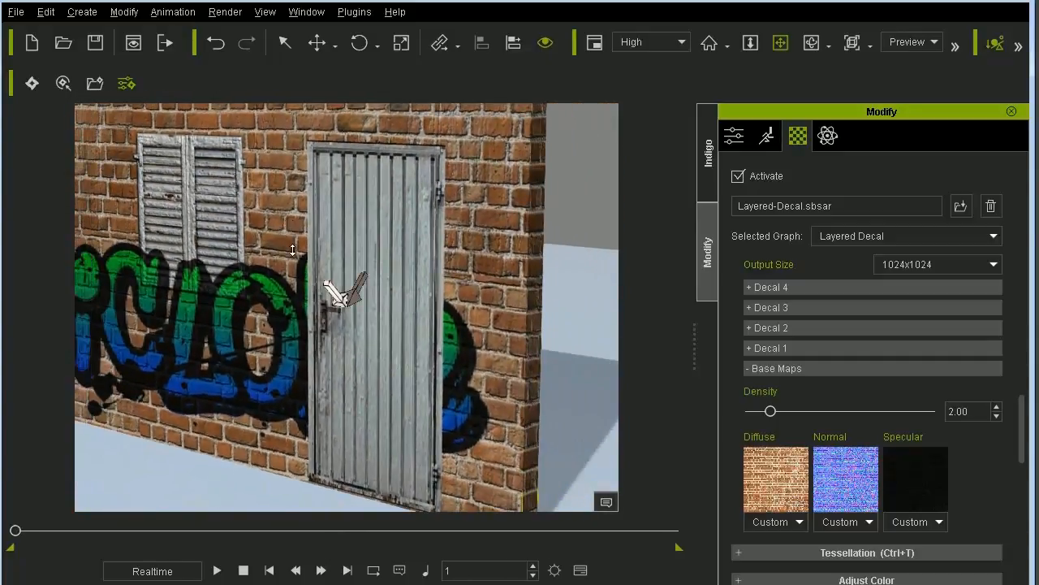
pyautogui.scroll(-3, 312, 314)
pyautogui.moveTo(313, 314); pyautogui.dragTo(345, 367)
pyautogui.moveTo(346, 367); pyautogui.dragTo(473, 344, button='right')
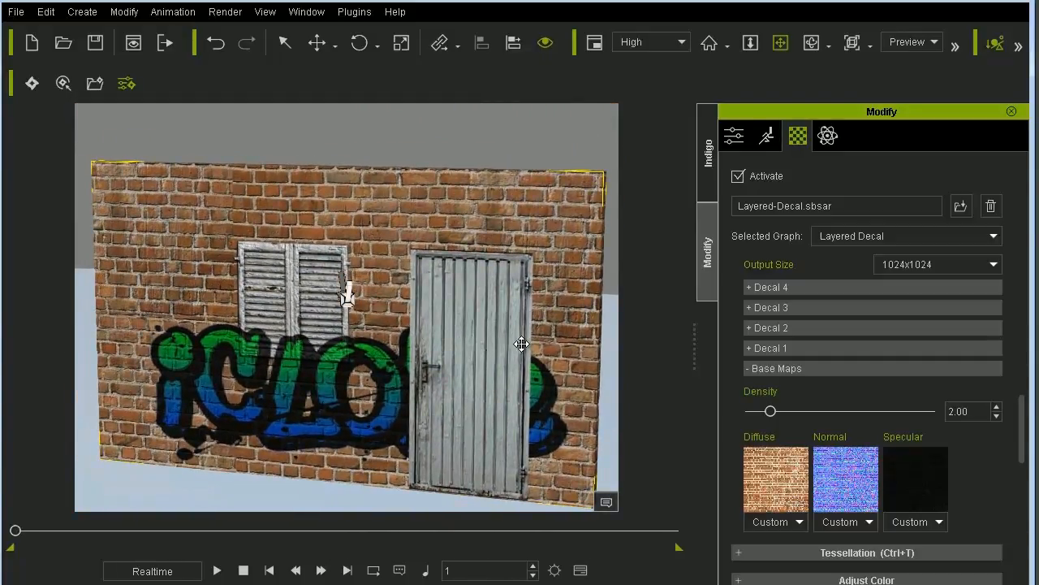